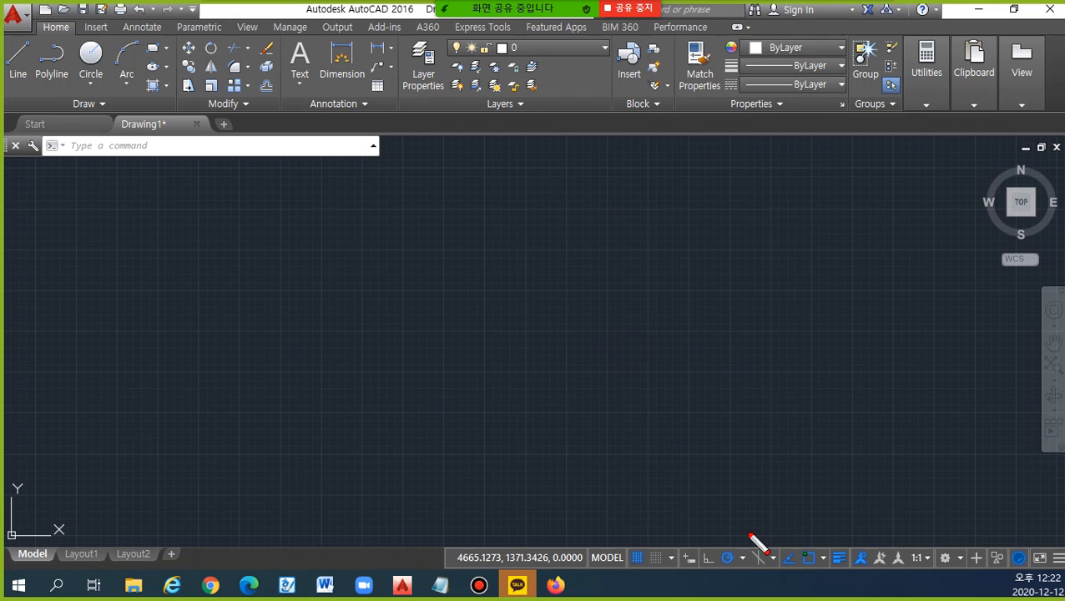
{"action": "mouse_move", "coordinate": [723, 570]}
{"action": "left_mouse_down"}
{"action": "mouse_move", "coordinate": [717, 529]}
{"action": "mouse_move", "coordinate": [756, 538]}
{"action": "mouse_move", "coordinate": [744, 566]}
{"action": "mouse_move", "coordinate": [725, 561]}
{"action": "mouse_move", "coordinate": [724, 529]}
{"action": "mouse_move", "coordinate": [756, 543]}
{"action": "mouse_move", "coordinate": [734, 567]}
{"action": "mouse_move", "coordinate": [708, 538]}
{"action": "mouse_move", "coordinate": [742, 528]}
{"action": "left_mouse_up"}
{"action": "key", "text": "Escape"}
{"action": "key", "text": "super+plus"}
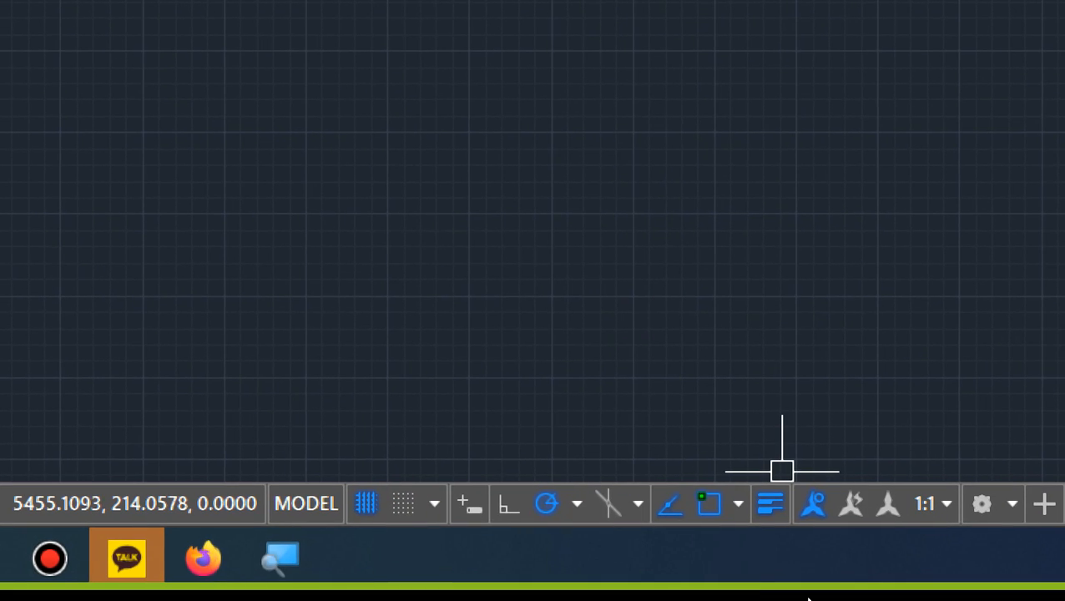
{"action": "key", "text": "ctrl+alt+d"}
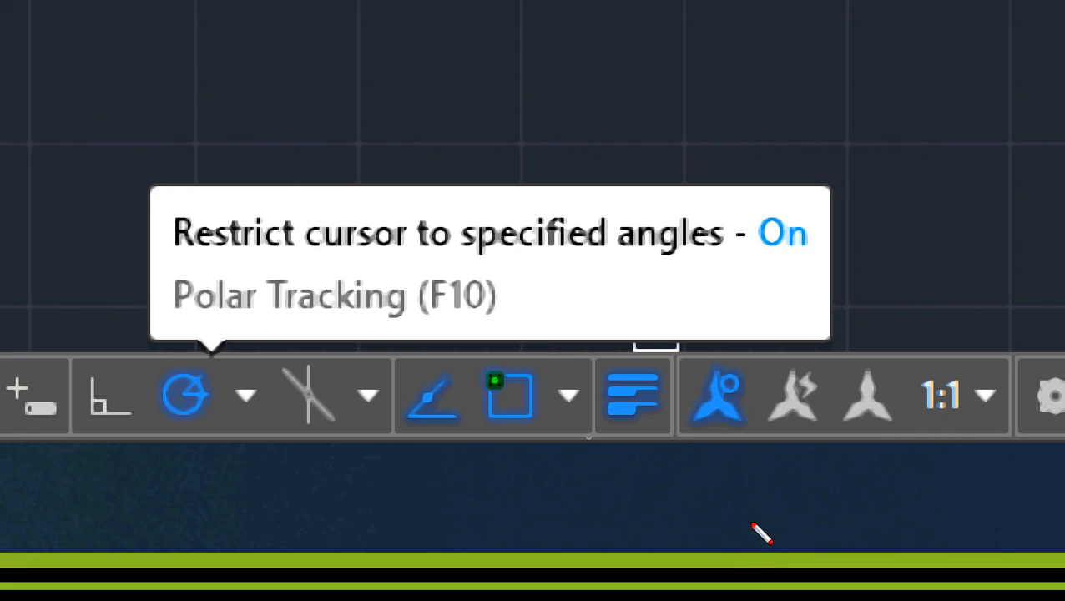
{"action": "mouse_move", "coordinate": [204, 447]}
{"action": "left_mouse_down"}
{"action": "mouse_move", "coordinate": [183, 446]}
{"action": "mouse_move", "coordinate": [170, 290]}
{"action": "mouse_move", "coordinate": [271, 413]}
{"action": "mouse_move", "coordinate": [251, 447]}
{"action": "mouse_move", "coordinate": [215, 450]}
{"action": "left_mouse_up"}
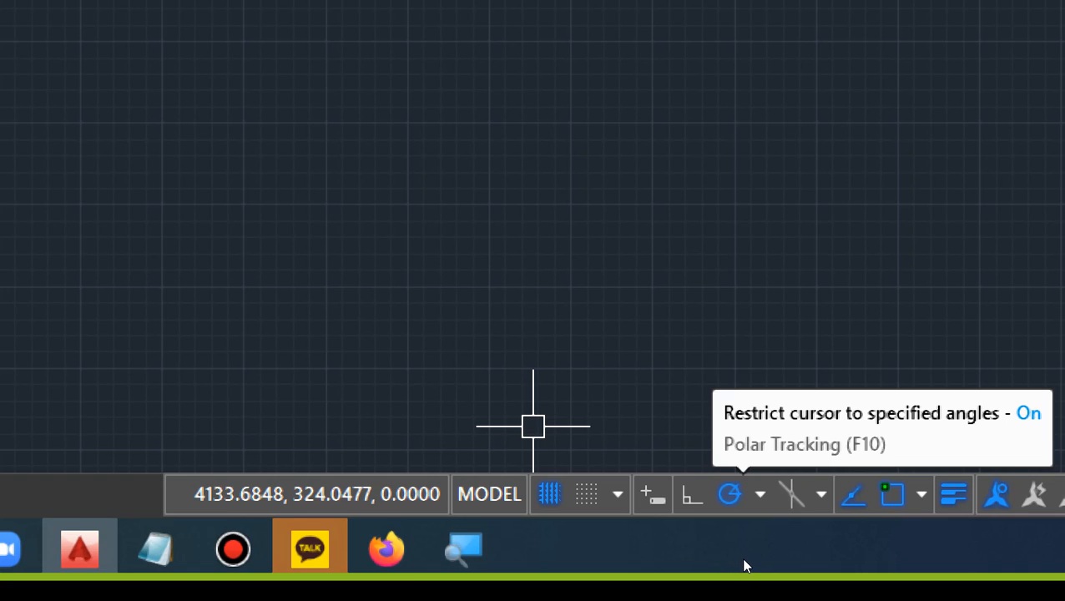
Set the polar tracking increment to 30 degrees (30, 60, 90, 120...).
{"action": "left_click", "coordinate": [759, 494]}
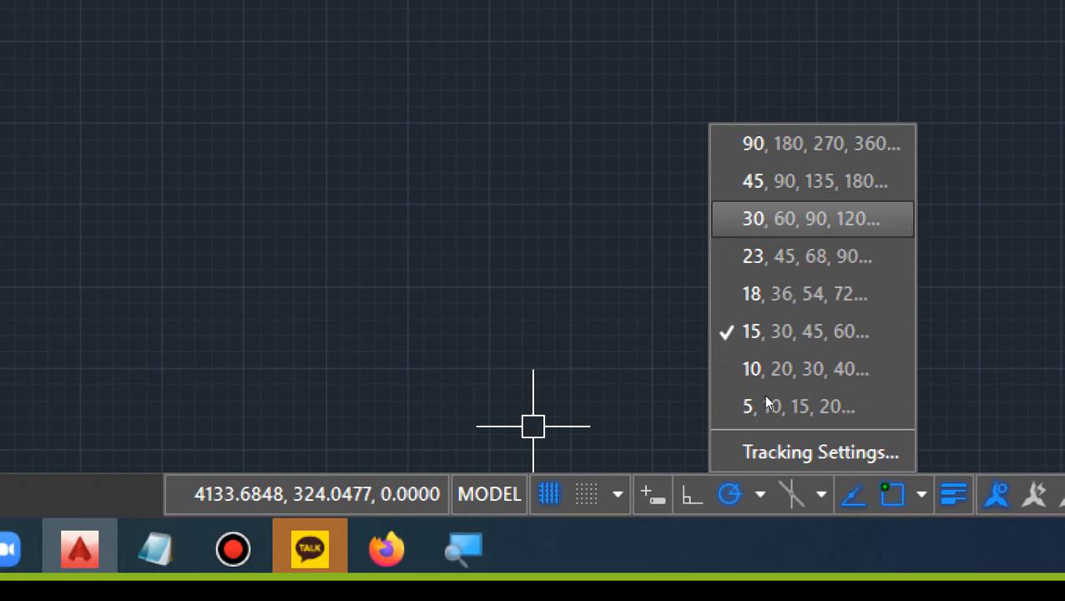
{"action": "left_click", "coordinate": [730, 415]}
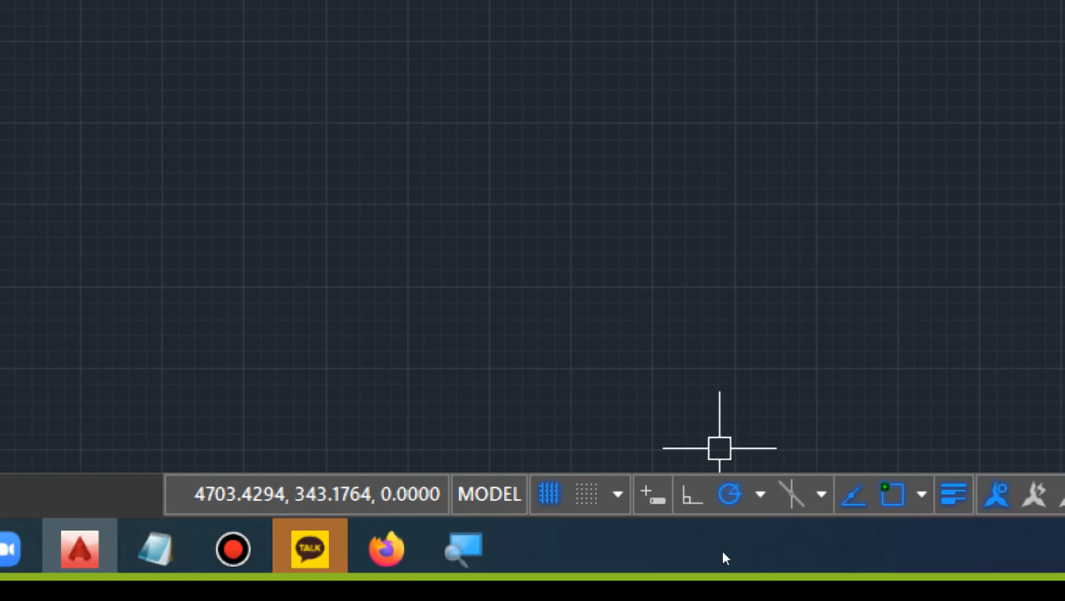
{"action": "left_click", "coordinate": [760, 495]}
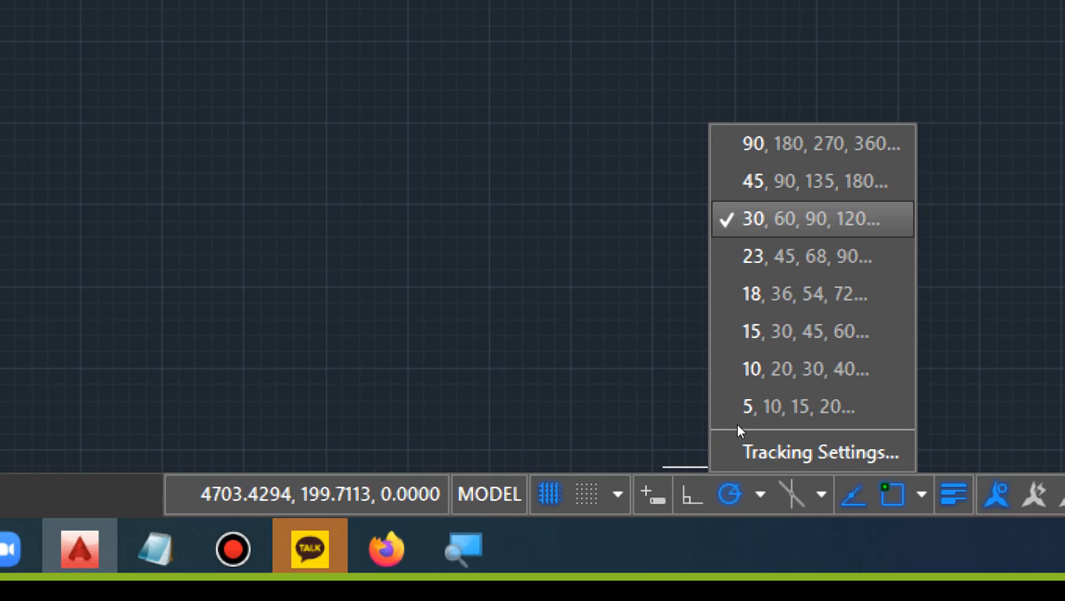
{"action": "left_click", "coordinate": [536, 224]}
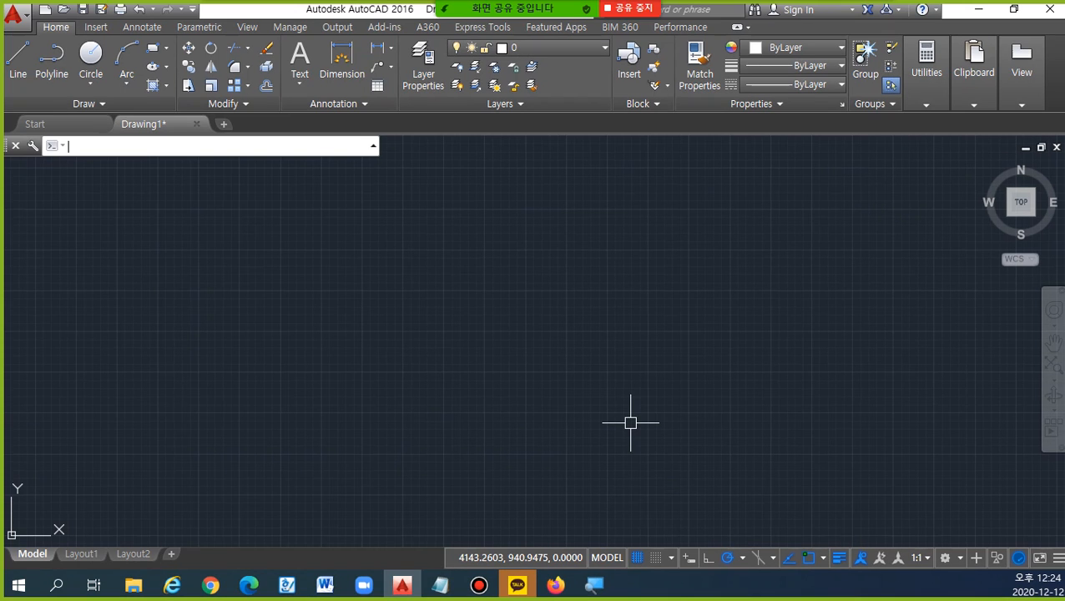
Start a line near the middle of the drawing, toggle polar tracking off and on, and draw a 100-unit horizontal segment at 0°.
{"action": "left_click", "coordinate": [18, 59]}
{"action": "left_click", "coordinate": [475, 318]}
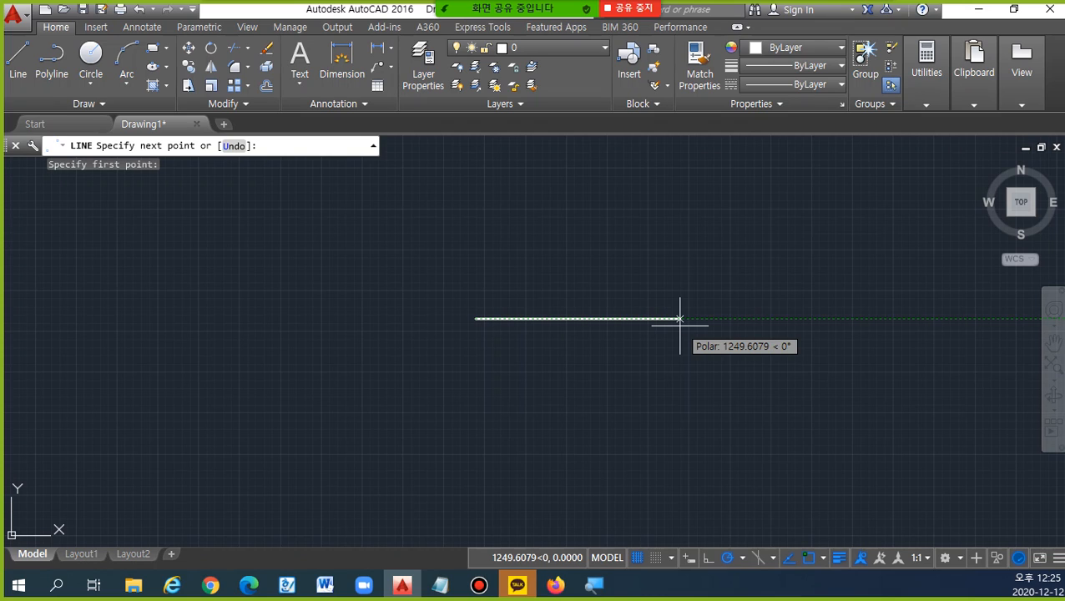
{"action": "left_click", "coordinate": [728, 558]}
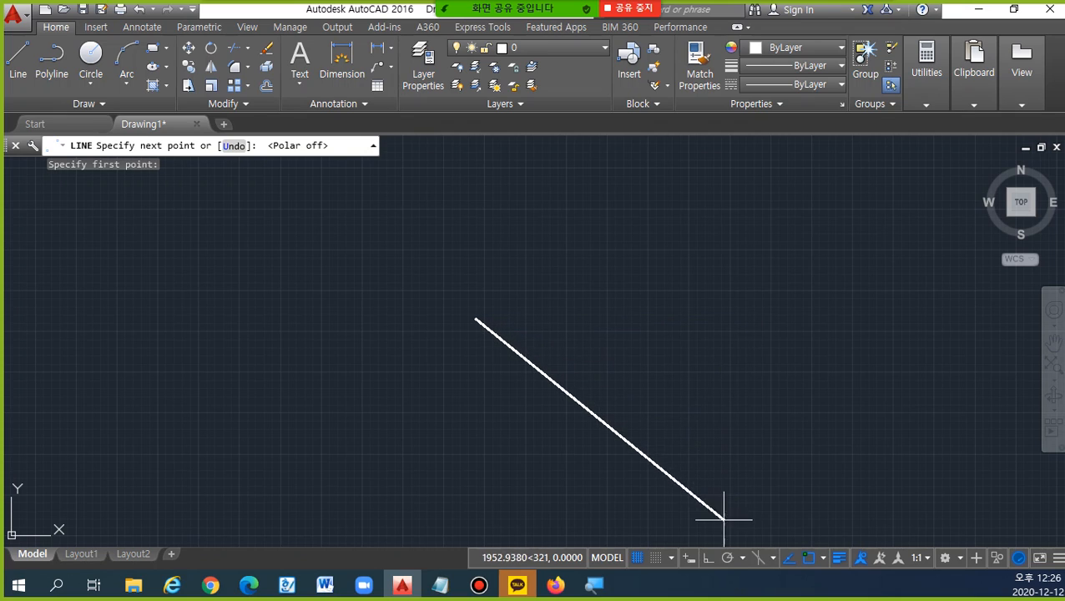
{"action": "left_click", "coordinate": [729, 557]}
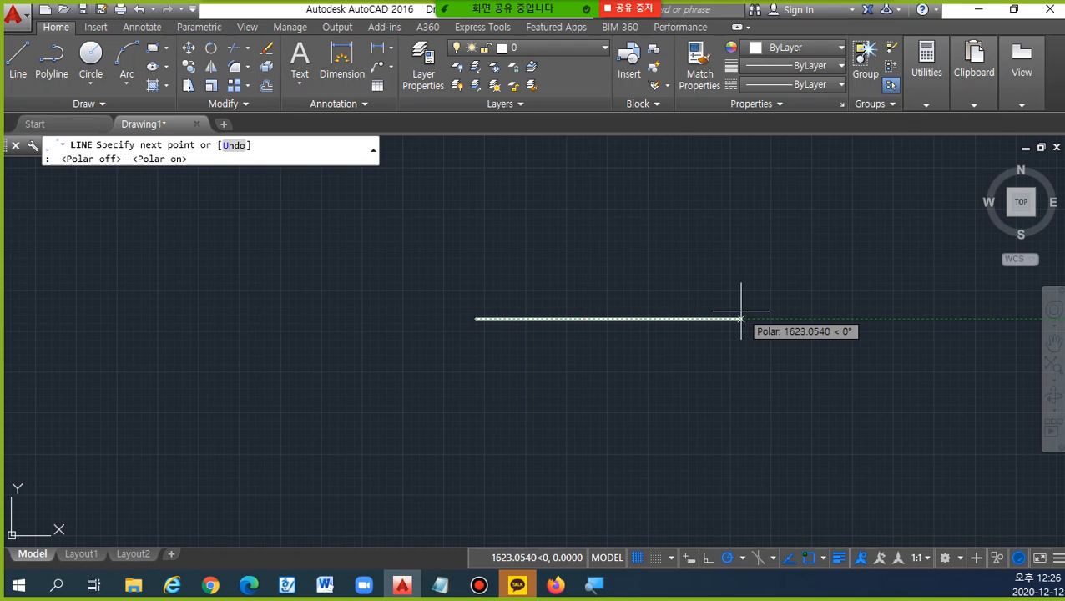
{"action": "type", "text": "100"}
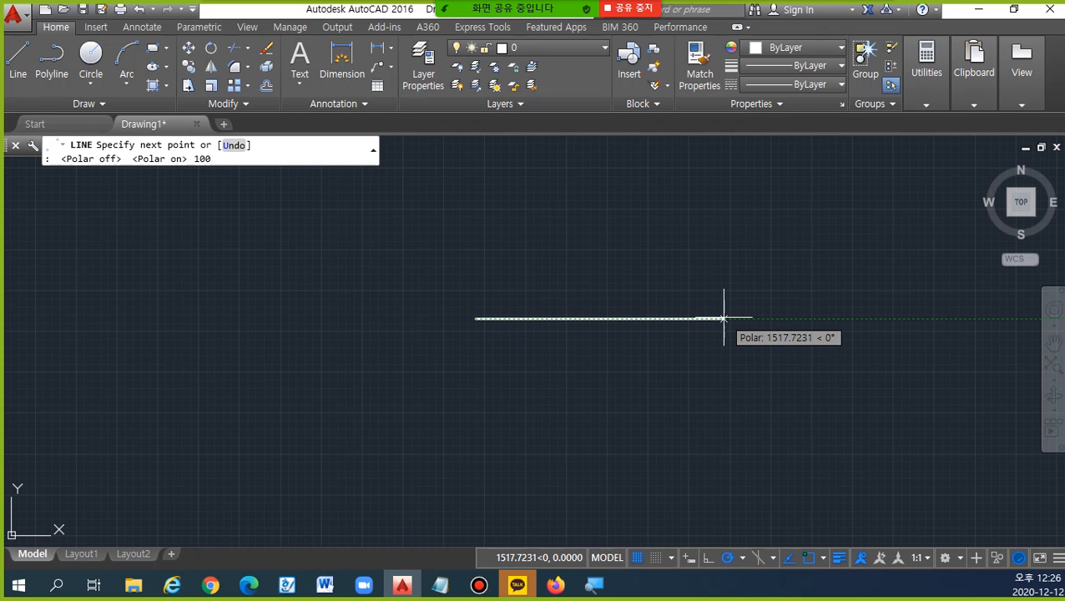
{"action": "key", "text": "Return"}
Draw a 50-unit segment sloping upward from the horizontal line's right end, and undo it.
{"action": "scroll", "coordinate": [489, 309], "scroll_direction": "up", "scroll_amount": 10}
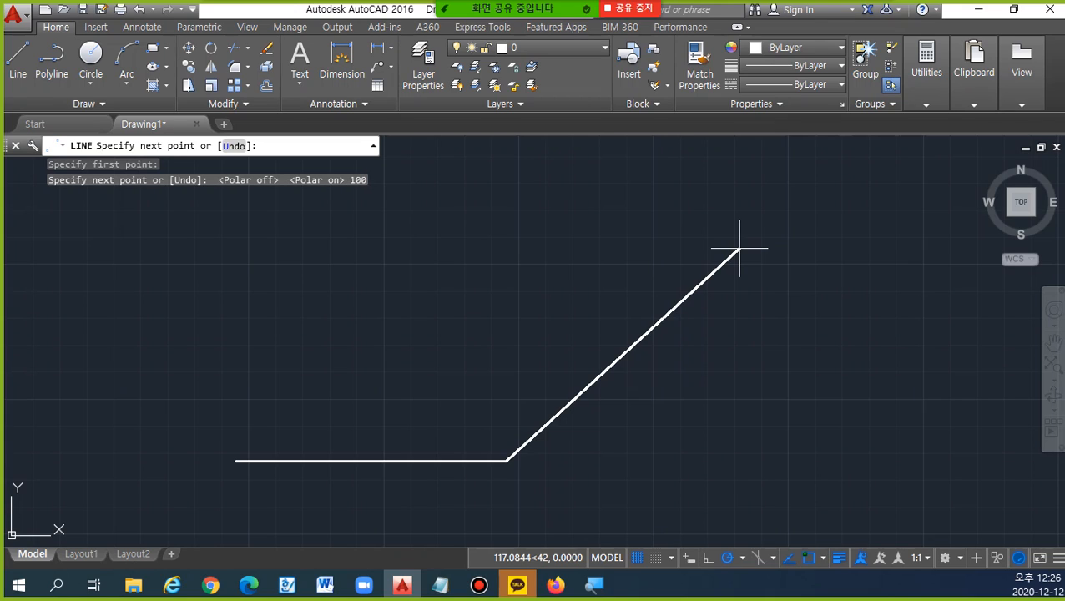
{"action": "type", "text": "50"}
{"action": "key", "text": "Return"}
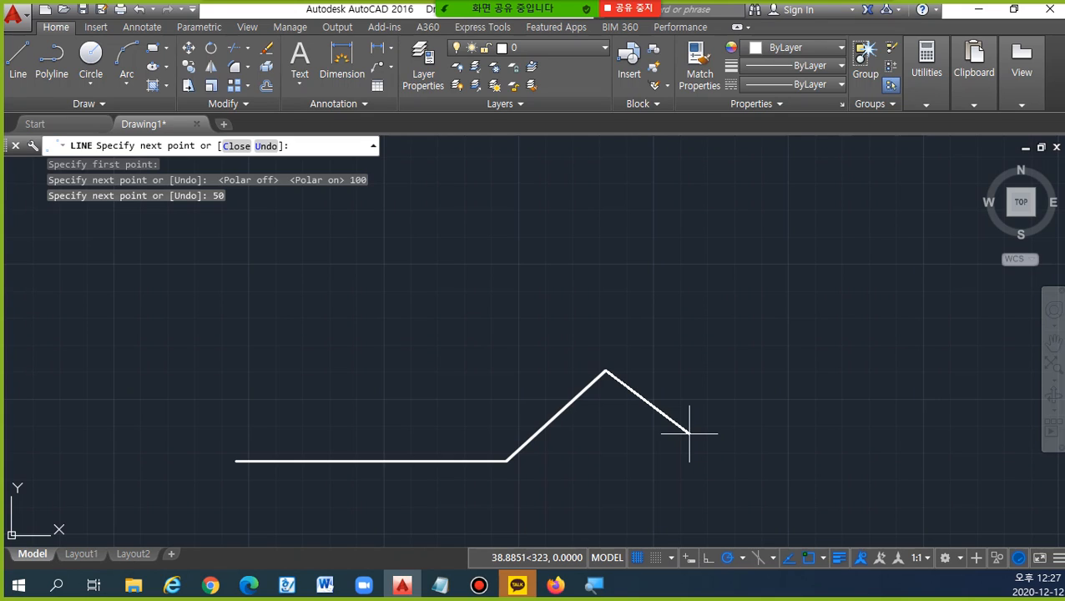
{"action": "key", "text": "ctrl+z"}
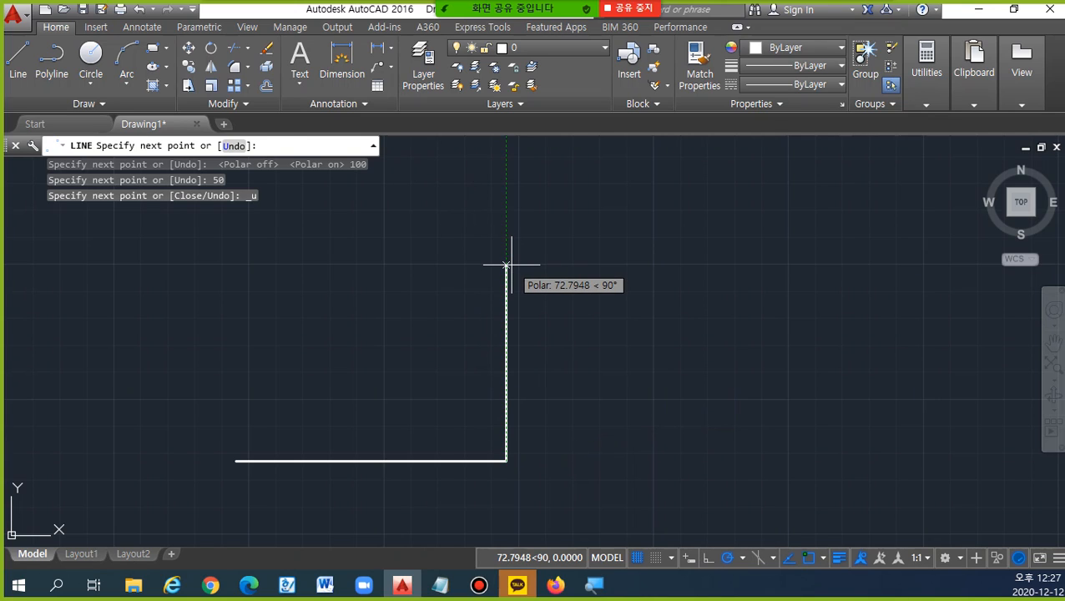
Draw a 100-unit vertical segment at 90°, continue with a 100-unit segment at 330°, and end the line.
{"action": "type", "text": "100"}
{"action": "key", "text": "Return"}
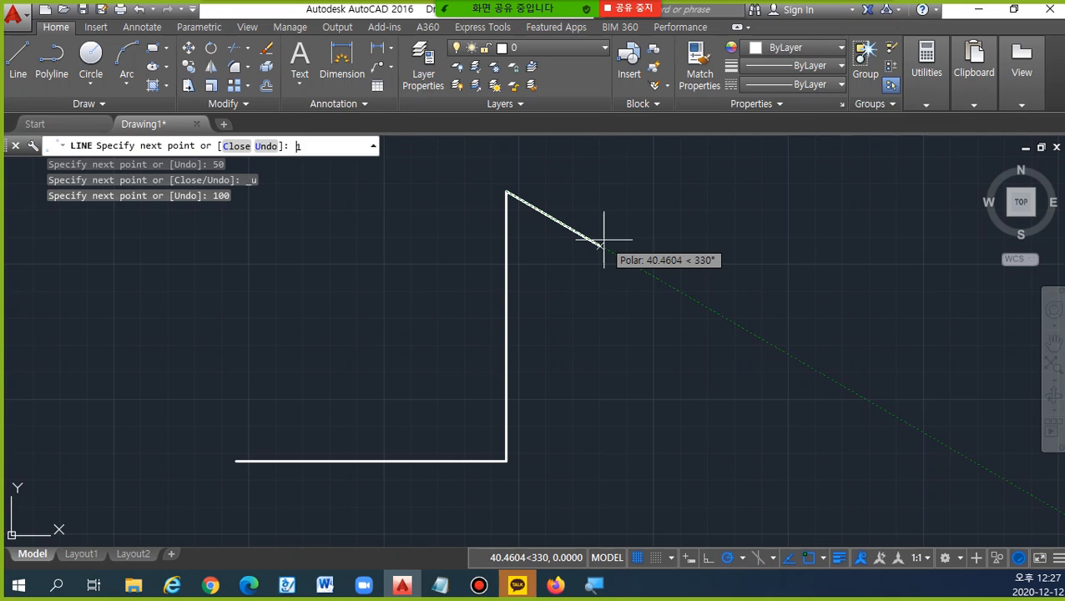
{"action": "type", "text": "100"}
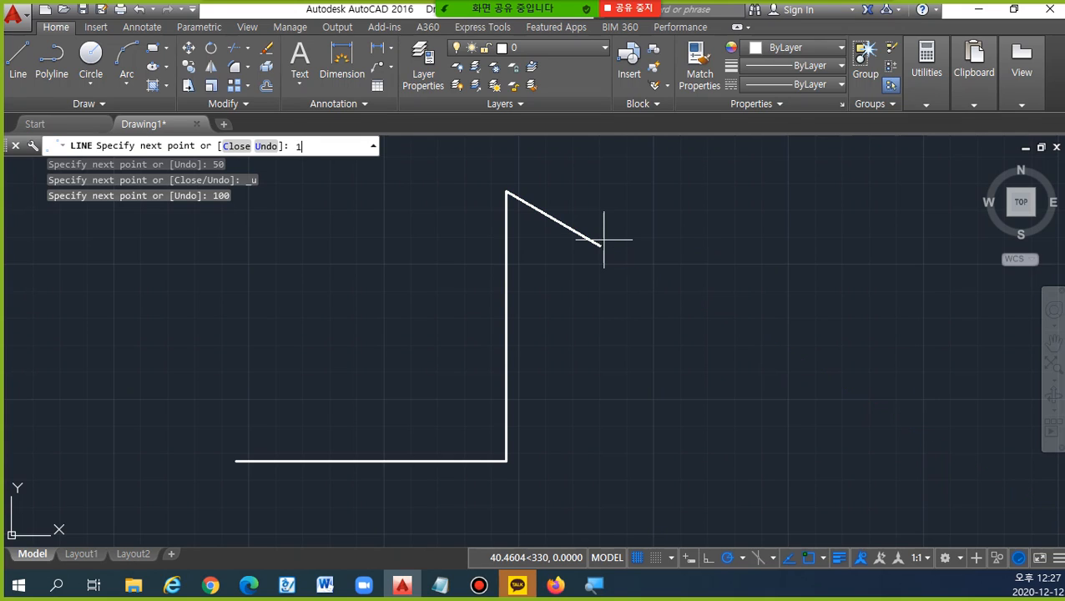
{"action": "key", "text": "Return"}
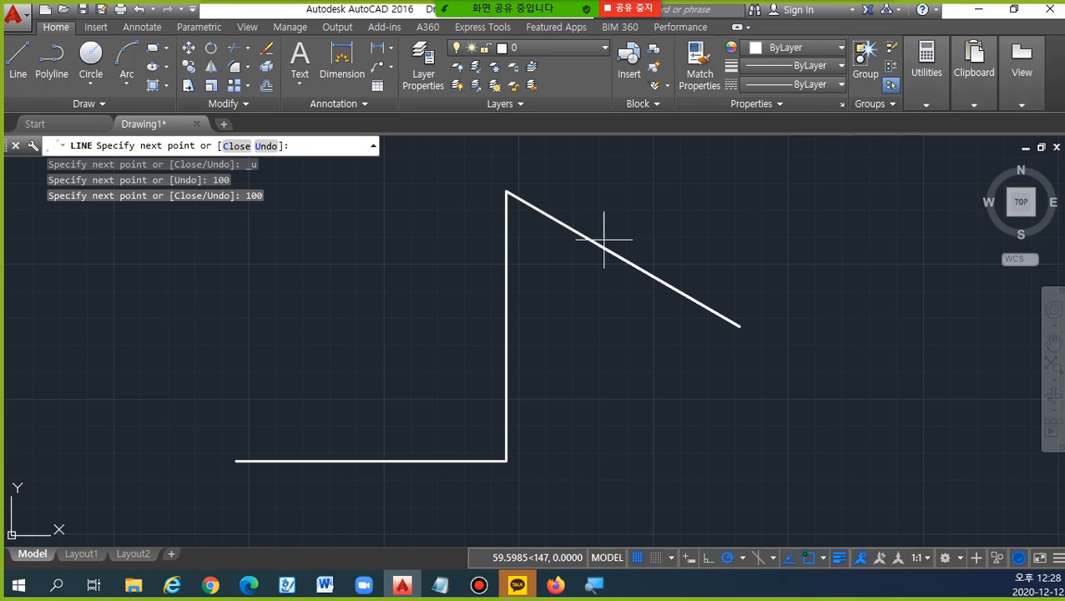
{"action": "key", "text": "Escape"}
Erase the sloped, vertical and horizontal line segments from the drawing.
{"action": "left_click", "coordinate": [683, 240]}
{"action": "left_click", "coordinate": [494, 309]}
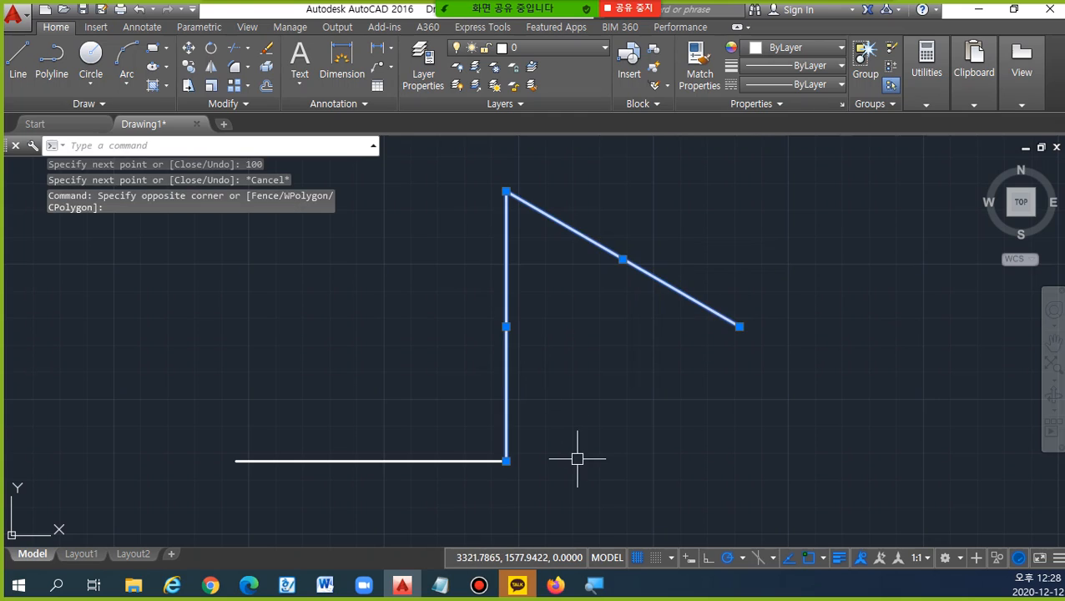
{"action": "type", "text": "e"}
{"action": "key", "text": "Return"}
{"action": "left_click", "coordinate": [537, 501]}
{"action": "left_click", "coordinate": [460, 440]}
{"action": "key", "text": "Delete"}
Enable additional angles in the polar tracking settings and add 72 degrees as a new angle.
{"action": "left_click", "coordinate": [743, 558]}
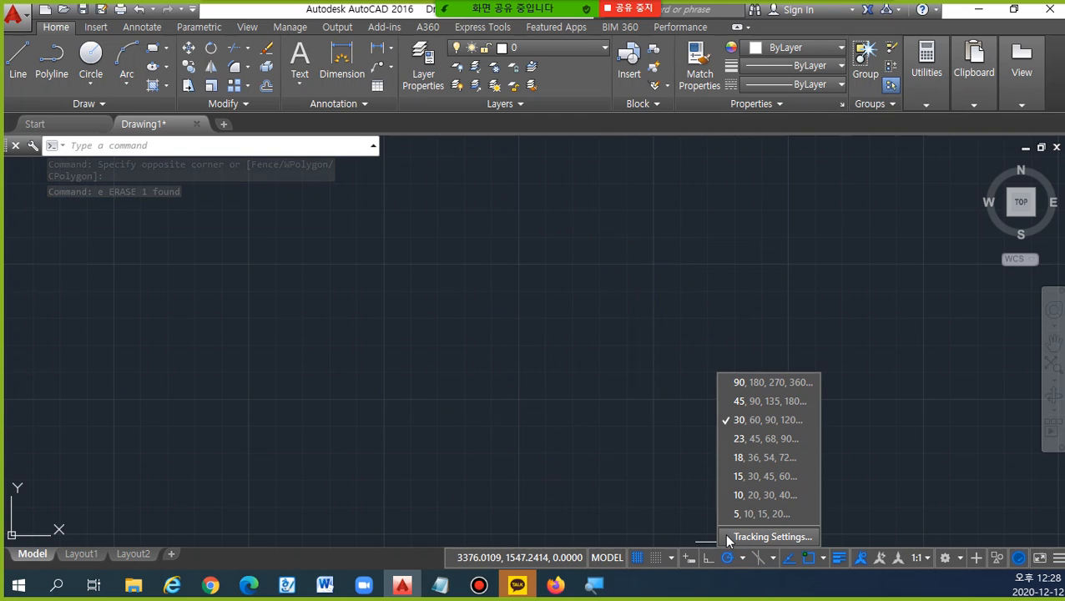
{"action": "left_click", "coordinate": [727, 537]}
{"action": "left_click_drag", "start_coordinate": [478, 117], "coordinate": [555, 136]}
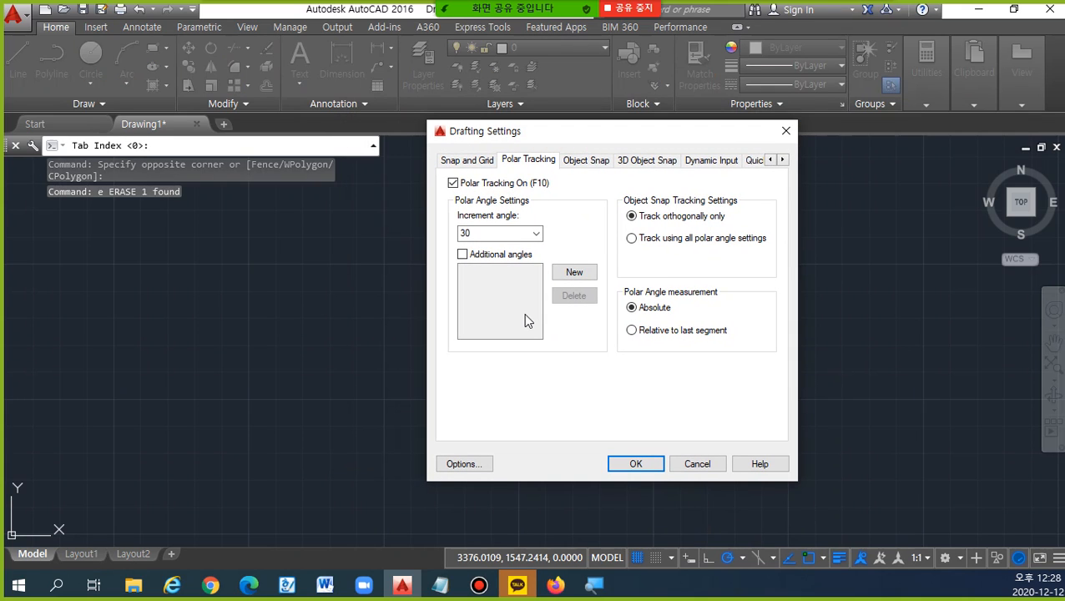
{"action": "left_click", "coordinate": [536, 234]}
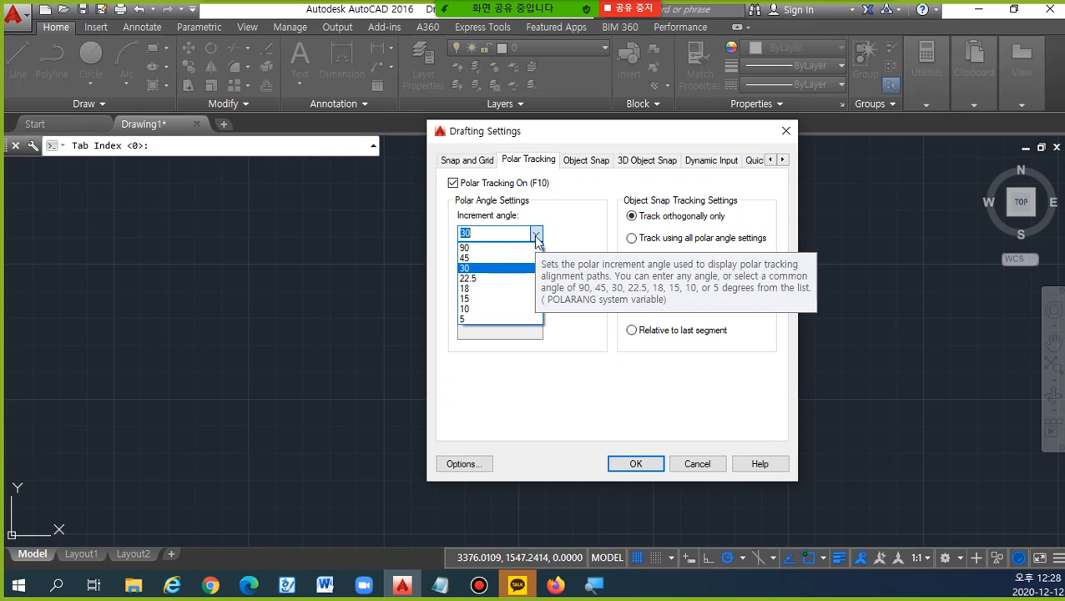
{"action": "left_click", "coordinate": [566, 240]}
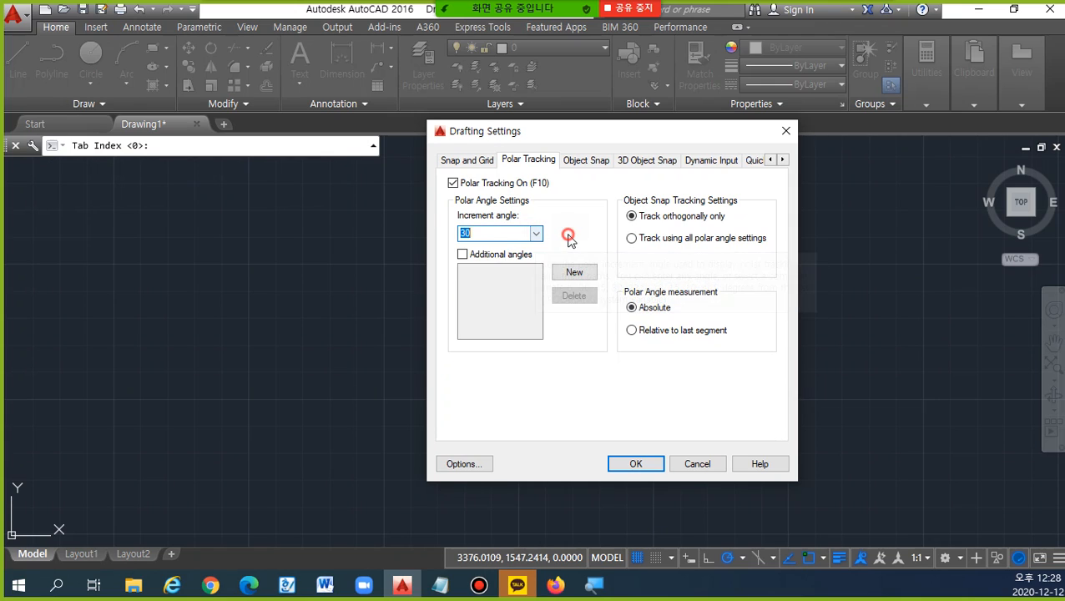
{"action": "left_click", "coordinate": [589, 276]}
{"action": "type", "text": "72"}
{"action": "key", "text": "Return"}
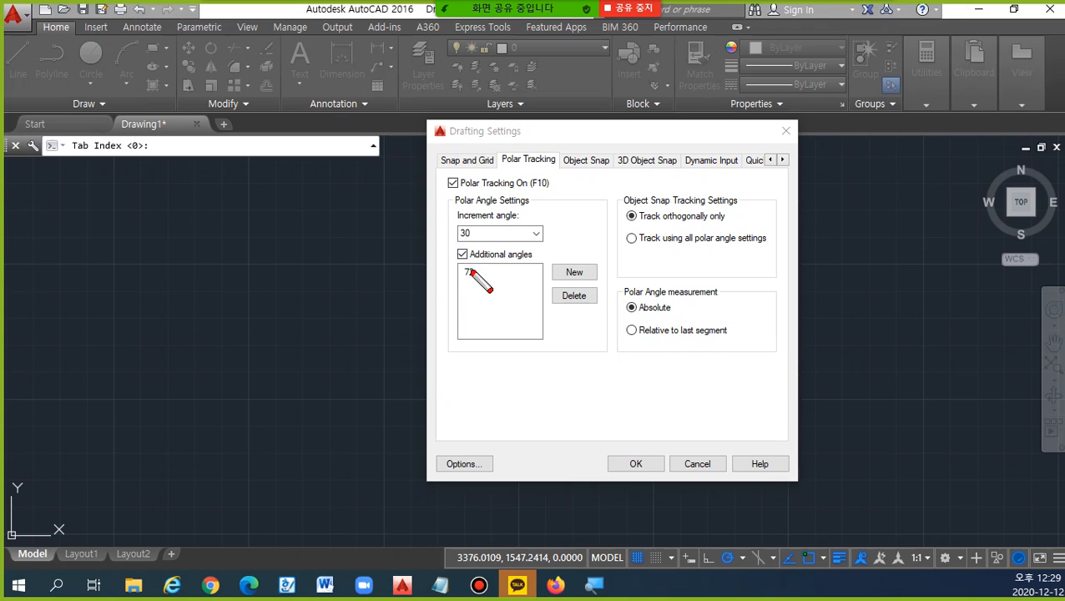
{"action": "mouse_move", "coordinate": [475, 281]}
{"action": "left_mouse_down"}
{"action": "mouse_move", "coordinate": [535, 252]}
{"action": "mouse_move", "coordinate": [482, 268]}
{"action": "left_mouse_up"}
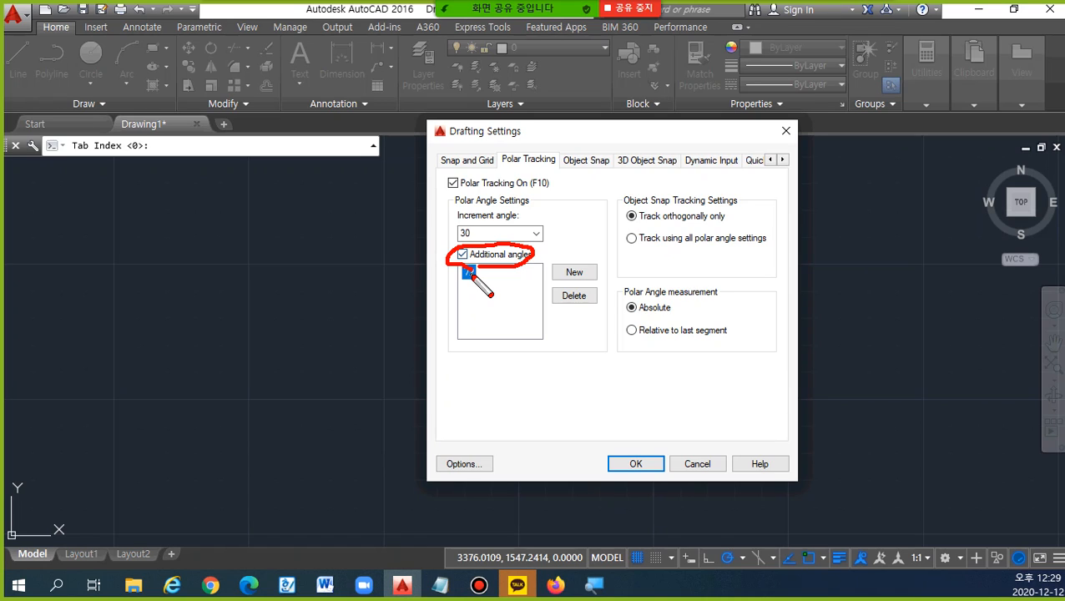
{"action": "key", "text": "Escape"}
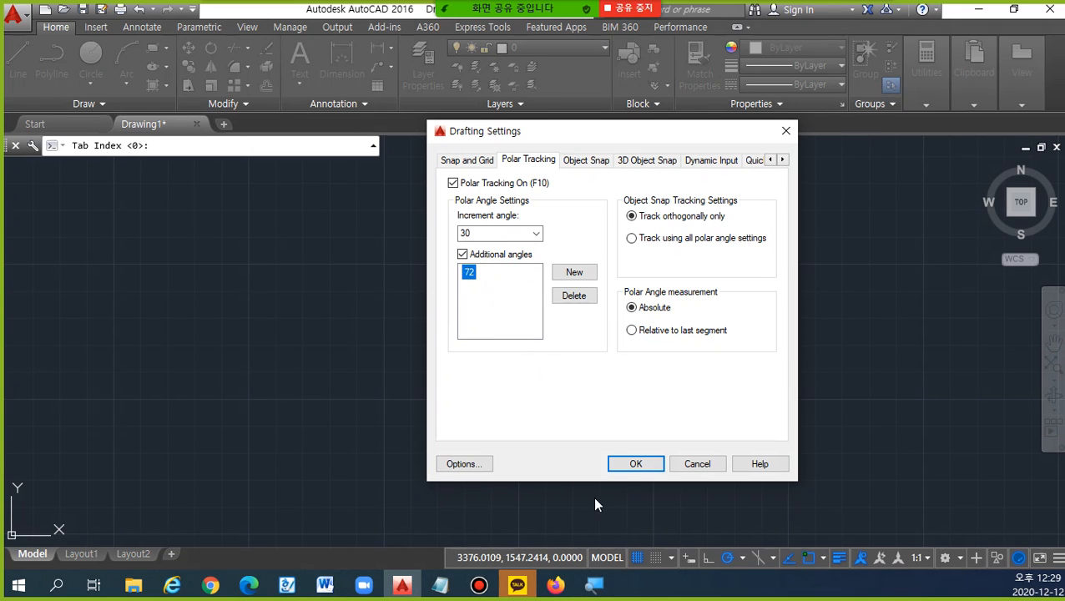
{"action": "left_click", "coordinate": [632, 465]}
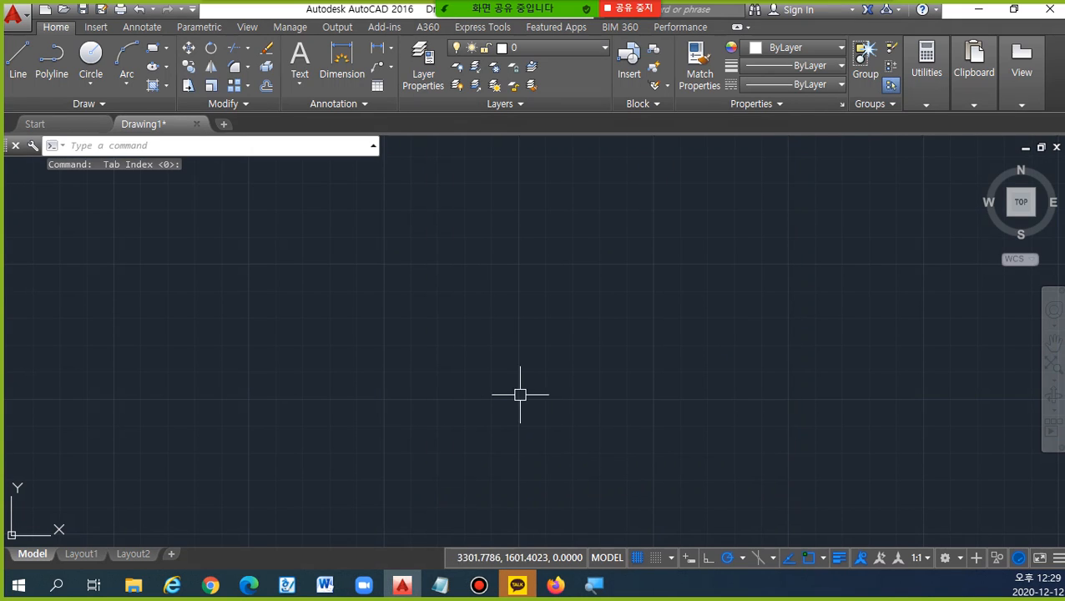
Set polar tracking to the custom 72-degree increment (72, 144, 216, 288...).
{"action": "left_click", "coordinate": [742, 558]}
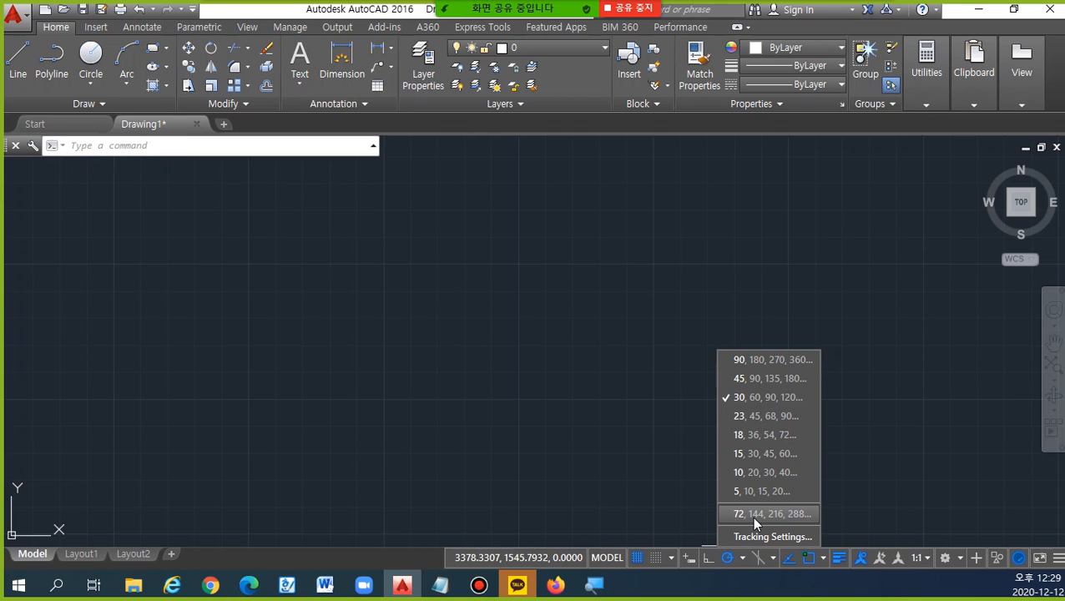
{"action": "left_click", "coordinate": [784, 516]}
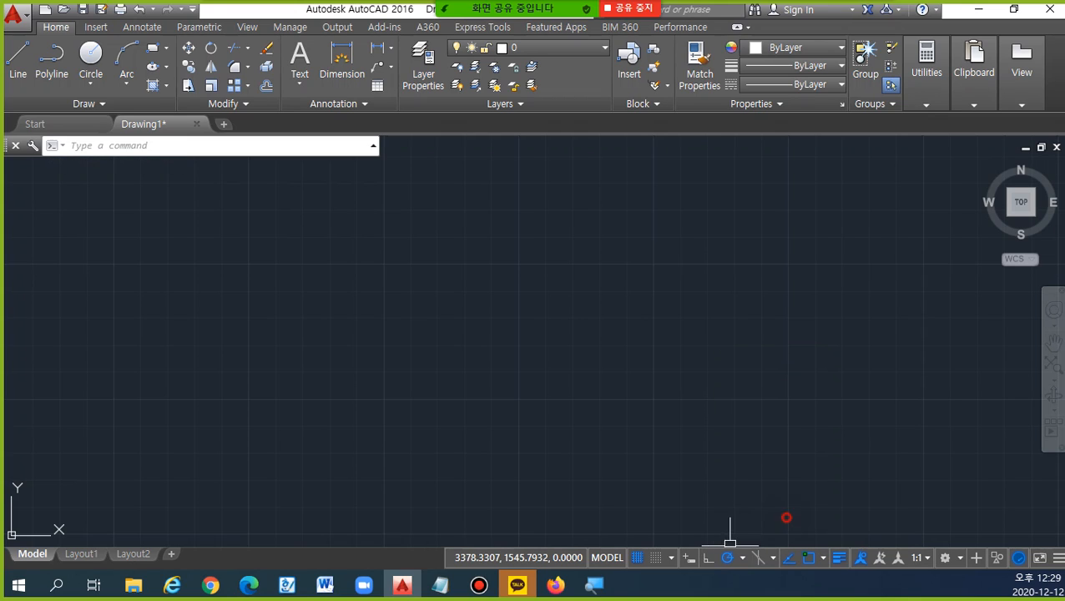
{"action": "left_click", "coordinate": [742, 558]}
{"action": "left_click", "coordinate": [743, 516]}
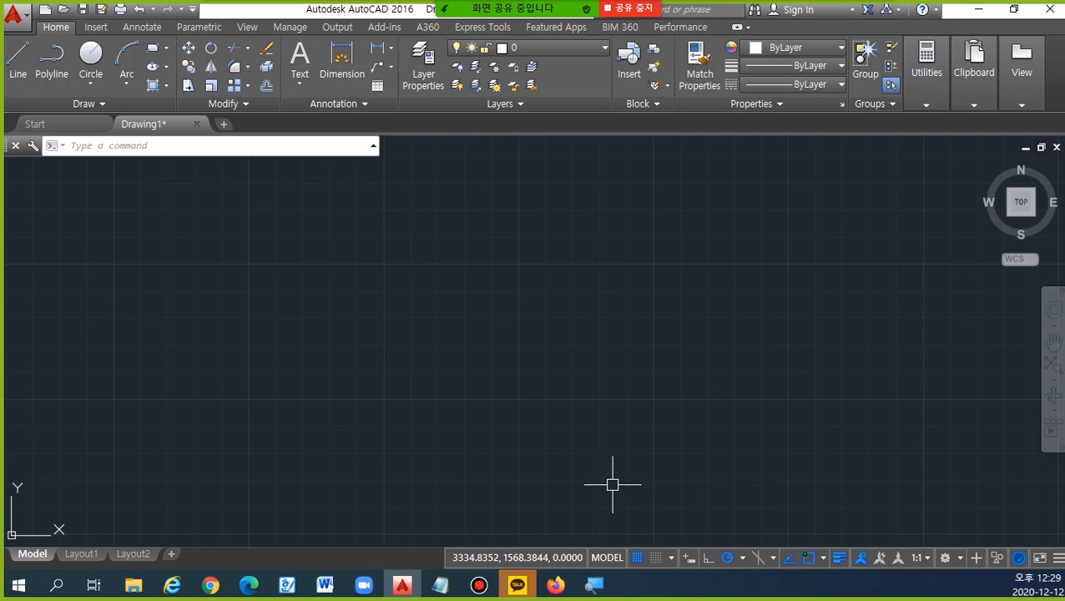
Draw three connected 50-unit line segments at 0°, 72° and 144° as the first sides of a pentagon.
{"action": "left_click", "coordinate": [18, 63]}
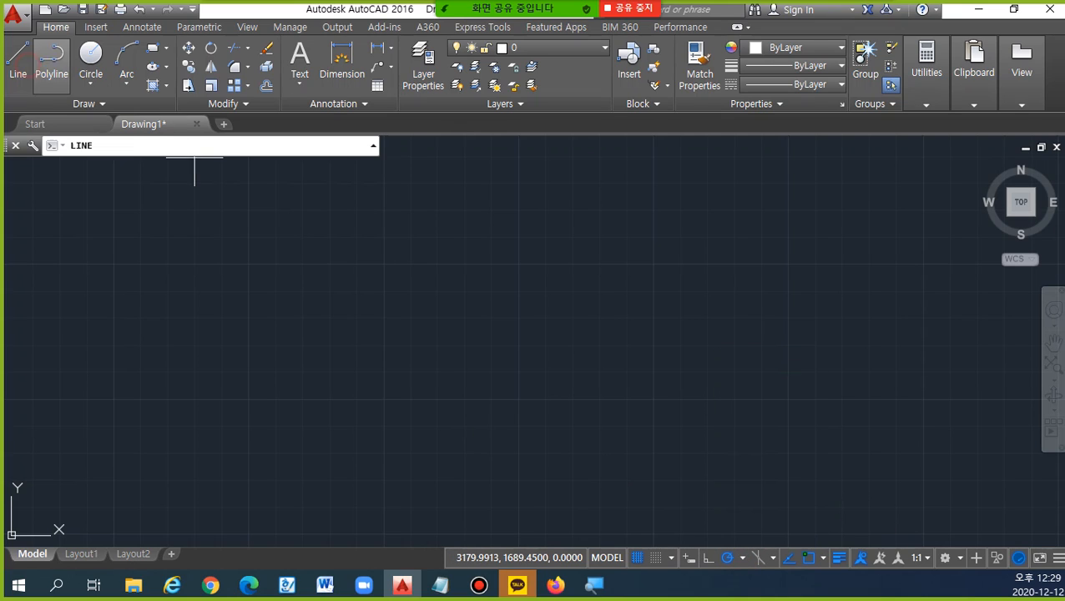
{"action": "left_click", "coordinate": [334, 360]}
{"action": "type", "text": "50"}
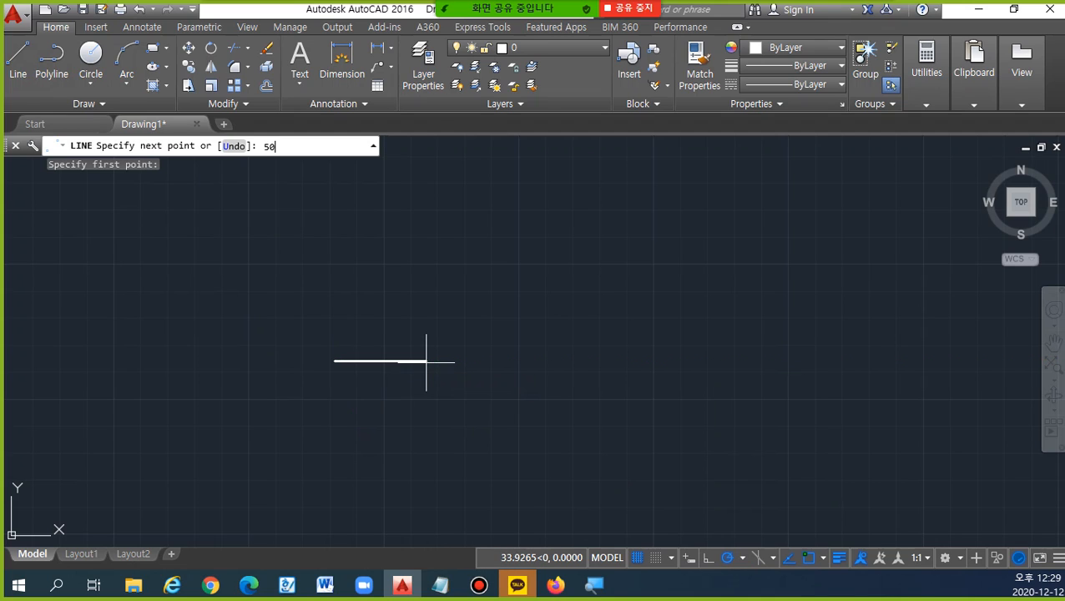
{"action": "key", "text": "Return"}
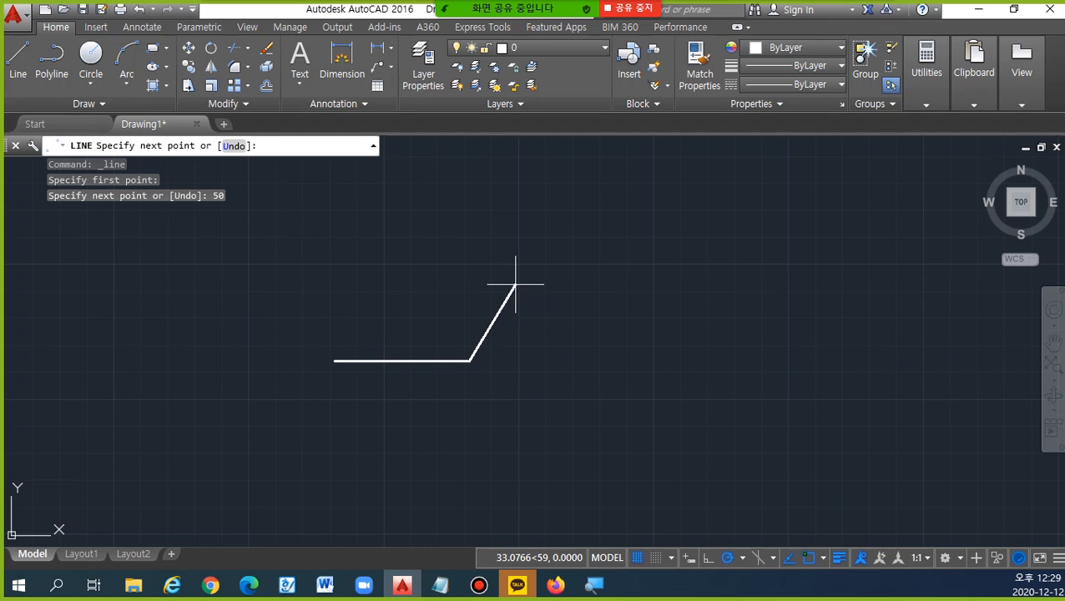
{"action": "type", "text": "50"}
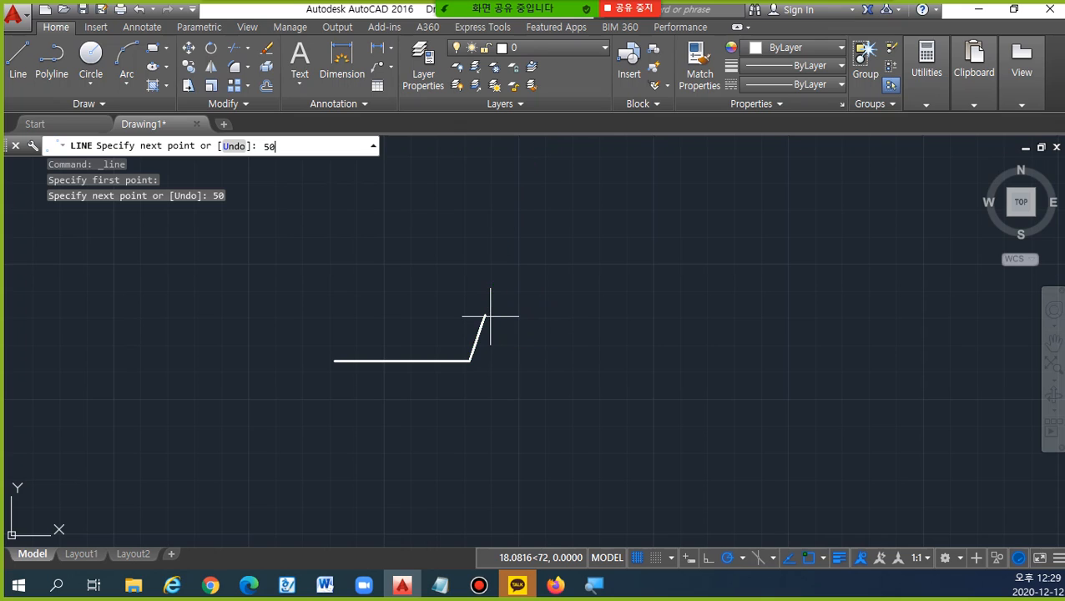
{"action": "key", "text": "Return"}
{"action": "scroll", "coordinate": [480, 313], "scroll_direction": "down", "scroll_amount": 2}
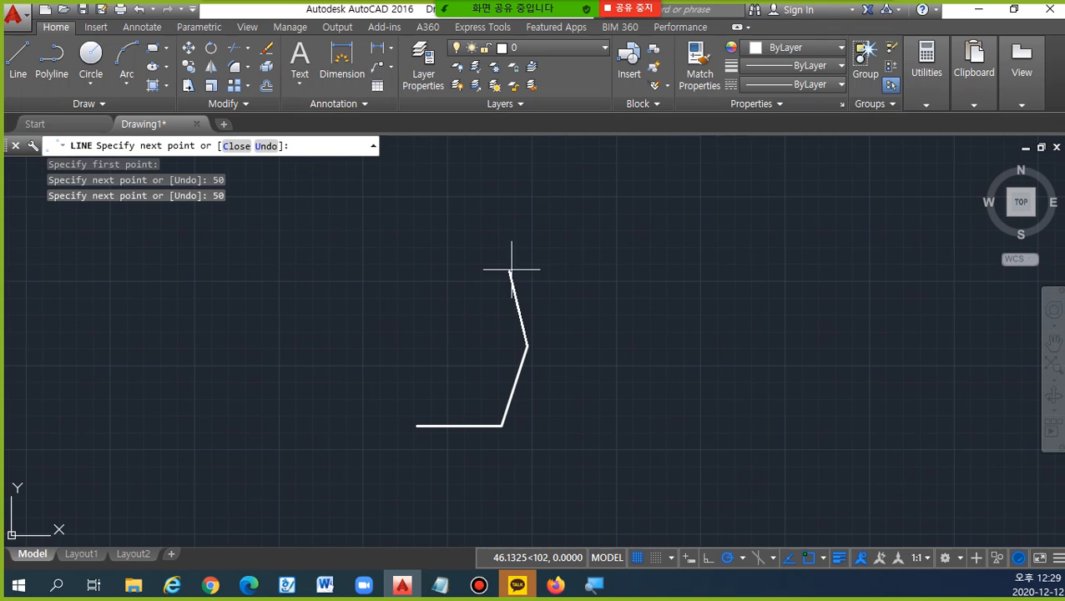
{"action": "type", "text": "50"}
{"action": "key", "text": "Return"}
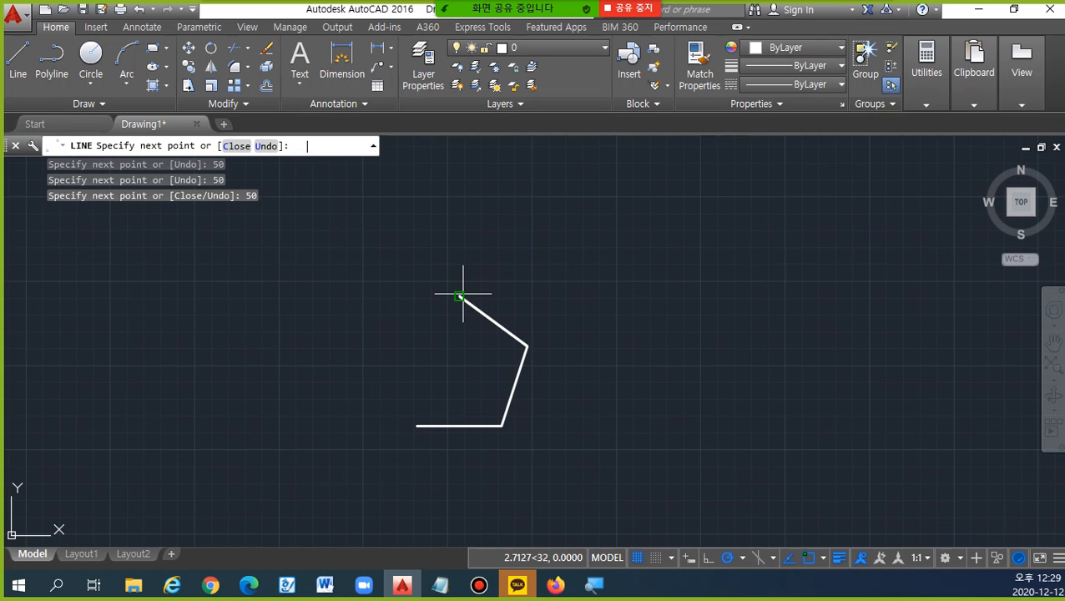
Complete the pentagon with two more 50-unit sides at 216° and 288°, and end the line.
{"action": "type", "text": "50"}
{"action": "key", "text": "Return"}
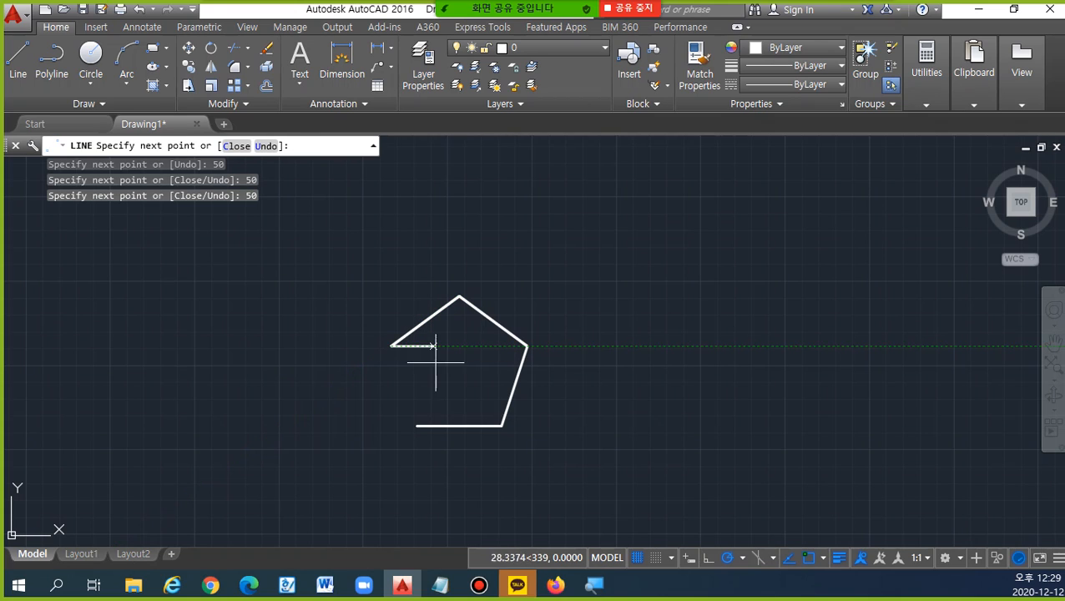
{"action": "type", "text": "50"}
{"action": "key", "text": "Return"}
{"action": "key", "text": "Return"}
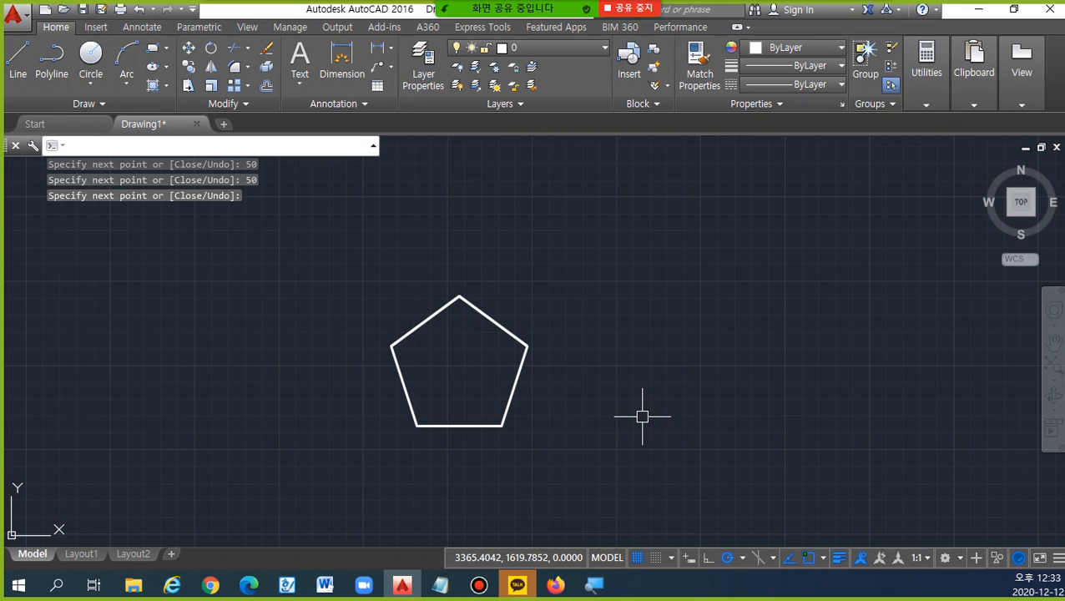
Review the Circle(원그리기) entry in the Notepad notes and the available circle creation methods in AutoCAD.
{"action": "left_click", "coordinate": [445, 588]}
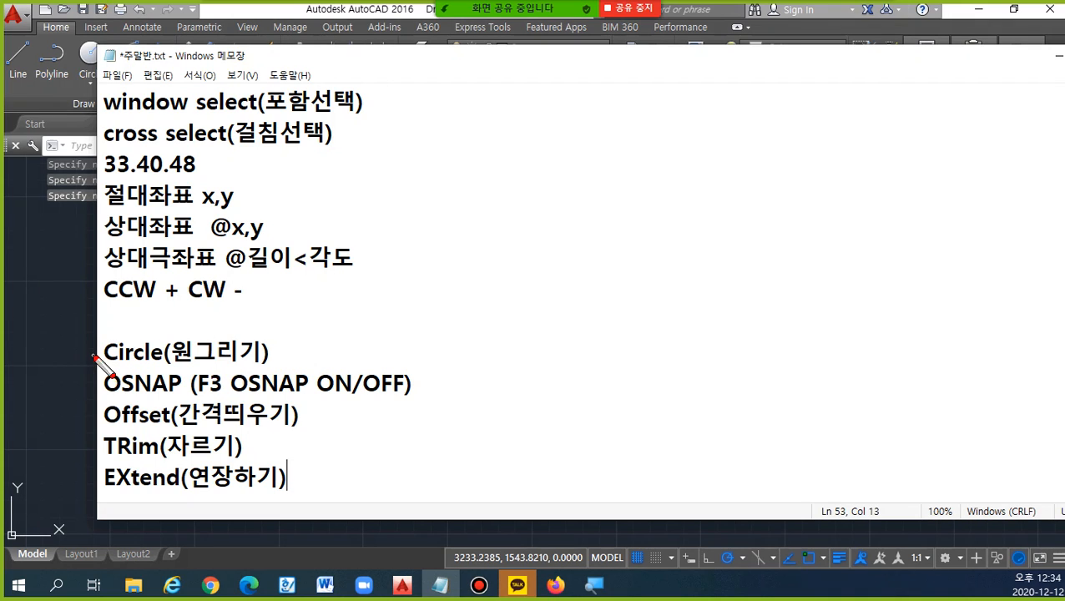
{"action": "mouse_move", "coordinate": [103, 373]}
{"action": "left_mouse_down"}
{"action": "mouse_move", "coordinate": [276, 375]}
{"action": "mouse_move", "coordinate": [178, 315]}
{"action": "mouse_move", "coordinate": [99, 372]}
{"action": "mouse_move", "coordinate": [127, 355]}
{"action": "mouse_move", "coordinate": [119, 373]}
{"action": "mouse_move", "coordinate": [99, 364]}
{"action": "mouse_move", "coordinate": [107, 341]}
{"action": "mouse_move", "coordinate": [138, 355]}
{"action": "mouse_move", "coordinate": [119, 374]}
{"action": "left_mouse_up"}
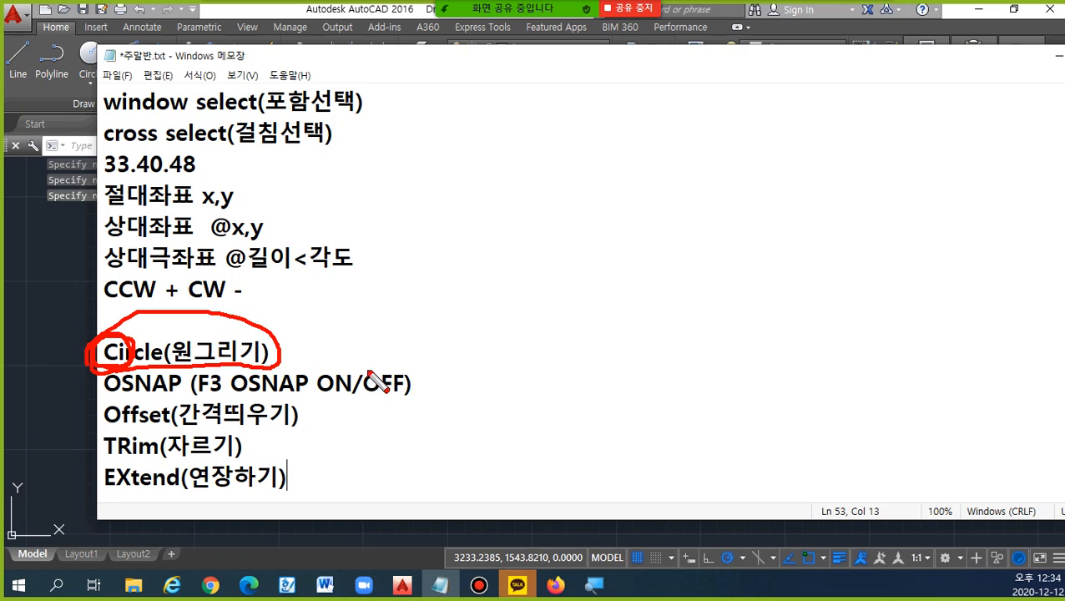
{"action": "key", "text": "Escape"}
{"action": "left_click", "coordinate": [355, 15]}
{"action": "mouse_move", "coordinate": [84, 98]}
{"action": "left_mouse_down"}
{"action": "mouse_move", "coordinate": [79, 44]}
{"action": "mouse_move", "coordinate": [122, 73]}
{"action": "mouse_move", "coordinate": [88, 119]}
{"action": "mouse_move", "coordinate": [77, 87]}
{"action": "mouse_move", "coordinate": [100, 79]}
{"action": "mouse_move", "coordinate": [87, 98]}
{"action": "left_mouse_up"}
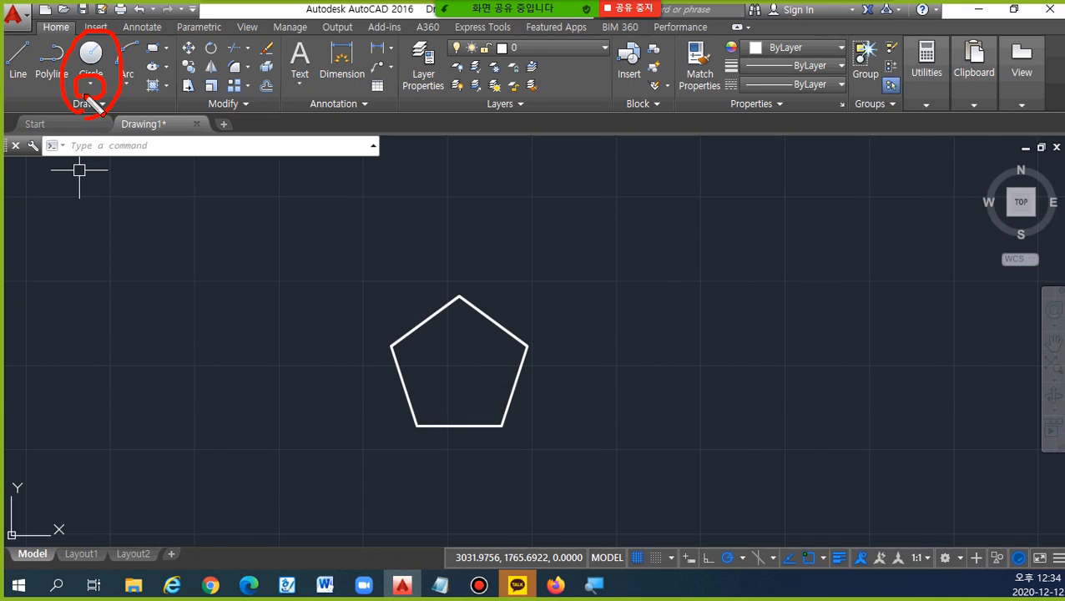
{"action": "key", "text": "Escape"}
{"action": "left_click", "coordinate": [89, 85]}
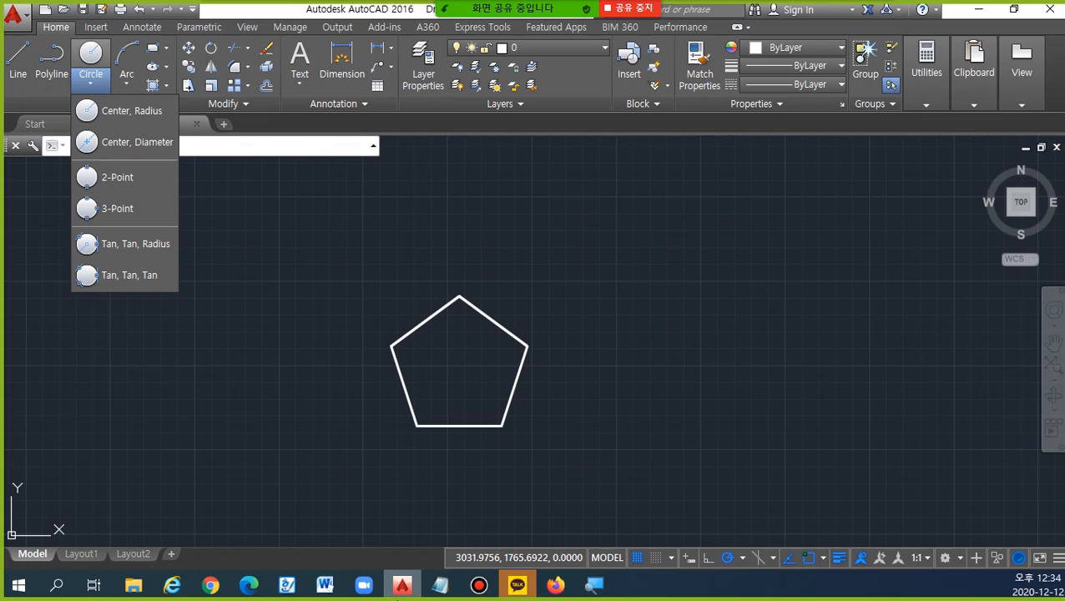
In the Notepad notes, add the lines "중심점, 반지름" and "중심점, 지름" below the Circle(원그리기) heading.
{"action": "left_click", "coordinate": [440, 584]}
{"action": "scroll", "coordinate": [355, 365], "scroll_direction": "down", "scroll_amount": 1}
{"action": "left_click", "coordinate": [364, 314]}
{"action": "key", "text": "Return"}
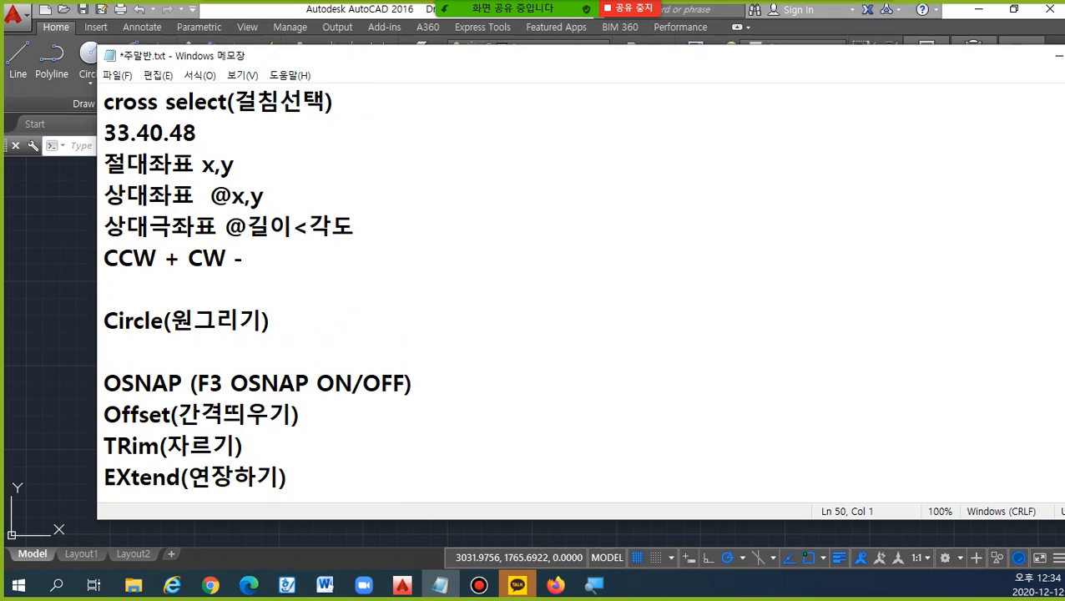
{"action": "type", "text": "중심점, 반지름"}
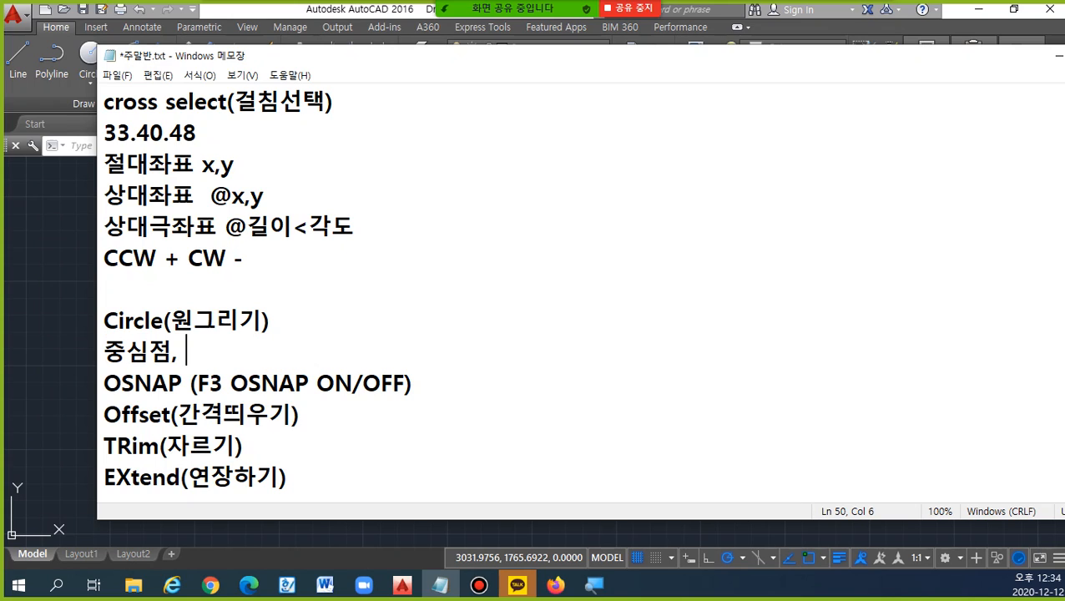
{"action": "key", "text": "Return"}
{"action": "type", "text": "중"}
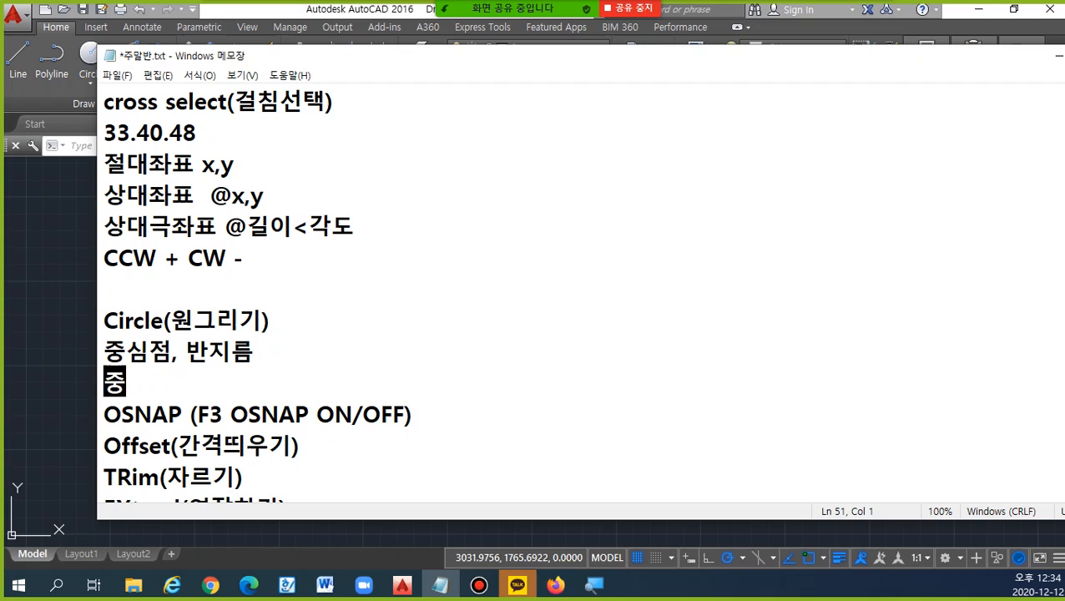
{"action": "type", "text": "심점, 지름"}
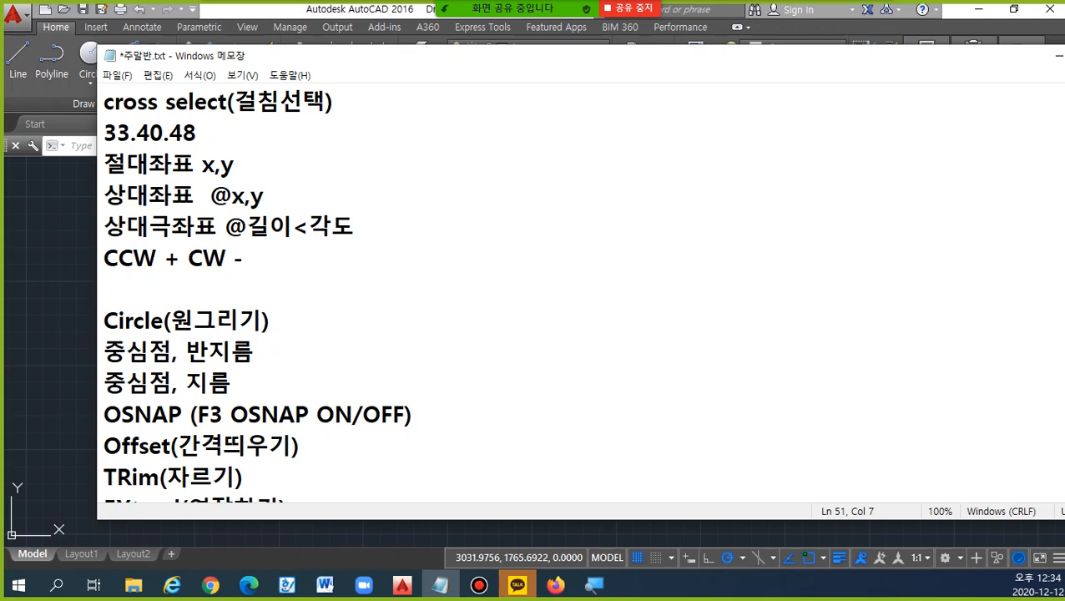
Add the lines "2점을 통과하는 원" and "3점을 통과하는 원" to the circle notes.
{"action": "key", "text": "Return"}
{"action": "type", "text": "2점을 "}
{"action": "type", "text": "통과하는 원"}
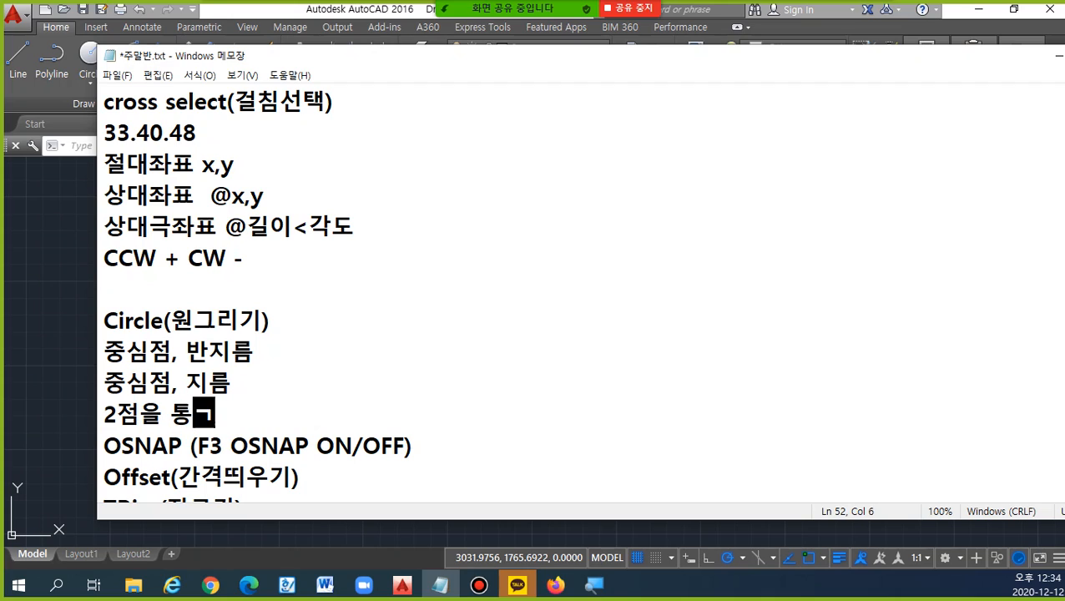
{"action": "key", "text": "Return"}
{"action": "type", "text": "3점을 토통과"}
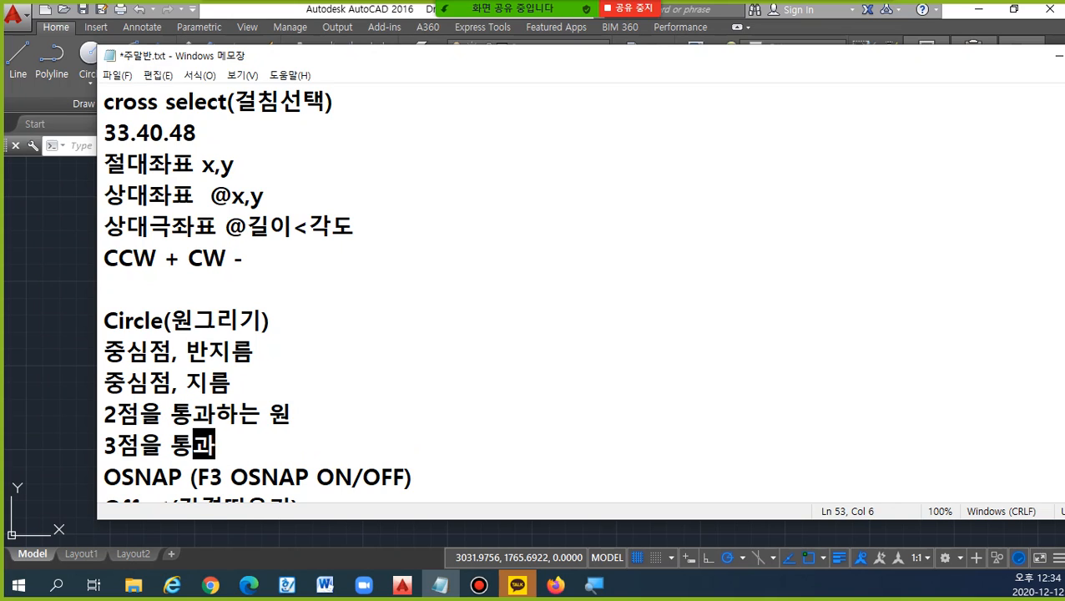
{"action": "type", "text": "하는 워원"}
{"action": "key", "text": "Return"}
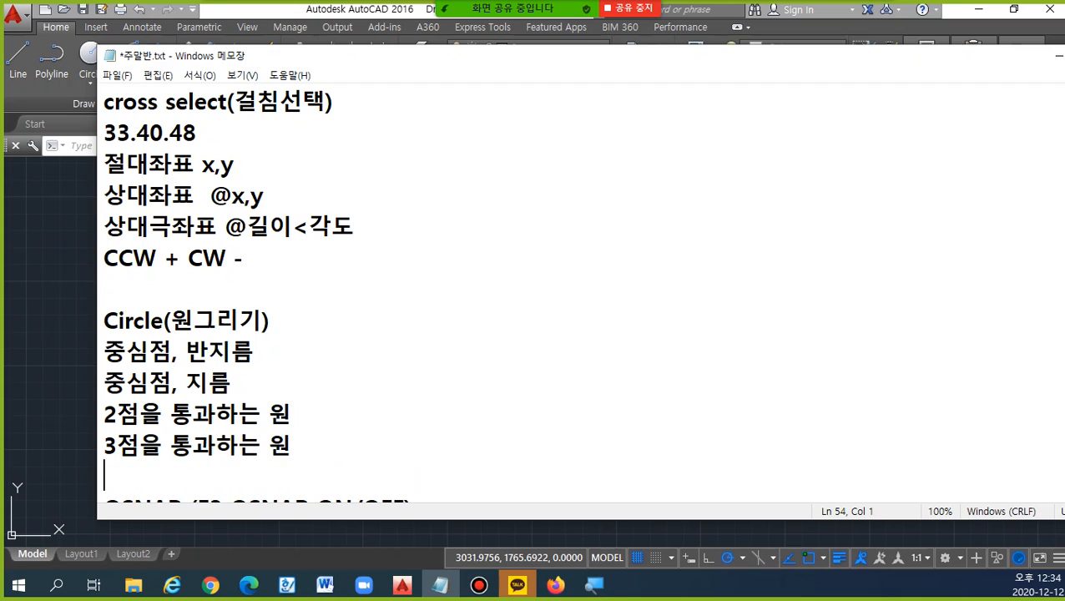
Add the lines "2개의 사물에 접하면서 반지름 R인원" and "3개의 사물에 접하는 원" to the circle notes.
{"action": "type", "text": "2개의 사물에"}
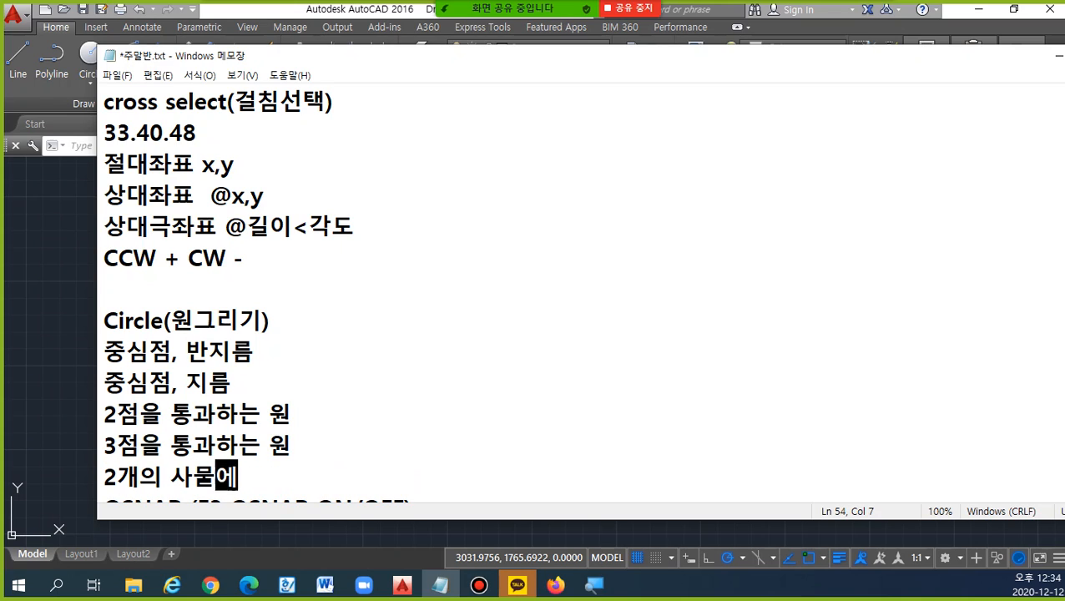
{"action": "type", "text": " 접하면서 반질"}
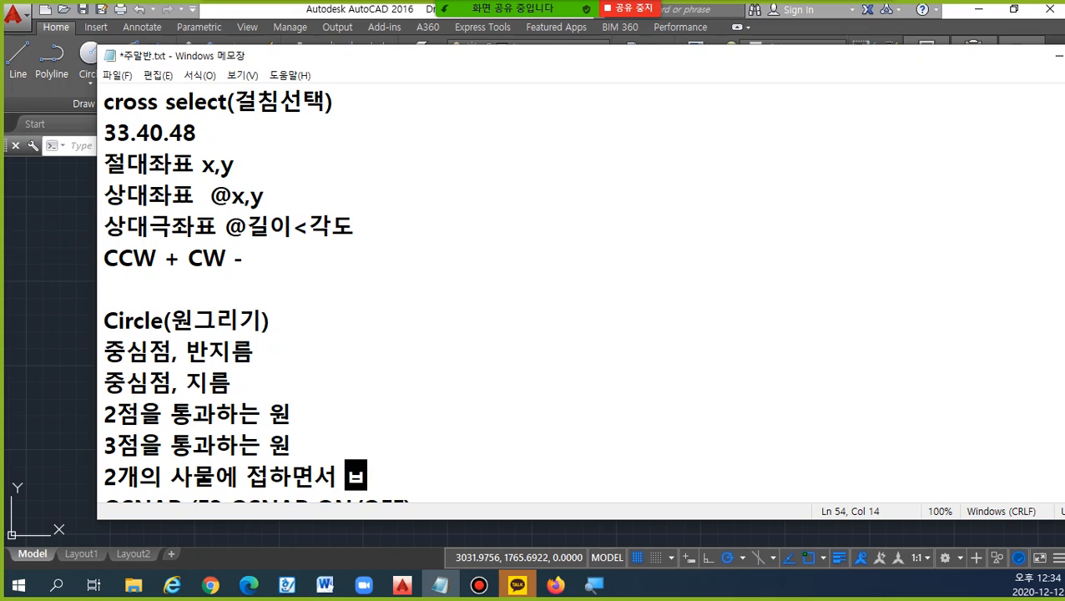
{"action": "type", "text": "름 R"}
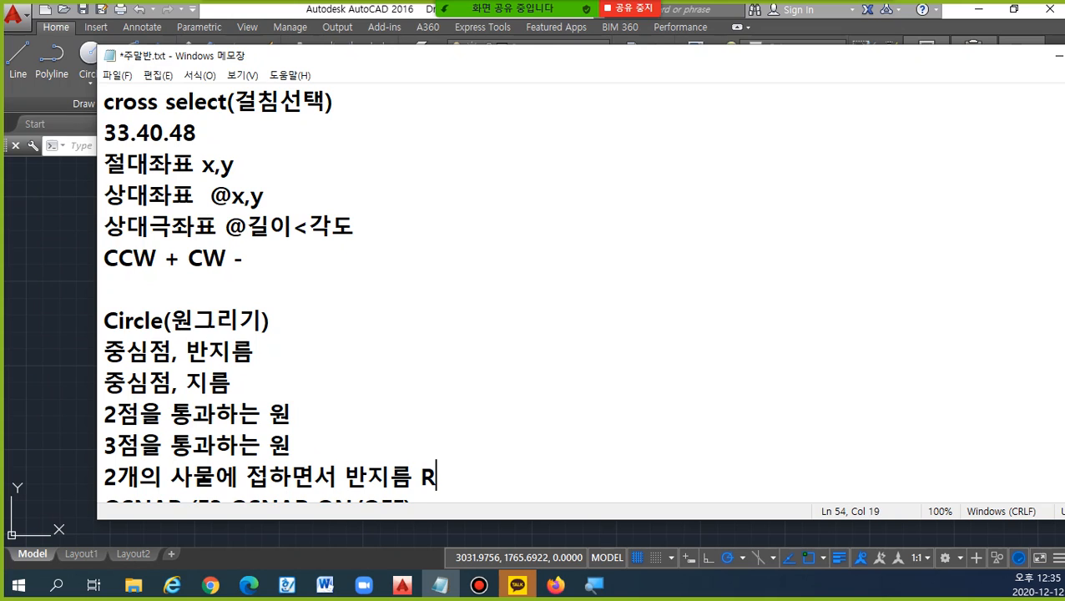
{"action": "type", "text": "인우ㄴ"}
{"action": "key", "text": "Return"}
{"action": "type", "text": "3개으ㅣ 사물에 접"}
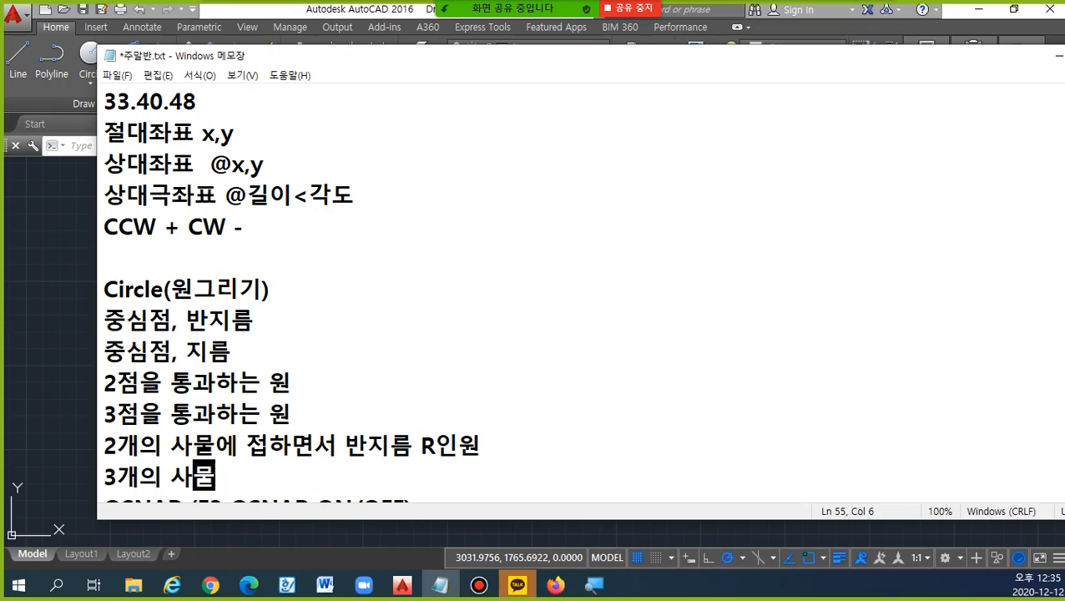
{"action": "type", "text": "하는 원"}
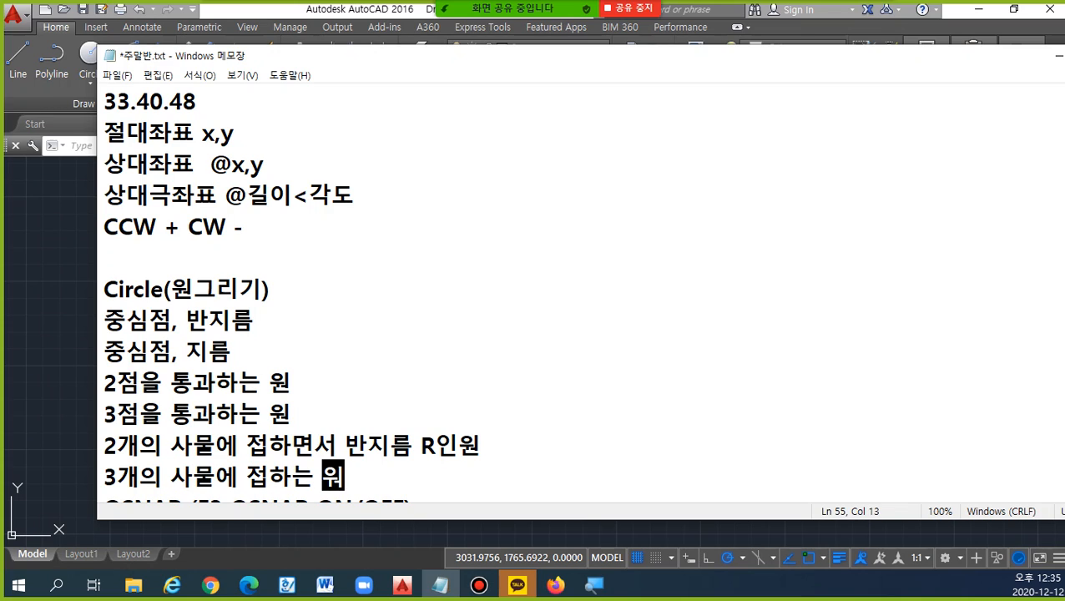
Prefix the "중심점, 반지름" line with "center, radius".
{"action": "key", "text": "Up"}
{"action": "key", "text": "Up"}
{"action": "key", "text": "Up"}
{"action": "key", "text": "Up"}
{"action": "key", "text": "Up"}
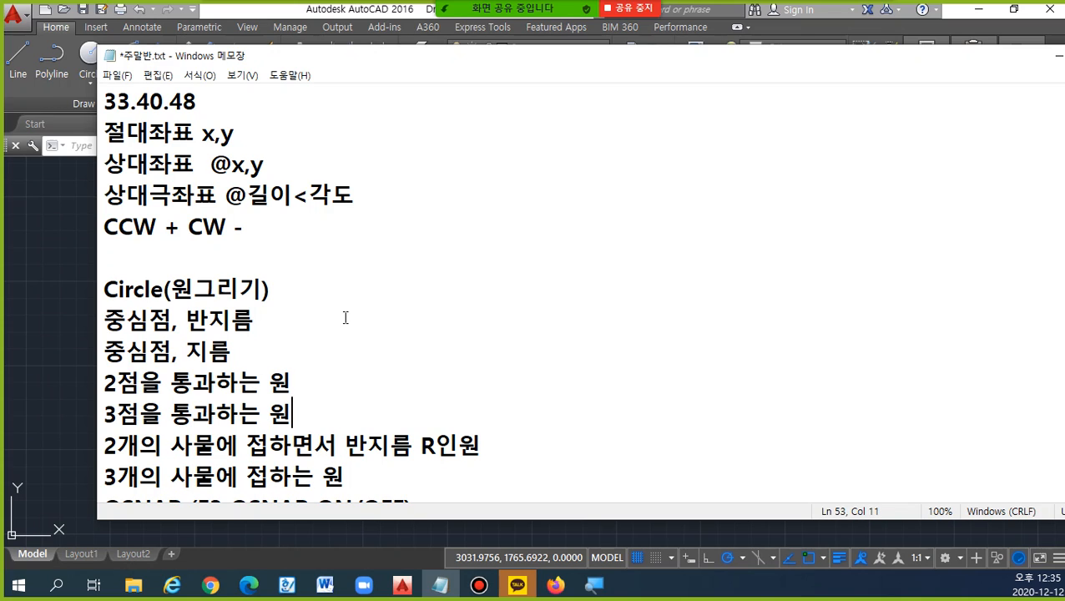
{"action": "key", "text": "End"}
{"action": "key", "text": "Home"}
{"action": "type", "text": "center, "}
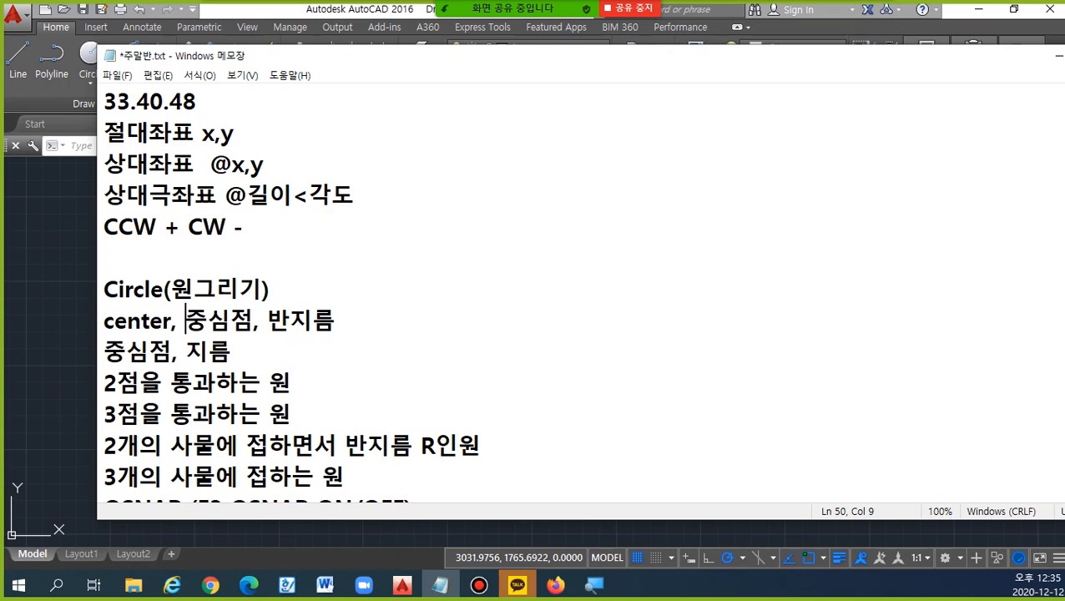
{"action": "type", "text": "radius"}
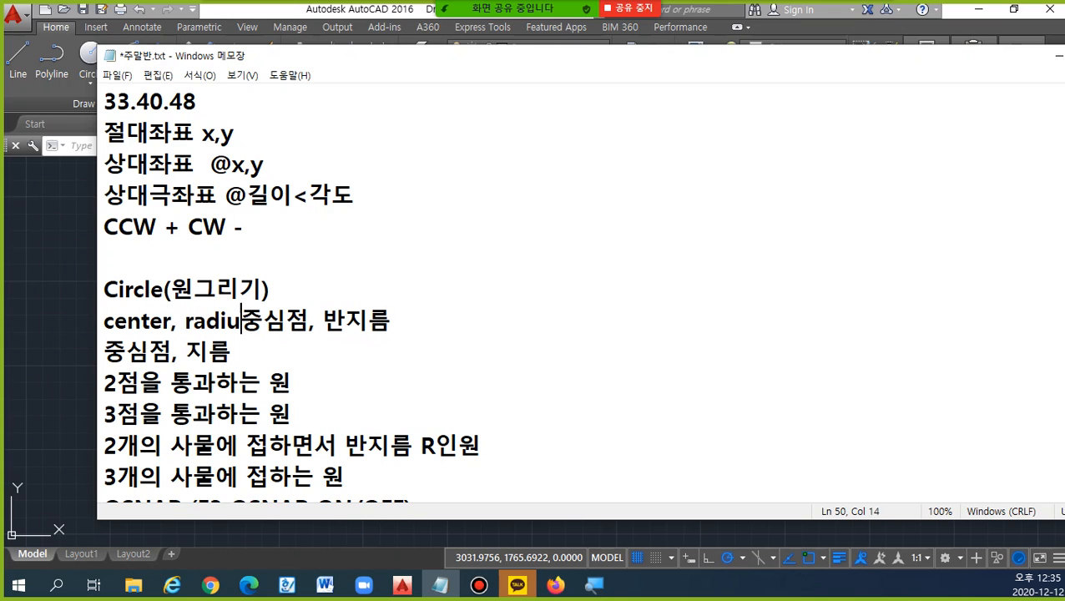
Prefix the "중심점, 지름" line with "center, diameta".
{"action": "key", "text": "Down"}
{"action": "key", "text": "Home"}
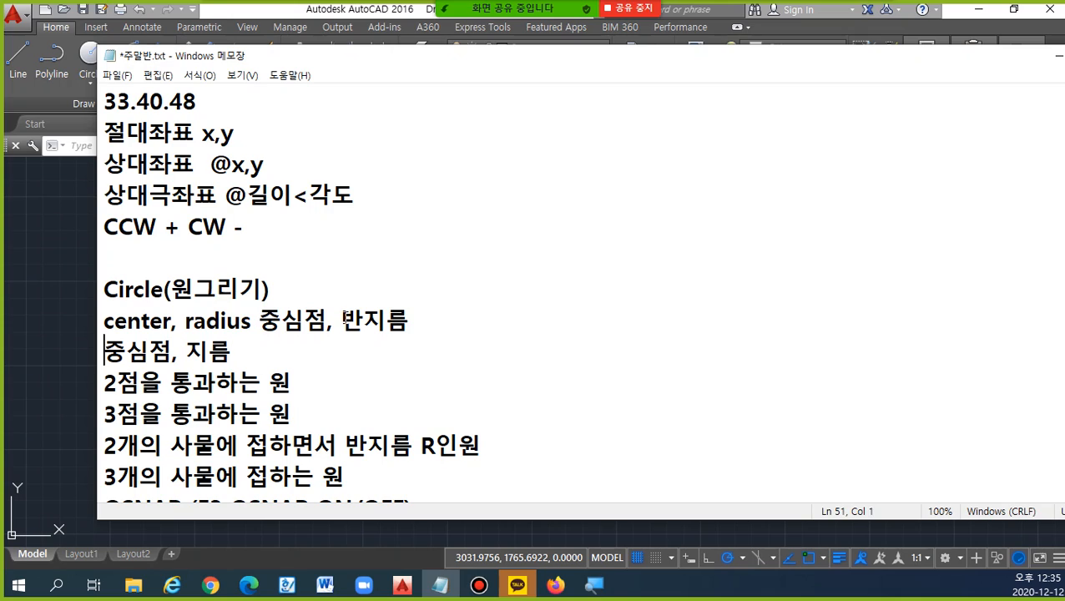
{"action": "type", "text": "center"}
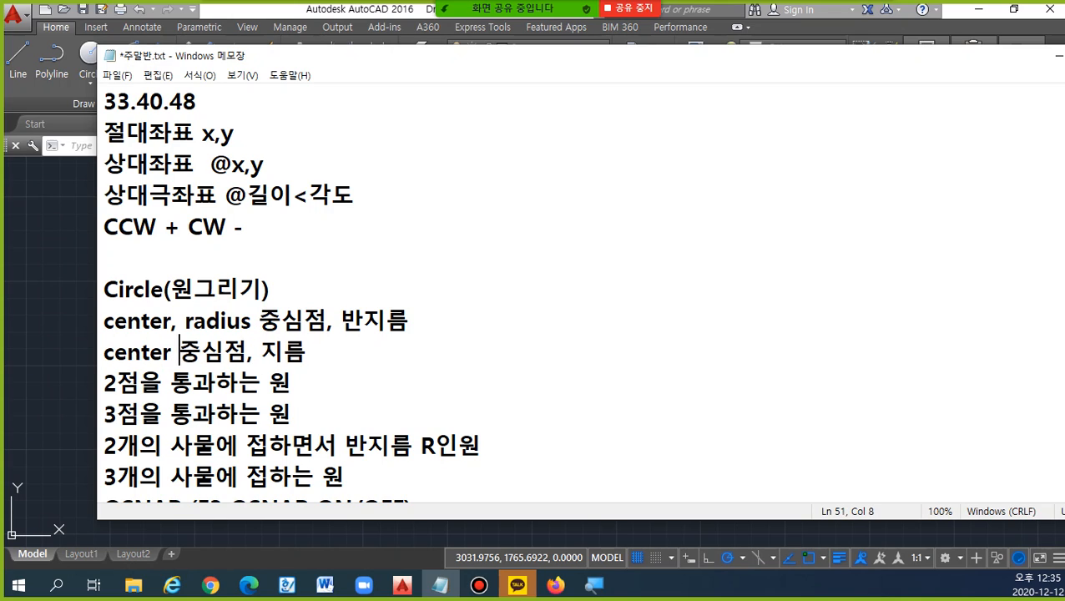
{"action": "key", "text": "BackSpace"}
{"action": "type", "text": ", diam"}
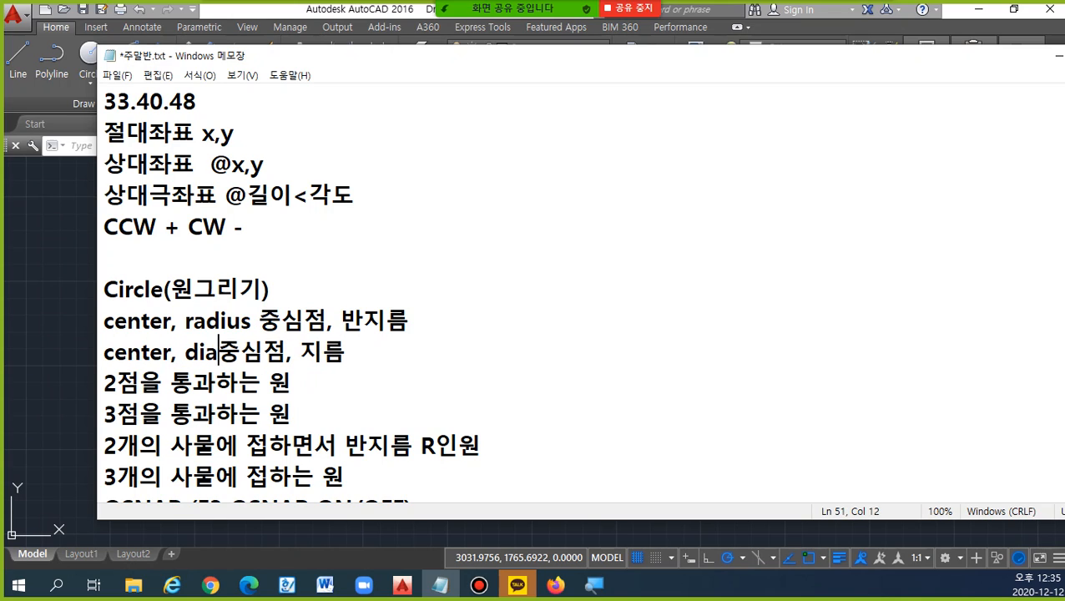
{"action": "type", "text": "eta"}
Prefix the two-point circle line with "2p" and the three-point circle line with "3p".
{"action": "key", "text": "Down"}
{"action": "key", "text": "Home"}
{"action": "type", "text": "2p"}
{"action": "key", "text": "Down"}
{"action": "key", "text": "Home"}
{"action": "type", "text": "3p"}
Prefix the two-object tangent line with "Ttr" and the three-object tangent line with "tan tan tan =>".
{"action": "key", "text": "Down"}
{"action": "key", "text": "Home"}
{"action": "type", "text": "Ttr"}
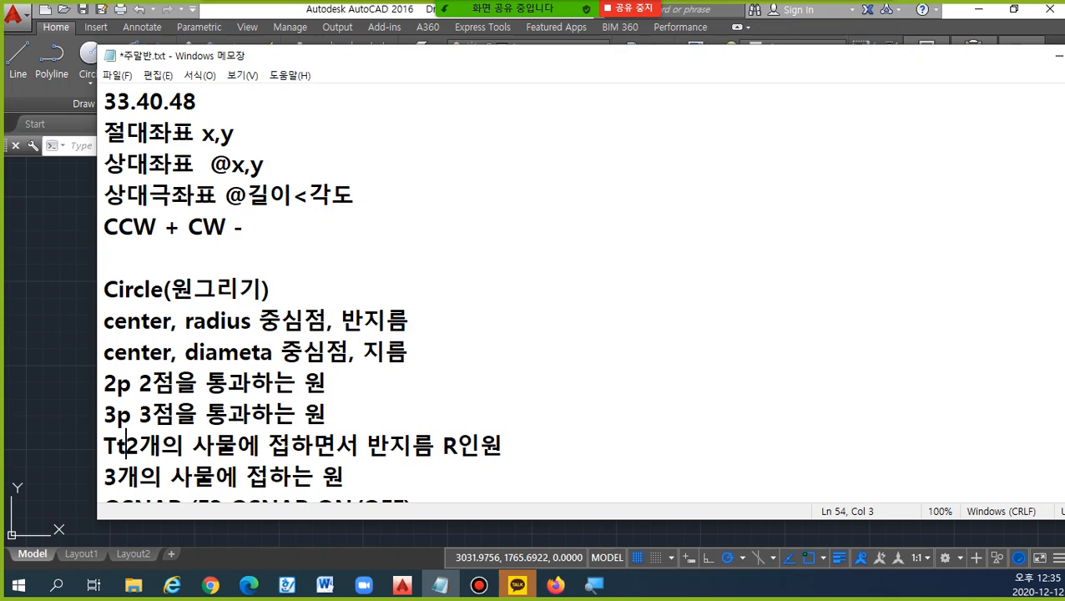
{"action": "key", "text": "Down"}
{"action": "key", "text": "Home"}
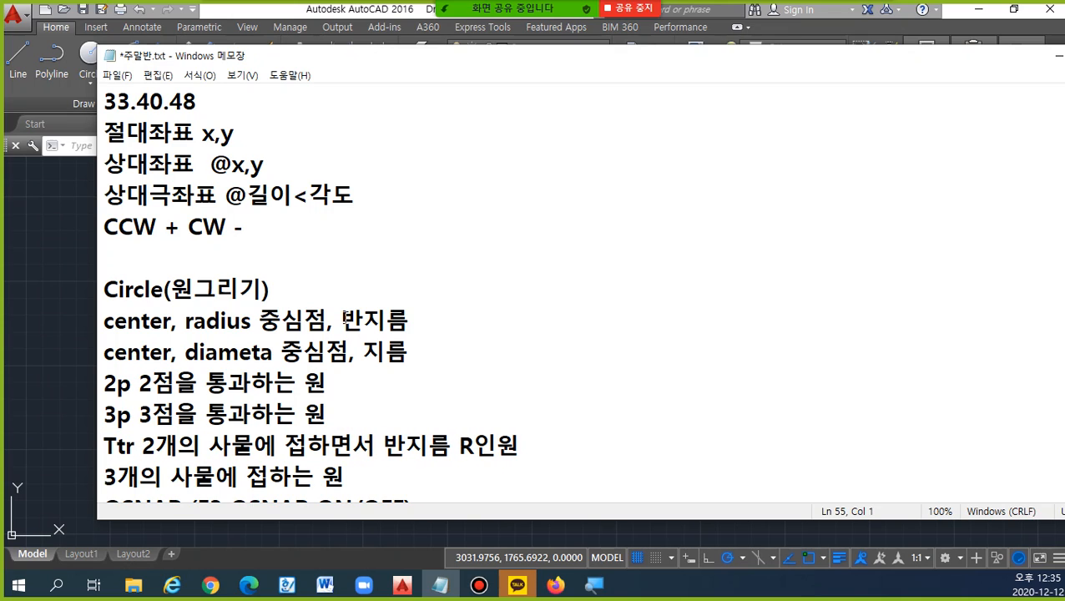
{"action": "type", "text": "tan ta"}
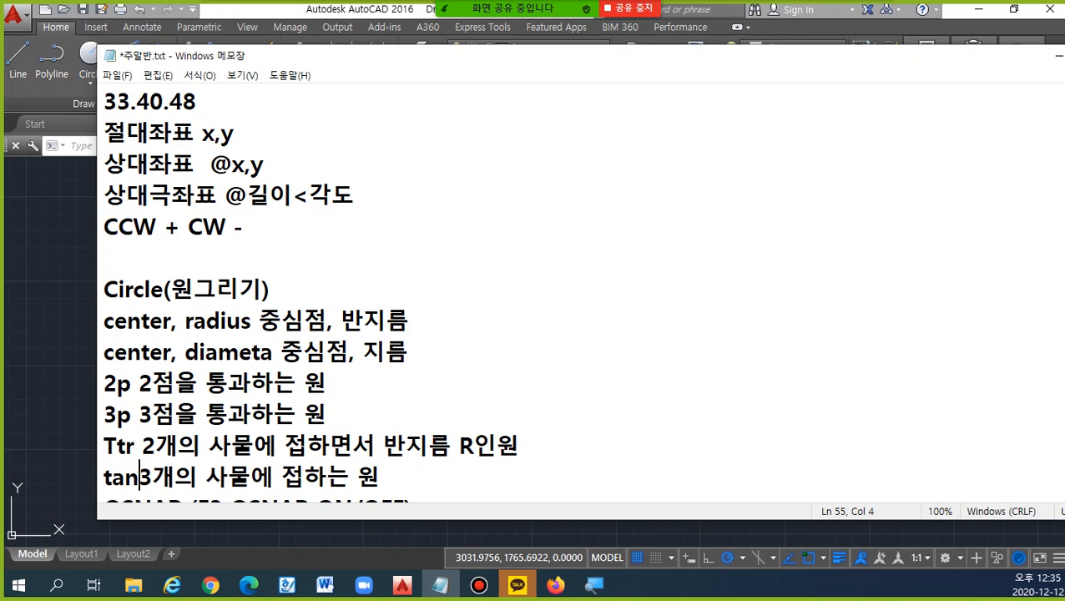
{"action": "type", "text": "n tan tan ="}
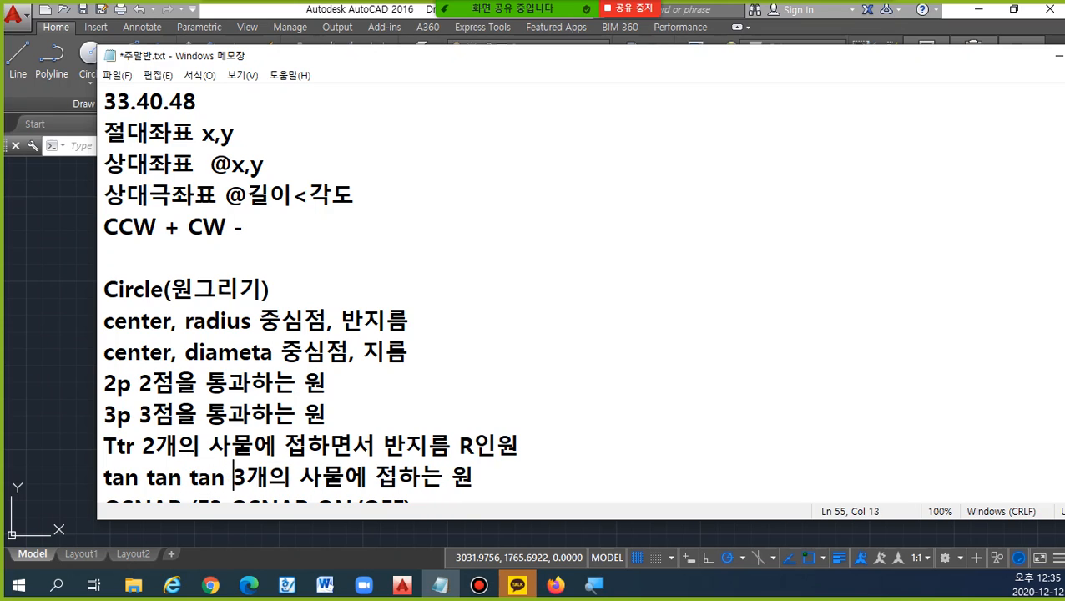
{"action": "type", "text": ">"}
Insert "=>" between "Ttr" and its description in the circle notes.
{"action": "key", "text": "Up"}
{"action": "key", "text": "Left"}
{"action": "key", "text": "Left"}
{"action": "key", "text": "Left"}
{"action": "key", "text": "Left"}
{"action": "key", "text": "Left"}
{"action": "key", "text": "Left"}
{"action": "key", "text": "Left"}
{"action": "key", "text": "Left"}
{"action": "key", "text": "Left"}
{"action": "key", "text": "Right"}
{"action": "key", "text": "Right"}
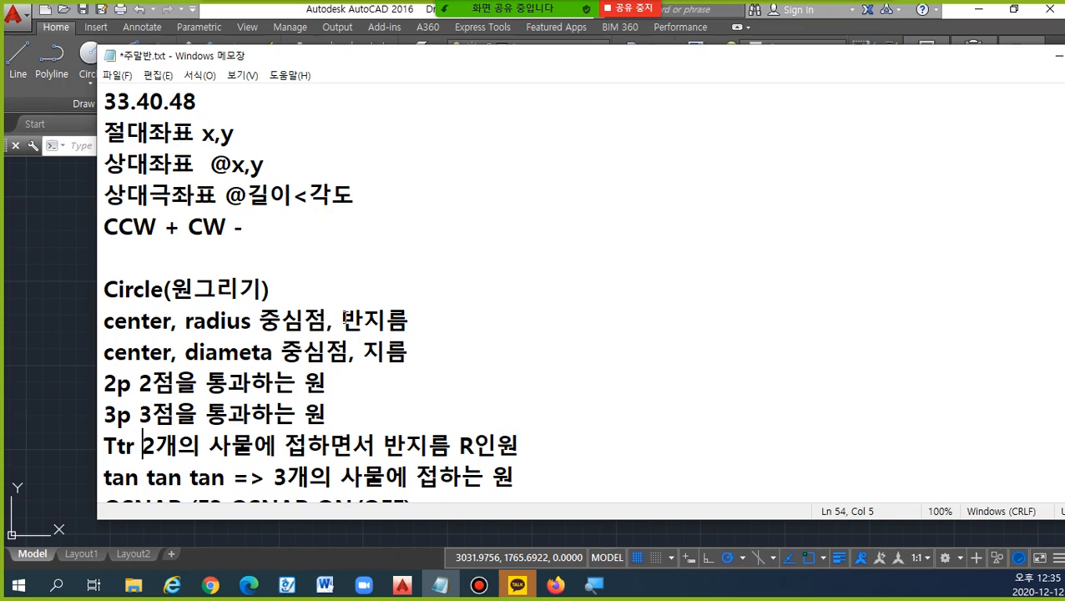
{"action": "type", "text": "+"}
{"action": "key", "text": "BackSpace"}
{"action": "key", "text": "BackSpace"}
{"action": "type", "text": "=>"}
Insert "=>" after "3p" and after "2p" in the circle notes.
{"action": "key", "text": "Up"}
{"action": "key", "text": "Left"}
{"action": "key", "text": "Left"}
{"action": "type", "text": "=>"}
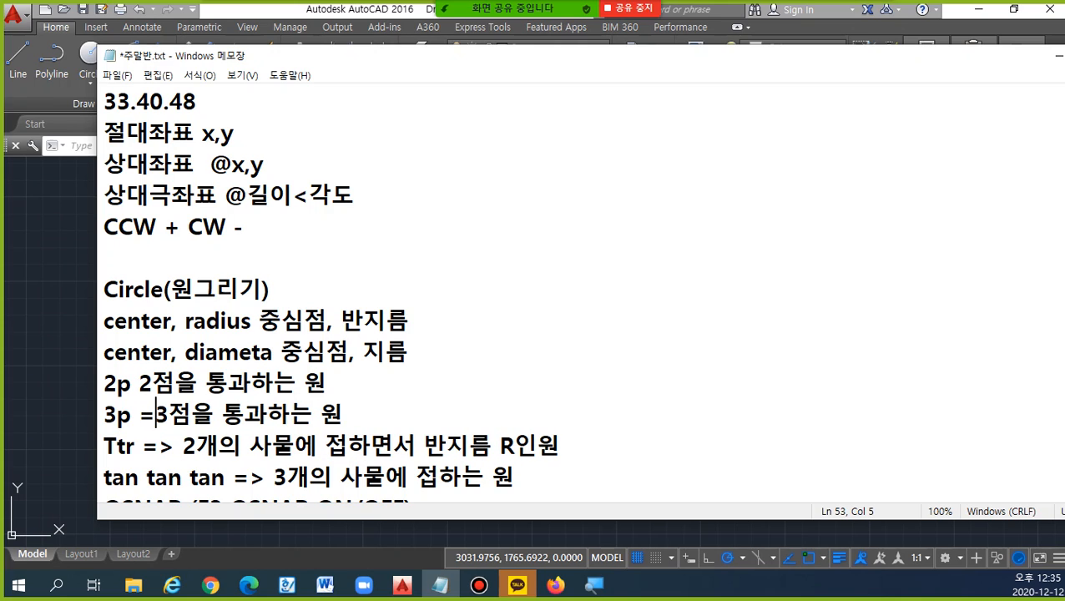
{"action": "key", "text": "Up"}
{"action": "key", "text": "Left"}
{"action": "key", "text": "Left"}
{"action": "type", "text": "=>"}
Insert "=>" after "center, diameta" and after "center, radius" in the circle notes.
{"action": "key", "text": "Up"}
{"action": "key", "text": "Right"}
{"action": "key", "text": "Right"}
{"action": "key", "text": "Right"}
{"action": "key", "text": "Right"}
{"action": "key", "text": "Right"}
{"action": "key", "text": "Right"}
{"action": "key", "text": "Right"}
{"action": "key", "text": "Right"}
{"action": "key", "text": "Right"}
{"action": "type", "text": "=>"}
{"action": "key", "text": "Up"}
{"action": "key", "text": "Left"}
{"action": "key", "text": "Left"}
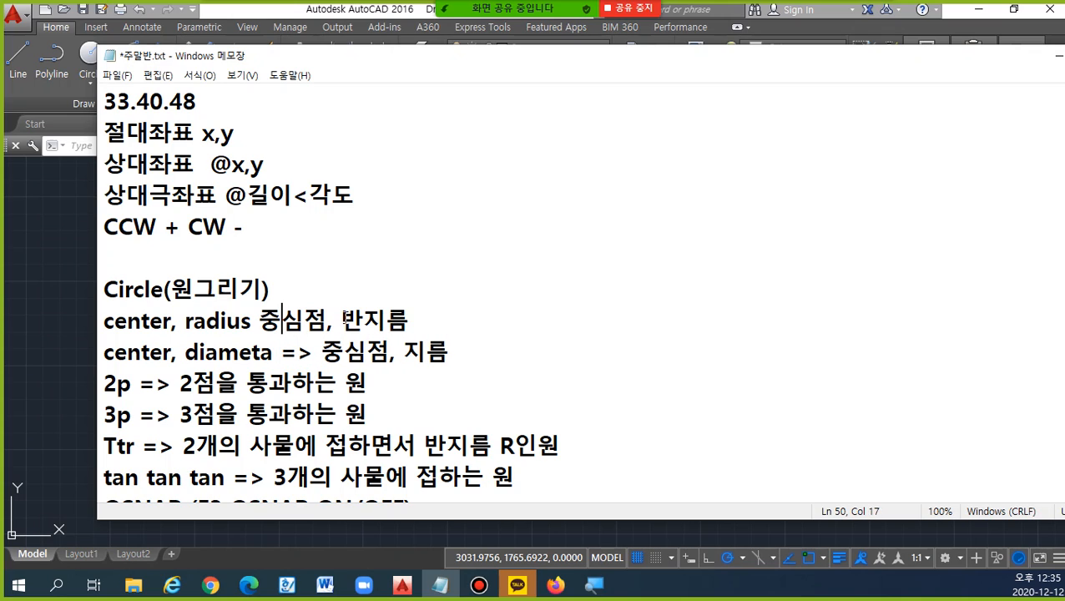
{"action": "type", "text": "=>"}
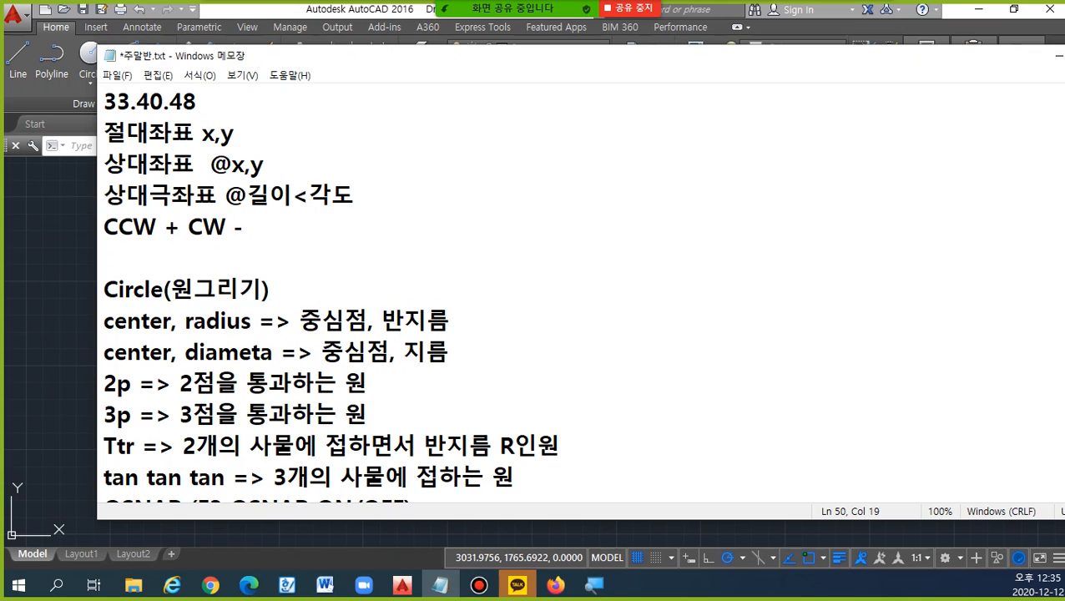
Append "R50" to the end of the "center, radius" line.
{"action": "scroll", "coordinate": [335, 343], "scroll_direction": "down", "scroll_amount": 1}
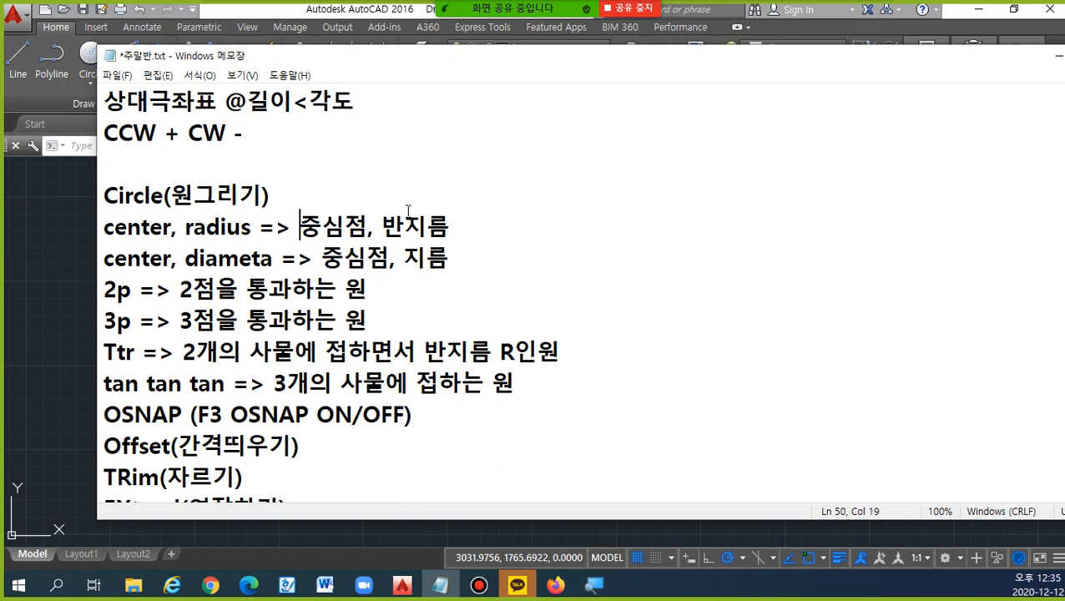
{"action": "left_click", "coordinate": [370, 193]}
{"action": "left_click", "coordinate": [514, 229]}
{"action": "type", "text": "R50"}
Append the diameter symbol and value "ø50" to the end of the "center, diameta" line in the circle notes.
{"action": "key", "text": "Down"}
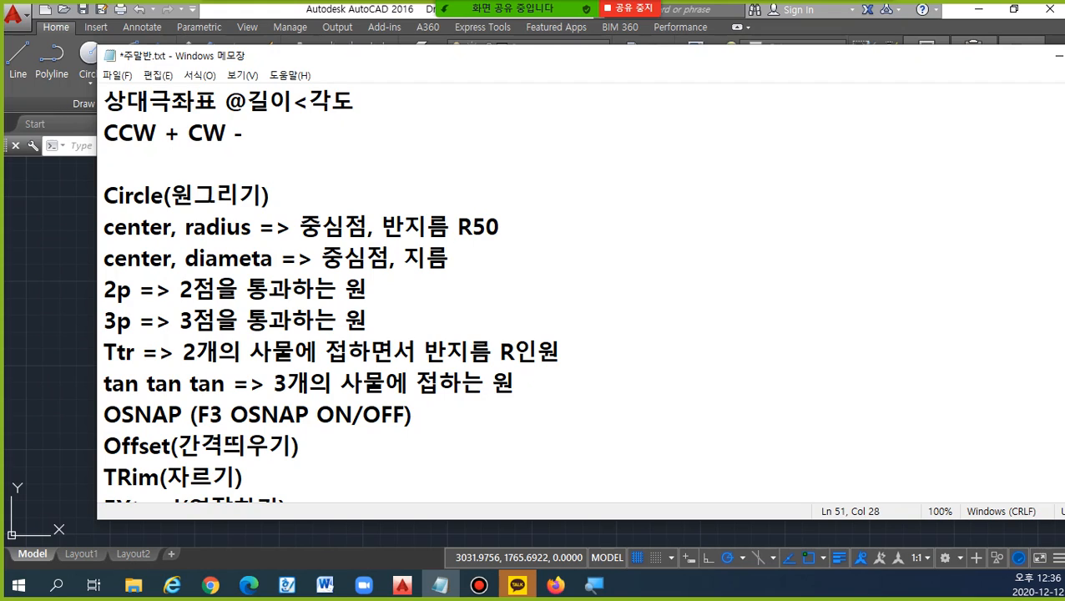
{"action": "type", "text": "ㄲ"}
{"action": "key", "text": "Hangul_Hanja"}
{"action": "key", "text": "Page_Down"}
{"action": "key", "text": "Page_Down"}
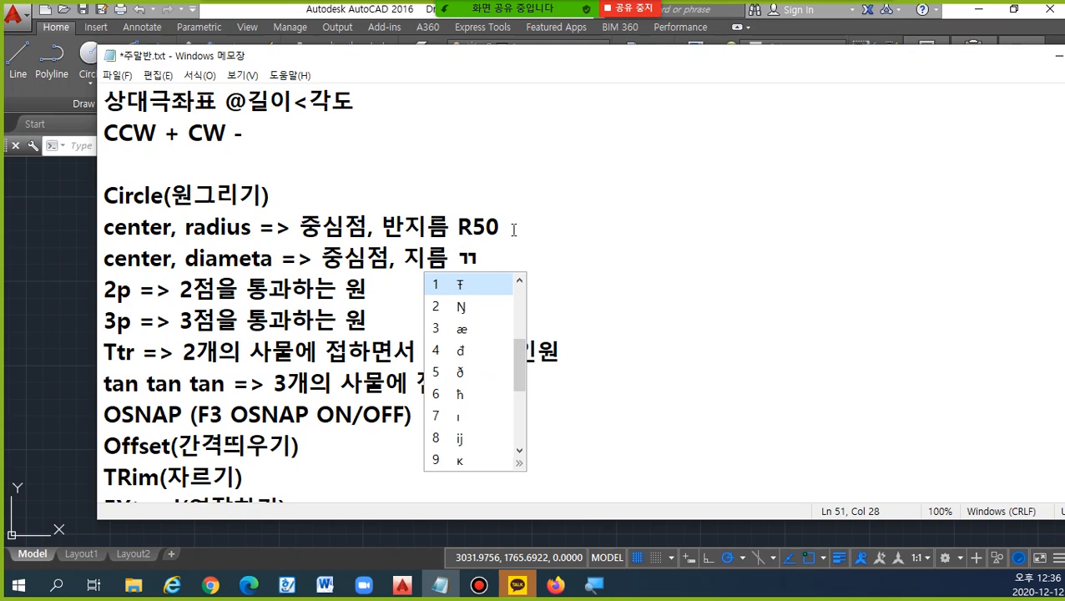
{"action": "type", "text": "3"}
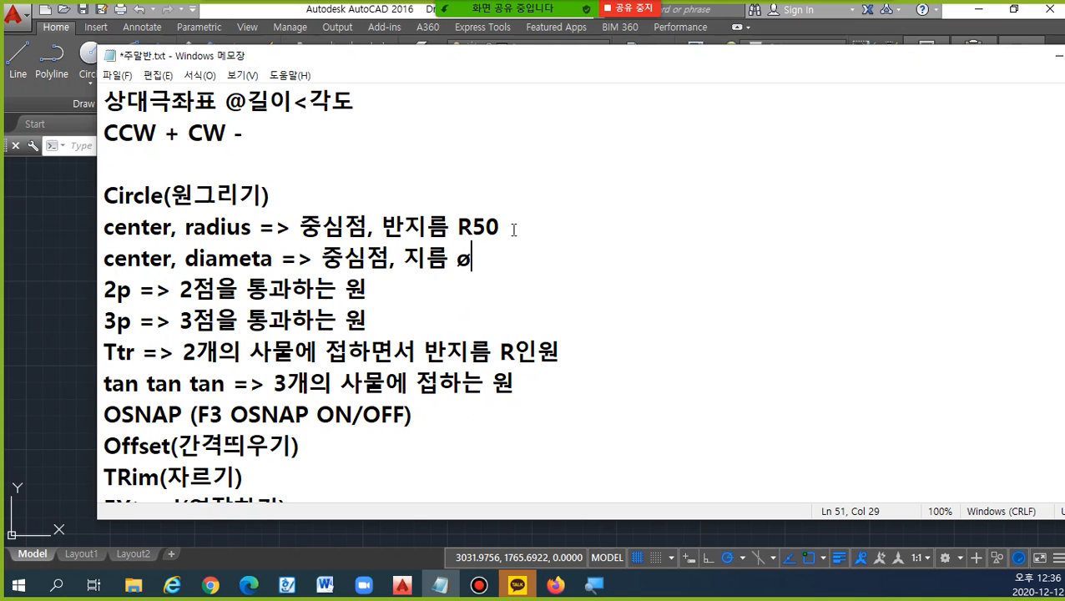
{"action": "type", "text": "50"}
{"action": "mouse_move", "coordinate": [488, 284]}
{"action": "left_mouse_down"}
{"action": "mouse_move", "coordinate": [443, 280]}
{"action": "mouse_move", "coordinate": [496, 196]}
{"action": "mouse_move", "coordinate": [533, 280]}
{"action": "left_mouse_up"}
{"action": "scroll", "coordinate": [585, 250], "scroll_direction": "up", "scroll_amount": 3, "text": "ctrl"}
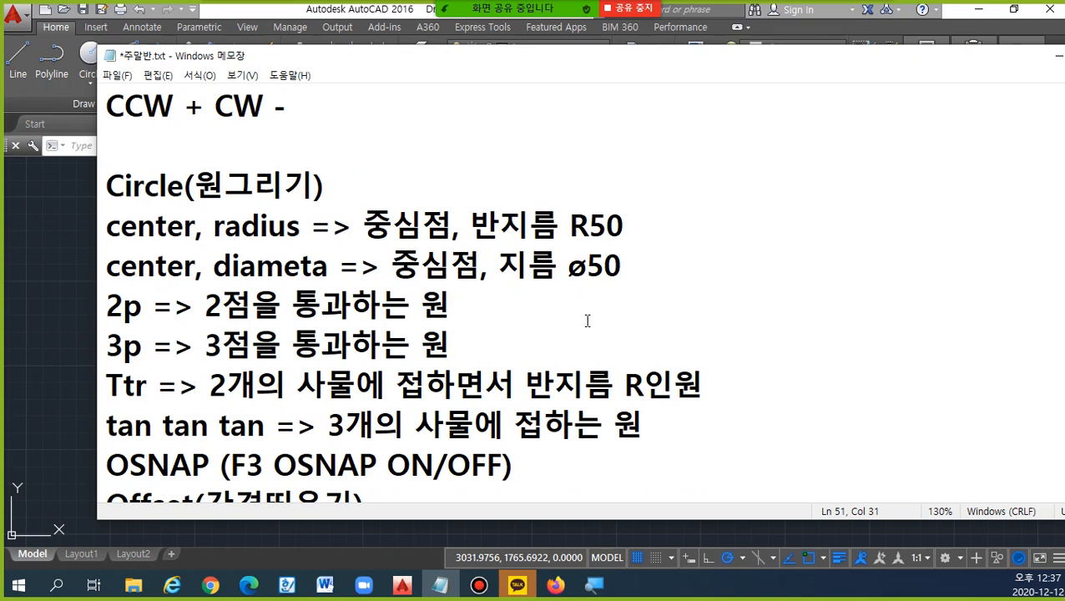
Add "(파이)" after "ø50" on the "center, diameta" line.
{"action": "key", "text": "Up"}
{"action": "key", "text": "Down"}
{"action": "key", "text": "Up"}
{"action": "key", "text": "Down"}
{"action": "type", "text": "(파이)"}
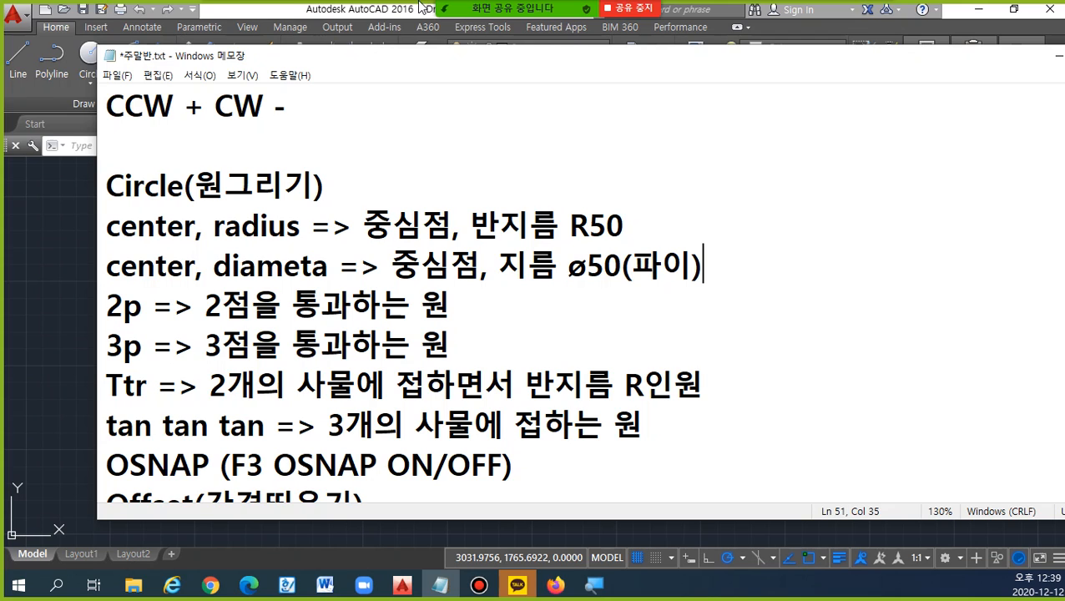
Switch to AutoCAD and review the available circle creation methods.
{"action": "left_click", "coordinate": [247, 11]}
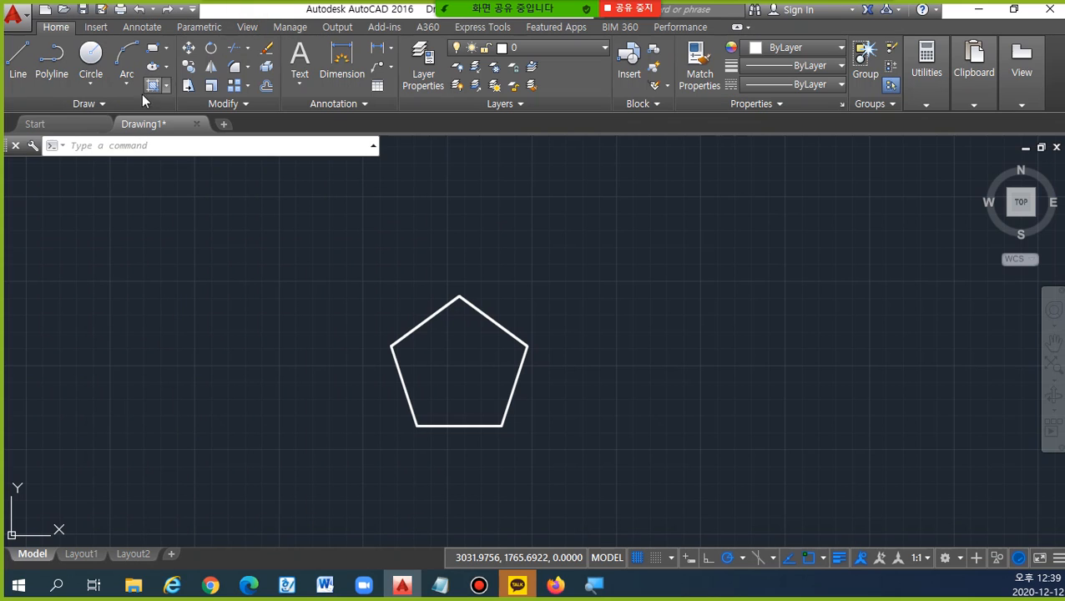
{"action": "left_click", "coordinate": [97, 87]}
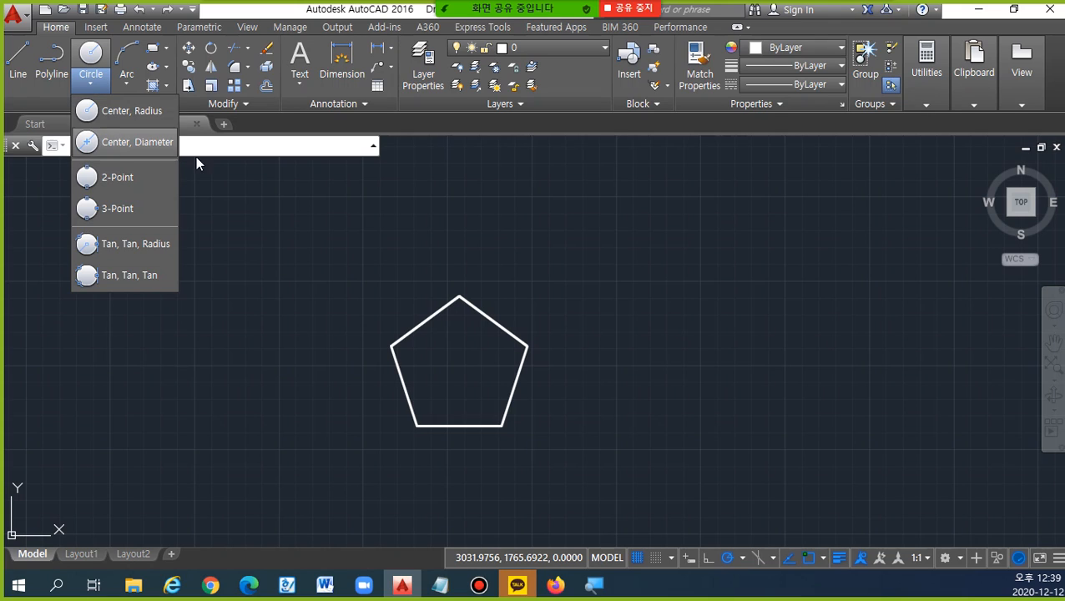
{"action": "left_click", "coordinate": [261, 194]}
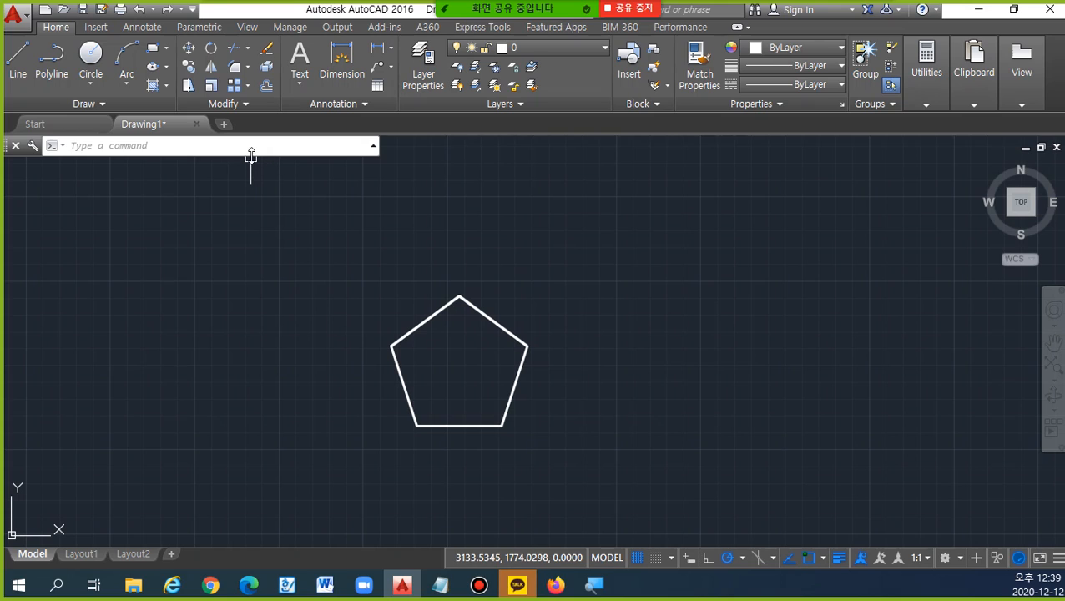
Draw a circle with radius 50 on the east side of the pentagon, using a picked center point.
{"action": "left_click", "coordinate": [243, 196]}
{"action": "type", "text": "c"}
{"action": "key", "text": "Return"}
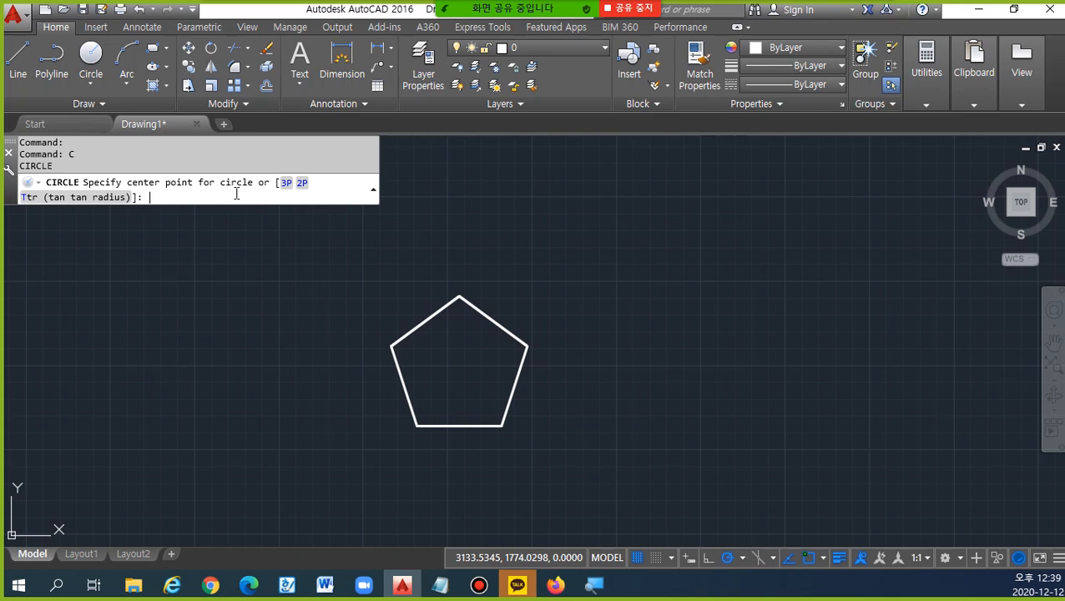
{"action": "left_click_drag", "start_coordinate": [134, 191], "coordinate": [237, 194]}
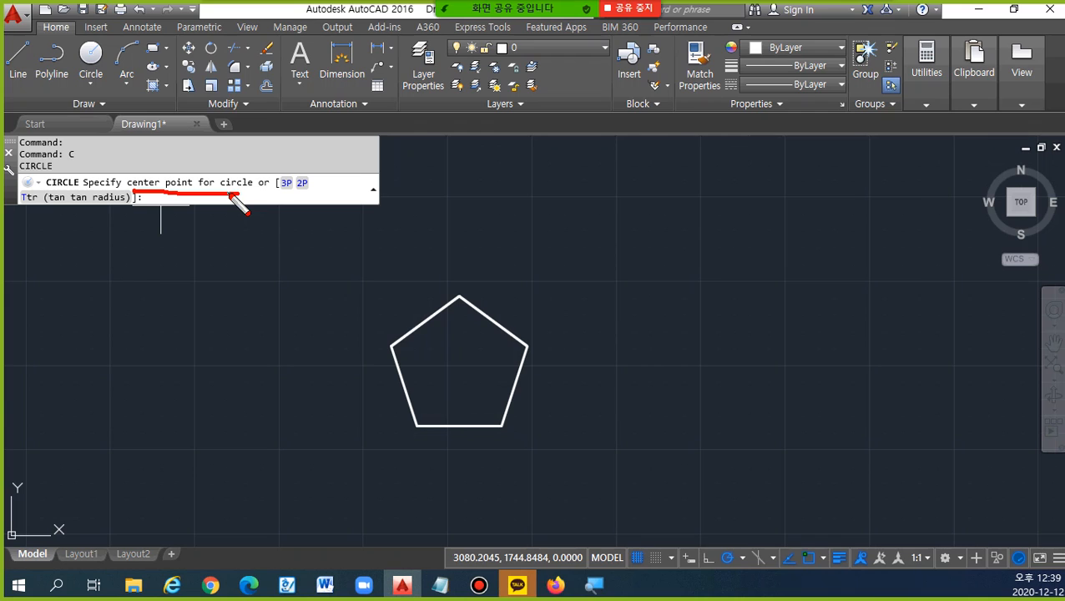
{"action": "key", "text": "Escape"}
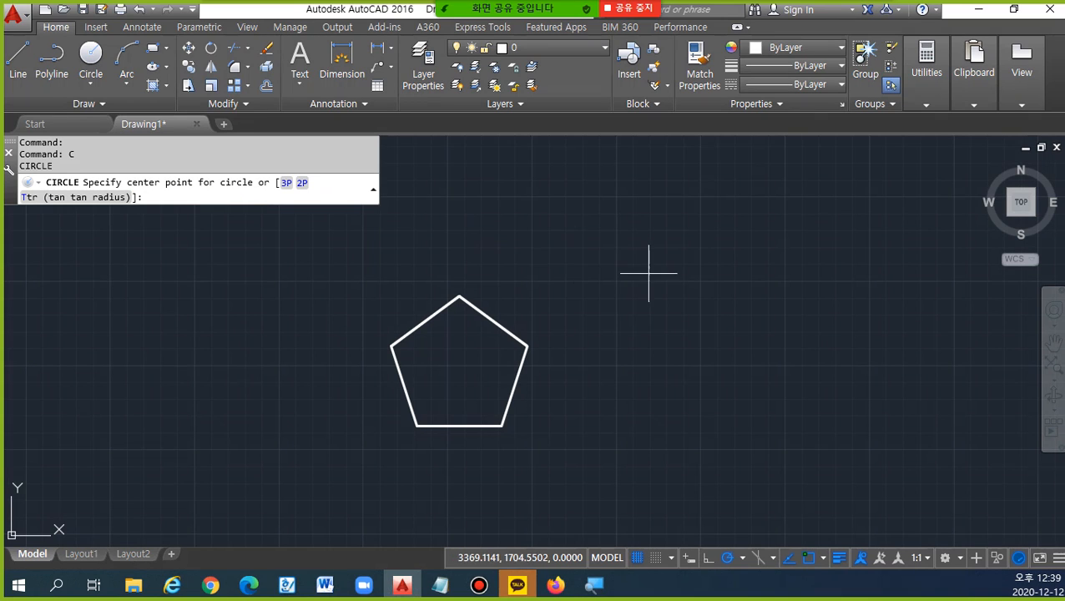
{"action": "key", "text": "ctrl+2"}
{"action": "mouse_move", "coordinate": [184, 200]}
{"action": "left_mouse_down"}
{"action": "mouse_move", "coordinate": [166, 167]}
{"action": "mouse_move", "coordinate": [192, 197]}
{"action": "left_mouse_up"}
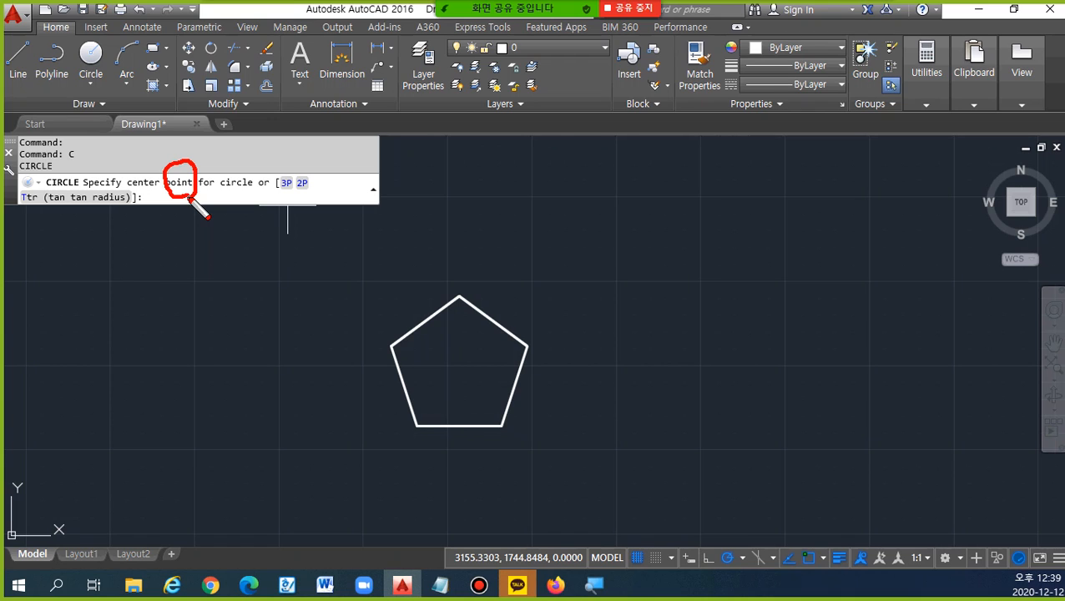
{"action": "key", "text": "Escape"}
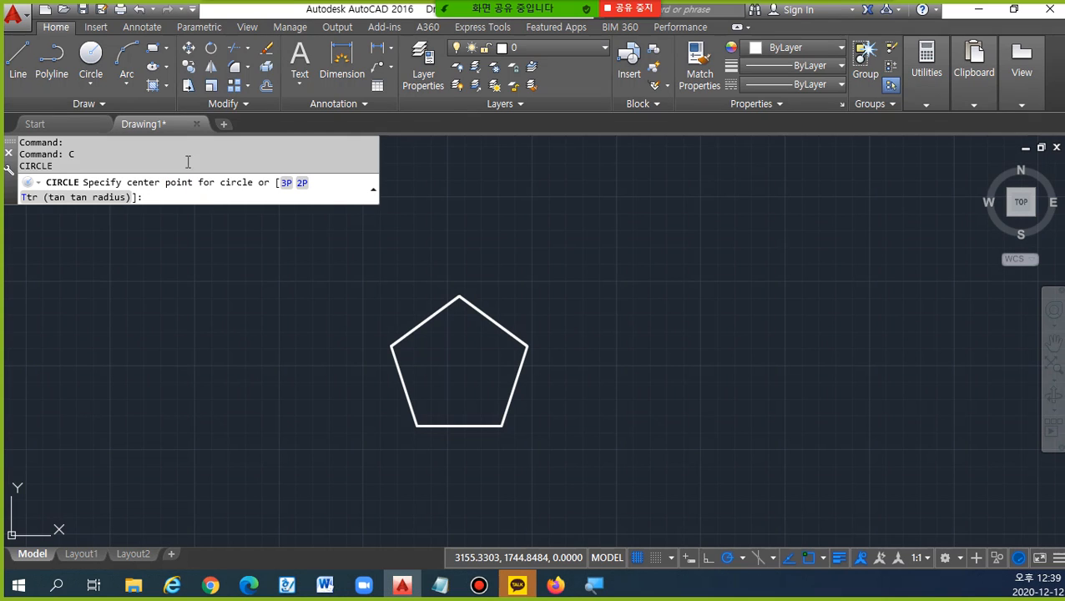
{"action": "left_click", "coordinate": [674, 294]}
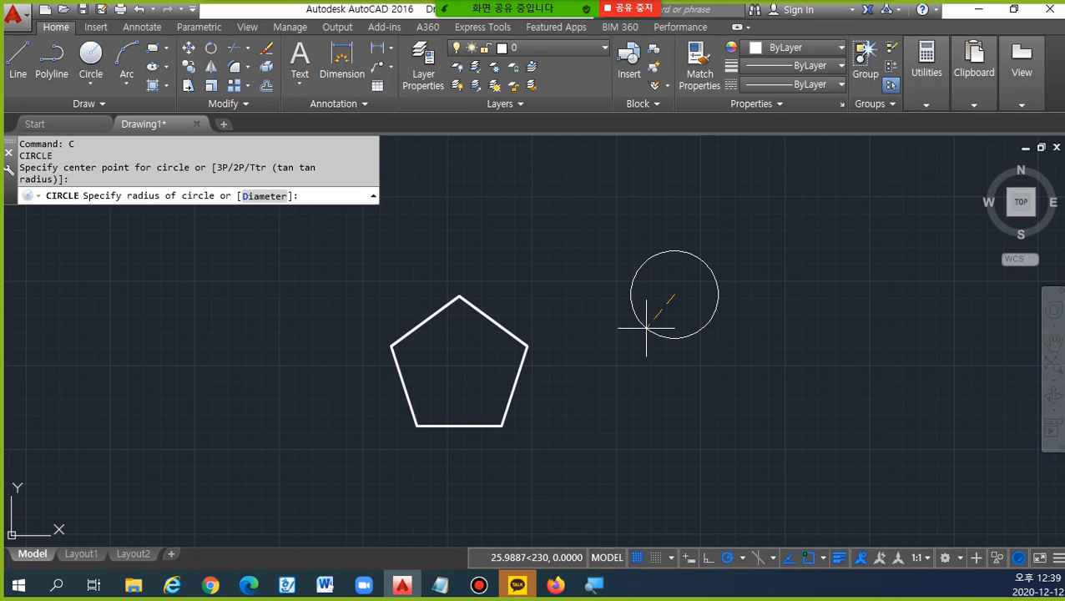
{"action": "left_click_drag", "start_coordinate": [129, 202], "coordinate": [214, 207]}
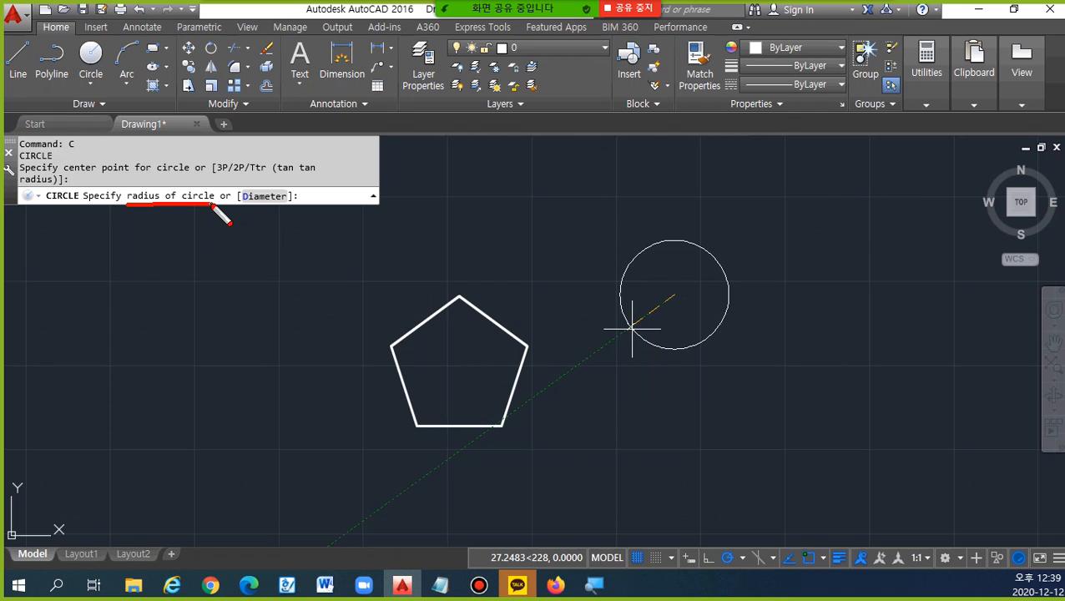
{"action": "mouse_move", "coordinate": [255, 222]}
{"action": "left_mouse_down"}
{"action": "mouse_move", "coordinate": [280, 185]}
{"action": "mouse_move", "coordinate": [273, 224]}
{"action": "left_mouse_up"}
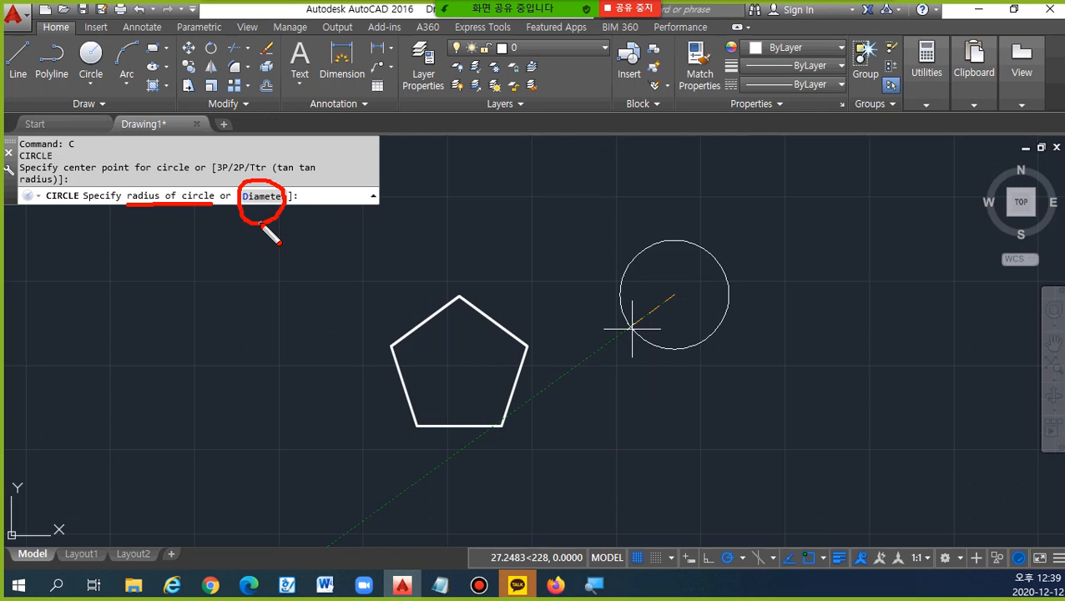
{"action": "key", "text": "Escape"}
{"action": "type", "text": "50"}
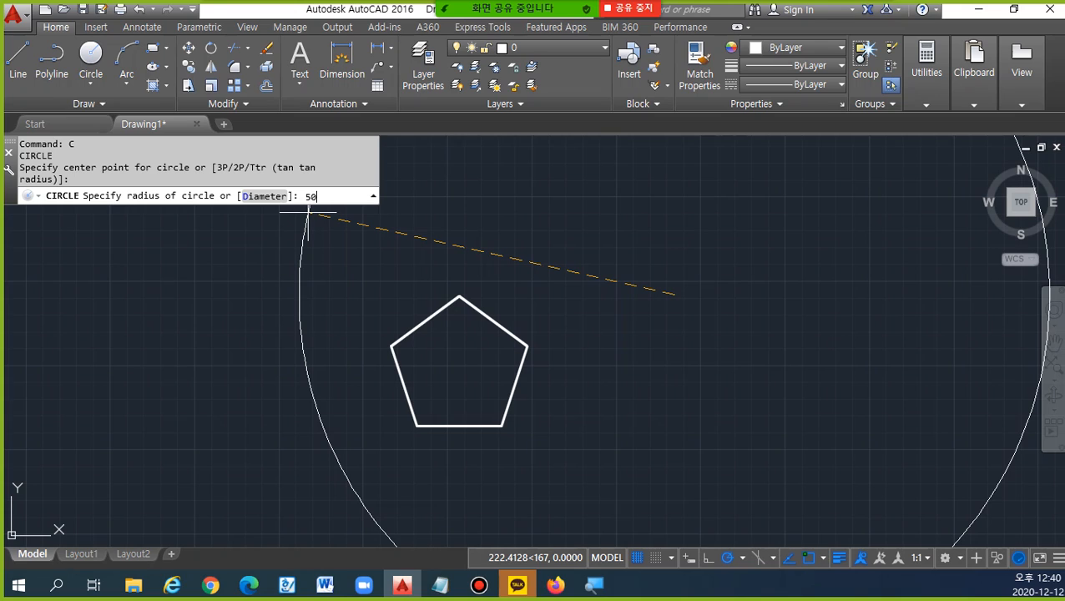
{"action": "key", "text": "Return"}
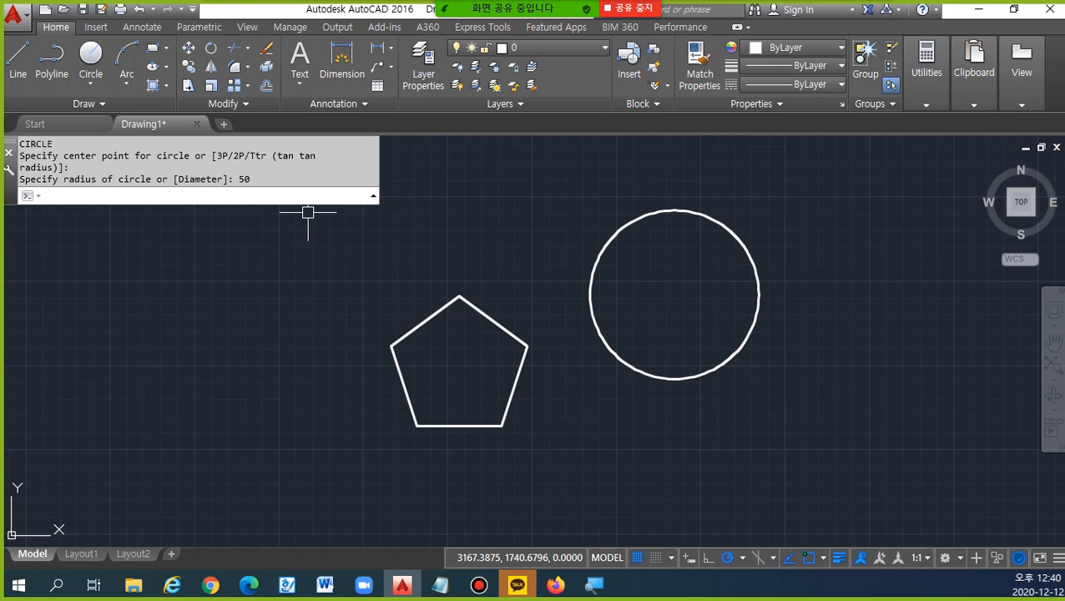
Draw a circle with diameter 50 east of the radius-50 circle, using the Diameter option.
{"action": "middle_click_drag", "start_coordinate": [590, 311], "coordinate": [406, 322]}
{"action": "type", "text": "c"}
{"action": "key", "text": "Return"}
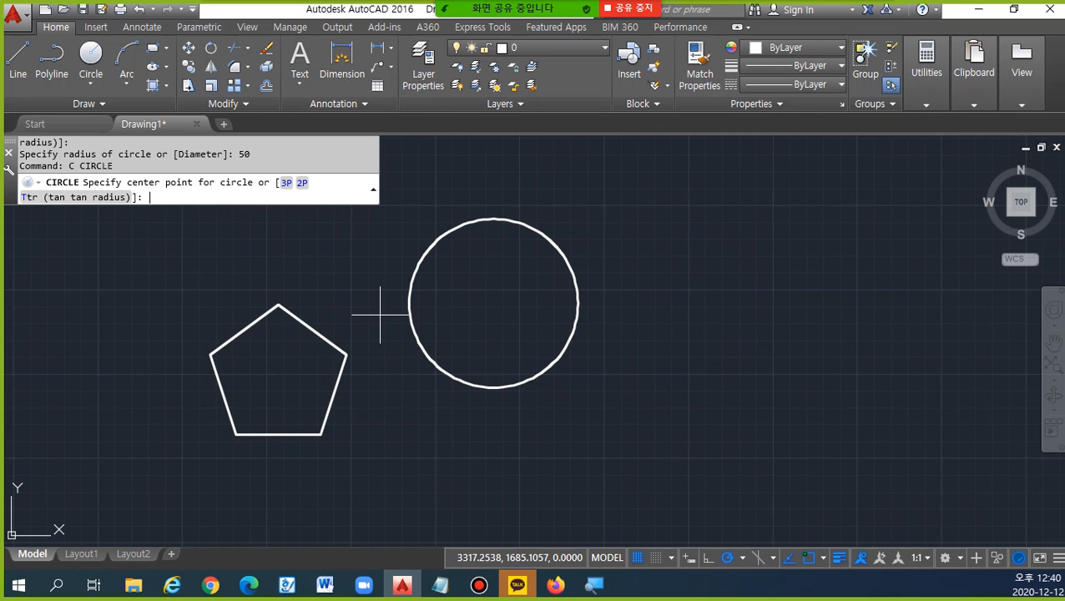
{"action": "left_click", "coordinate": [760, 306]}
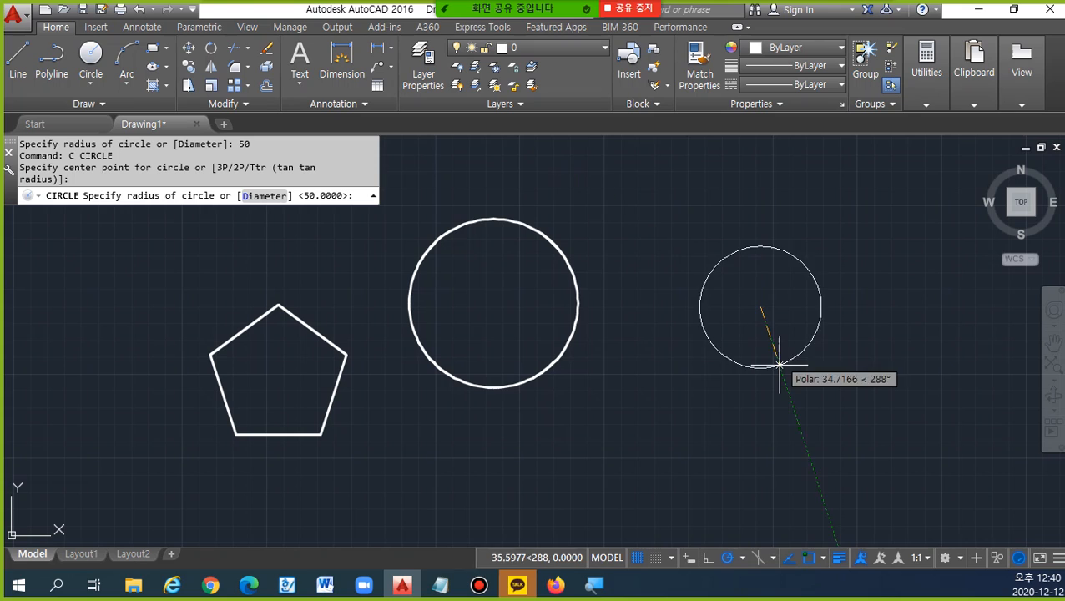
{"action": "mouse_move", "coordinate": [250, 222]}
{"action": "left_mouse_down"}
{"action": "mouse_move", "coordinate": [230, 205]}
{"action": "mouse_move", "coordinate": [302, 219]}
{"action": "mouse_move", "coordinate": [244, 222]}
{"action": "mouse_move", "coordinate": [269, 173]}
{"action": "mouse_move", "coordinate": [298, 215]}
{"action": "mouse_move", "coordinate": [346, 207]}
{"action": "mouse_move", "coordinate": [296, 206]}
{"action": "mouse_move", "coordinate": [348, 205]}
{"action": "mouse_move", "coordinate": [302, 189]}
{"action": "mouse_move", "coordinate": [359, 213]}
{"action": "mouse_move", "coordinate": [320, 218]}
{"action": "left_mouse_up"}
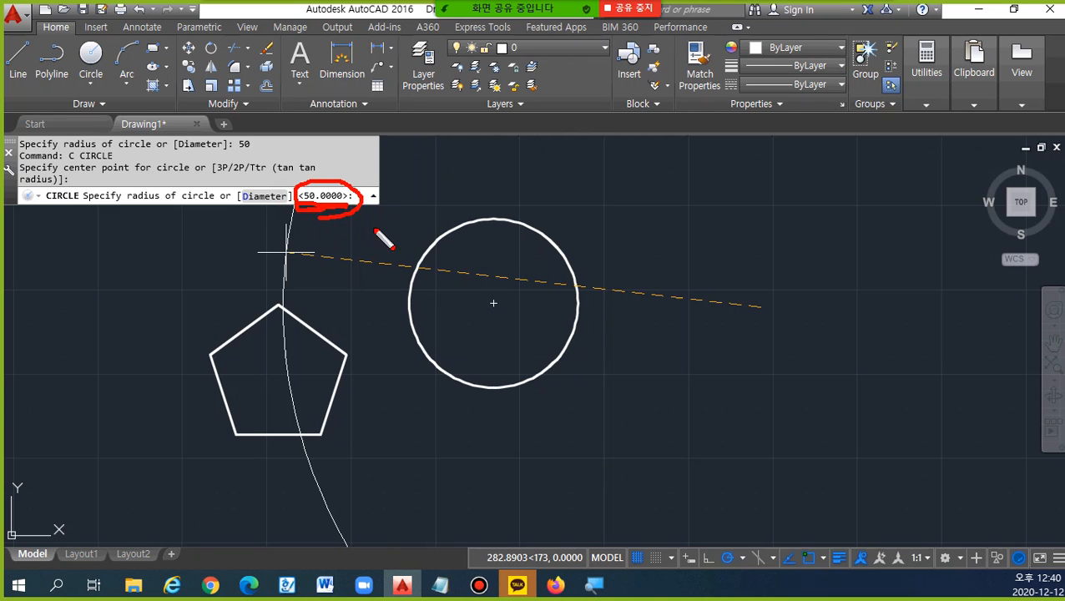
{"action": "mouse_move", "coordinate": [419, 272]}
{"action": "left_mouse_down"}
{"action": "mouse_move", "coordinate": [409, 293]}
{"action": "mouse_move", "coordinate": [351, 261]}
{"action": "mouse_move", "coordinate": [330, 216]}
{"action": "left_mouse_up"}
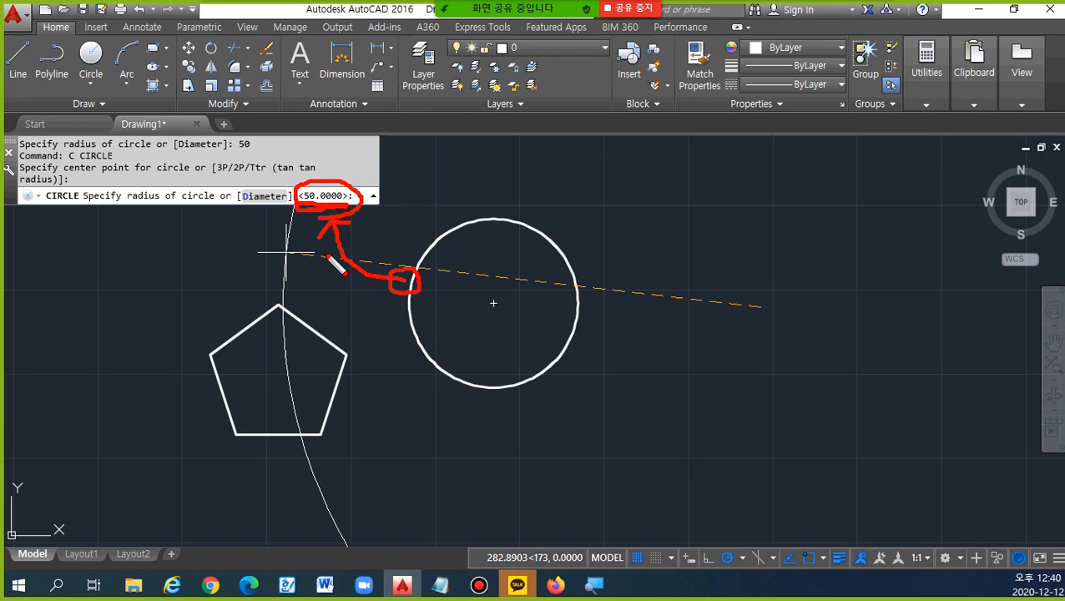
{"action": "key", "text": "Escape"}
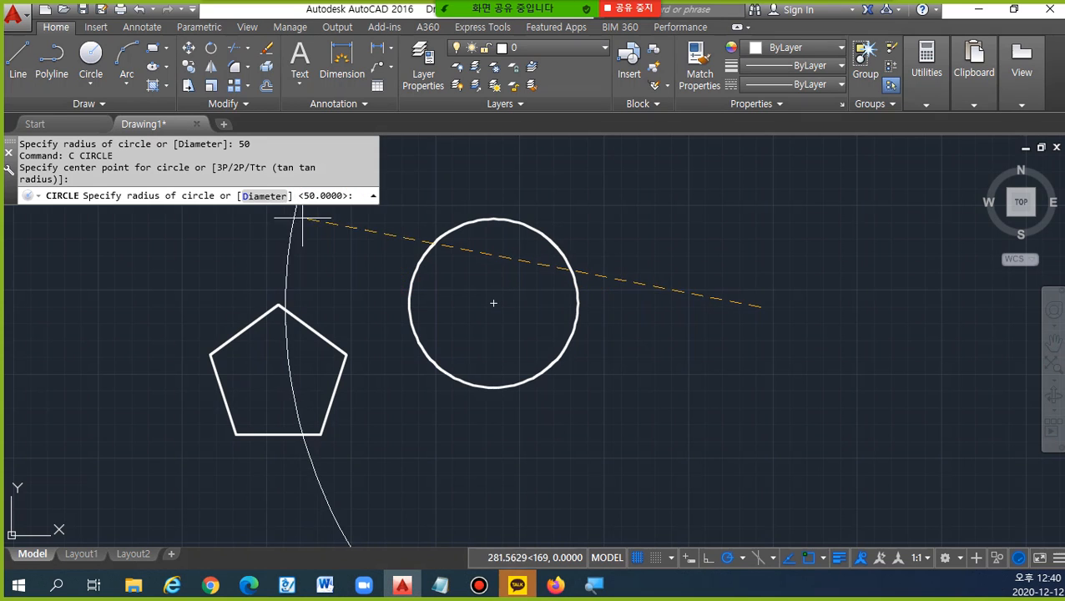
{"action": "left_click", "coordinate": [359, 195]}
{"action": "type", "text": "d"}
{"action": "key", "text": "Return"}
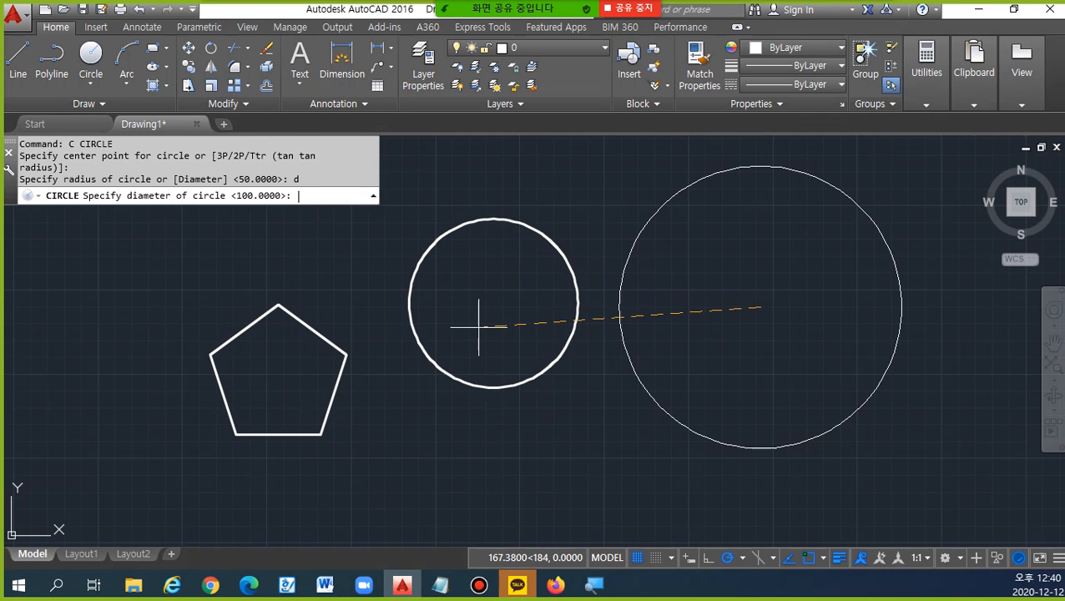
{"action": "type", "text": "50"}
{"action": "key", "text": "Return"}
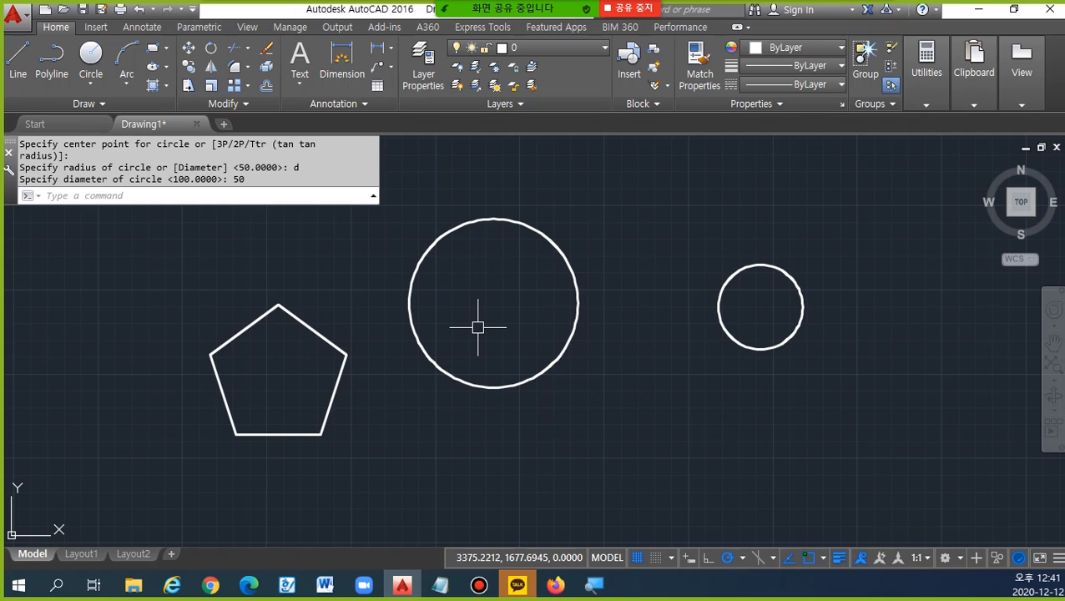
Repeat the Circle command to draw a diameter-50 circle above the gap between the two existing circles.
{"action": "key", "text": "Return"}
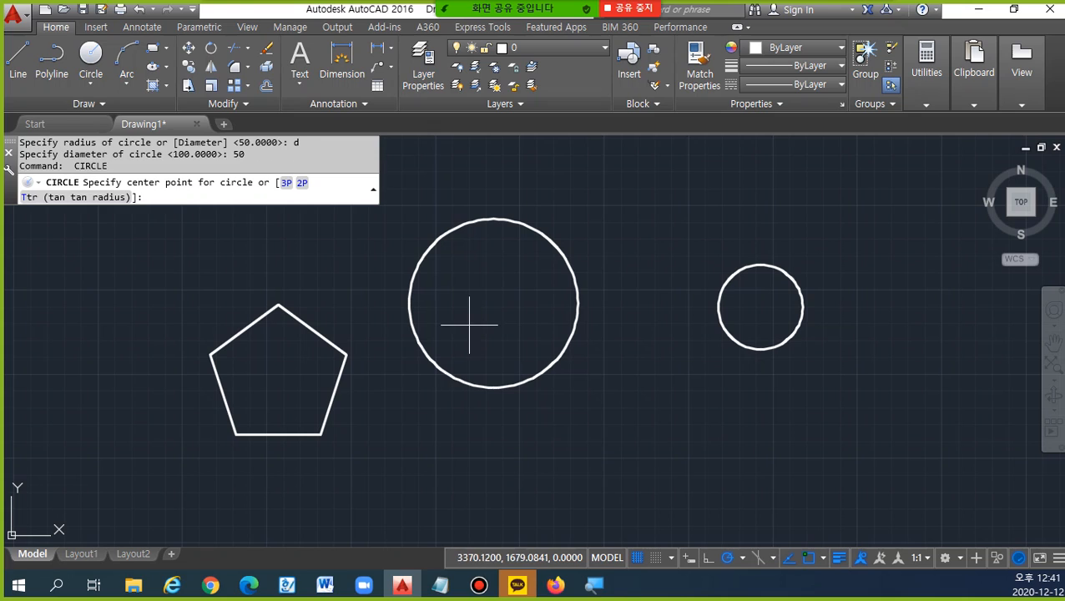
{"action": "left_click", "coordinate": [640, 212]}
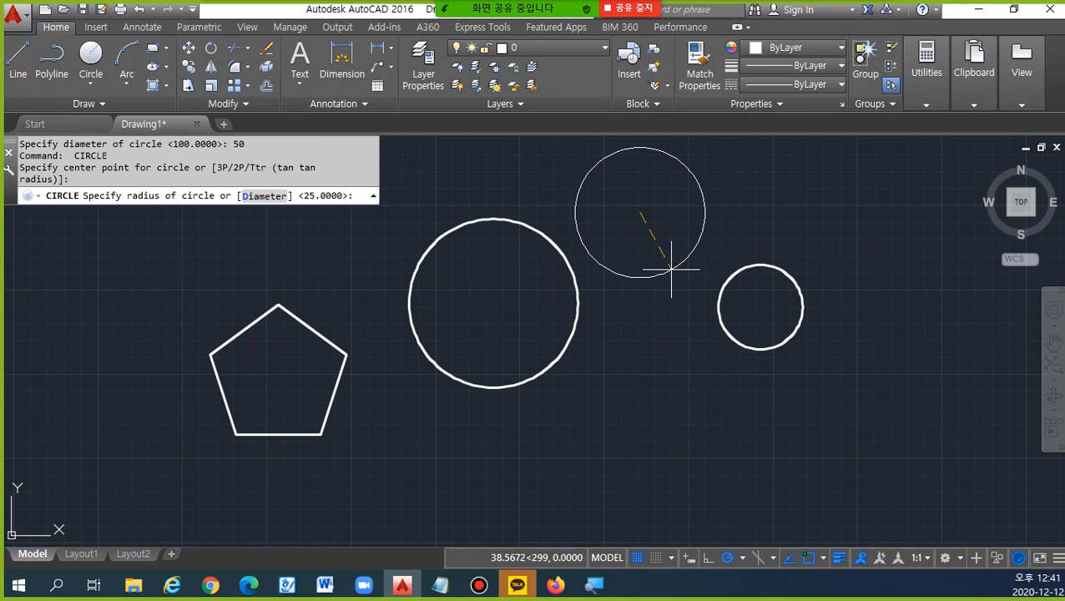
{"action": "left_click", "coordinate": [265, 197]}
{"action": "type", "text": "50"}
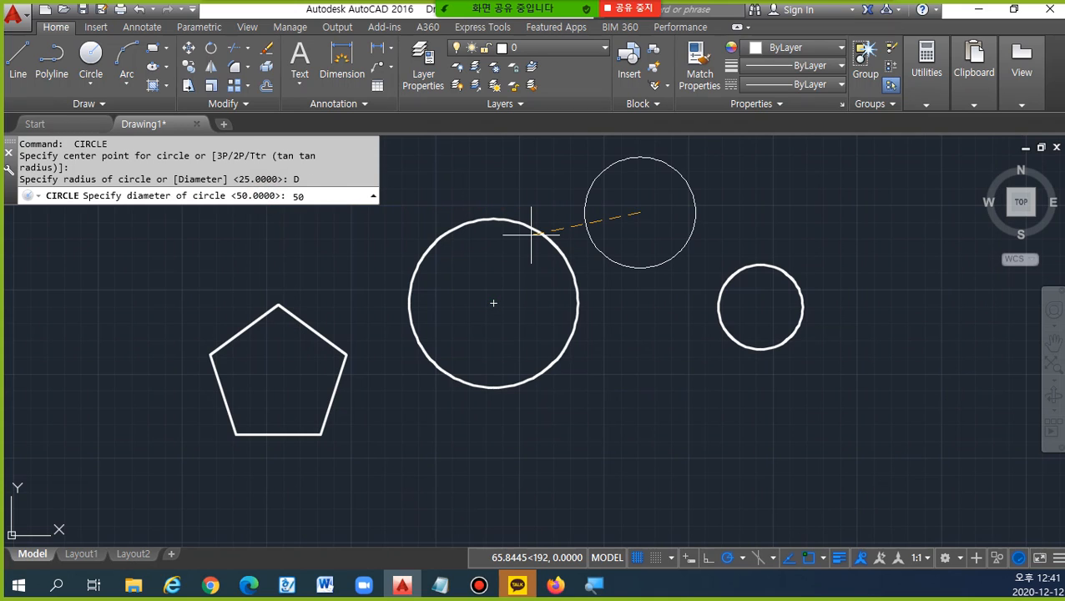
{"action": "key", "text": "Return"}
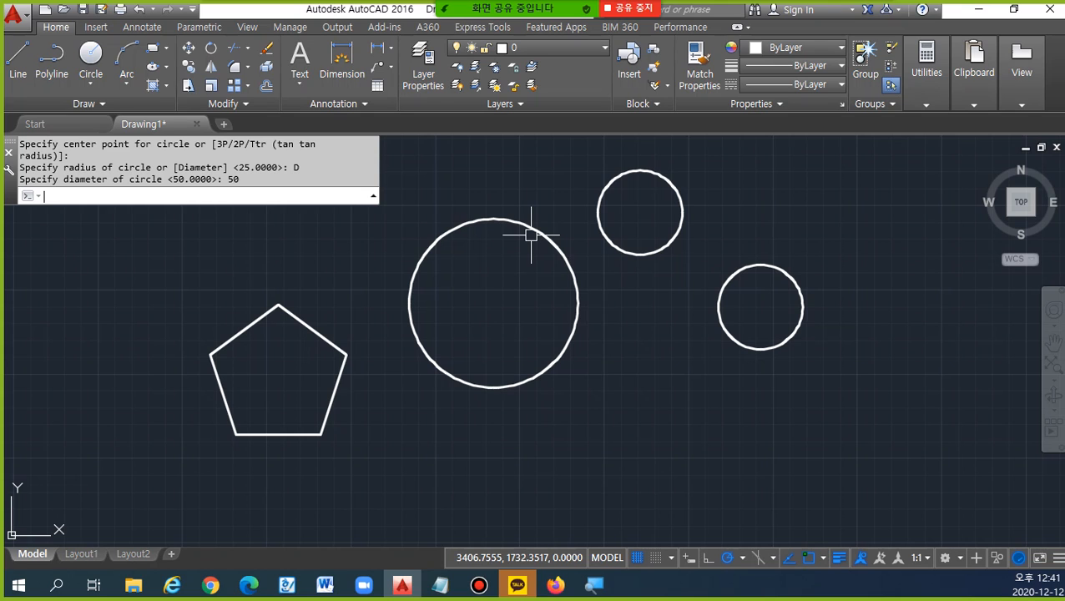
Draw a radius-50 circle with the Center, Radius method, southeast of the first large circle.
{"action": "mouse_move", "coordinate": [911, 226]}
{"action": "middle_mouse_down"}
{"action": "mouse_move", "coordinate": [849, 267]}
{"action": "mouse_move", "coordinate": [821, 212]}
{"action": "middle_mouse_up"}
{"action": "left_click", "coordinate": [91, 84]}
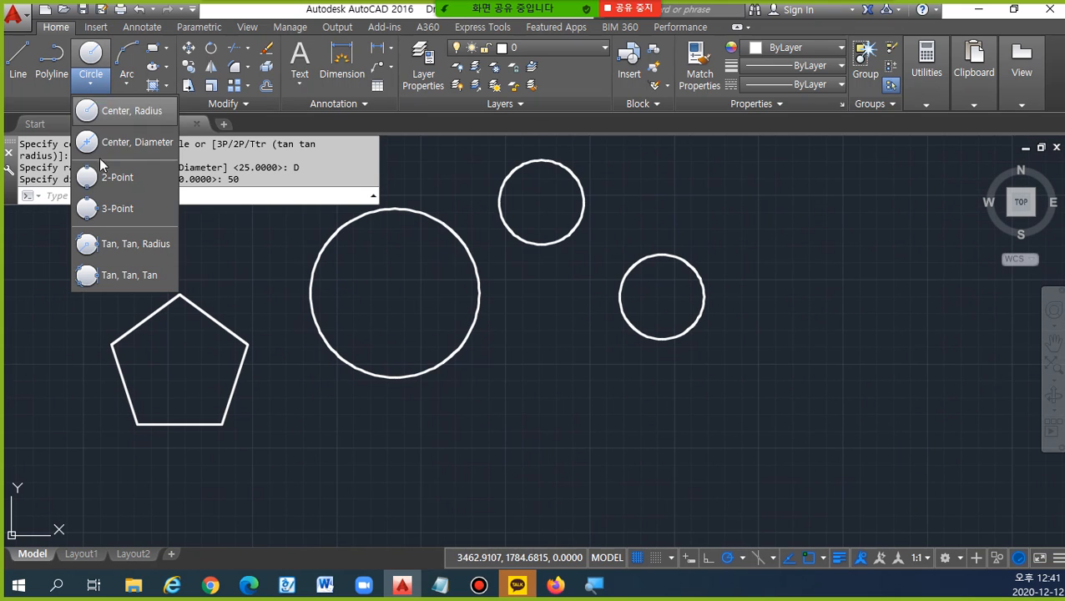
{"action": "left_click", "coordinate": [108, 117]}
{"action": "left_click", "coordinate": [528, 399]}
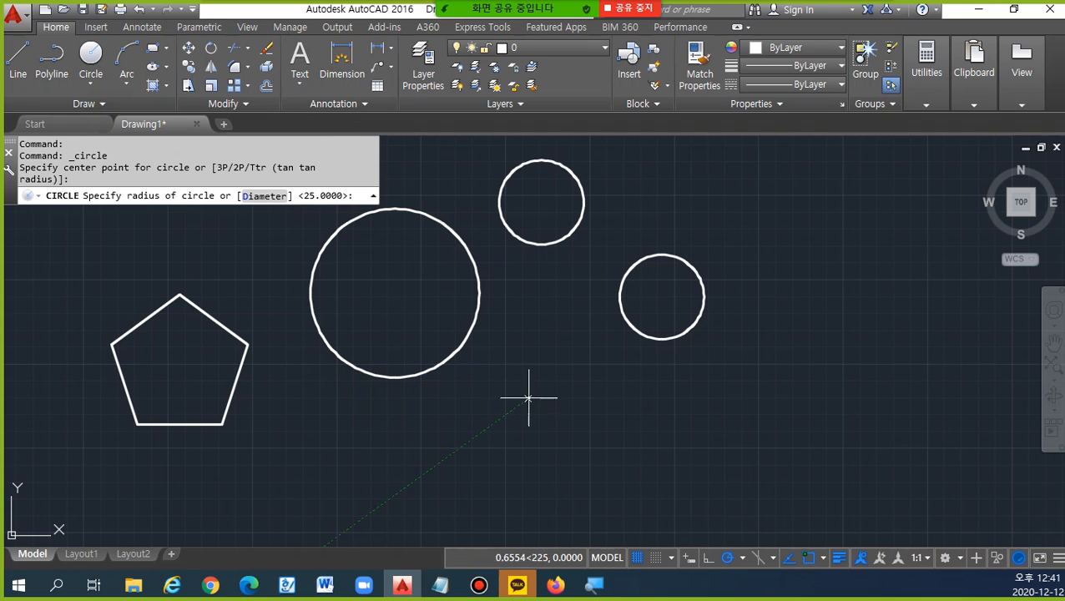
{"action": "type", "text": "50"}
{"action": "key", "text": "Return"}
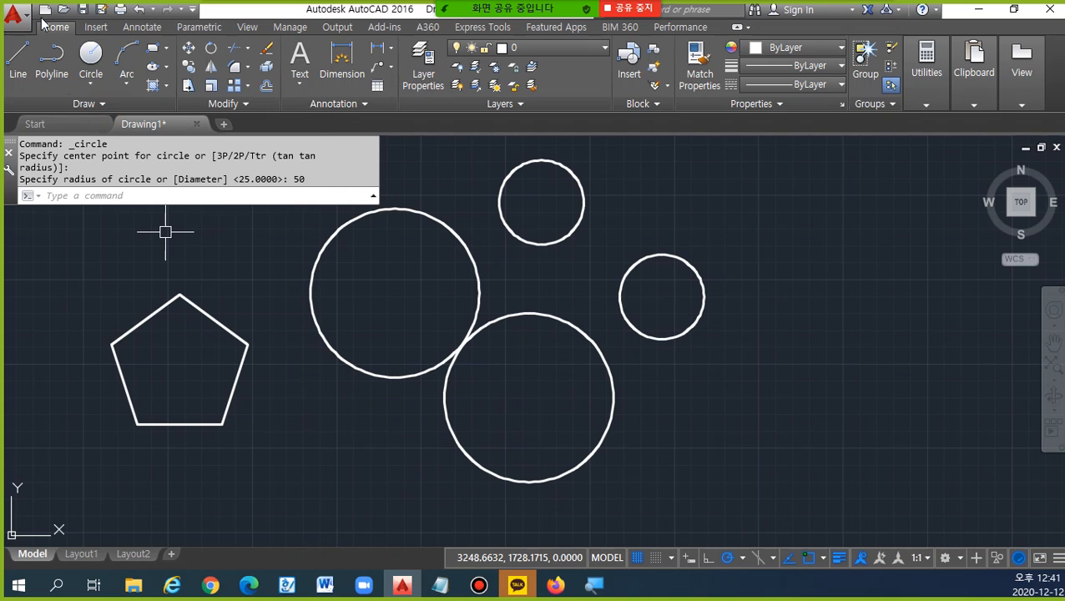
Draw a diameter-50 circle with the Center, Diameter method, east of the lower large circle.
{"action": "left_click", "coordinate": [92, 83]}
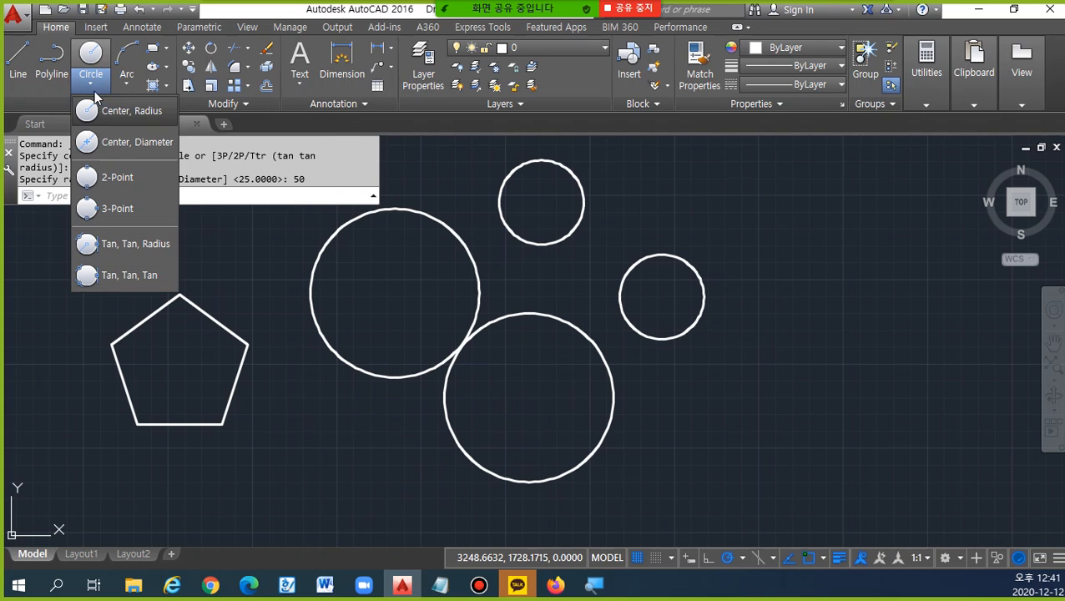
{"action": "left_click", "coordinate": [107, 144]}
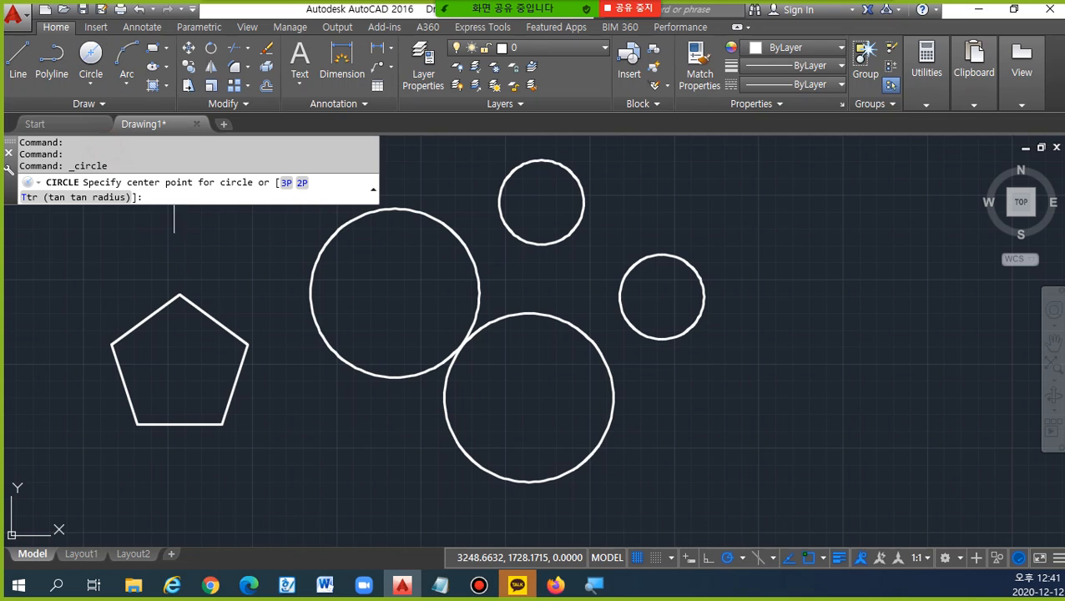
{"action": "left_click", "coordinate": [742, 410]}
{"action": "type", "text": "50"}
{"action": "key", "text": "Return"}
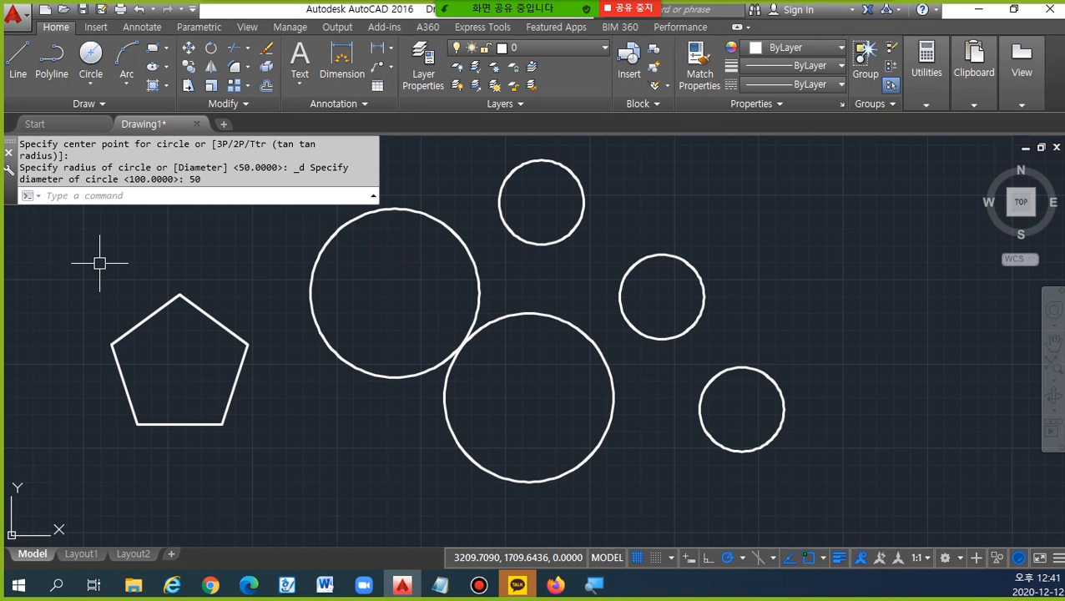
Switch to the Notepad circle notes and highlight the 2p and 3p method labels.
{"action": "key", "text": "alt+Tab"}
{"action": "left_click", "coordinate": [499, 349]}
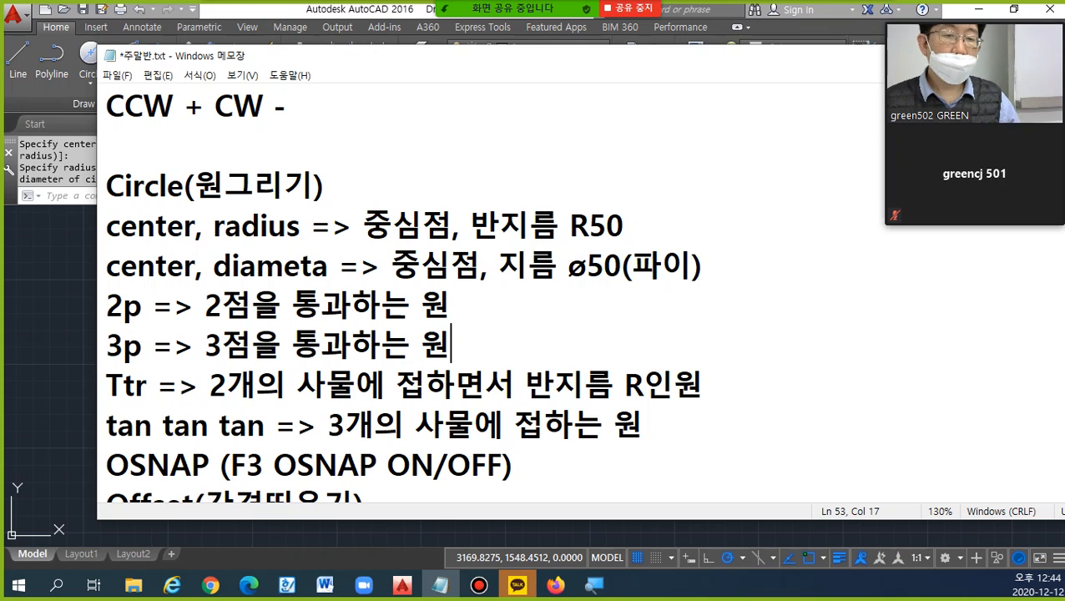
{"action": "left_click", "coordinate": [102, 307]}
{"action": "left_click_drag", "start_coordinate": [106, 307], "coordinate": [152, 307]}
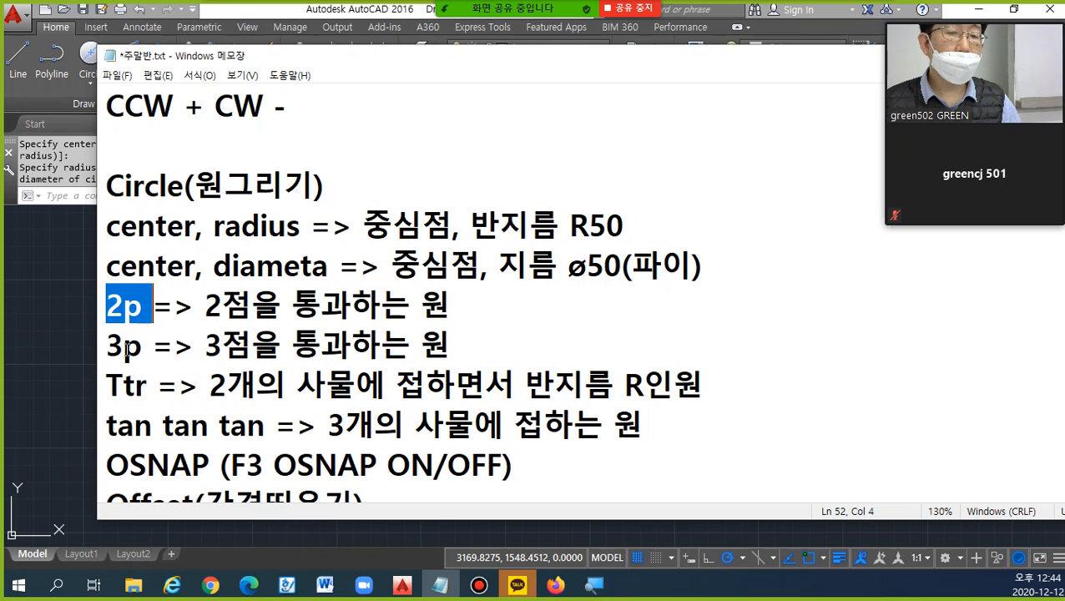
{"action": "left_click_drag", "start_coordinate": [106, 346], "coordinate": [175, 349]}
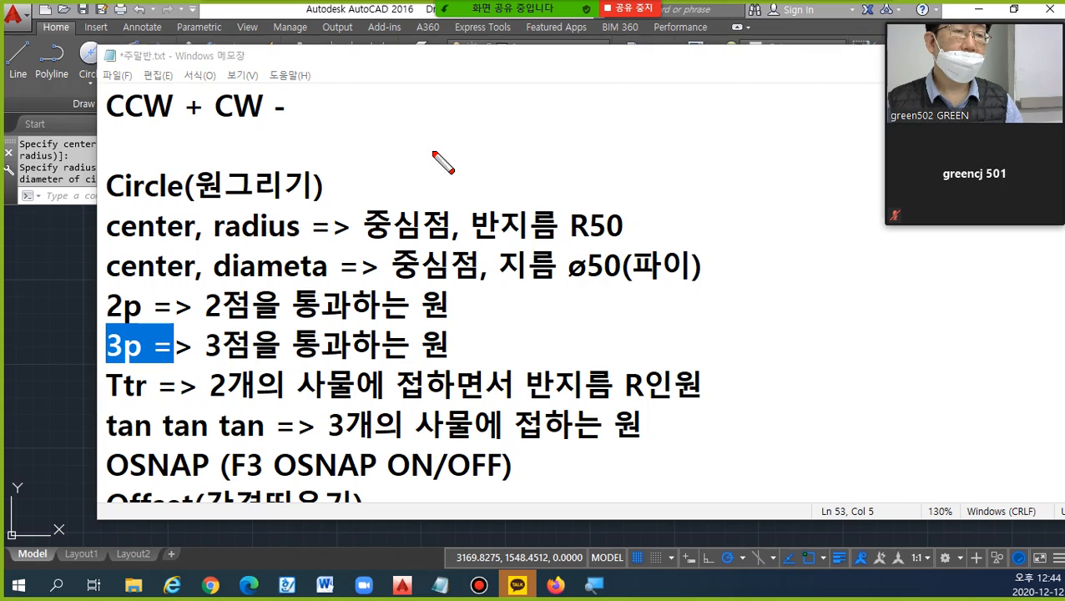
Annotate the notes with two marked points and freehand curves through them, underline the 2p description, and clear the markings.
{"action": "left_click_drag", "start_coordinate": [424, 158], "coordinate": [440, 183]}
{"action": "left_click_drag", "start_coordinate": [718, 144], "coordinate": [708, 163]}
{"action": "left_click_drag", "start_coordinate": [703, 142], "coordinate": [719, 158]}
{"action": "mouse_move", "coordinate": [394, 118]}
{"action": "left_mouse_down"}
{"action": "mouse_move", "coordinate": [606, 163]}
{"action": "mouse_move", "coordinate": [719, 121]}
{"action": "left_mouse_up"}
{"action": "mouse_move", "coordinate": [740, 160]}
{"action": "left_mouse_down"}
{"action": "mouse_move", "coordinate": [622, 144]}
{"action": "mouse_move", "coordinate": [428, 167]}
{"action": "left_mouse_up"}
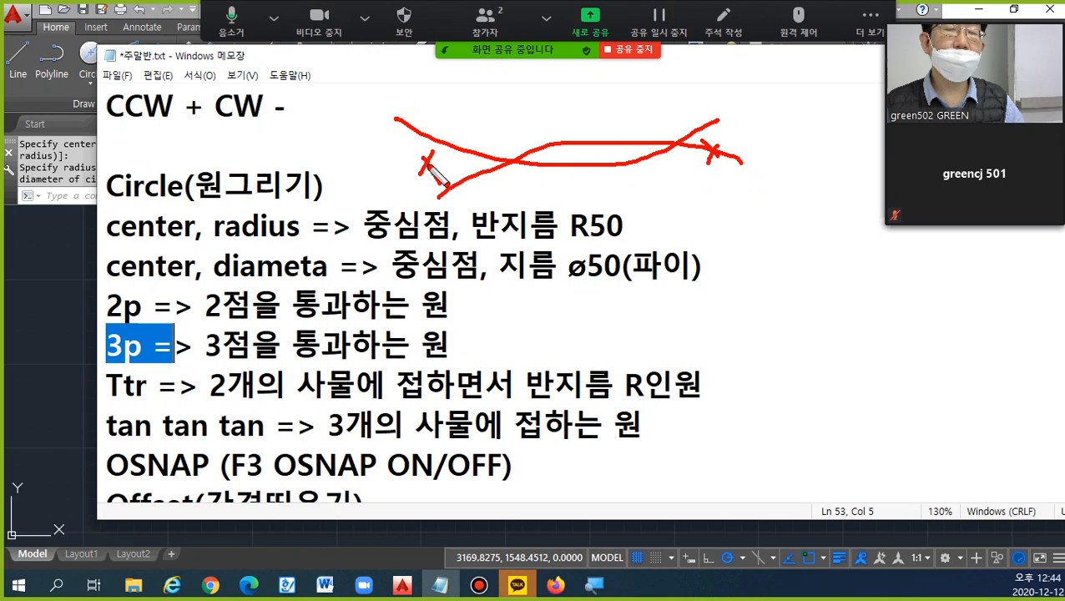
{"action": "mouse_move", "coordinate": [418, 92]}
{"action": "left_mouse_down"}
{"action": "mouse_move", "coordinate": [465, 198]}
{"action": "mouse_move", "coordinate": [700, 125]}
{"action": "left_mouse_up"}
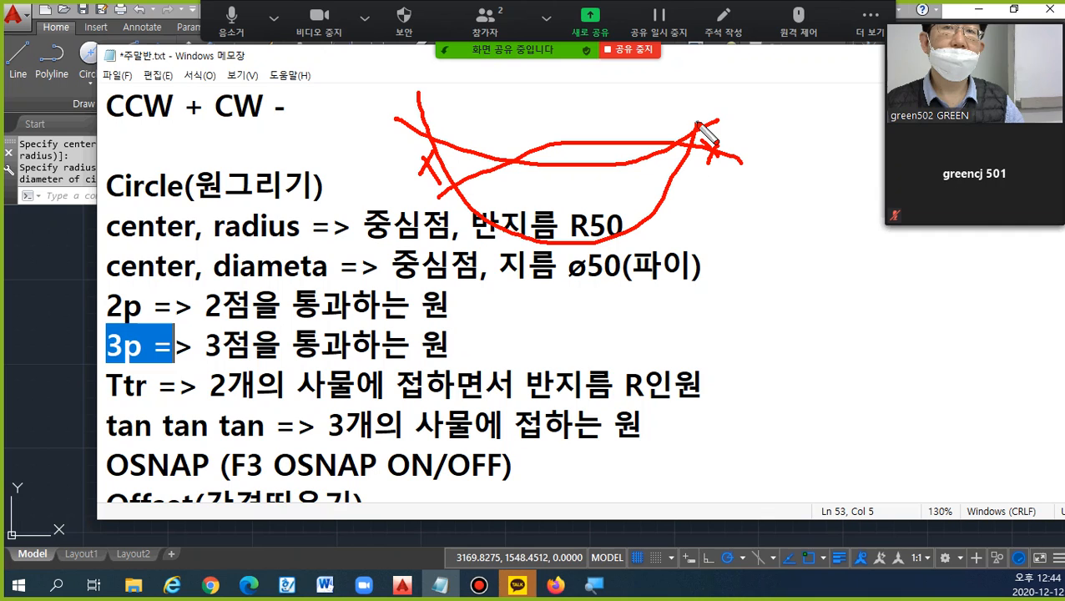
{"action": "left_click_drag", "start_coordinate": [424, 159], "coordinate": [421, 170]}
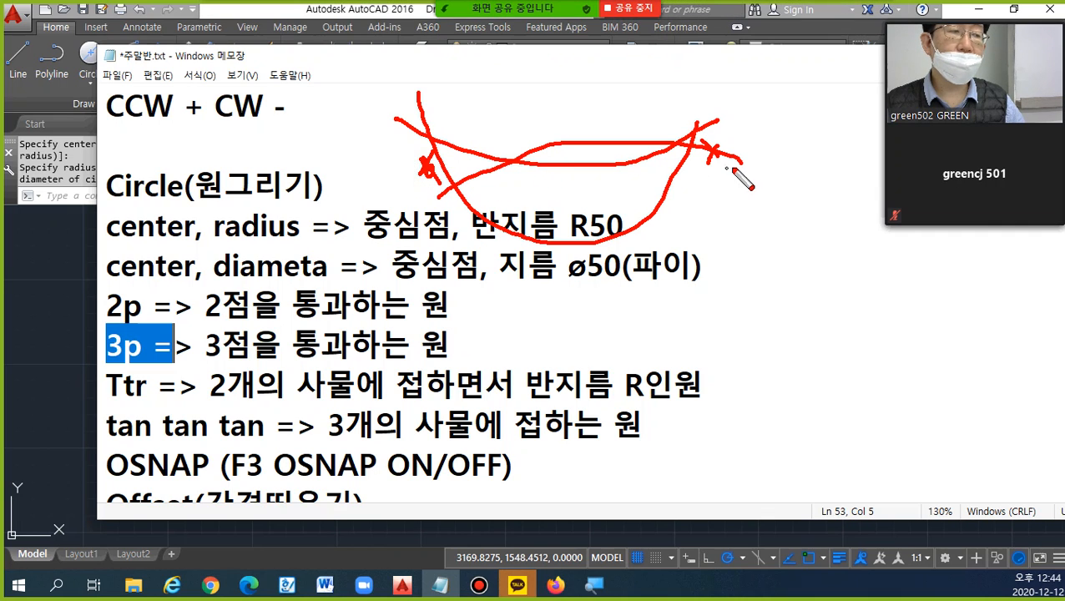
{"action": "mouse_move", "coordinate": [709, 149]}
{"action": "left_mouse_down"}
{"action": "mouse_move", "coordinate": [588, 60]}
{"action": "mouse_move", "coordinate": [435, 166]}
{"action": "mouse_move", "coordinate": [647, 260]}
{"action": "mouse_move", "coordinate": [745, 139]}
{"action": "left_mouse_up"}
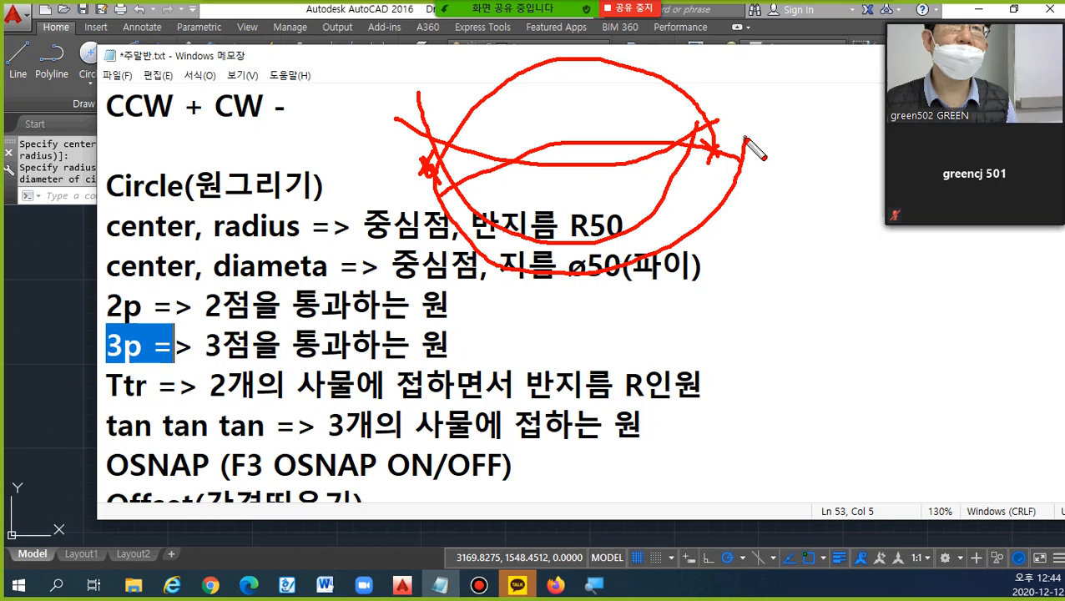
{"action": "mouse_move", "coordinate": [210, 319]}
{"action": "left_mouse_down"}
{"action": "mouse_move", "coordinate": [441, 315]}
{"action": "mouse_move", "coordinate": [448, 330]}
{"action": "left_mouse_up"}
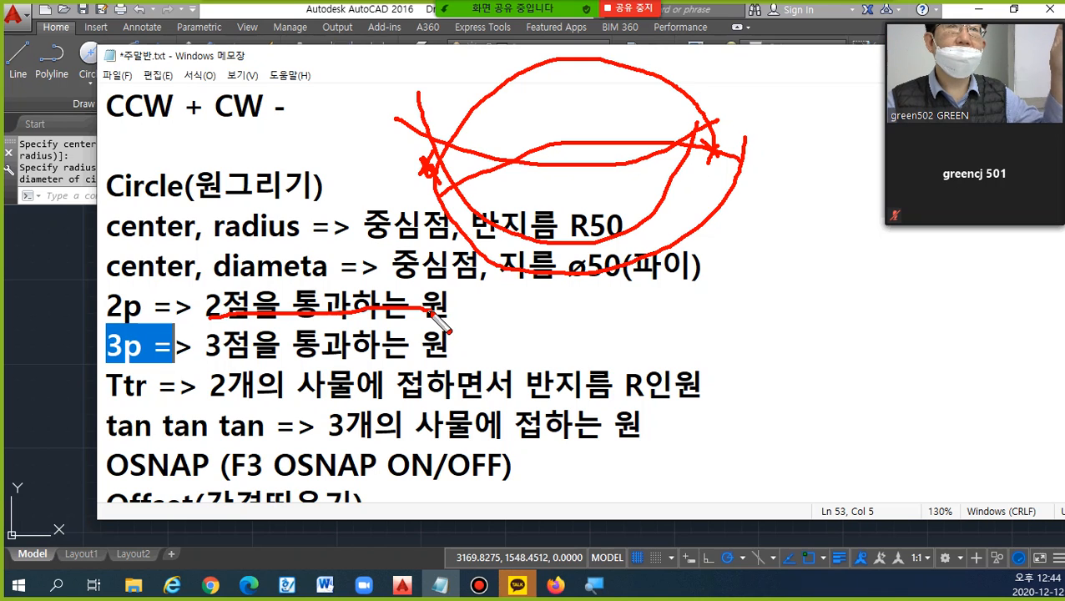
{"action": "key", "text": "Escape"}
Append "(지름)" to the end of the 2p line in the notes.
{"action": "left_click", "coordinate": [472, 305]}
{"action": "type", "text": "(wlfm"}
{"action": "key", "text": "BackSpace"}
{"action": "key", "text": "BackSpace"}
{"action": "key", "text": "BackSpace"}
{"action": "key", "text": "BackSpace"}
{"action": "key", "text": "Hangul"}
{"action": "type", "text": "지름"}
{"action": "type", "text": ")"}
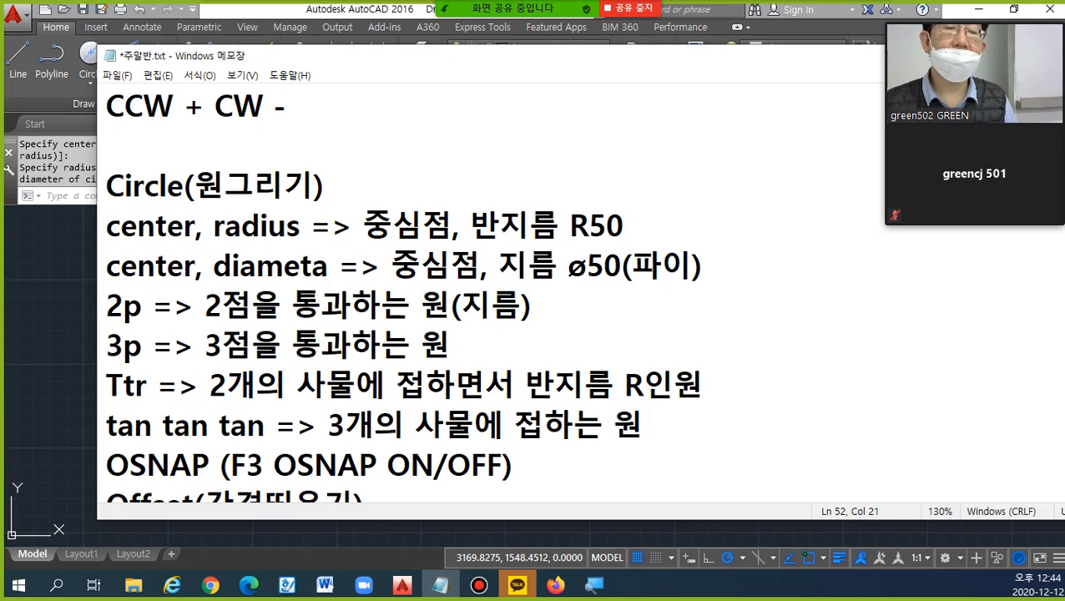
{"action": "left_click_drag", "start_coordinate": [221, 344], "coordinate": [434, 343]}
{"action": "left_click", "coordinate": [436, 343]}
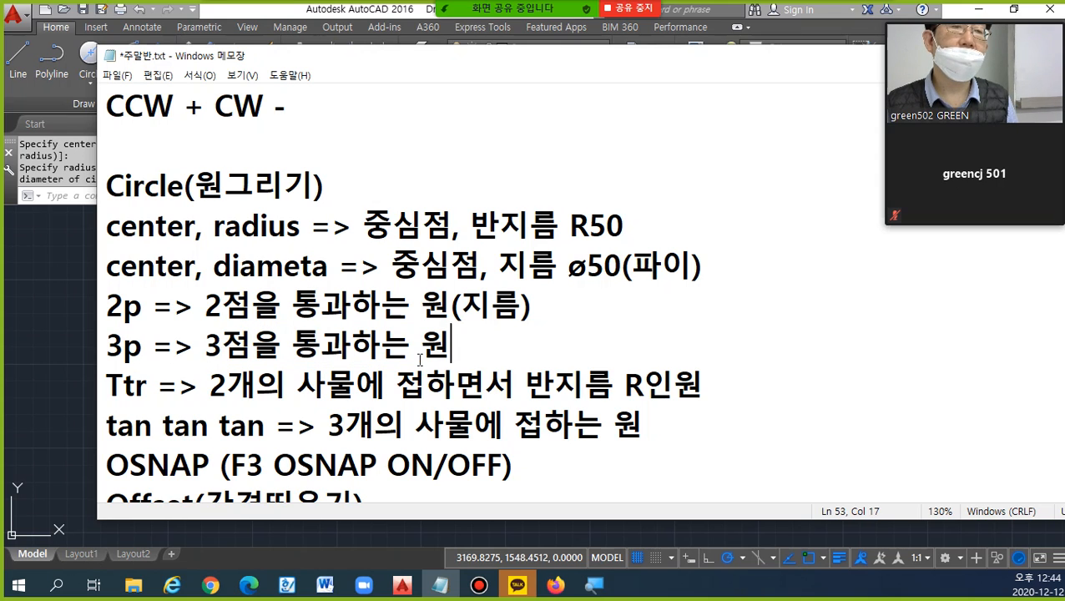
Switch back to AutoCAD and erase the pentagon and all the circles from the drawing.
{"action": "left_click", "coordinate": [331, 11]}
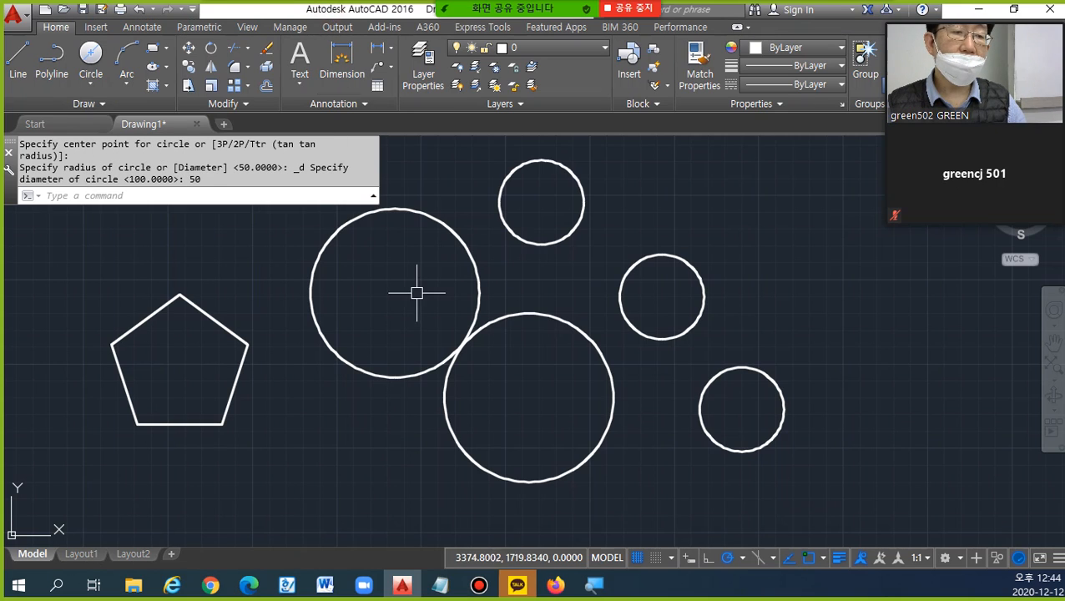
{"action": "left_click", "coordinate": [783, 440]}
{"action": "left_click", "coordinate": [203, 256]}
{"action": "key", "text": "Delete"}
{"action": "left_click", "coordinate": [251, 407]}
{"action": "left_click", "coordinate": [95, 295]}
{"action": "key", "text": "Delete"}
{"action": "left_click", "coordinate": [602, 301]}
{"action": "left_click", "coordinate": [467, 159]}
{"action": "key", "text": "Delete"}
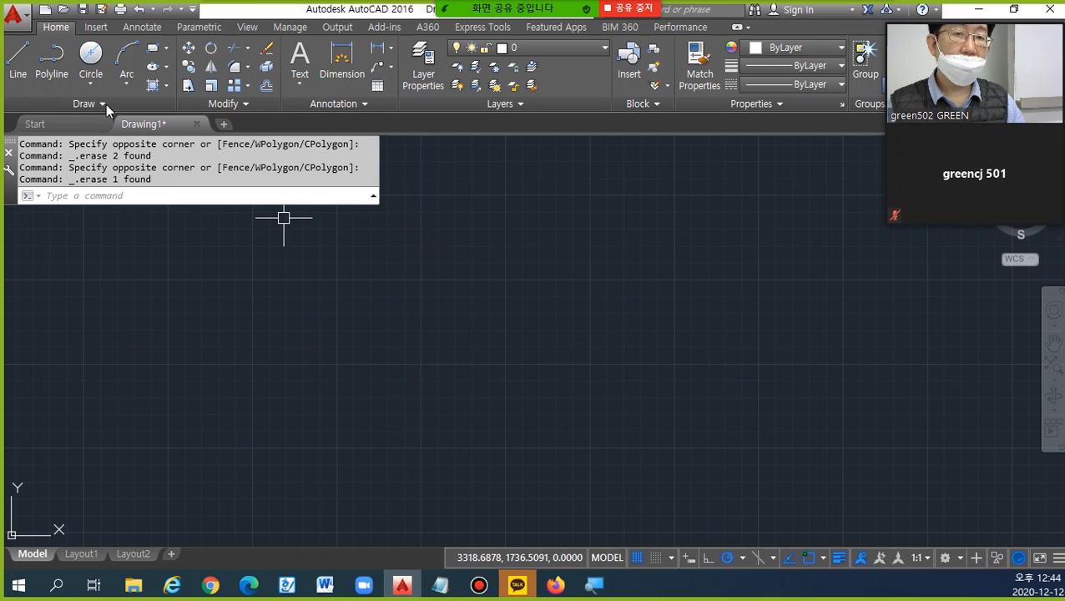
Draw a horizontal line 100 units long in the empty drawing area.
{"action": "left_click", "coordinate": [18, 60]}
{"action": "left_click", "coordinate": [299, 294]}
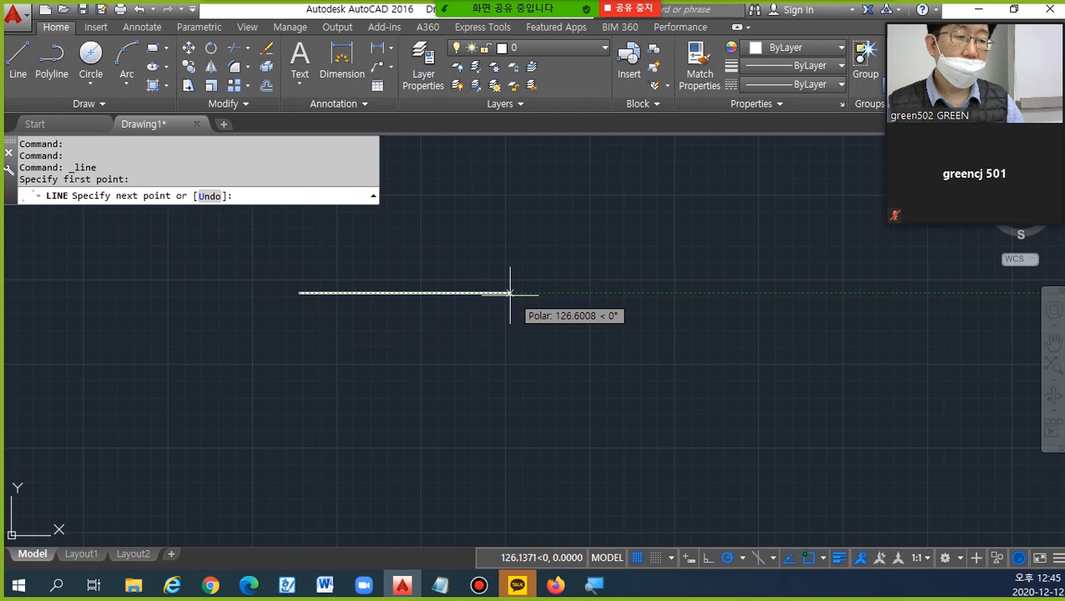
{"action": "type", "text": "100"}
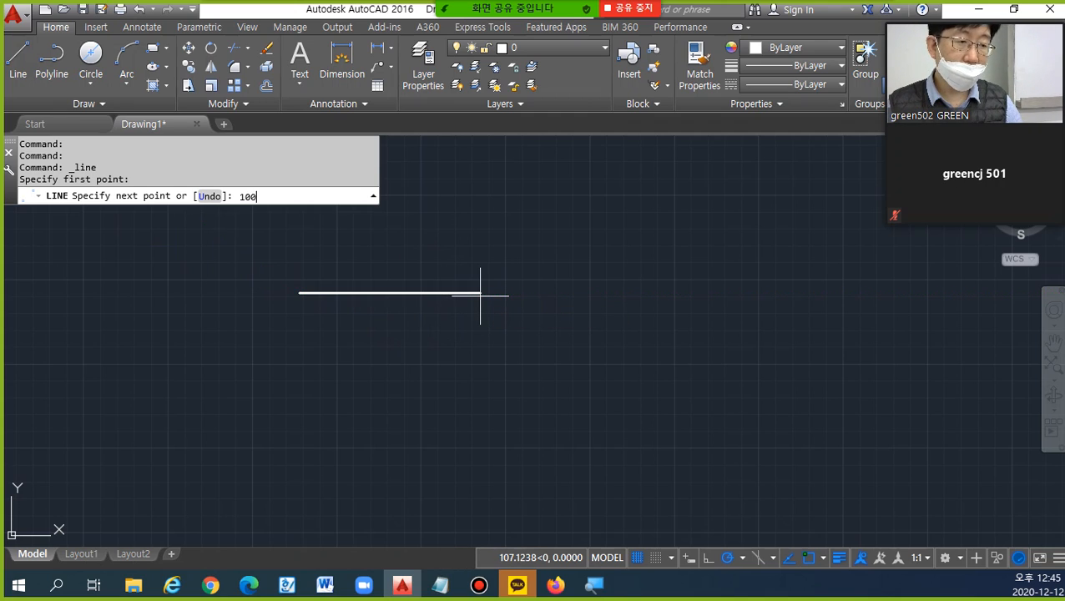
{"action": "key", "text": "Return"}
{"action": "key", "text": "Return"}
{"action": "scroll", "coordinate": [352, 275], "scroll_direction": "up", "scroll_amount": 2}
{"action": "middle_click_drag", "start_coordinate": [423, 308], "coordinate": [523, 355]}
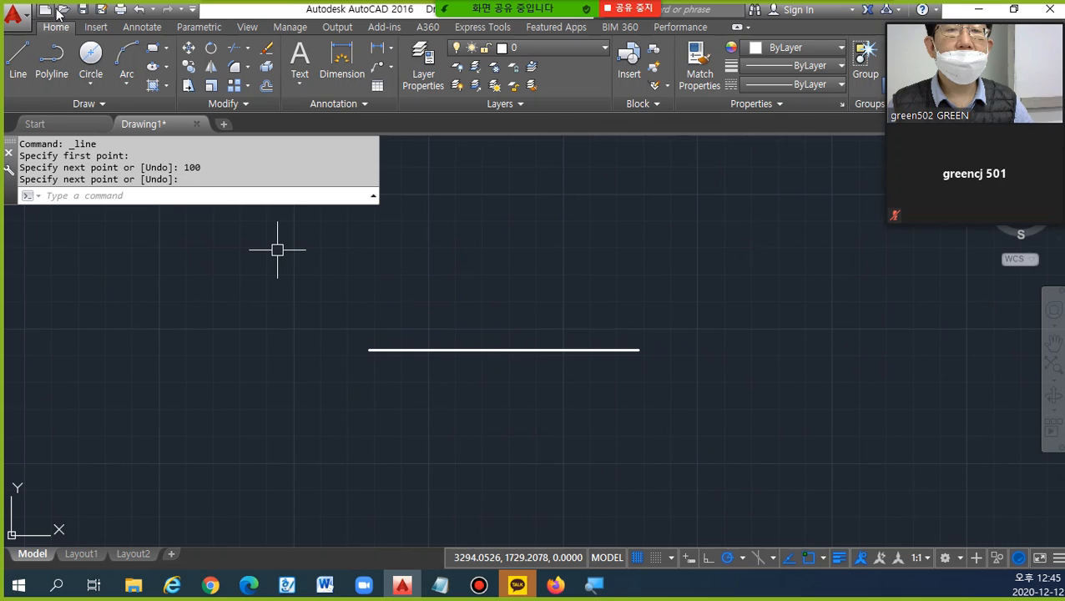
Start a 3-Point circle to examine the Endpoint snap at the line's west end and the available object snap modes.
{"action": "left_click", "coordinate": [94, 83]}
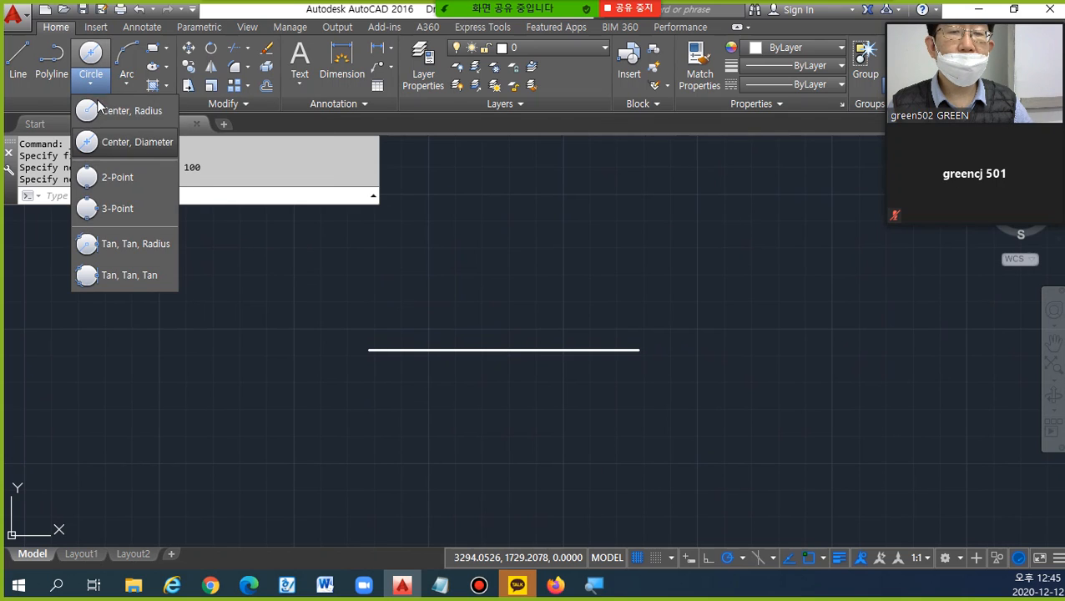
{"action": "left_click", "coordinate": [108, 209]}
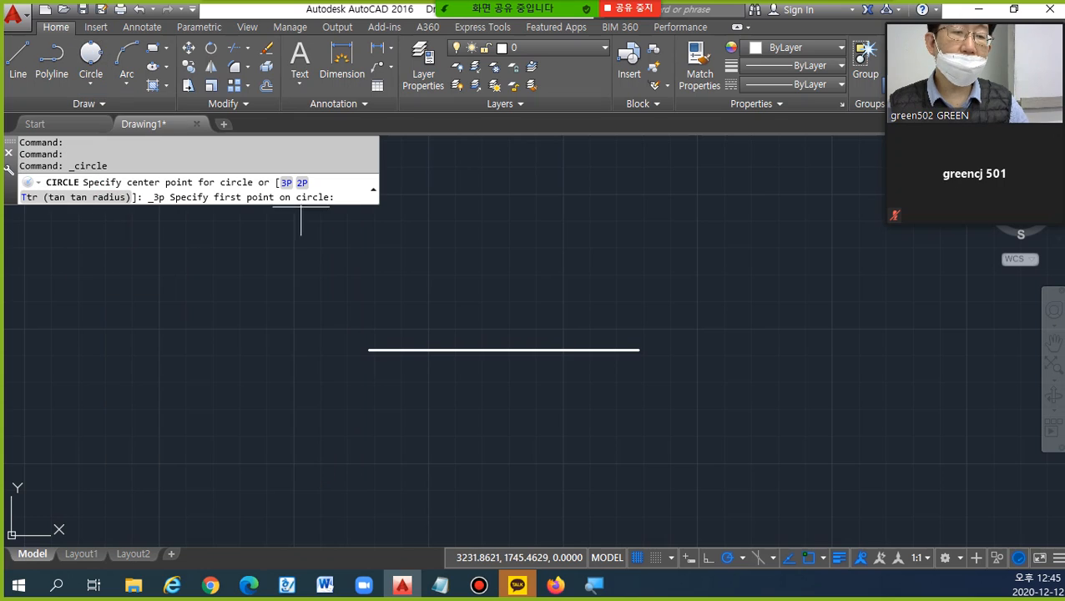
{"action": "scroll", "coordinate": [397, 331], "scroll_direction": "up", "scroll_amount": 2}
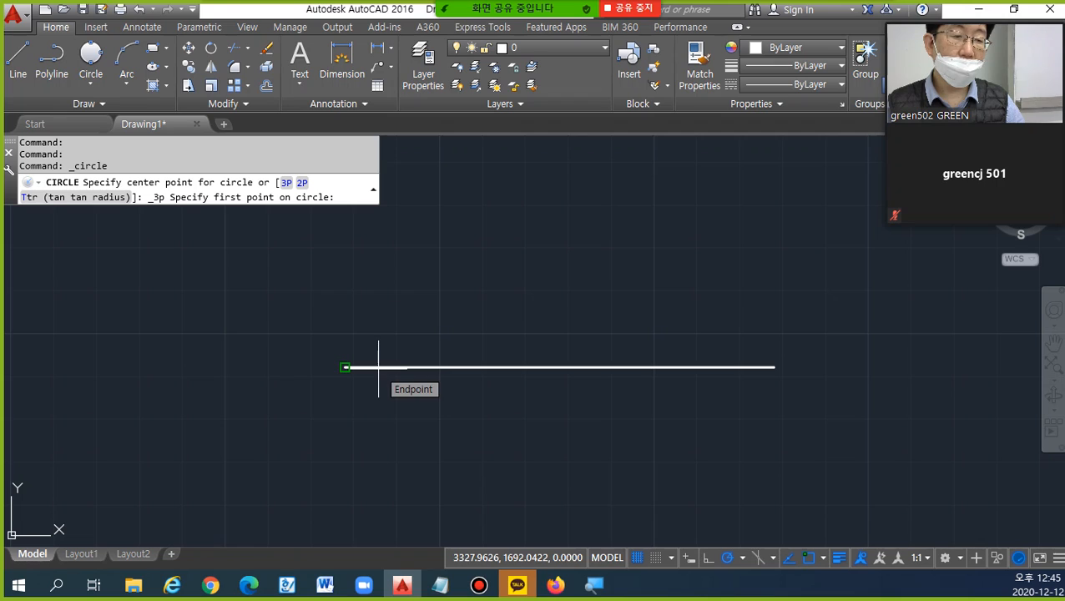
{"action": "mouse_move", "coordinate": [363, 403]}
{"action": "left_mouse_down"}
{"action": "mouse_move", "coordinate": [352, 346]}
{"action": "mouse_move", "coordinate": [372, 380]}
{"action": "mouse_move", "coordinate": [351, 402]}
{"action": "left_mouse_up"}
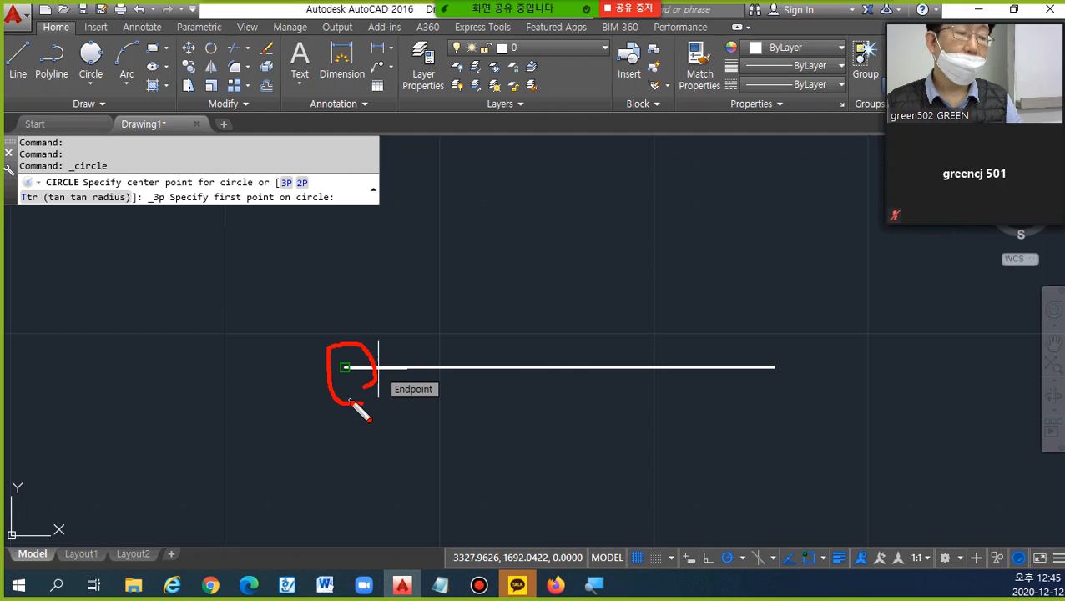
{"action": "mouse_move", "coordinate": [814, 524]}
{"action": "left_mouse_down"}
{"action": "mouse_move", "coordinate": [802, 546]}
{"action": "mouse_move", "coordinate": [830, 561]}
{"action": "mouse_move", "coordinate": [818, 537]}
{"action": "left_mouse_up"}
{"action": "key", "text": "Escape"}
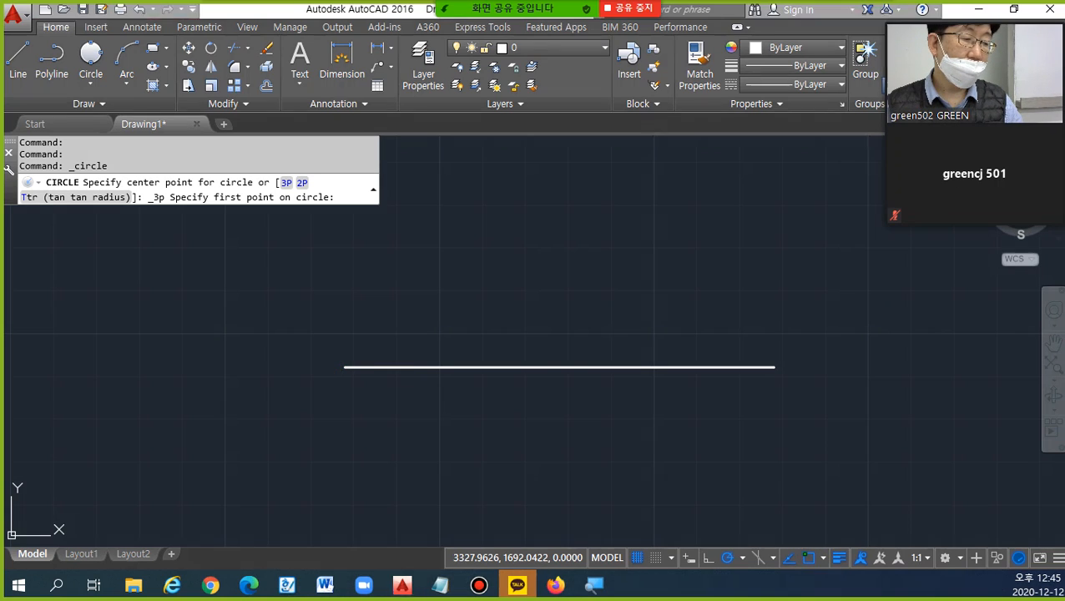
{"action": "left_click", "coordinate": [823, 558]}
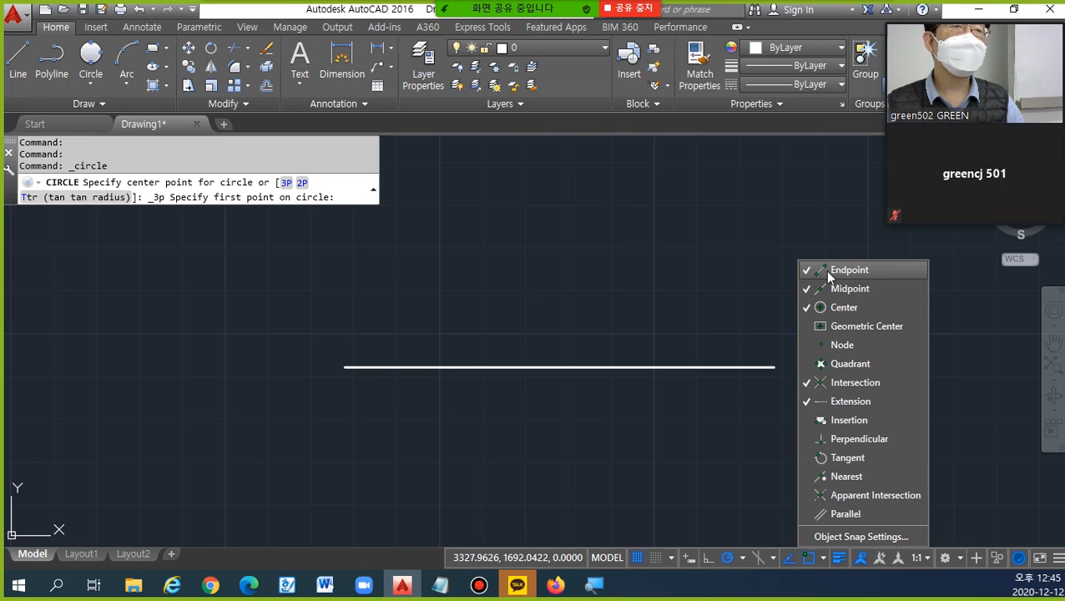
{"action": "left_click", "coordinate": [713, 264]}
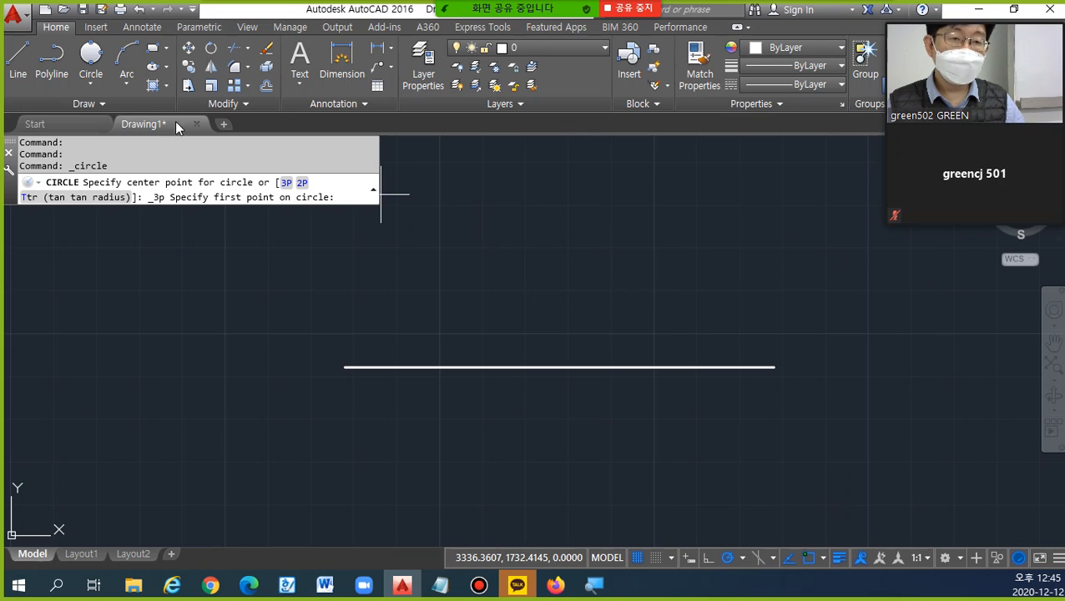
Draw a 3-Point circle through both ends of the line and a point above its middle, and erase that circle.
{"action": "left_click", "coordinate": [90, 82]}
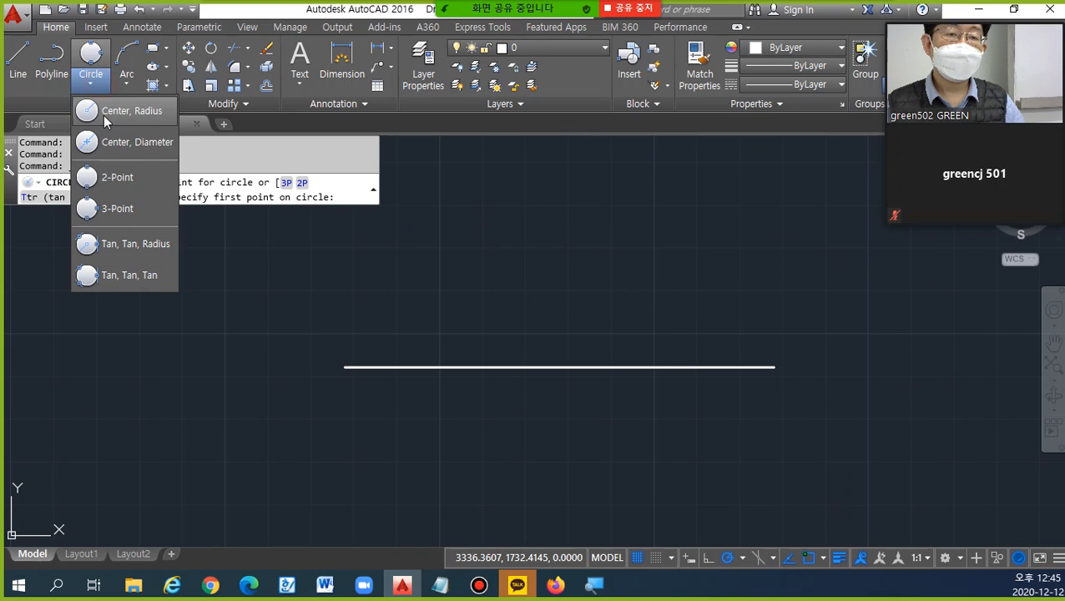
{"action": "left_click", "coordinate": [125, 211]}
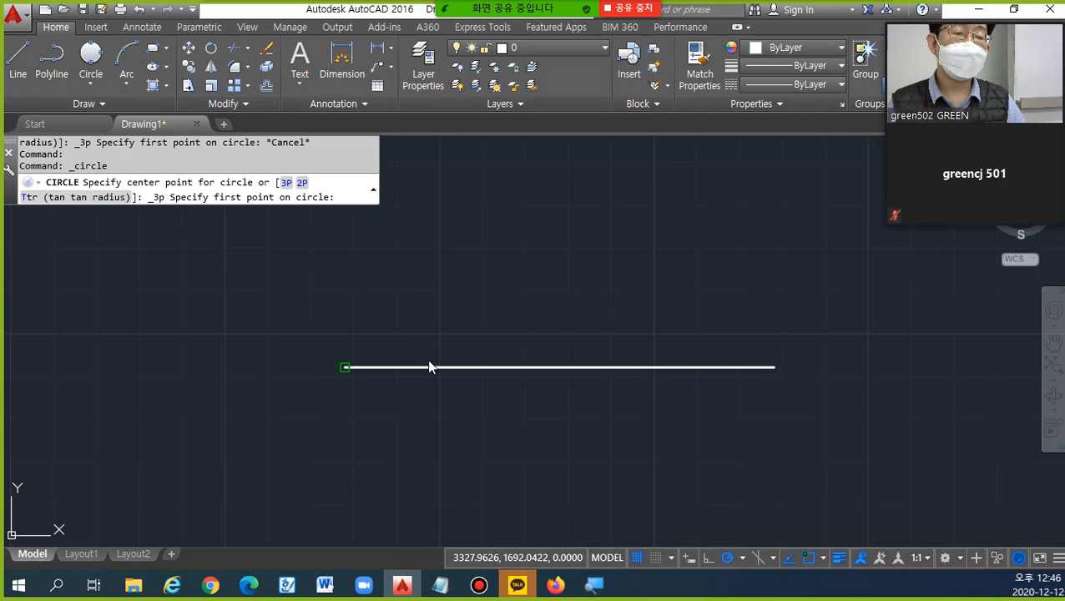
{"action": "mouse_move", "coordinate": [439, 365]}
{"action": "left_mouse_down"}
{"action": "mouse_move", "coordinate": [359, 392]}
{"action": "mouse_move", "coordinate": [344, 383]}
{"action": "left_mouse_up"}
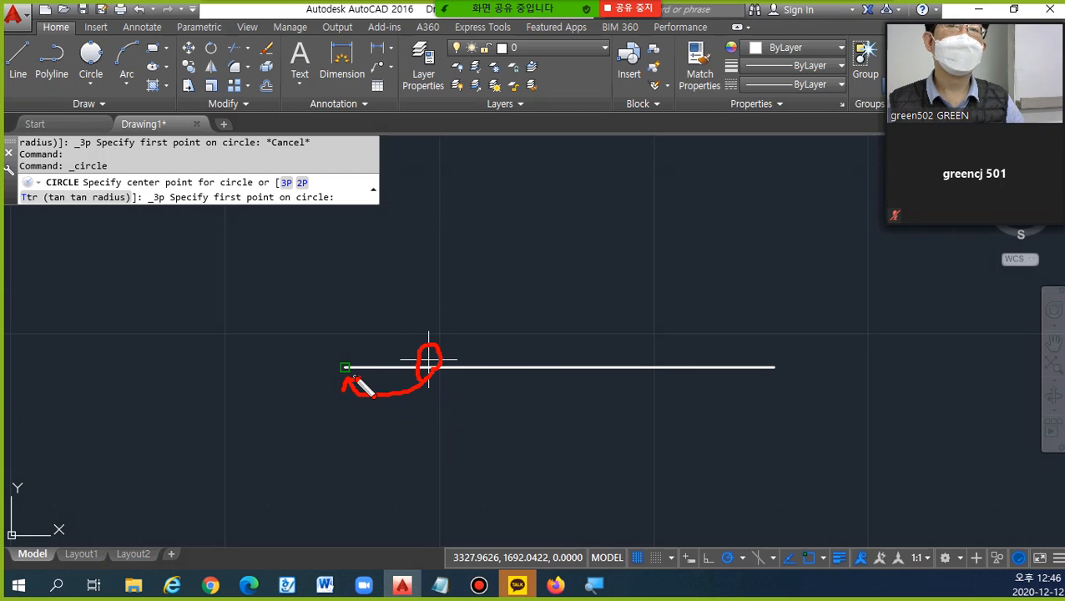
{"action": "key", "text": "Escape"}
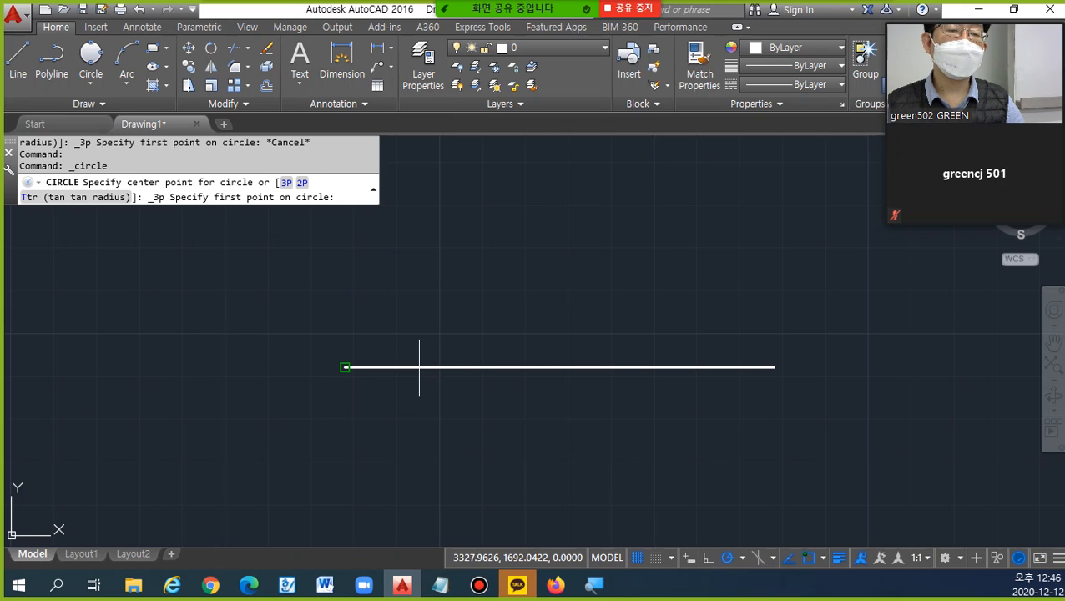
{"action": "left_click", "coordinate": [345, 367]}
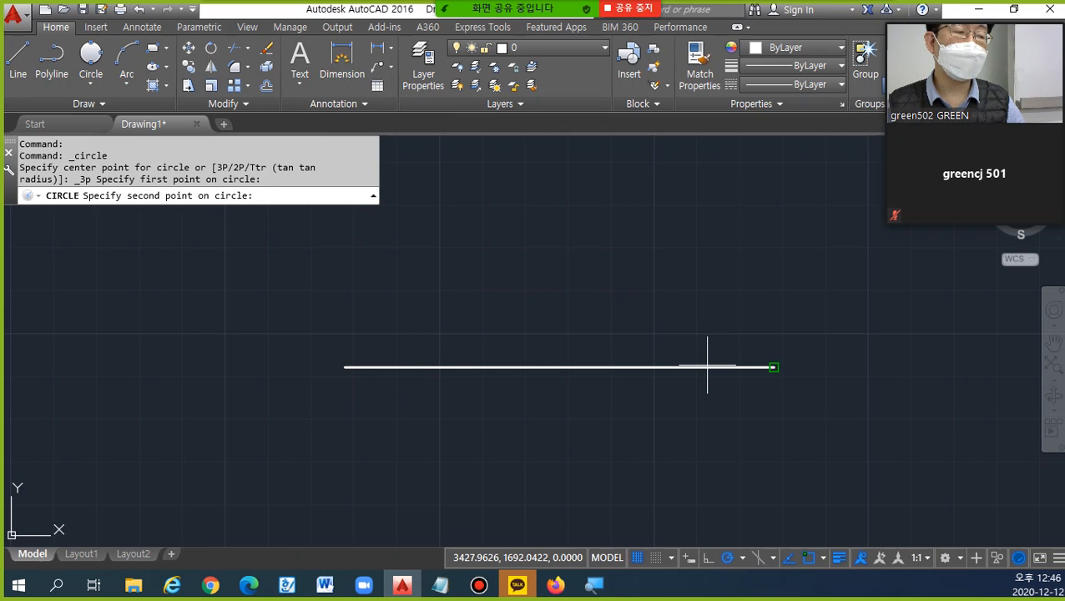
{"action": "left_click", "coordinate": [774, 367]}
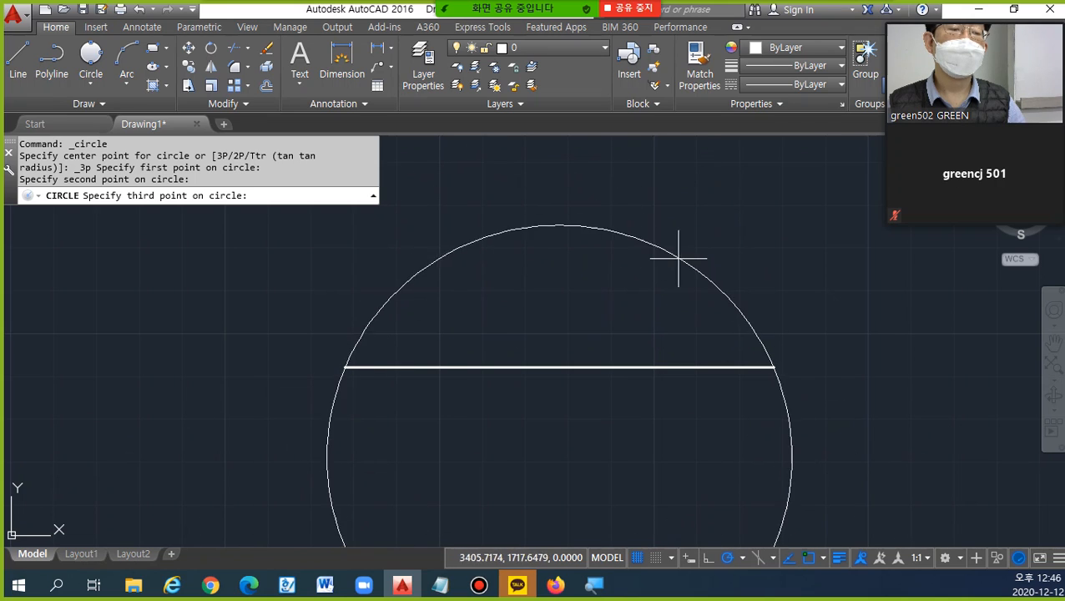
{"action": "mouse_move", "coordinate": [357, 386]}
{"action": "left_mouse_down"}
{"action": "mouse_move", "coordinate": [342, 379]}
{"action": "mouse_move", "coordinate": [354, 384]}
{"action": "left_mouse_up"}
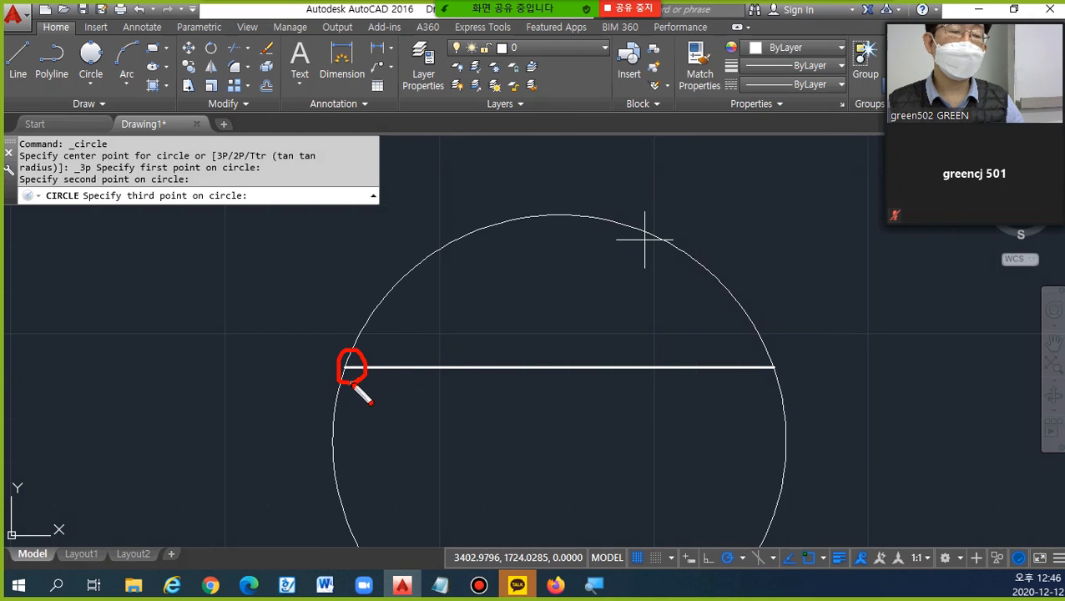
{"action": "left_click_drag", "start_coordinate": [800, 360], "coordinate": [770, 387]}
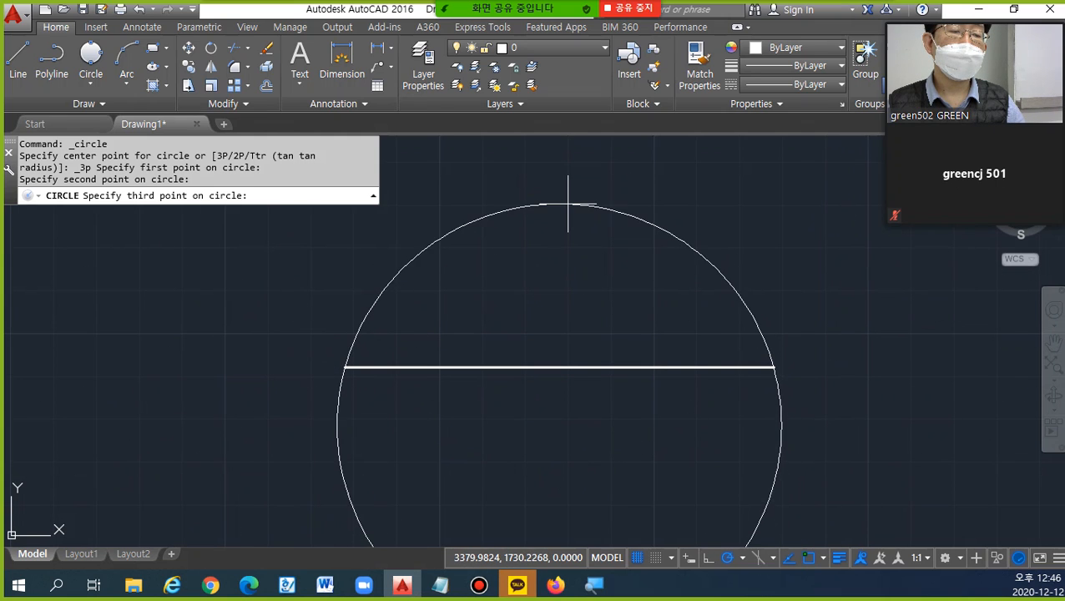
{"action": "left_click", "coordinate": [566, 225]}
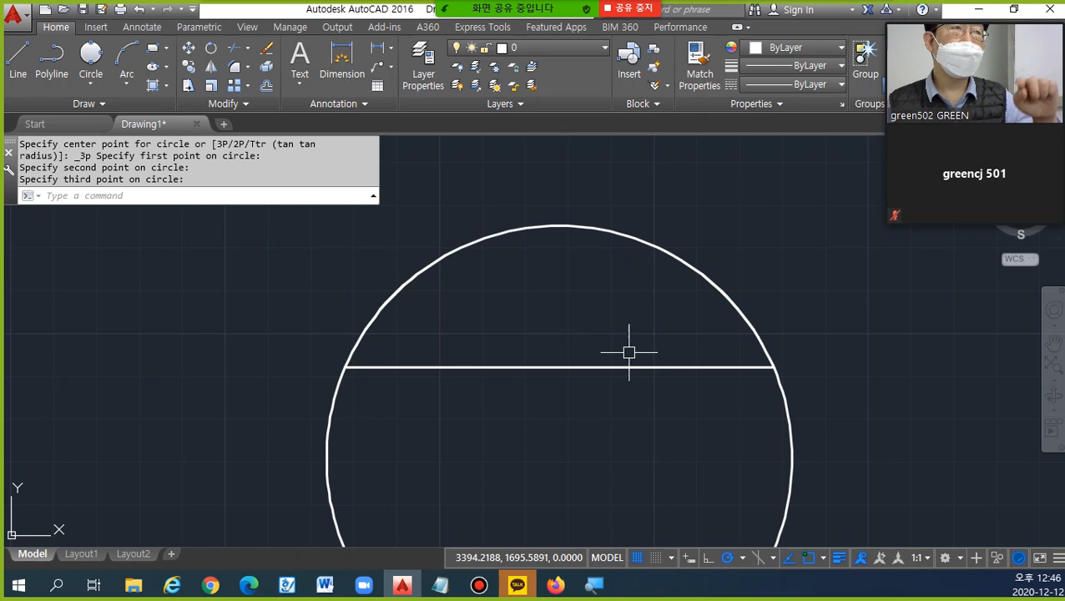
{"action": "left_click", "coordinate": [594, 233]}
{"action": "key", "text": "Delete"}
Draw a 2-Point circle using the line's west and east endpoints as the ends of its diameter.
{"action": "left_click", "coordinate": [92, 85]}
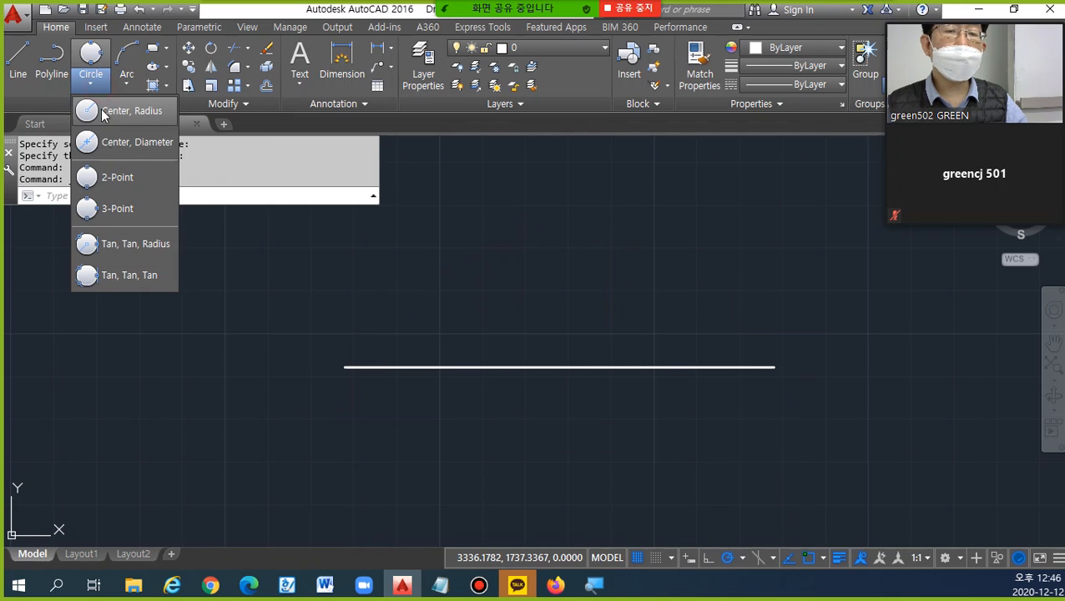
{"action": "left_click", "coordinate": [121, 178]}
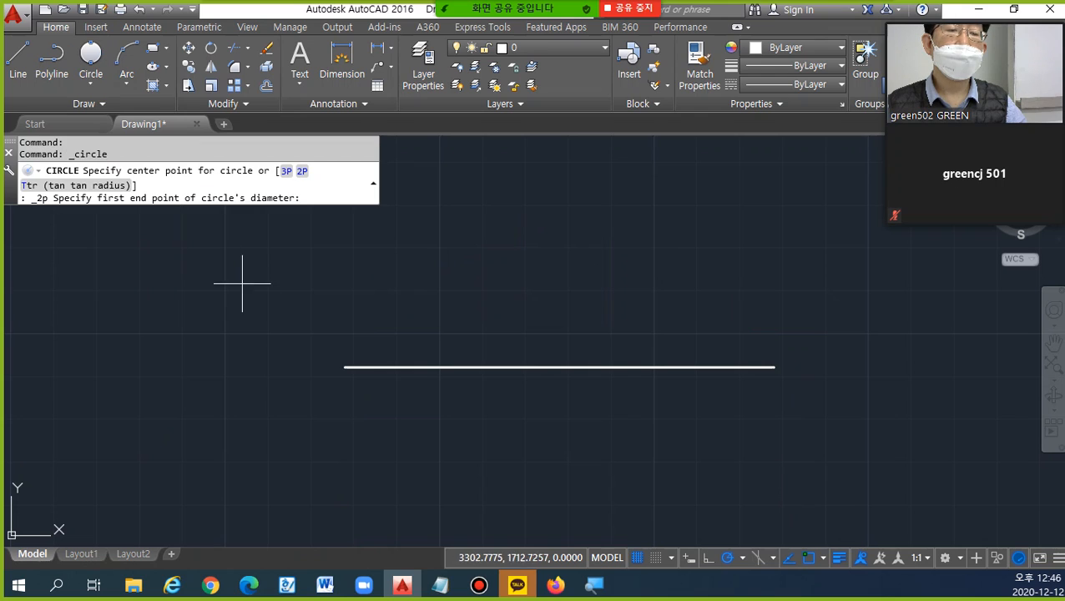
{"action": "left_click", "coordinate": [344, 368]}
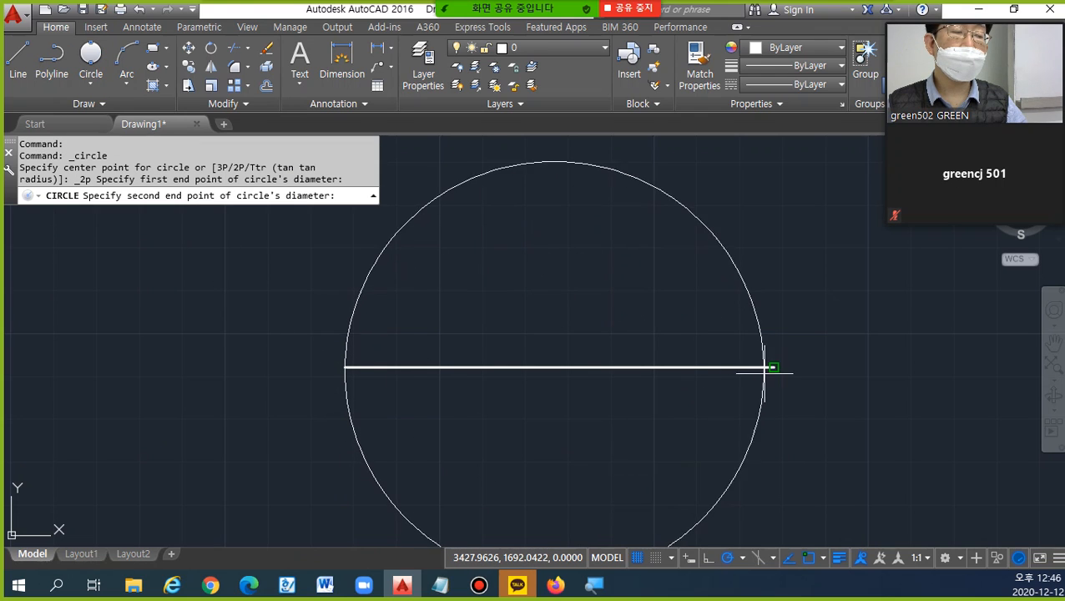
{"action": "left_click", "coordinate": [774, 368]}
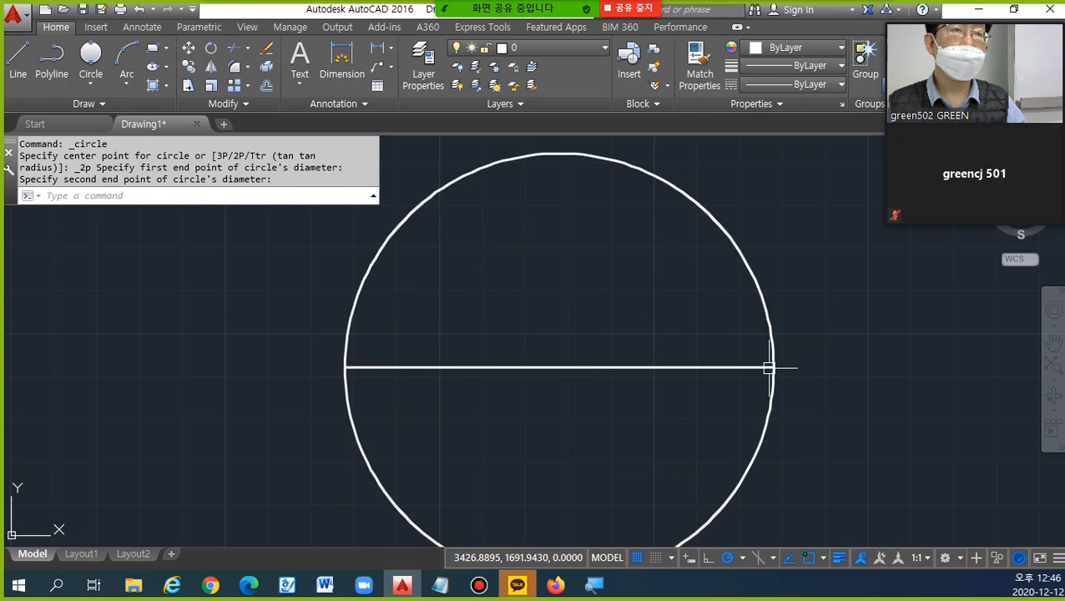
{"action": "scroll", "coordinate": [547, 430], "scroll_direction": "down", "scroll_amount": 2}
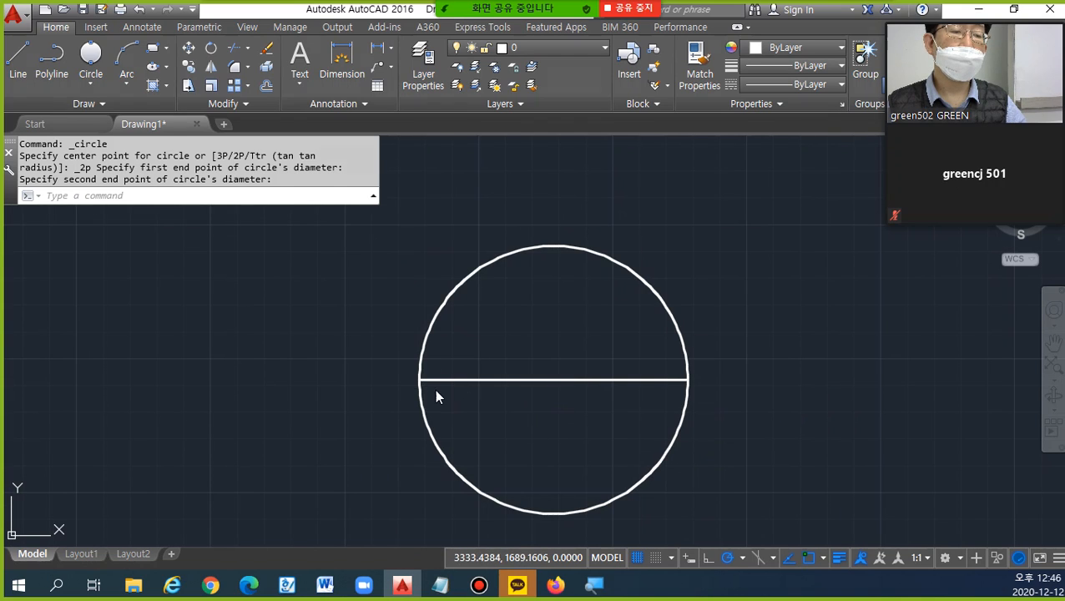
{"action": "left_click_drag", "start_coordinate": [686, 362], "coordinate": [708, 386]}
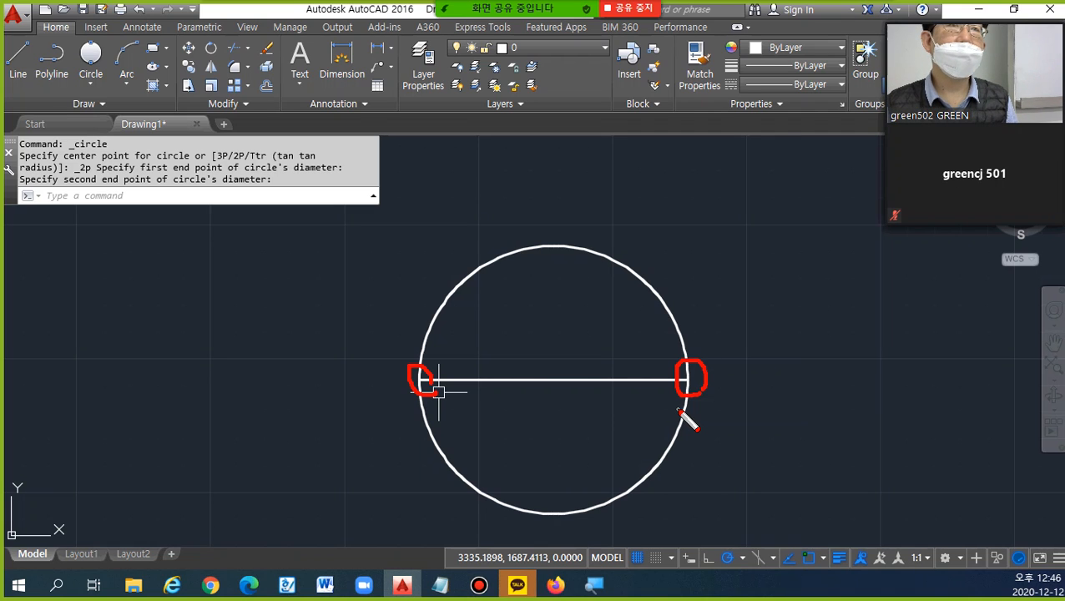
{"action": "key", "text": "Escape"}
{"action": "left_click", "coordinate": [103, 81]}
{"action": "left_click", "coordinate": [184, 376]}
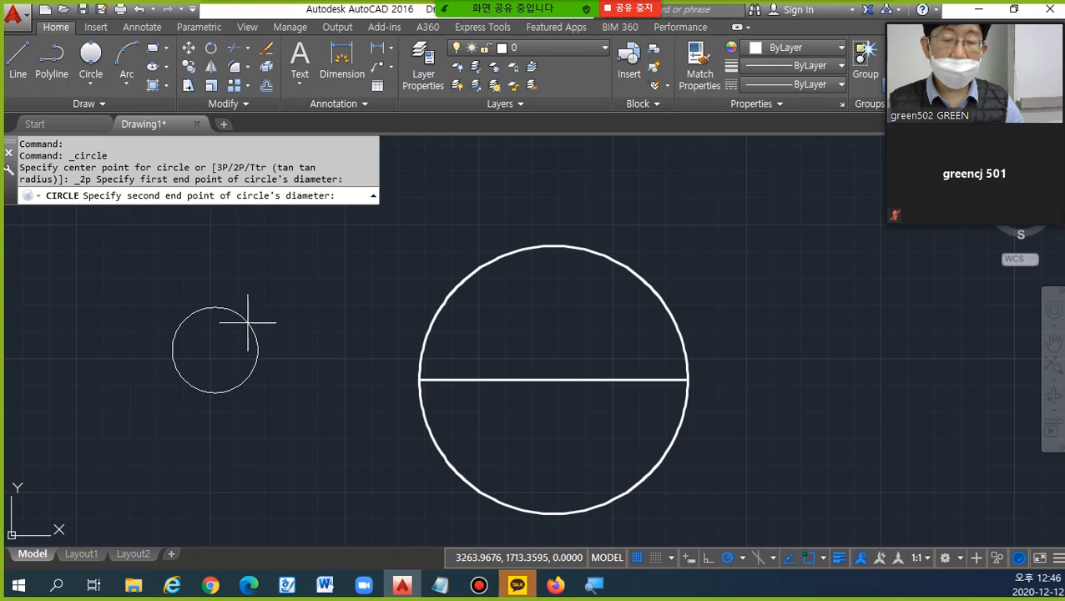
{"action": "type", "text": "@100"}
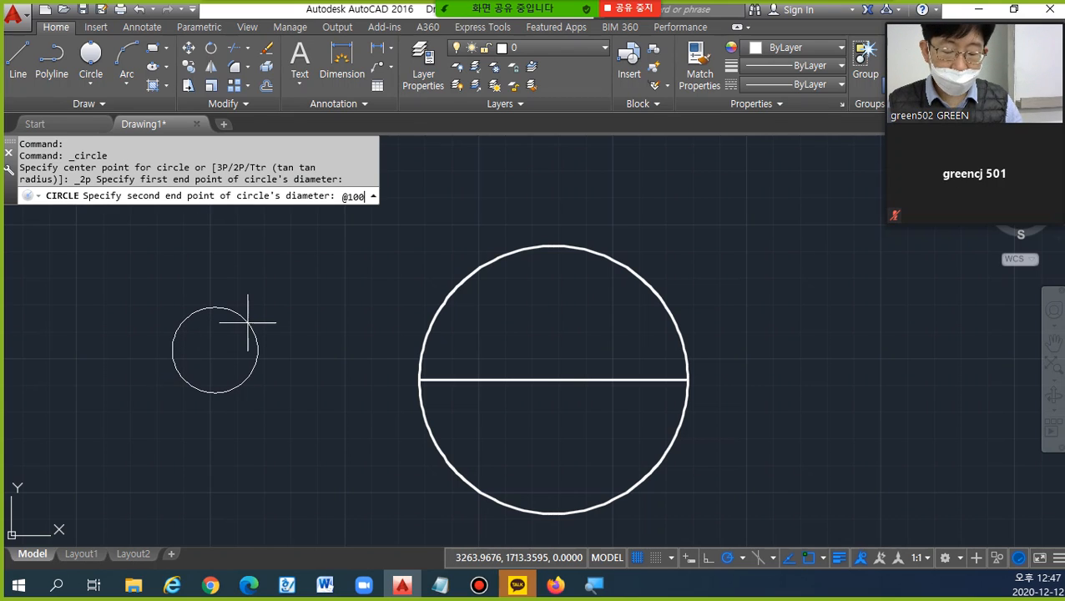
{"action": "type", "text": "<45"}
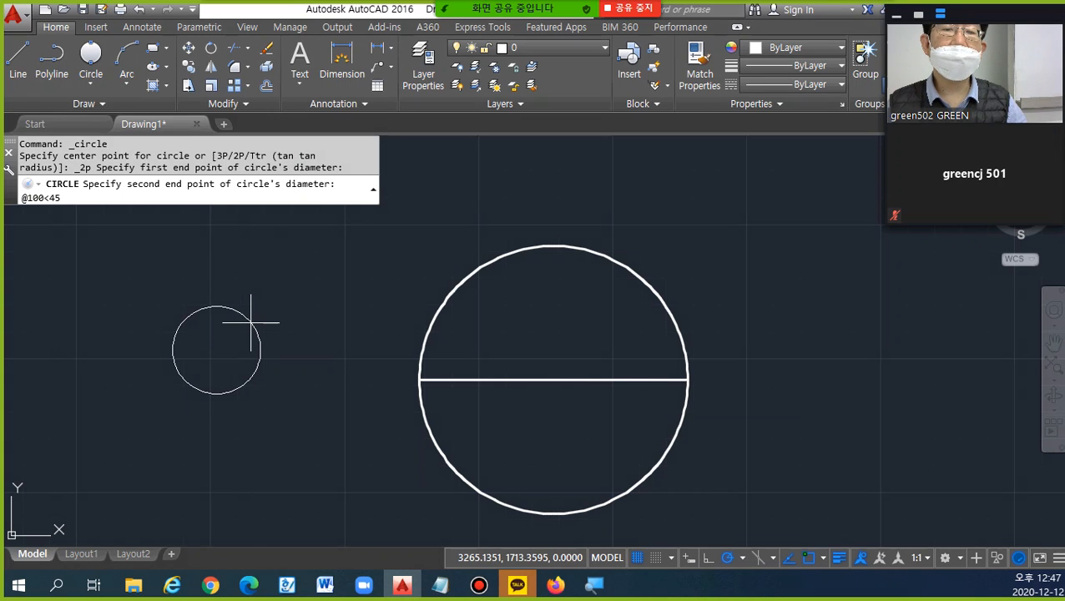
{"action": "mouse_move", "coordinate": [41, 216]}
{"action": "left_mouse_down"}
{"action": "mouse_move", "coordinate": [19, 179]}
{"action": "mouse_move", "coordinate": [38, 227]}
{"action": "left_mouse_up"}
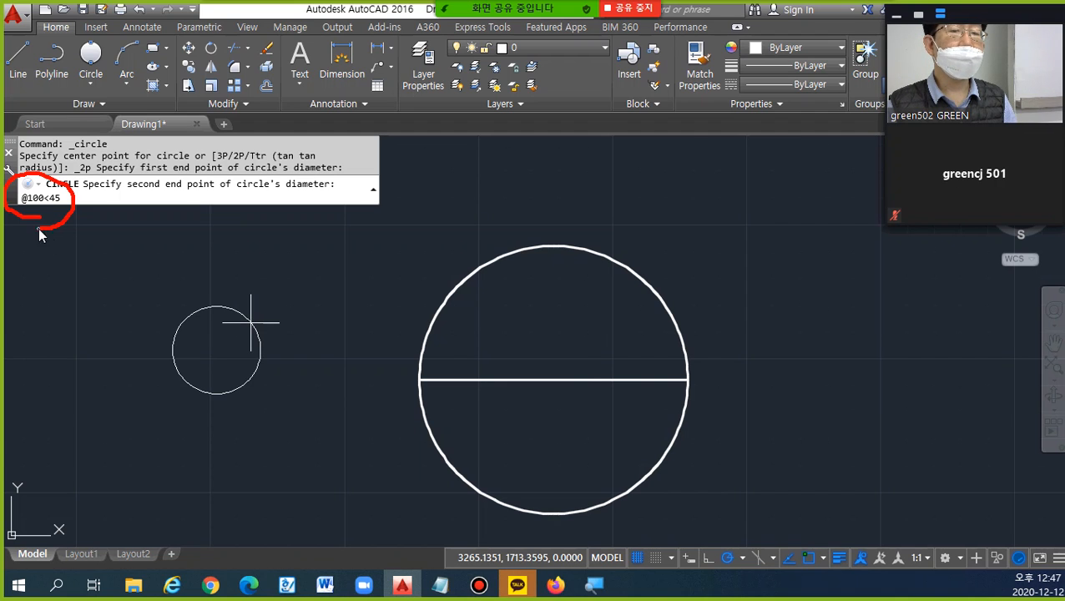
{"action": "key", "text": "Return"}
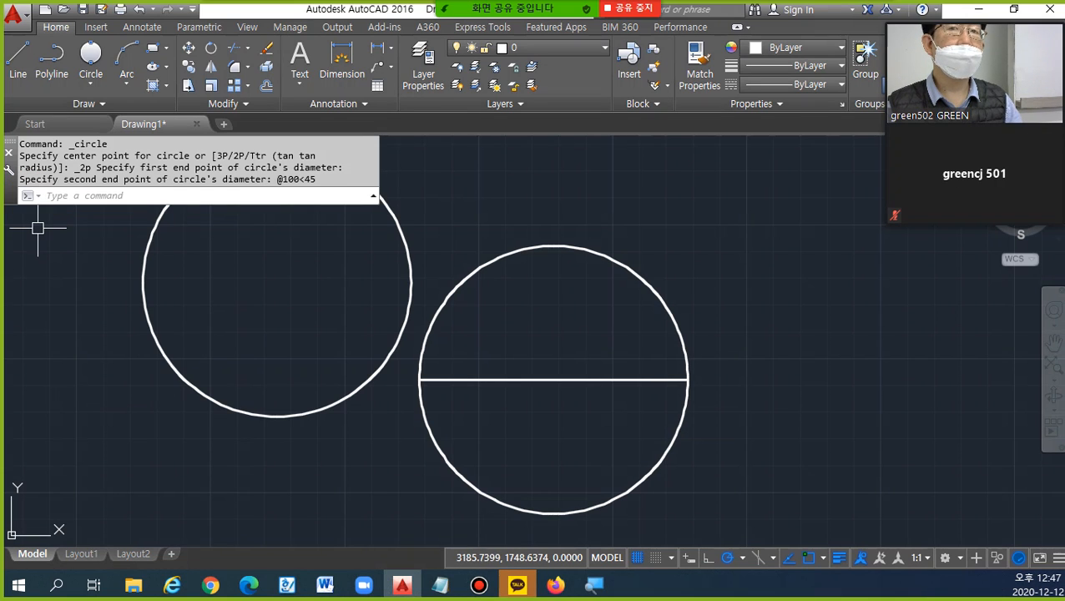
Examine the new circle's 45-degree diameter against the horizontal diameter of the circle built on the line.
{"action": "middle_click_drag", "start_coordinate": [249, 392], "coordinate": [254, 466]}
{"action": "key", "text": "ctrl+2"}
{"action": "left_click_drag", "start_coordinate": [149, 386], "coordinate": [147, 400]}
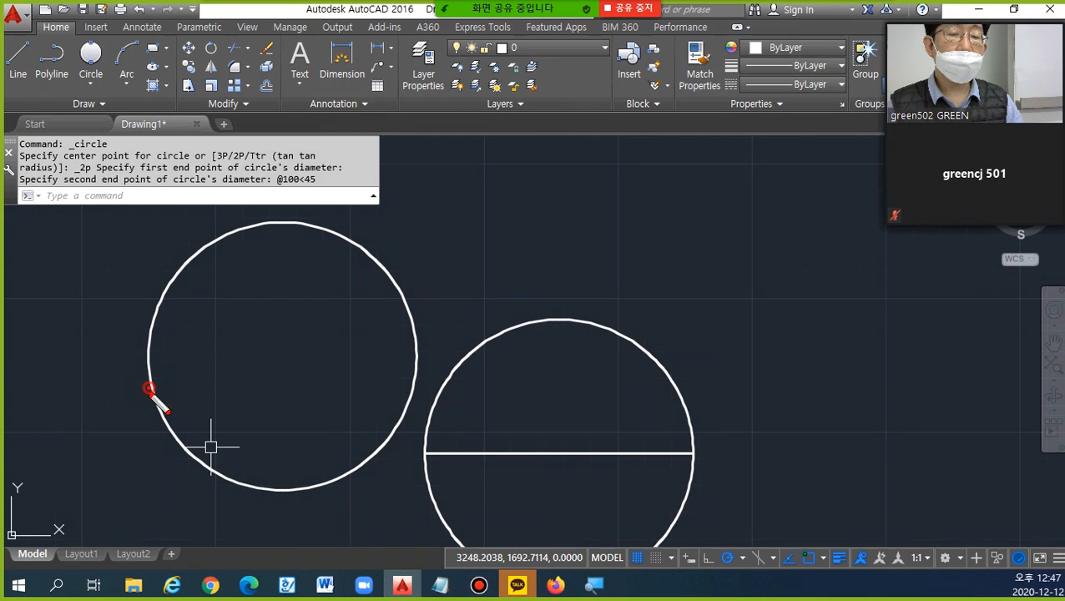
{"action": "mouse_move", "coordinate": [178, 433]}
{"action": "left_mouse_down"}
{"action": "mouse_move", "coordinate": [325, 319]}
{"action": "mouse_move", "coordinate": [371, 256]}
{"action": "mouse_move", "coordinate": [382, 272]}
{"action": "left_mouse_up"}
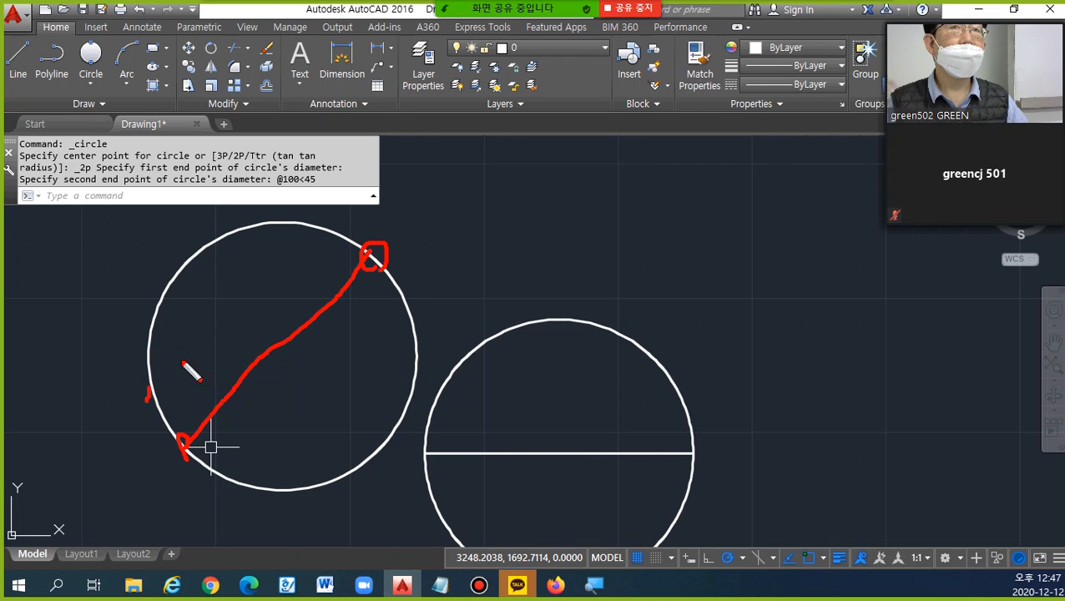
{"action": "left_click_drag", "start_coordinate": [410, 451], "coordinate": [679, 461]}
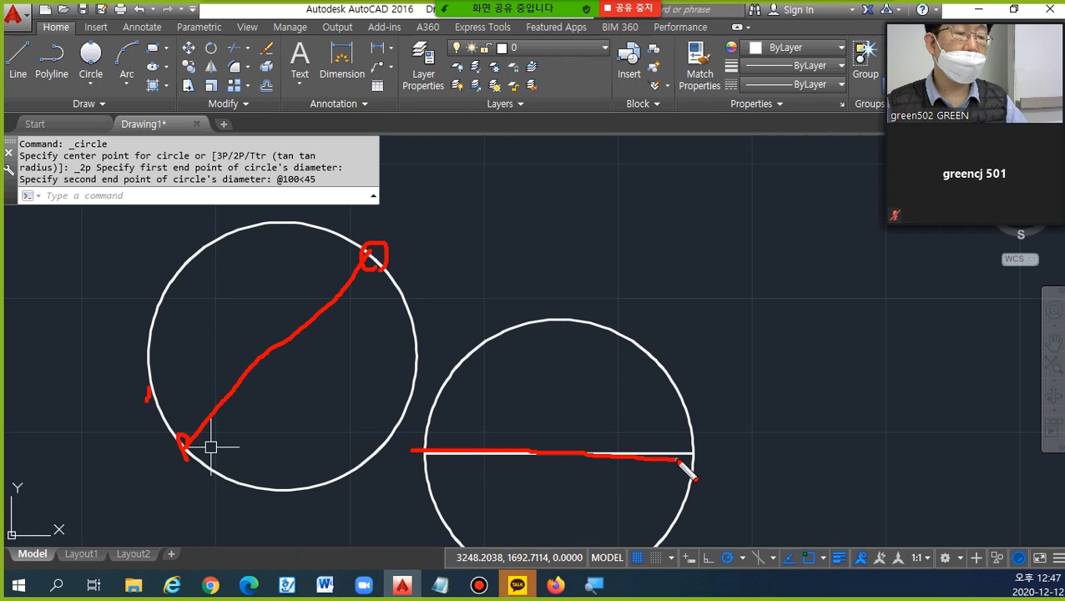
{"action": "left_click_drag", "start_coordinate": [559, 306], "coordinate": [566, 524]}
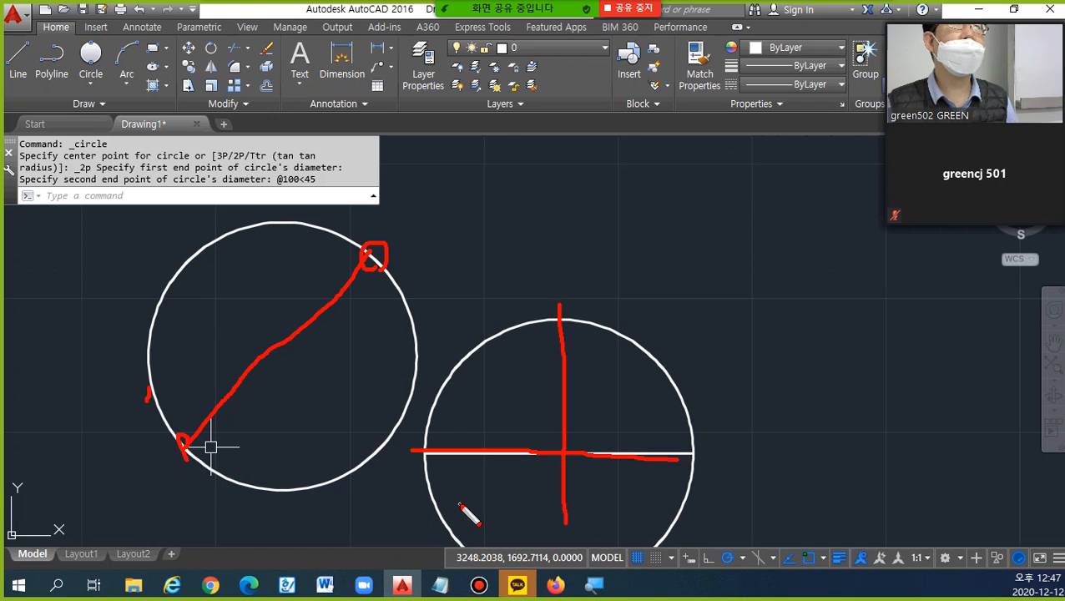
{"action": "mouse_move", "coordinate": [184, 455]}
{"action": "left_mouse_down"}
{"action": "mouse_move", "coordinate": [207, 417]}
{"action": "mouse_move", "coordinate": [360, 268]}
{"action": "left_mouse_up"}
{"action": "left_click_drag", "start_coordinate": [181, 250], "coordinate": [338, 469]}
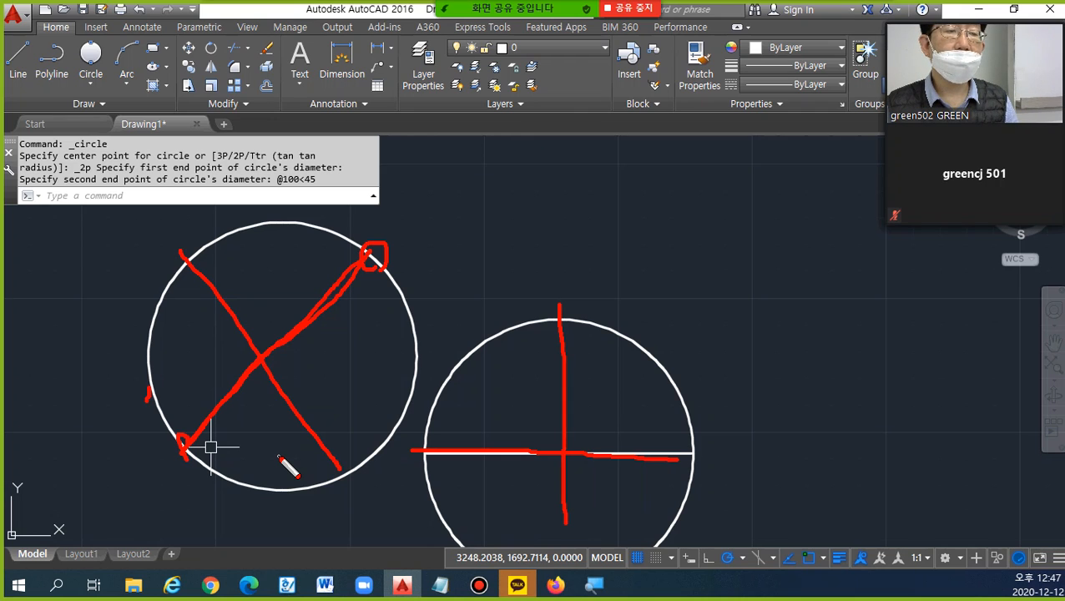
{"action": "key", "text": "Escape"}
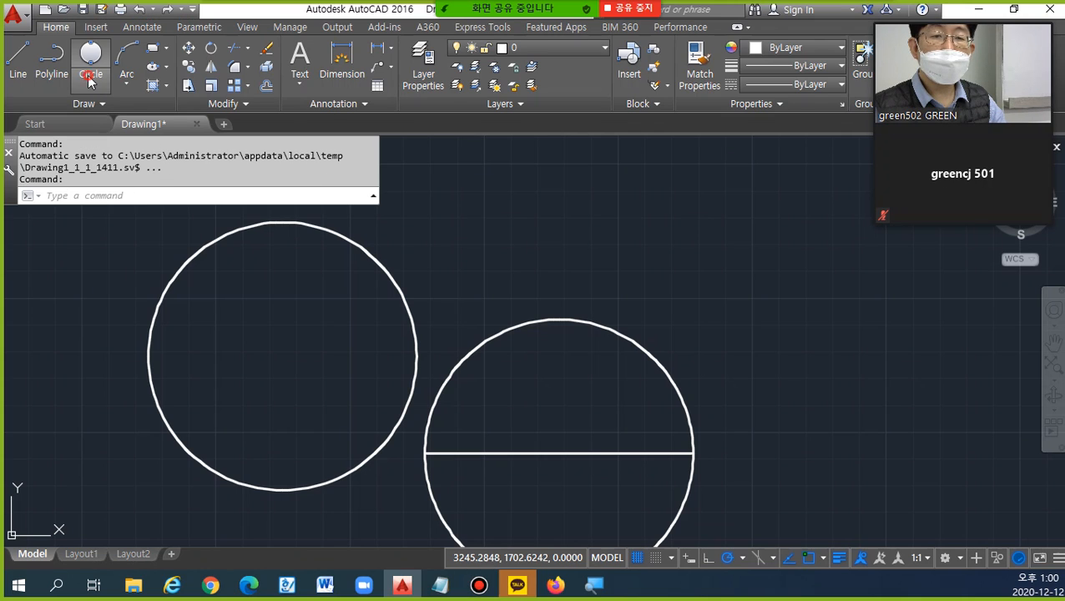
Set polar tracking to 45-degree increments and draw a connected vertical and horizontal line forming an L-shape east of the circles.
{"action": "left_click", "coordinate": [92, 84]}
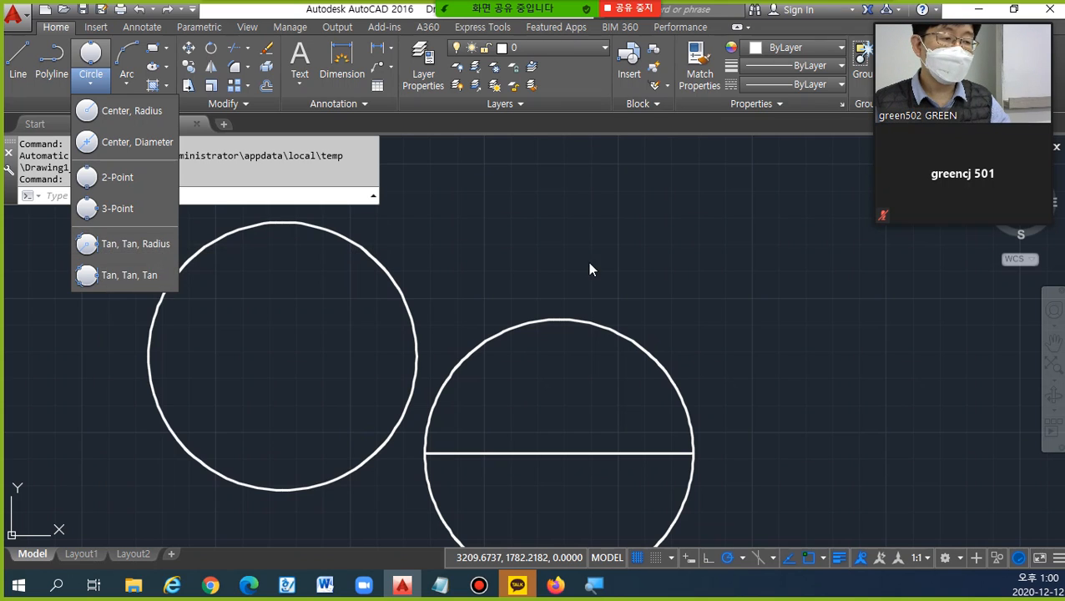
{"action": "scroll", "coordinate": [325, 299], "scroll_direction": "down", "scroll_amount": 4}
{"action": "type", "text": "1"}
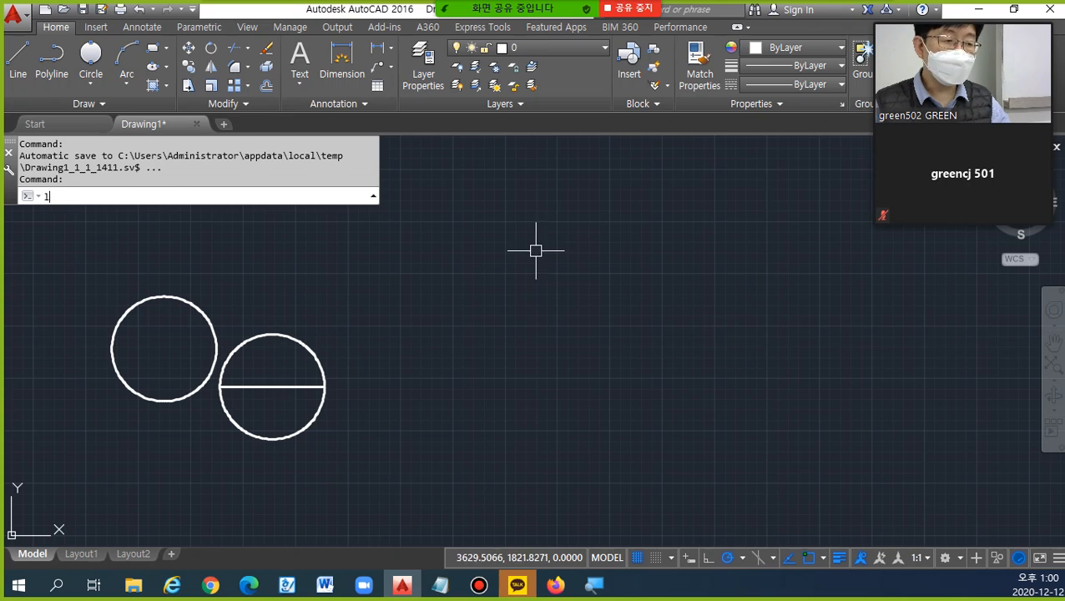
{"action": "key", "text": "Return"}
{"action": "left_click", "coordinate": [510, 181]}
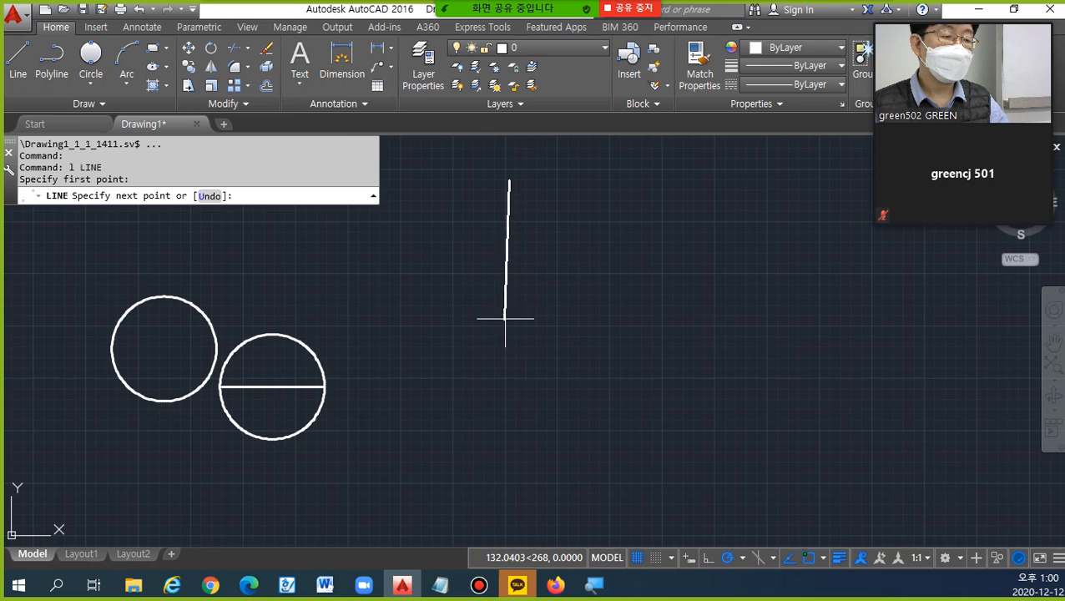
{"action": "left_click", "coordinate": [743, 557]}
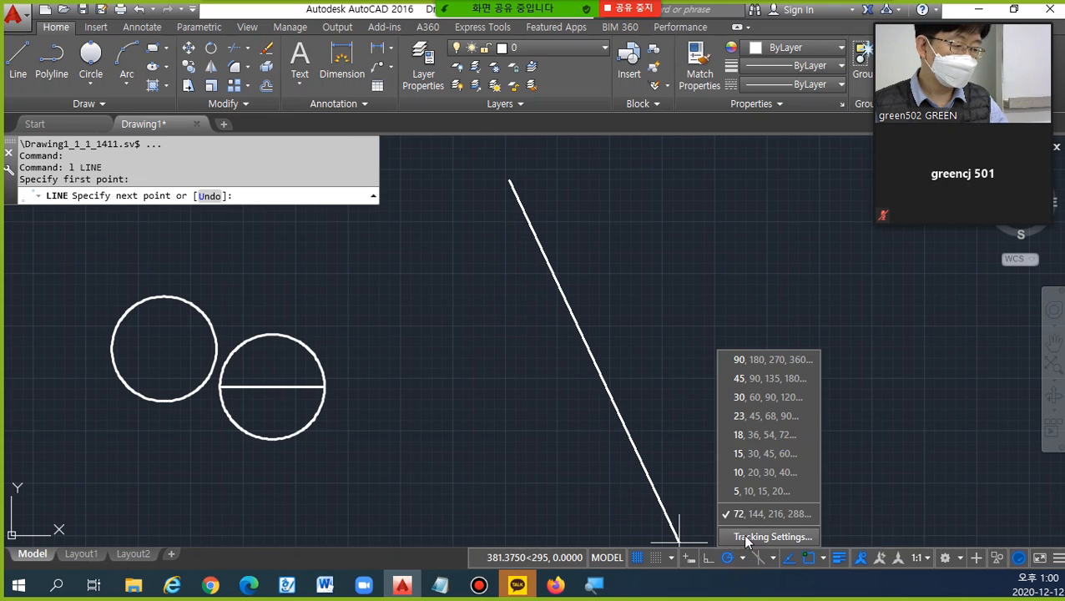
{"action": "left_click", "coordinate": [755, 378]}
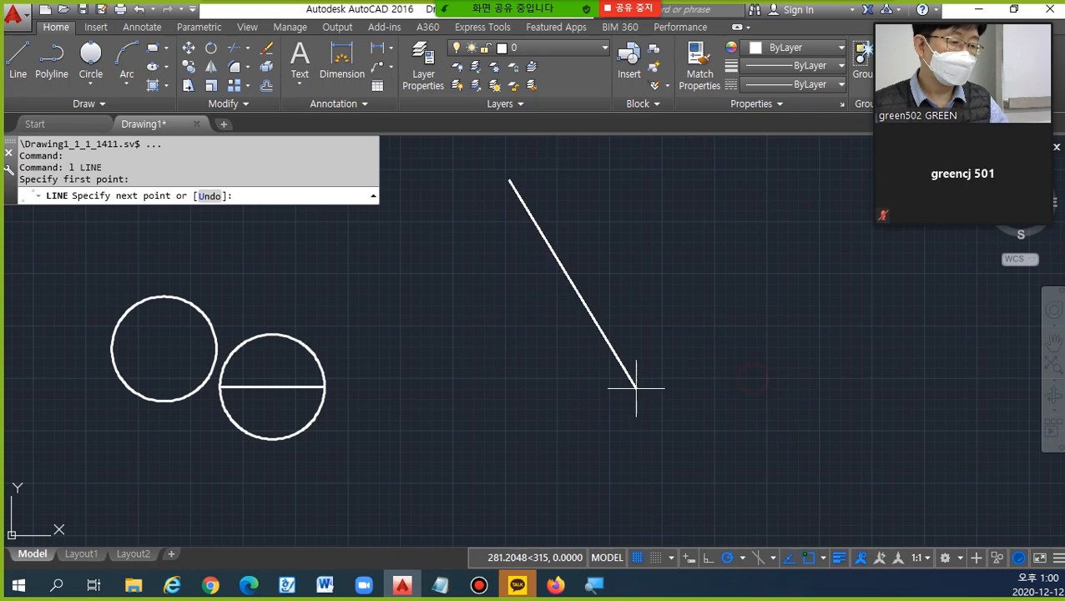
{"action": "left_click", "coordinate": [509, 370]}
{"action": "left_click", "coordinate": [677, 370]}
{"action": "key", "text": "Return"}
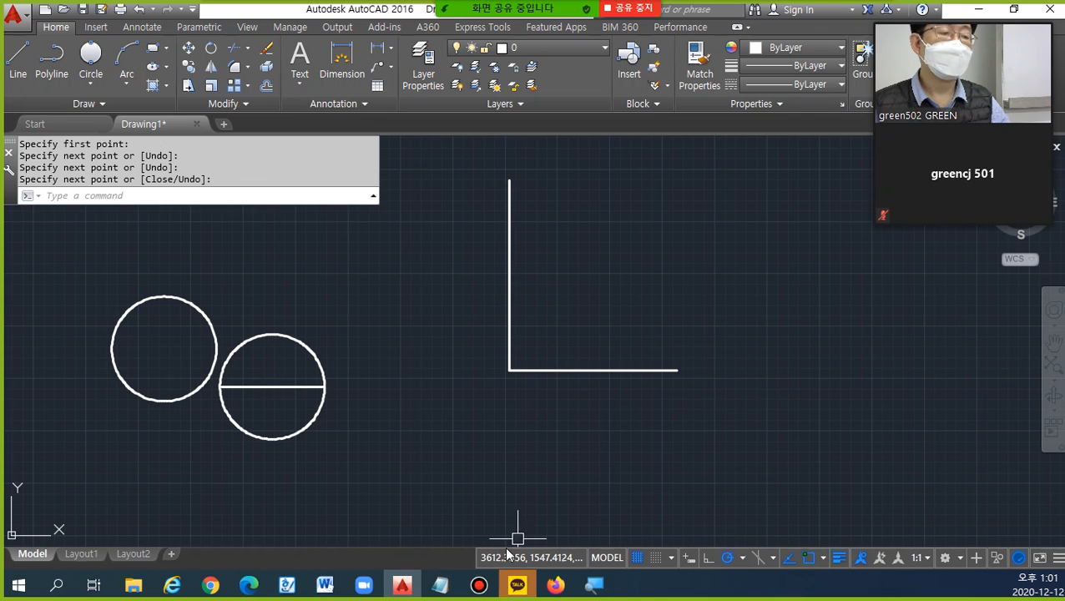
Draw two separate slanted lines east of the L-shape, one rising and one falling toward the east.
{"action": "mouse_move", "coordinate": [488, 445]}
{"action": "middle_mouse_down"}
{"action": "mouse_move", "coordinate": [402, 440]}
{"action": "mouse_move", "coordinate": [428, 428]}
{"action": "mouse_move", "coordinate": [443, 460]}
{"action": "middle_mouse_up"}
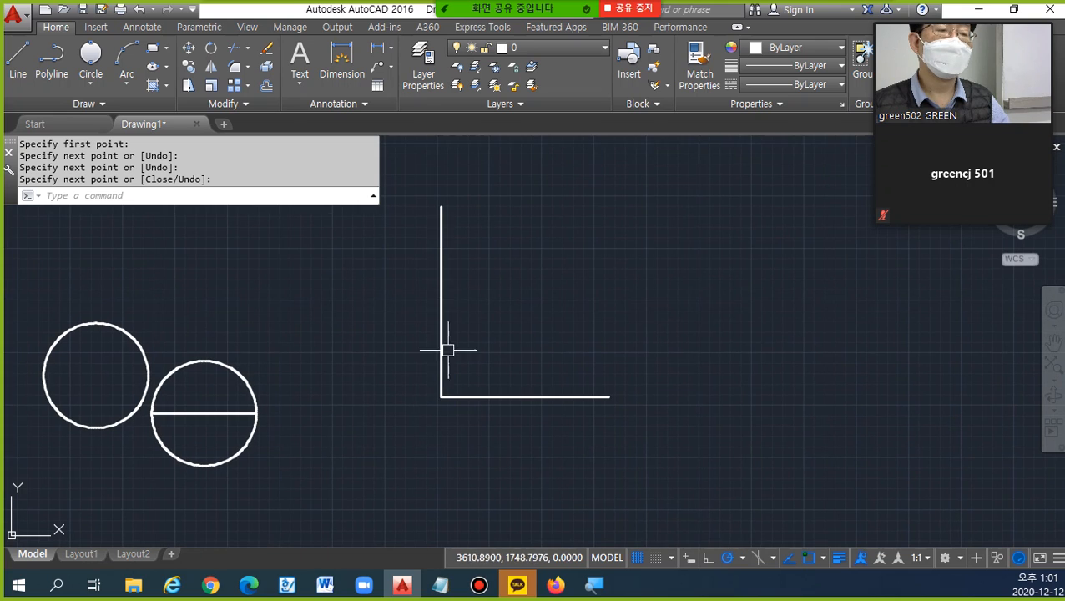
{"action": "left_click_drag", "start_coordinate": [441, 316], "coordinate": [454, 319]}
{"action": "mouse_move", "coordinate": [524, 400]}
{"action": "left_mouse_down"}
{"action": "mouse_move", "coordinate": [524, 365]}
{"action": "mouse_move", "coordinate": [528, 400]}
{"action": "left_mouse_up"}
{"action": "key", "text": "Escape"}
{"action": "type", "text": "l"}
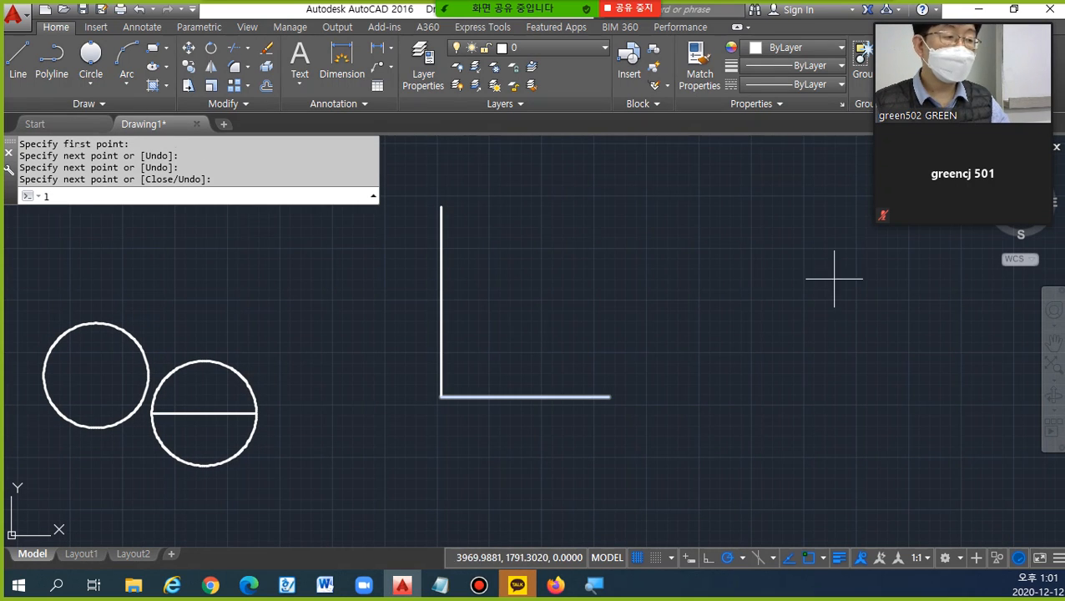
{"action": "key", "text": "Return"}
{"action": "left_click", "coordinate": [797, 226]}
{"action": "left_click", "coordinate": [633, 269]}
{"action": "key", "text": "Return"}
{"action": "key", "text": "Return"}
{"action": "left_click", "coordinate": [620, 344]}
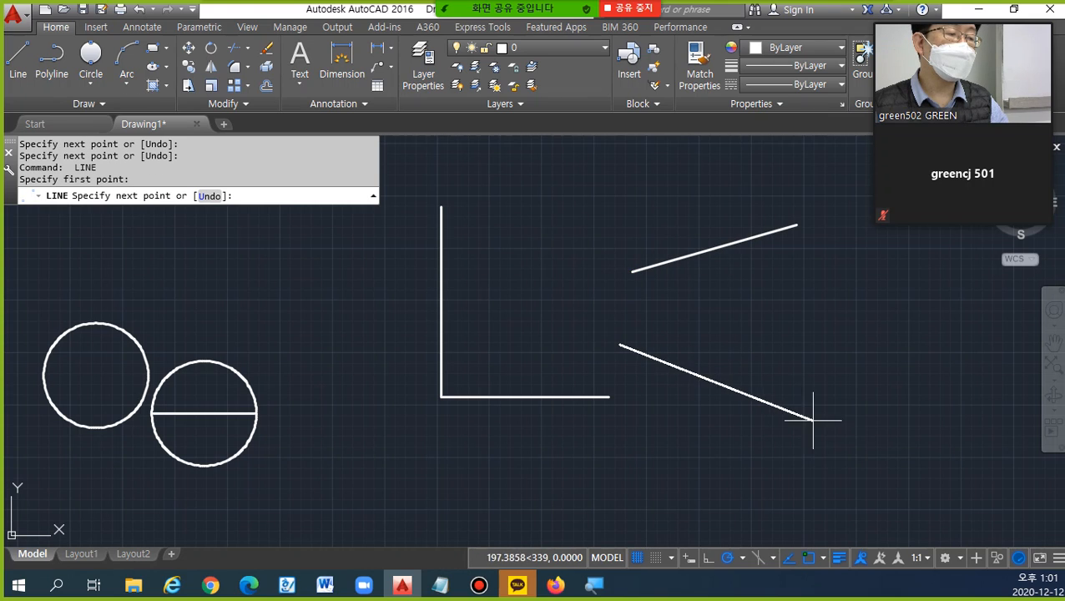
{"action": "left_click", "coordinate": [874, 440]}
{"action": "key", "text": "Return"}
{"action": "key", "text": "ctrl+2"}
{"action": "mouse_move", "coordinate": [506, 399]}
{"action": "left_mouse_down"}
{"action": "mouse_move", "coordinate": [442, 329]}
{"action": "mouse_move", "coordinate": [499, 398]}
{"action": "left_mouse_up"}
{"action": "mouse_move", "coordinate": [748, 260]}
{"action": "left_mouse_down"}
{"action": "mouse_move", "coordinate": [699, 261]}
{"action": "mouse_move", "coordinate": [723, 272]}
{"action": "left_mouse_up"}
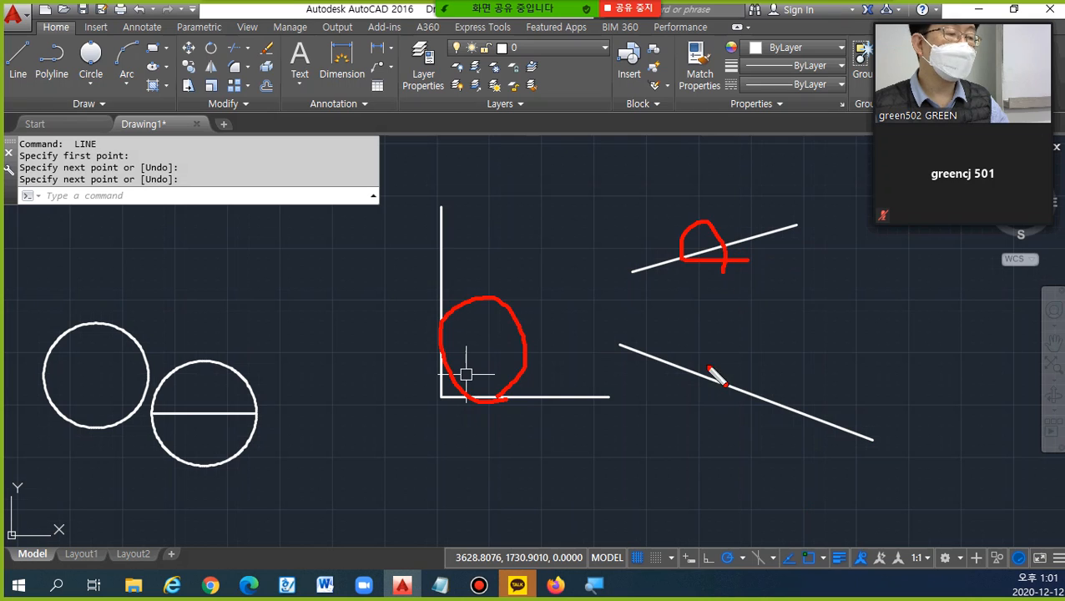
{"action": "left_click_drag", "start_coordinate": [700, 385], "coordinate": [733, 392]}
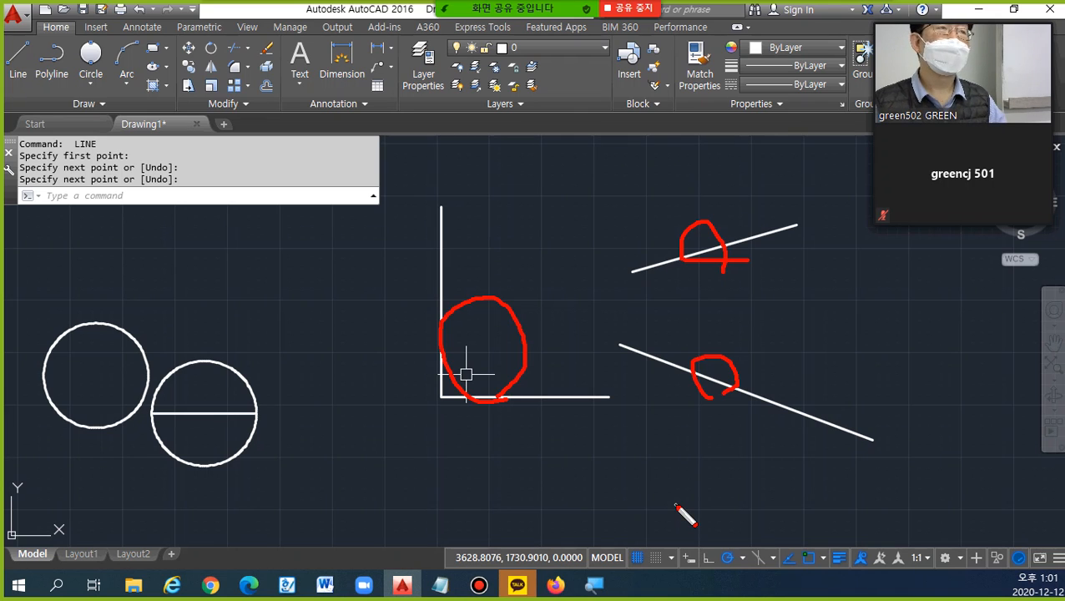
Draw a Tan, Tan, Radius circle tangent to the L-shape's vertical and horizontal lines, accepting the default radius of 50.
{"action": "left_click", "coordinate": [86, 87]}
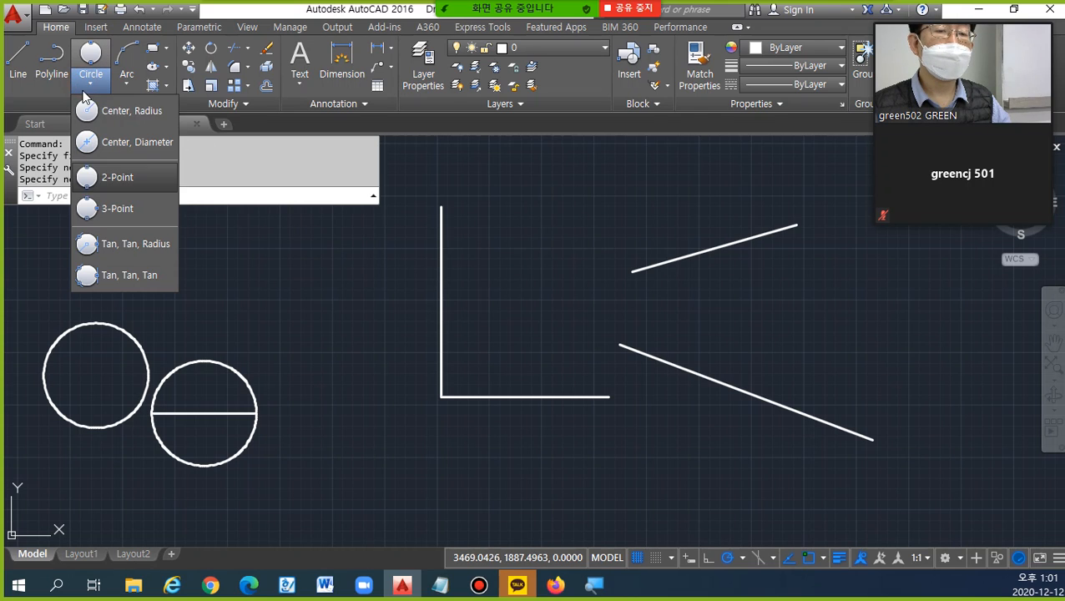
{"action": "left_click", "coordinate": [124, 244]}
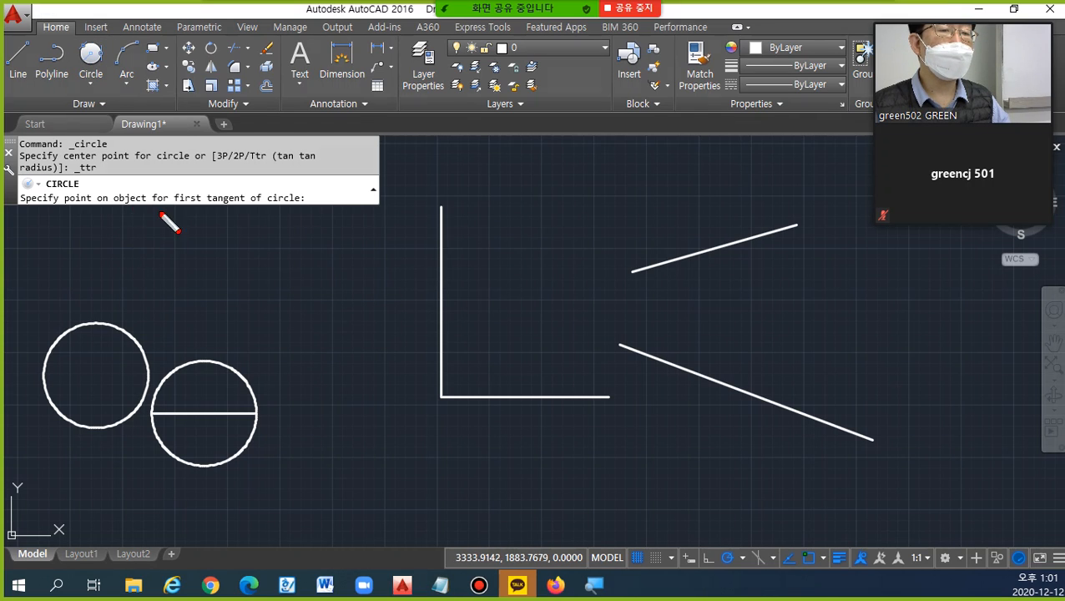
{"action": "mouse_move", "coordinate": [80, 208]}
{"action": "left_mouse_down"}
{"action": "mouse_move", "coordinate": [139, 215]}
{"action": "mouse_move", "coordinate": [65, 212]}
{"action": "left_mouse_up"}
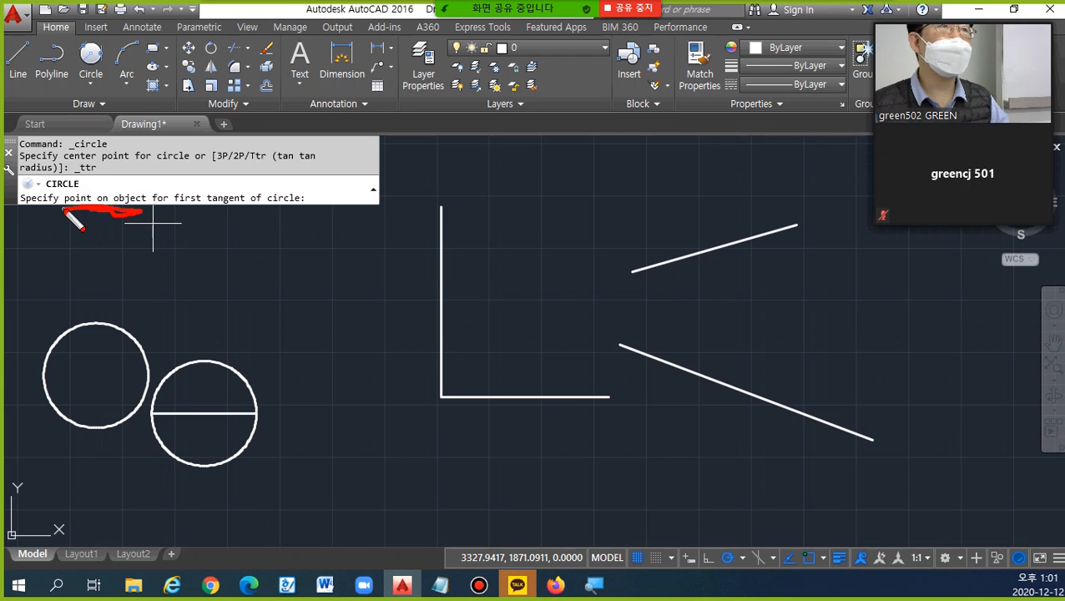
{"action": "mouse_move", "coordinate": [171, 209]}
{"action": "left_mouse_down"}
{"action": "mouse_move", "coordinate": [288, 210]}
{"action": "mouse_move", "coordinate": [250, 210]}
{"action": "left_mouse_up"}
{"action": "mouse_move", "coordinate": [174, 214]}
{"action": "left_mouse_down"}
{"action": "mouse_move", "coordinate": [194, 214]}
{"action": "mouse_move", "coordinate": [125, 194]}
{"action": "left_mouse_up"}
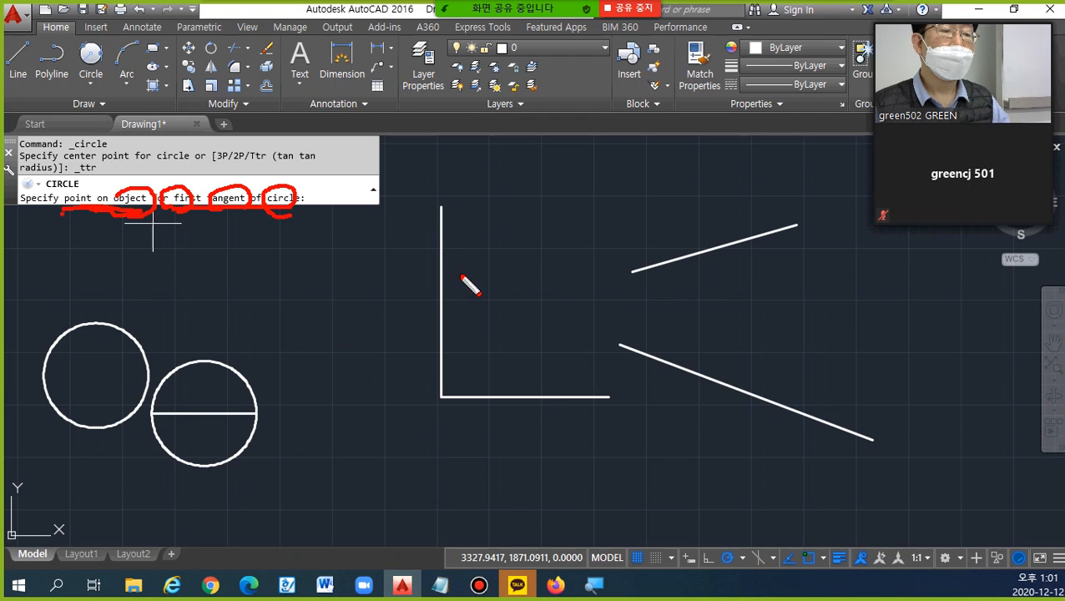
{"action": "left_click_drag", "start_coordinate": [440, 209], "coordinate": [440, 368]}
{"action": "key", "text": "Escape"}
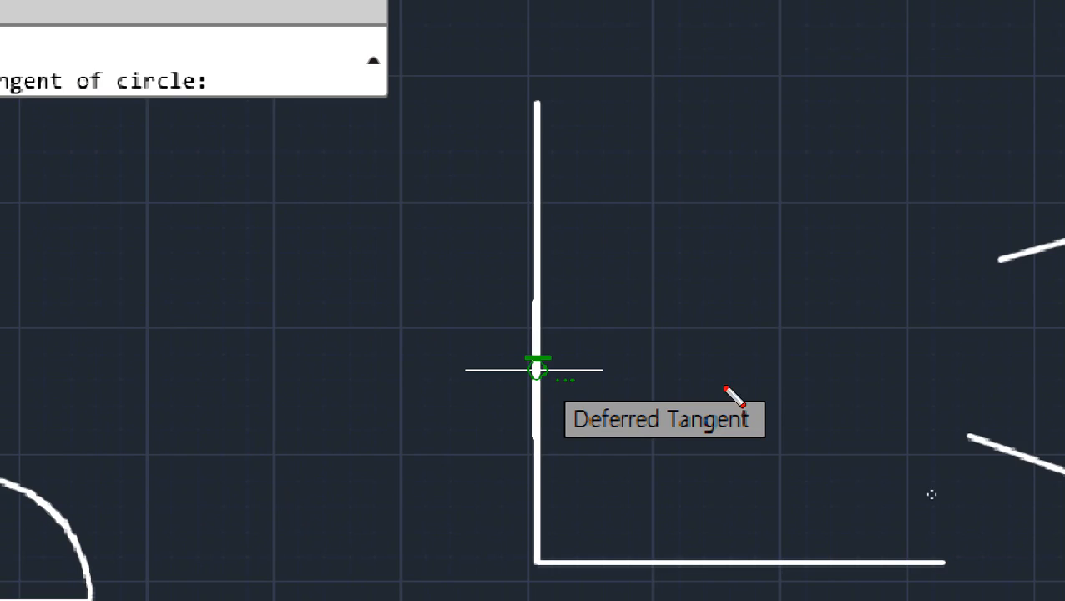
{"action": "left_click_drag", "start_coordinate": [536, 424], "coordinate": [487, 366]}
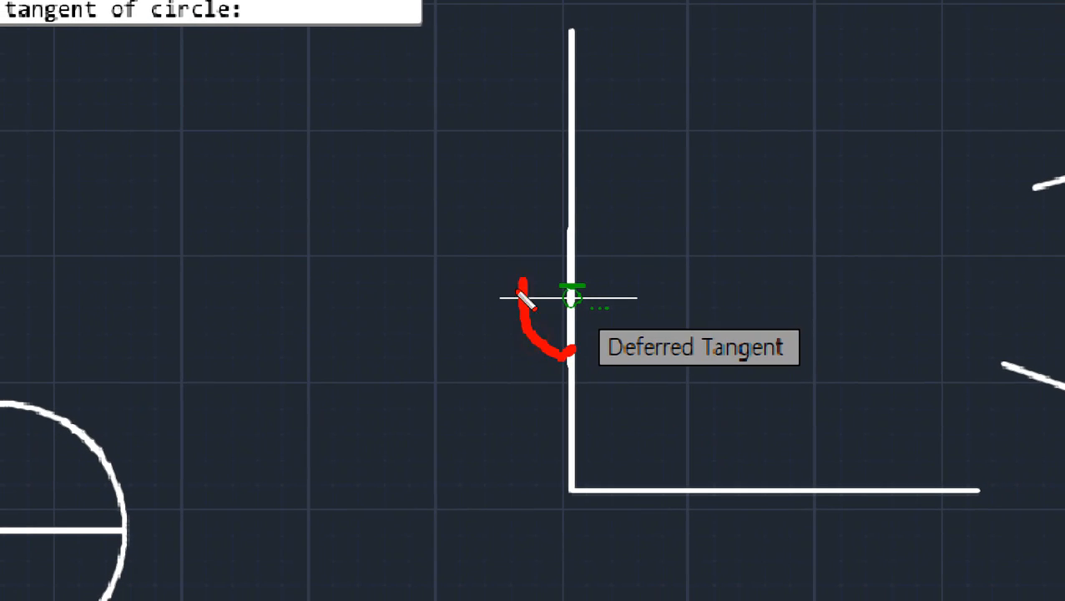
{"action": "mouse_move", "coordinate": [521, 294]}
{"action": "left_mouse_down"}
{"action": "mouse_move", "coordinate": [616, 242]}
{"action": "mouse_move", "coordinate": [580, 349]}
{"action": "mouse_move", "coordinate": [561, 361]}
{"action": "left_mouse_up"}
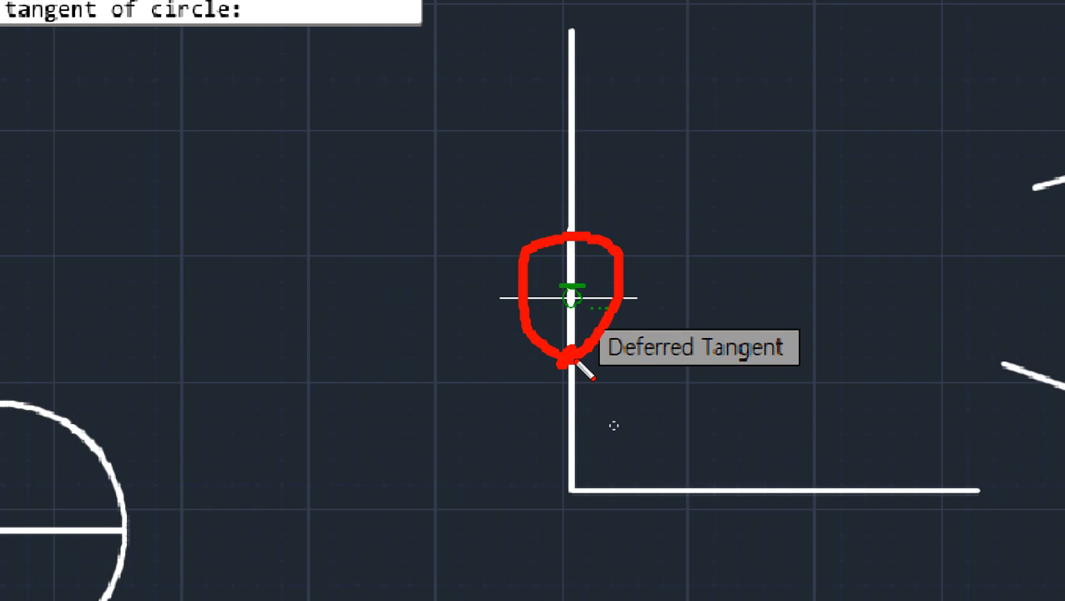
{"action": "left_click_drag", "start_coordinate": [623, 375], "coordinate": [796, 398]}
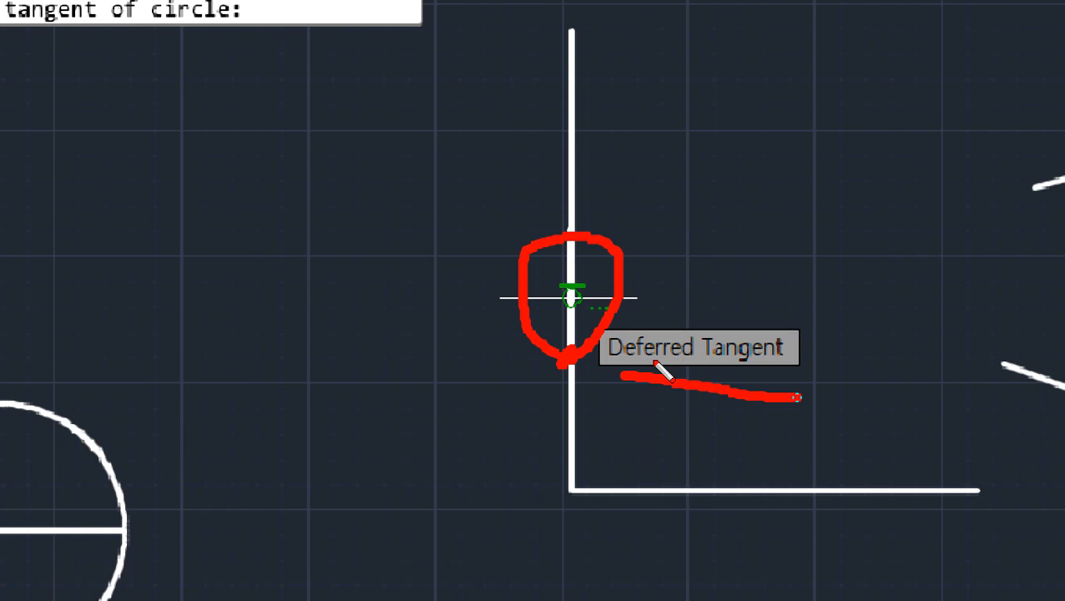
{"action": "scroll", "coordinate": [859, 344], "scroll_direction": "down", "scroll_amount": 3}
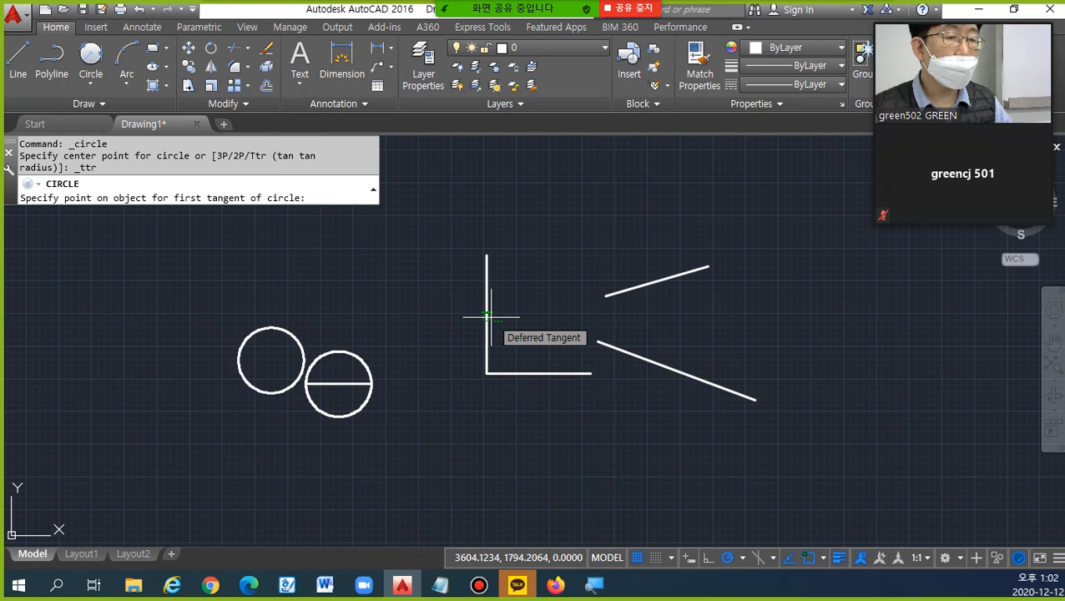
{"action": "left_click", "coordinate": [488, 317]}
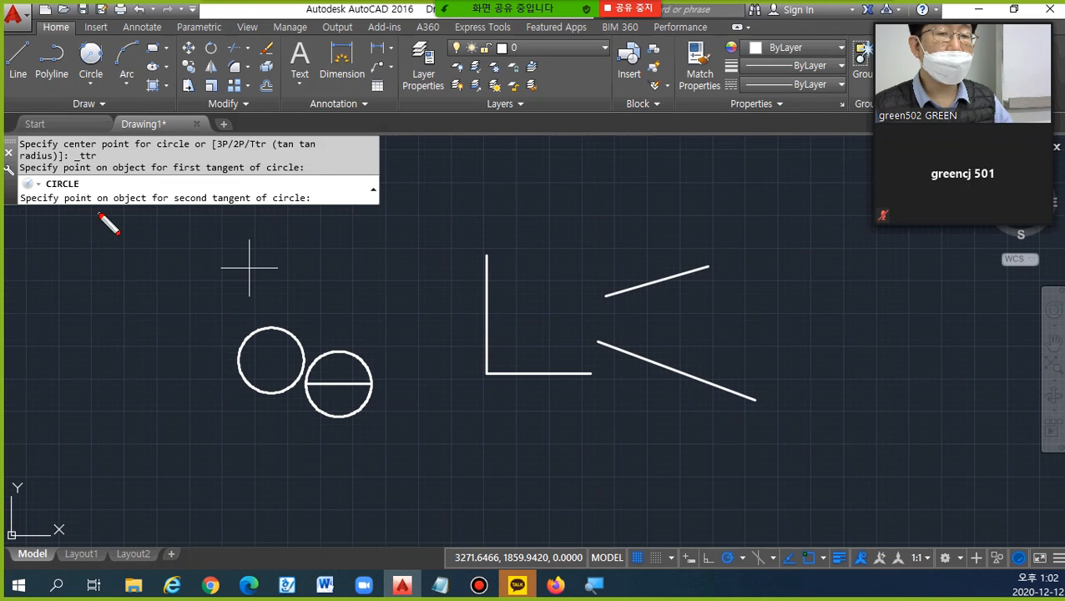
{"action": "left_click_drag", "start_coordinate": [67, 203], "coordinate": [297, 215]}
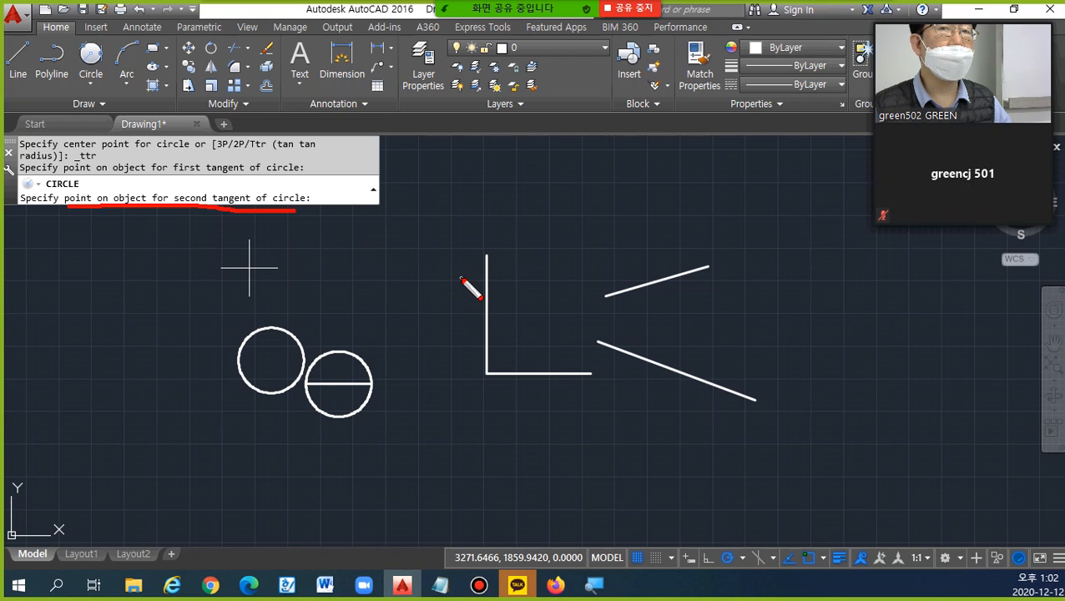
{"action": "key", "text": "Escape"}
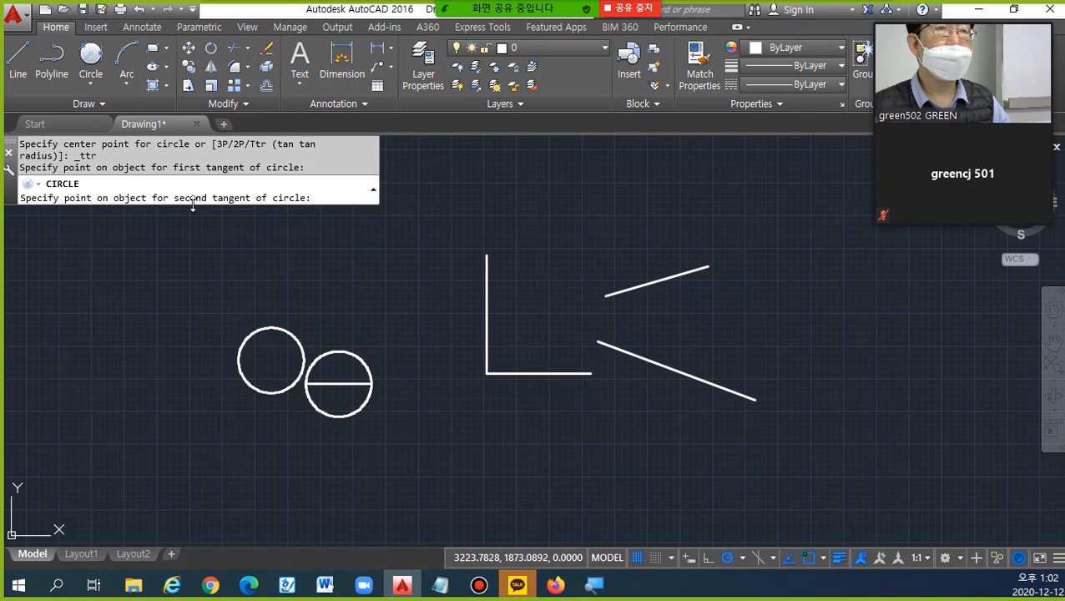
{"action": "left_click", "coordinate": [540, 374]}
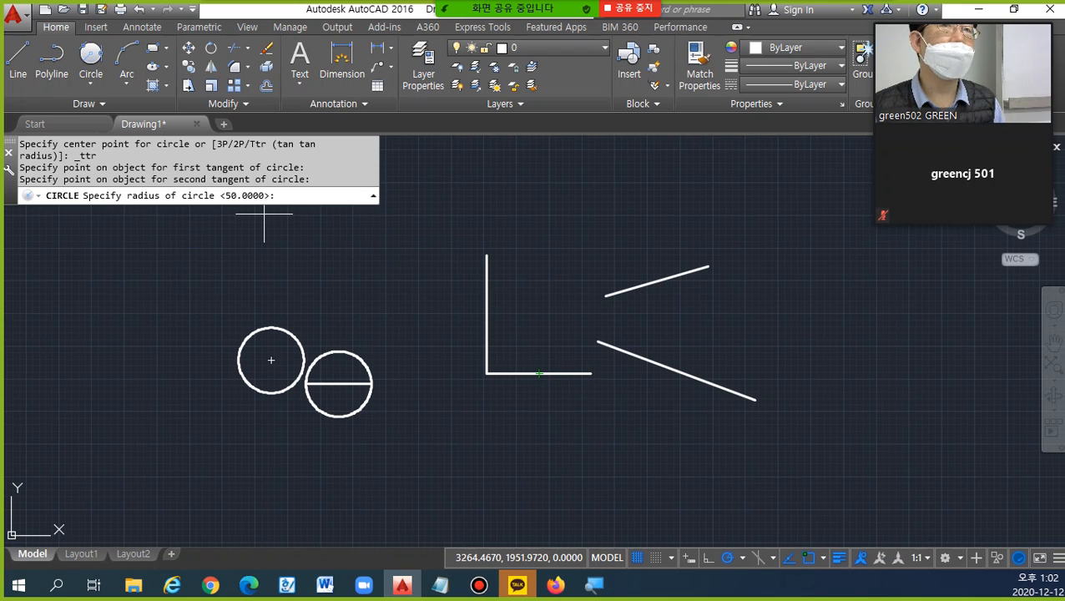
{"action": "key", "text": "Return"}
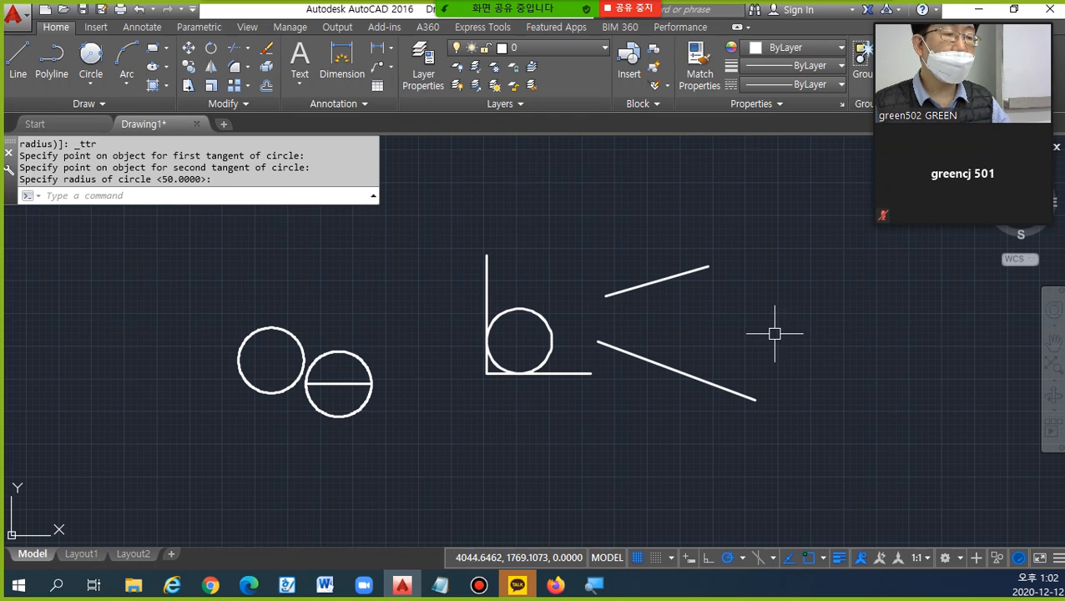
Draw a Tan, Tan, Radius circle tangent to the rising and falling slanted lines with a radius of 50.
{"action": "scroll", "coordinate": [774, 335], "scroll_direction": "up", "scroll_amount": 2}
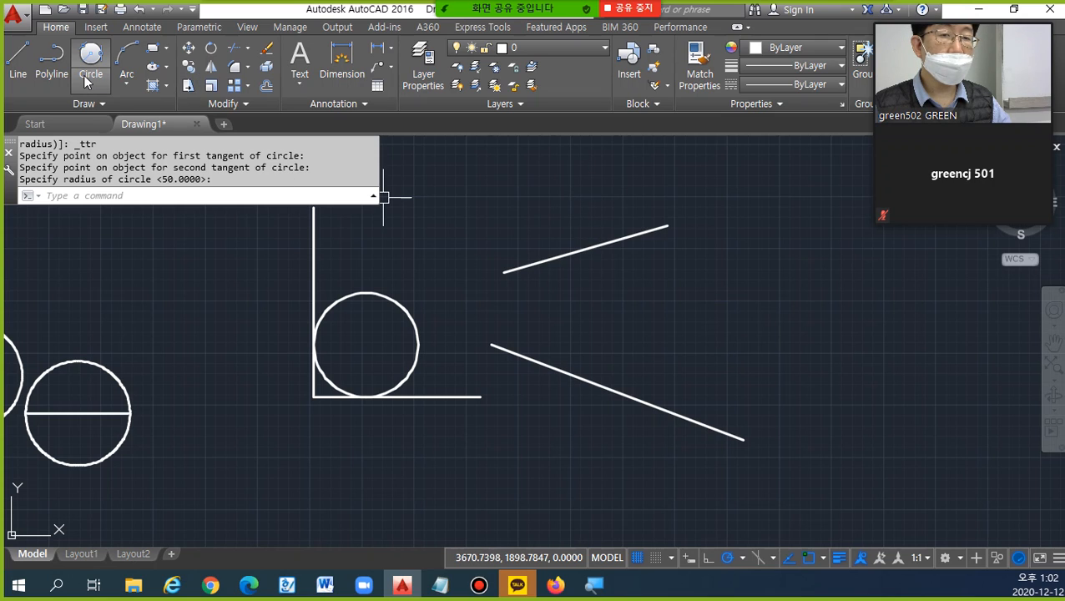
{"action": "left_click", "coordinate": [92, 55]}
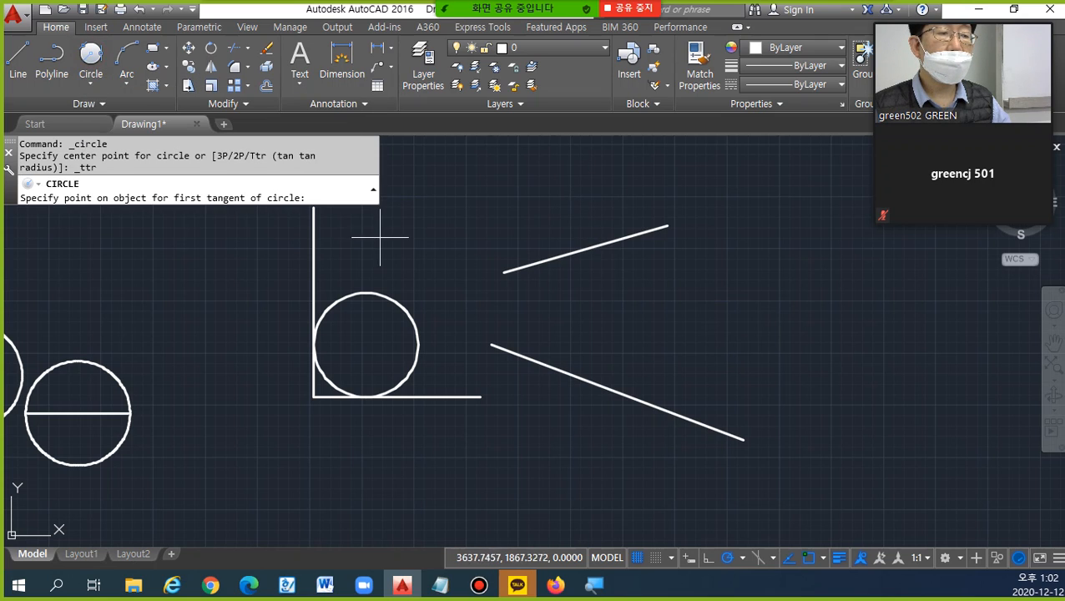
{"action": "left_click", "coordinate": [603, 247]}
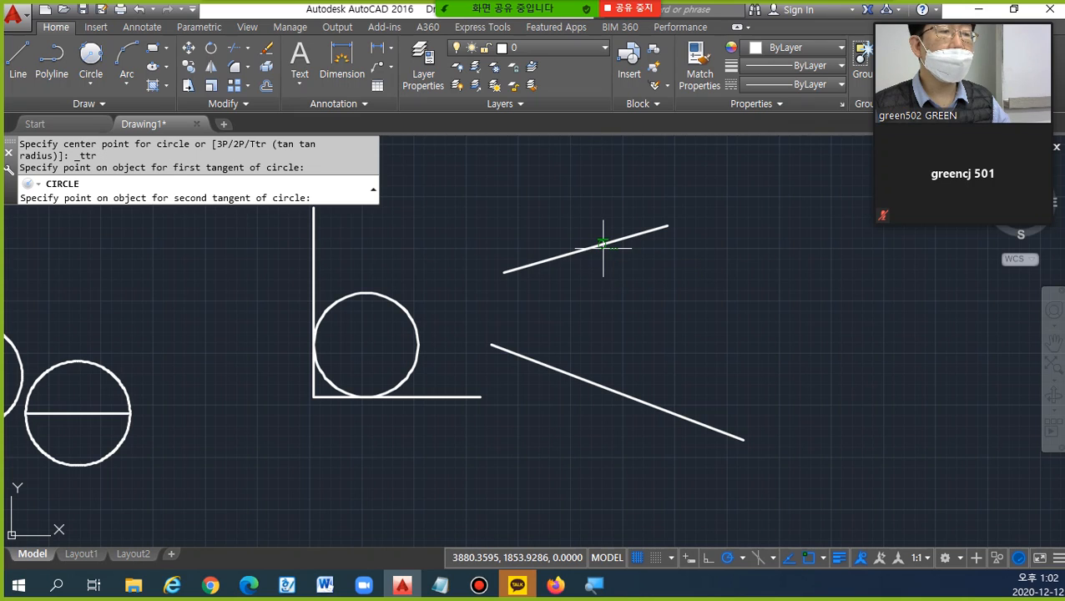
{"action": "left_click", "coordinate": [613, 390]}
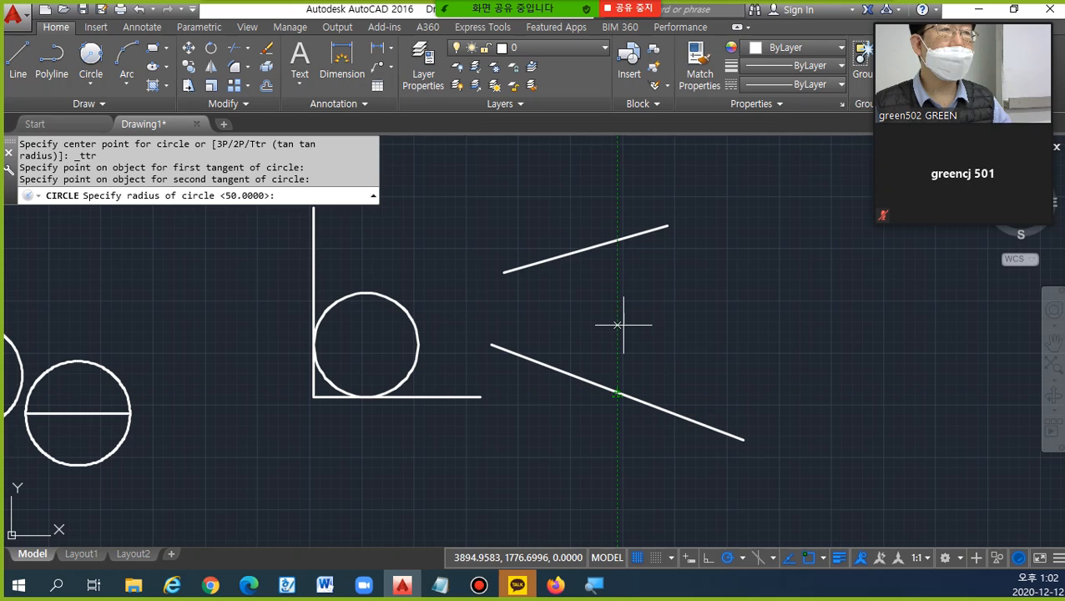
{"action": "type", "text": "5"}
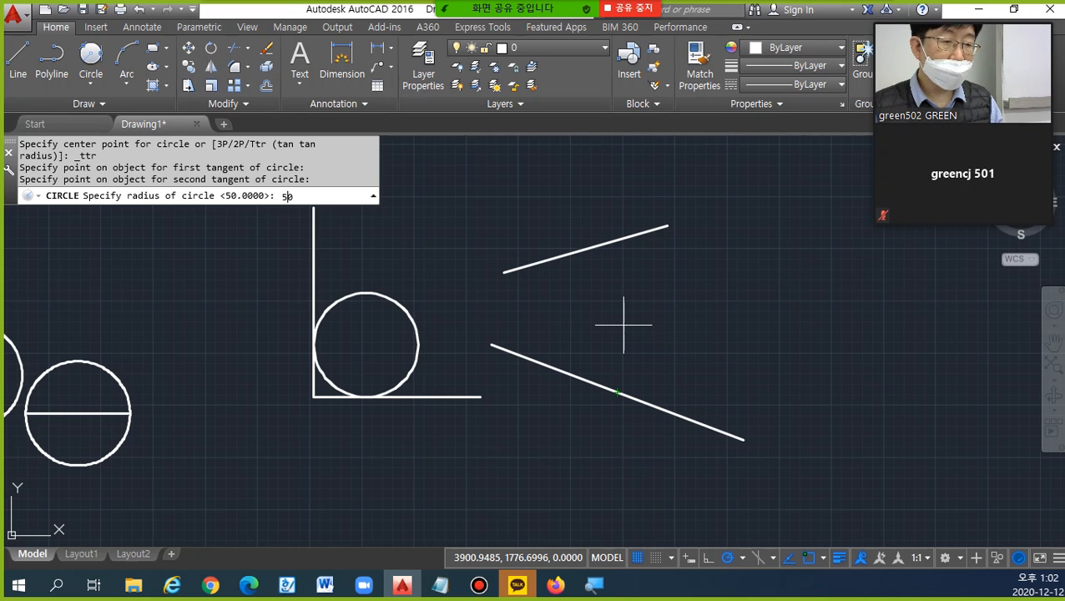
{"action": "type", "text": "0"}
{"action": "key", "text": "Return"}
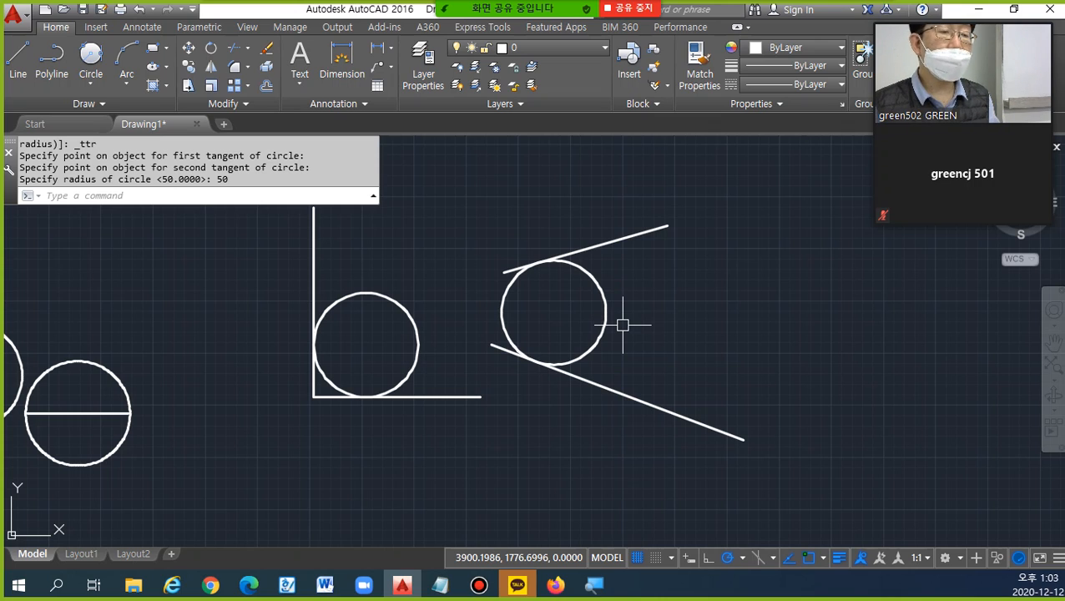
Erase the circle between the slanted lines, and the L-shape together with the circle inside it.
{"action": "left_click", "coordinate": [623, 325]}
{"action": "left_click", "coordinate": [539, 314]}
{"action": "key", "text": "Delete"}
{"action": "left_click", "coordinate": [387, 437]}
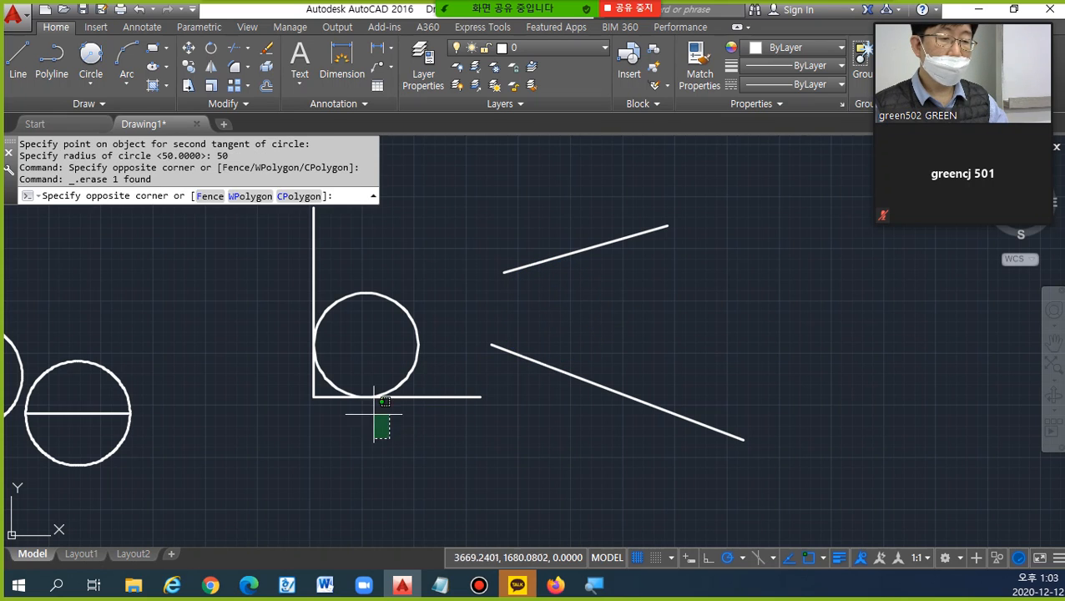
{"action": "left_click", "coordinate": [306, 359]}
{"action": "key", "text": "Delete"}
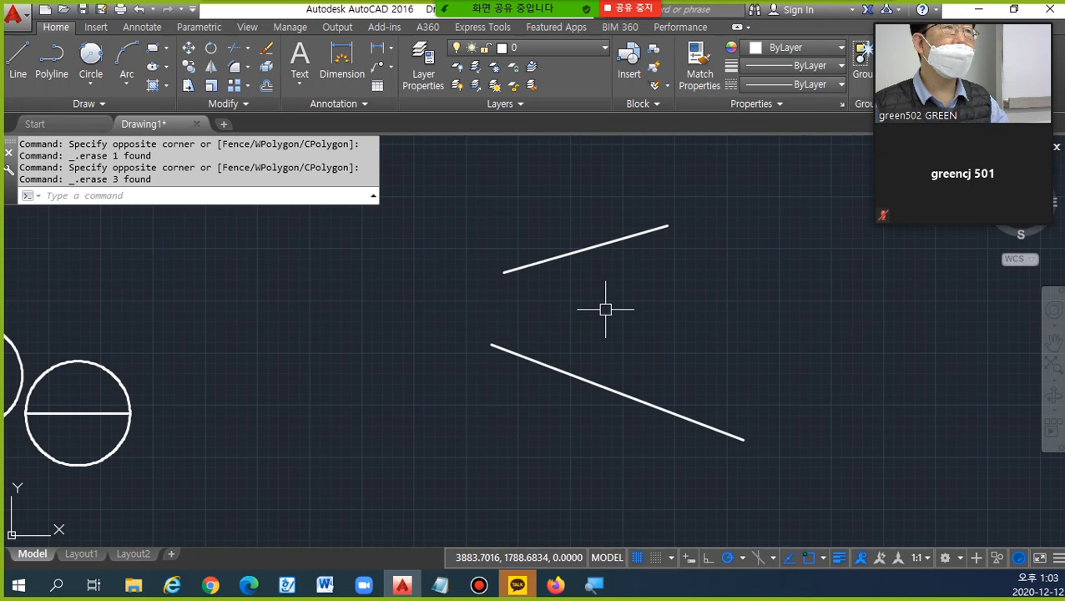
Draw a Tan, Tan, Radius circle of radius 200, picking the rising slanted line first and the falling one near its middle second.
{"action": "scroll", "coordinate": [612, 305], "scroll_direction": "down", "scroll_amount": 2}
{"action": "middle_click_drag", "start_coordinate": [612, 305], "coordinate": [602, 360]}
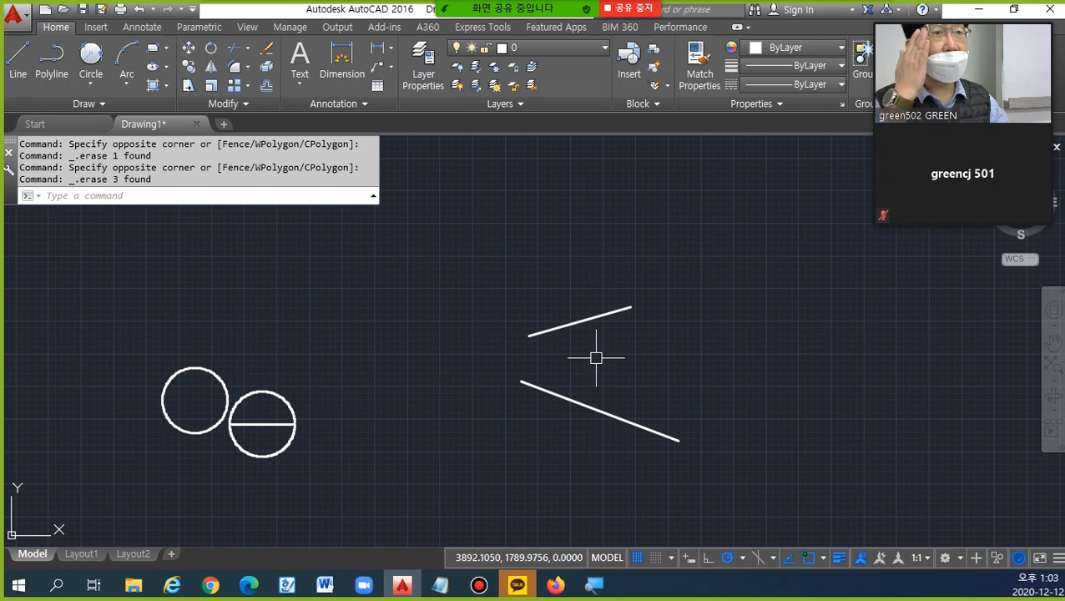
{"action": "left_click", "coordinate": [91, 54]}
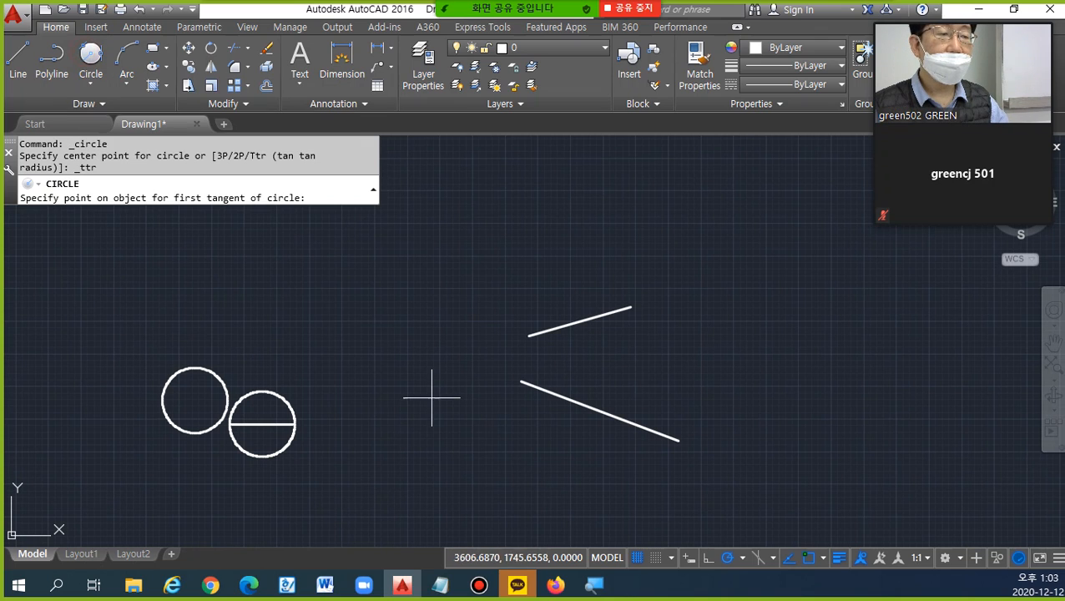
{"action": "left_click", "coordinate": [595, 313]}
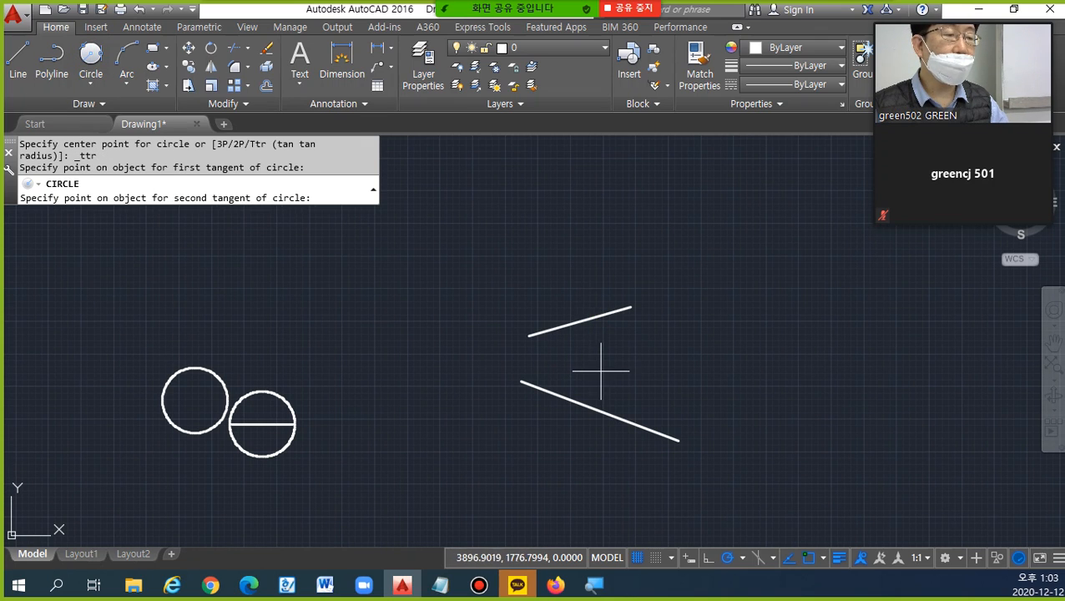
{"action": "left_click", "coordinate": [599, 412]}
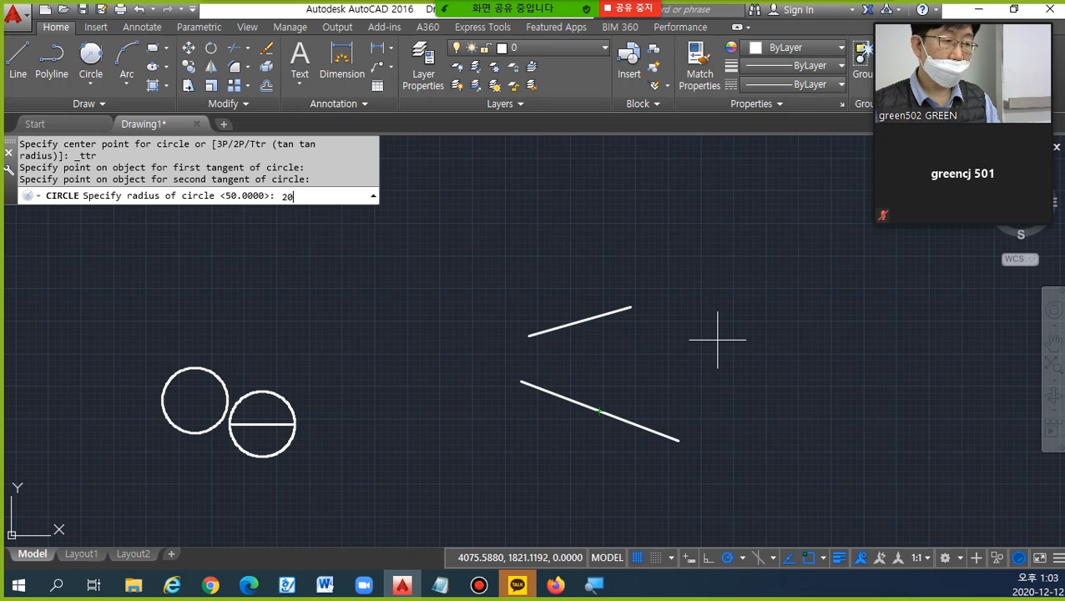
{"action": "key", "text": "Return"}
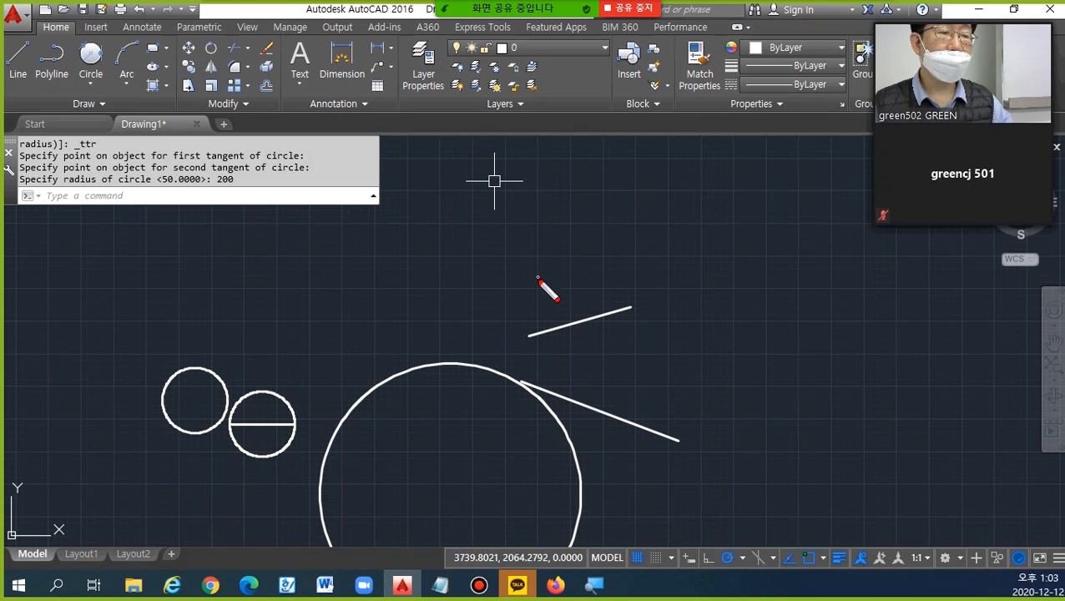
{"action": "left_click_drag", "start_coordinate": [527, 337], "coordinate": [349, 389]}
{"action": "left_click_drag", "start_coordinate": [526, 382], "coordinate": [384, 320]}
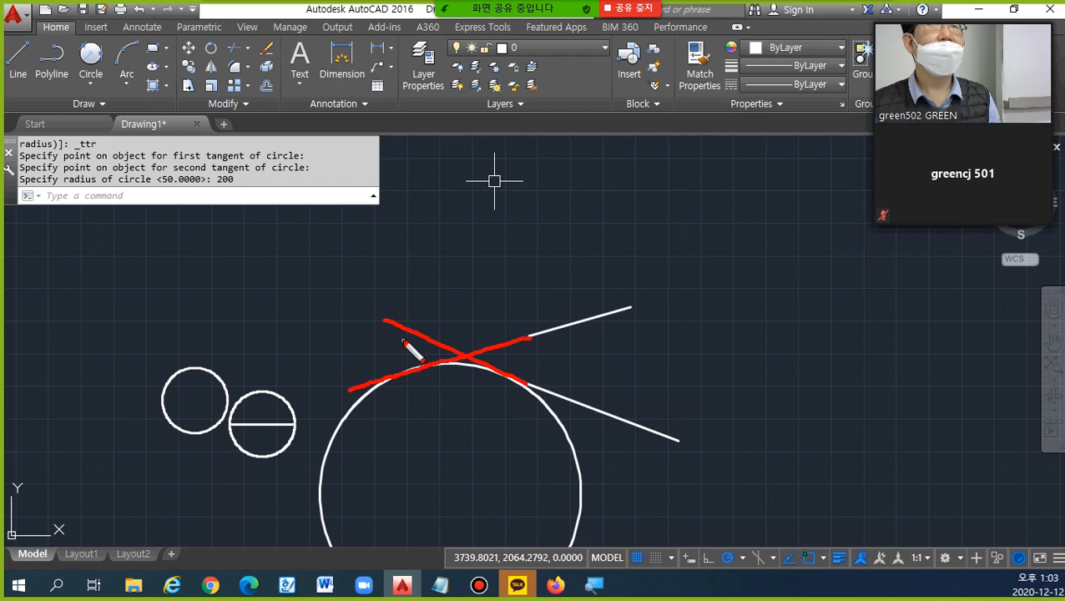
Draw another Tan, Tan, Radius circle of radius 200, picking the falling line toward its east end and the rising line near its west end.
{"action": "type", "text": "c"}
{"action": "key", "text": "Return"}
{"action": "type", "text": "t"}
{"action": "key", "text": "Return"}
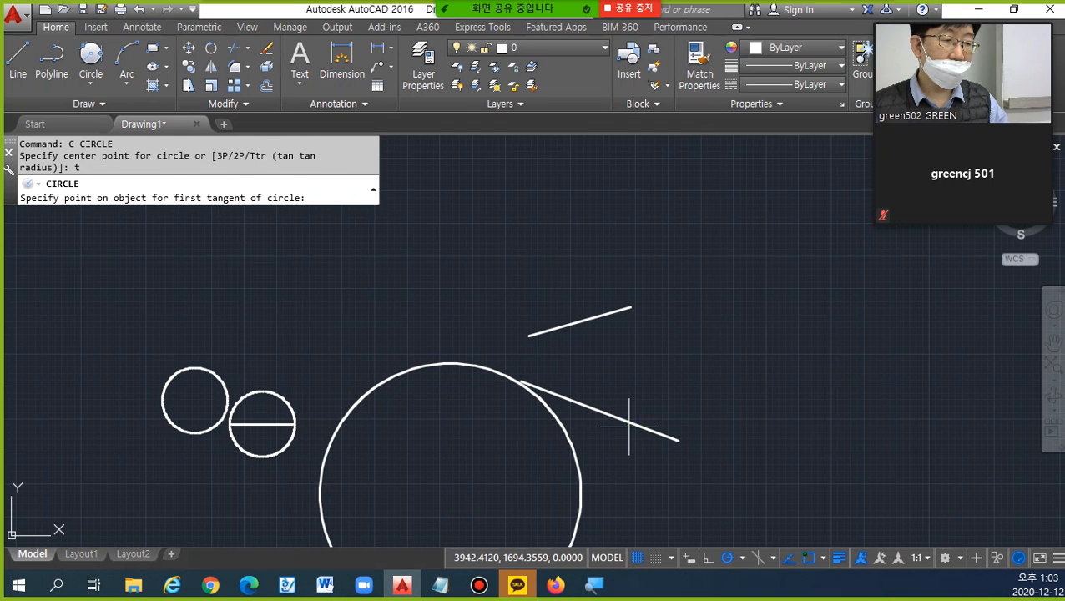
{"action": "left_click", "coordinate": [625, 422]}
{"action": "left_click", "coordinate": [553, 330]}
{"action": "key", "text": "Return"}
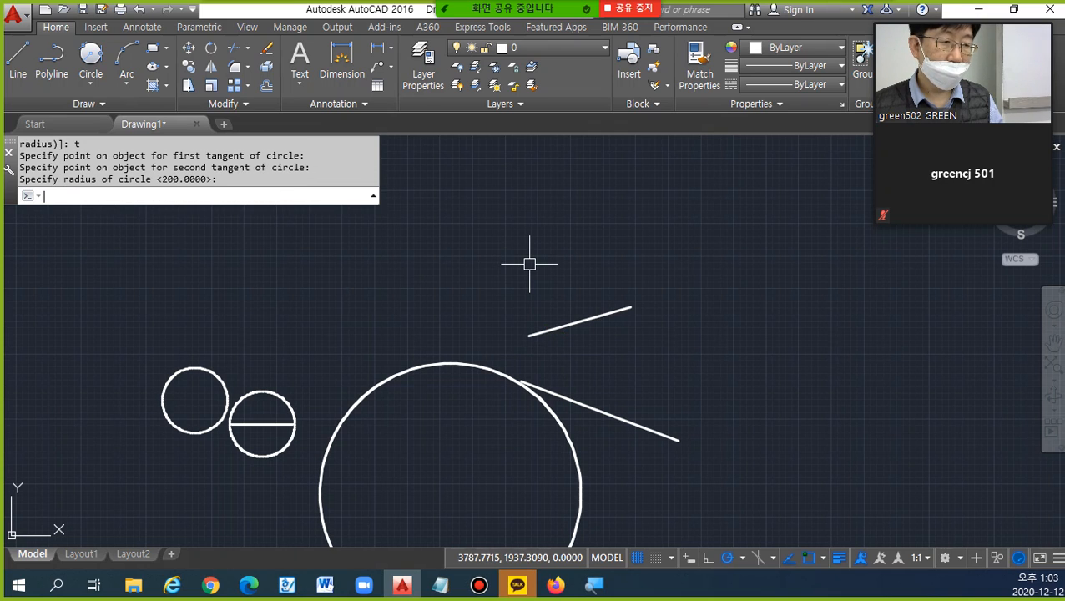
Add a radius 200 Tan, Tan, Radius circle, picking the falling line near its west end and the rising line near its east end.
{"action": "key", "text": "Return"}
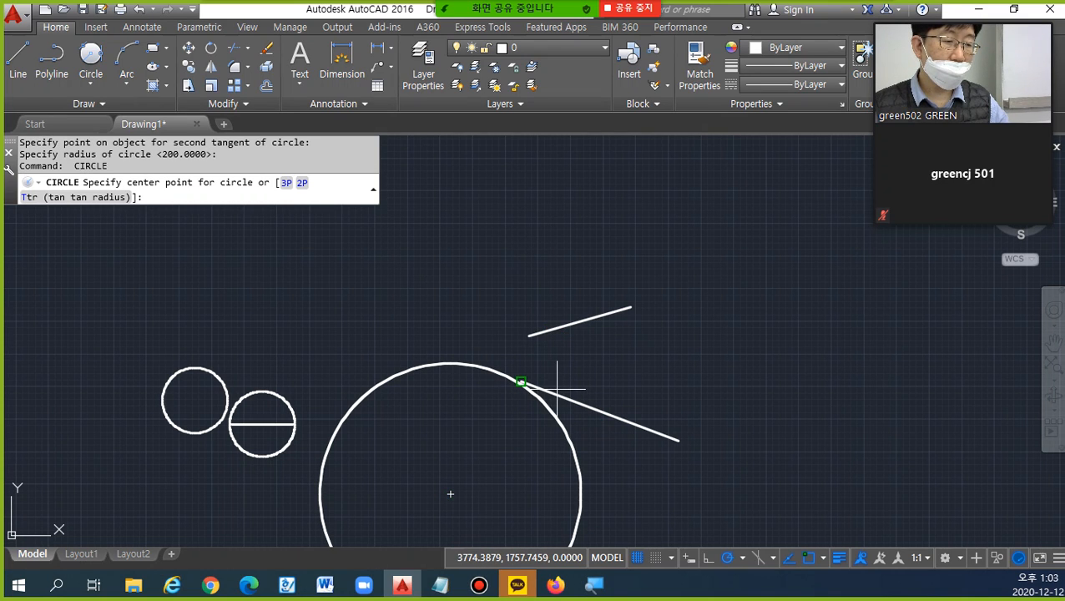
{"action": "type", "text": "t"}
{"action": "key", "text": "Return"}
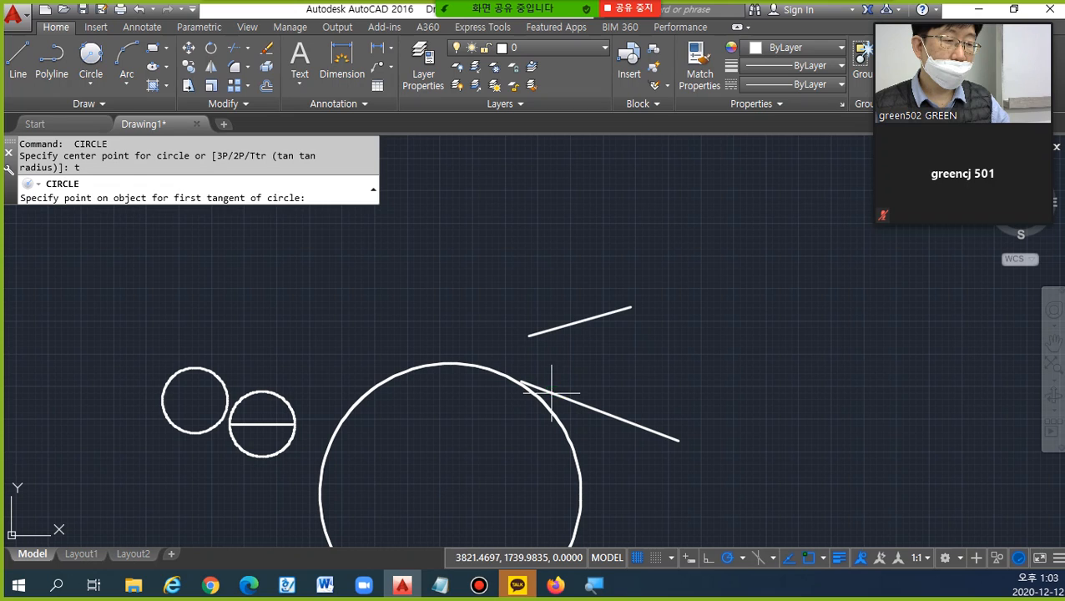
{"action": "left_click", "coordinate": [553, 391]}
{"action": "left_click", "coordinate": [619, 310]}
{"action": "key", "text": "Return"}
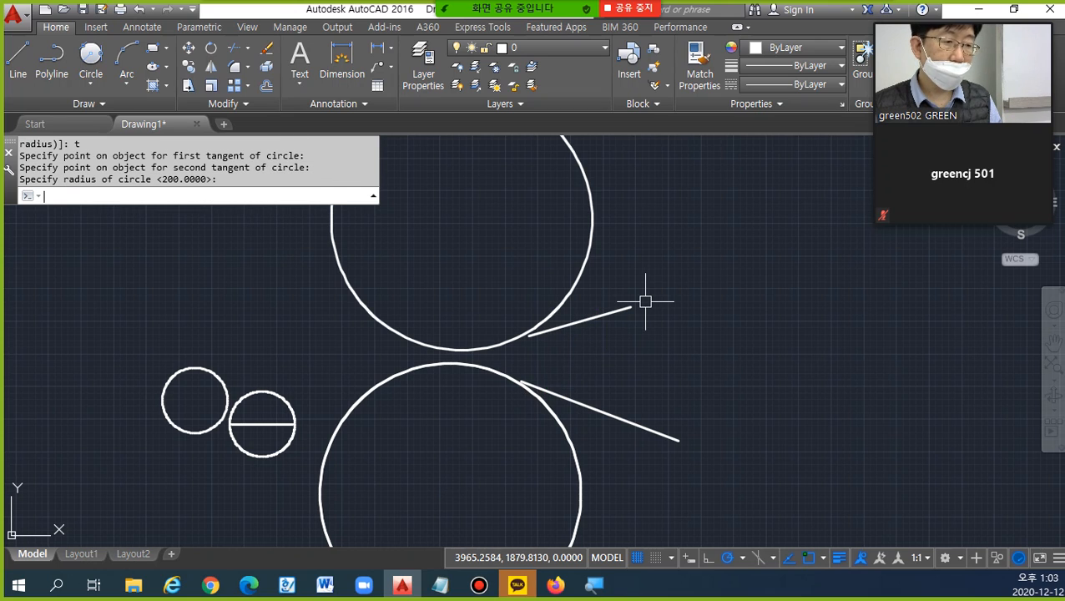
Draw a Tan, Tan, Radius circle of radius 200, picking the rising line at its east end first and the falling line second.
{"action": "key", "text": "Return"}
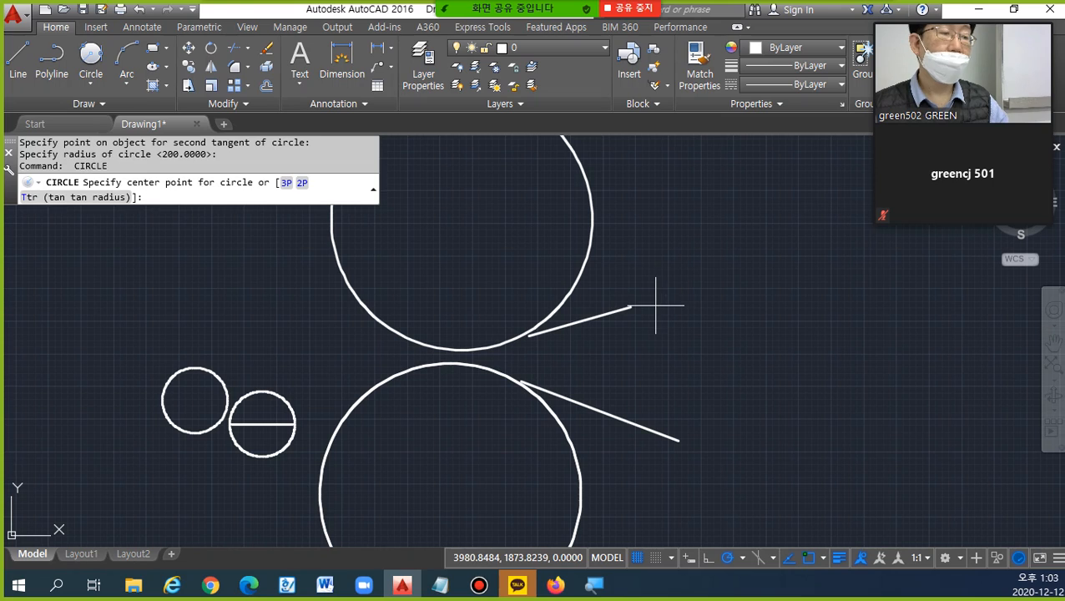
{"action": "type", "text": "t"}
{"action": "key", "text": "Return"}
{"action": "left_click", "coordinate": [625, 308]}
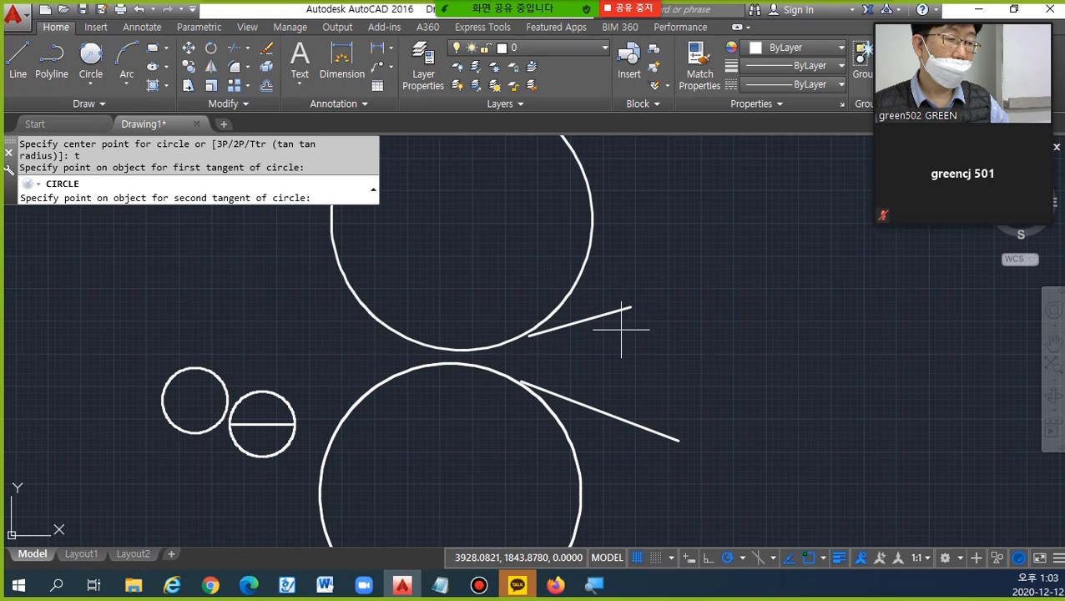
{"action": "left_click", "coordinate": [626, 420]}
{"action": "key", "text": "Return"}
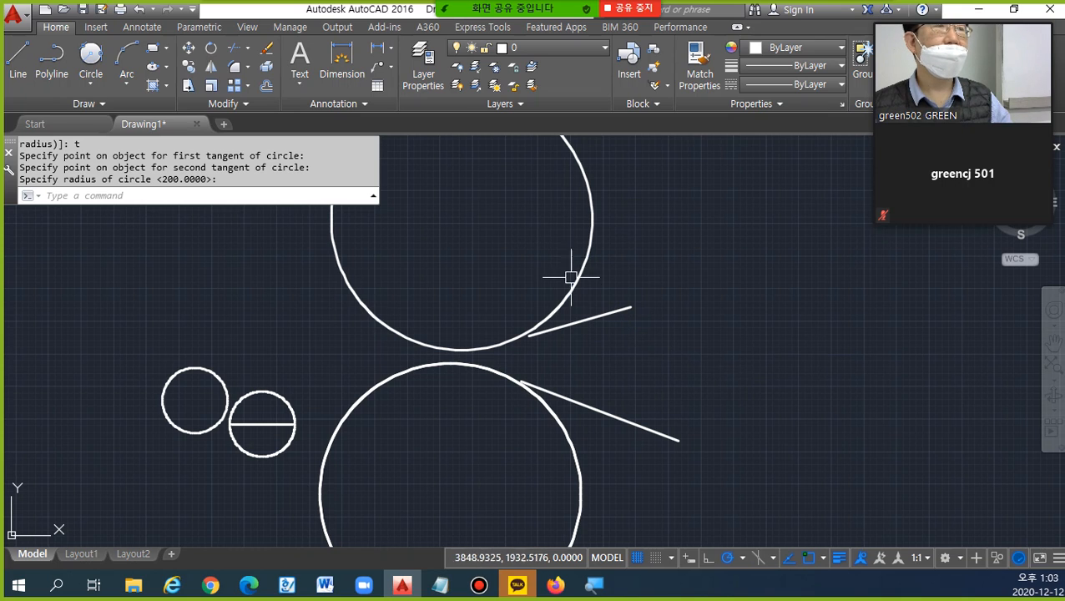
{"action": "left_click_drag", "start_coordinate": [561, 334], "coordinate": [299, 404]}
{"action": "left_click_drag", "start_coordinate": [545, 389], "coordinate": [287, 278]}
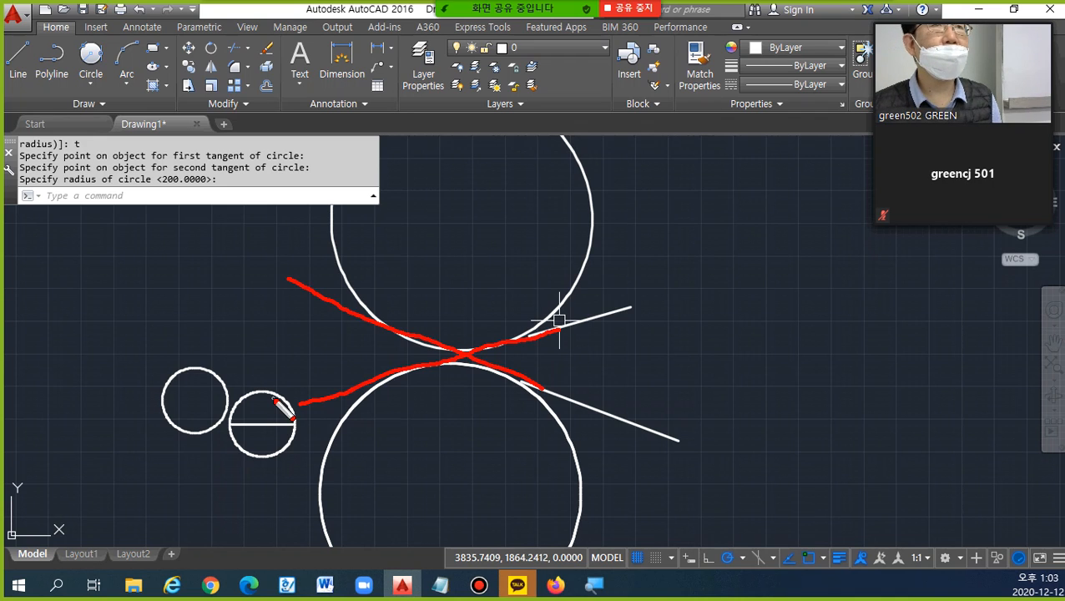
{"action": "key", "text": "e"}
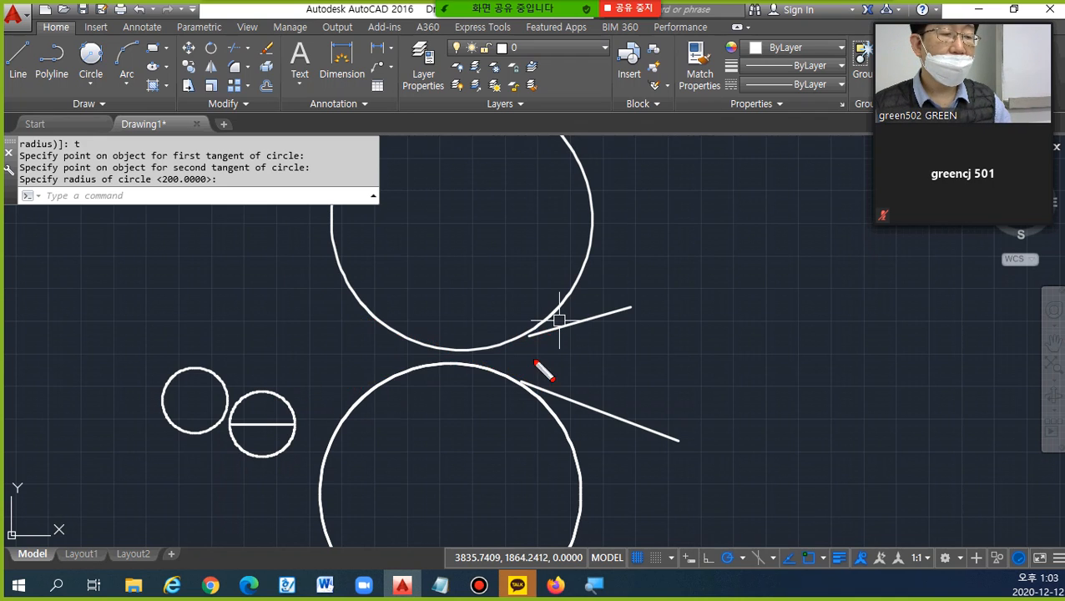
{"action": "mouse_move", "coordinate": [465, 395]}
{"action": "left_mouse_down"}
{"action": "mouse_move", "coordinate": [465, 321]}
{"action": "mouse_move", "coordinate": [469, 391]}
{"action": "mouse_move", "coordinate": [455, 322]}
{"action": "mouse_move", "coordinate": [422, 392]}
{"action": "mouse_move", "coordinate": [476, 374]}
{"action": "left_mouse_up"}
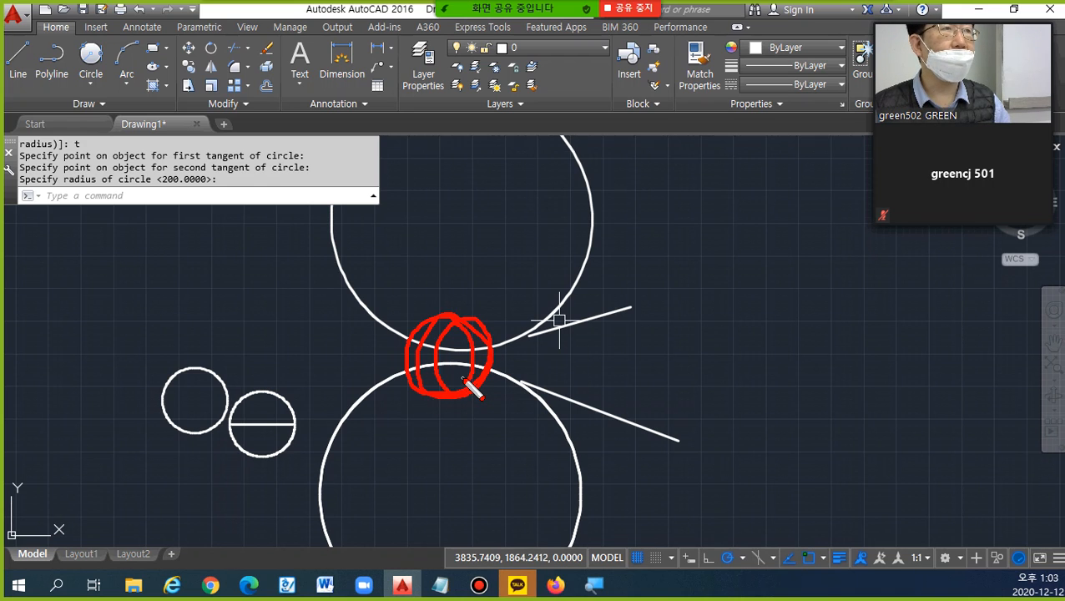
{"action": "key", "text": "e"}
{"action": "scroll", "coordinate": [541, 392], "scroll_direction": "up", "scroll_amount": 5}
{"action": "middle_click_drag", "start_coordinate": [525, 384], "coordinate": [637, 435]}
{"action": "mouse_move", "coordinate": [648, 435]}
{"action": "left_mouse_down"}
{"action": "mouse_move", "coordinate": [416, 361]}
{"action": "mouse_move", "coordinate": [297, 297]}
{"action": "left_mouse_up"}
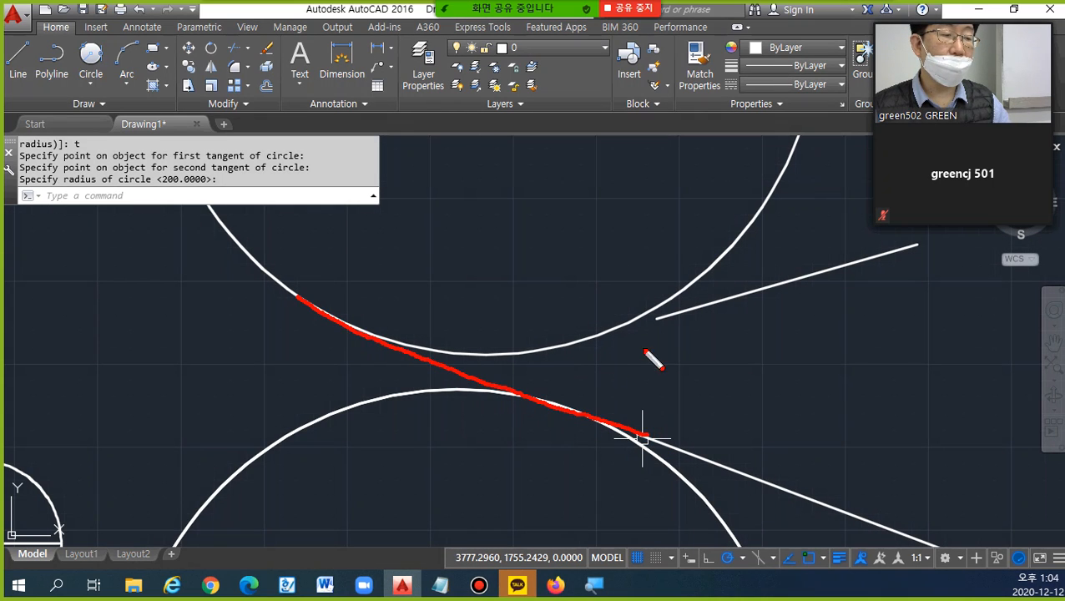
{"action": "left_click_drag", "start_coordinate": [655, 319], "coordinate": [291, 435]}
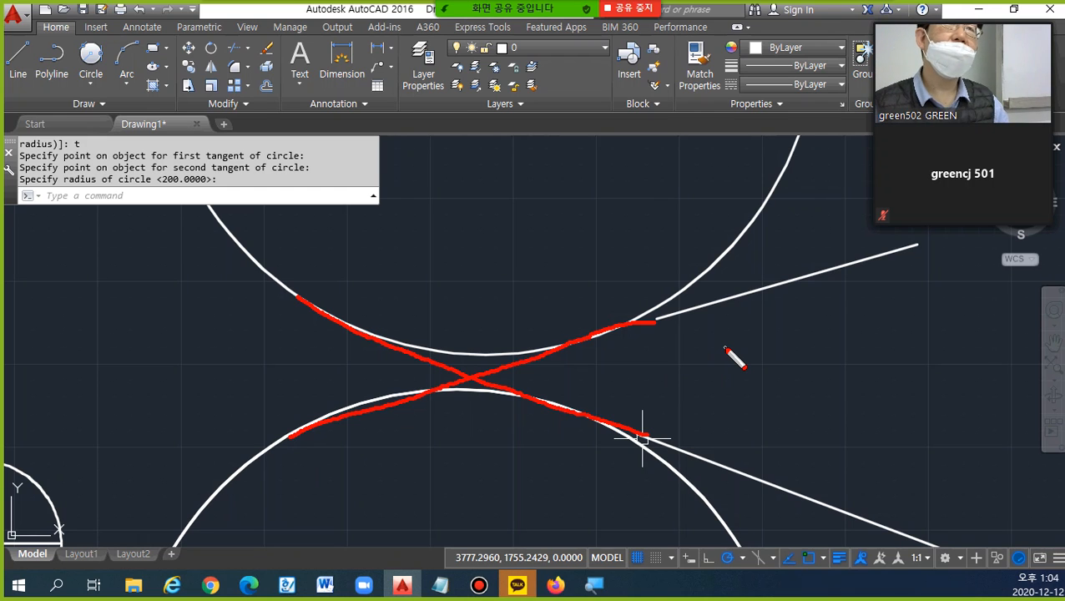
Erase the large tangent circles, along with the two slanted lines and the remaining small circles with their diameter line.
{"action": "scroll", "coordinate": [613, 325], "scroll_direction": "down", "scroll_amount": 4}
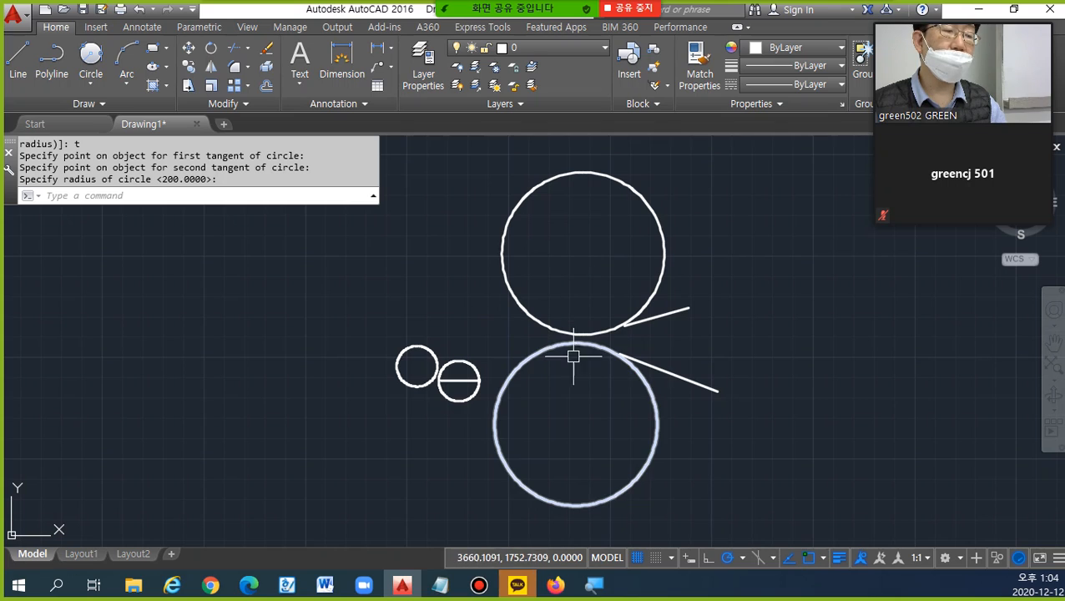
{"action": "left_click_drag", "start_coordinate": [573, 369], "coordinate": [542, 311]}
{"action": "key", "text": "e"}
{"action": "key", "text": "Return"}
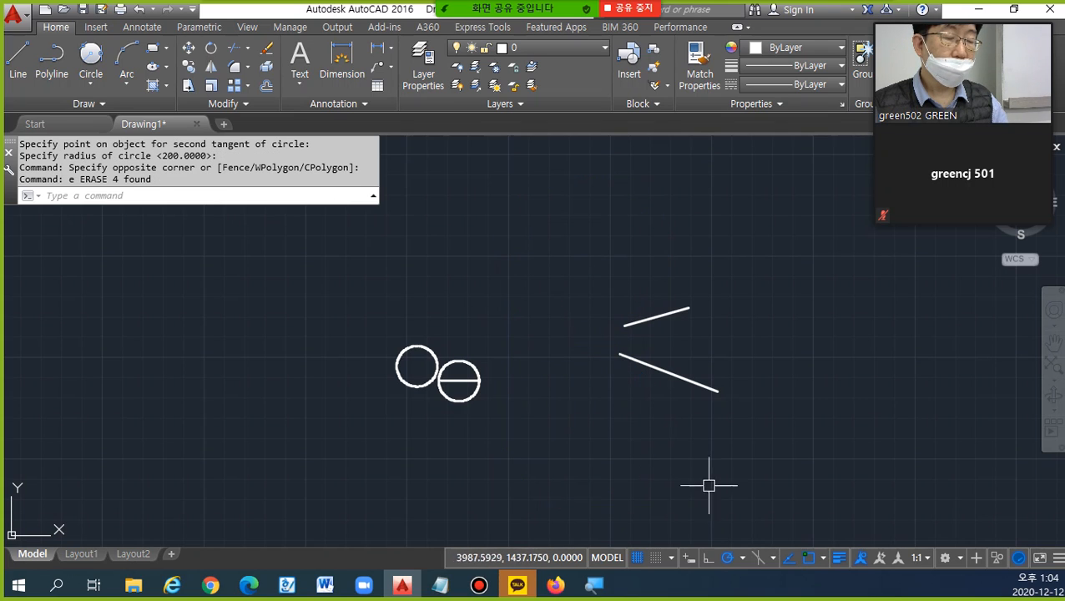
{"action": "left_click", "coordinate": [738, 481]}
{"action": "left_click", "coordinate": [385, 274]}
{"action": "key", "text": "e"}
{"action": "key", "text": "Return"}
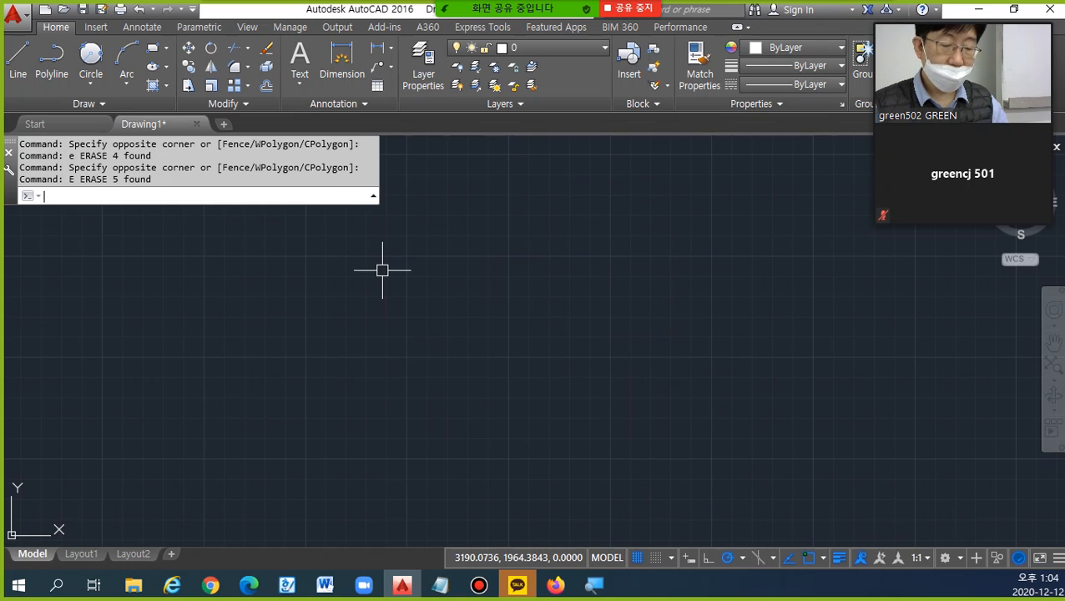
{"action": "key", "text": "c"}
{"action": "key", "text": "Return"}
{"action": "type", "text": "c"}
{"action": "key", "text": "Return"}
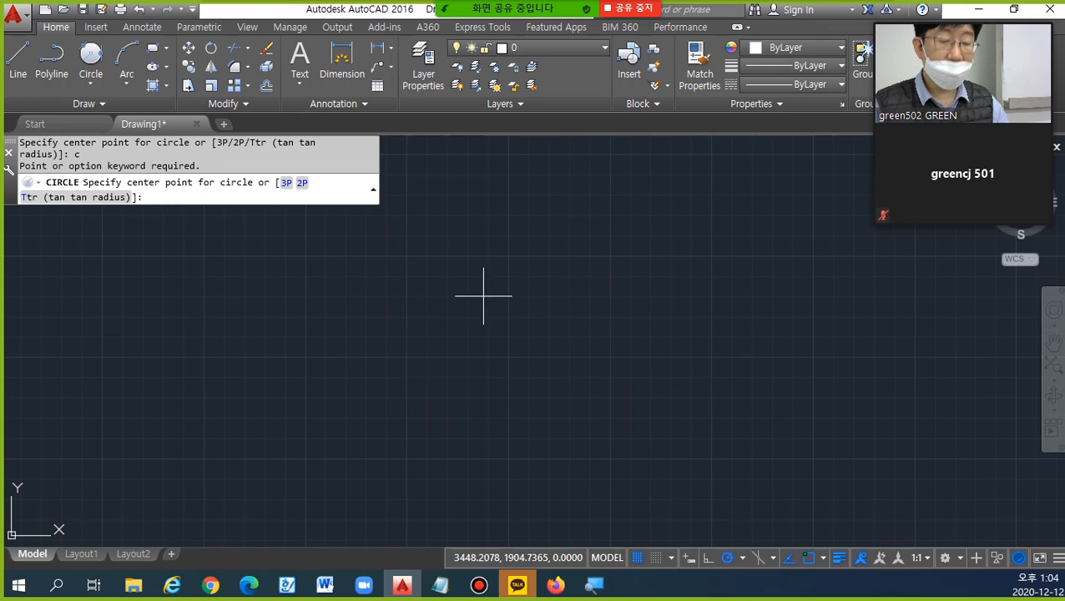
{"action": "left_click", "coordinate": [355, 392]}
{"action": "key", "text": "Escape"}
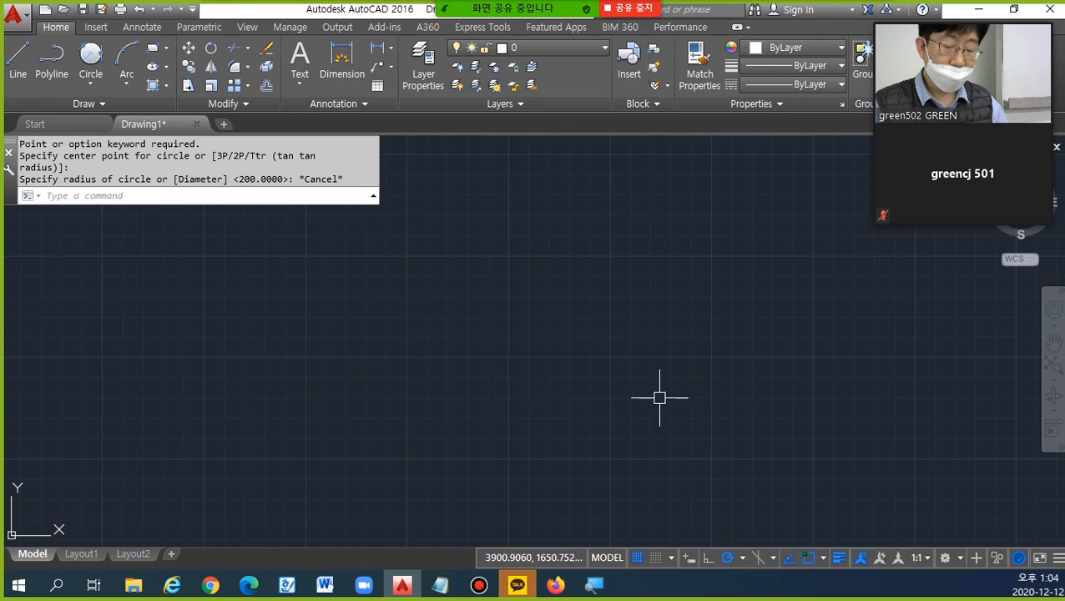
Draw a horizontal line 100 units long in the empty drawing.
{"action": "key", "text": "l"}
{"action": "key", "text": "Return"}
{"action": "left_click", "coordinate": [299, 391]}
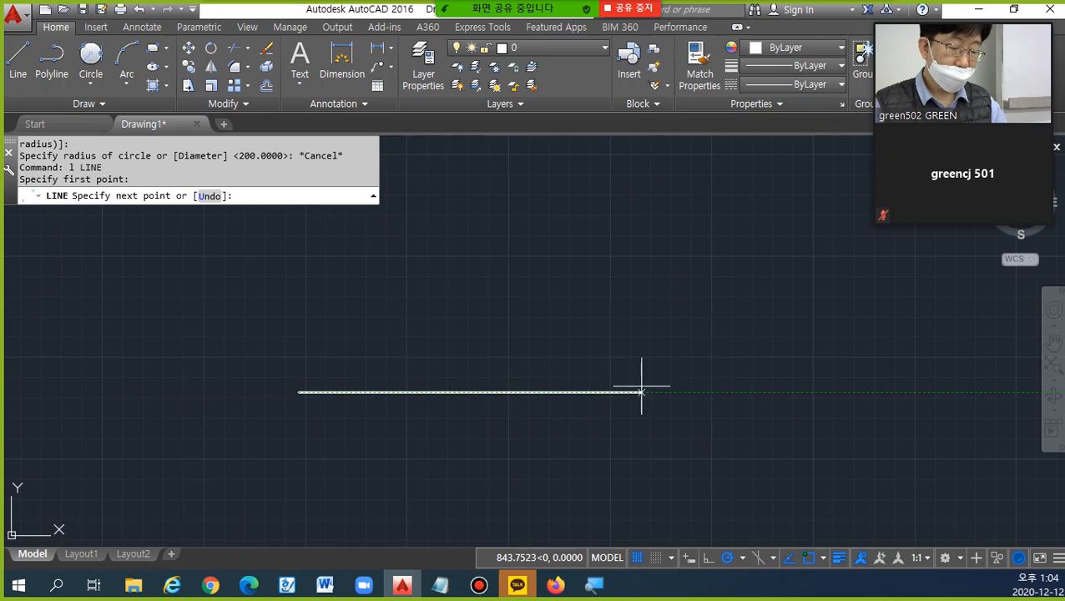
{"action": "type", "text": "100"}
{"action": "key", "text": "Return"}
{"action": "key", "text": "Return"}
Draw a circle of radius 50 centred above the horizontal line, clear of it.
{"action": "scroll", "coordinate": [333, 380], "scroll_direction": "up", "scroll_amount": 2}
{"action": "type", "text": "c"}
{"action": "key", "text": "Return"}
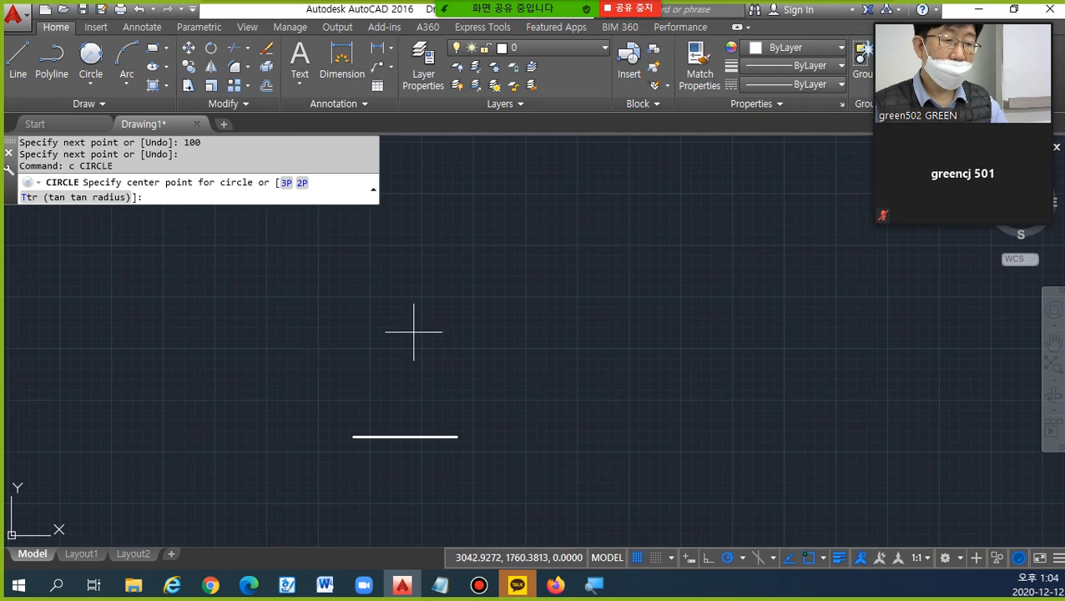
{"action": "left_click", "coordinate": [409, 321]}
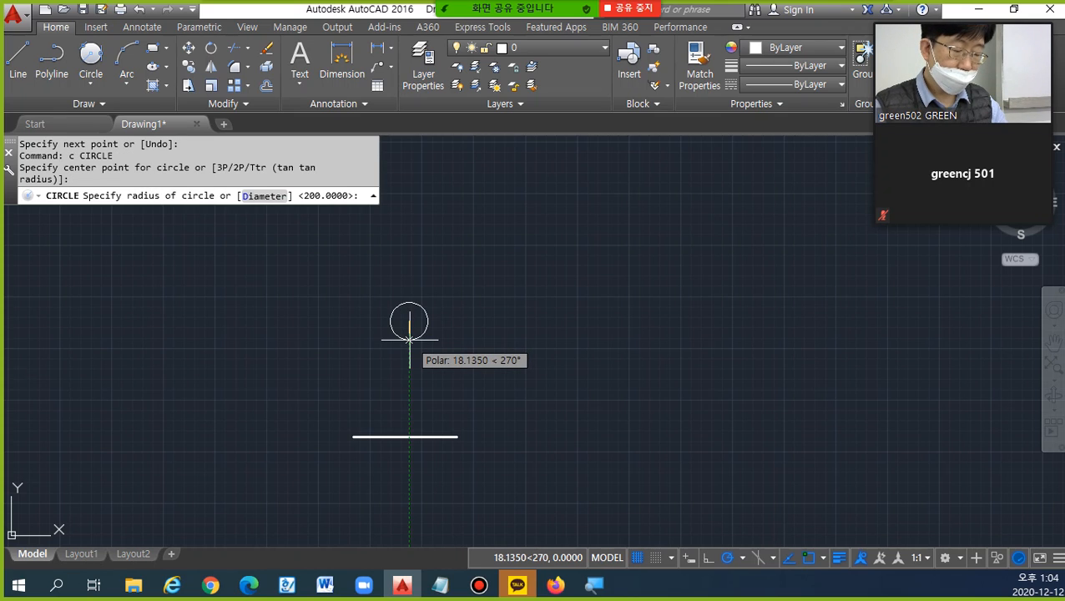
{"action": "type", "text": "50"}
{"action": "key", "text": "Return"}
{"action": "scroll", "coordinate": [415, 380], "scroll_direction": "up", "scroll_amount": 2}
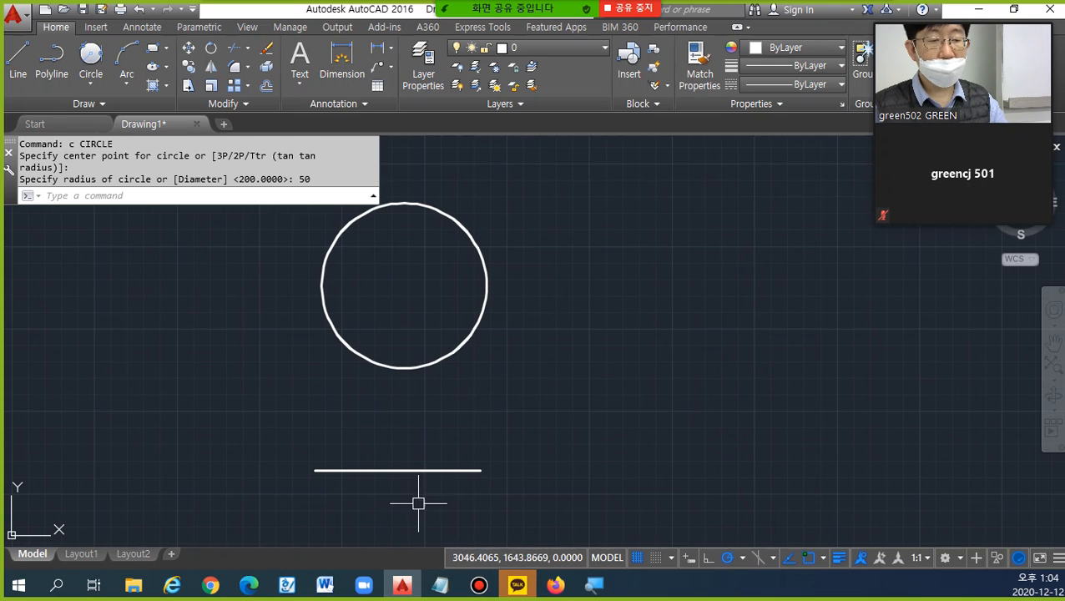
Stretch both ends of the horizontal line outward so it extends well past the circle on either side.
{"action": "left_click", "coordinate": [417, 471]}
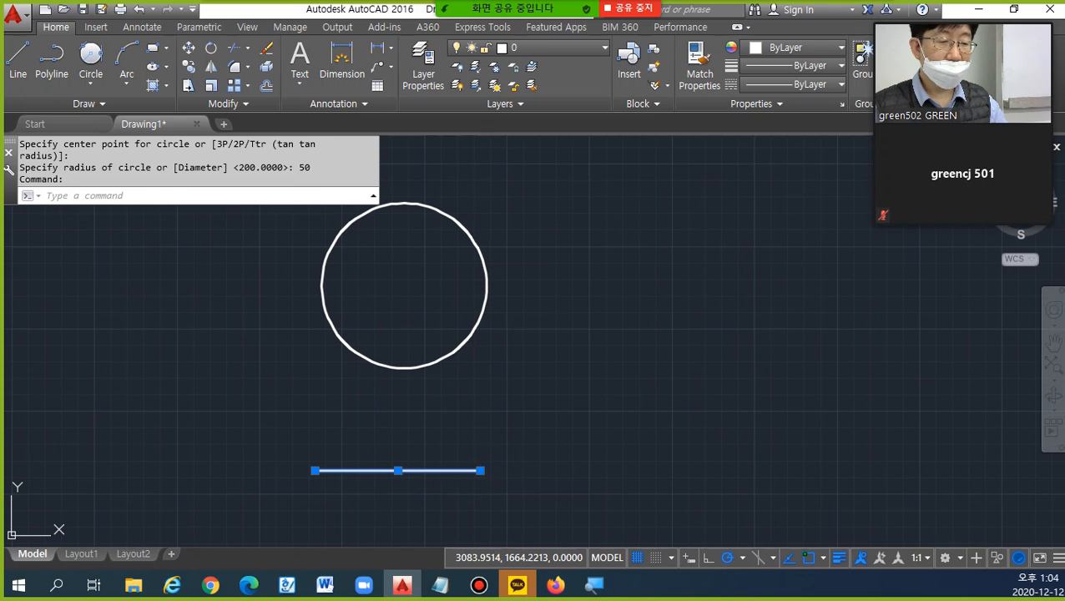
{"action": "left_click", "coordinate": [480, 470]}
{"action": "left_click", "coordinate": [735, 471]}
{"action": "left_click", "coordinate": [315, 471]}
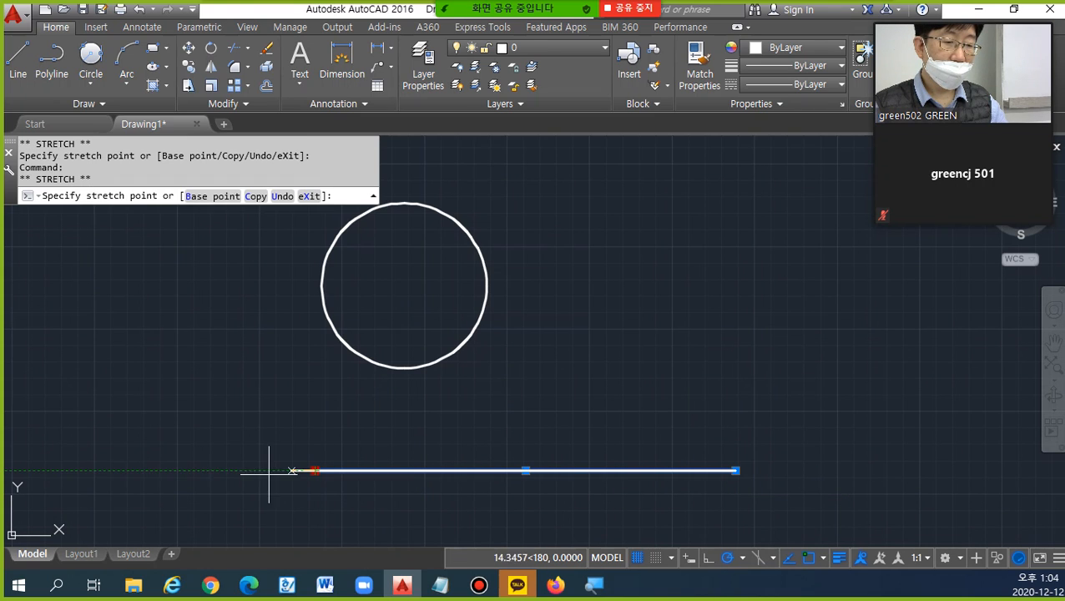
{"action": "left_click", "coordinate": [102, 470]}
{"action": "key", "text": "Escape"}
Move the circle about 40 units straight down toward the horizontal line, leaving a small gap.
{"action": "type", "text": "m"}
{"action": "key", "text": "Return"}
{"action": "left_click", "coordinate": [454, 357]}
{"action": "key", "text": "Return"}
{"action": "left_click", "coordinate": [594, 330]}
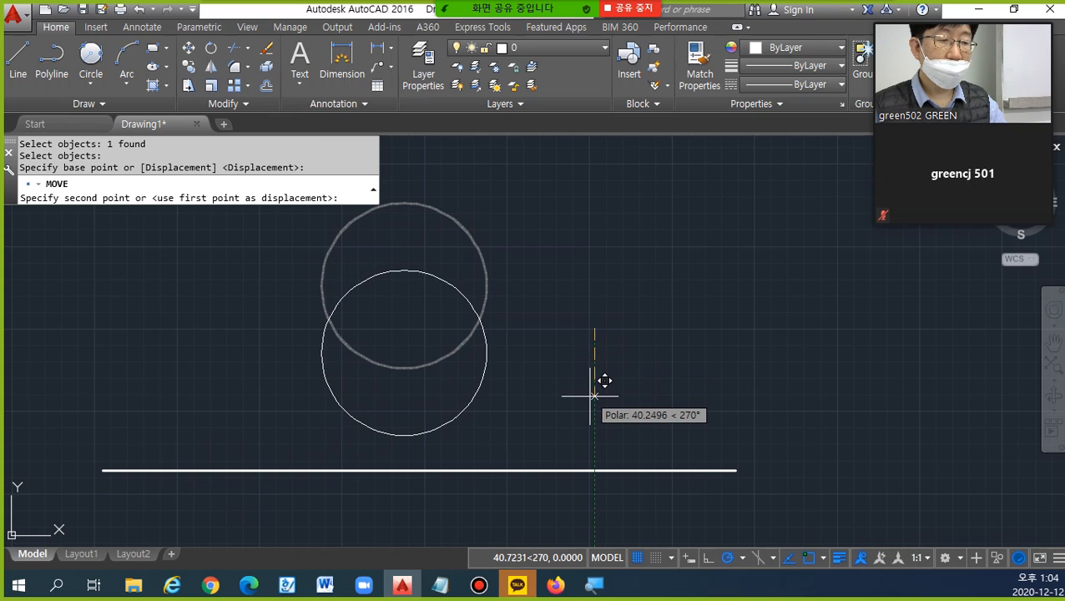
{"action": "left_click", "coordinate": [596, 391]}
{"action": "scroll", "coordinate": [477, 425], "scroll_direction": "up", "scroll_amount": 4}
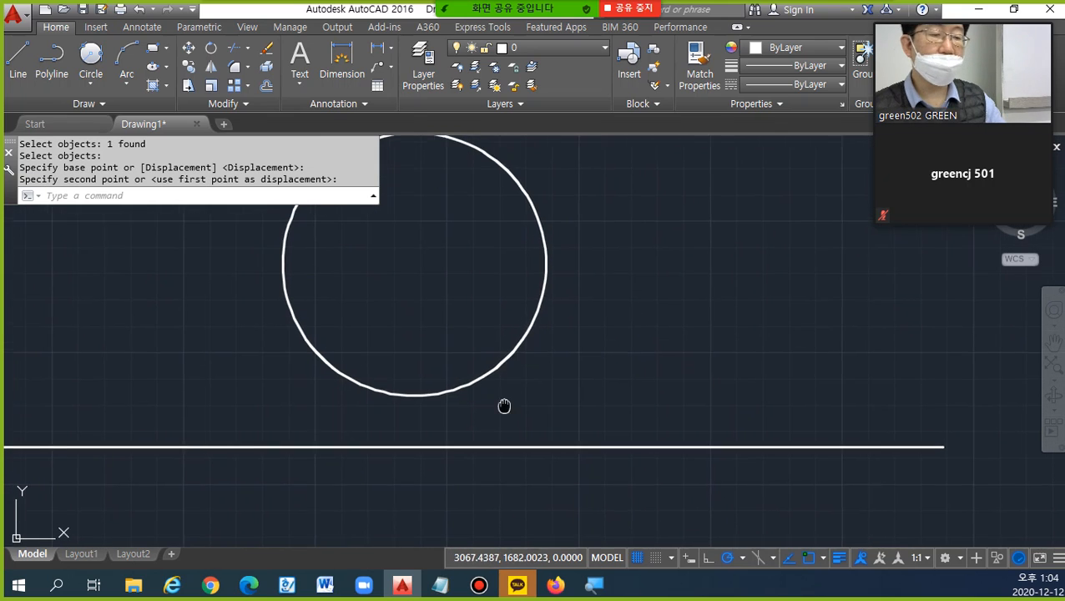
{"action": "middle_click_drag", "start_coordinate": [485, 394], "coordinate": [510, 406]}
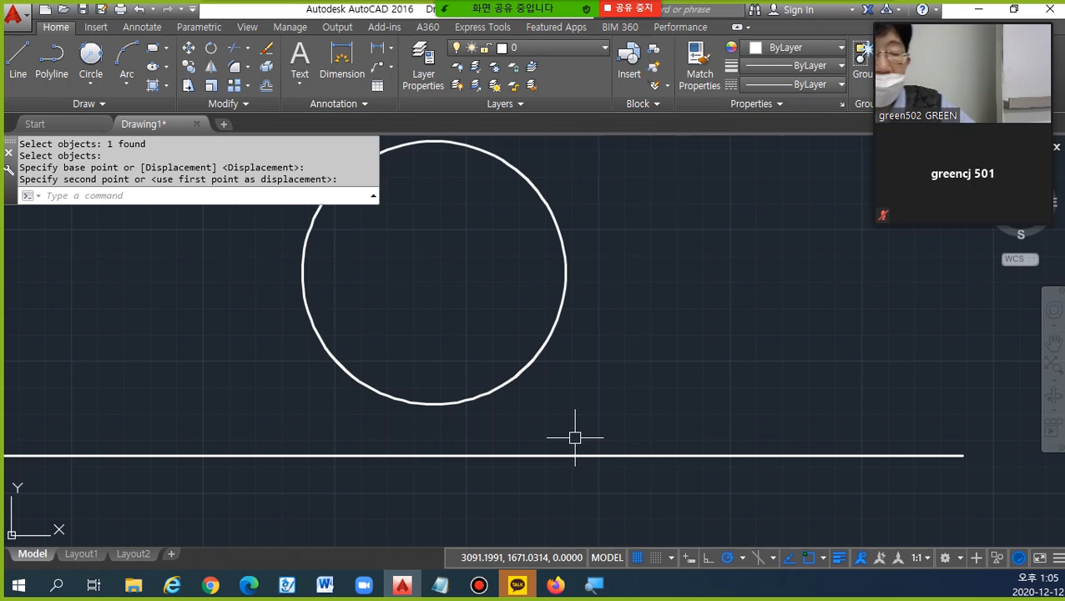
{"action": "scroll", "coordinate": [556, 446], "scroll_direction": "down", "scroll_amount": 3}
{"action": "middle_click_drag", "start_coordinate": [560, 432], "coordinate": [571, 421]}
{"action": "key", "text": "ctrl+2"}
{"action": "mouse_move", "coordinate": [515, 411]}
{"action": "left_mouse_down"}
{"action": "mouse_move", "coordinate": [503, 414]}
{"action": "mouse_move", "coordinate": [458, 230]}
{"action": "mouse_move", "coordinate": [546, 384]}
{"action": "mouse_move", "coordinate": [507, 402]}
{"action": "left_mouse_up"}
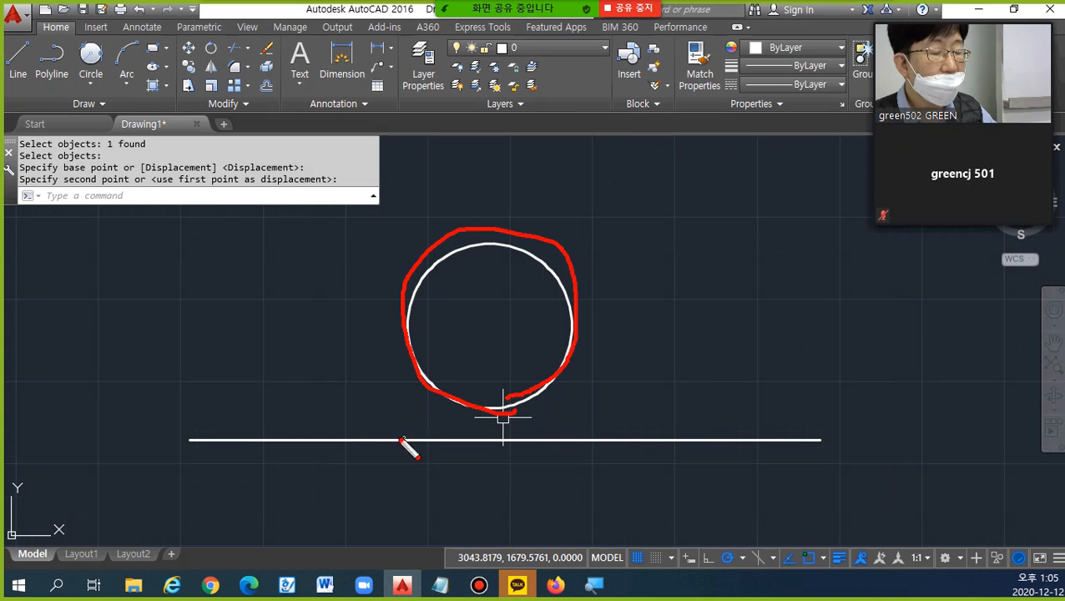
{"action": "key", "text": "Escape"}
{"action": "key", "text": "ctrl+2"}
{"action": "left_click_drag", "start_coordinate": [389, 458], "coordinate": [379, 459]}
{"action": "mouse_move", "coordinate": [412, 374]}
{"action": "left_mouse_down"}
{"action": "mouse_move", "coordinate": [425, 331]}
{"action": "mouse_move", "coordinate": [421, 376]}
{"action": "left_mouse_up"}
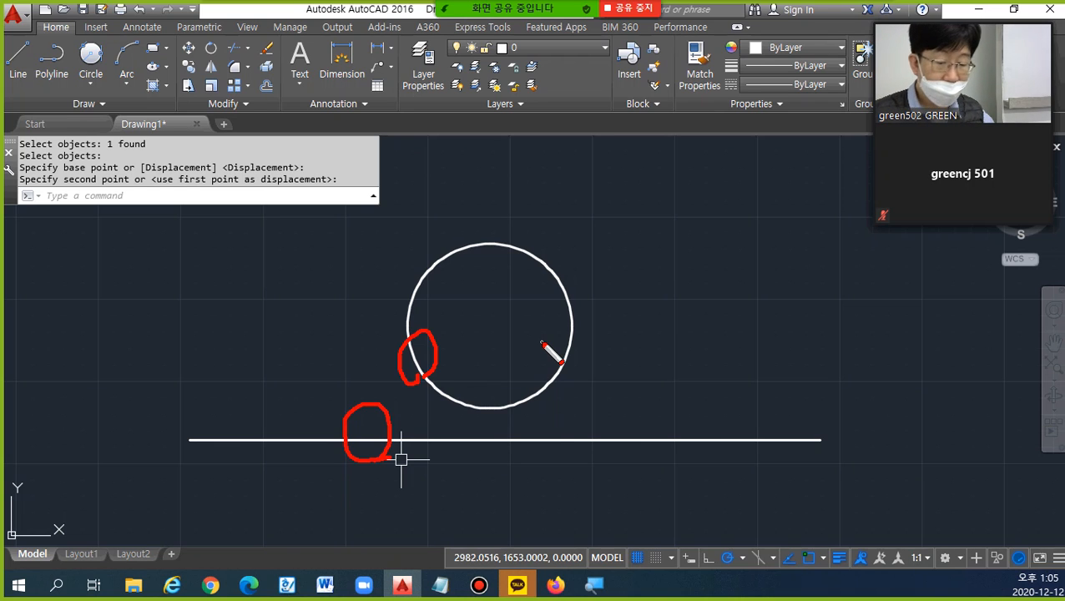
Draw a Tan, Tan, Radius circle of radius 50, picking the circle's lower west side and the horizontal line west of it.
{"action": "type", "text": "c"}
{"action": "key", "text": "Return"}
{"action": "type", "text": "t"}
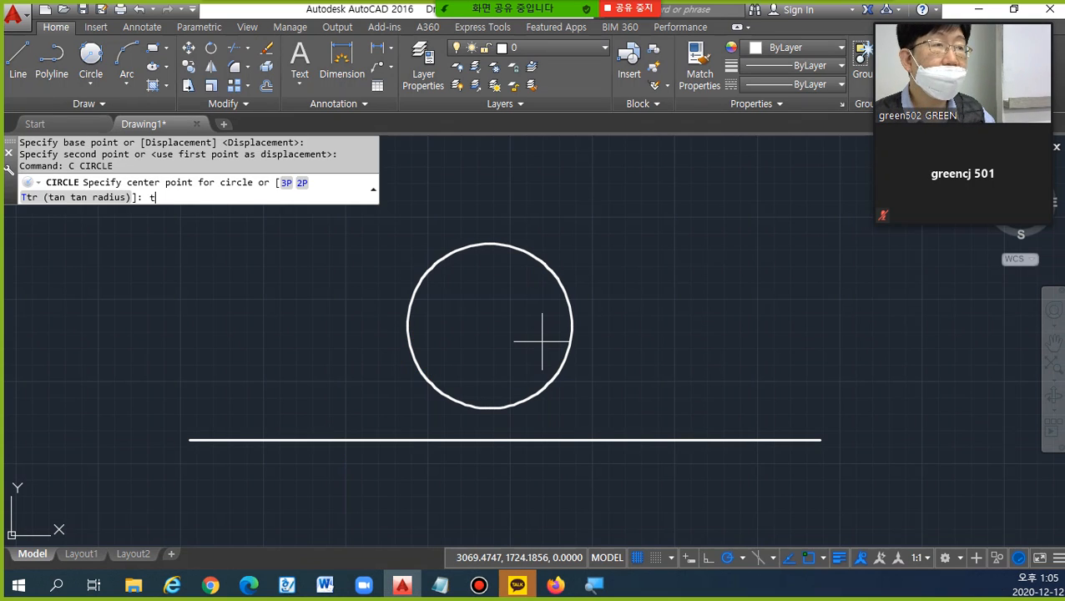
{"action": "key", "text": "Return"}
{"action": "left_click", "coordinate": [425, 378]}
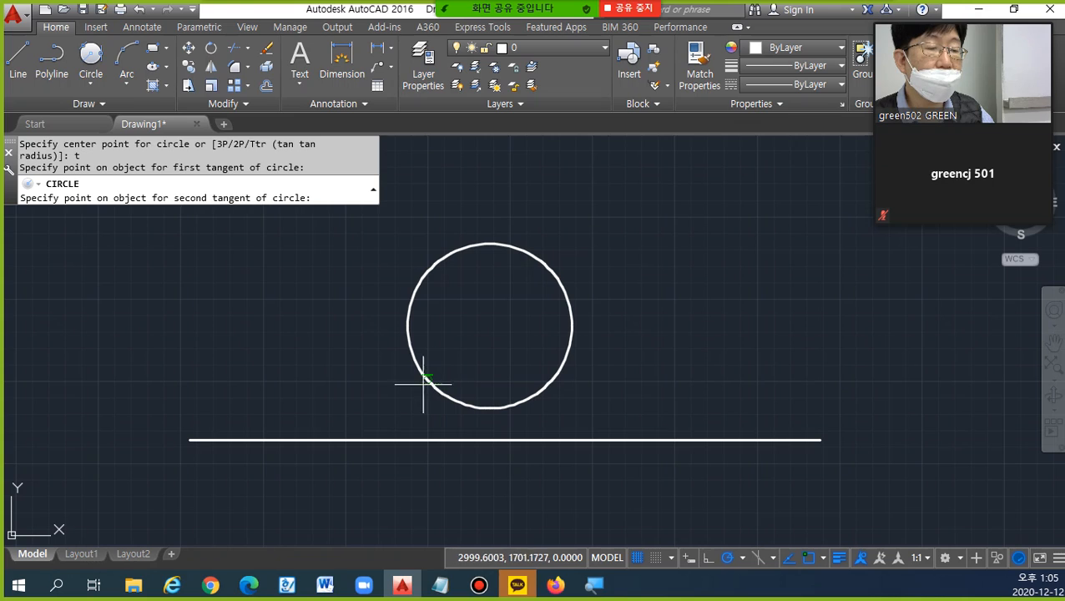
{"action": "left_click", "coordinate": [393, 437]}
{"action": "type", "text": "50"}
{"action": "key", "text": "Return"}
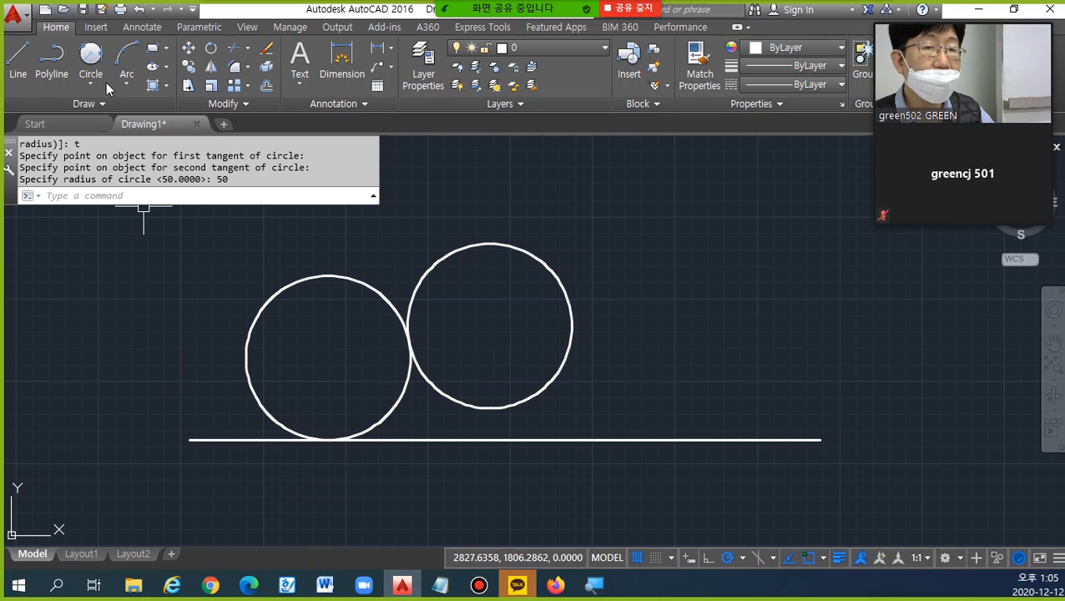
Add a Tan, Tan, Radius circle of radius 50, picking the middle circle's lower east side and the line east of it.
{"action": "left_click", "coordinate": [94, 55]}
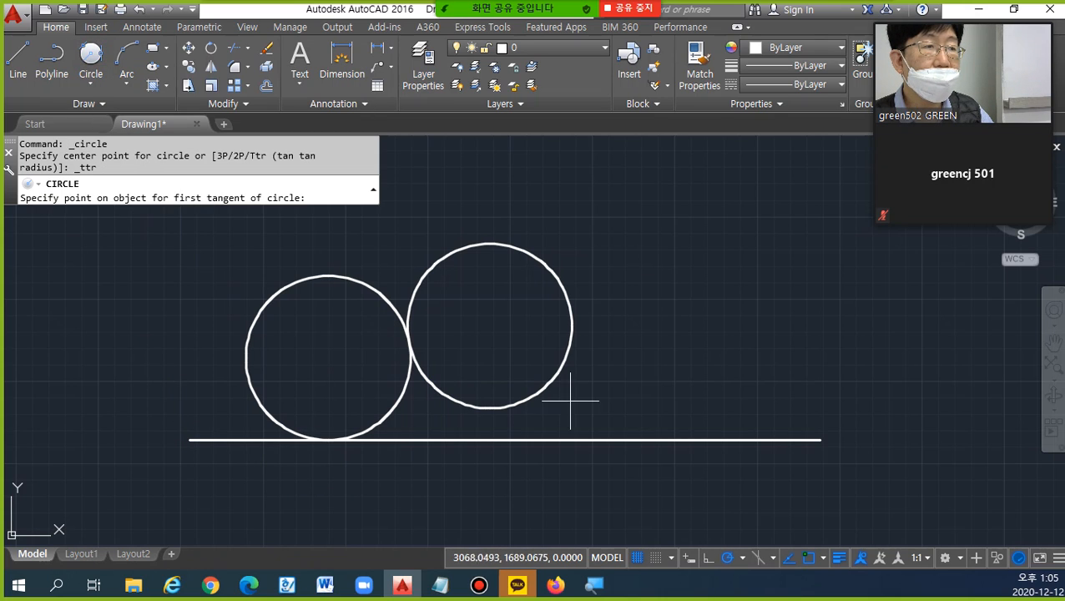
{"action": "left_click", "coordinate": [570, 357]}
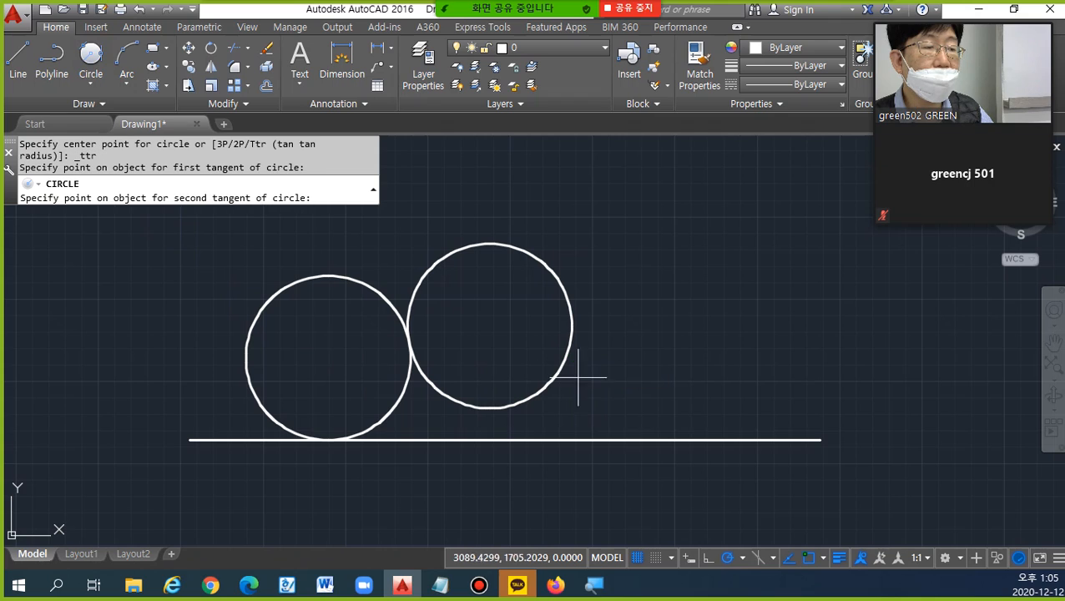
{"action": "left_click", "coordinate": [607, 440]}
{"action": "type", "text": "50"}
{"action": "key", "text": "Return"}
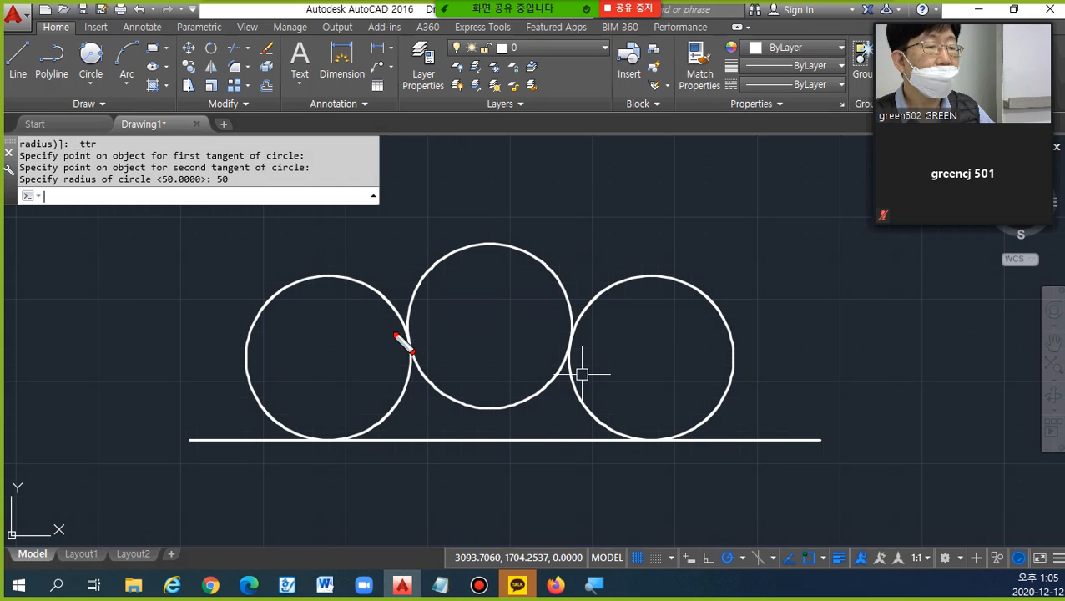
{"action": "mouse_move", "coordinate": [414, 340]}
{"action": "left_mouse_down"}
{"action": "mouse_move", "coordinate": [397, 337]}
{"action": "mouse_move", "coordinate": [417, 344]}
{"action": "left_mouse_up"}
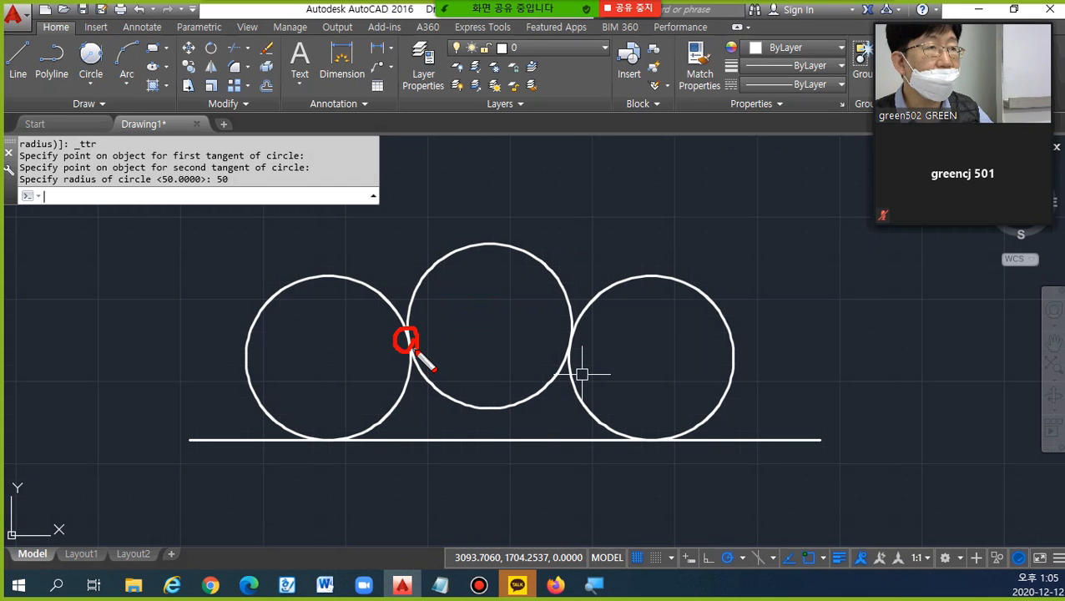
{"action": "mouse_move", "coordinate": [350, 453]}
{"action": "left_mouse_down"}
{"action": "mouse_move", "coordinate": [345, 439]}
{"action": "mouse_move", "coordinate": [357, 445]}
{"action": "left_mouse_up"}
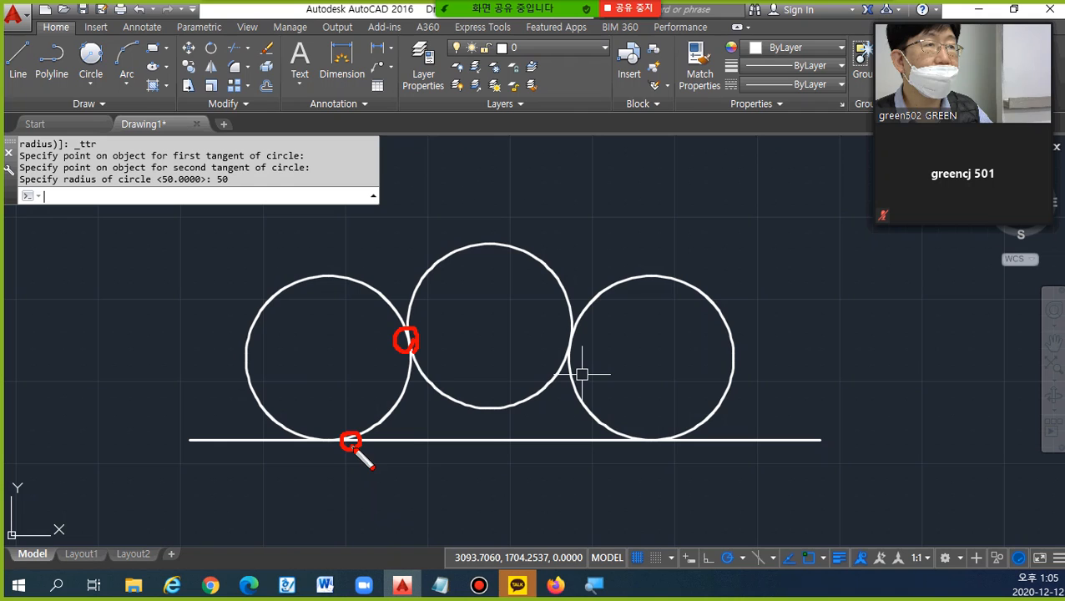
{"action": "mouse_move", "coordinate": [290, 410]}
{"action": "left_mouse_down"}
{"action": "mouse_move", "coordinate": [238, 295]}
{"action": "mouse_move", "coordinate": [294, 424]}
{"action": "left_mouse_up"}
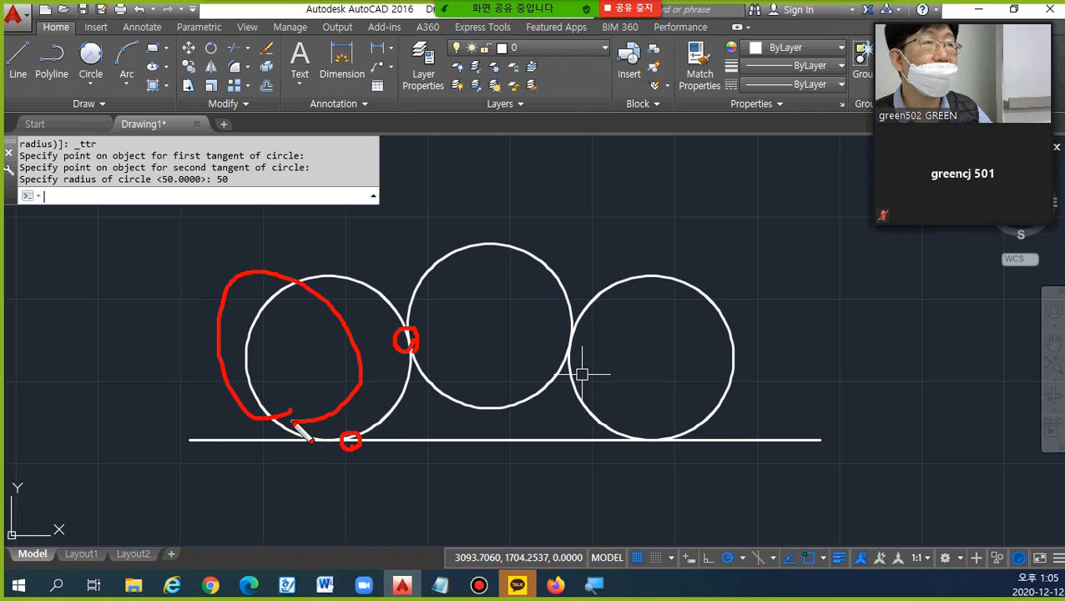
{"action": "mouse_move", "coordinate": [577, 361]}
{"action": "left_mouse_down"}
{"action": "mouse_move", "coordinate": [558, 346]}
{"action": "mouse_move", "coordinate": [572, 364]}
{"action": "left_mouse_up"}
{"action": "left_click_drag", "start_coordinate": [633, 436], "coordinate": [637, 460]}
{"action": "mouse_move", "coordinate": [698, 426]}
{"action": "left_mouse_down"}
{"action": "mouse_move", "coordinate": [603, 311]}
{"action": "mouse_move", "coordinate": [661, 401]}
{"action": "left_mouse_up"}
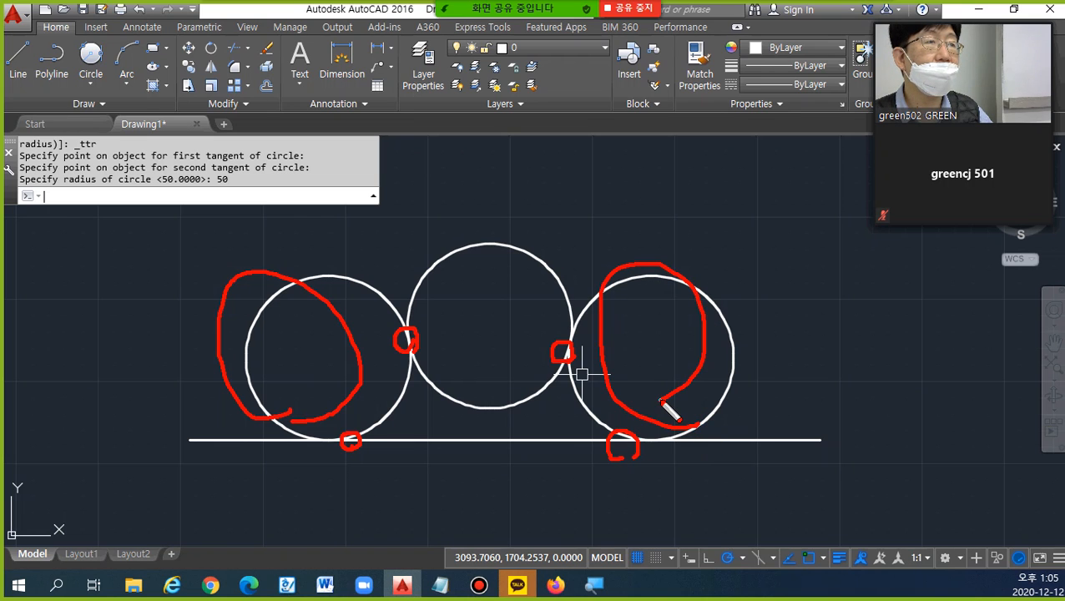
Erase the two outer tangent circles on either side of the middle circle.
{"action": "left_click", "coordinate": [658, 278]}
{"action": "left_click", "coordinate": [349, 279]}
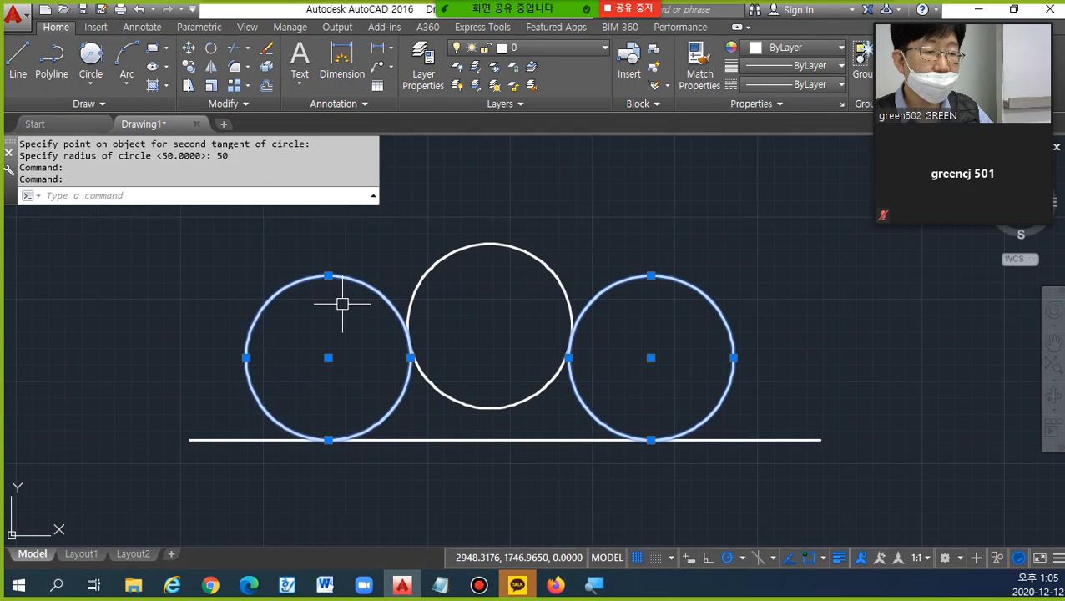
{"action": "type", "text": "e"}
{"action": "key", "text": "Return"}
Draw a Tan, Tan, Radius circle of radius 50, picking the remaining circle's lower east side and the horizontal line west of it.
{"action": "type", "text": "c"}
{"action": "key", "text": "Return"}
{"action": "type", "text": "t"}
{"action": "key", "text": "Return"}
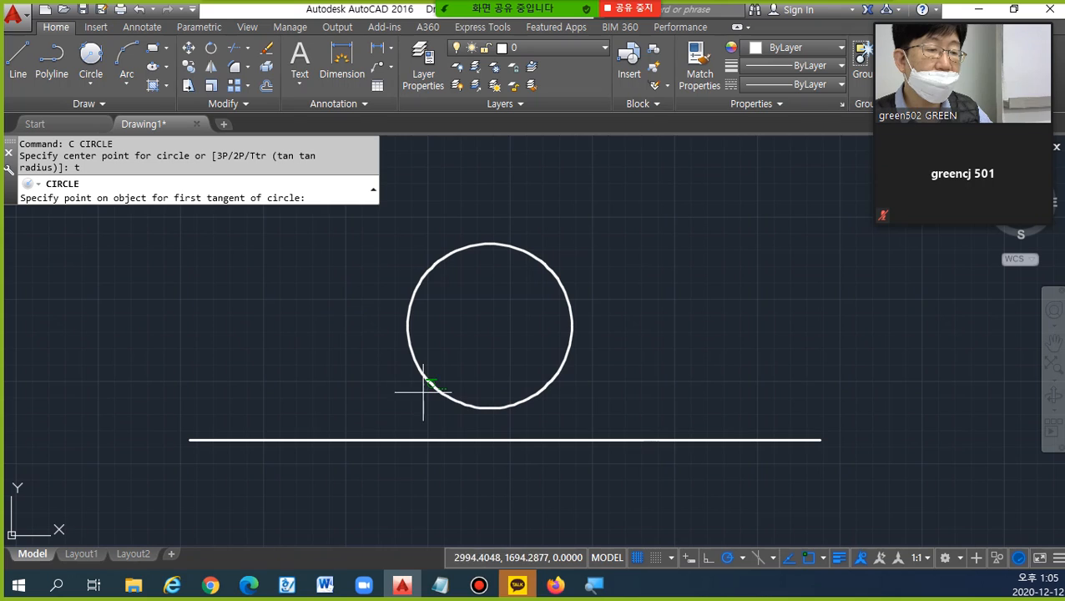
{"action": "left_click", "coordinate": [568, 368]}
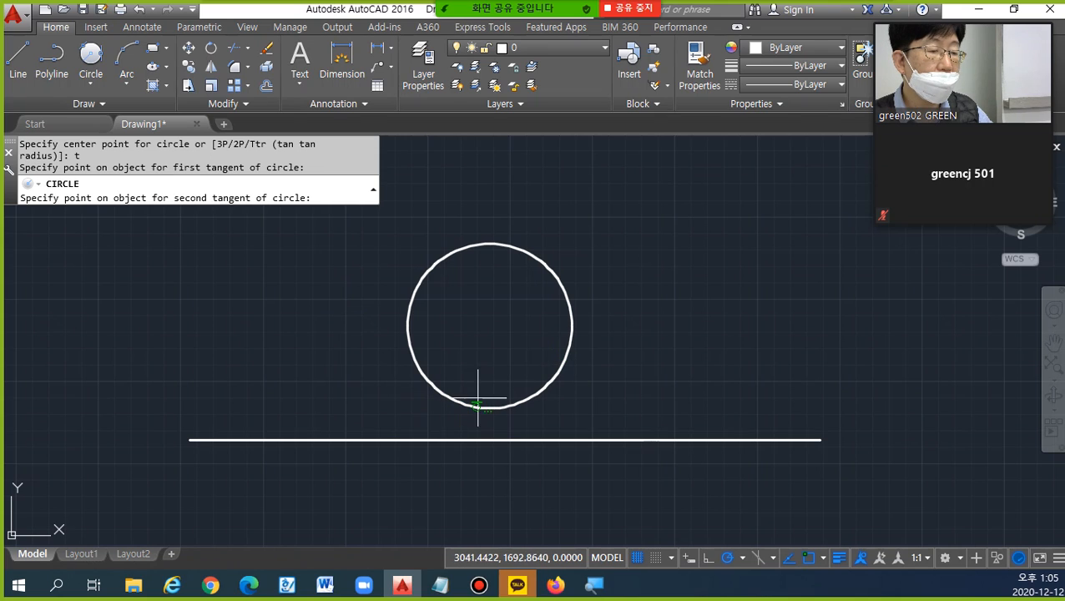
{"action": "left_click", "coordinate": [354, 440]}
{"action": "type", "text": "50"}
{"action": "key", "text": "Return"}
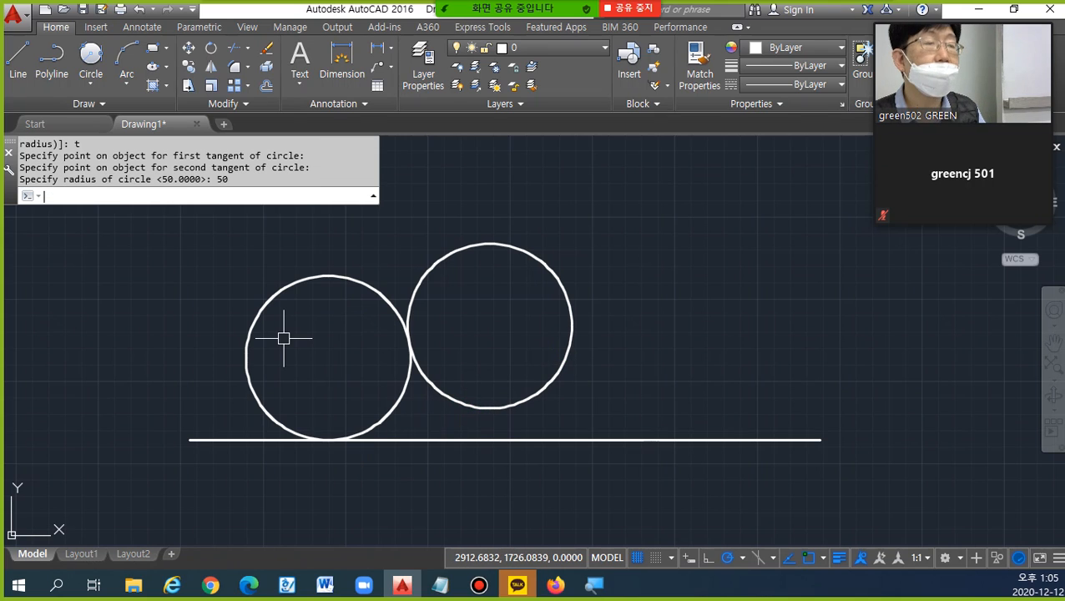
{"action": "key", "text": "ctrl+2"}
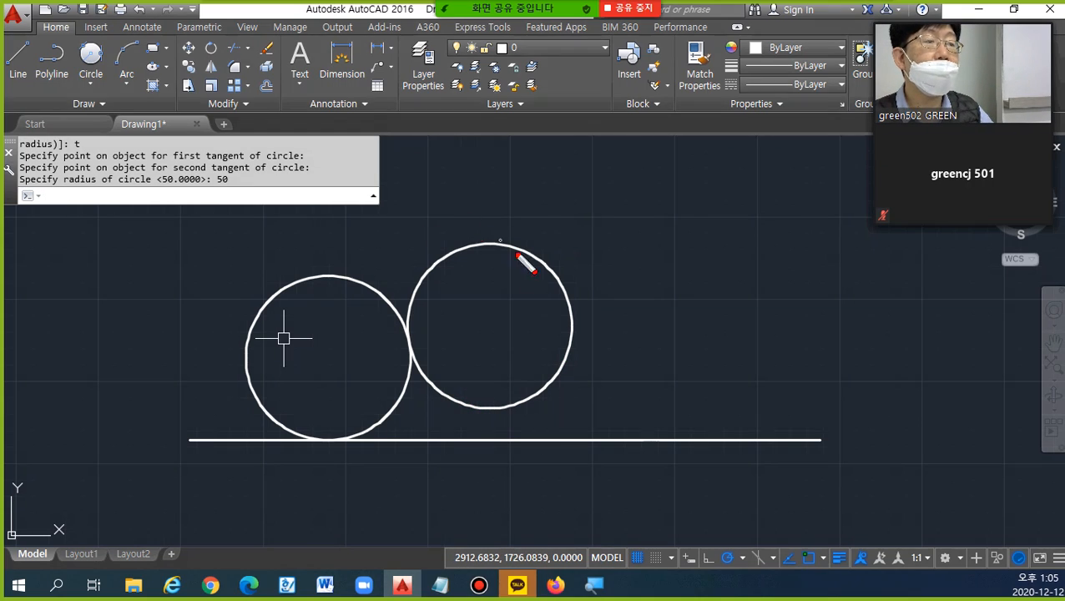
{"action": "mouse_move", "coordinate": [566, 374]}
{"action": "left_mouse_down"}
{"action": "mouse_move", "coordinate": [551, 380]}
{"action": "mouse_move", "coordinate": [571, 380]}
{"action": "left_mouse_up"}
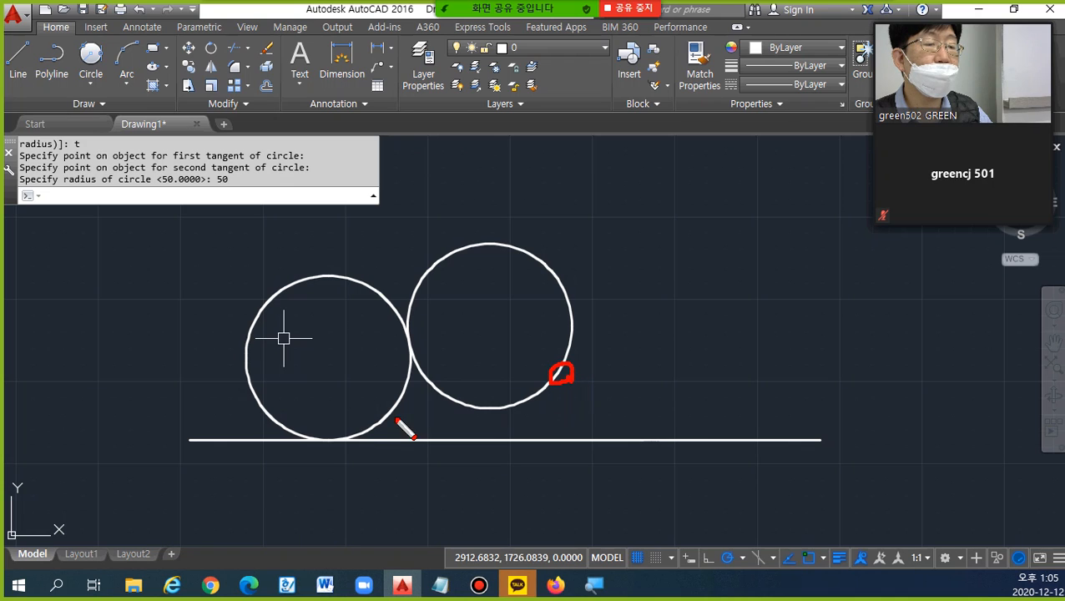
{"action": "mouse_move", "coordinate": [332, 449]}
{"action": "left_mouse_down"}
{"action": "mouse_move", "coordinate": [276, 410]}
{"action": "mouse_move", "coordinate": [369, 382]}
{"action": "mouse_move", "coordinate": [289, 427]}
{"action": "left_mouse_up"}
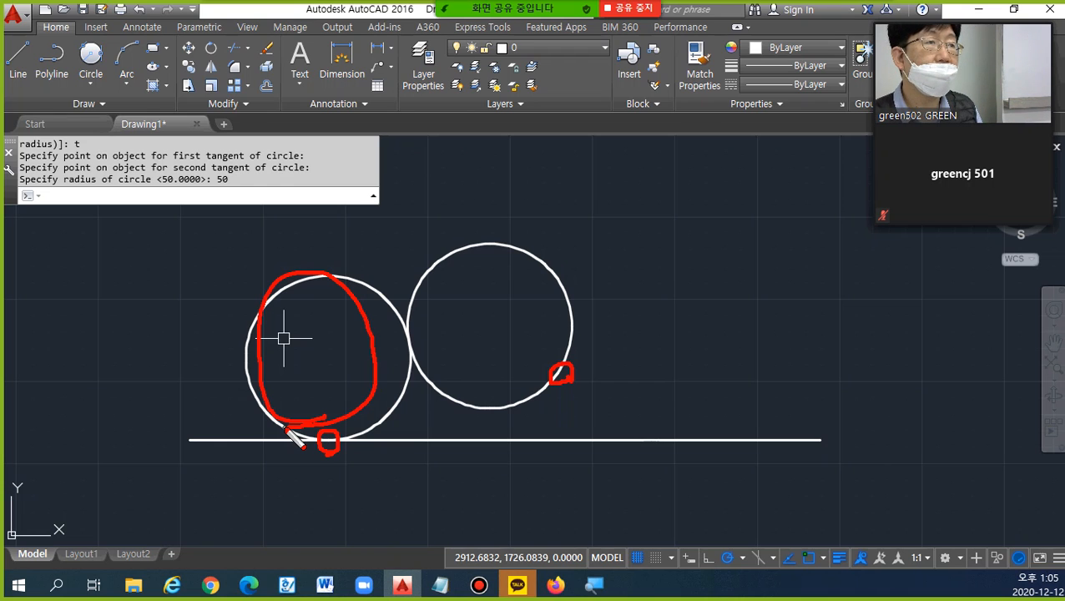
Add a Tan, Tan, Radius circle of radius 50, picking the original circle's upper west side and the horizontal line east of it.
{"action": "type", "text": "c"}
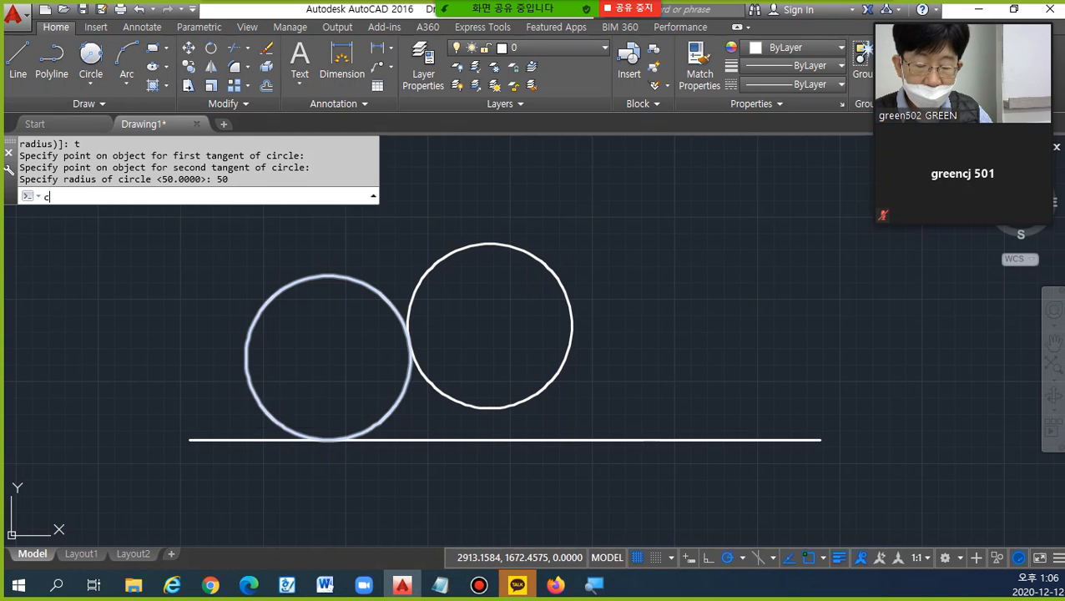
{"action": "key", "text": "Return"}
{"action": "type", "text": "t"}
{"action": "key", "text": "Return"}
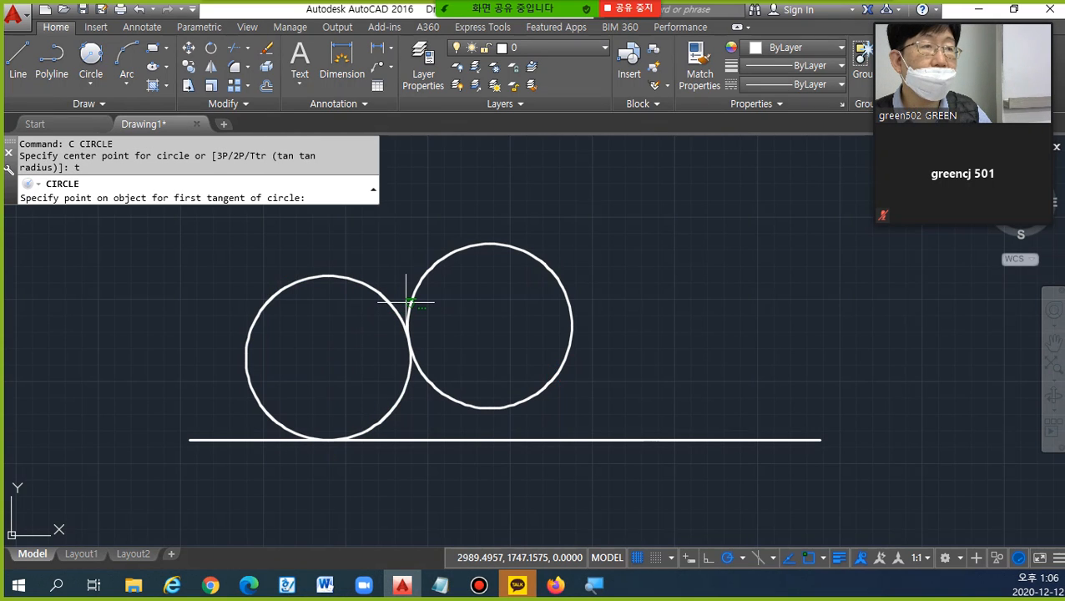
{"action": "left_click", "coordinate": [409, 301]}
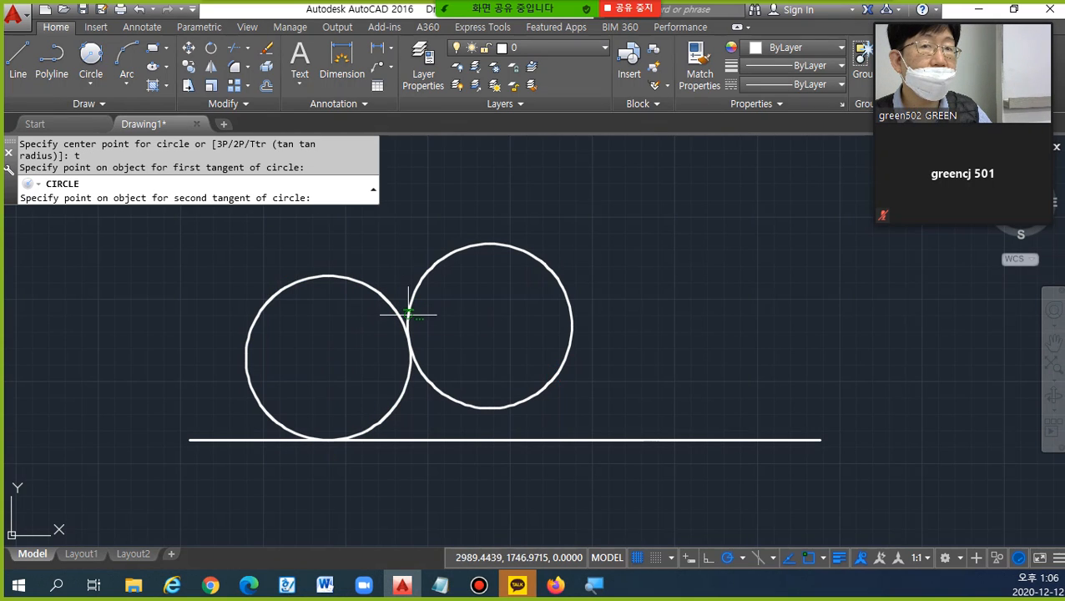
{"action": "left_click", "coordinate": [649, 438]}
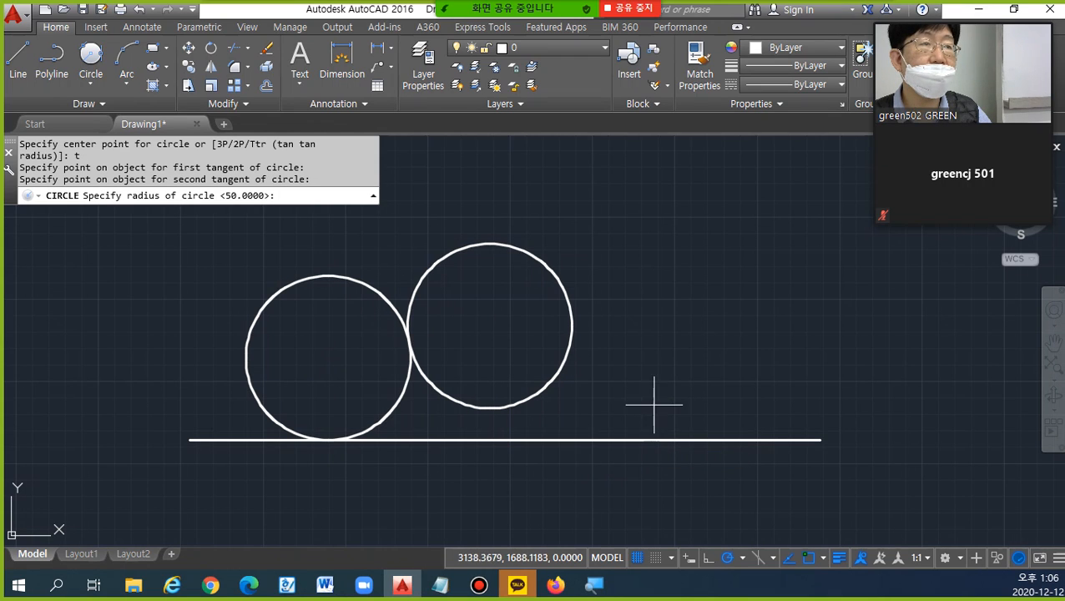
{"action": "key", "text": "ctrl+2"}
{"action": "mouse_move", "coordinate": [653, 434]}
{"action": "left_mouse_down"}
{"action": "mouse_move", "coordinate": [582, 368]}
{"action": "mouse_move", "coordinate": [639, 417]}
{"action": "left_mouse_up"}
{"action": "key", "text": "Escape"}
{"action": "key", "text": "Return"}
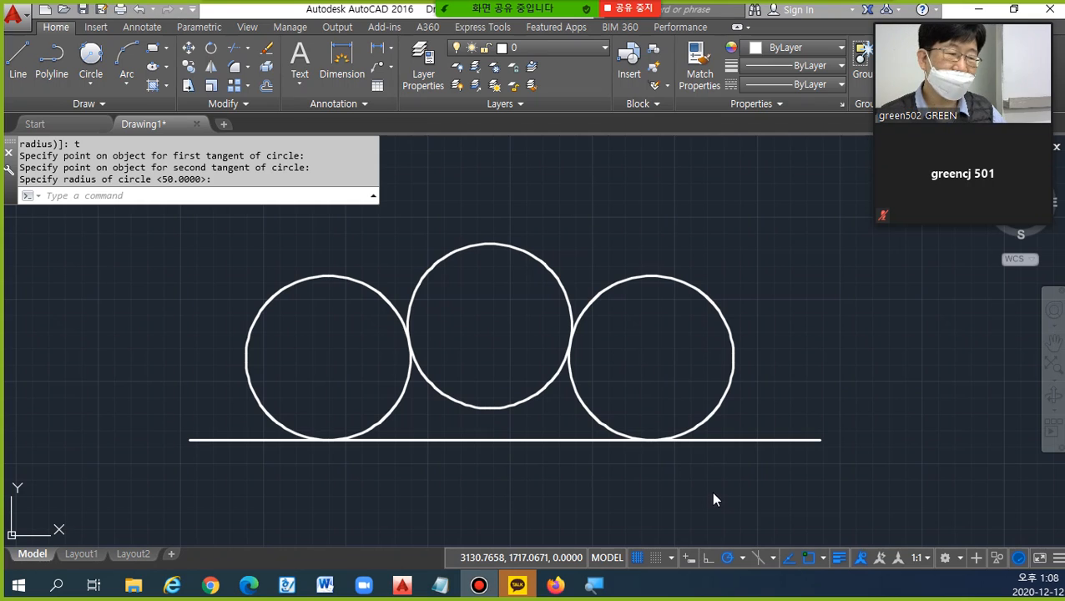
Erase all three circles and the horizontal line.
{"action": "left_click", "coordinate": [654, 470]}
{"action": "left_click", "coordinate": [357, 334]}
{"action": "type", "text": "e"}
{"action": "key", "text": "Return"}
Draw a circle of radius 50 in the upper middle of the empty drawing area.
{"action": "type", "text": "c"}
{"action": "key", "text": "Return"}
{"action": "left_click", "coordinate": [511, 268]}
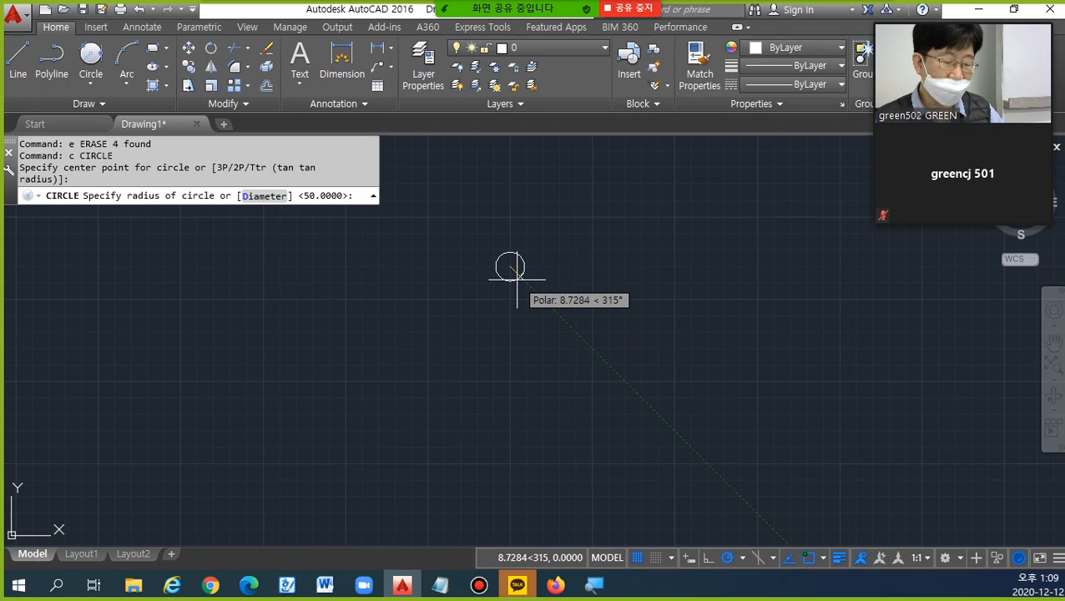
{"action": "type", "text": "50"}
{"action": "key", "text": "Return"}
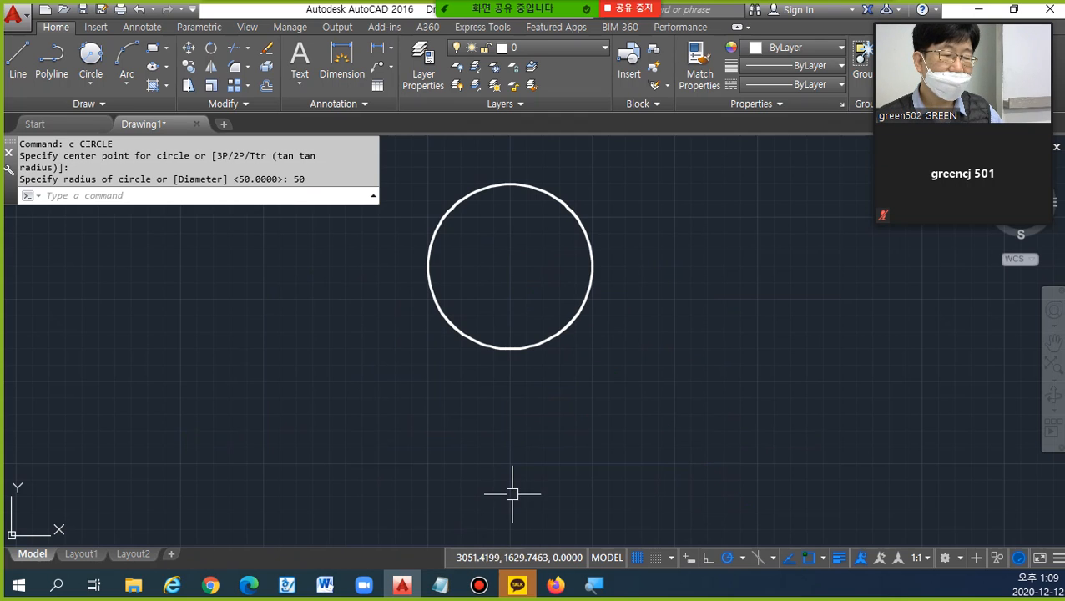
Draw a second circle of radius 50 almost straight below the first, leaving a small gap between them.
{"action": "key", "text": "Return"}
{"action": "left_click", "coordinate": [514, 461]}
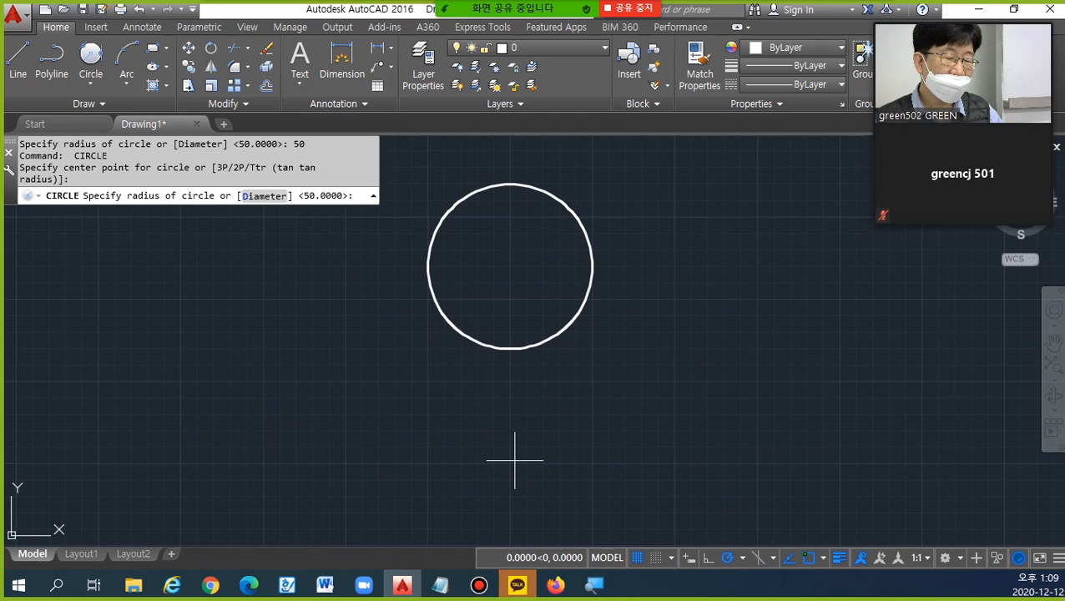
{"action": "type", "text": "50"}
{"action": "key", "text": "Return"}
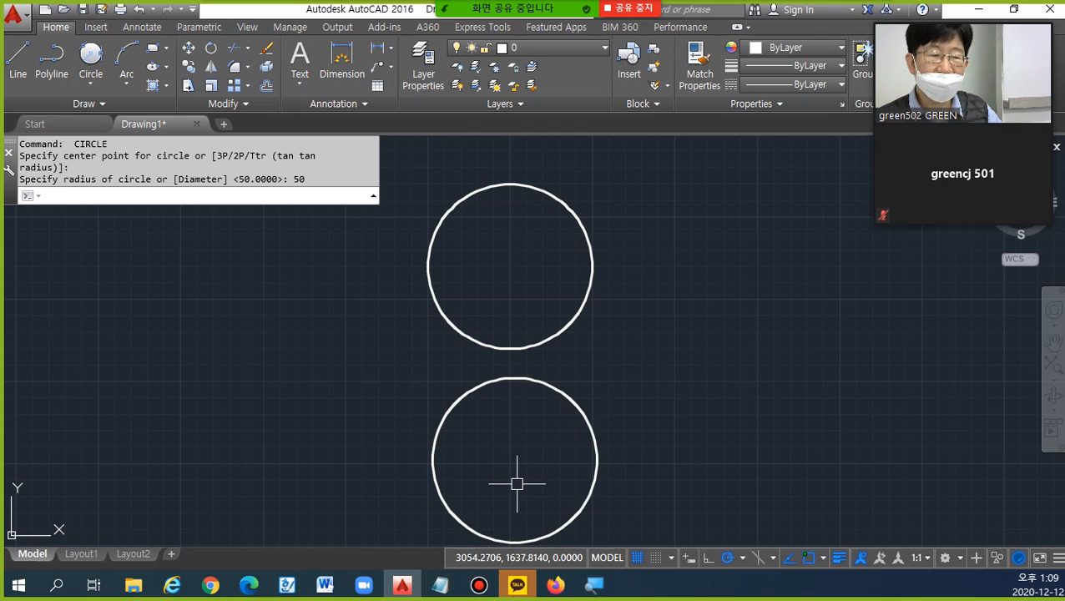
{"action": "scroll", "coordinate": [526, 388], "scroll_direction": "down", "scroll_amount": 2}
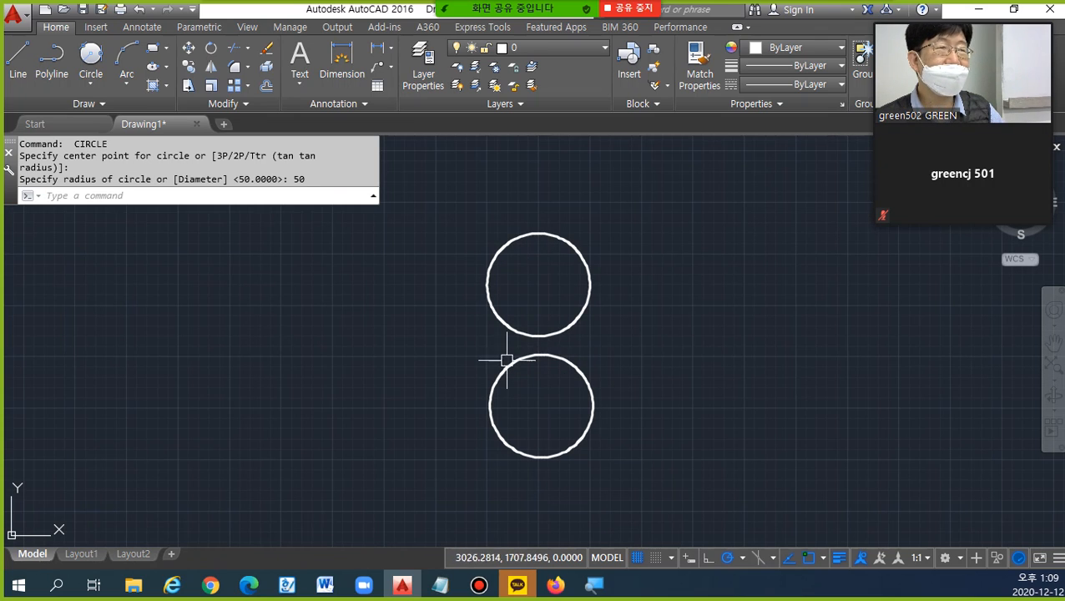
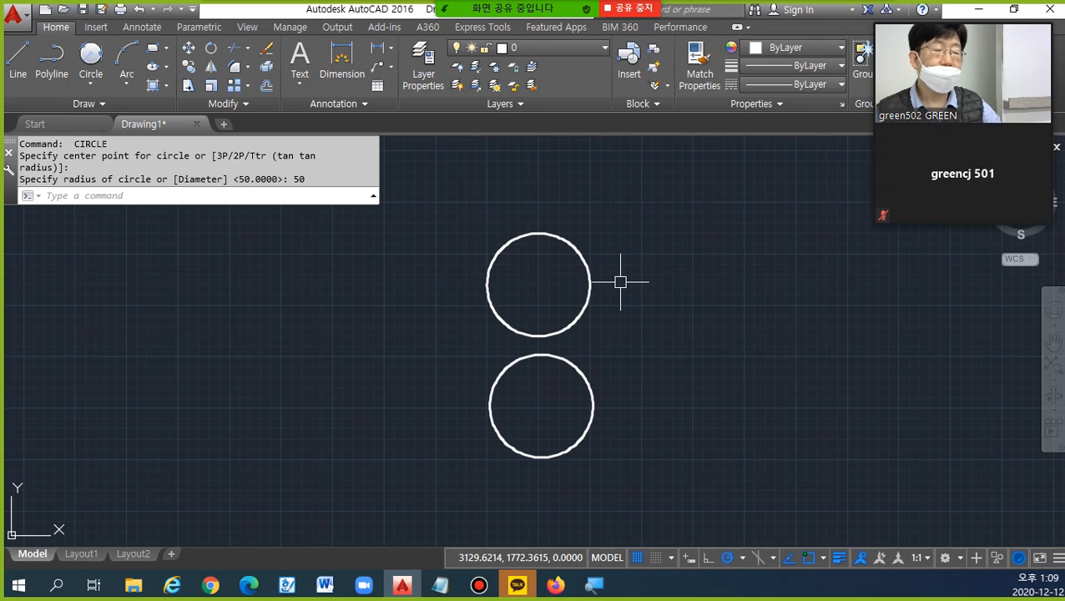
Draw a Tan, Tan, Radius circle of radius 200, picking the upper circle's lower west side and the lower circle's upper west side.
{"action": "key", "text": "ctrl+2"}
{"action": "mouse_move", "coordinate": [495, 310]}
{"action": "left_mouse_down"}
{"action": "mouse_move", "coordinate": [469, 298]}
{"action": "mouse_move", "coordinate": [573, 313]}
{"action": "mouse_move", "coordinate": [517, 320]}
{"action": "left_mouse_up"}
{"action": "mouse_move", "coordinate": [526, 369]}
{"action": "left_mouse_down"}
{"action": "mouse_move", "coordinate": [576, 361]}
{"action": "mouse_move", "coordinate": [528, 361]}
{"action": "left_mouse_up"}
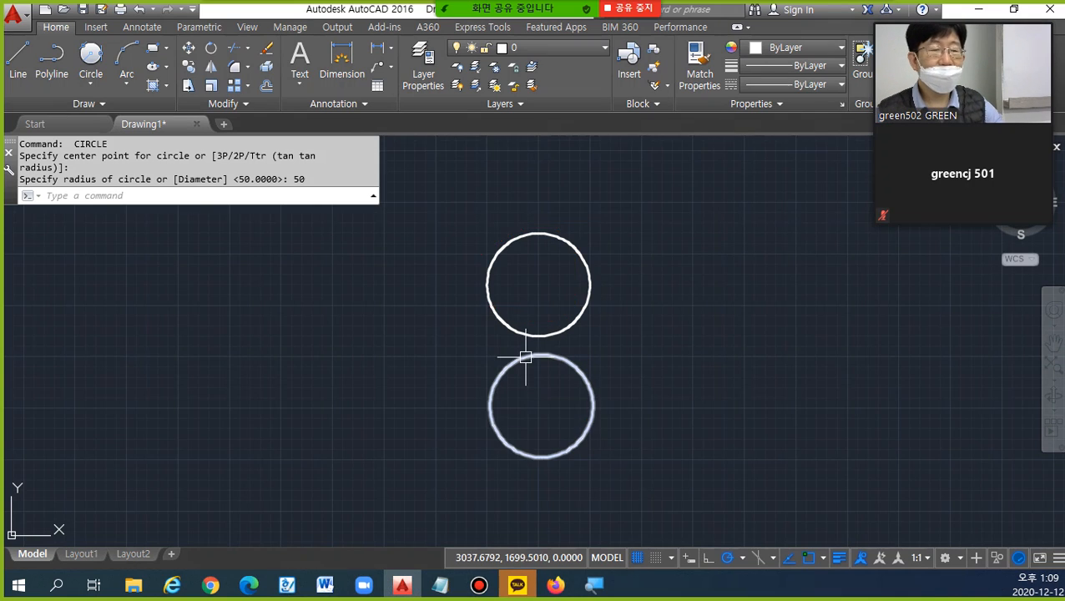
{"action": "scroll", "coordinate": [517, 351], "scroll_direction": "up", "scroll_amount": 2}
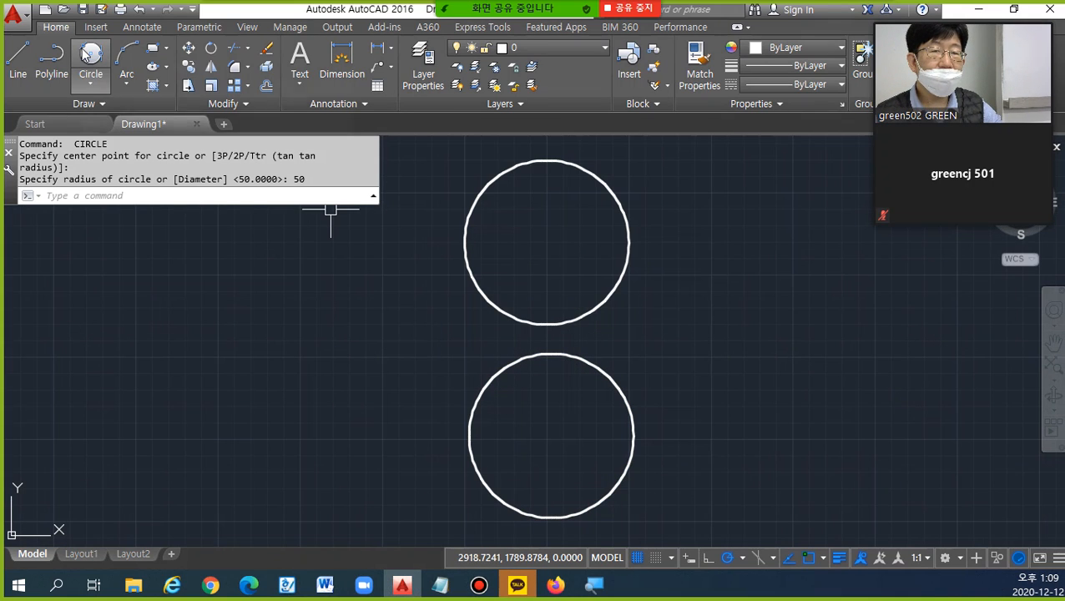
{"action": "left_click", "coordinate": [92, 77]}
{"action": "left_click", "coordinate": [472, 283]}
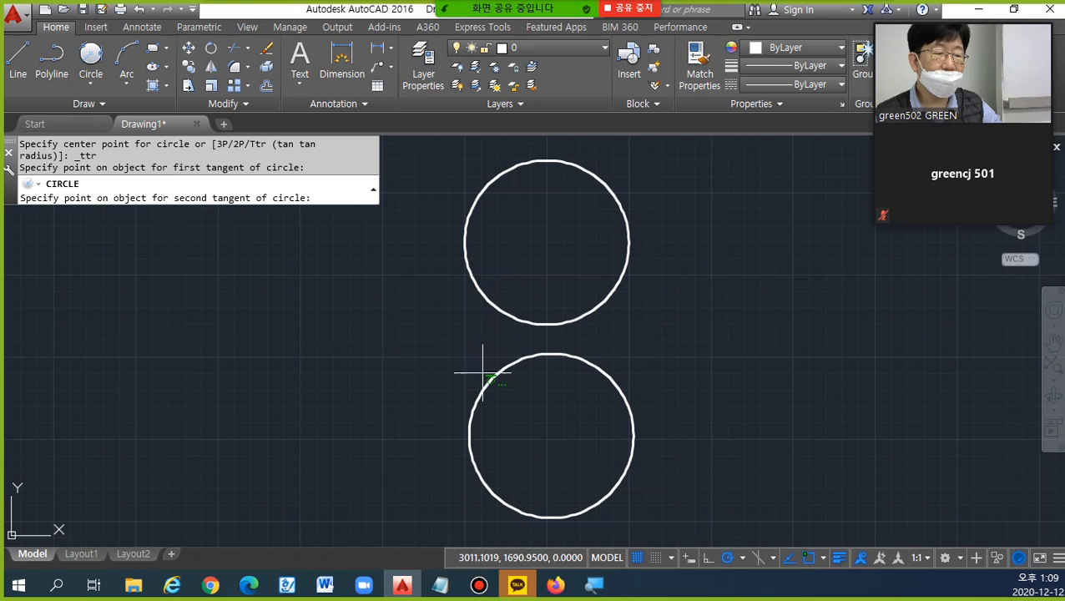
{"action": "left_click", "coordinate": [484, 380]}
{"action": "type", "text": "200"}
{"action": "key", "text": "Return"}
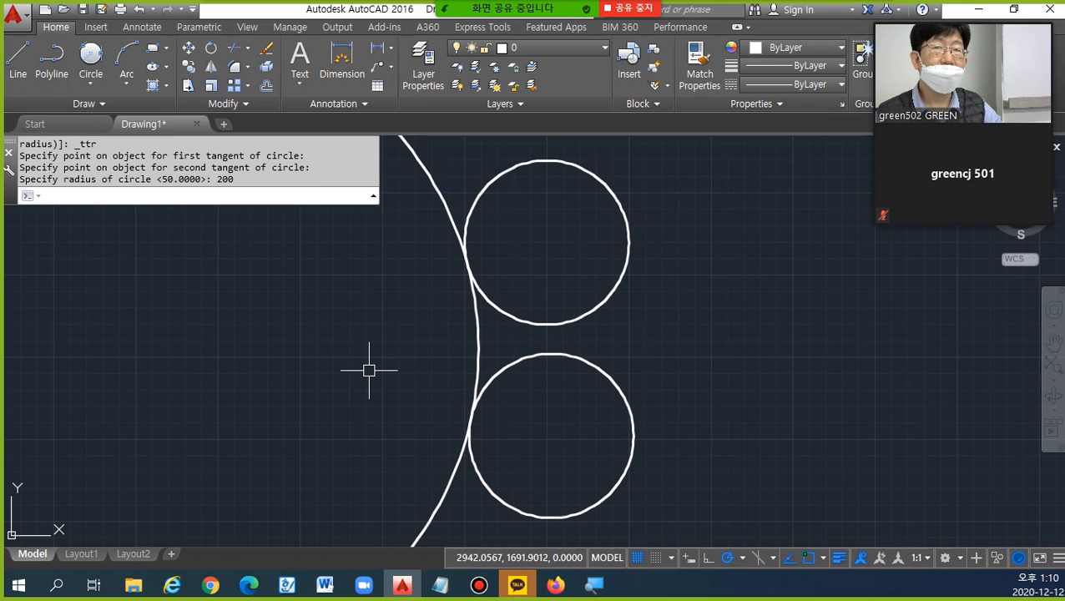
Add a Tan, Tan, Radius circle of radius 200, picking the upper circle's upper west side and the lower circle's lower west side.
{"action": "type", "text": "c"}
{"action": "key", "text": "Return"}
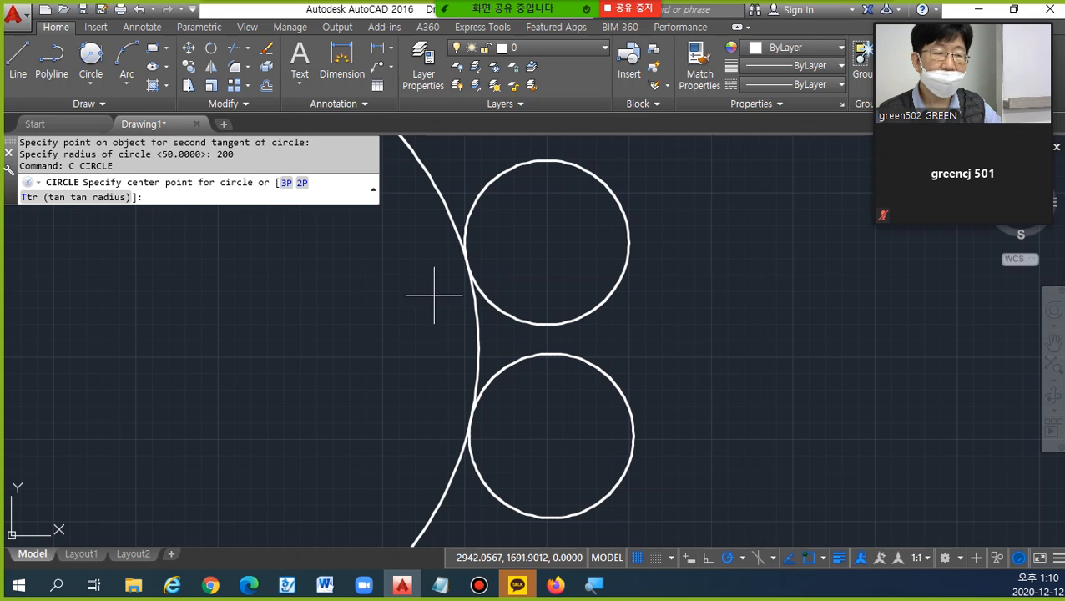
{"action": "type", "text": "t"}
{"action": "key", "text": "Return"}
{"action": "left_click", "coordinate": [501, 172]}
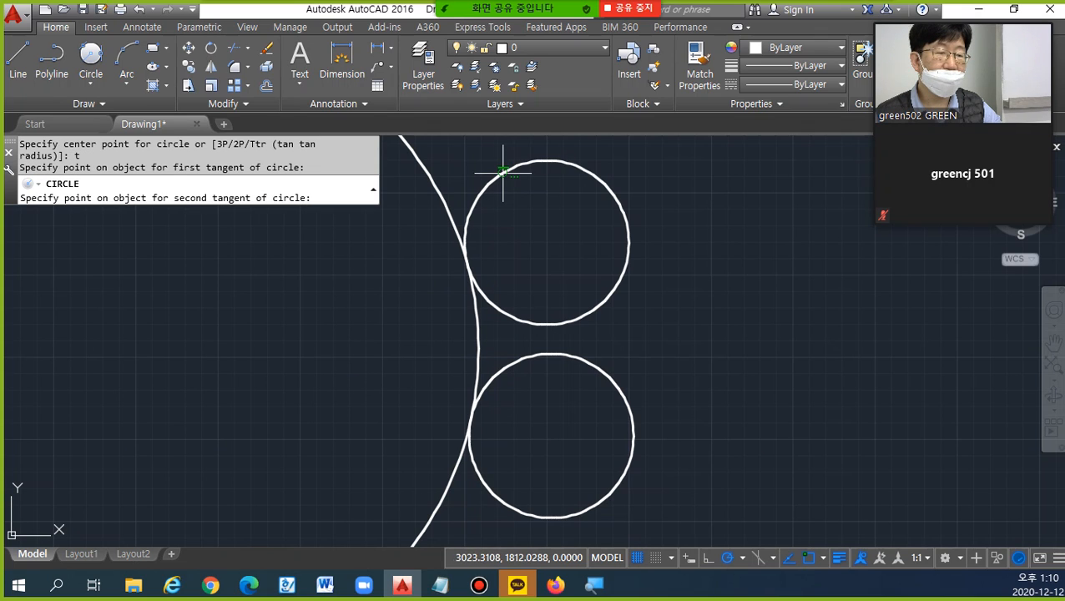
{"action": "left_click", "coordinate": [494, 491]}
Add a Tan, Tan, Radius circle of radius 200, picking the upper circle's lower west side and the top of the lower circle.
{"action": "type", "text": "c"}
{"action": "key", "text": "Return"}
{"action": "type", "text": "t"}
{"action": "key", "text": "Return"}
{"action": "left_click", "coordinate": [483, 289]}
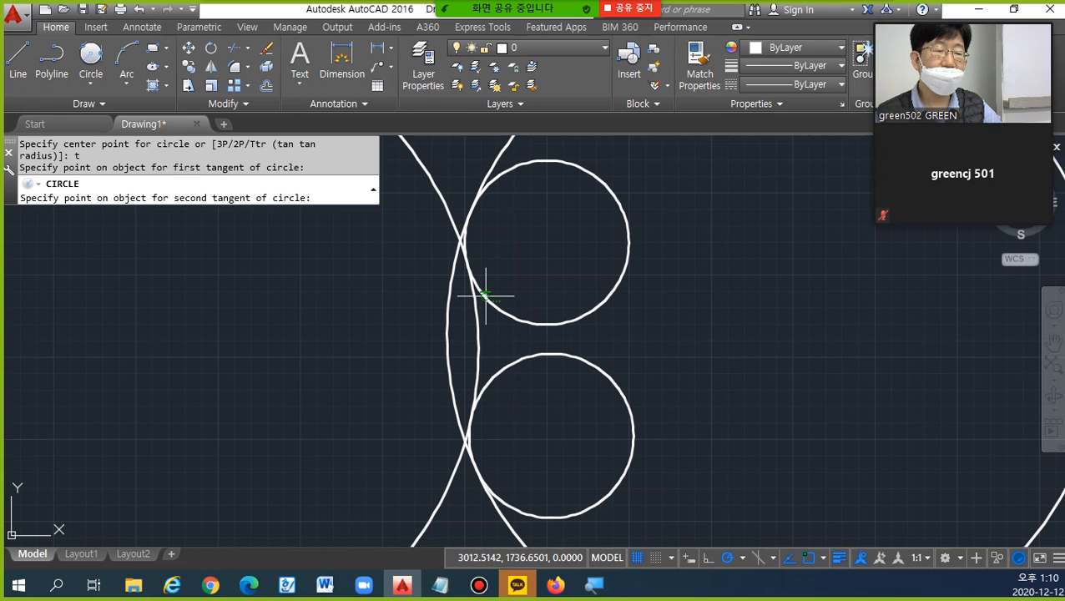
{"action": "left_click", "coordinate": [543, 352]}
{"action": "key", "text": "Return"}
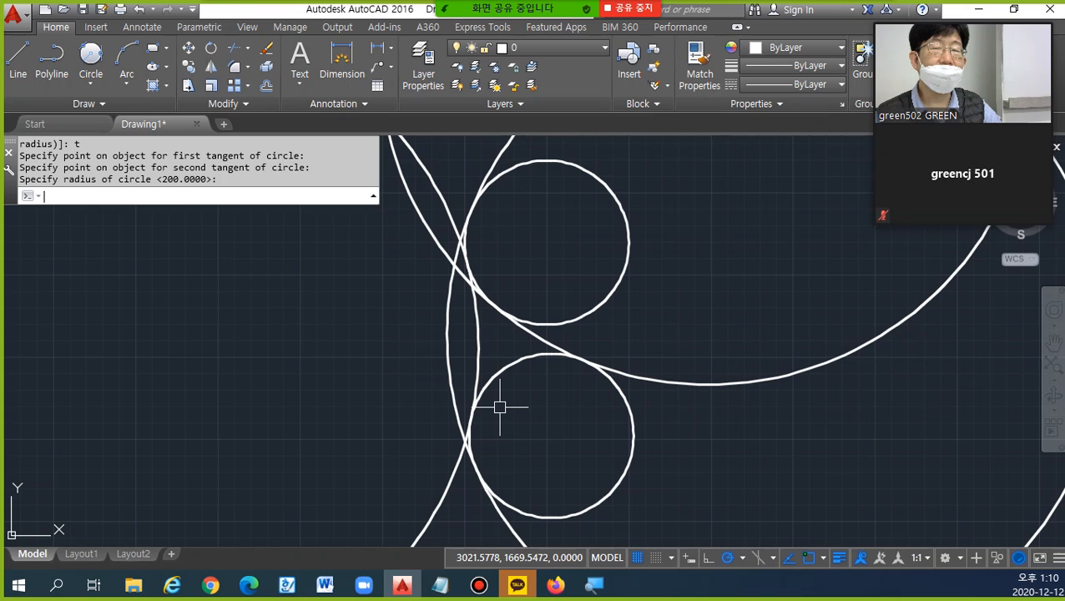
Add a Tan, Tan, Radius circle of radius 200, picking the lower circle's upper west side and the bottom of the upper circle.
{"action": "type", "text": "c"}
{"action": "key", "text": "Return"}
{"action": "type", "text": "t"}
{"action": "key", "text": "Return"}
{"action": "left_click", "coordinate": [484, 366]}
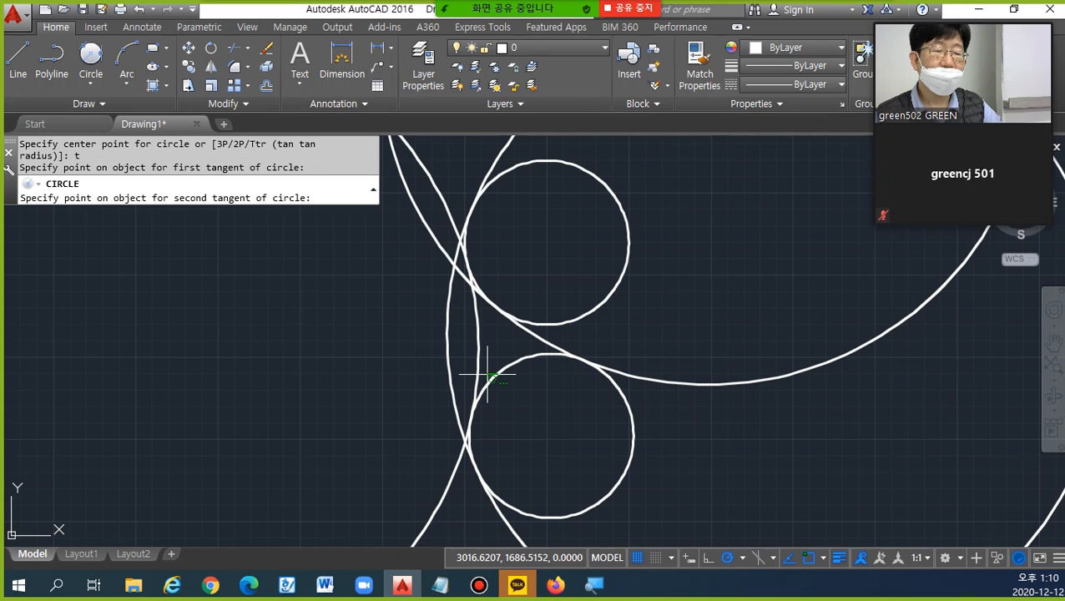
{"action": "left_click", "coordinate": [538, 326]}
{"action": "key", "text": "Return"}
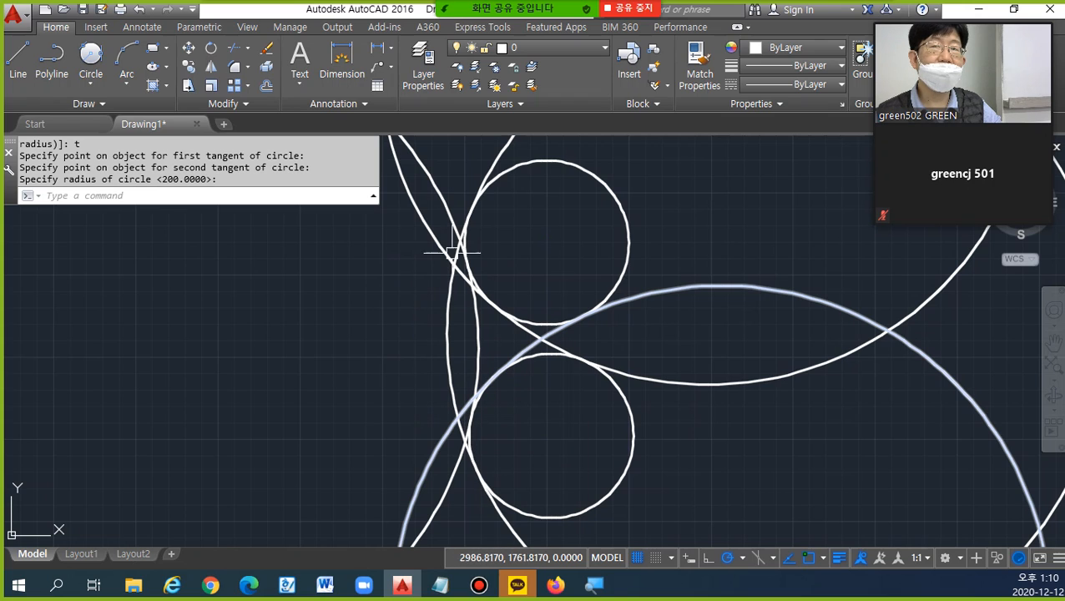
{"action": "mouse_move", "coordinate": [460, 469]}
{"action": "left_mouse_down"}
{"action": "mouse_move", "coordinate": [418, 457]}
{"action": "mouse_move", "coordinate": [500, 266]}
{"action": "mouse_move", "coordinate": [457, 456]}
{"action": "left_mouse_up"}
{"action": "mouse_move", "coordinate": [693, 430]}
{"action": "left_mouse_down"}
{"action": "mouse_move", "coordinate": [624, 309]}
{"action": "mouse_move", "coordinate": [708, 424]}
{"action": "left_mouse_up"}
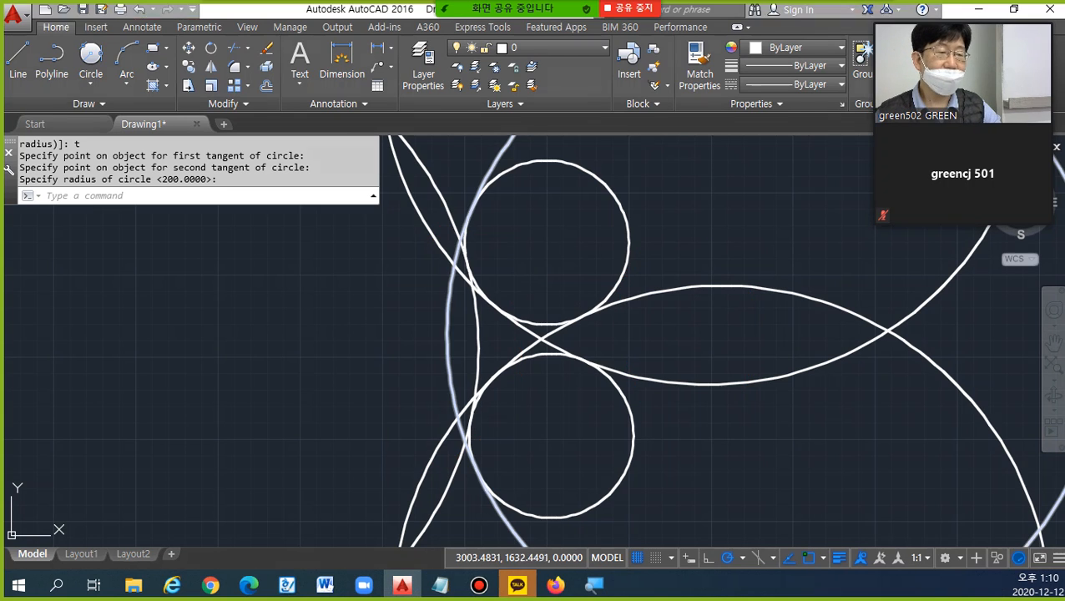
Erase the four radius 200 tangent circles, keeping the two radius 50 circles.
{"action": "left_click", "coordinate": [551, 348]}
{"action": "left_click", "coordinate": [423, 332]}
{"action": "type", "text": "e"}
{"action": "key", "text": "Return"}
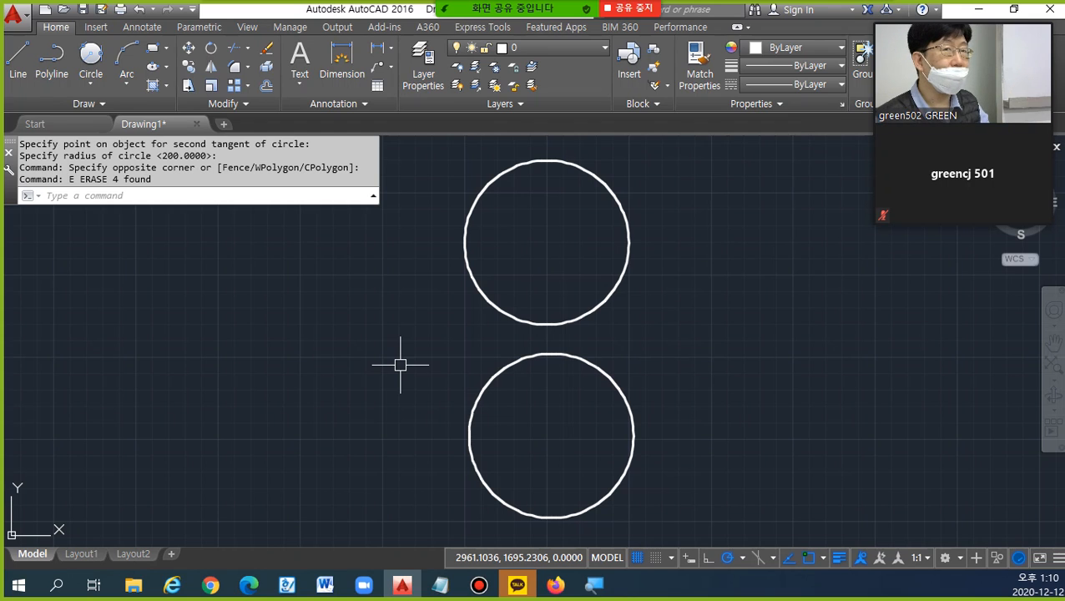
Add a Tan, Tan, Radius circle of radius 200, picking the upper circle's upper-left arc and the lower circle's lower-left arc.
{"action": "type", "text": "c"}
{"action": "key", "text": "Return"}
{"action": "type", "text": "t"}
{"action": "key", "text": "Return"}
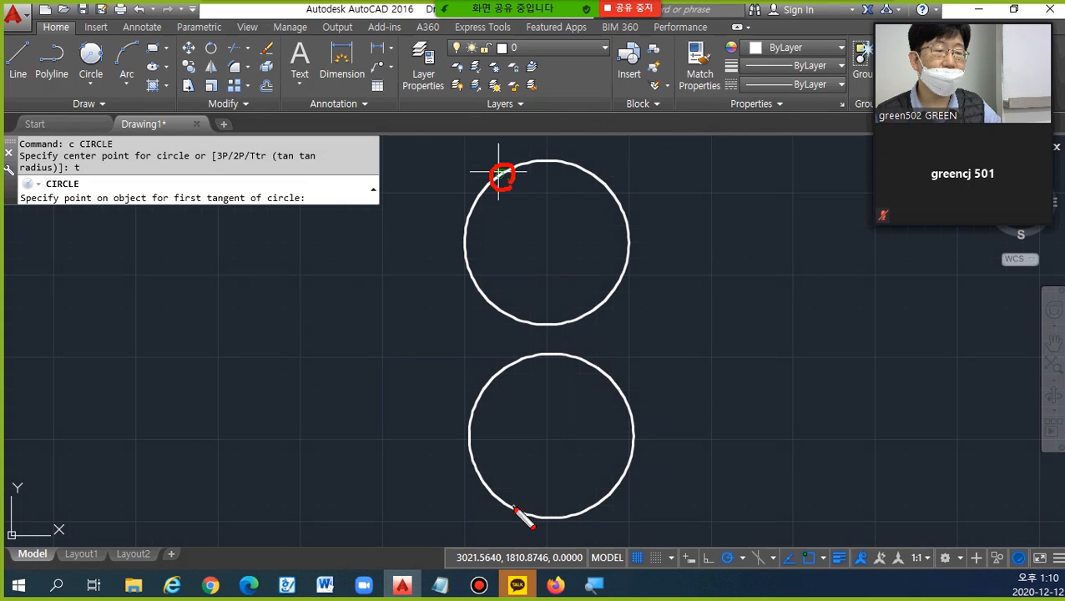
{"action": "left_click_drag", "start_coordinate": [507, 499], "coordinate": [499, 506]}
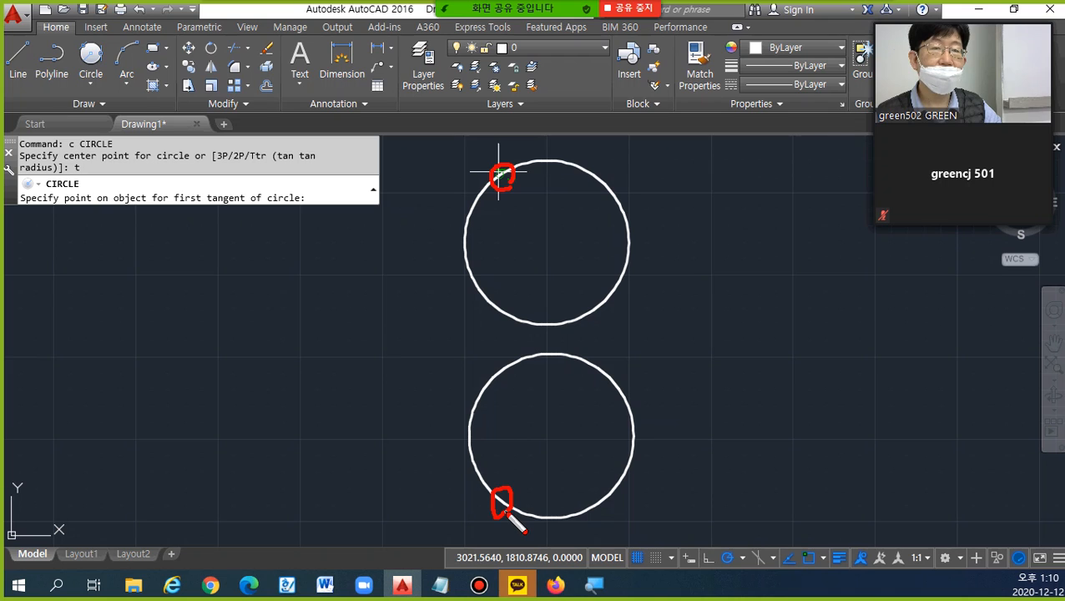
{"action": "mouse_move", "coordinate": [573, 123]}
{"action": "left_mouse_down"}
{"action": "mouse_move", "coordinate": [442, 309]}
{"action": "mouse_move", "coordinate": [544, 530]}
{"action": "mouse_move", "coordinate": [576, 552]}
{"action": "left_mouse_up"}
{"action": "key", "text": "Escape"}
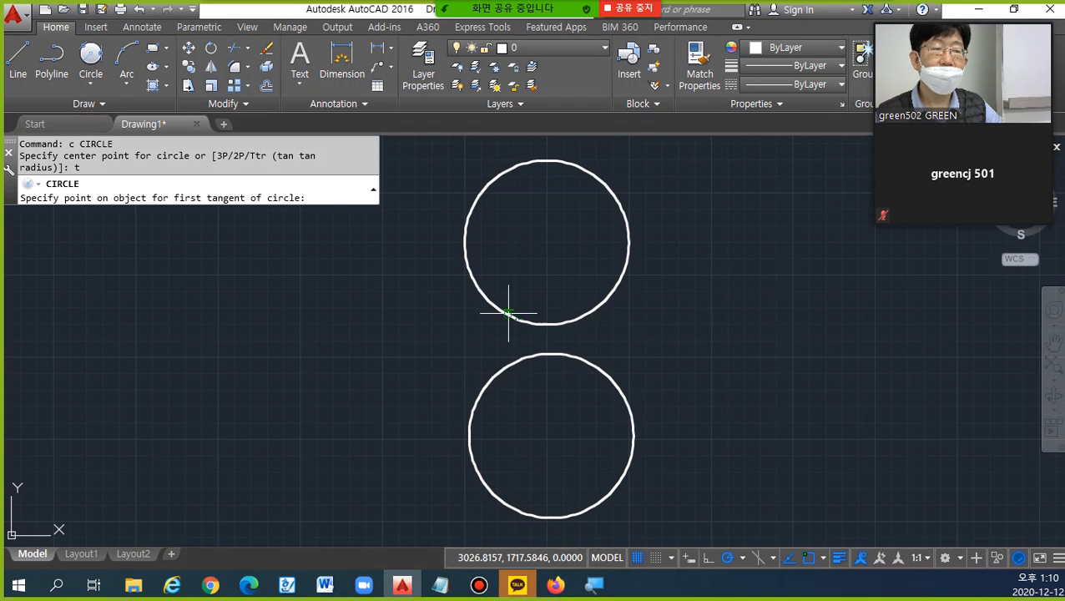
{"action": "left_click", "coordinate": [505, 173]}
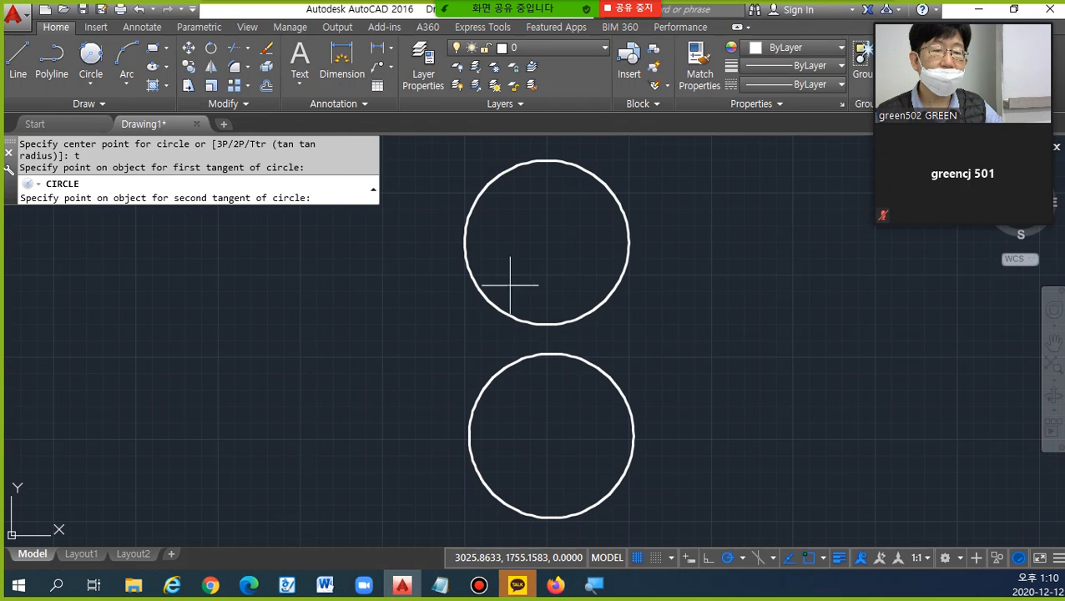
{"action": "left_click", "coordinate": [504, 499]}
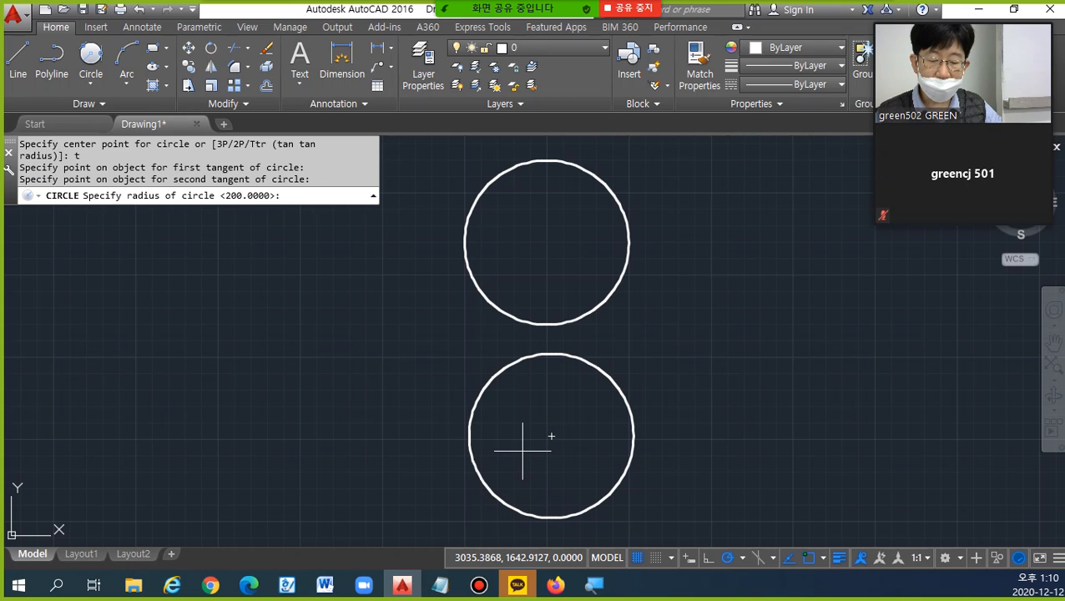
{"action": "key", "text": "Return"}
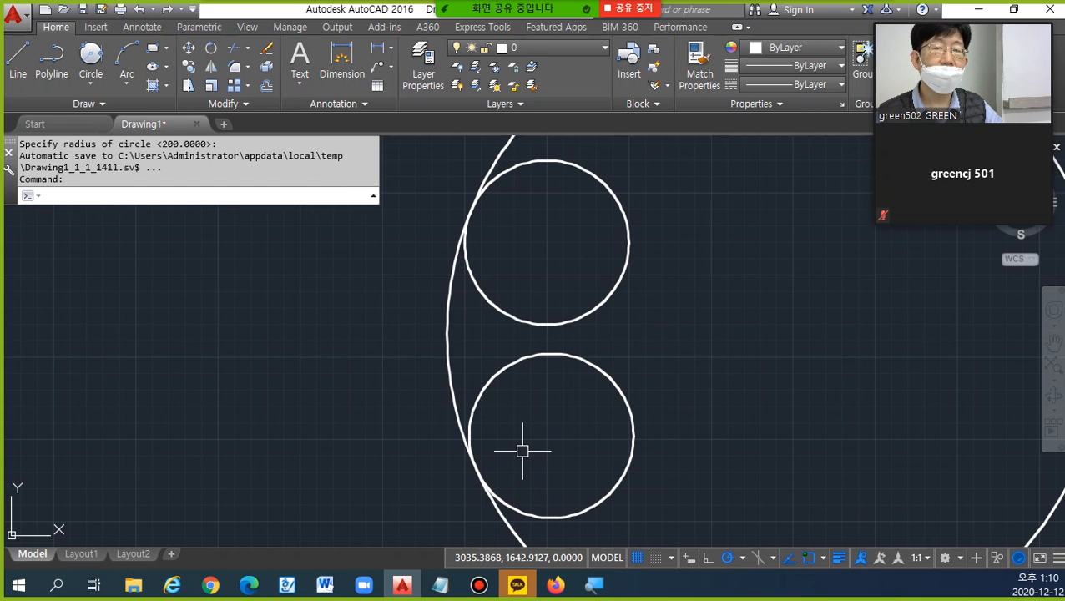
Add a Tan, Tan, Radius circle of radius 200, picking the upper circle's lower-left arc and the lower circle's upper-left arc.
{"action": "type", "text": "c"}
{"action": "key", "text": "Return"}
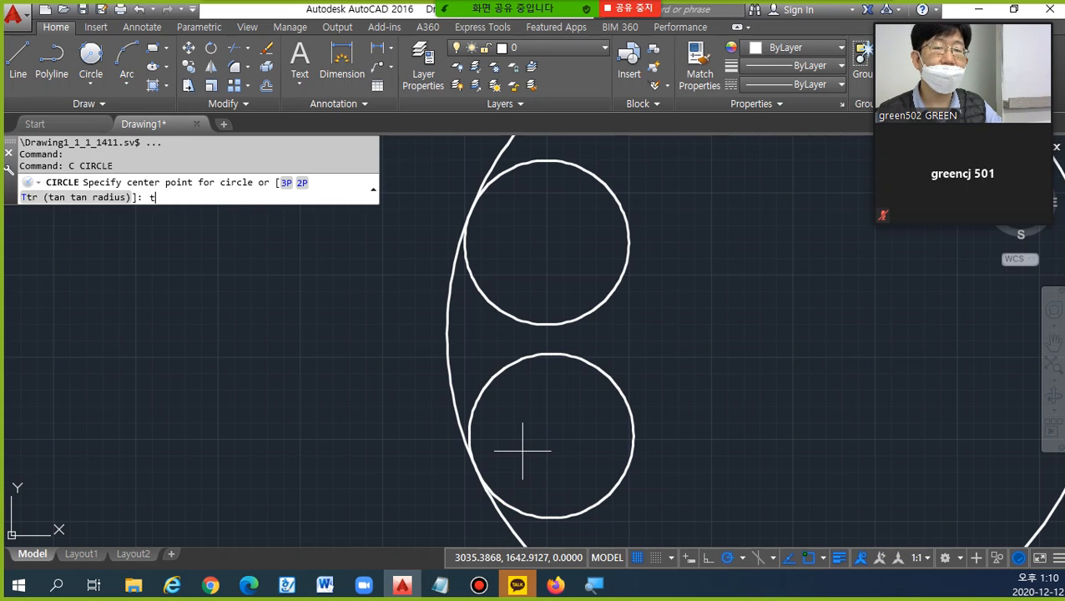
{"action": "type", "text": "t"}
{"action": "key", "text": "Return"}
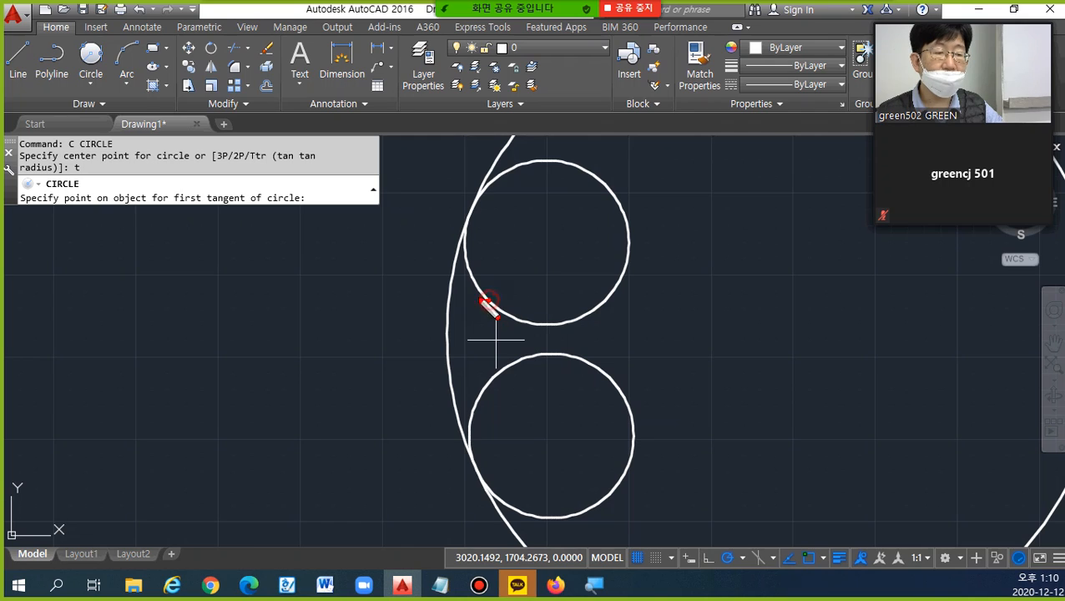
{"action": "left_click_drag", "start_coordinate": [483, 387], "coordinate": [489, 389]}
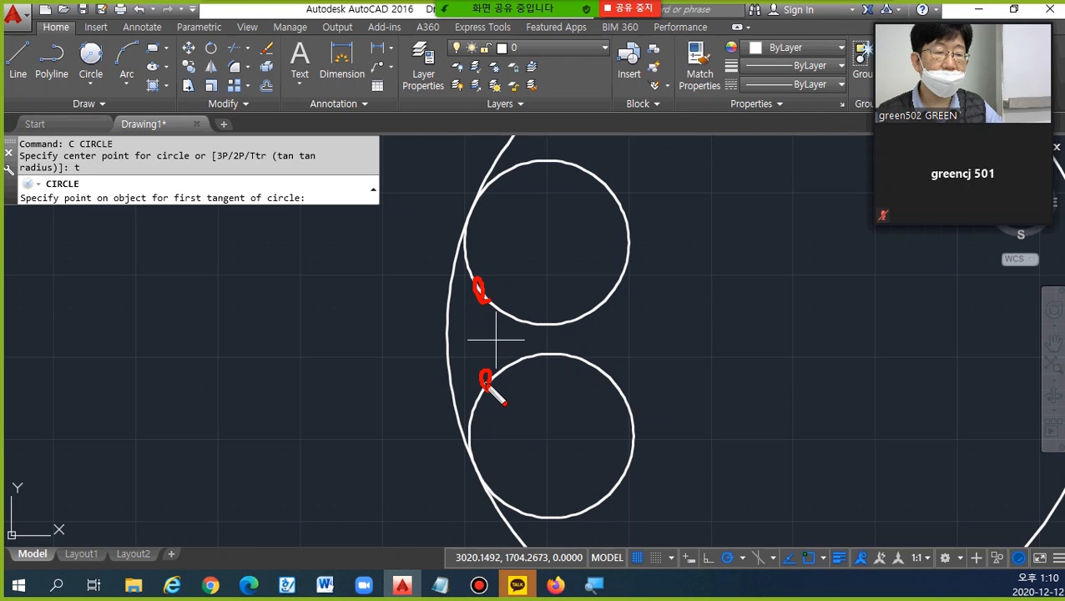
{"action": "mouse_move", "coordinate": [455, 255]}
{"action": "left_mouse_down"}
{"action": "mouse_move", "coordinate": [478, 338]}
{"action": "mouse_move", "coordinate": [435, 395]}
{"action": "left_mouse_up"}
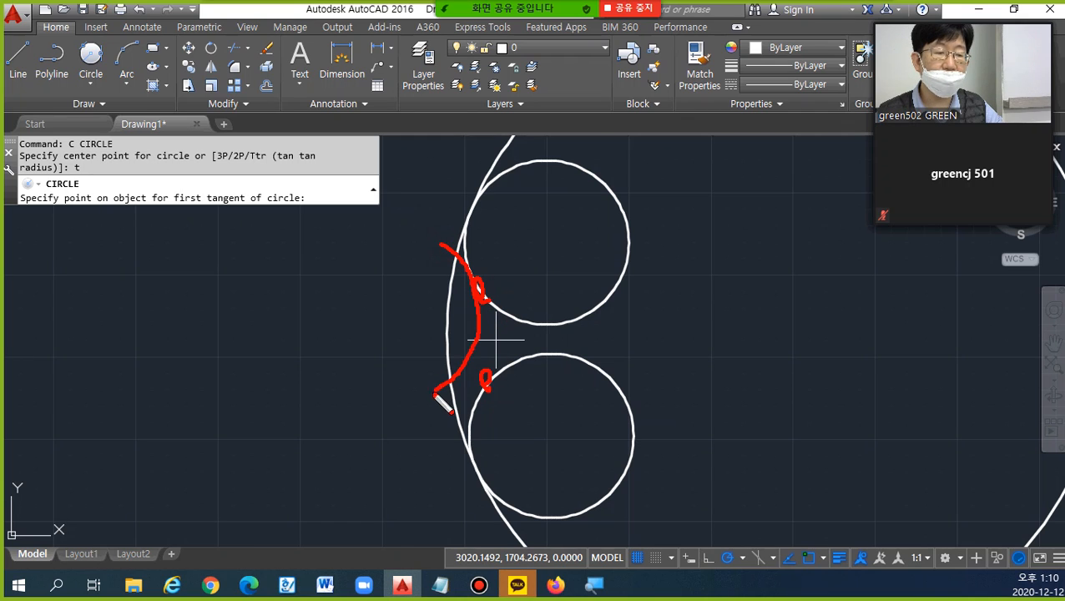
{"action": "left_click", "coordinate": [482, 295]}
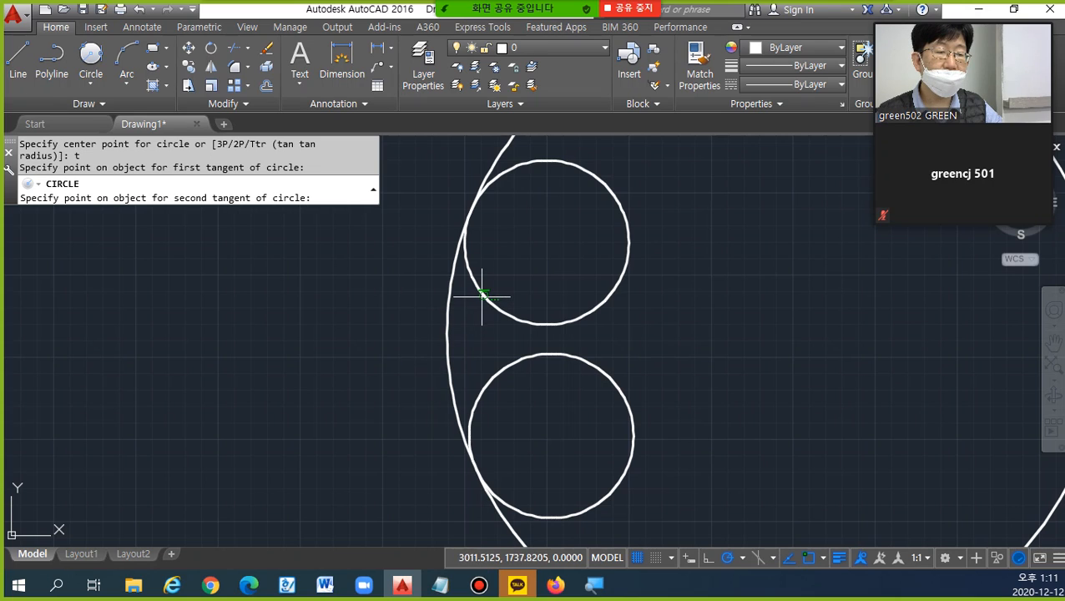
{"action": "left_click", "coordinate": [483, 384]}
{"action": "key", "text": "Return"}
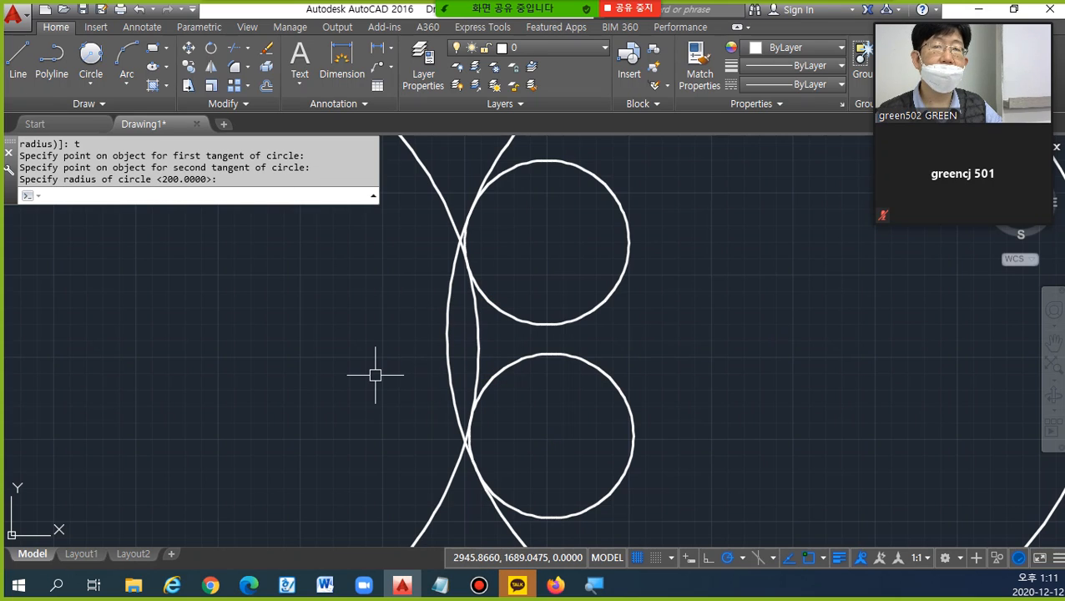
Add a Tan, Tan, Radius circle of radius 200, picking the upper circle's lower-left arc and the top of the lower circle.
{"action": "type", "text": "c"}
{"action": "key", "text": "Return"}
{"action": "type", "text": "t"}
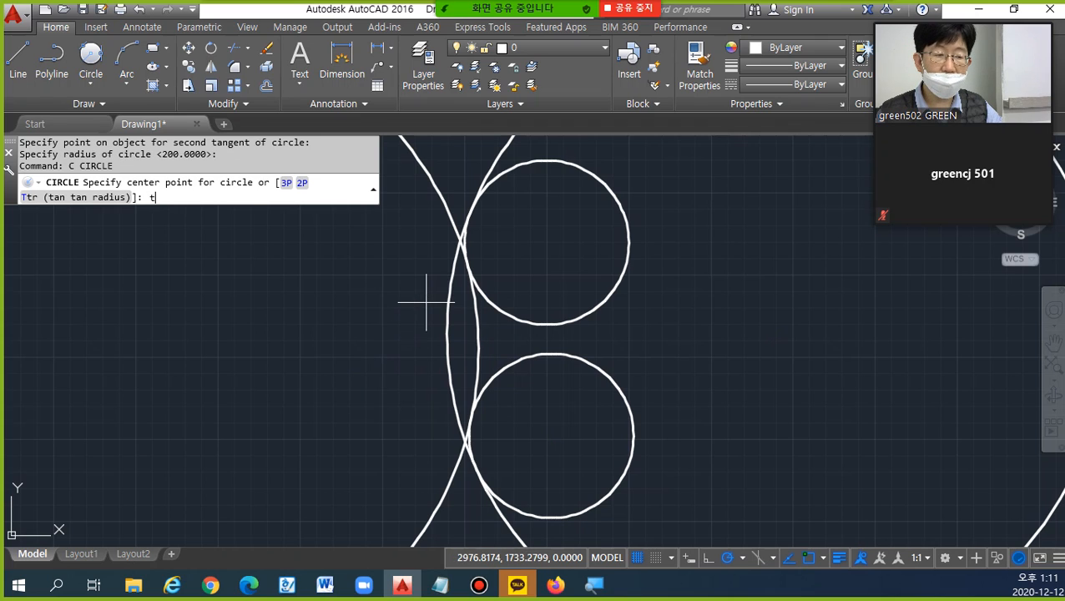
{"action": "key", "text": "Return"}
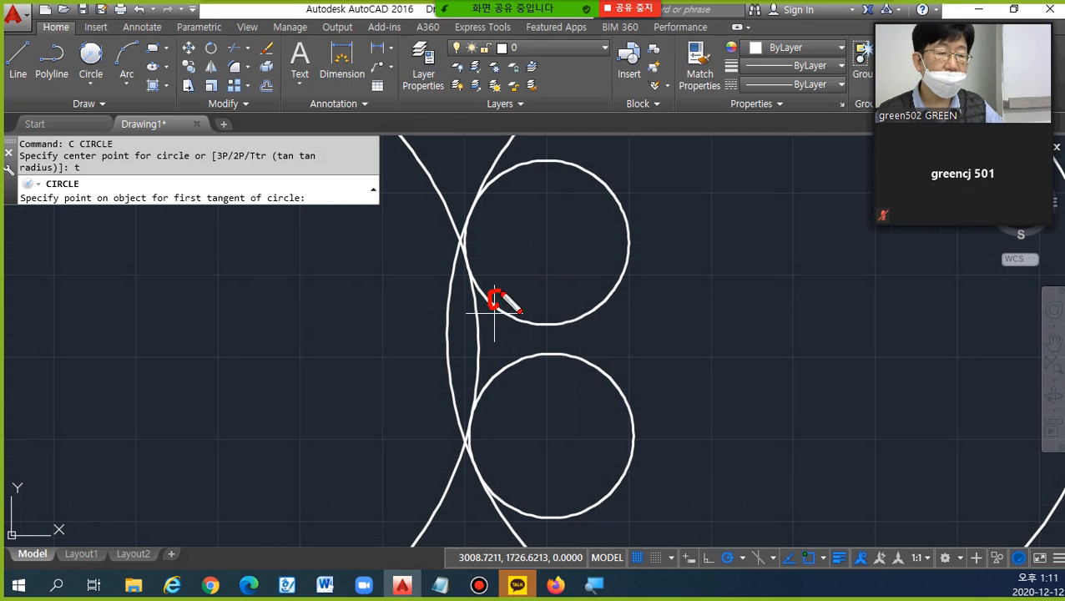
{"action": "left_click_drag", "start_coordinate": [554, 361], "coordinate": [547, 351]}
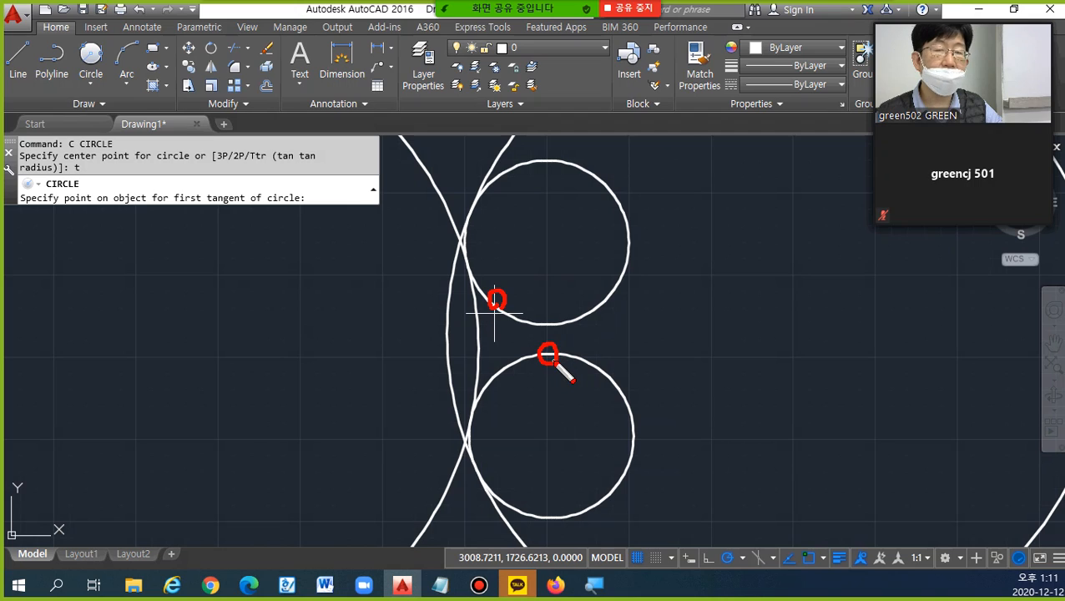
{"action": "mouse_move", "coordinate": [448, 235]}
{"action": "left_mouse_down"}
{"action": "mouse_move", "coordinate": [503, 311]}
{"action": "mouse_move", "coordinate": [593, 364]}
{"action": "mouse_move", "coordinate": [692, 390]}
{"action": "left_mouse_up"}
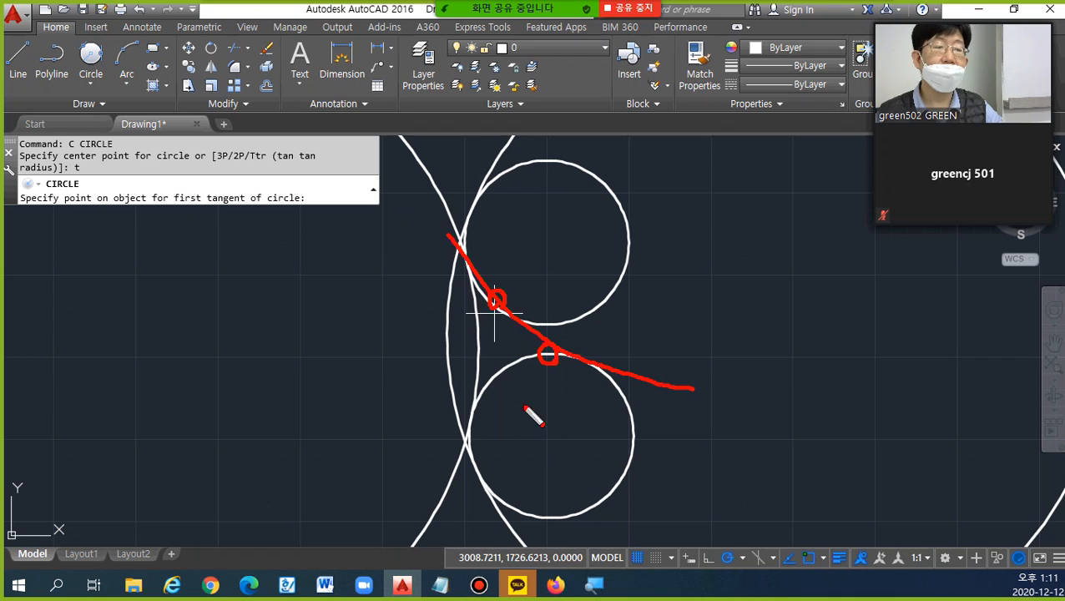
{"action": "left_click", "coordinate": [488, 296]}
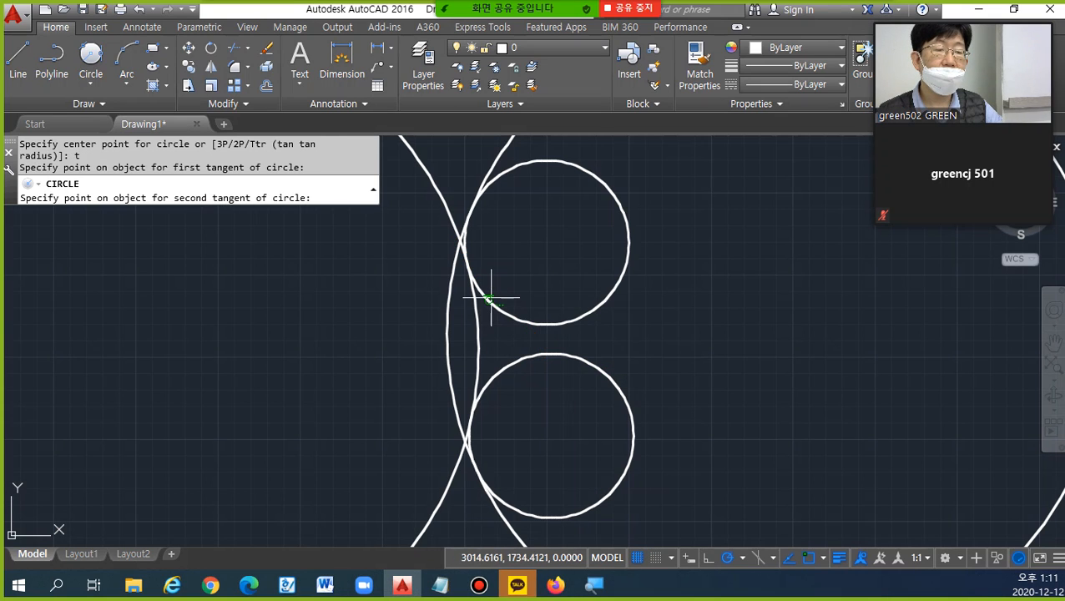
{"action": "left_click", "coordinate": [544, 355]}
{"action": "key", "text": "Return"}
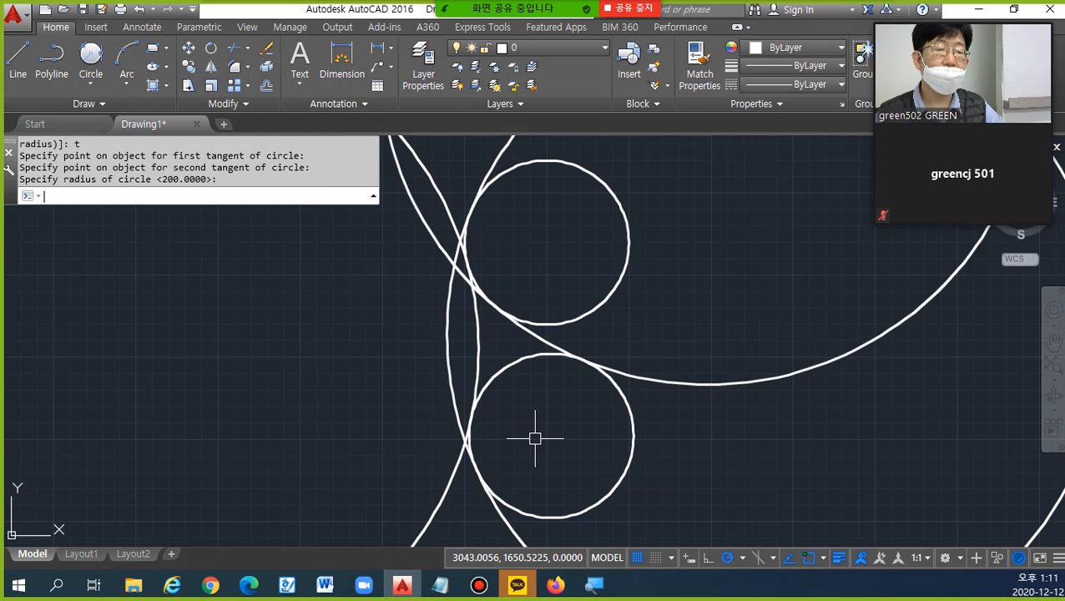
Add a Tan, Tan, Radius circle of radius 200, picking the bottom of the upper circle and the lower circle's upper-left arc.
{"action": "type", "text": "c"}
{"action": "key", "text": "Return"}
{"action": "type", "text": "t"}
{"action": "key", "text": "Return"}
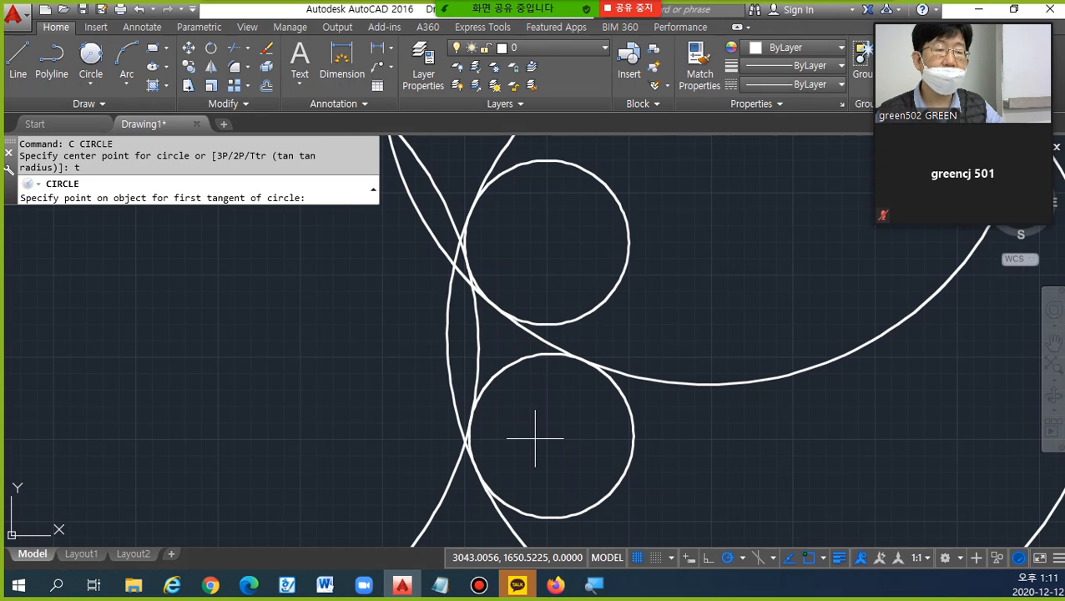
{"action": "left_click", "coordinate": [544, 324]}
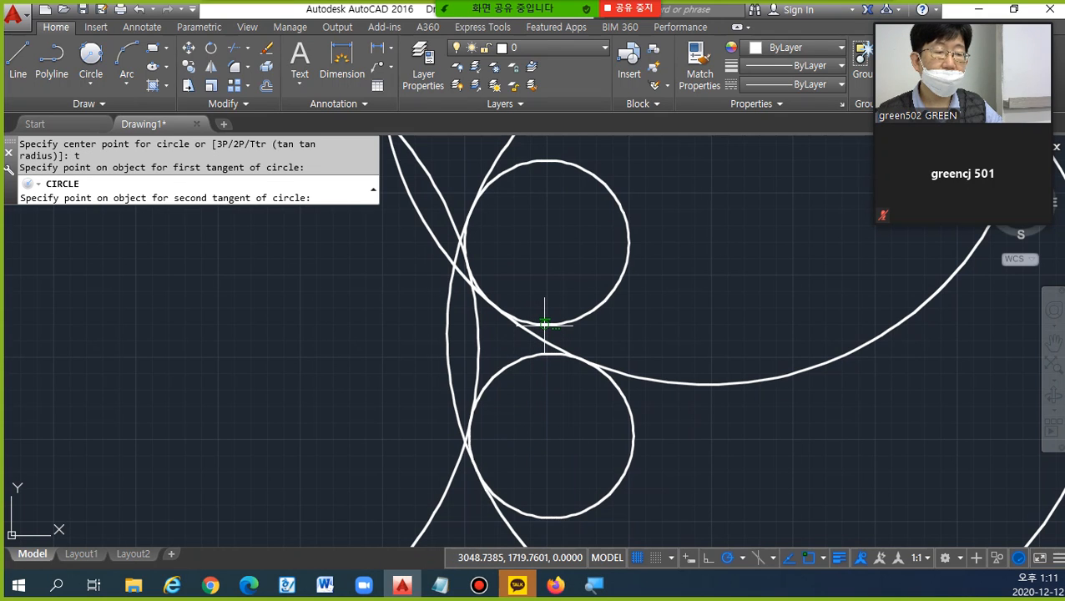
{"action": "left_click", "coordinate": [499, 364]}
{"action": "mouse_move", "coordinate": [605, 321]}
{"action": "left_mouse_down"}
{"action": "mouse_move", "coordinate": [516, 356]}
{"action": "mouse_move", "coordinate": [471, 443]}
{"action": "left_mouse_up"}
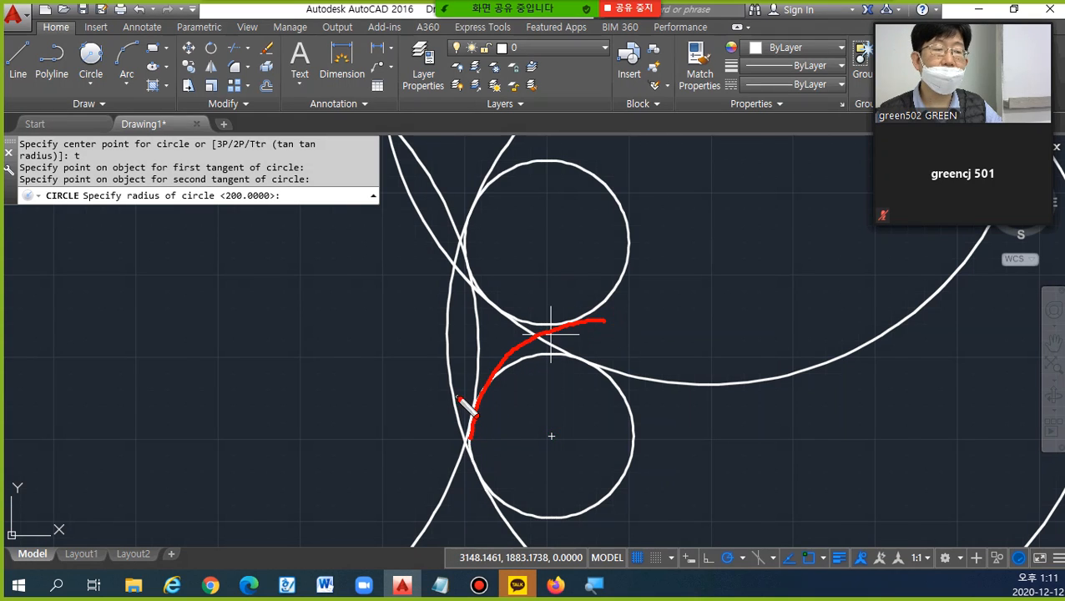
{"action": "key", "text": "Return"}
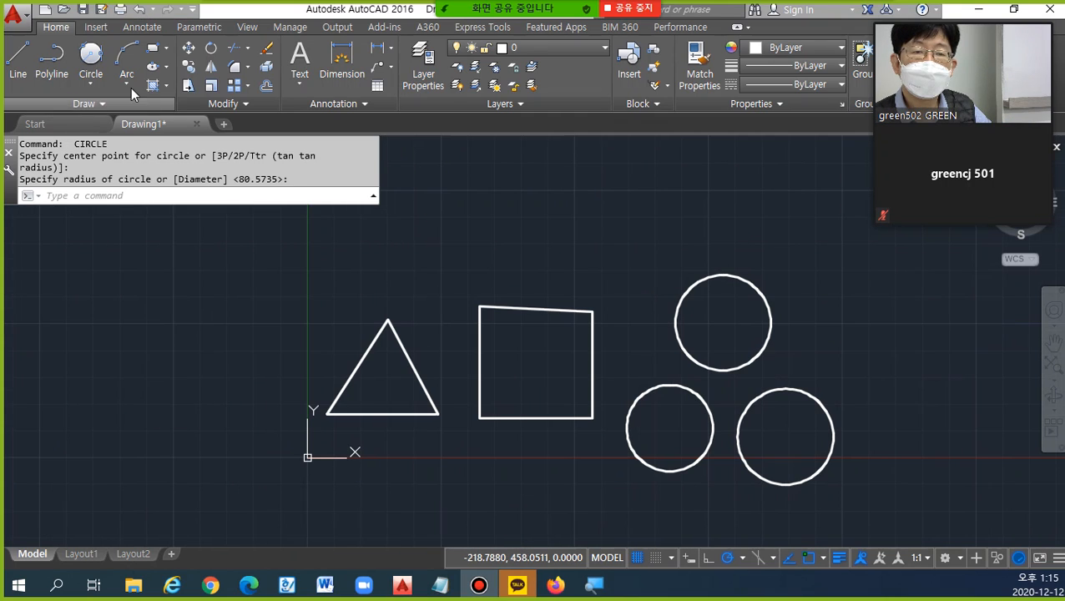
Look over the circle creation methods and widen the command window so that longer prompts fit on one line.
{"action": "left_click", "coordinate": [91, 84]}
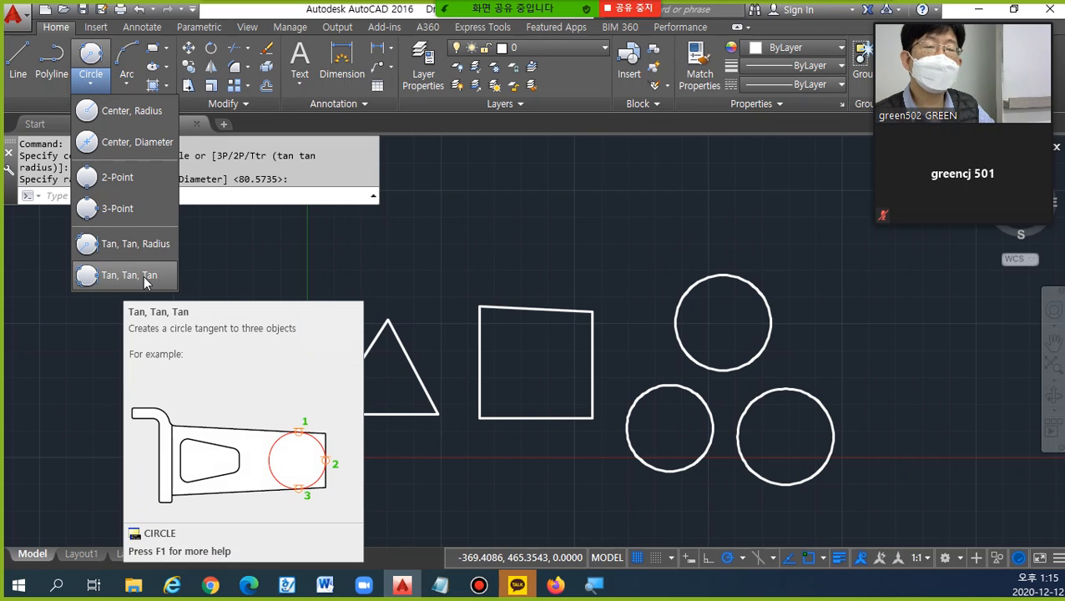
{"action": "left_click", "coordinate": [308, 181]}
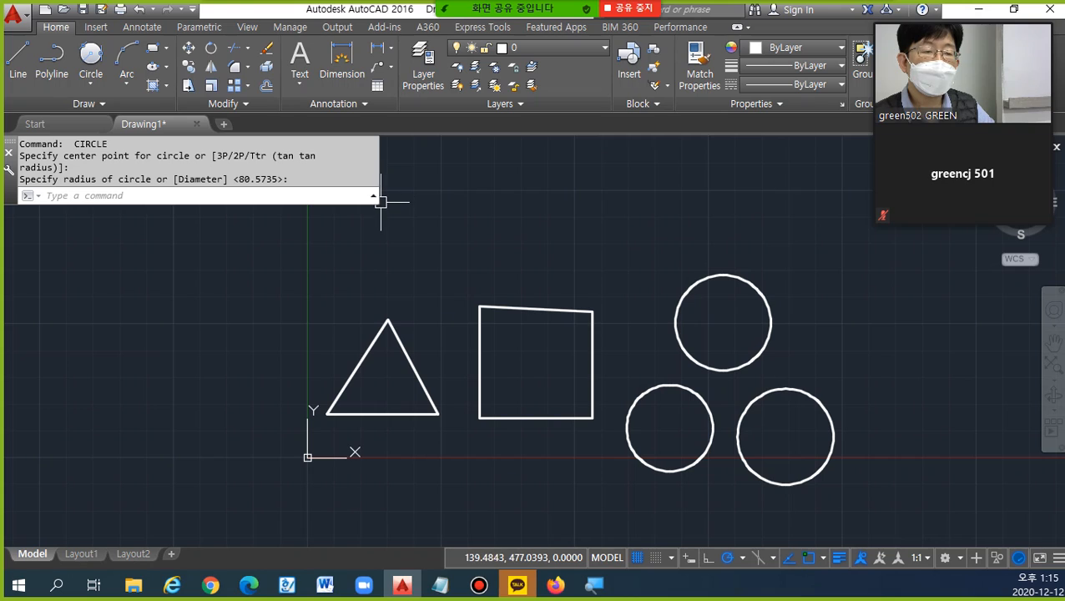
{"action": "left_click_drag", "start_coordinate": [381, 201], "coordinate": [466, 205]}
{"action": "left_click", "coordinate": [297, 203]}
Start the Circle command and examine which creation options its prompt offers.
{"action": "type", "text": "c"}
{"action": "key", "text": "Return"}
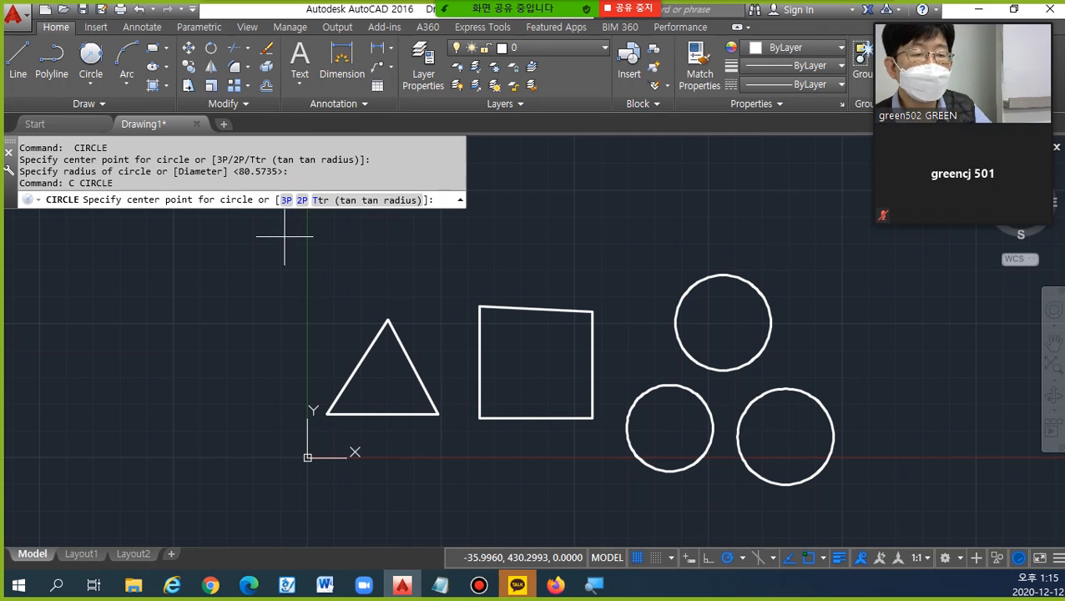
{"action": "mouse_move", "coordinate": [292, 246]}
{"action": "left_mouse_down"}
{"action": "mouse_move", "coordinate": [371, 178]}
{"action": "mouse_move", "coordinate": [428, 238]}
{"action": "mouse_move", "coordinate": [291, 244]}
{"action": "left_mouse_up"}
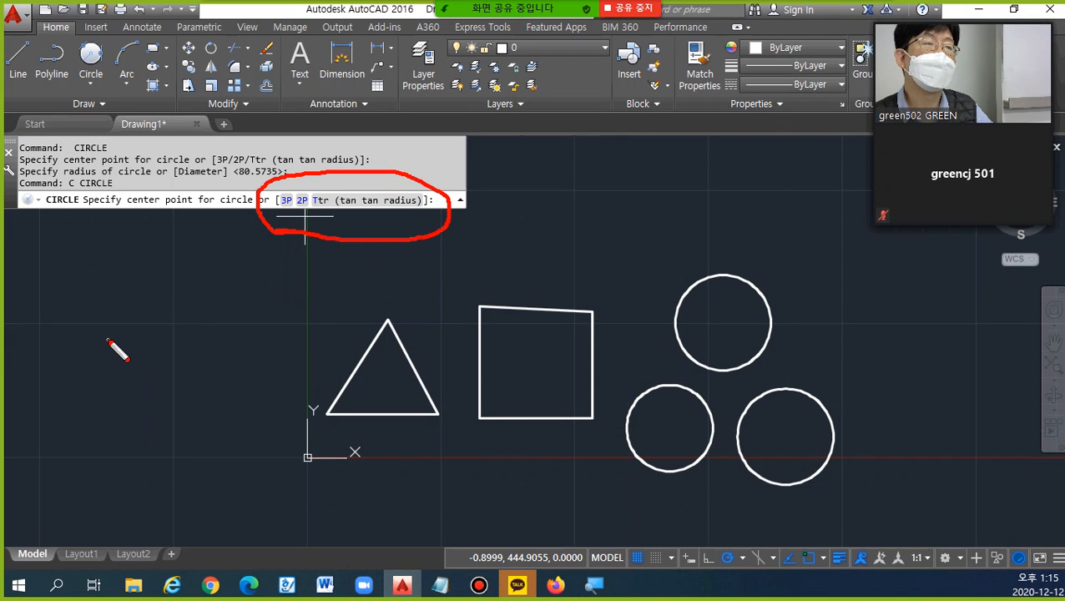
{"action": "mouse_move", "coordinate": [84, 222]}
{"action": "left_mouse_down"}
{"action": "mouse_move", "coordinate": [115, 188]}
{"action": "mouse_move", "coordinate": [341, 186]}
{"action": "mouse_move", "coordinate": [334, 246]}
{"action": "mouse_move", "coordinate": [113, 223]}
{"action": "left_mouse_up"}
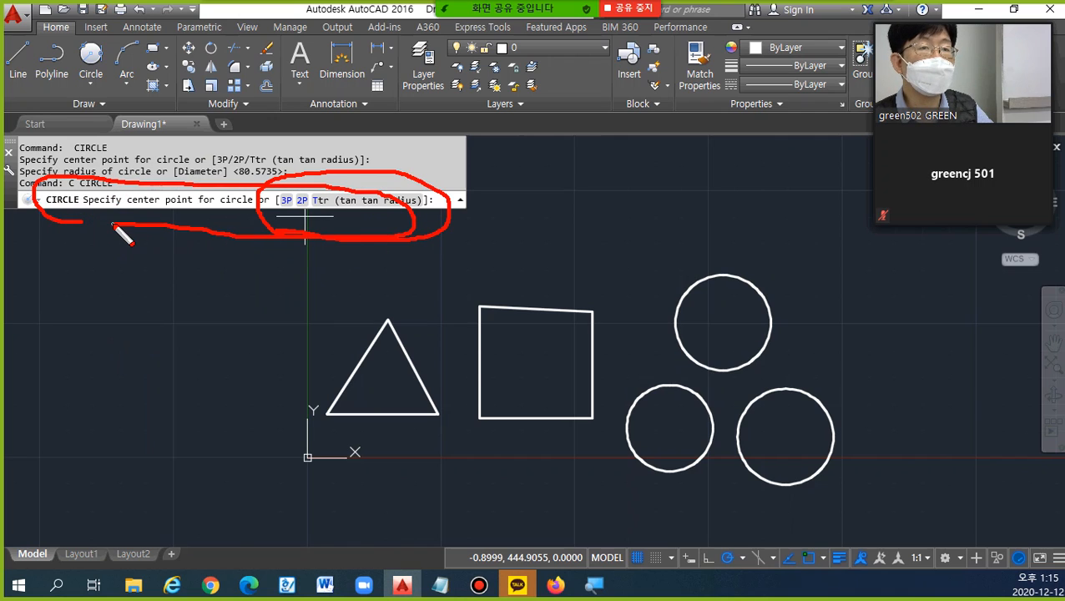
Inscribe a Tan, Tan, Tan circle in the triangle, picking its left side, base and right side.
{"action": "left_click", "coordinate": [90, 84]}
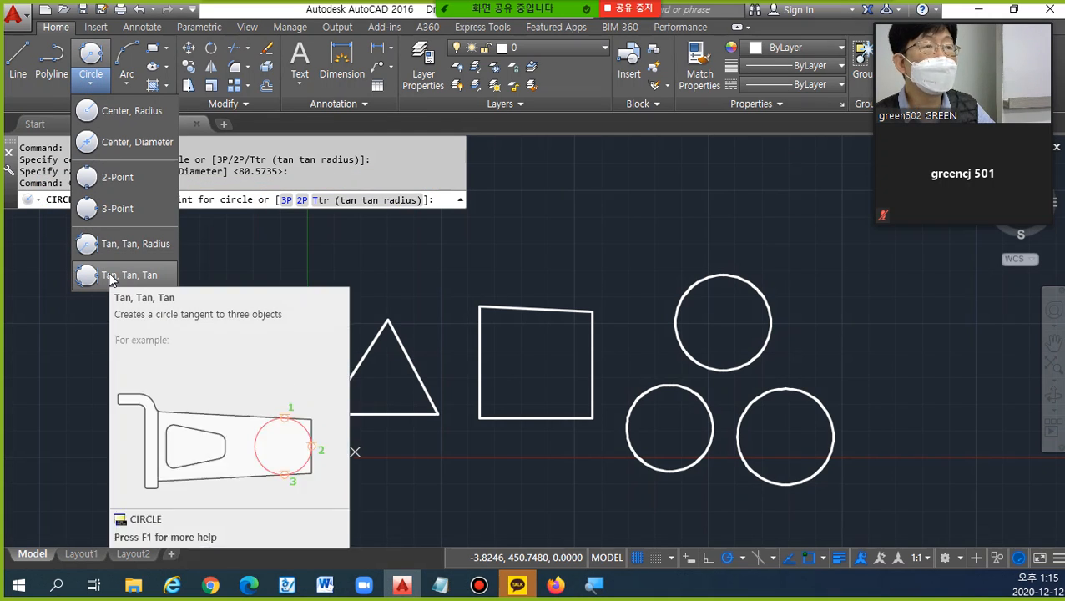
{"action": "left_click", "coordinate": [109, 278]}
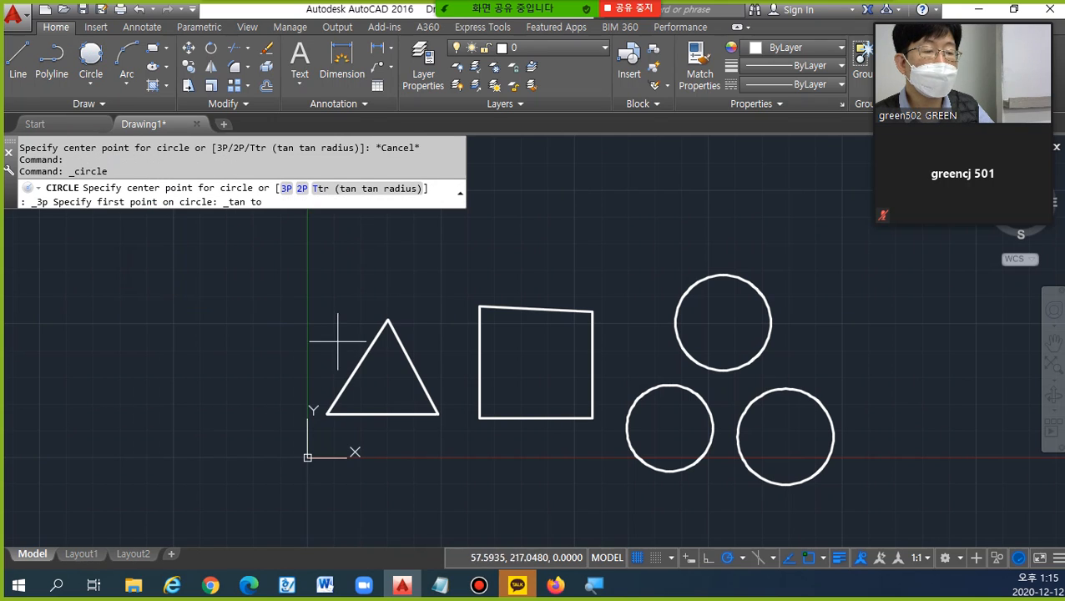
{"action": "scroll", "coordinate": [368, 393], "scroll_direction": "up", "scroll_amount": 3}
{"action": "scroll", "coordinate": [288, 359], "scroll_direction": "up", "scroll_amount": 2}
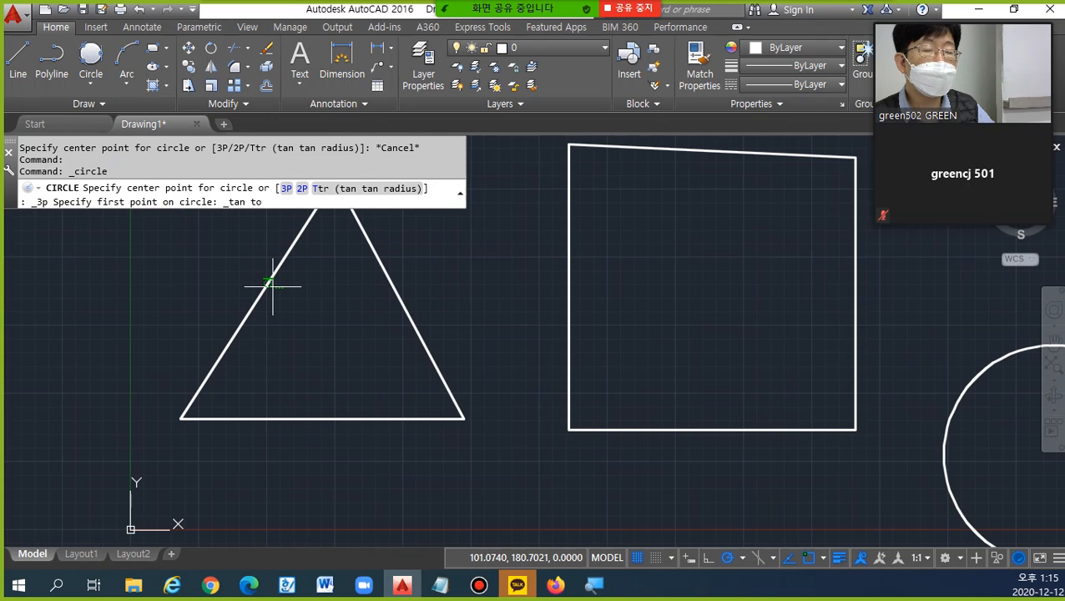
{"action": "left_click", "coordinate": [272, 286]}
{"action": "left_click", "coordinate": [308, 415]}
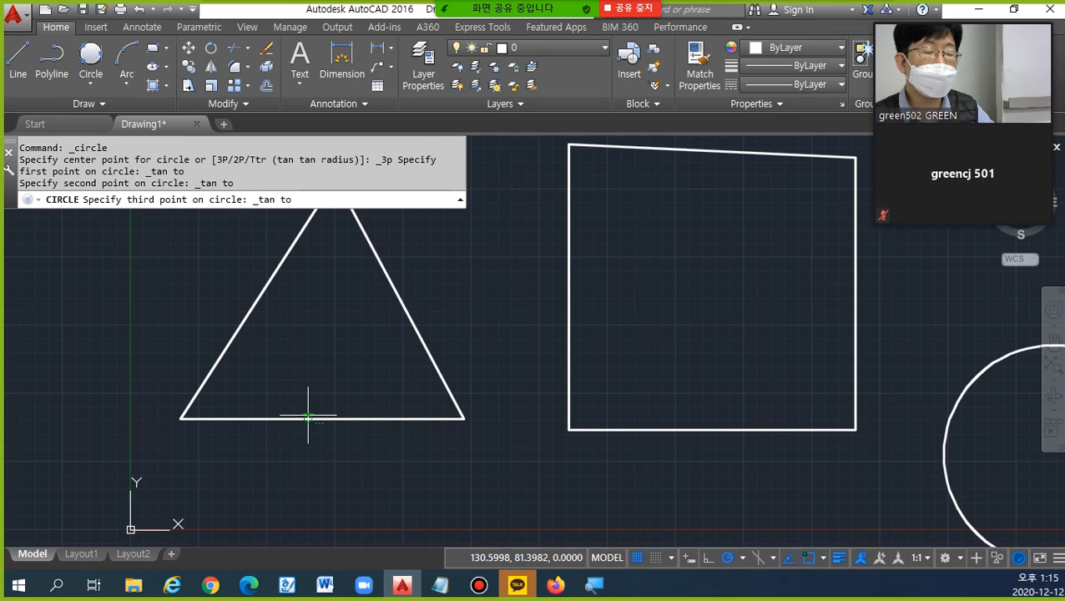
{"action": "left_click", "coordinate": [402, 302]}
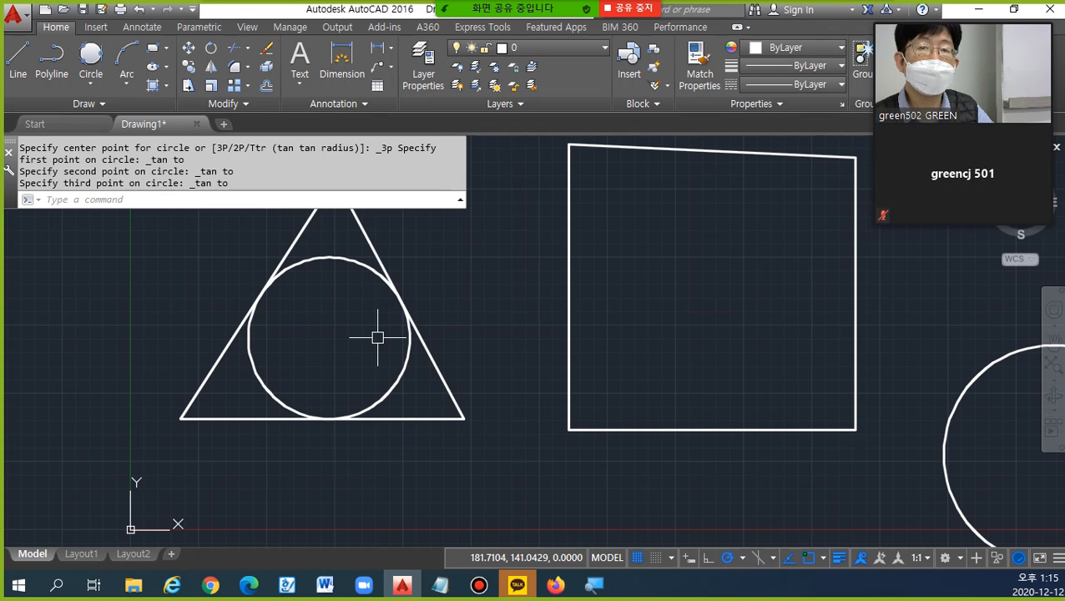
Add a Tan, Tan, Tan circle inside the four-sided shape, picking its slanted top, left and bottom sides.
{"action": "scroll", "coordinate": [348, 364], "scroll_direction": "down", "scroll_amount": 2}
{"action": "key", "text": "Return"}
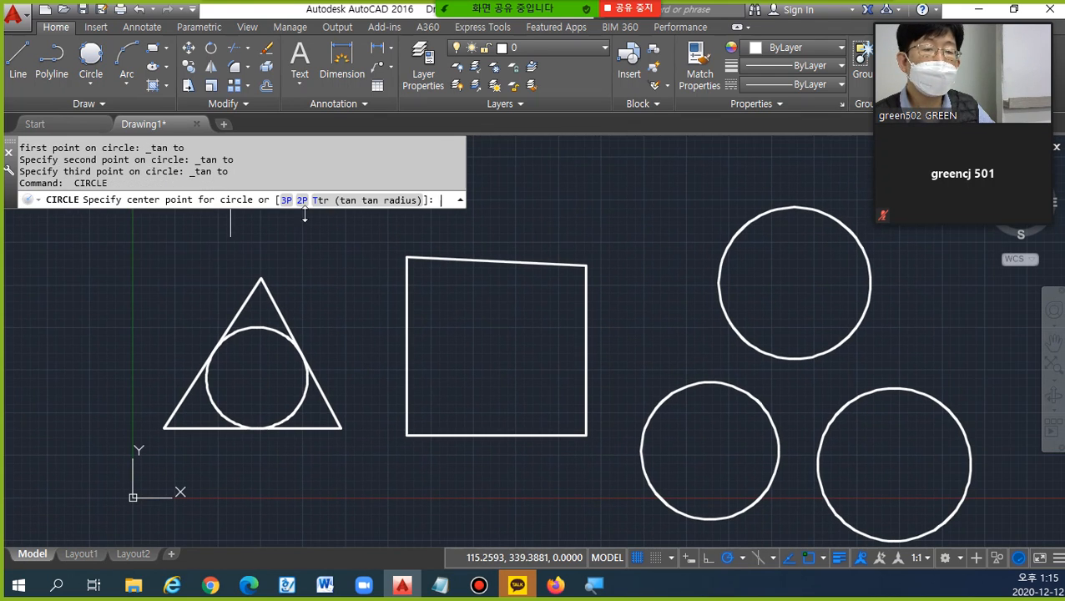
{"action": "key", "text": "Escape"}
{"action": "left_click", "coordinate": [91, 54]}
{"action": "left_click", "coordinate": [460, 257]}
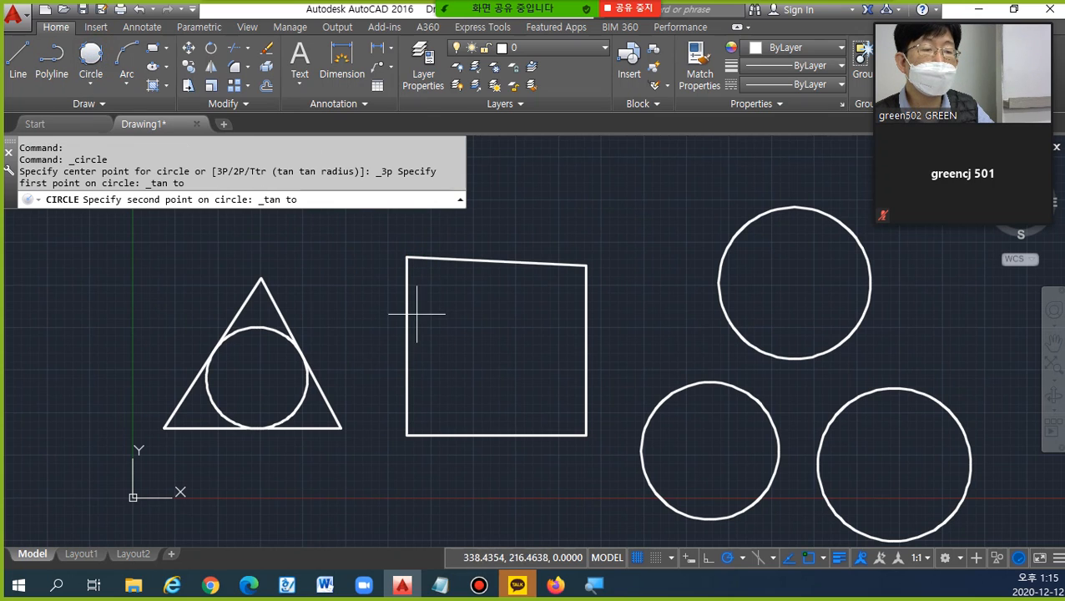
{"action": "left_click", "coordinate": [409, 314]}
{"action": "left_click", "coordinate": [460, 434]}
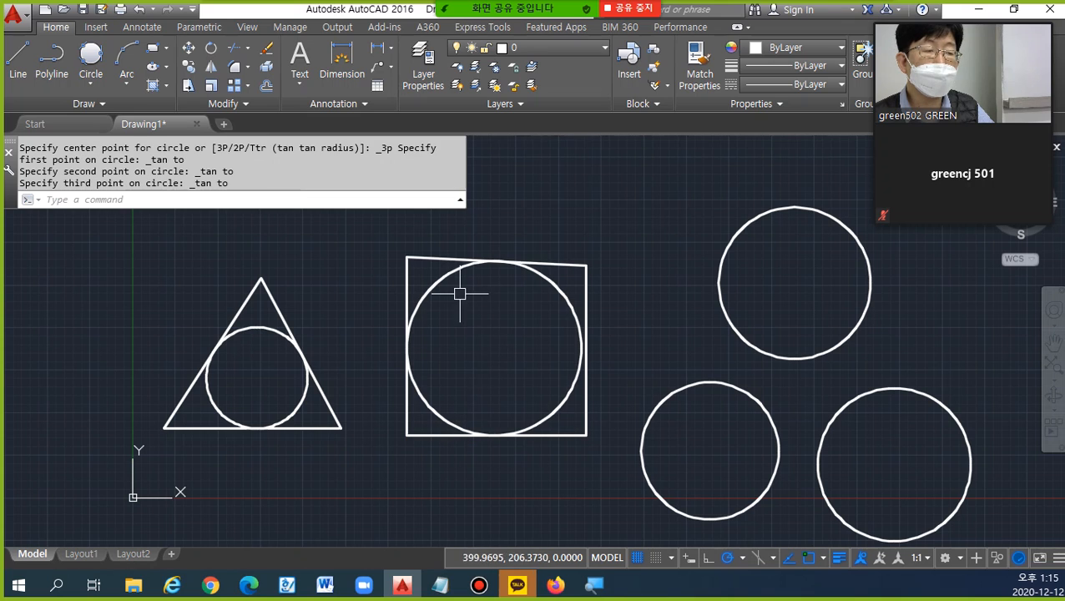
Draw a small Tan, Tan, Tan circle in the gap between the three circles, picking the inward-facing side of each.
{"action": "middle_click_drag", "start_coordinate": [657, 357], "coordinate": [364, 321]}
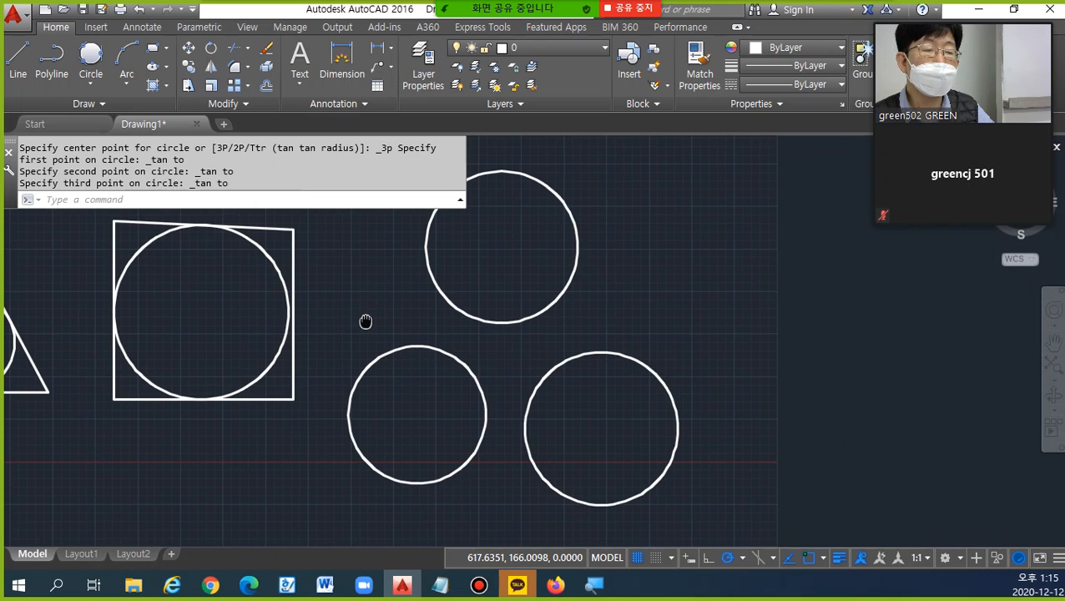
{"action": "scroll", "coordinate": [585, 292], "scroll_direction": "down", "scroll_amount": 3}
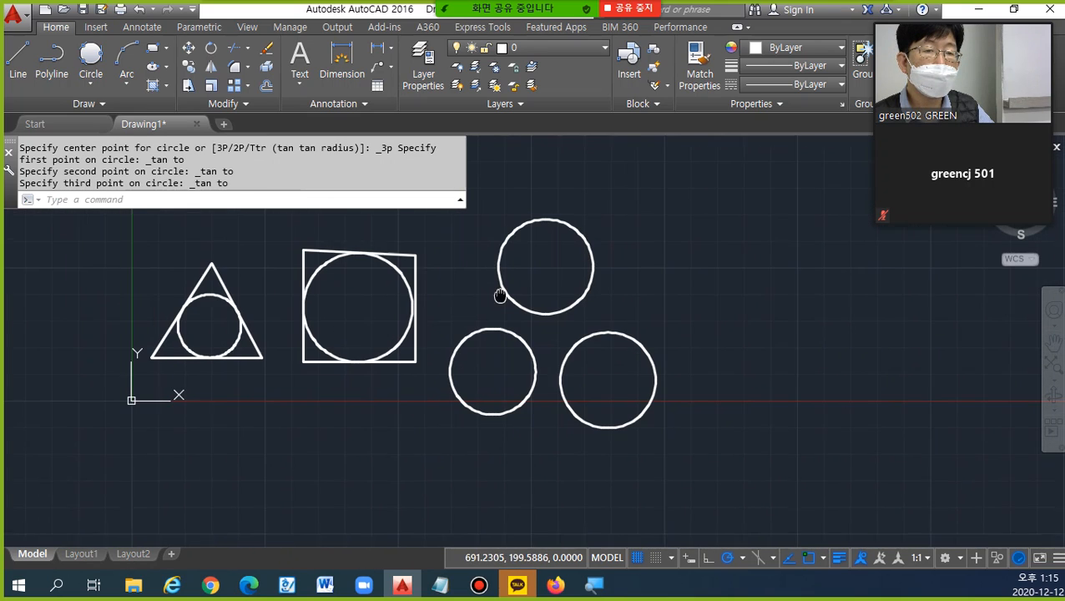
{"action": "left_click", "coordinate": [92, 57]}
{"action": "left_click", "coordinate": [543, 314]}
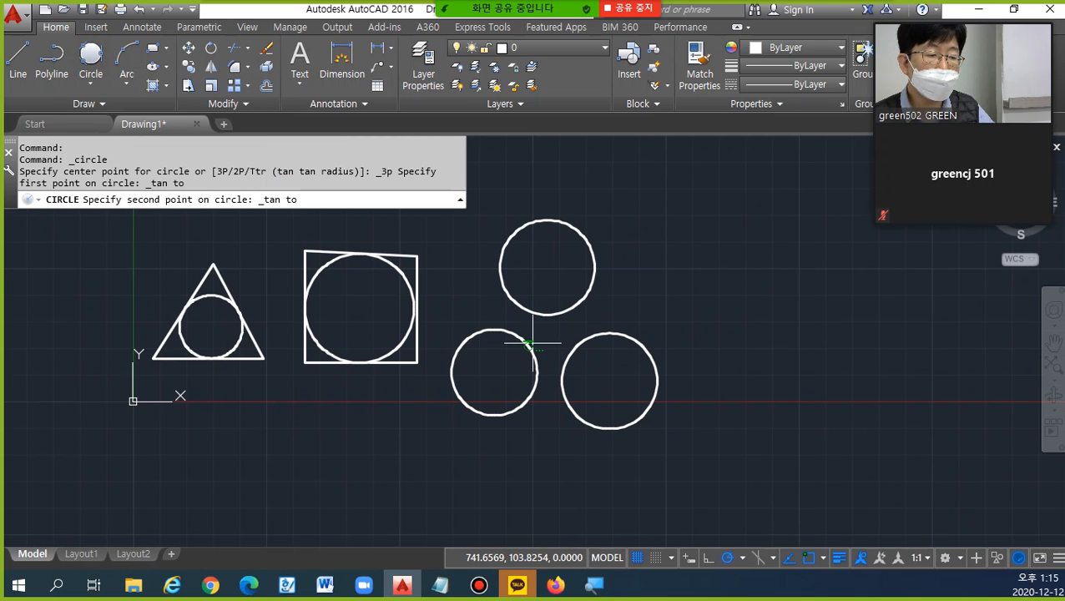
{"action": "left_click", "coordinate": [529, 349]}
{"action": "left_click", "coordinate": [572, 355]}
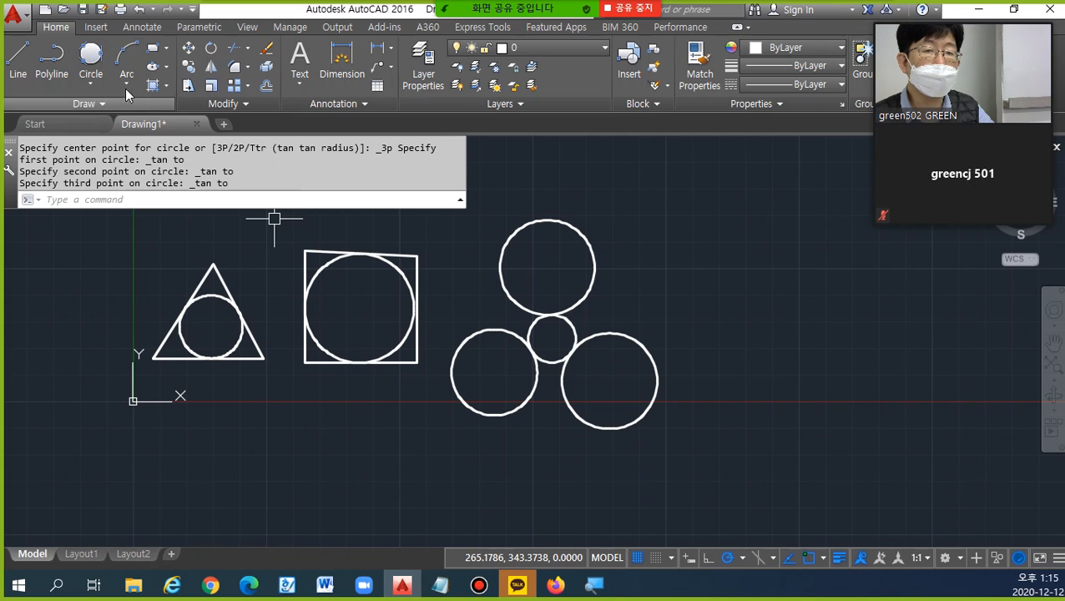
Draw a large Tan, Tan, Tan circle enclosing the three circles, picking the outward-facing side of each.
{"action": "left_click", "coordinate": [91, 57]}
{"action": "left_click", "coordinate": [539, 219]}
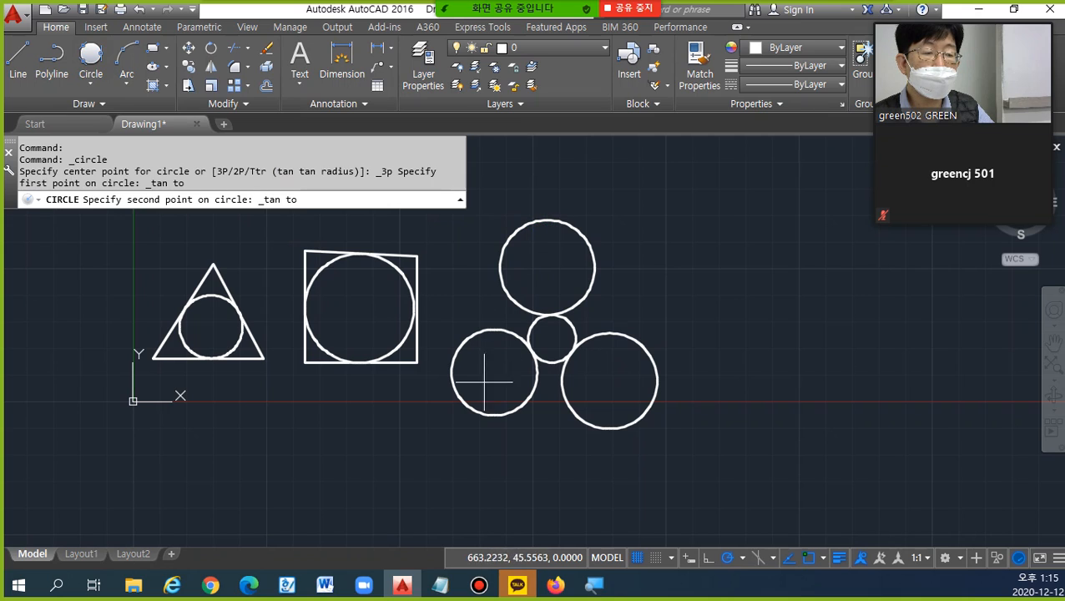
{"action": "left_click", "coordinate": [469, 417]}
{"action": "left_click", "coordinate": [633, 418]}
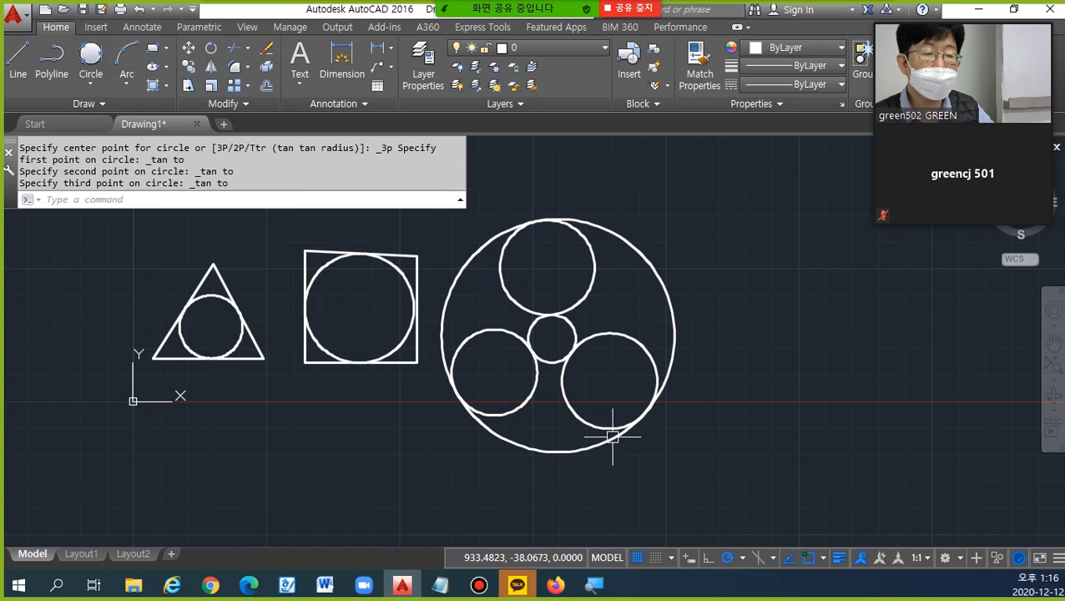
Draw a Tan, Tan, Tan circle around the lower-left circle, touching the upper and lower-right circles from outside.
{"action": "left_click", "coordinate": [88, 52]}
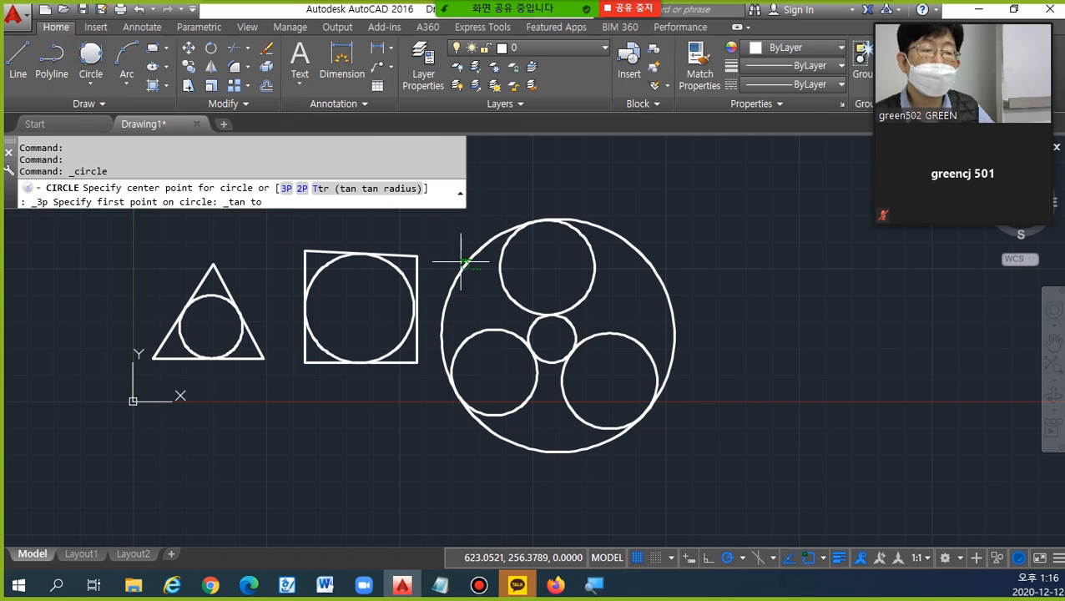
{"action": "left_click", "coordinate": [501, 284]}
{"action": "left_click", "coordinate": [562, 387]}
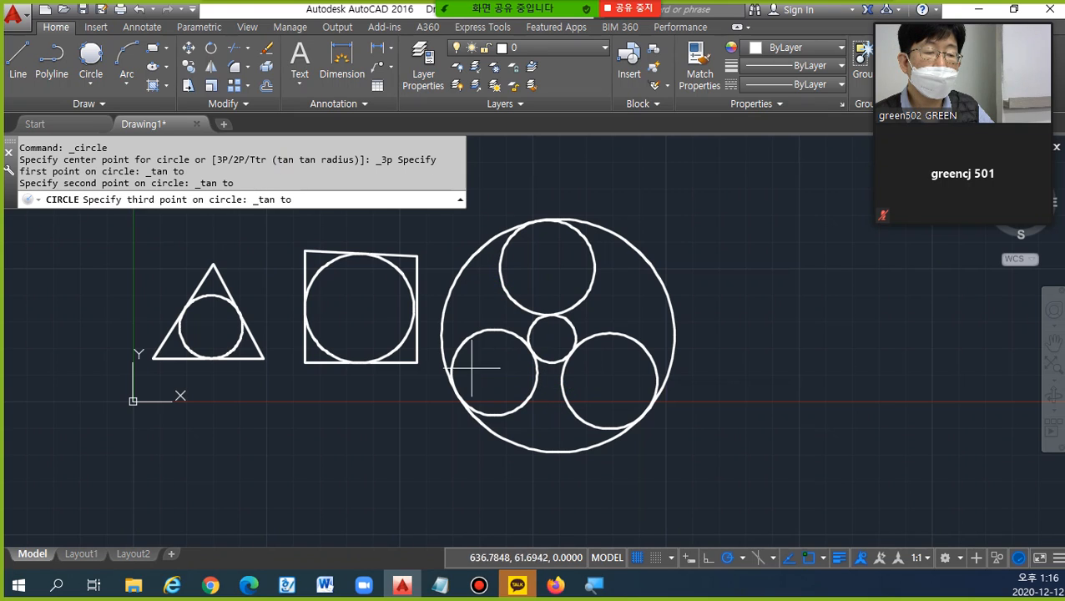
{"action": "left_click", "coordinate": [452, 359]}
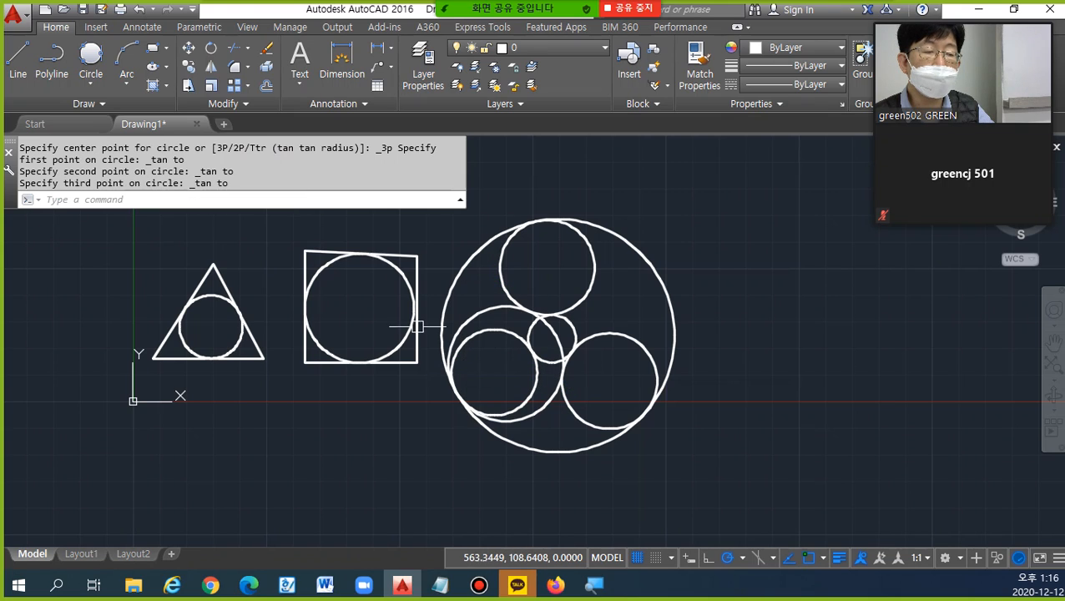
Draw a Tan, Tan, Tan circle around the lower-right circle, touching the upper and lower-left circles from outside.
{"action": "left_click", "coordinate": [89, 53]}
{"action": "left_click", "coordinate": [585, 298]}
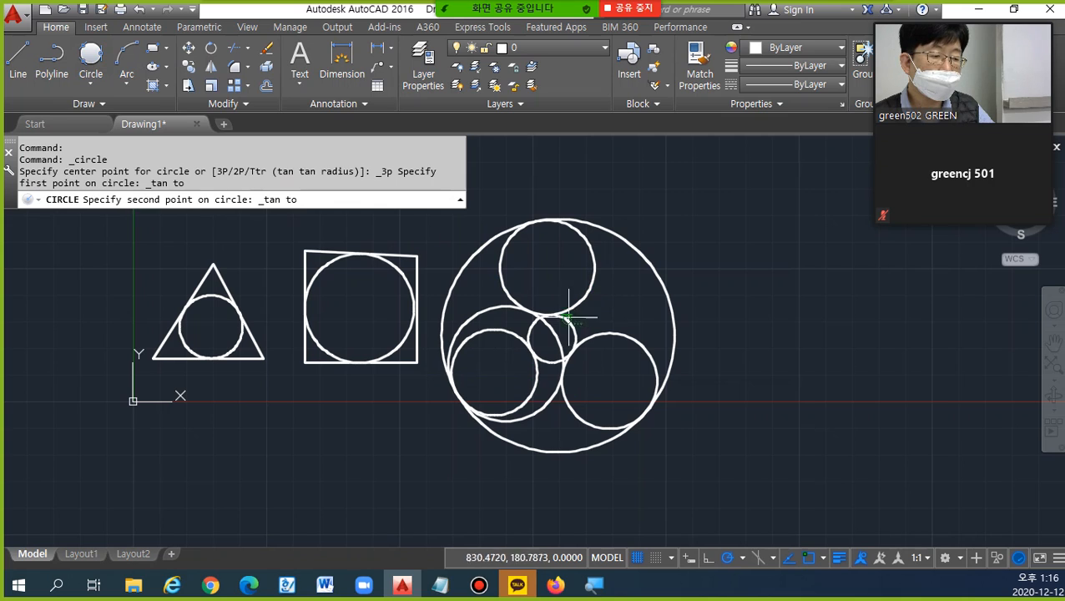
{"action": "left_click", "coordinate": [534, 384]}
{"action": "left_click", "coordinate": [593, 427]}
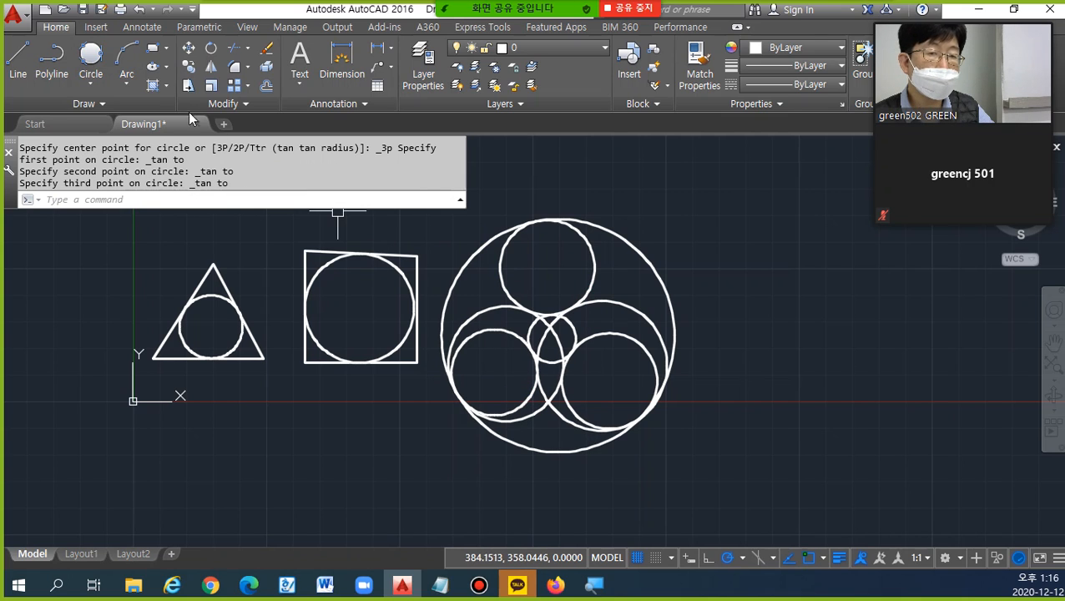
Draw a Tan, Tan, Tan circle around the upper circle, touching both lower circles from outside.
{"action": "left_click", "coordinate": [90, 55]}
{"action": "left_click", "coordinate": [570, 234]}
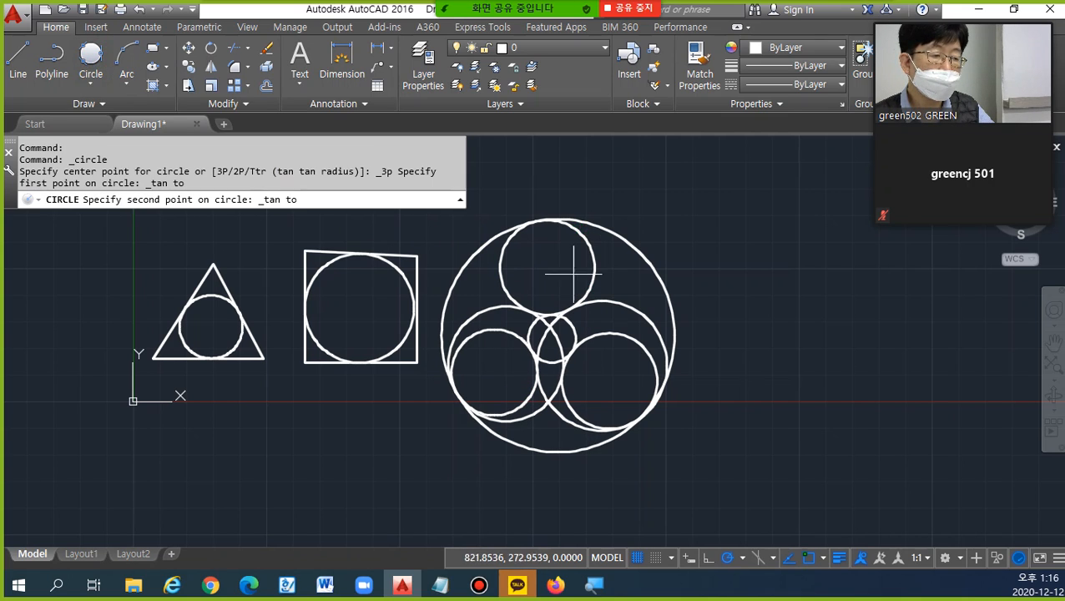
{"action": "left_click", "coordinate": [598, 338]}
{"action": "left_click", "coordinate": [499, 329]}
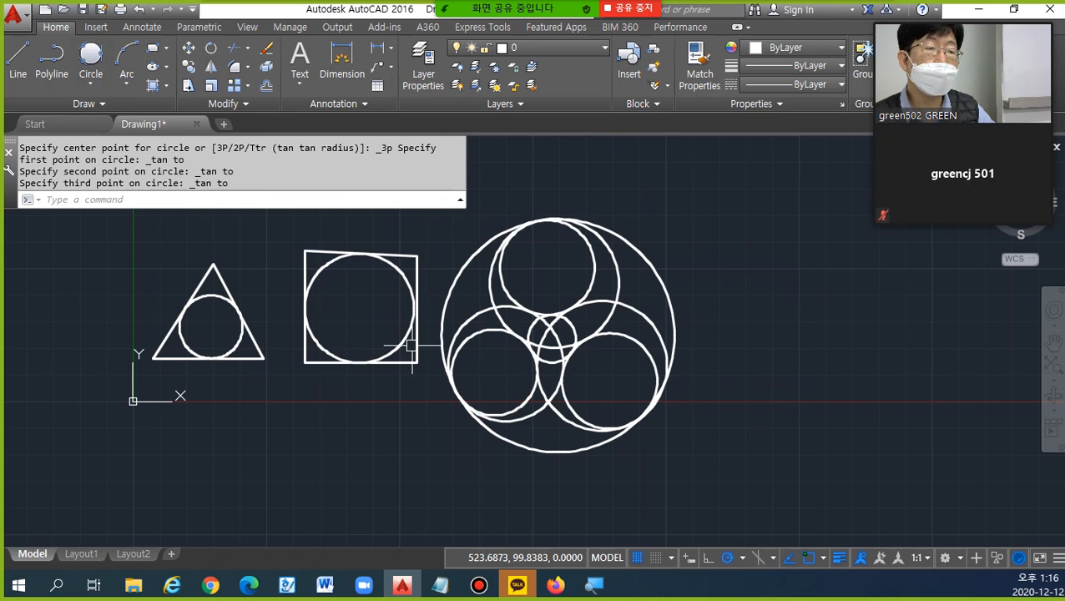
{"action": "middle_click_drag", "start_coordinate": [459, 369], "coordinate": [597, 385]}
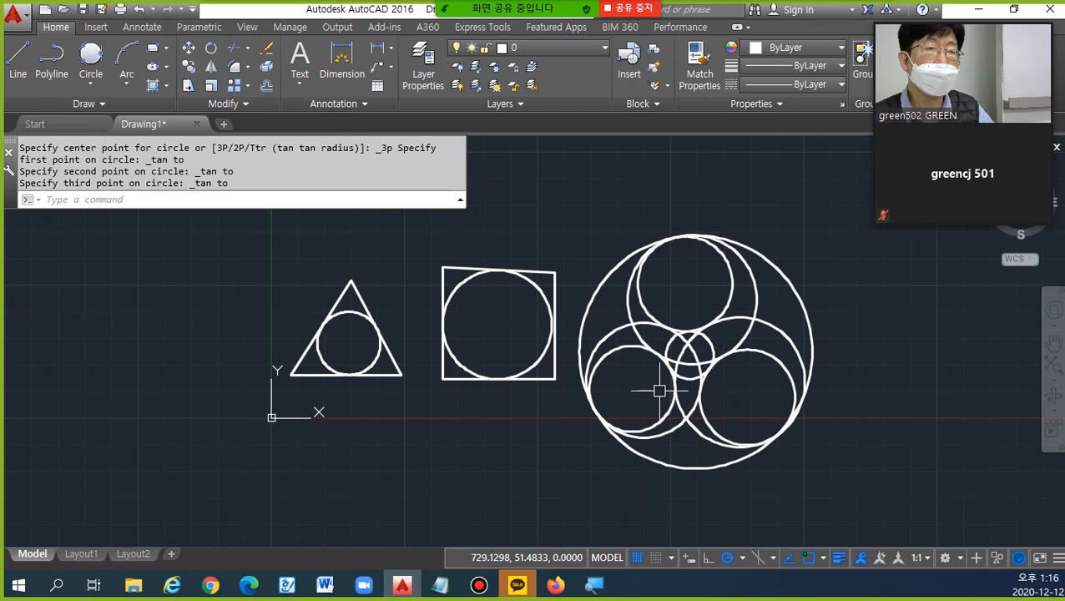
{"action": "left_click", "coordinate": [91, 80]}
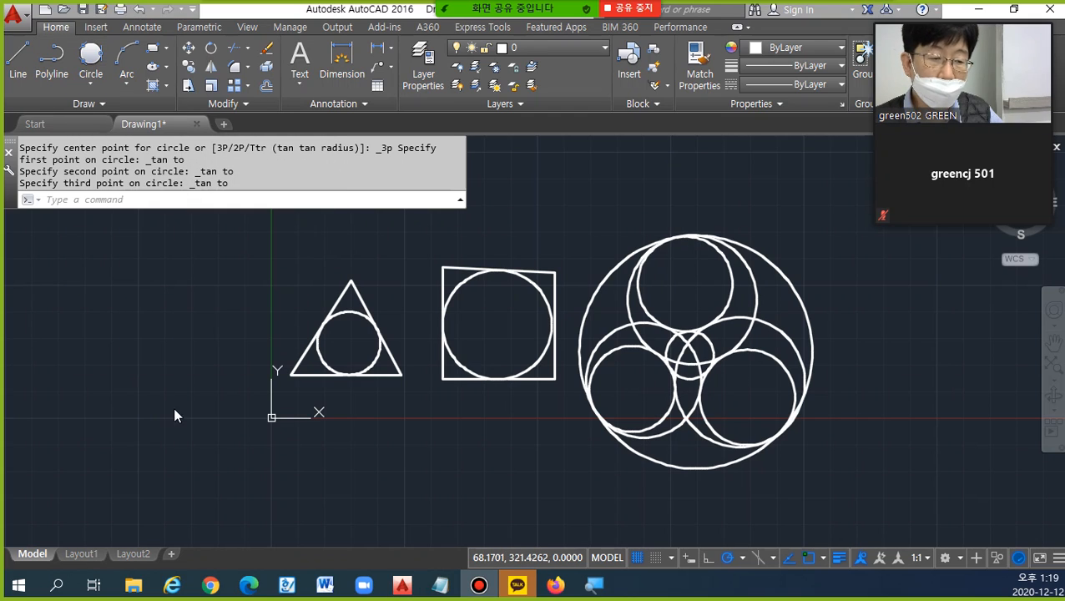
Switch to the 주말반.txt notes in Notepad and add the headings 선관련 and 원관련 below the OSNAP line.
{"action": "left_click", "coordinate": [442, 586]}
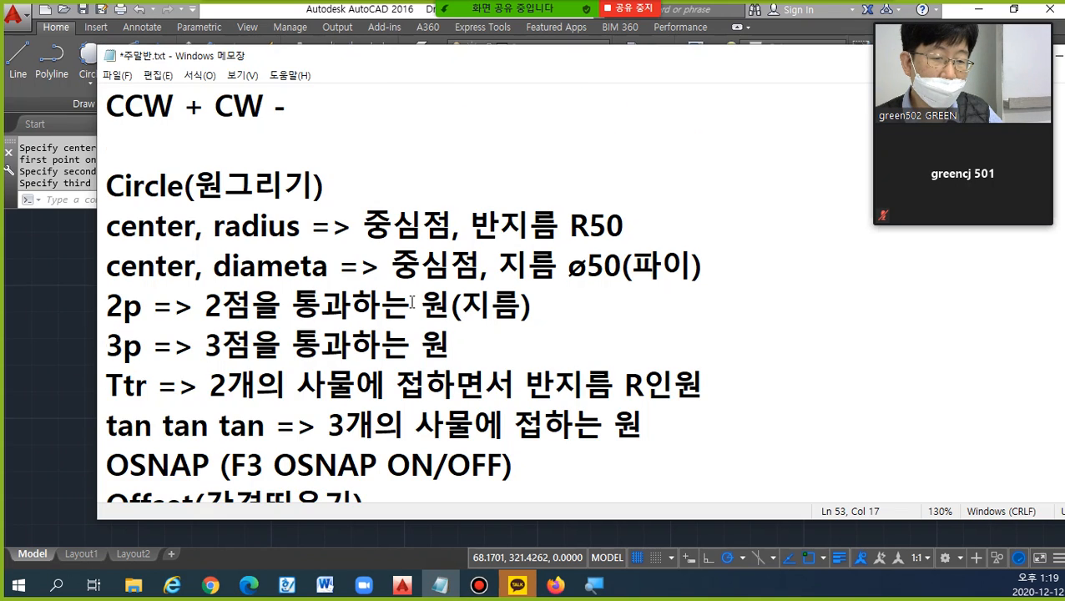
{"action": "scroll", "coordinate": [409, 303], "scroll_direction": "down", "scroll_amount": 2}
{"action": "left_click_drag", "start_coordinate": [107, 305], "coordinate": [521, 293]}
{"action": "left_click", "coordinate": [522, 295]}
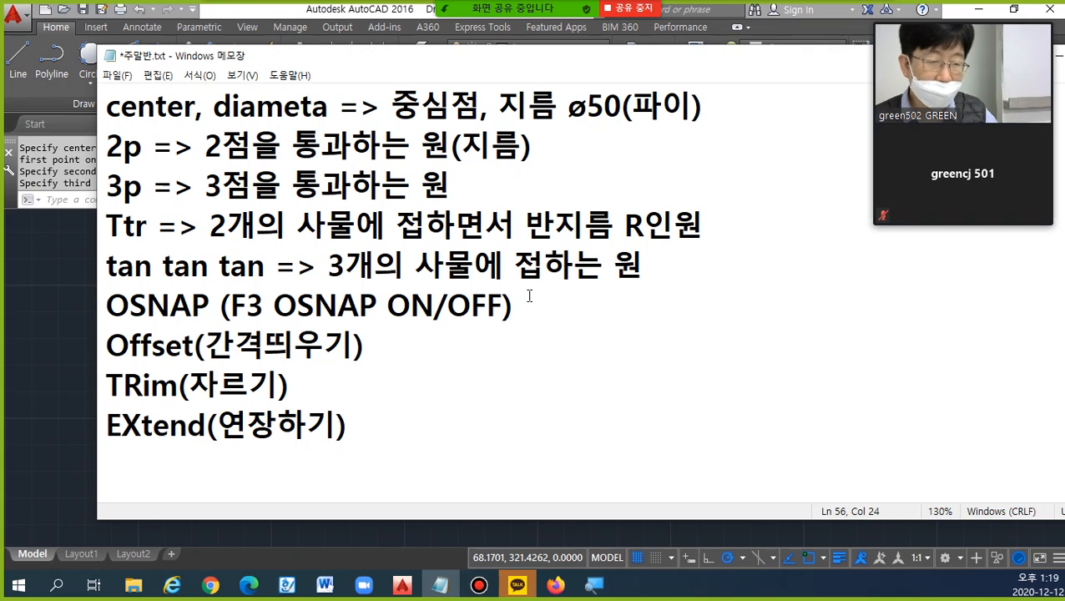
{"action": "key", "text": "Return"}
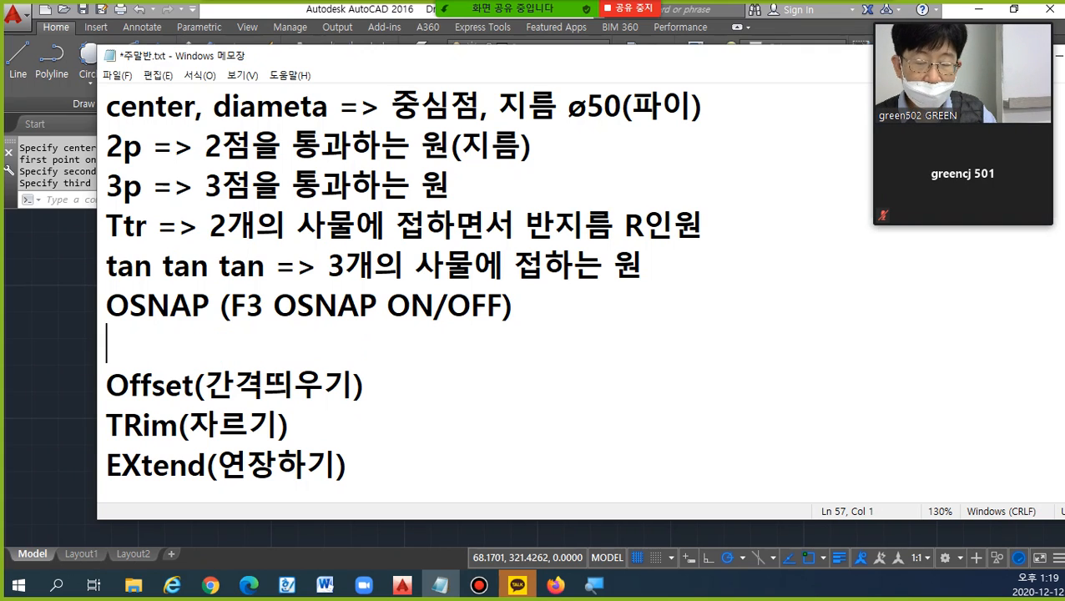
{"action": "type", "text": "tj"}
{"action": "key", "text": "BackSpace"}
{"action": "key", "text": "BackSpace"}
{"action": "key", "text": "Hangul"}
{"action": "type", "text": "선ㄱㅘ련"}
{"action": "key", "text": "Return"}
{"action": "type", "text": "원관련"}
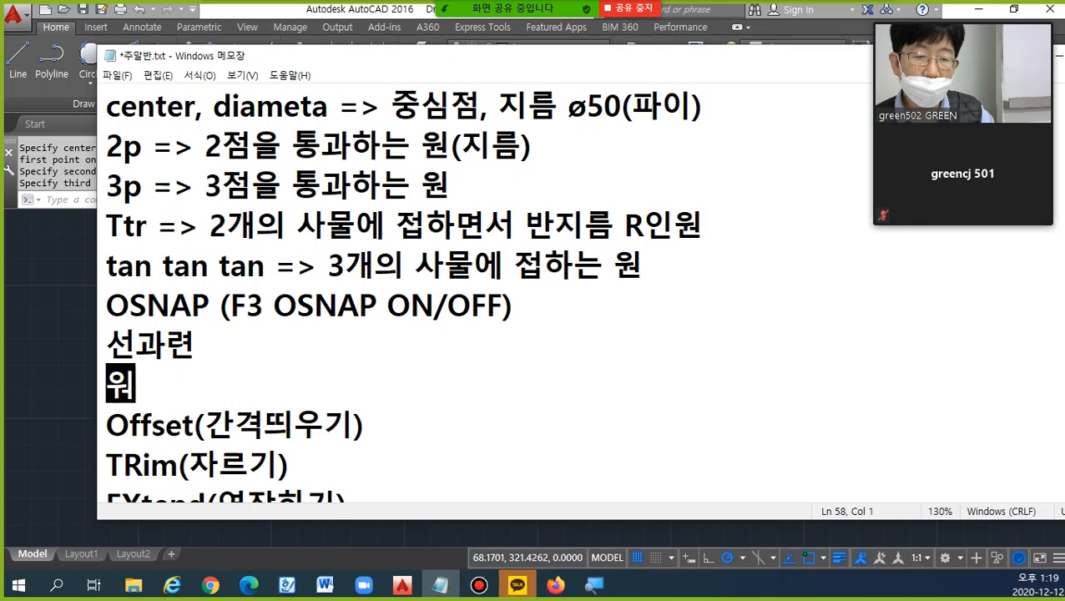
{"action": "key", "text": "Up"}
{"action": "key", "text": "Left"}
{"action": "key", "text": "BackSpace"}
{"action": "type", "text": "관"}
Add a third heading, 기타, on its own line below 원관련.
{"action": "key", "text": "Down"}
{"action": "key", "text": "End"}
{"action": "key", "text": "Return"}
{"action": "type", "text": "\\"}
{"action": "key", "text": "BackSpace"}
{"action": "type", "text": "기타"}
List the object snaps END point and MID point on separate lines under the 선관련 heading.
{"action": "key", "text": "Up"}
{"action": "key", "text": "Up"}
{"action": "key", "text": "Up"}
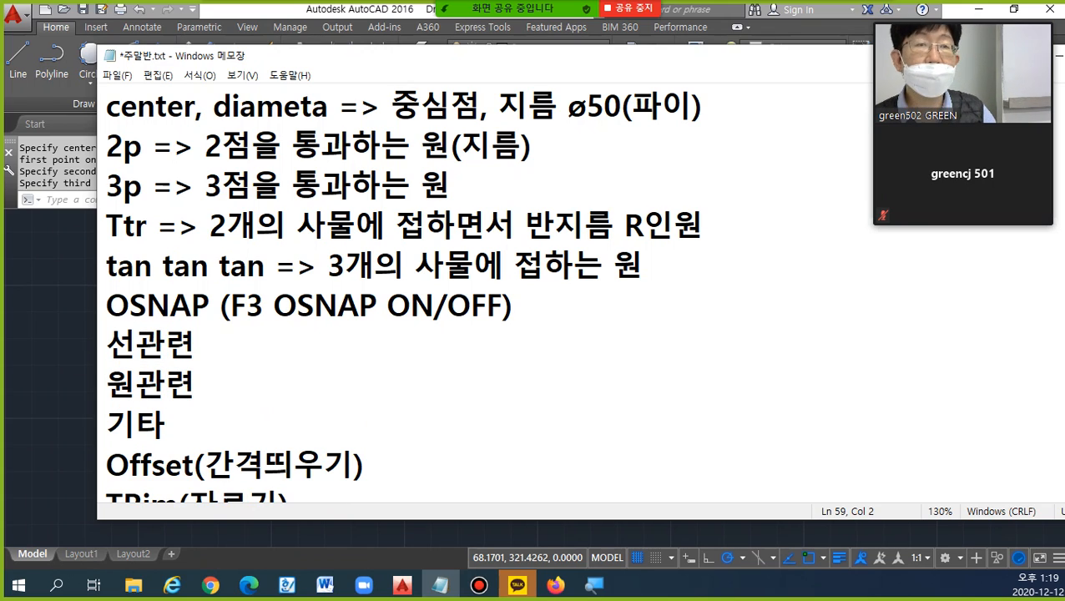
{"action": "key", "text": "End"}
{"action": "key", "text": "Return"}
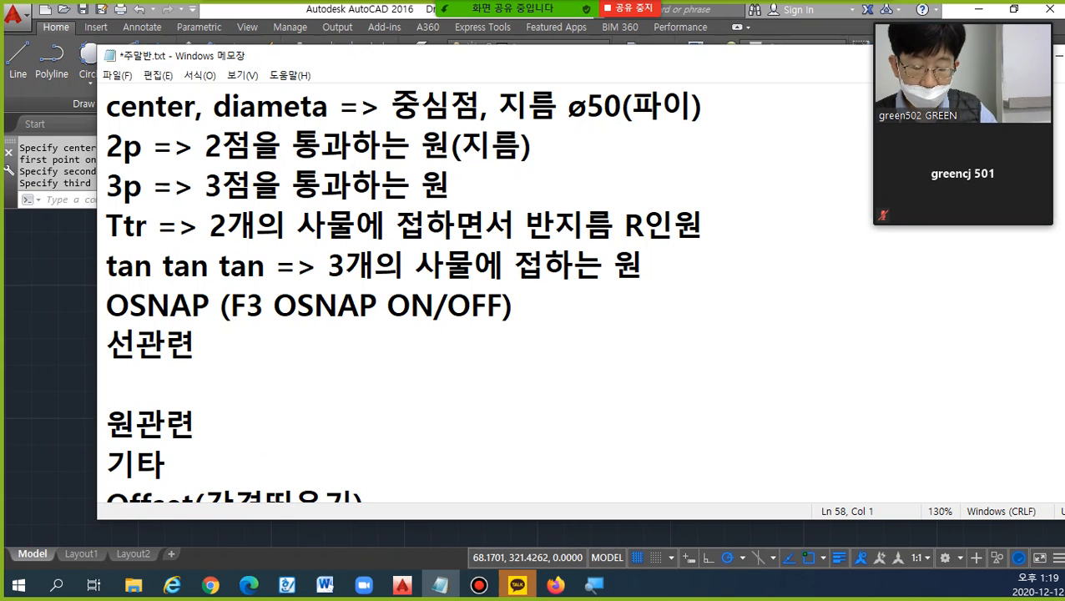
{"action": "type", "text": "END"}
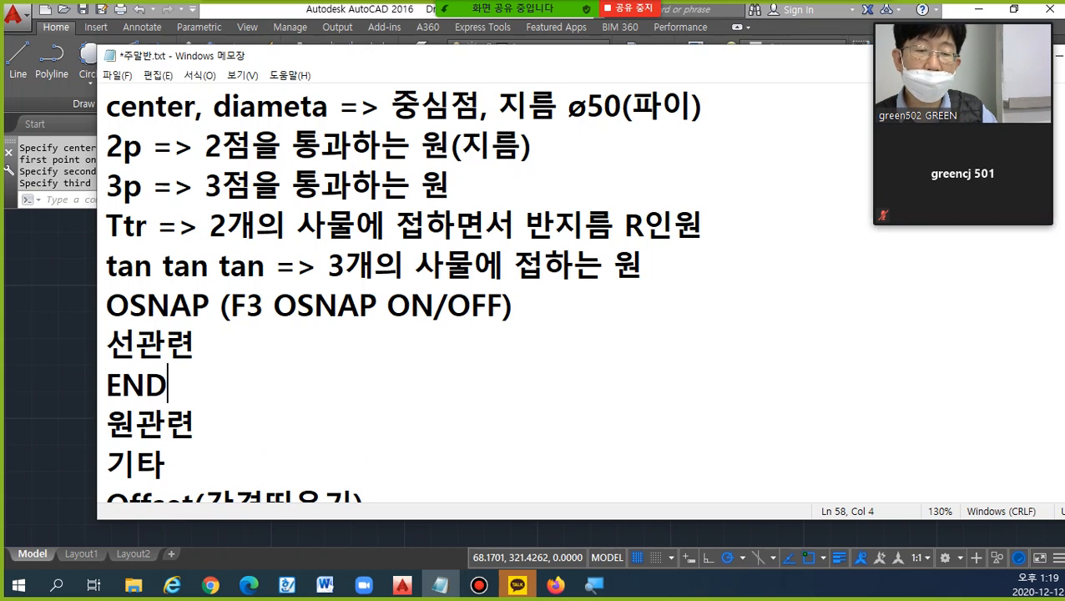
{"action": "type", "text": " point"}
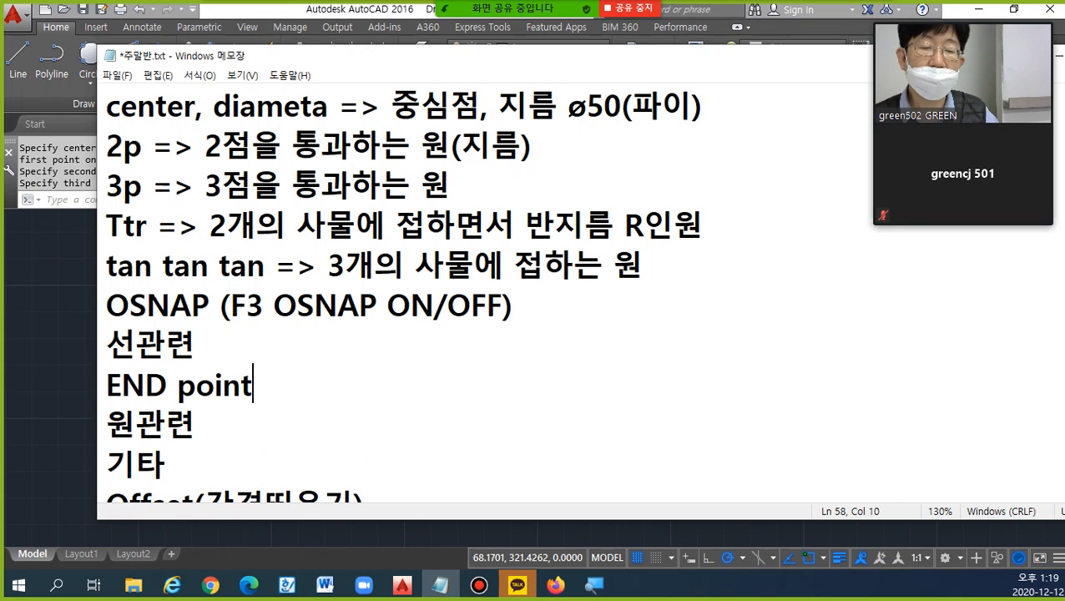
{"action": "key", "text": "Return"}
{"action": "type", "text": "E"}
{"action": "key", "text": "BackSpace"}
{"action": "type", "text": "Mi"}
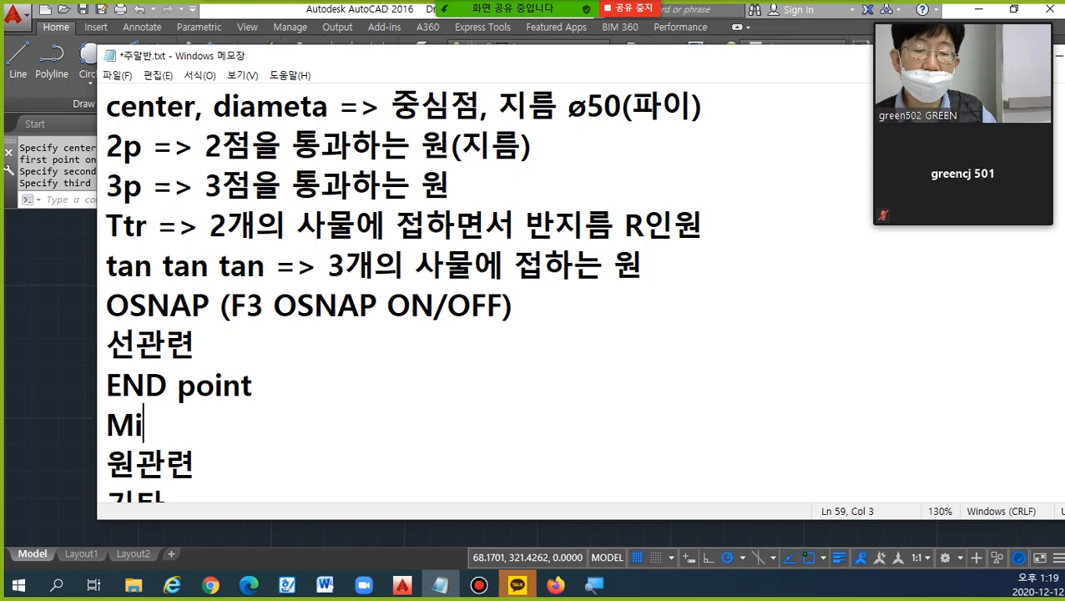
{"action": "key", "text": "BackSpace"}
{"action": "type", "text": "ID point"}
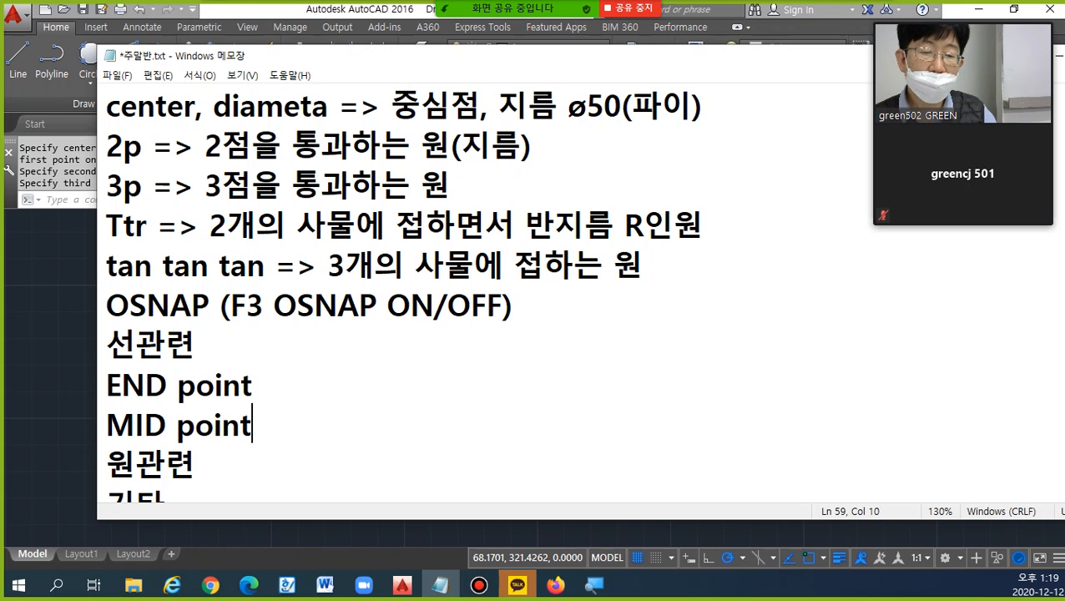
List CENter, QUAdrant and TANgent on separate lines under the 원관련 heading.
{"action": "key", "text": "Down"}
{"action": "scroll", "coordinate": [530, 295], "scroll_direction": "down", "scroll_amount": 2}
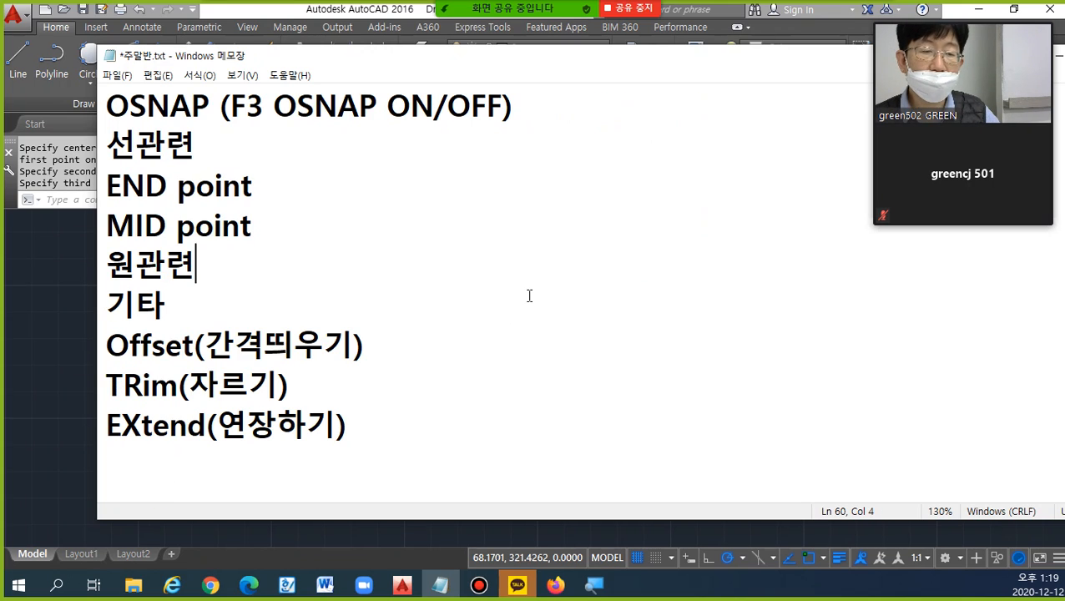
{"action": "key", "text": "Return"}
{"action": "type", "text": "CENter"}
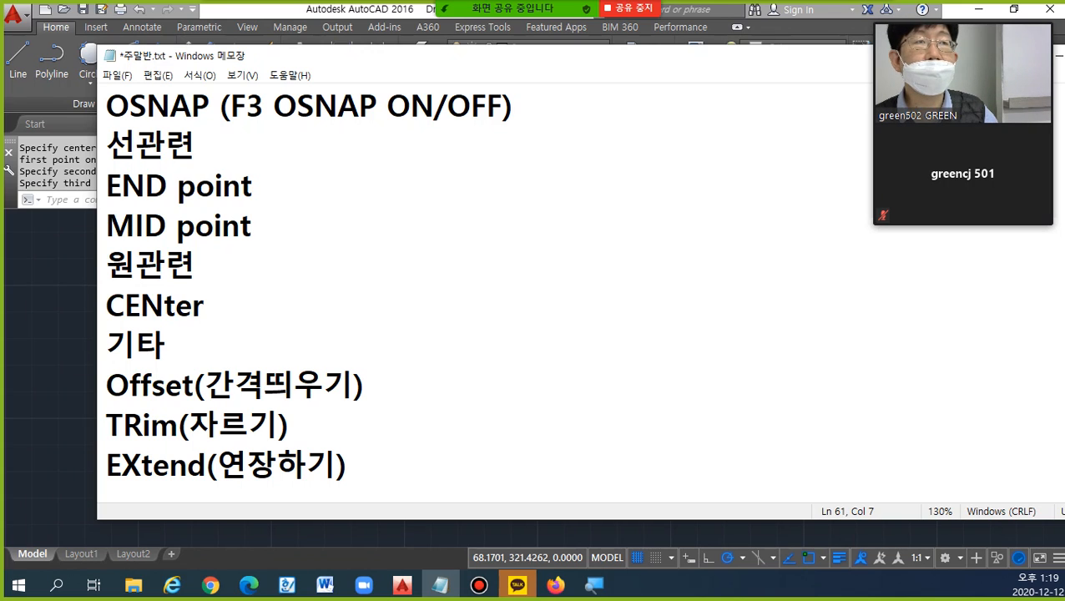
{"action": "key", "text": "Return"}
{"action": "type", "text": "QUAdrant"}
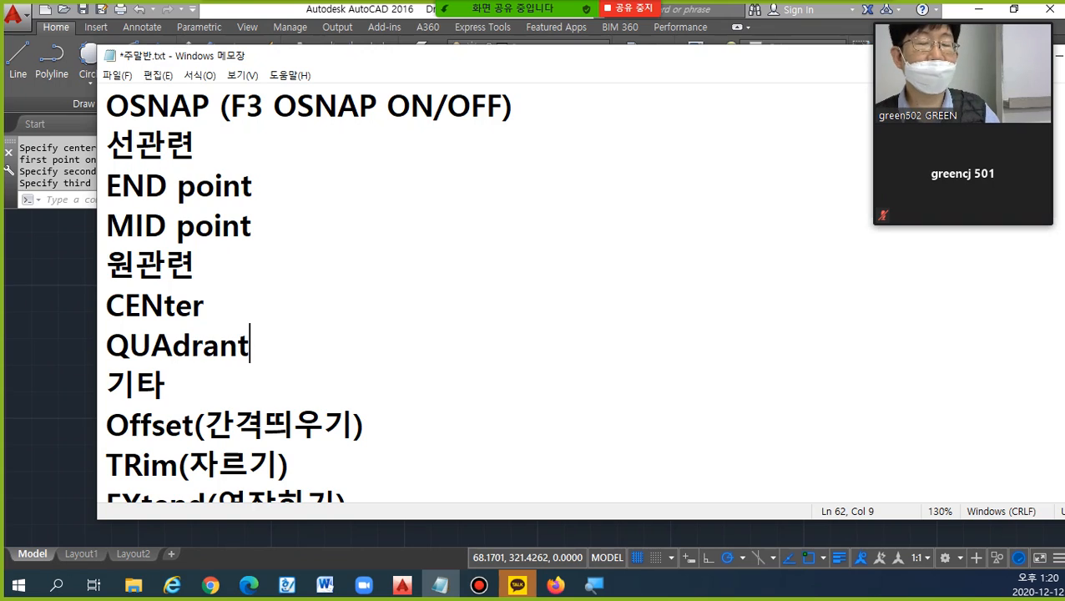
{"action": "key", "text": "Return"}
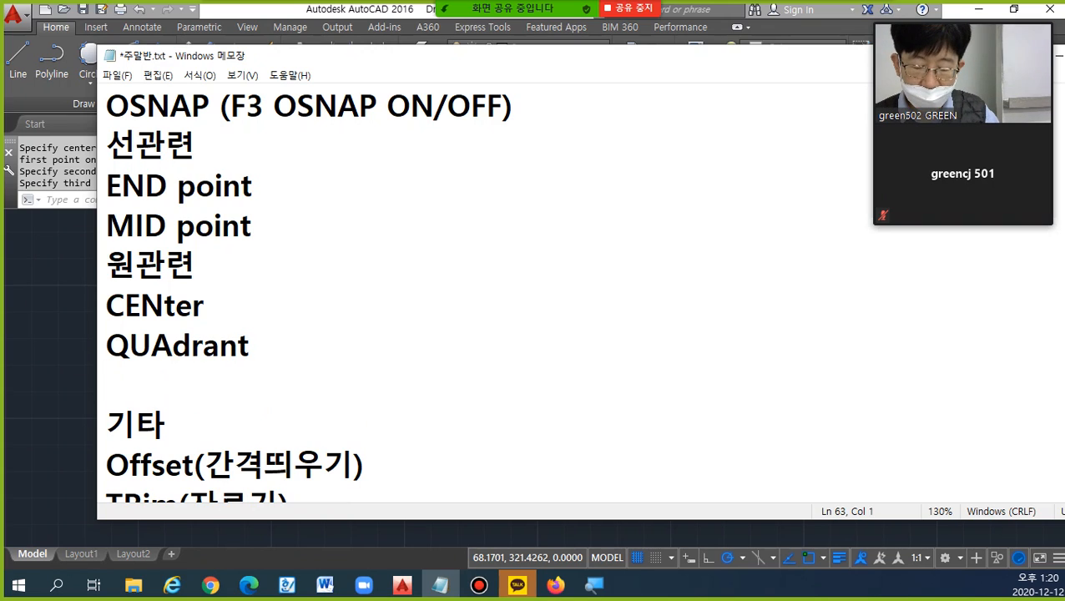
{"action": "type", "text": "TAN"}
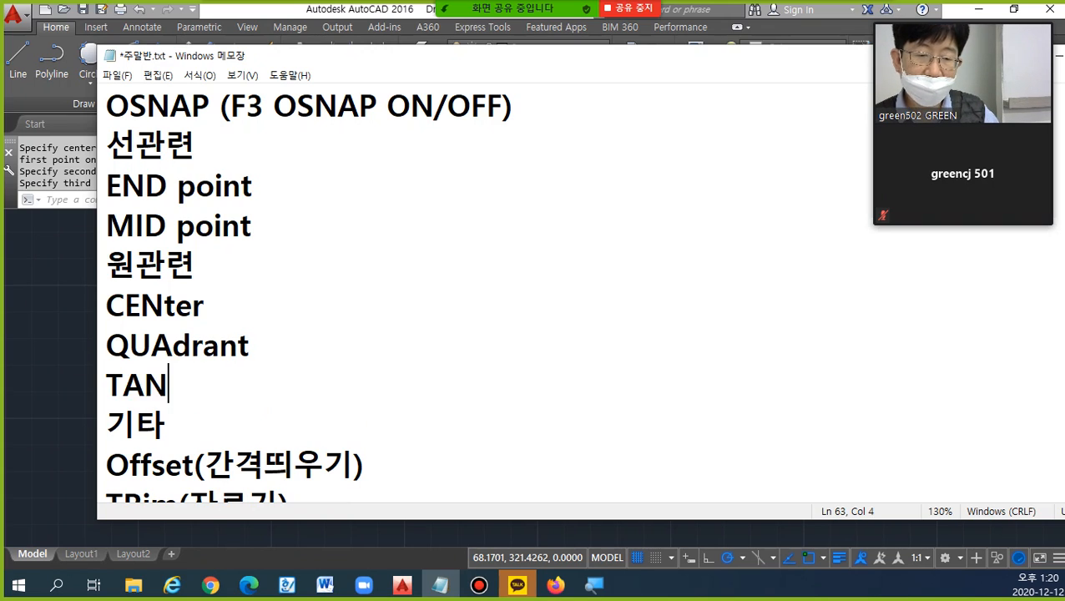
{"action": "type", "text": "gent"}
Add INTersection under the 기타 heading and start a new line below it.
{"action": "key", "text": "Down"}
{"action": "key", "text": "Return"}
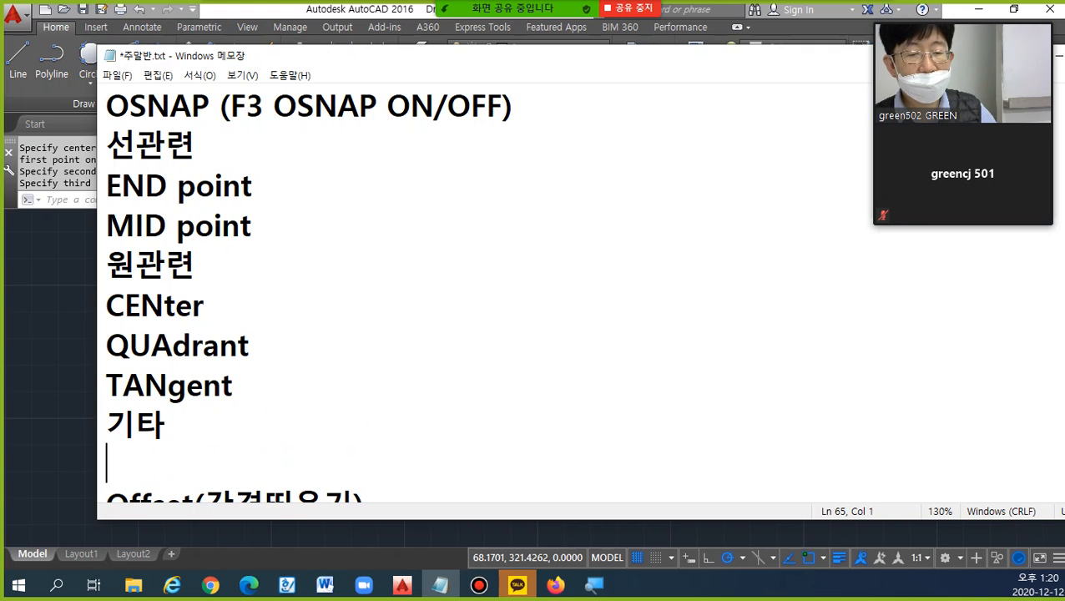
{"action": "type", "text": "INTe"}
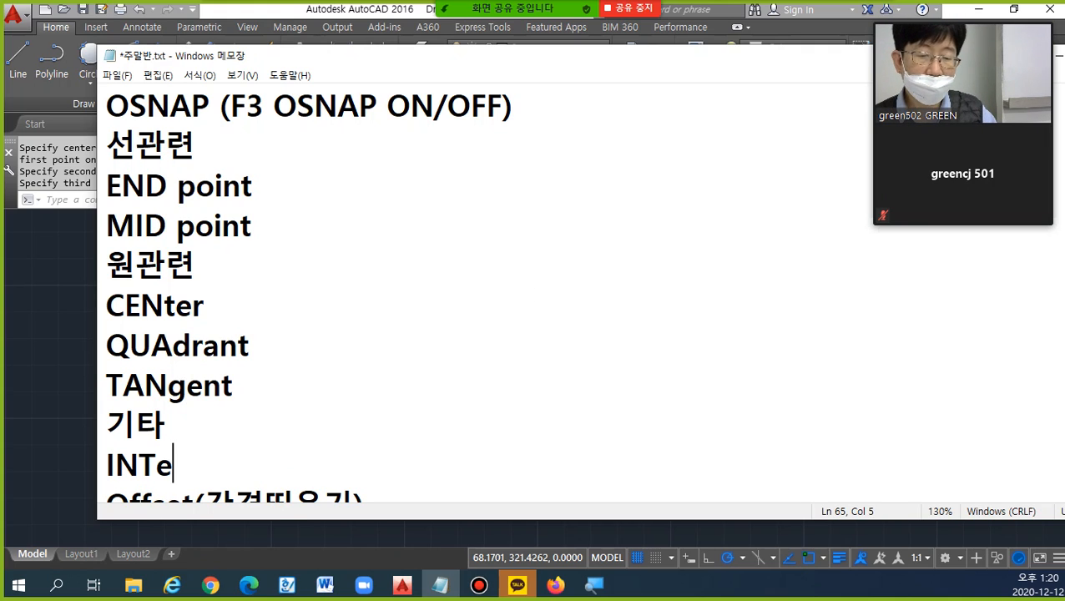
{"action": "type", "text": "rsection"}
{"action": "key", "text": "Return"}
Add the object snap PERpendicula on the line below INTersection under the 기타 heading.
{"action": "type", "text": "PERpendicula"}
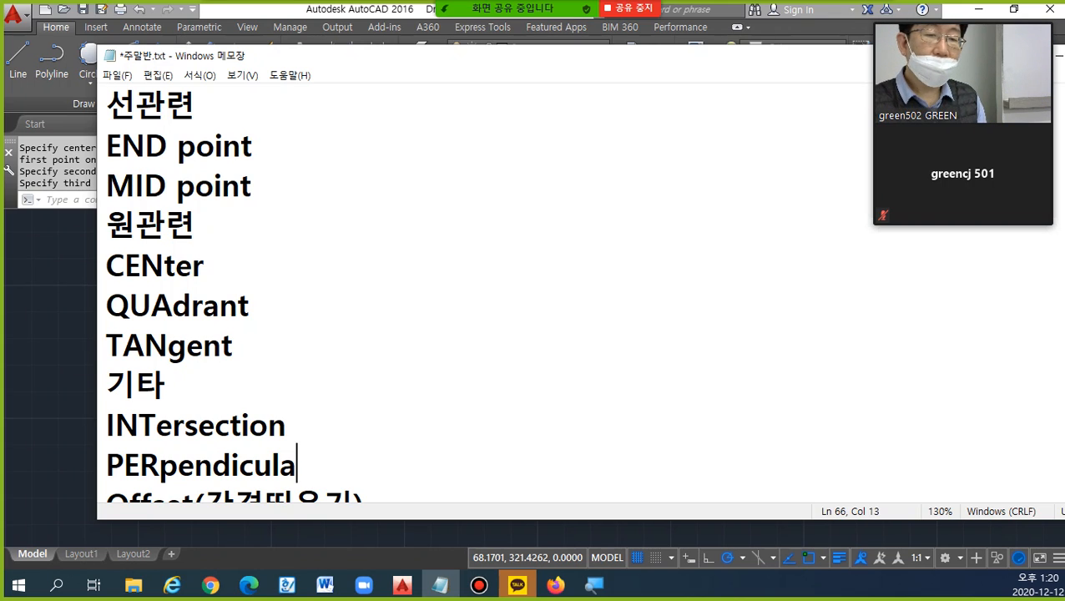
{"action": "key", "text": "BackSpace"}
{"action": "key", "text": "BackSpace"}
{"action": "key", "text": "BackSpace"}
{"action": "key", "text": "BackSpace"}
{"action": "key", "text": "BackSpace"}
{"action": "key", "text": "BackSpace"}
{"action": "key", "text": "BackSpace"}
{"action": "key", "text": "BackSpace"}
{"action": "key", "text": "BackSpace"}
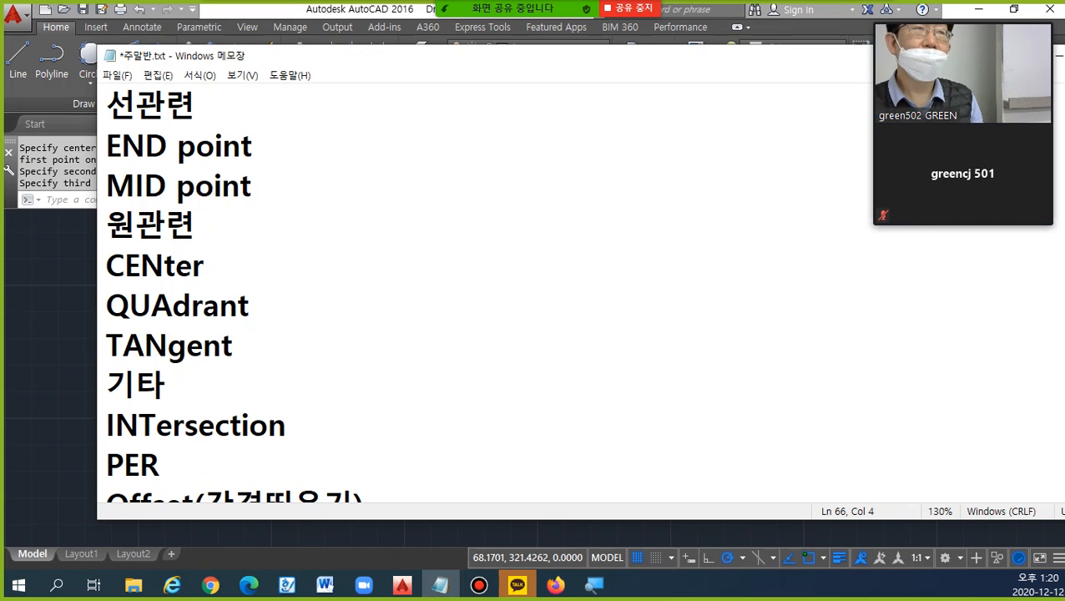
{"action": "type", "text": "p"}
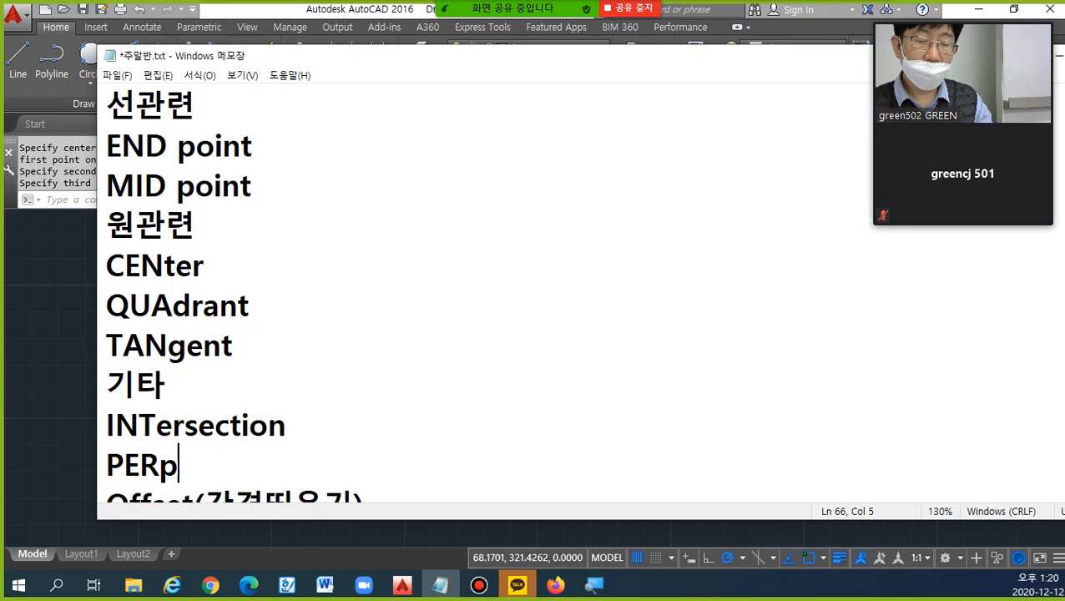
{"action": "type", "text": "endicula"}
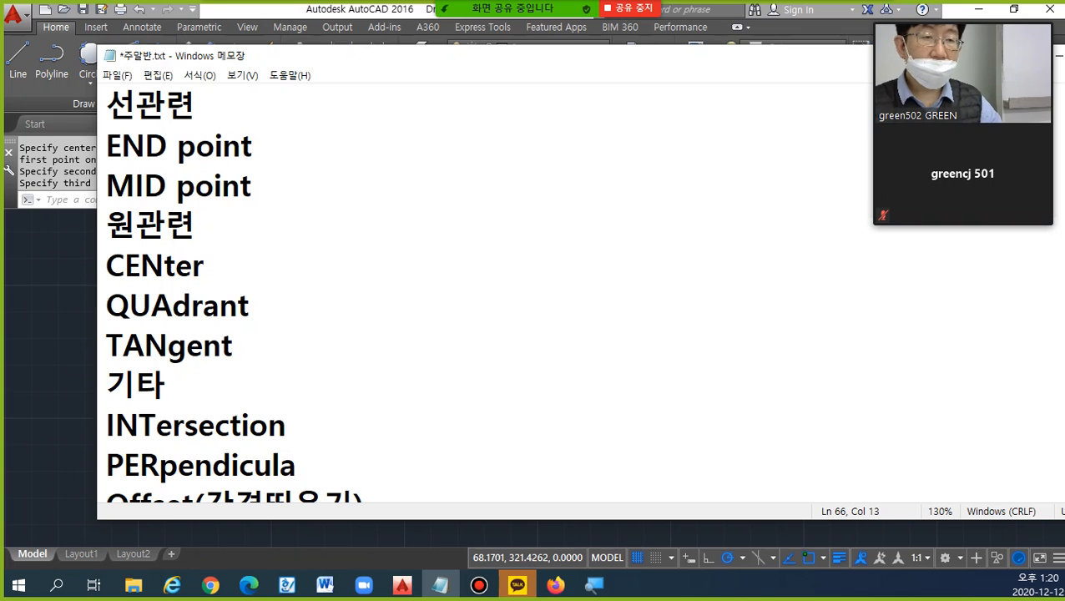
Add the Korean descriptions (끝점찾기) after END point and (중간점찾기) after MID point.
{"action": "left_click", "coordinate": [386, 145]}
{"action": "type", "text": "(ㄲ"}
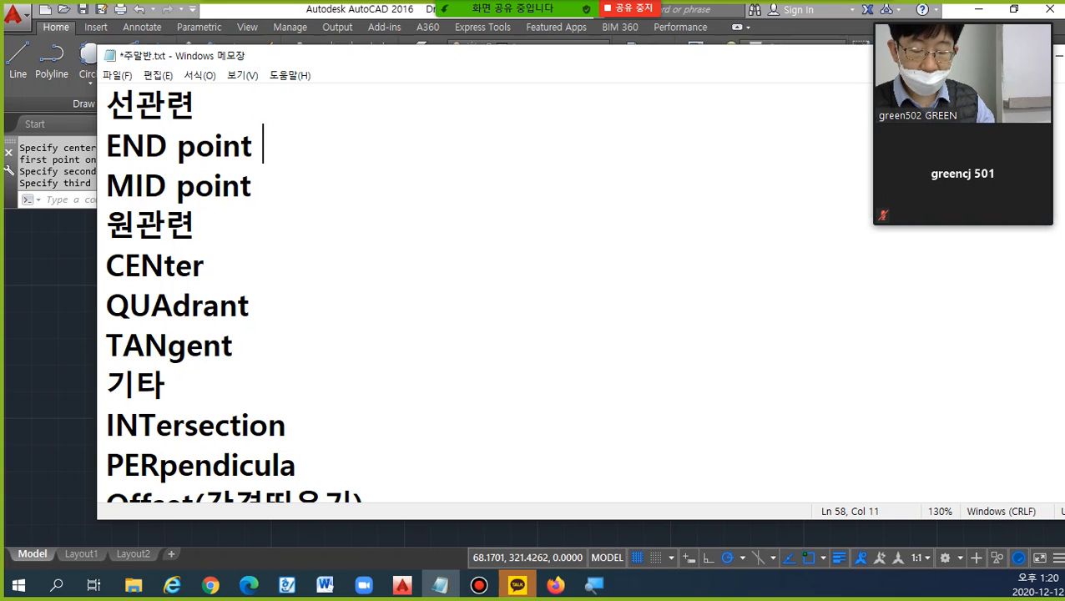
{"action": "type", "text": "끝점"}
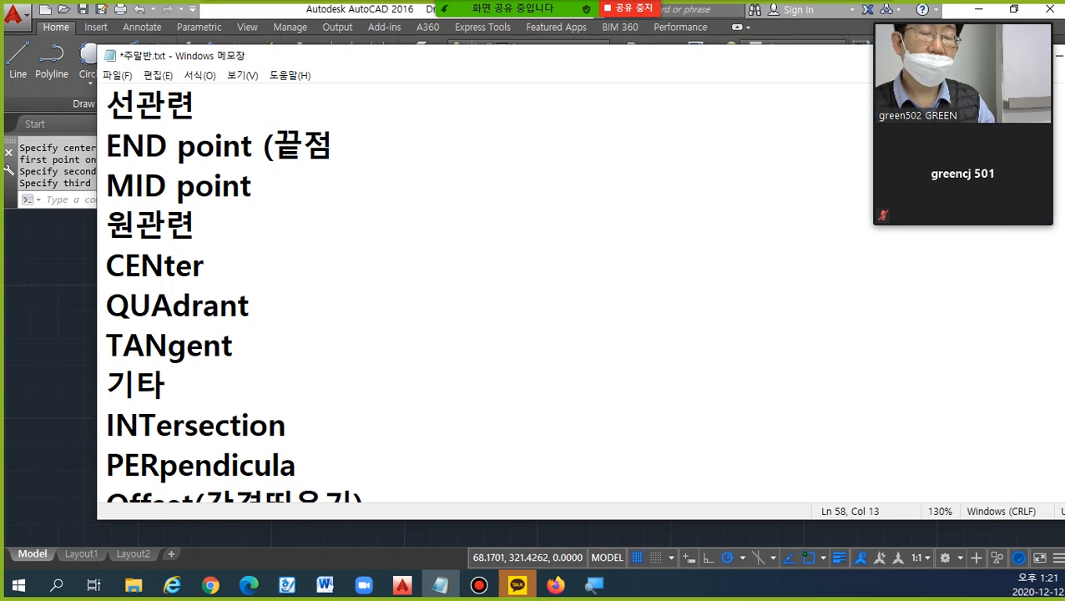
{"action": "key", "text": "BackSpace"}
{"action": "type", "text": "찾기"}
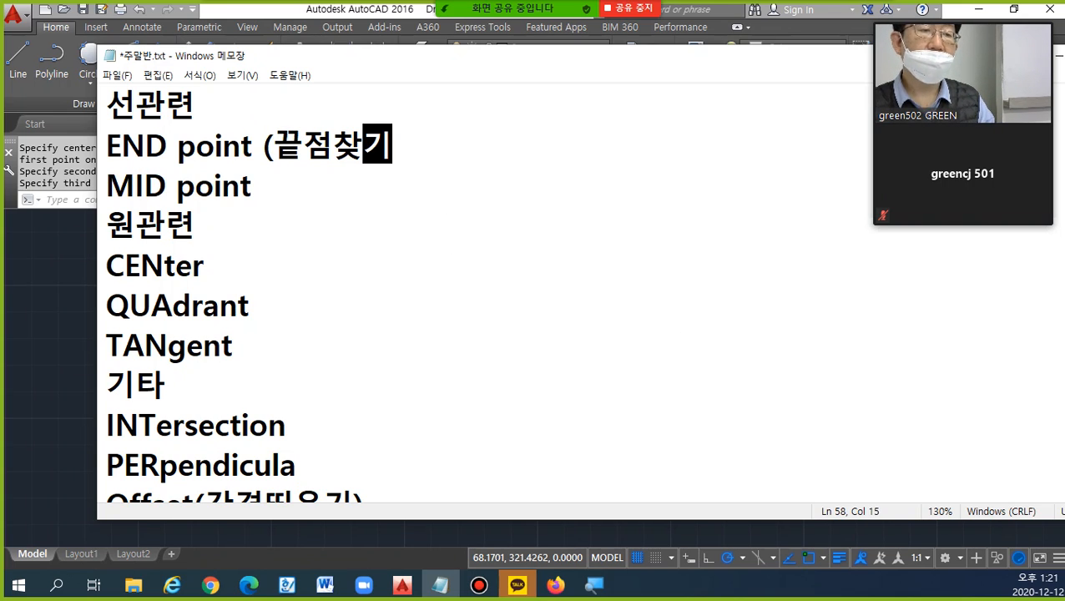
{"action": "type", "text": ")"}
{"action": "key", "text": "Down"}
{"action": "type", "text": "(ㅈ"}
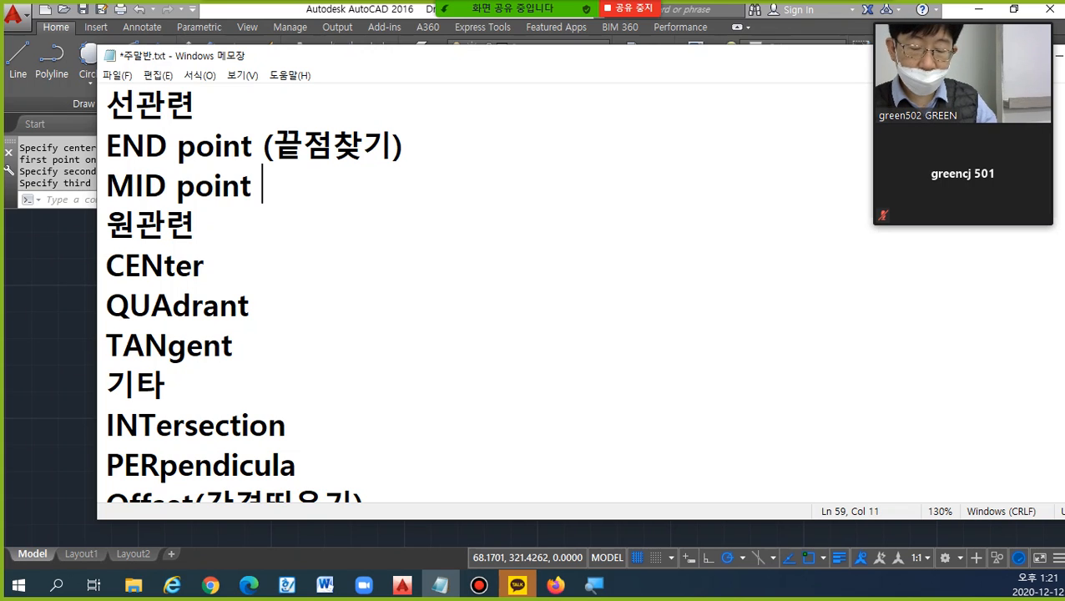
{"action": "type", "text": "중간점"}
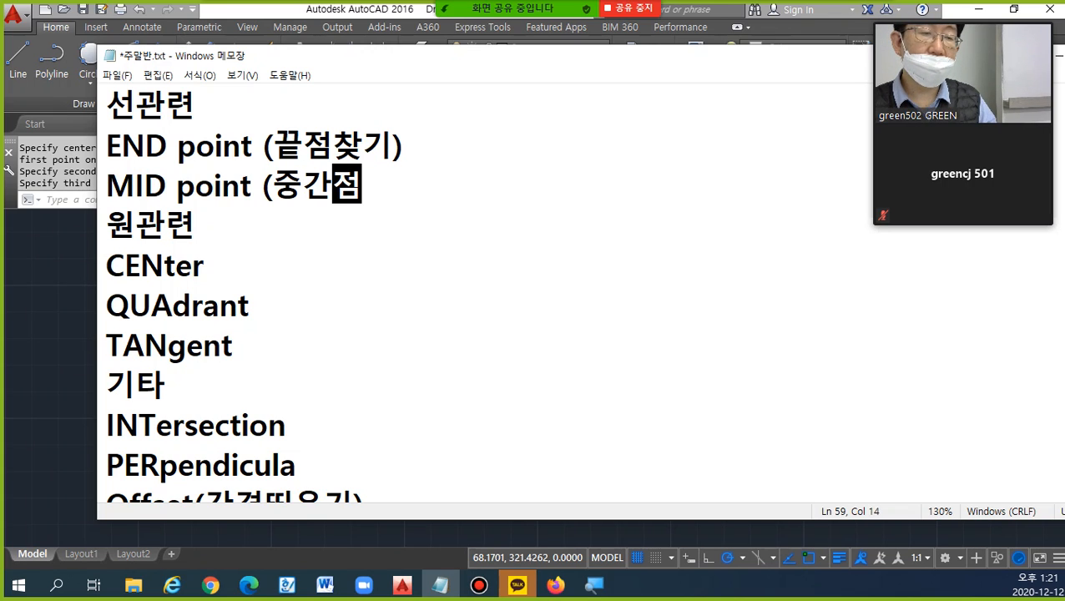
{"action": "type", "text": "찾ㄱ기)"}
Add the descriptions (중심점찾기) after CENter, (1/4 사분점찾기) after QUAdrant and (접점찾기) after TANgent.
{"action": "left_click", "coordinate": [192, 265]}
{"action": "key", "text": "End"}
{"action": "type", "text": "(중"}
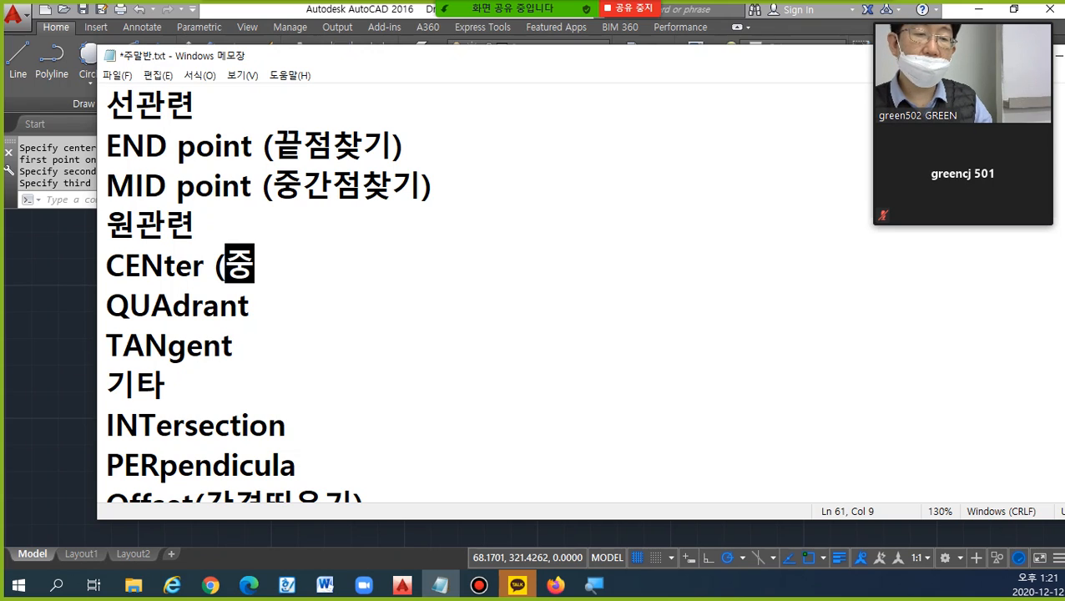
{"action": "type", "text": "심점찾기)"}
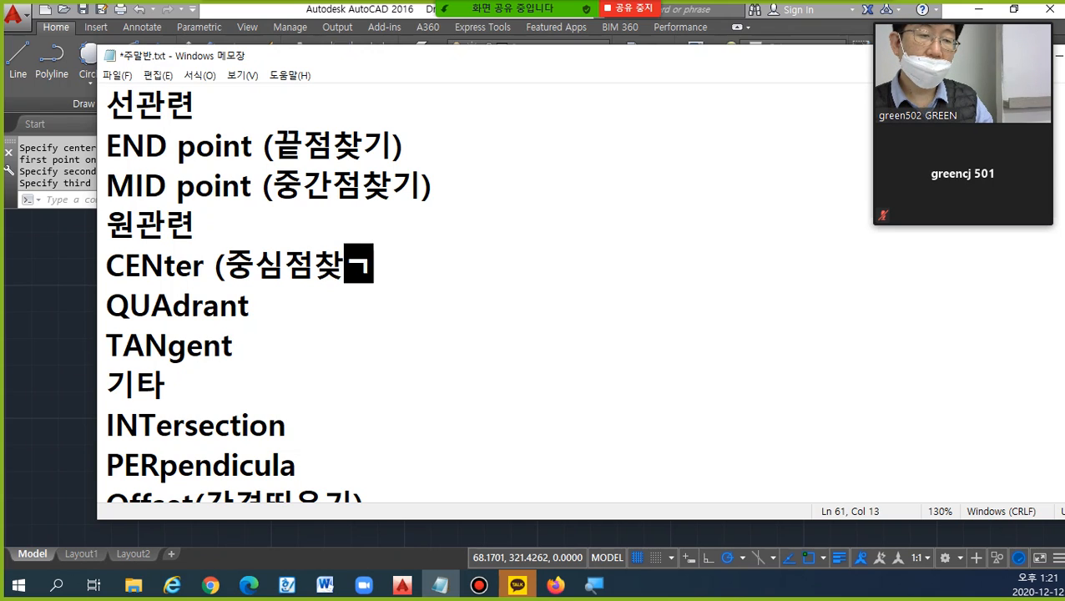
{"action": "left_click", "coordinate": [250, 306]}
{"action": "type", "text": "("}
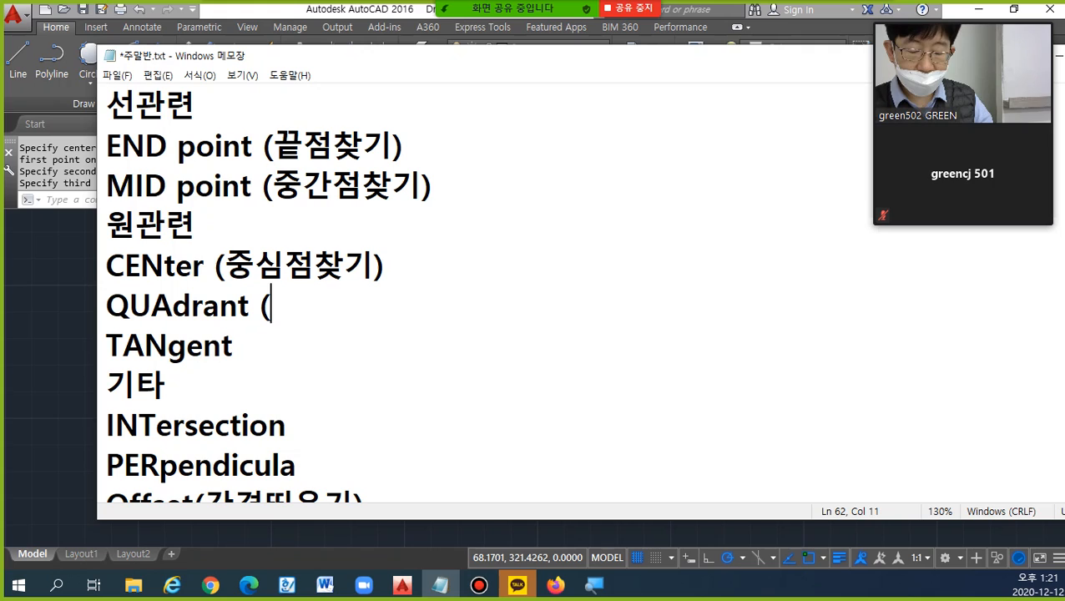
{"action": "type", "text": "1/4 "}
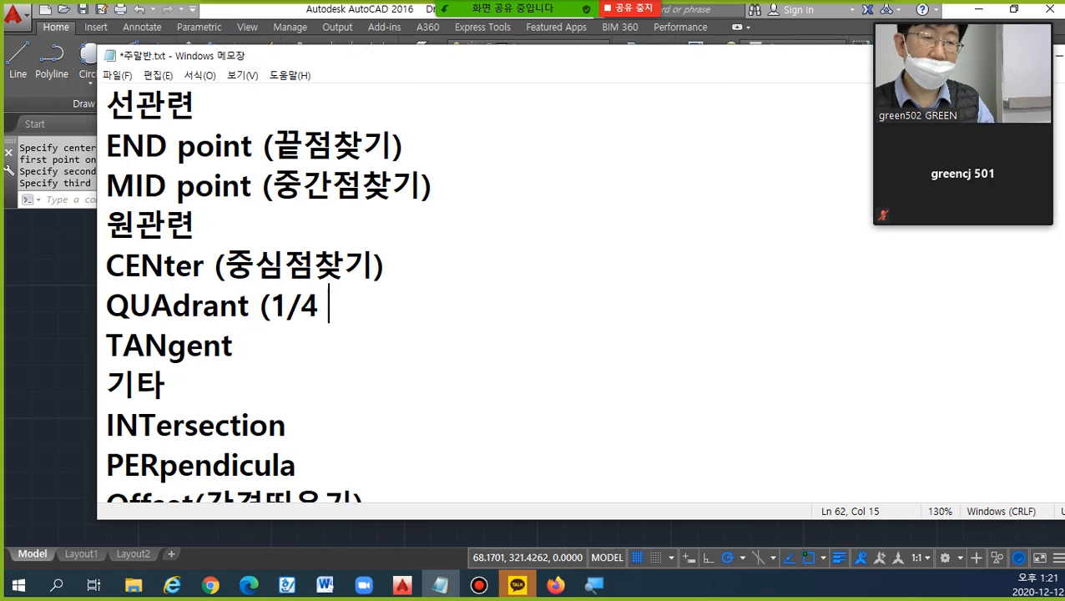
{"action": "type", "text": "사분점찾기)"}
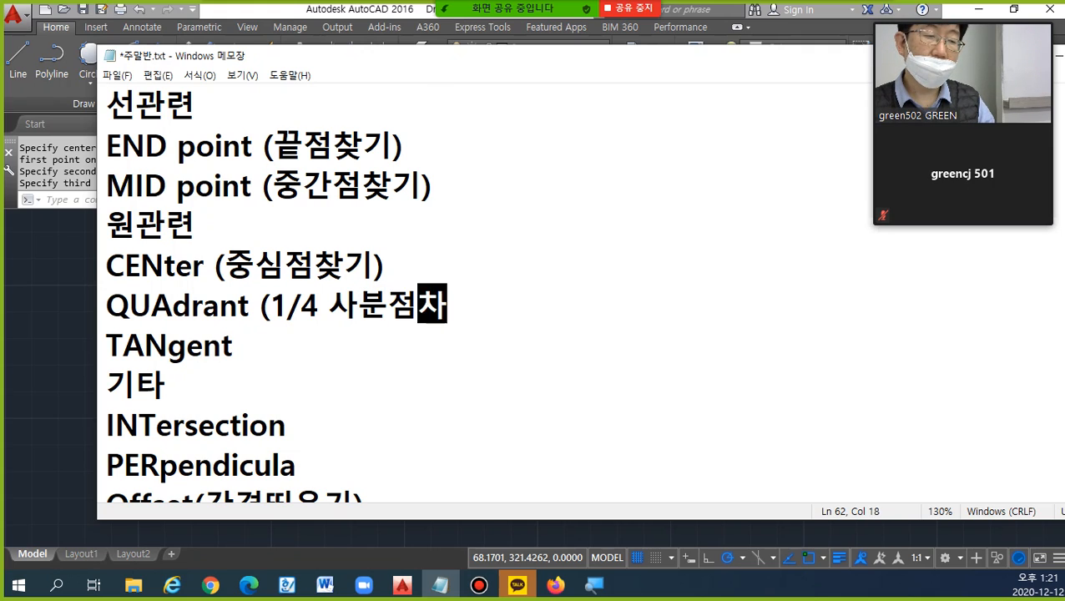
{"action": "left_click", "coordinate": [233, 344]}
{"action": "type", "text": "("}
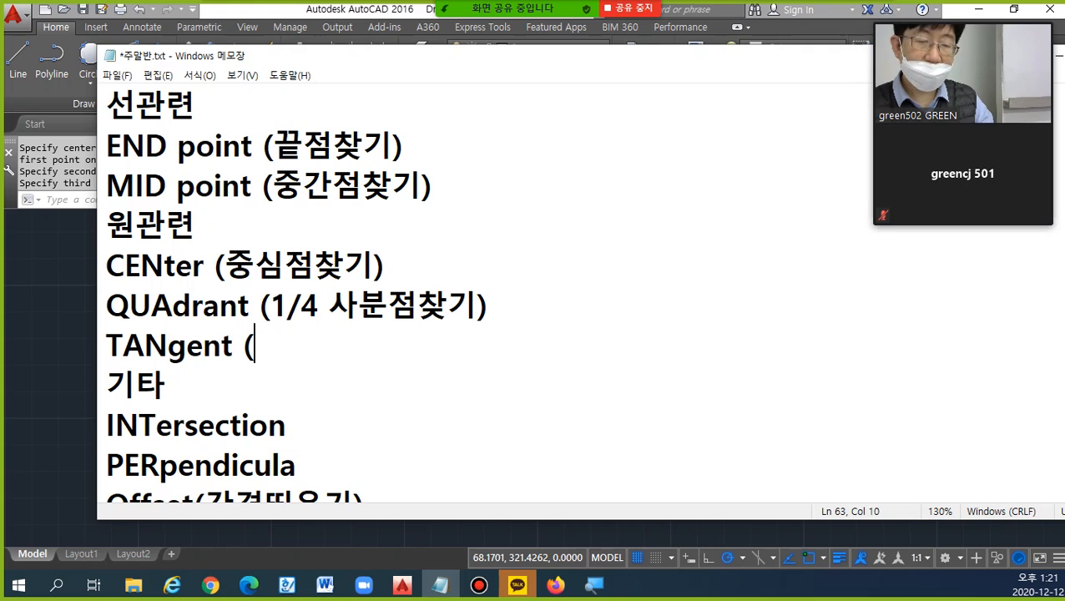
{"action": "type", "text": "접ㅈ점찾기)"}
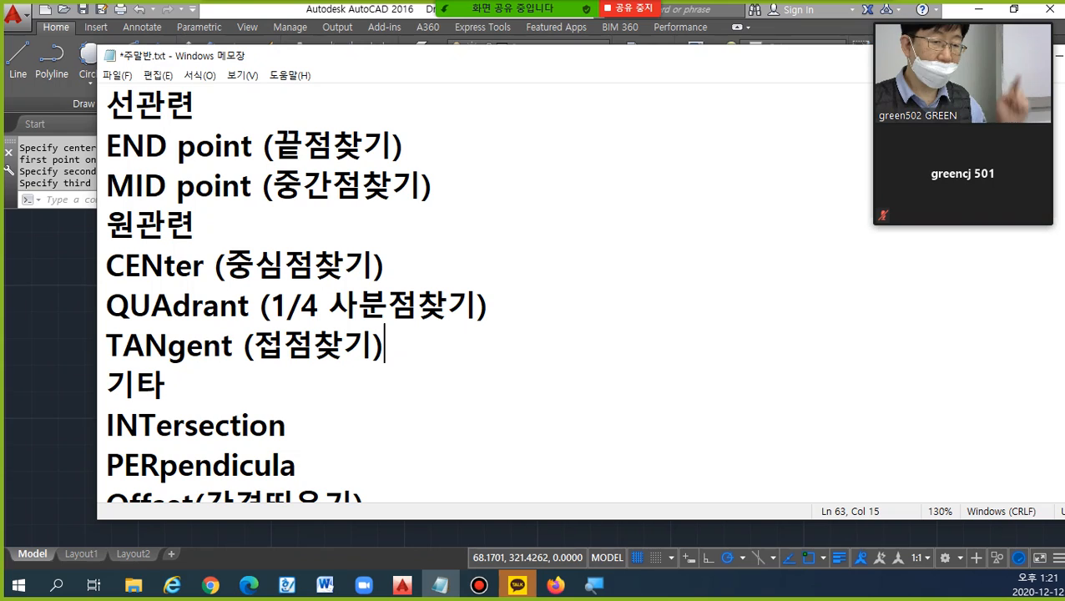
Add the description (교차점찾기) after INTersection under the 기타 heading.
{"action": "key", "text": "Down"}
{"action": "key", "text": "Down"}
{"action": "key", "text": "Down"}
{"action": "key", "text": "Down"}
{"action": "key", "text": "Up"}
{"action": "key", "text": "Up"}
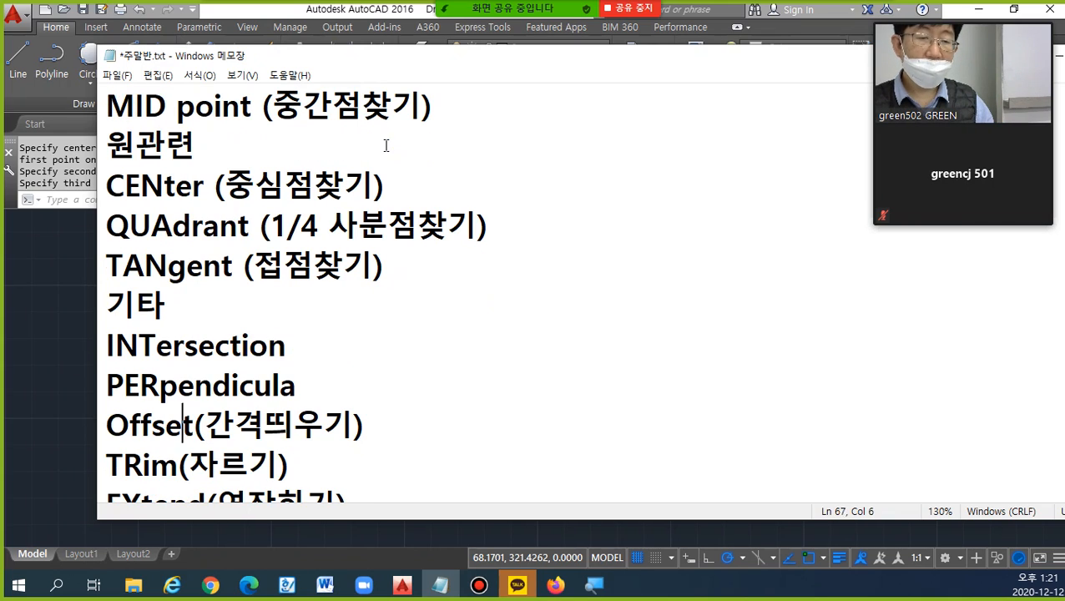
{"action": "key", "text": "End"}
{"action": "type", "text": "(교"}
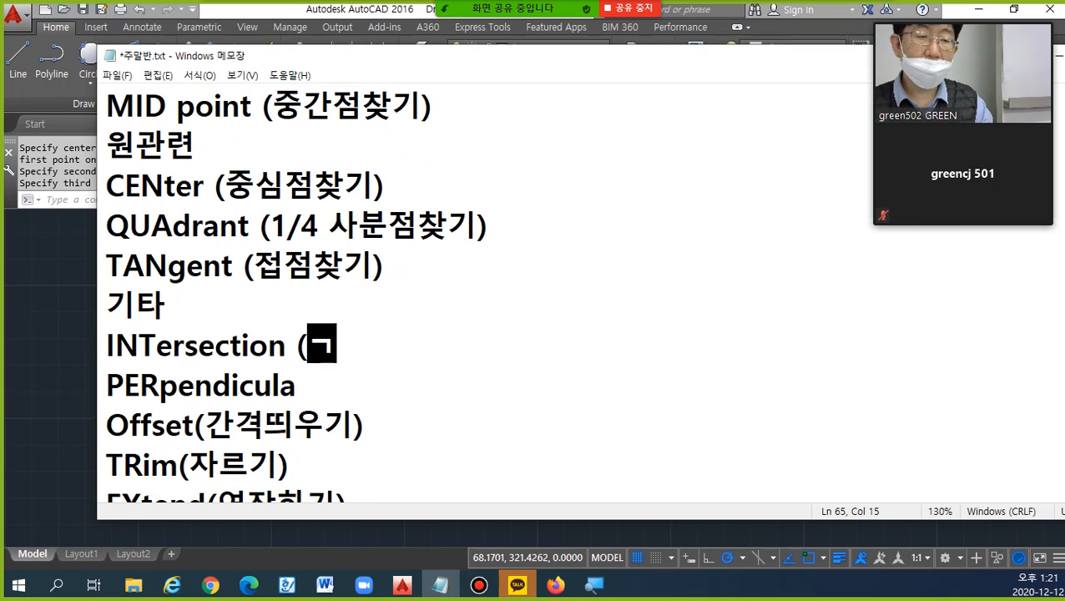
{"action": "type", "text": "차점"}
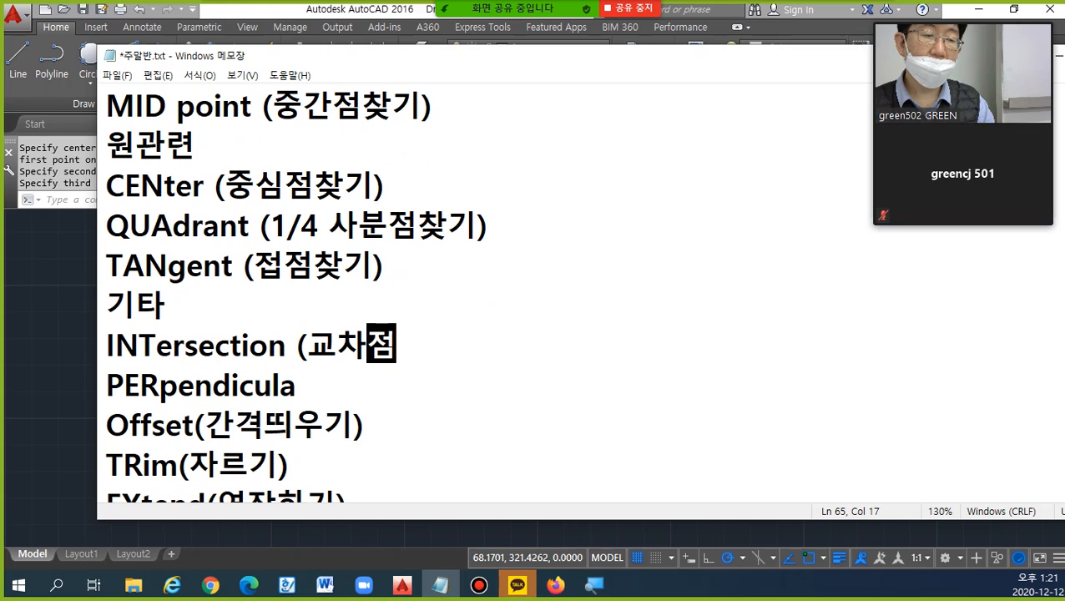
{"action": "type", "text": "찾기)"}
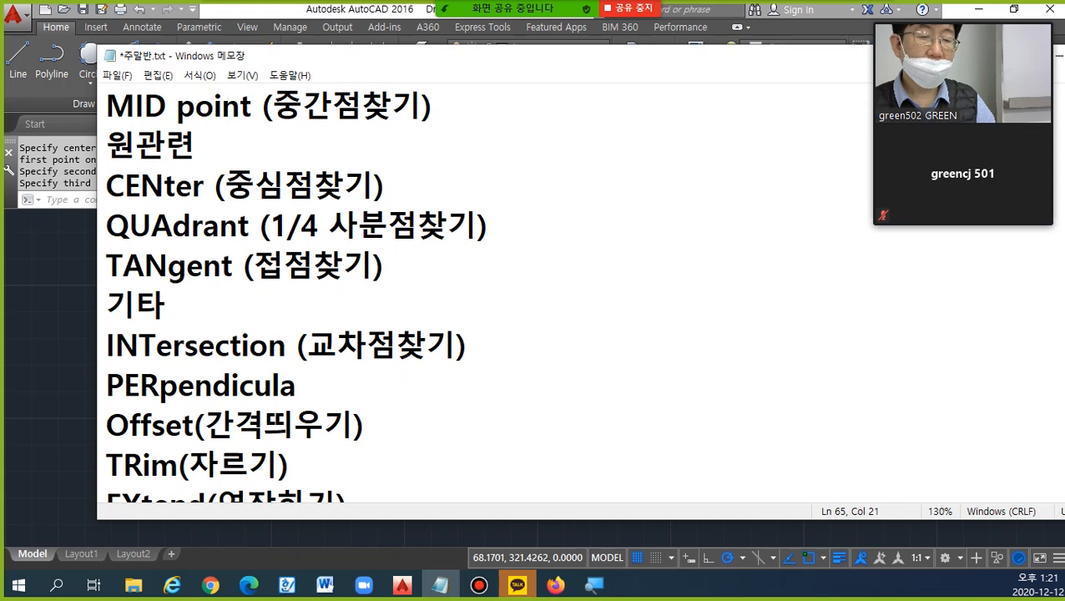
Add the description (수직점찾기) after PERpendicula and extend the notes window's upper edge to show more of the list.
{"action": "key", "text": "Down"}
{"action": "type", "text": "(수지"}
{"action": "type", "text": "직점찾"}
{"action": "type", "text": "기)"}
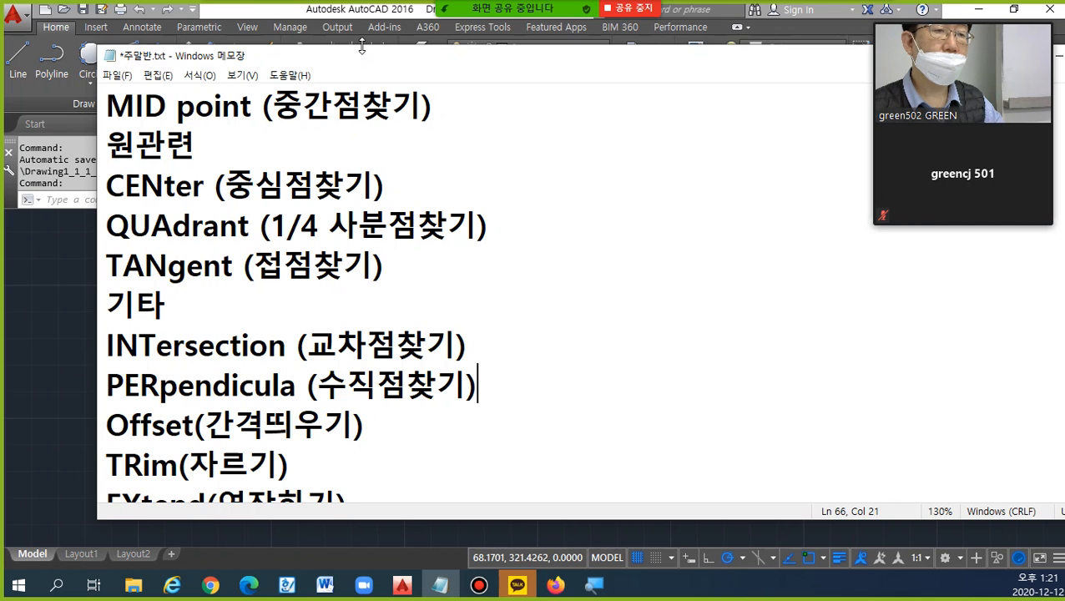
{"action": "left_click_drag", "start_coordinate": [362, 46], "coordinate": [361, 29]}
{"action": "scroll", "coordinate": [440, 259], "scroll_direction": "up", "scroll_amount": 1}
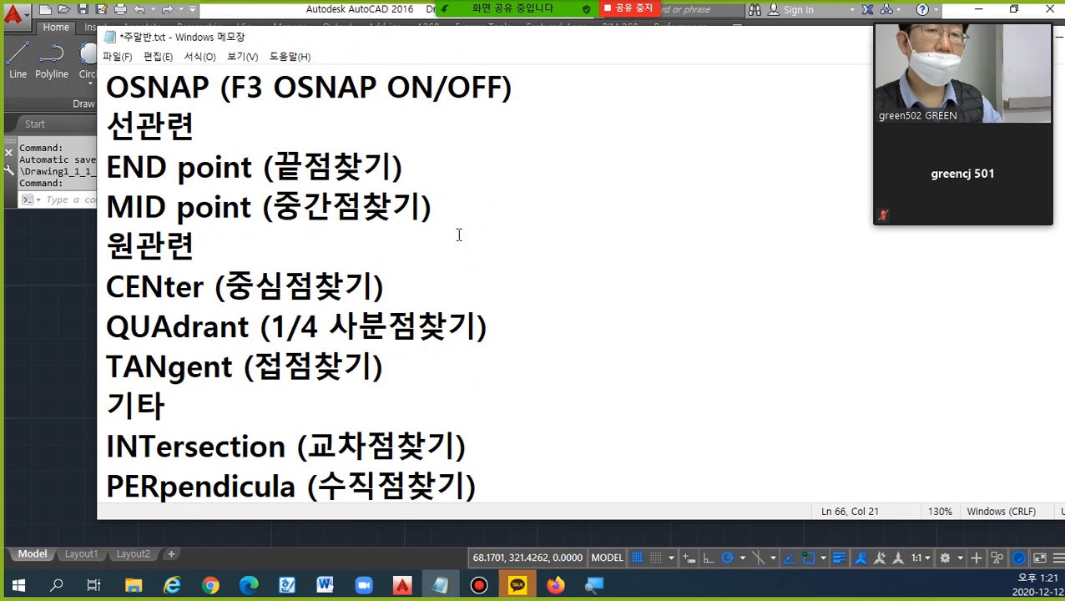
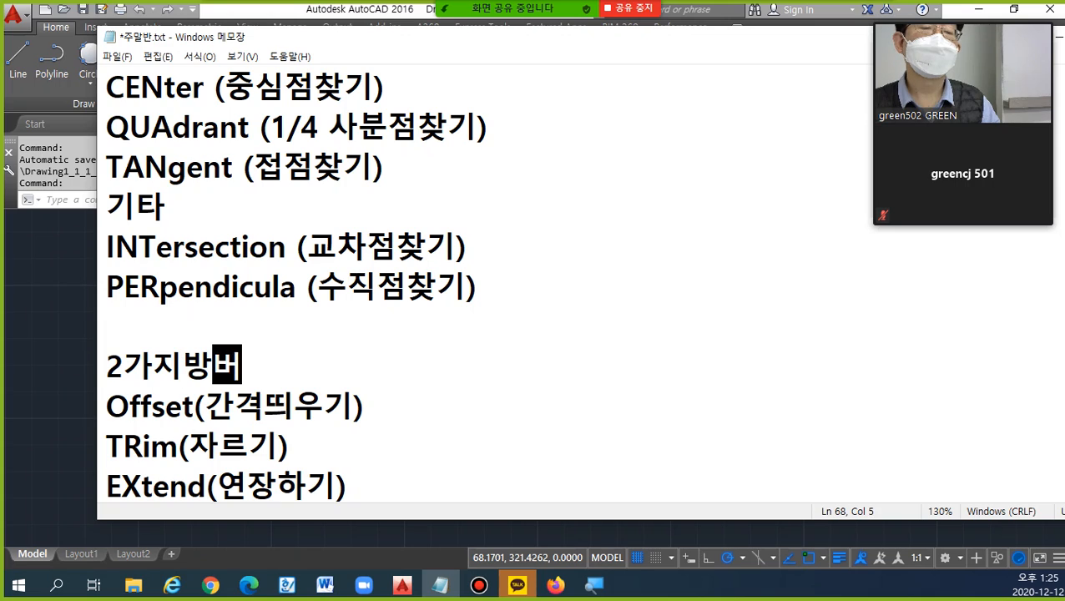
Add the first method, 1-1회사용법, on a new line below the 2가지방법 heading.
{"action": "key", "text": "Return"}
{"action": "type", "text": "1"}
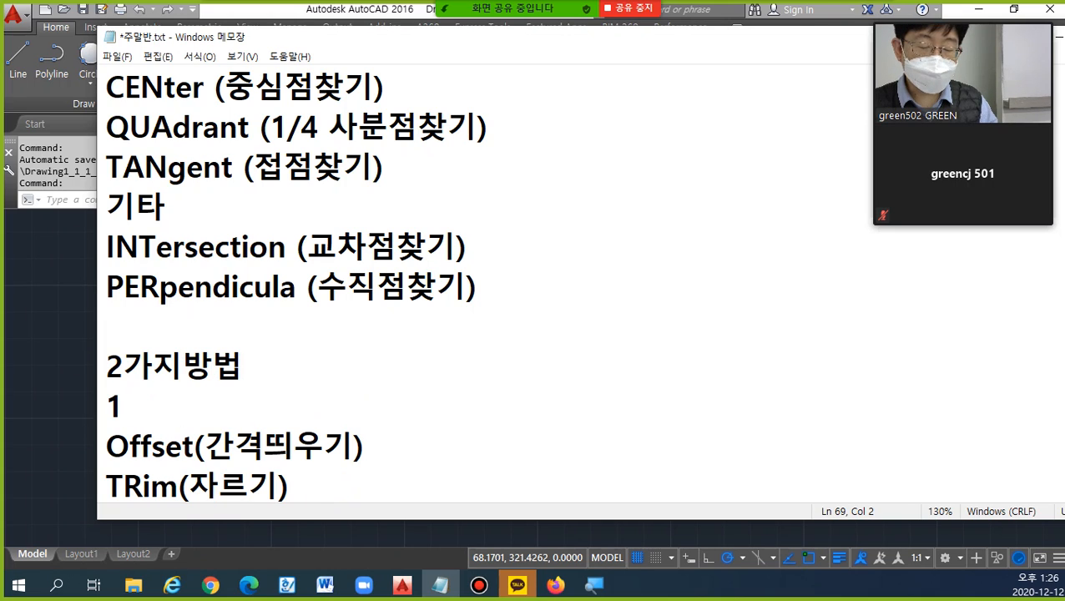
{"action": "type", "text": "-"}
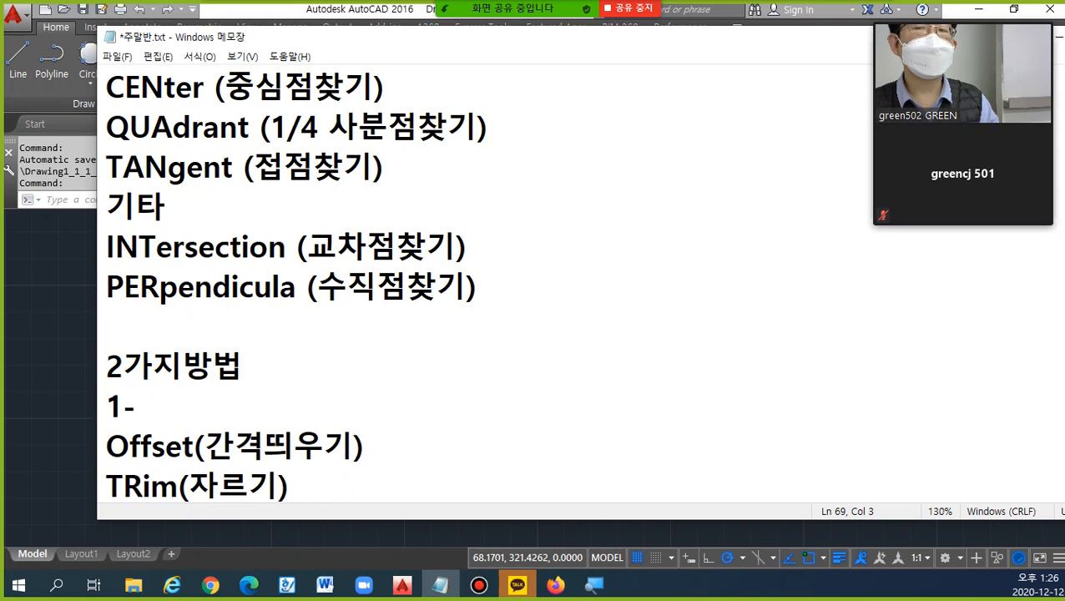
{"action": "type", "text": "1ghl"}
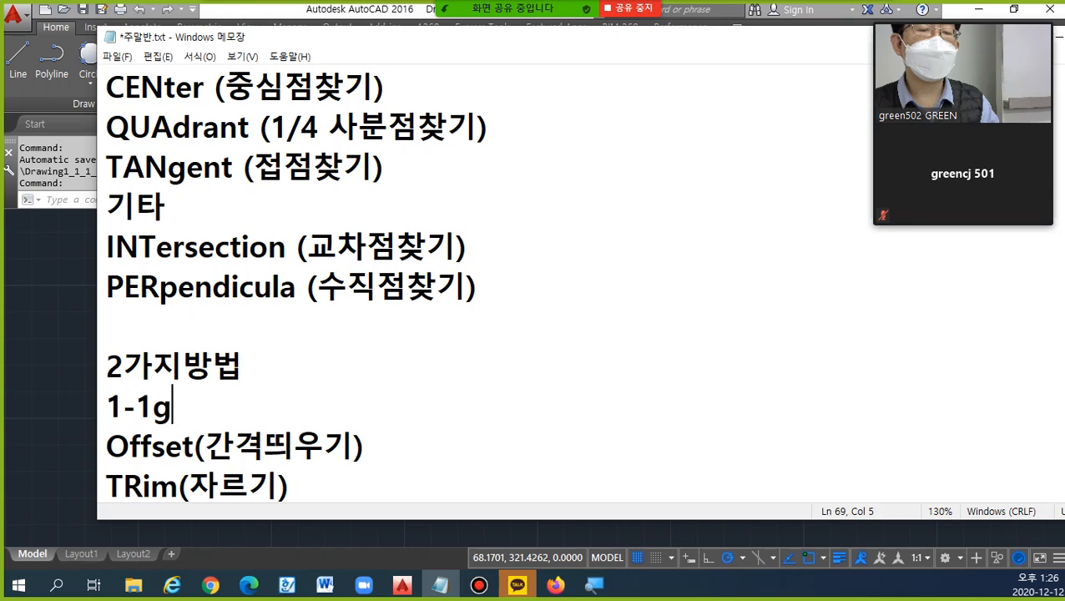
{"action": "key", "text": "BackSpace"}
{"action": "key", "text": "BackSpace"}
{"action": "key", "text": "BackSpace"}
{"action": "type", "text": "회사용법"}
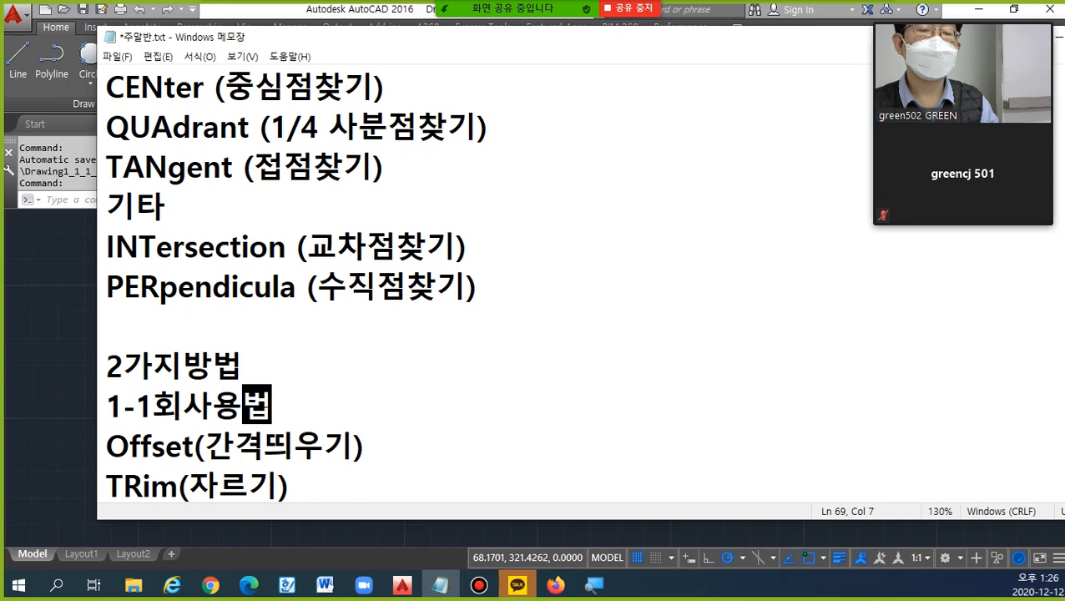
Add the second method, 2-영구설정사용법, on the line below 1-1회사용법 and highlight its wording.
{"action": "key", "text": "Return"}
{"action": "type", "text": "2"}
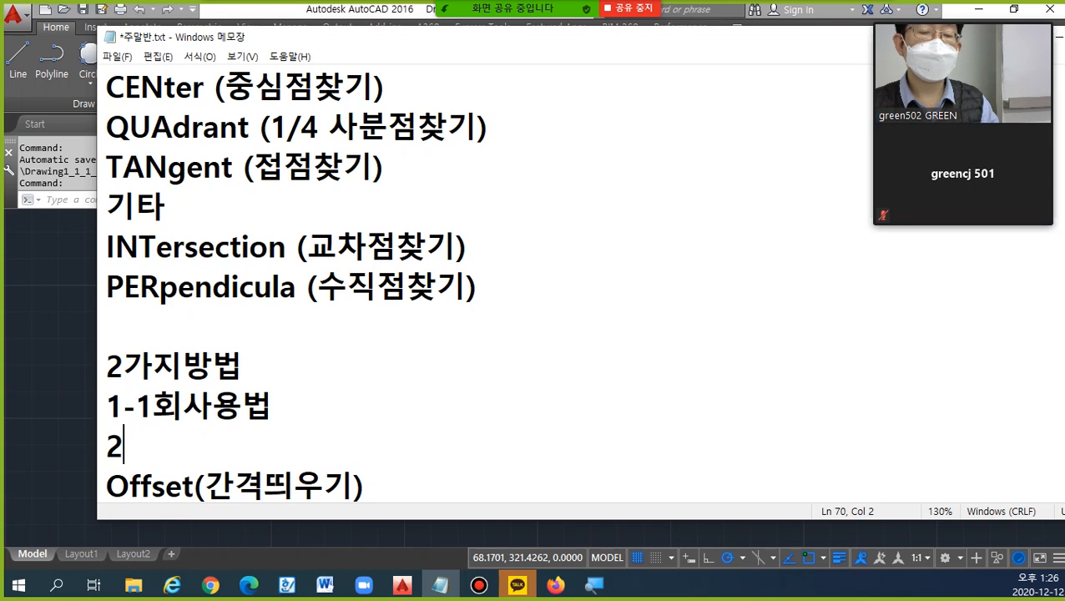
{"action": "type", "text": "-영구설정"}
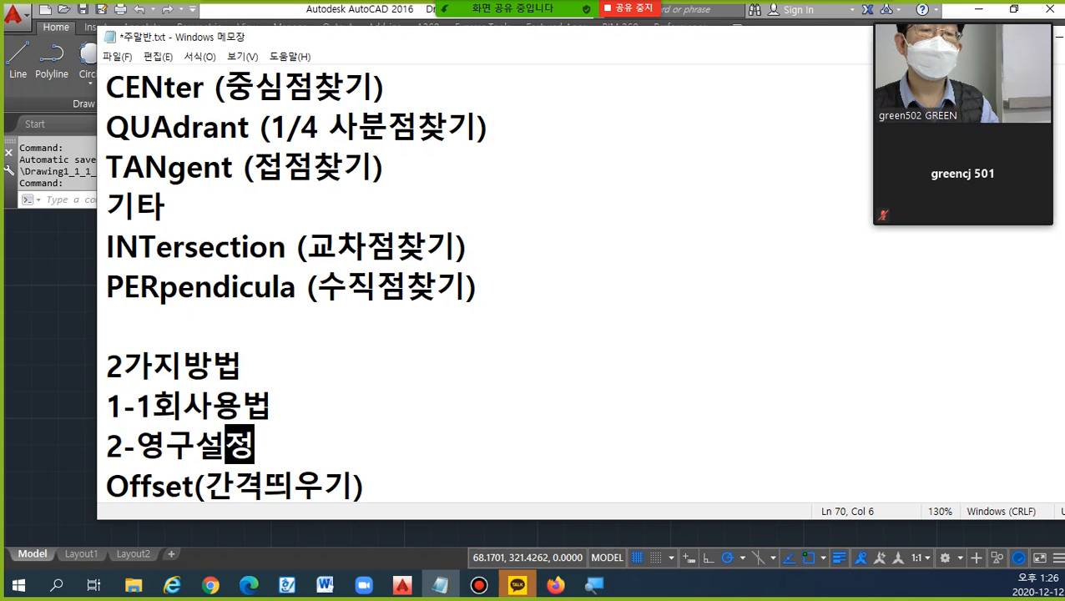
{"action": "type", "text": "사용버ㅂ"}
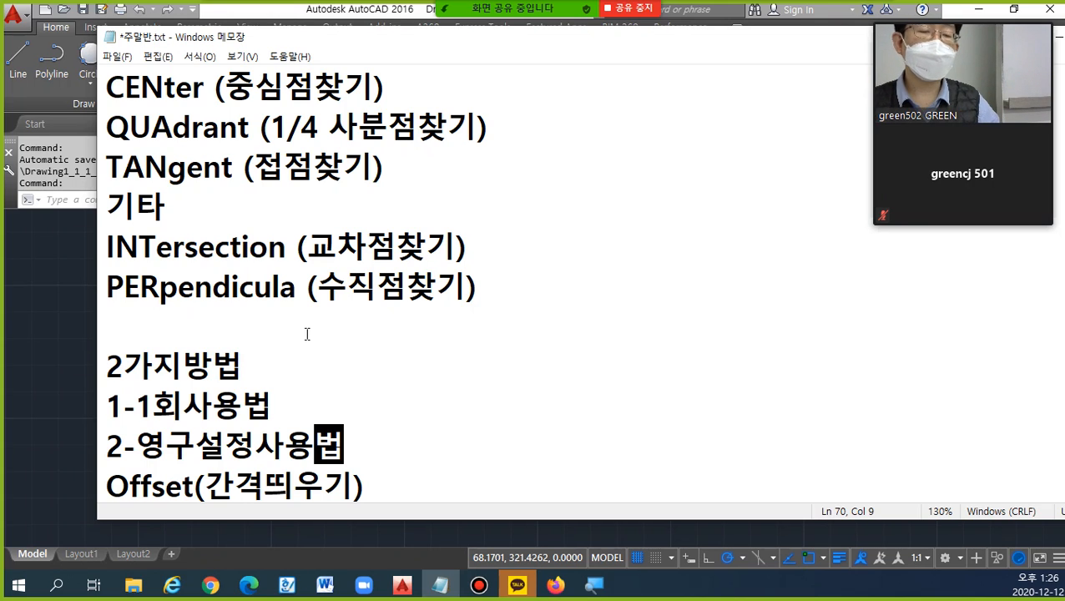
{"action": "left_click_drag", "start_coordinate": [194, 443], "coordinate": [315, 445]}
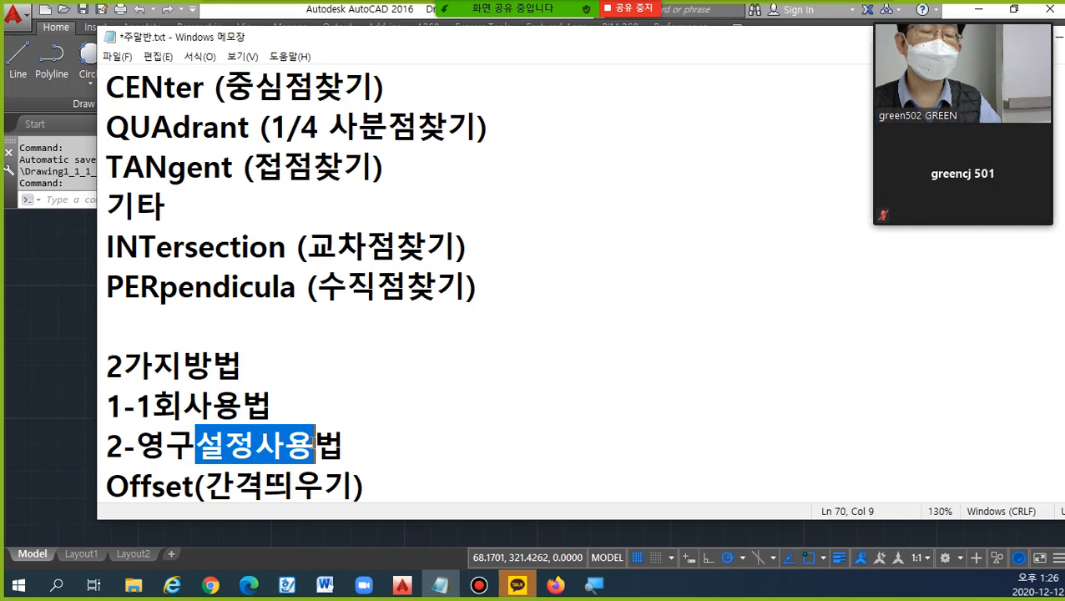
{"action": "left_click_drag", "start_coordinate": [222, 443], "coordinate": [345, 443]}
Start an indented bullet line with a dash directly below 1-1회사용법.
{"action": "left_click", "coordinate": [310, 402]}
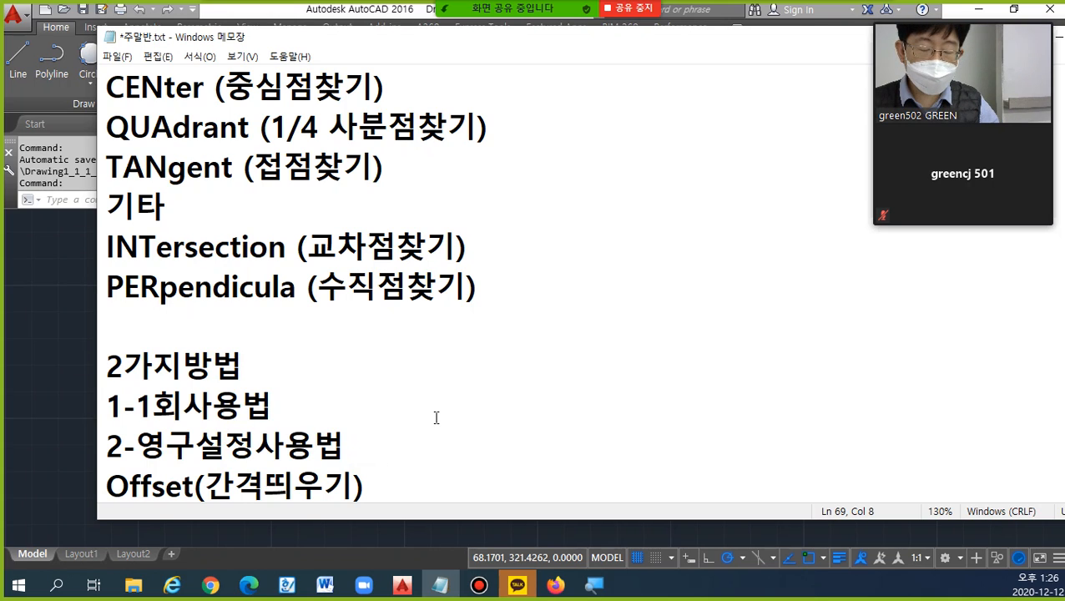
{"action": "key", "text": "Return"}
{"action": "type", "text": "- "}
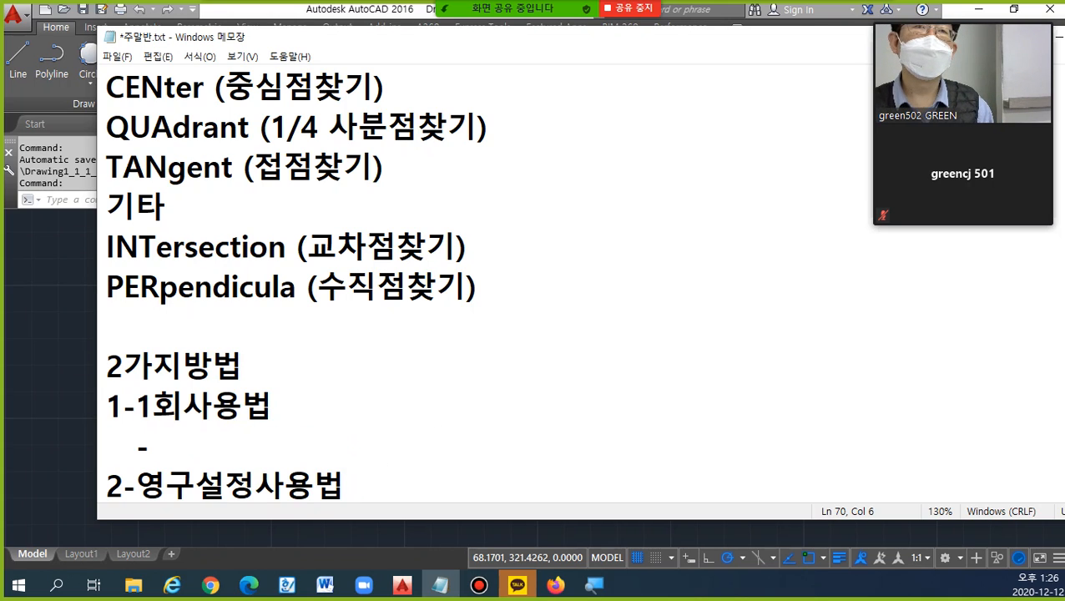
{"action": "type", "text": "wl"}
{"action": "key", "text": "BackSpace"}
{"action": "key", "text": "BackSpace"}
{"action": "key", "text": "Hangul"}
{"action": "type", "text": "지ㄱ접입"}
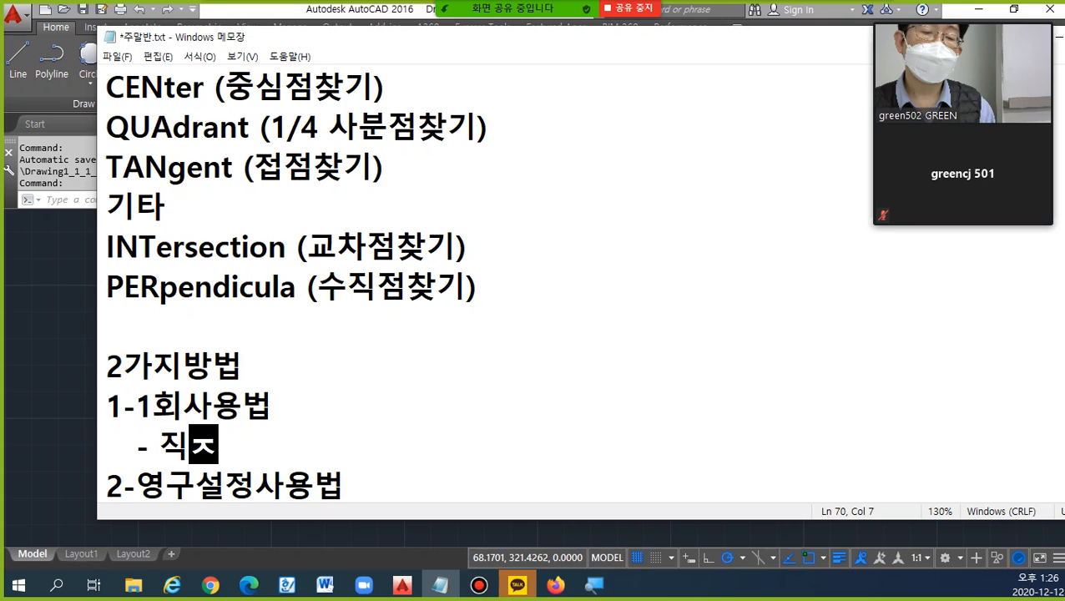
{"action": "key", "text": "BackSpace"}
{"action": "key", "text": "BackSpace"}
{"action": "key", "text": "BackSpace"}
{"action": "key", "text": "BackSpace"}
{"action": "key", "text": "BackSpace"}
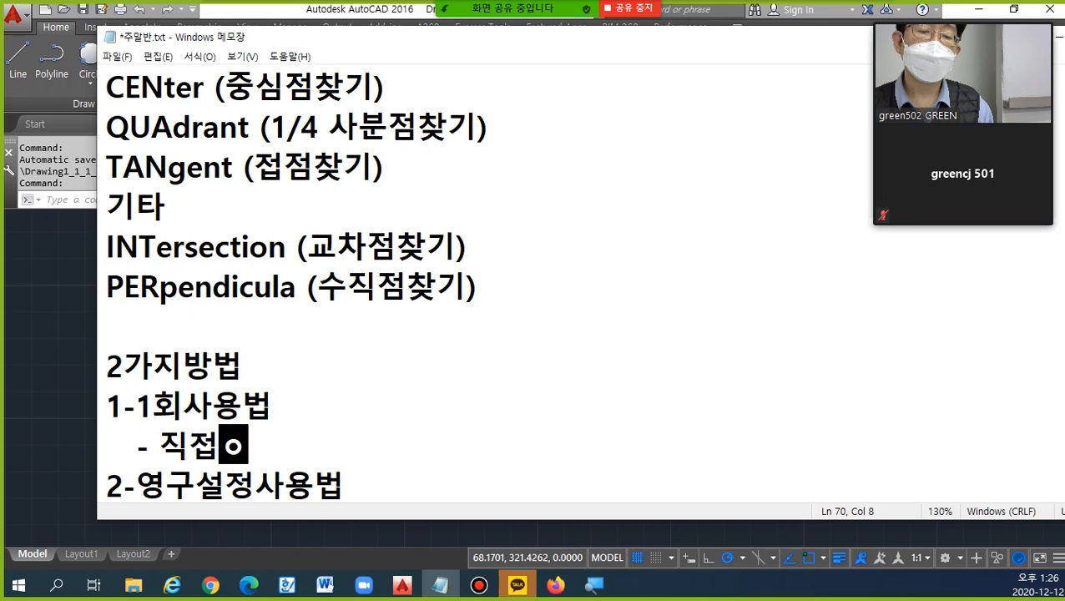
Write OSNAP 직접입력 as the first bullet under 1-1회사용법.
{"action": "key", "text": "Hangul"}
{"action": "type", "text": "OSNAP"}
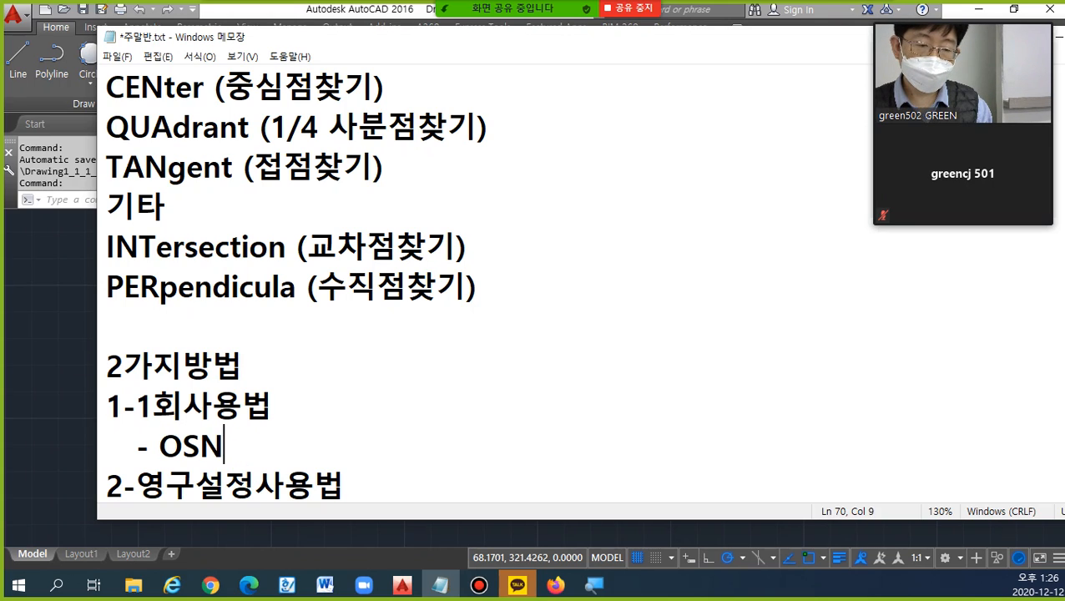
{"action": "key", "text": "Hangul"}
{"action": "type", "text": "직업"}
{"action": "key", "text": "BackSpace"}
{"action": "key", "text": "BackSpace"}
{"action": "key", "text": "BackSpace"}
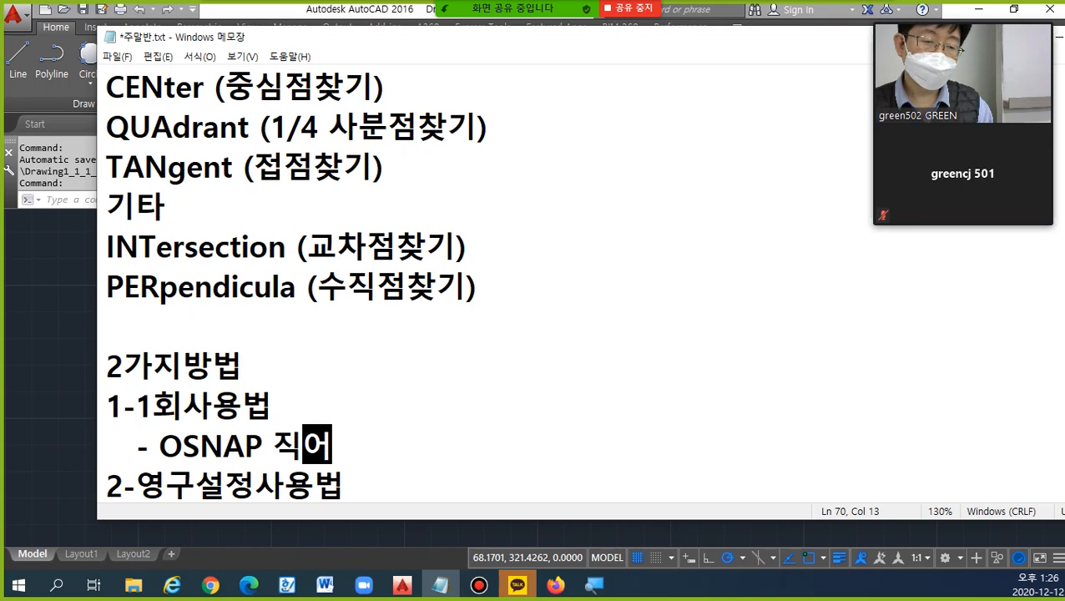
{"action": "type", "text": "접입ㅇㅕㄱ"}
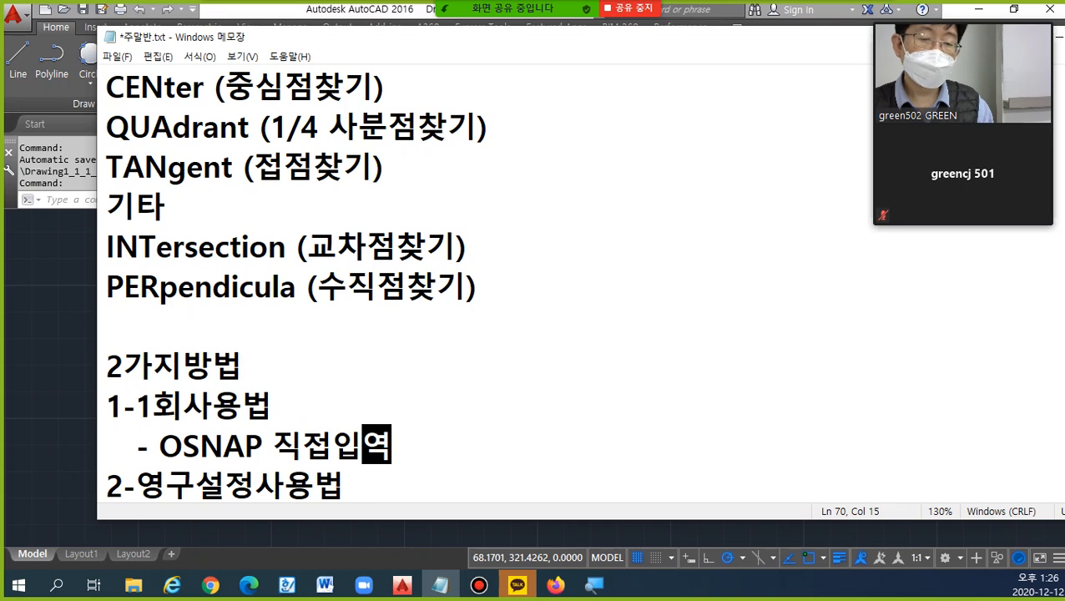
{"action": "key", "text": "BackSpace"}
{"action": "type", "text": "라ㅕ"}
{"action": "key", "text": "BackSpace"}
{"action": "key", "text": "BackSpace"}
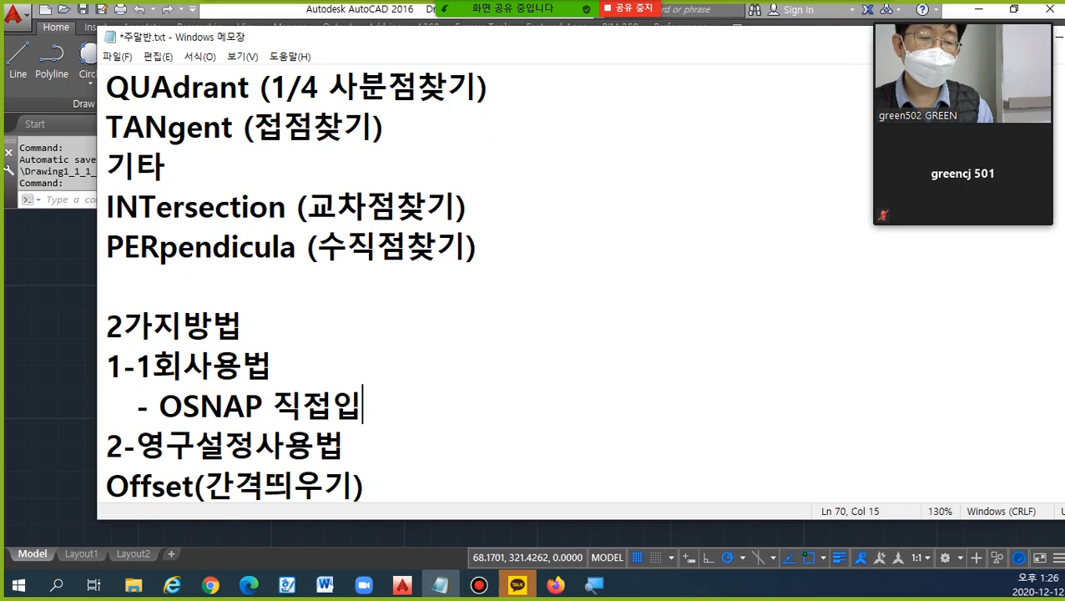
{"action": "type", "text": "력"}
Add a second bullet, Shift + 마우스 R버튼, under OSNAP 직접입력.
{"action": "key", "text": "Return"}
{"action": "type", "text": "- "}
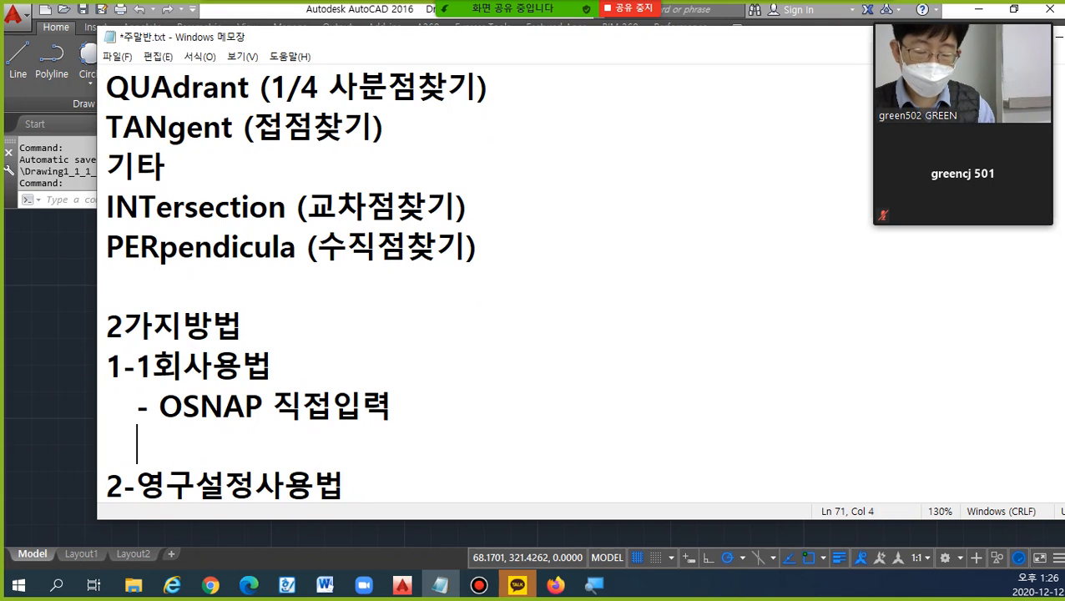
{"action": "type", "text": "Sh"}
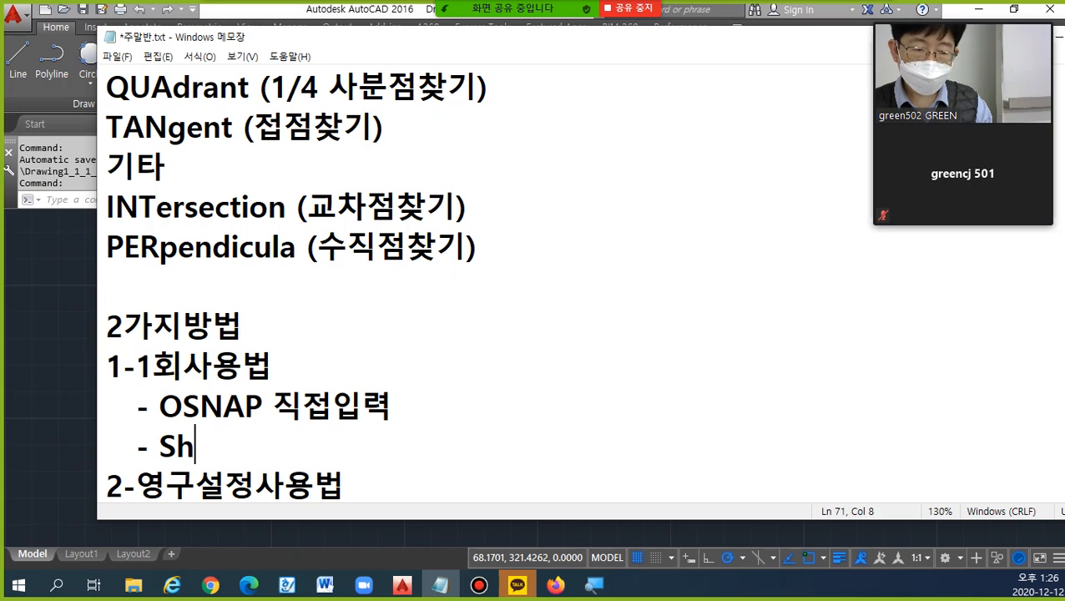
{"action": "type", "text": "ift + "}
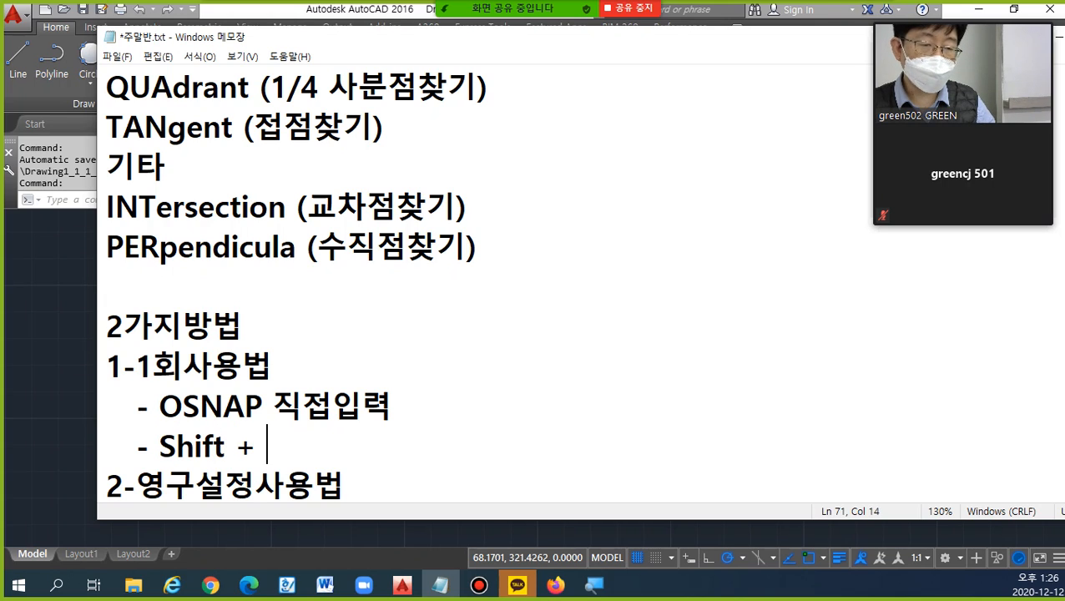
{"action": "type", "text": "마우스 "}
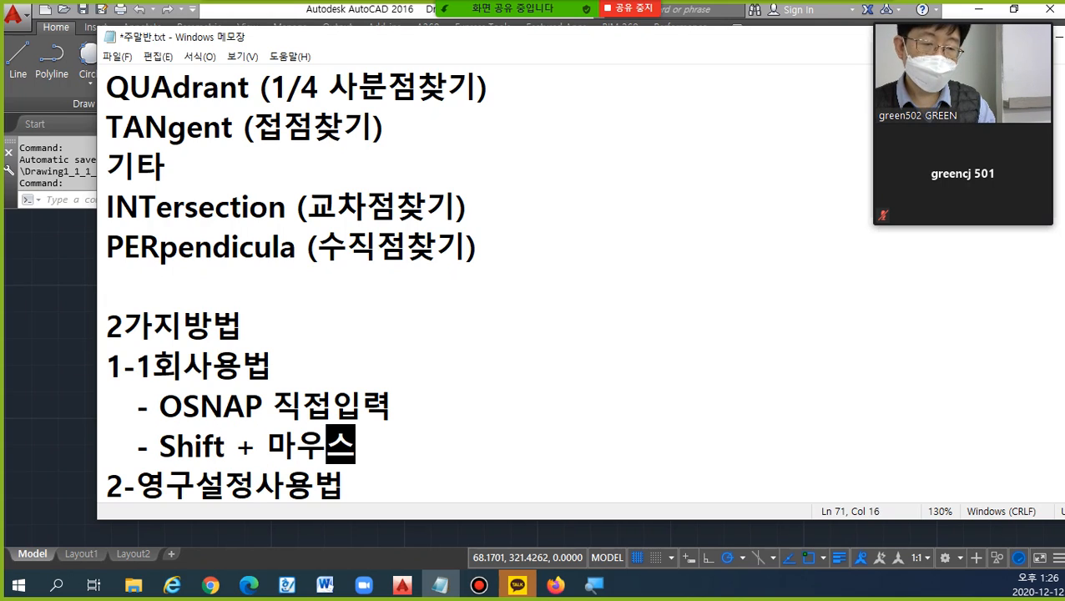
{"action": "type", "text": "R버튼"}
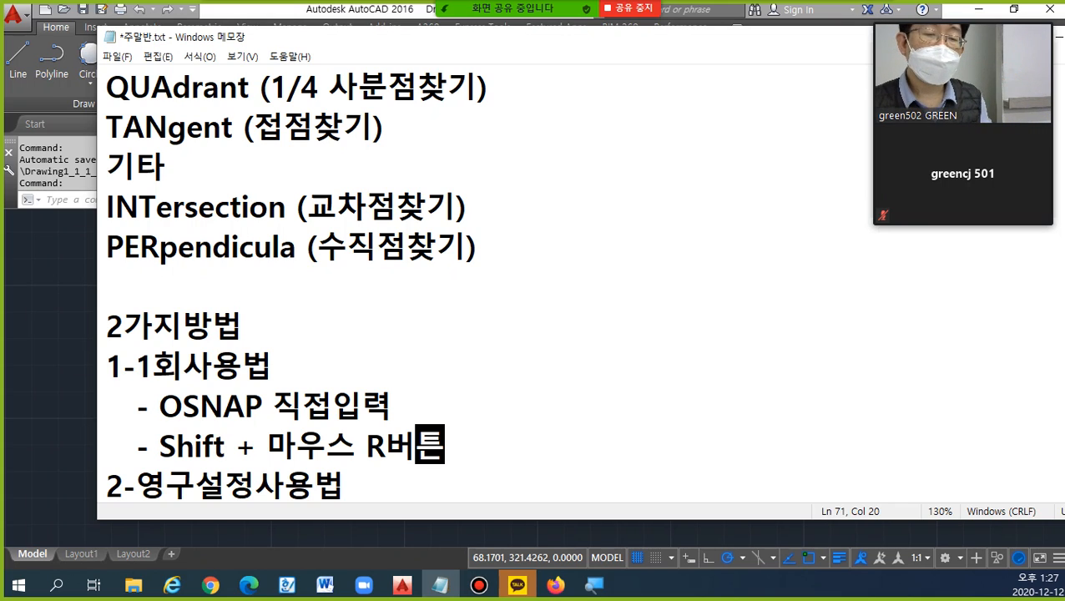
Switch to the AutoCAD drawing and erase all existing triangle, square and circle shapes.
{"action": "left_click", "coordinate": [36, 374]}
{"action": "scroll", "coordinate": [334, 351], "scroll_direction": "down", "scroll_amount": 4}
{"action": "left_click", "coordinate": [708, 433]}
{"action": "left_click", "coordinate": [245, 288]}
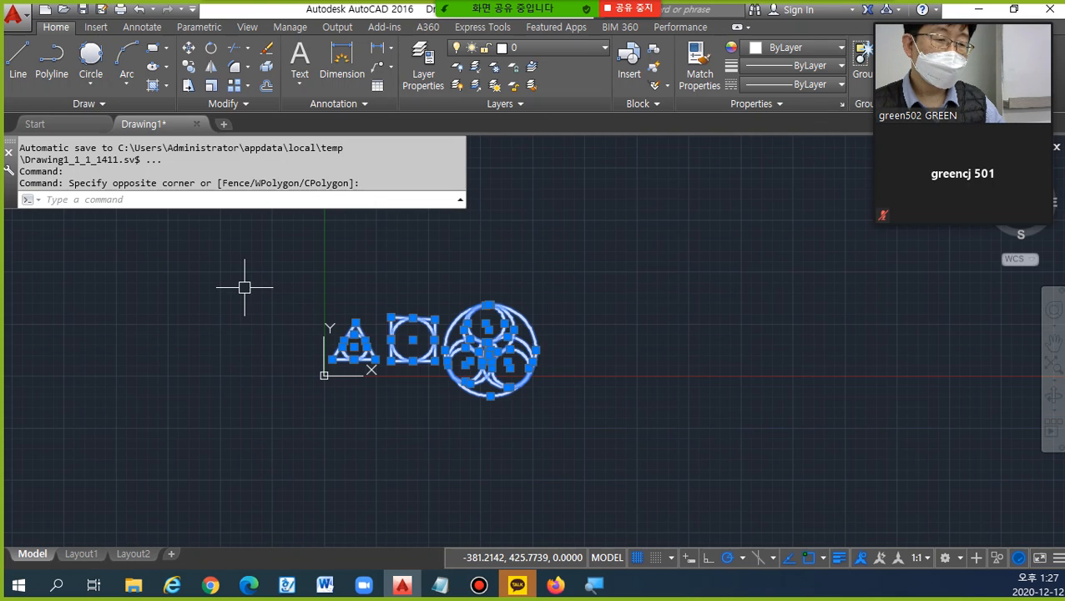
{"action": "type", "text": "e"}
{"action": "key", "text": "Return"}
Draw a single diagonal line rising to the right, about 828 units long at about 35°.
{"action": "type", "text": "l"}
{"action": "key", "text": "Return"}
{"action": "left_click", "coordinate": [394, 350]}
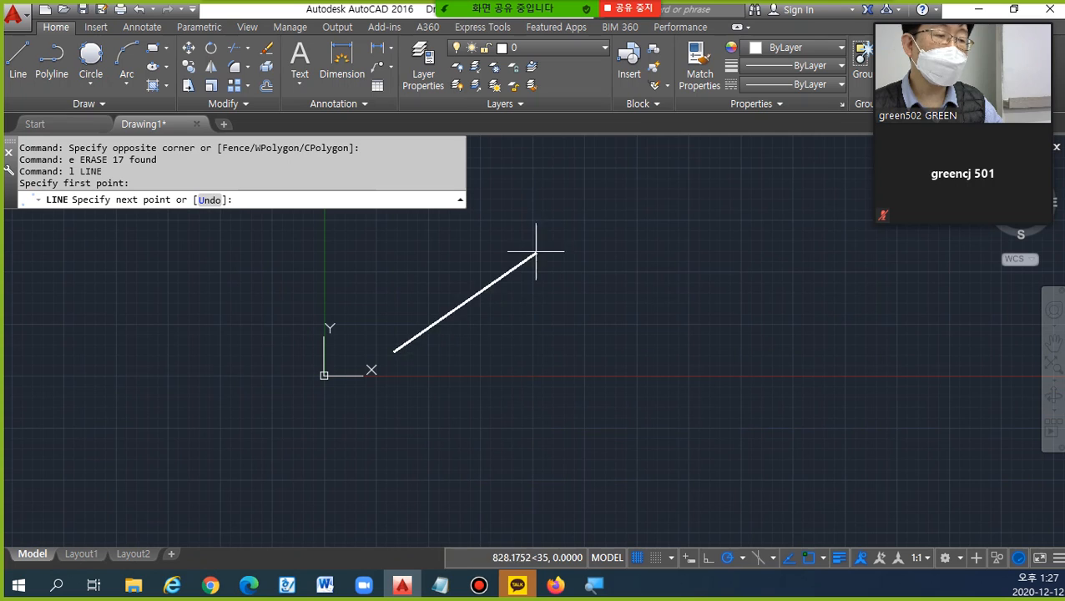
{"action": "left_click", "coordinate": [536, 251]}
{"action": "key", "text": "Return"}
{"action": "scroll", "coordinate": [490, 370], "scroll_direction": "up", "scroll_amount": 2}
{"action": "middle_click_drag", "start_coordinate": [490, 371], "coordinate": [502, 468]}
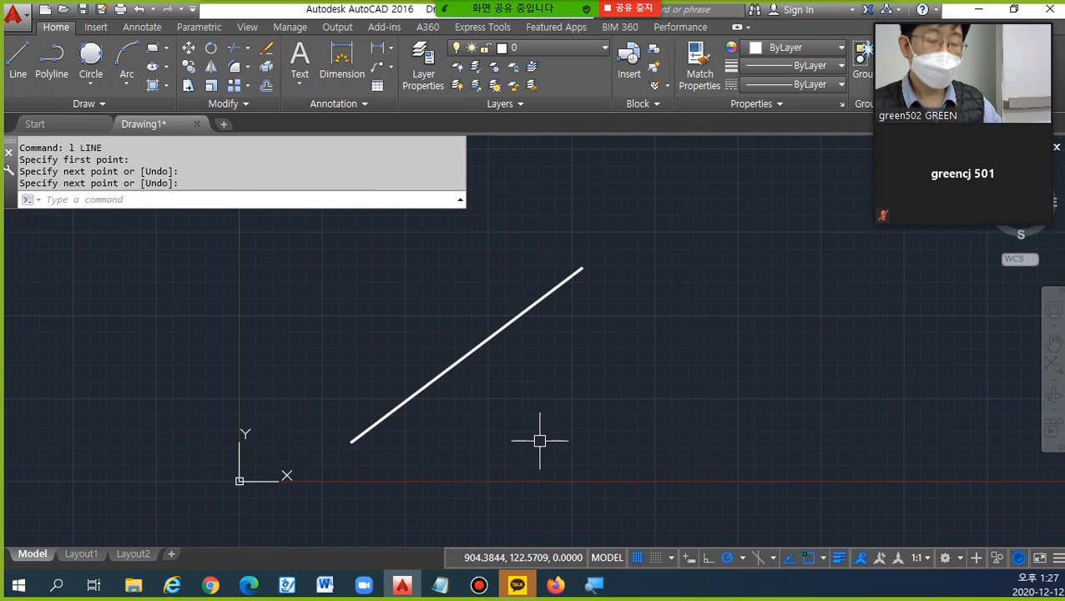
Start a second line at the diagonal's upper end using the one-time END snap and run it down to a point at the lower right.
{"action": "type", "text": "l"}
{"action": "key", "text": "Return"}
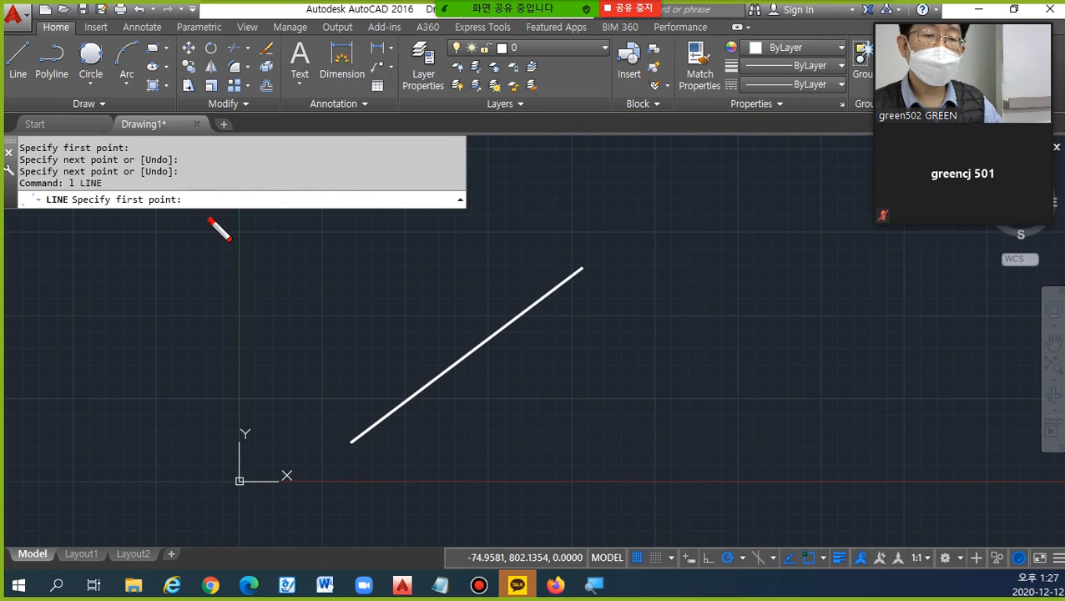
{"action": "mouse_move", "coordinate": [216, 221]}
{"action": "left_mouse_down"}
{"action": "mouse_move", "coordinate": [200, 181]}
{"action": "mouse_move", "coordinate": [224, 216]}
{"action": "left_mouse_up"}
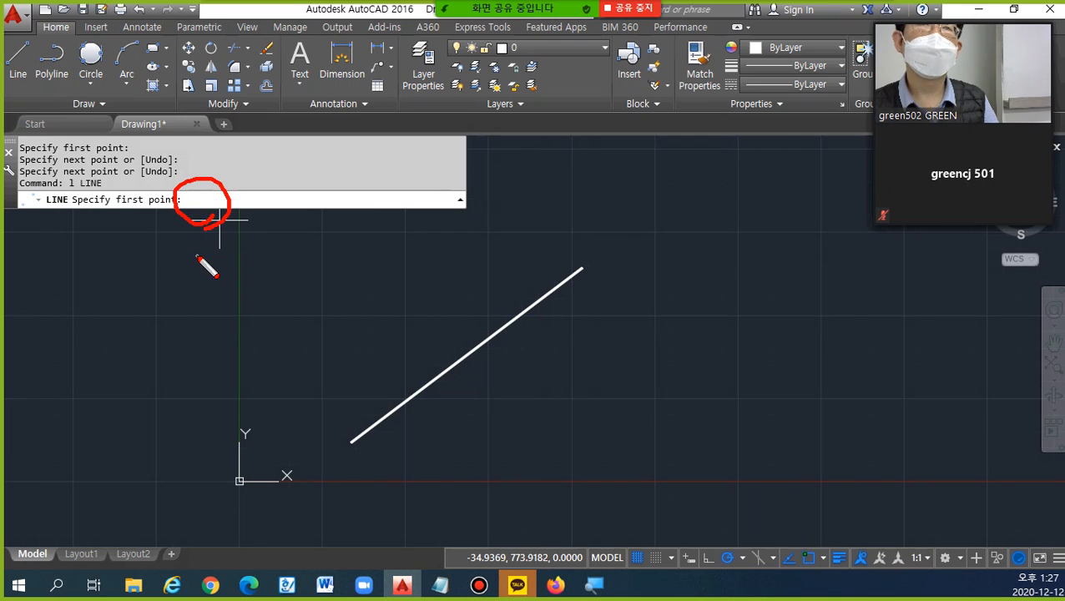
{"action": "key", "text": "Escape"}
{"action": "type", "text": "end"}
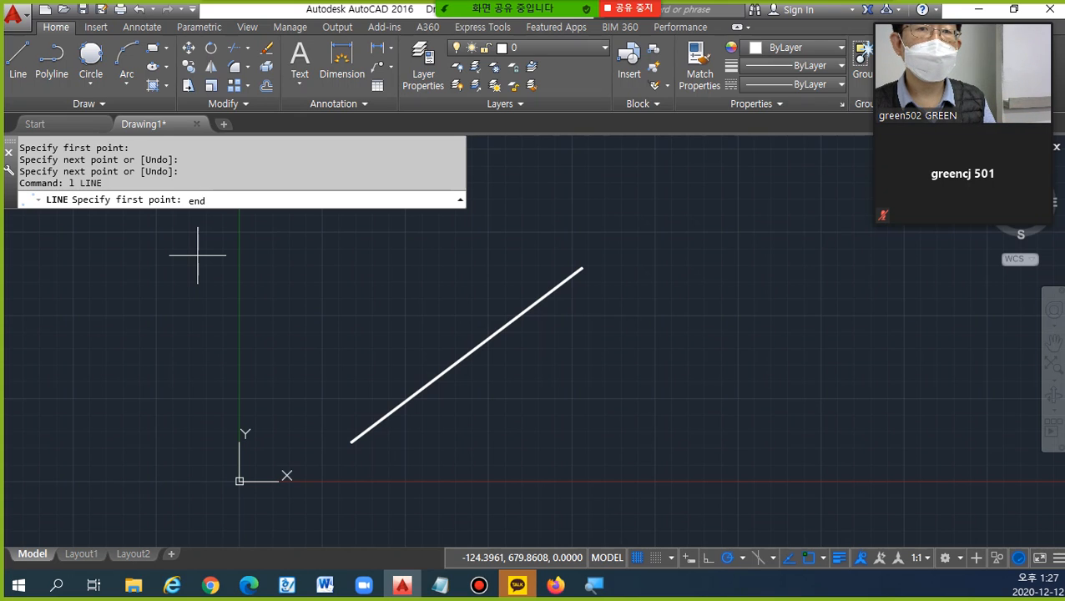
{"action": "key", "text": "Return"}
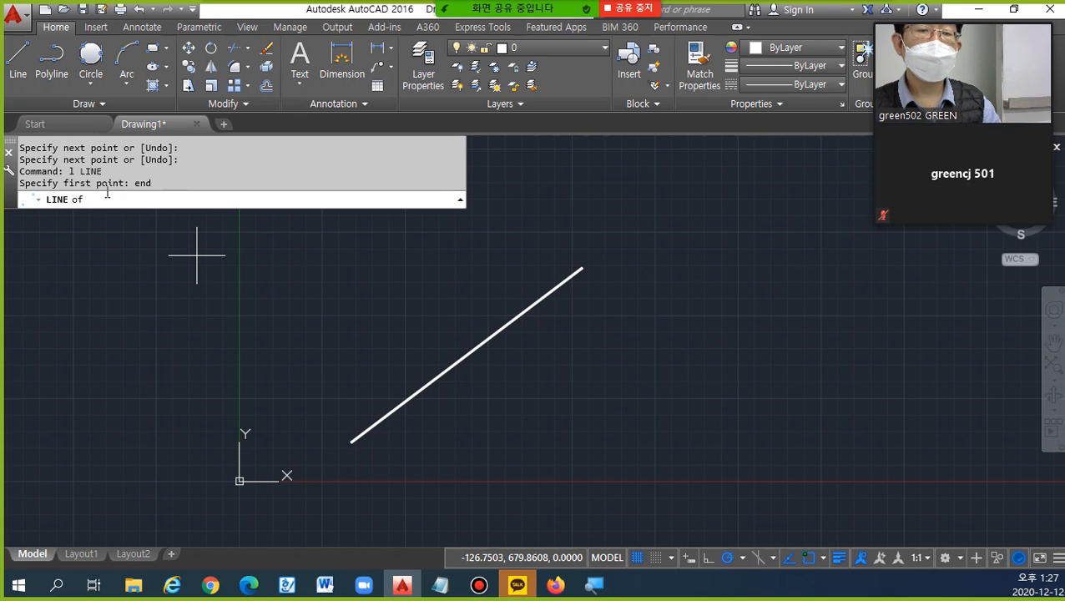
{"action": "mouse_move", "coordinate": [83, 216]}
{"action": "left_mouse_down"}
{"action": "mouse_move", "coordinate": [93, 201]}
{"action": "mouse_move", "coordinate": [81, 213]}
{"action": "left_mouse_up"}
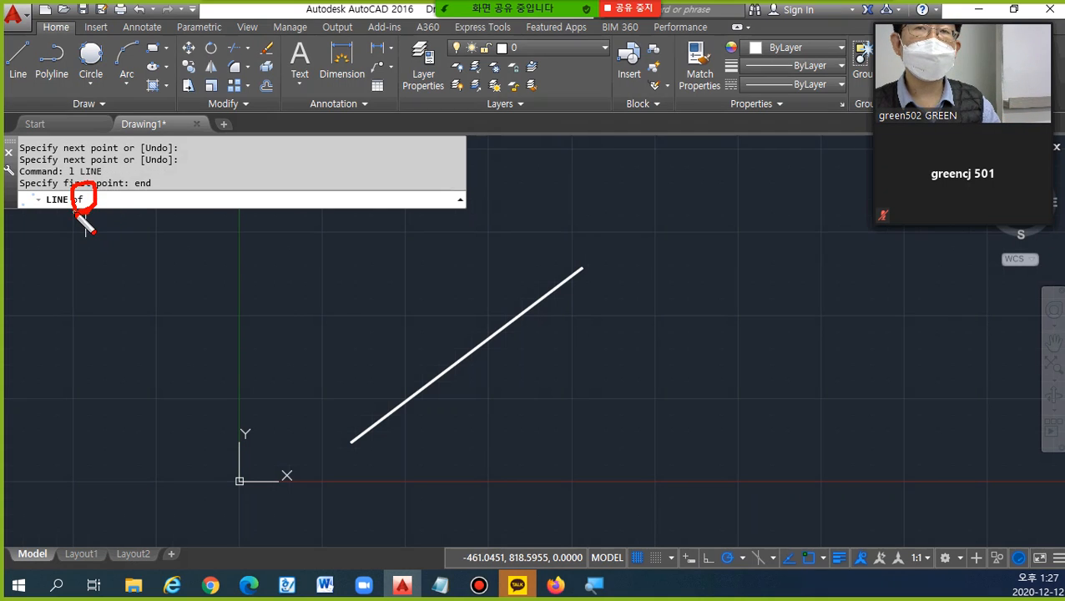
{"action": "key", "text": "Escape"}
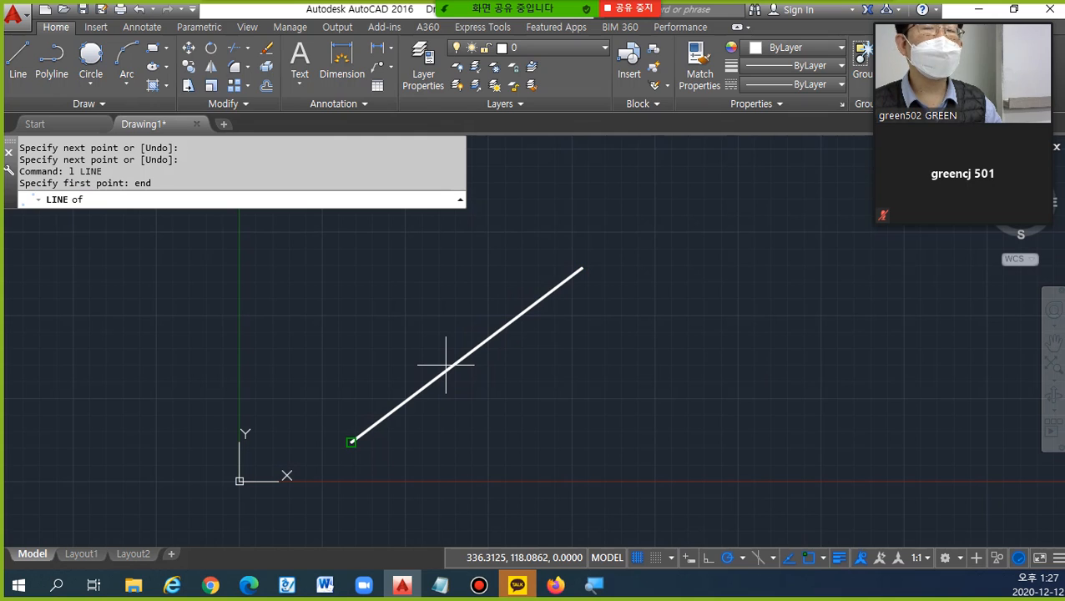
{"action": "left_click", "coordinate": [521, 317]}
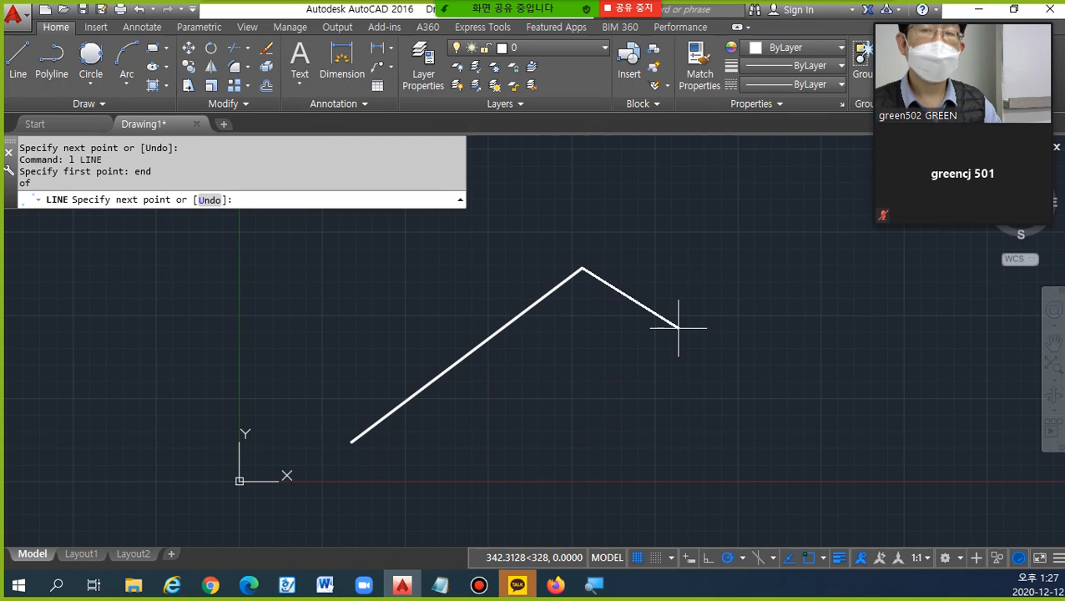
{"action": "left_click", "coordinate": [694, 475]}
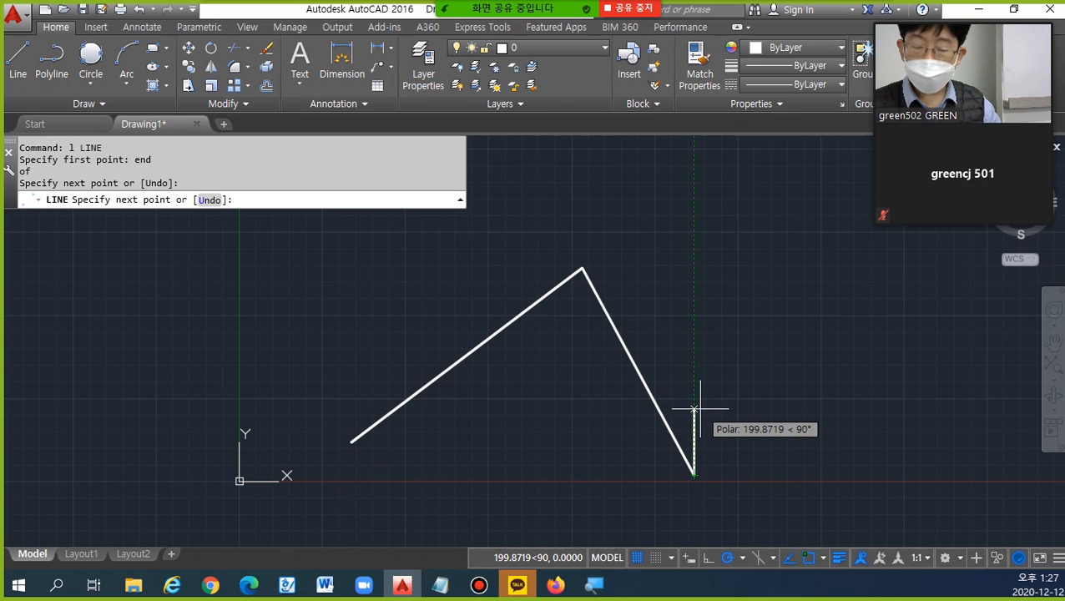
Close the triangle by ending a third line at the diagonal's lower end with the one-time Endpoint snap, and finish the Line command.
{"action": "key", "text": "F8"}
{"action": "right_click", "coordinate": [689, 184], "text": "shift"}
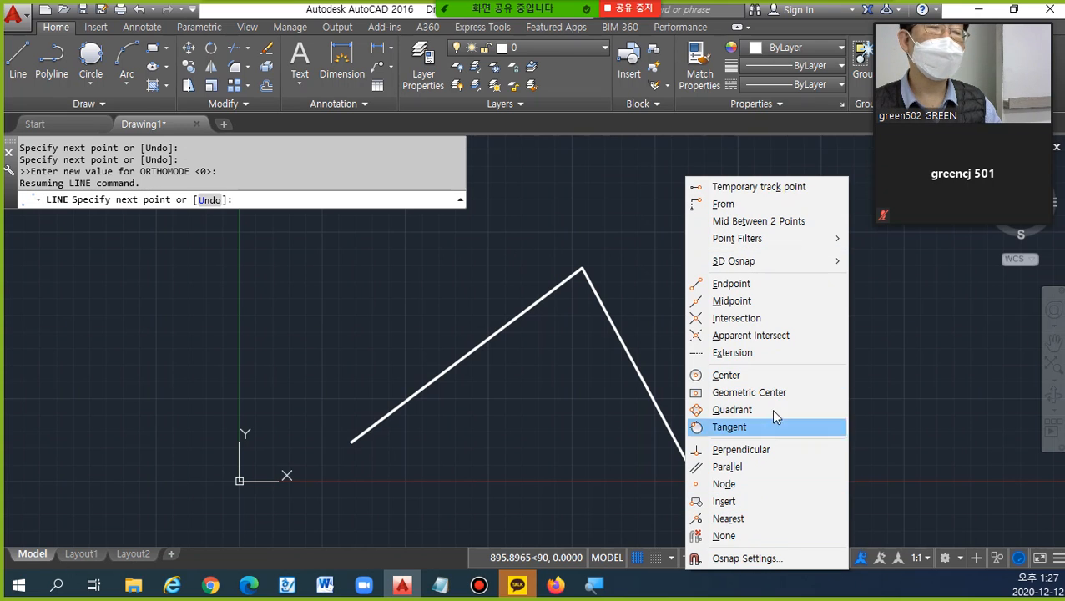
{"action": "left_click", "coordinate": [784, 294]}
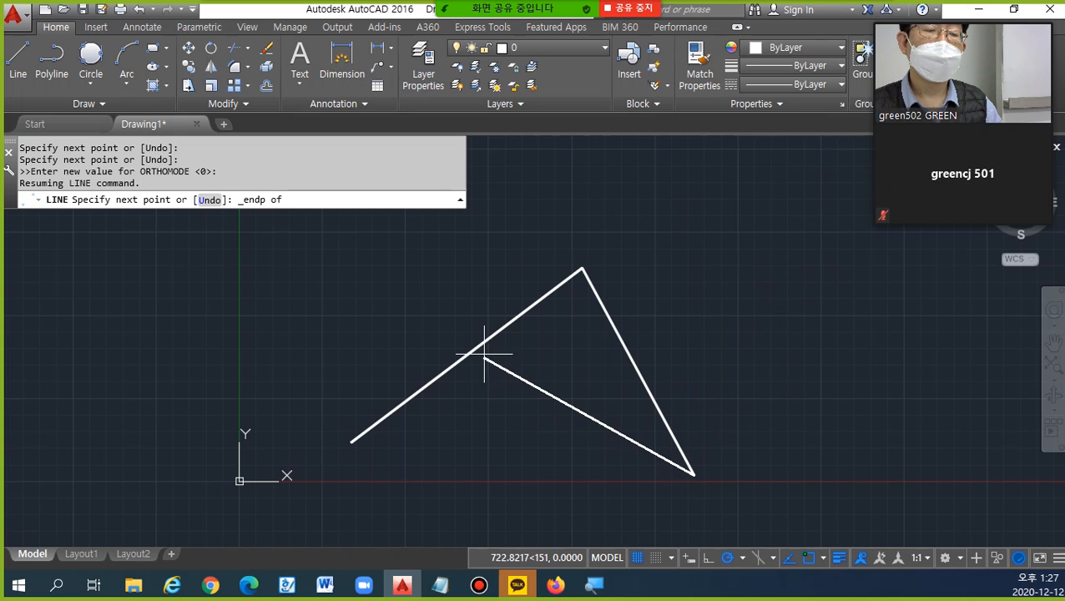
{"action": "left_click", "coordinate": [452, 367]}
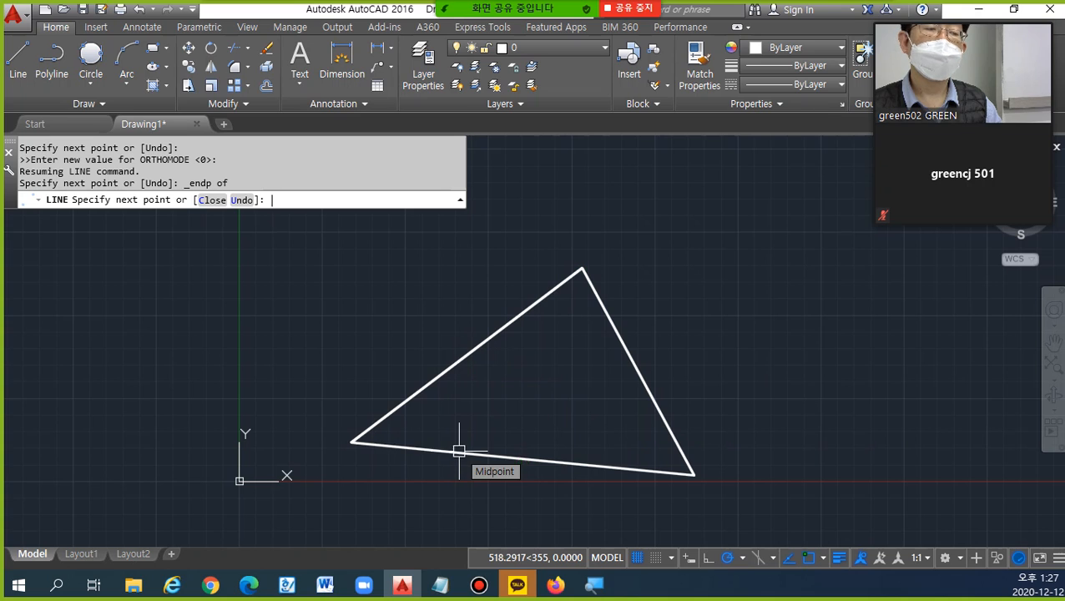
{"action": "key", "text": "Return"}
{"action": "middle_click_drag", "start_coordinate": [447, 452], "coordinate": [445, 384]}
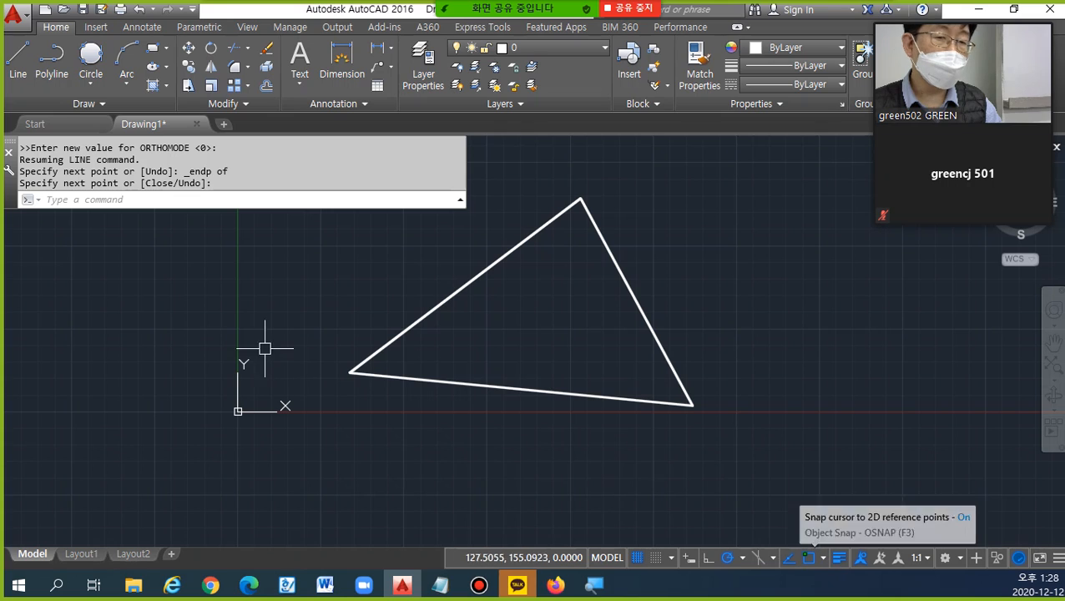
Open the permanent object snap settings with the OSNAP command.
{"action": "left_click", "coordinate": [253, 199]}
{"action": "type", "text": "osnap"}
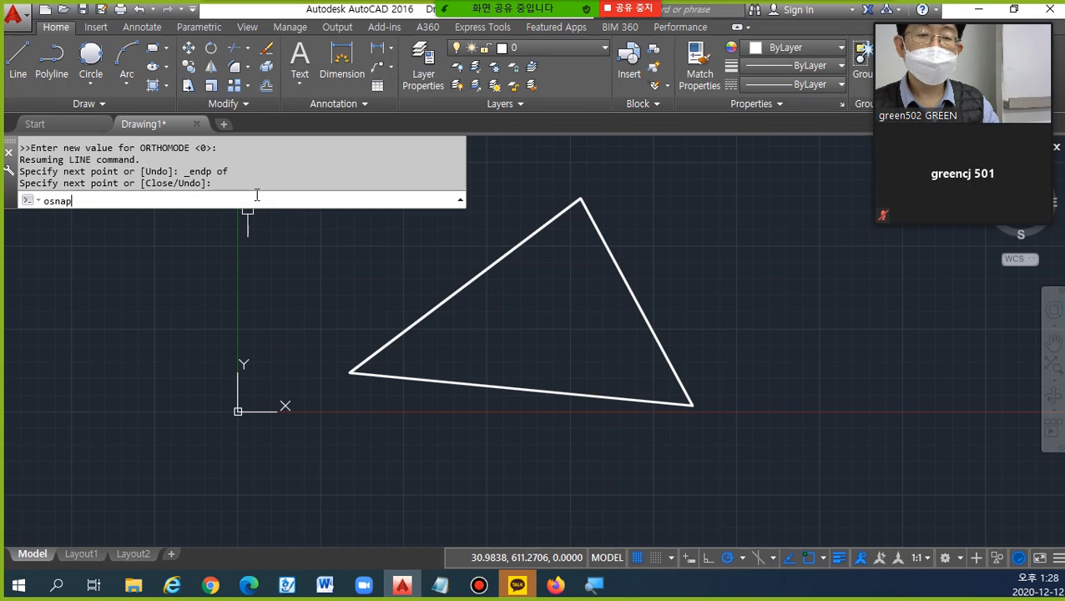
{"action": "key", "text": "Return"}
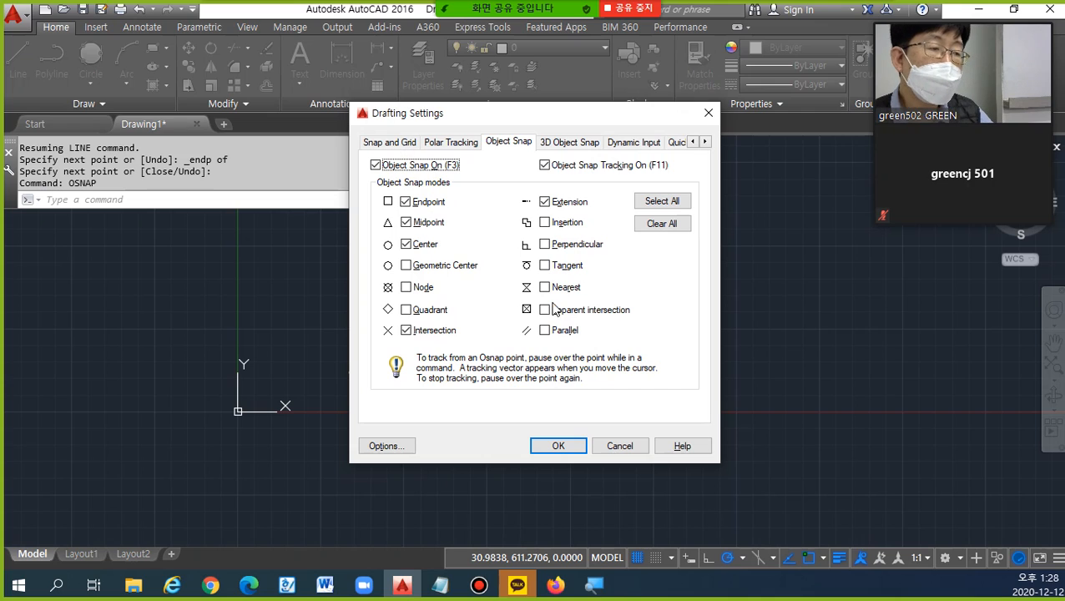
Turn off the Extension and Midpoint snap modes, and select all object snap modes at once.
{"action": "left_click", "coordinate": [551, 204]}
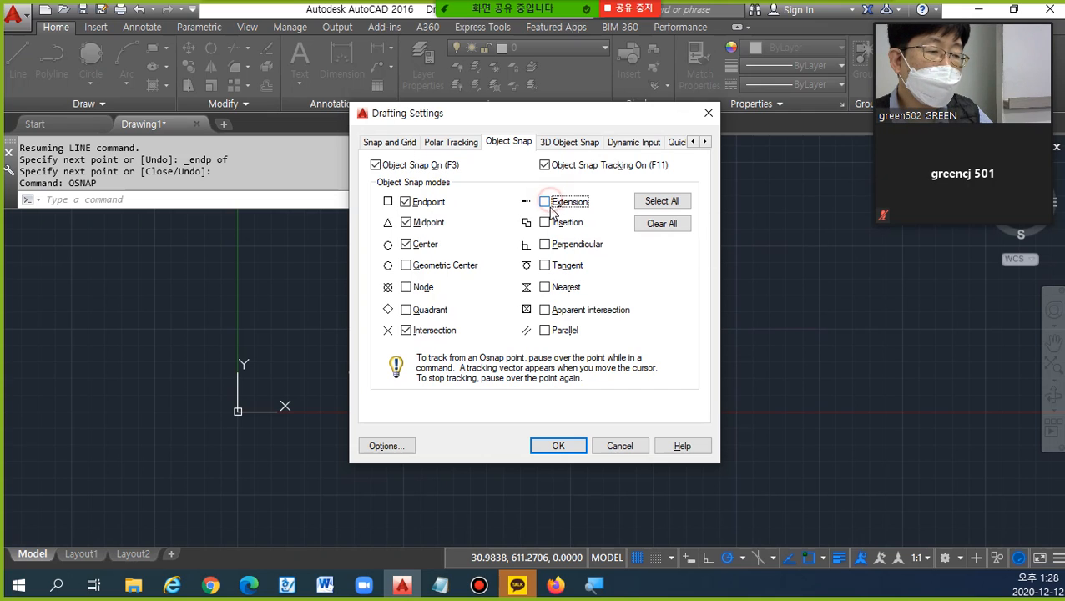
{"action": "left_click", "coordinate": [429, 224]}
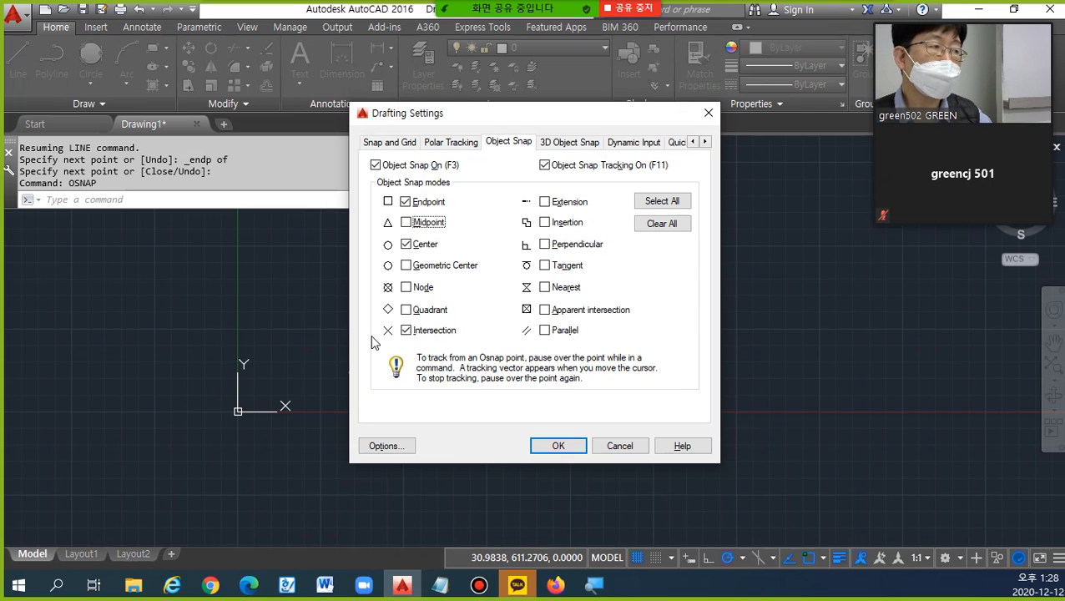
{"action": "left_click", "coordinate": [661, 204]}
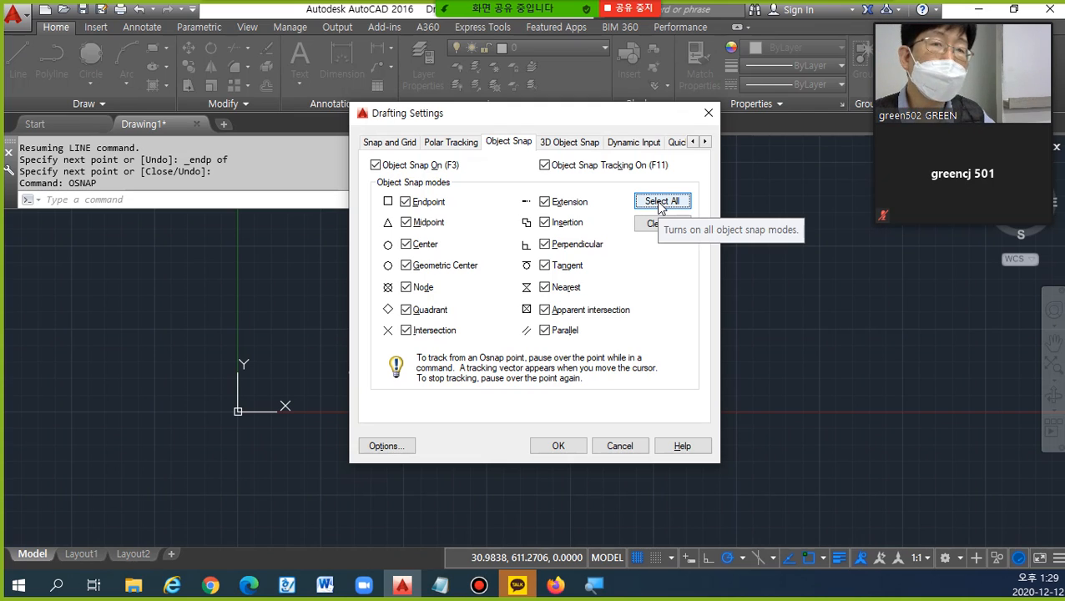
Clear all object snap modes, enable only Endpoint, Center and Intersection, and apply the settings.
{"action": "left_click", "coordinate": [661, 224]}
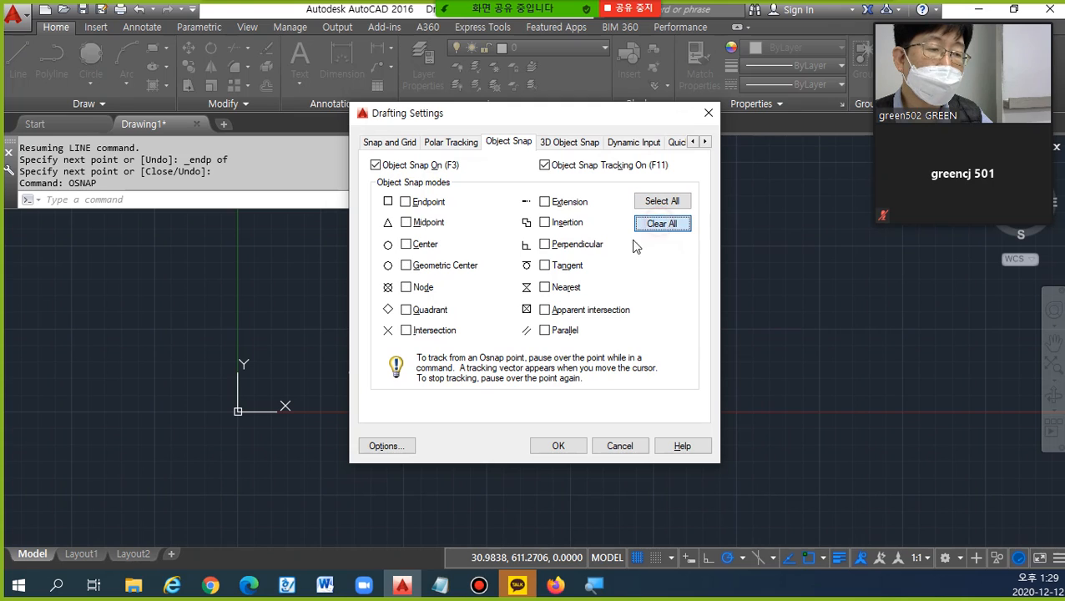
{"action": "left_click", "coordinate": [435, 204]}
{"action": "left_click", "coordinate": [428, 247]}
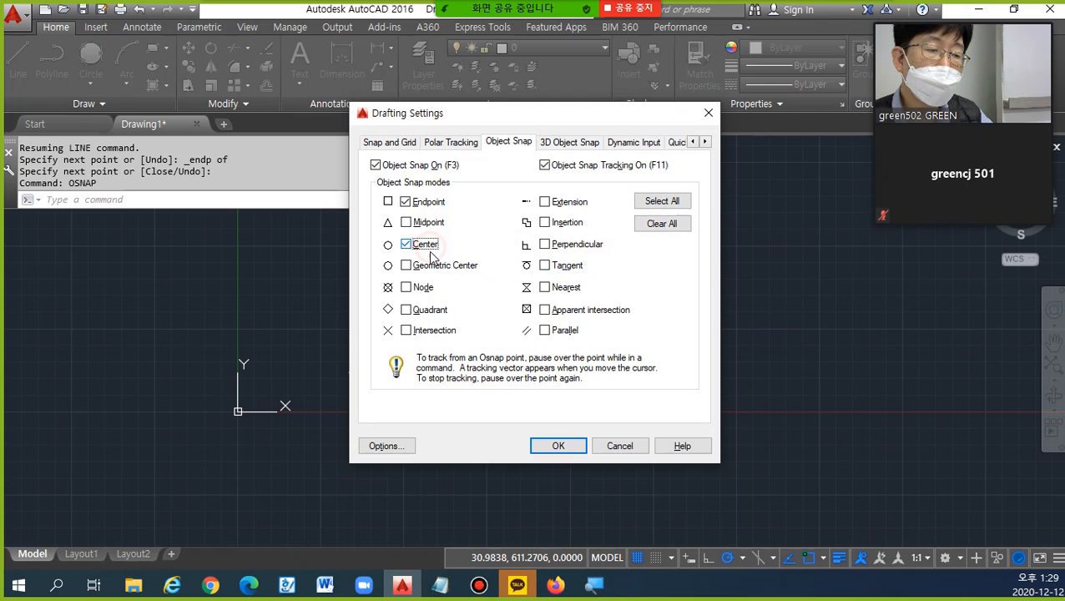
{"action": "left_click", "coordinate": [431, 330]}
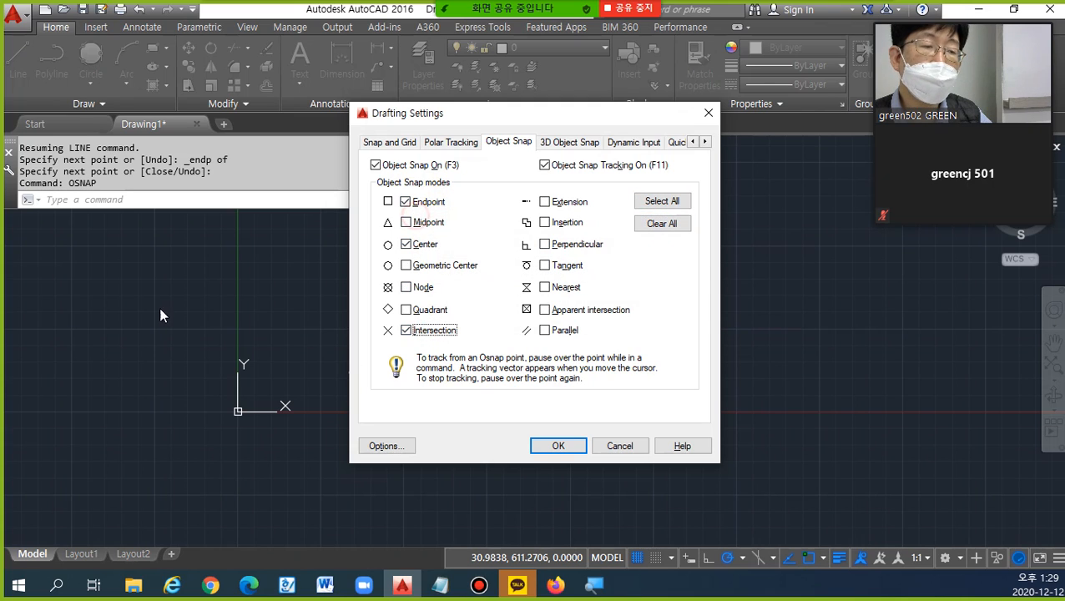
{"action": "left_click", "coordinate": [418, 227]}
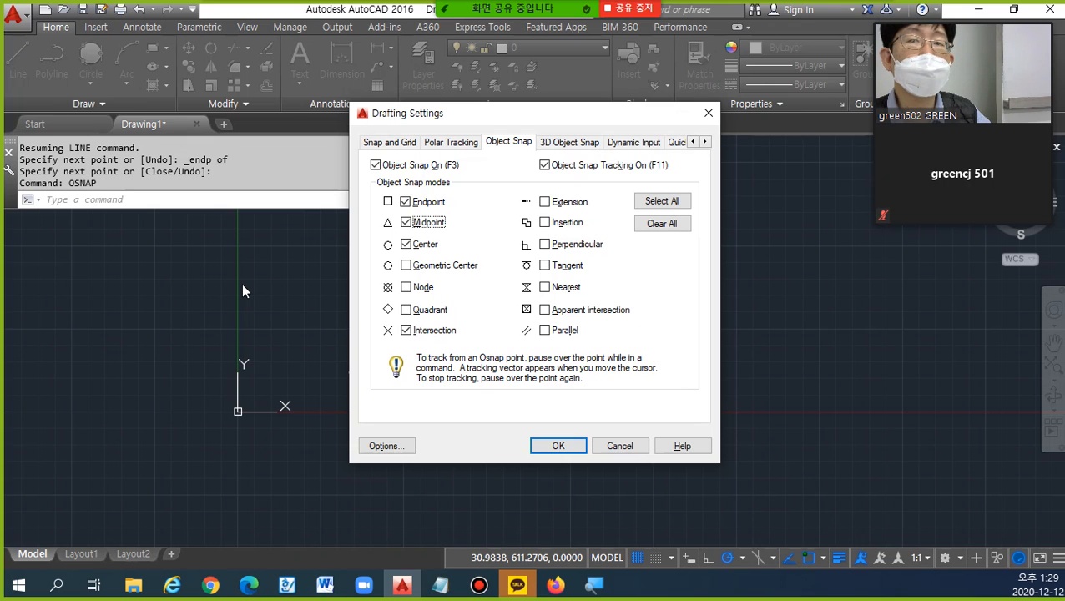
{"action": "left_click", "coordinate": [409, 224]}
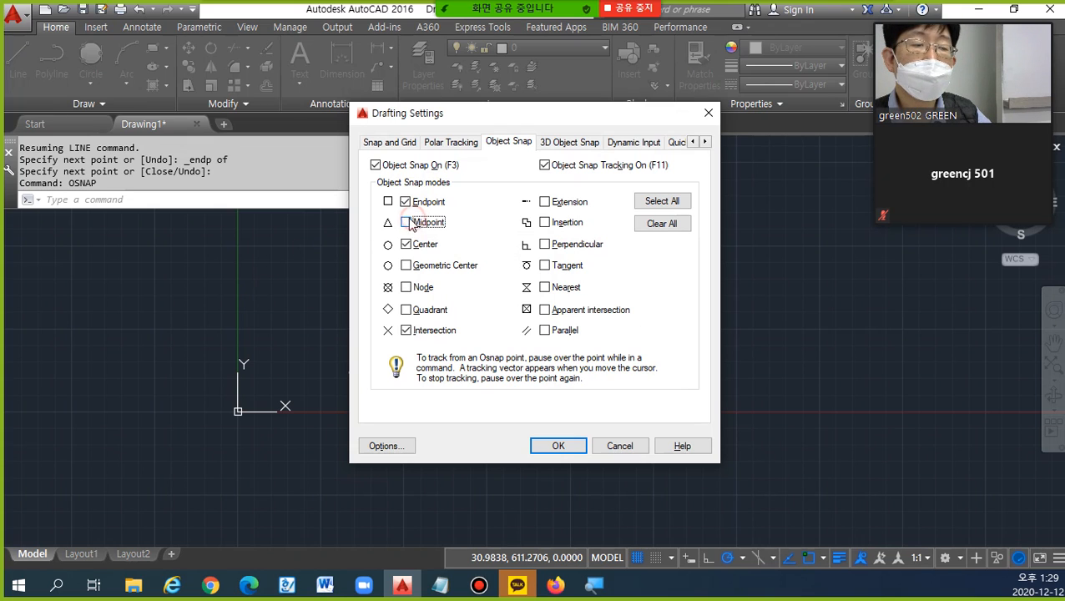
{"action": "left_click", "coordinate": [556, 445]}
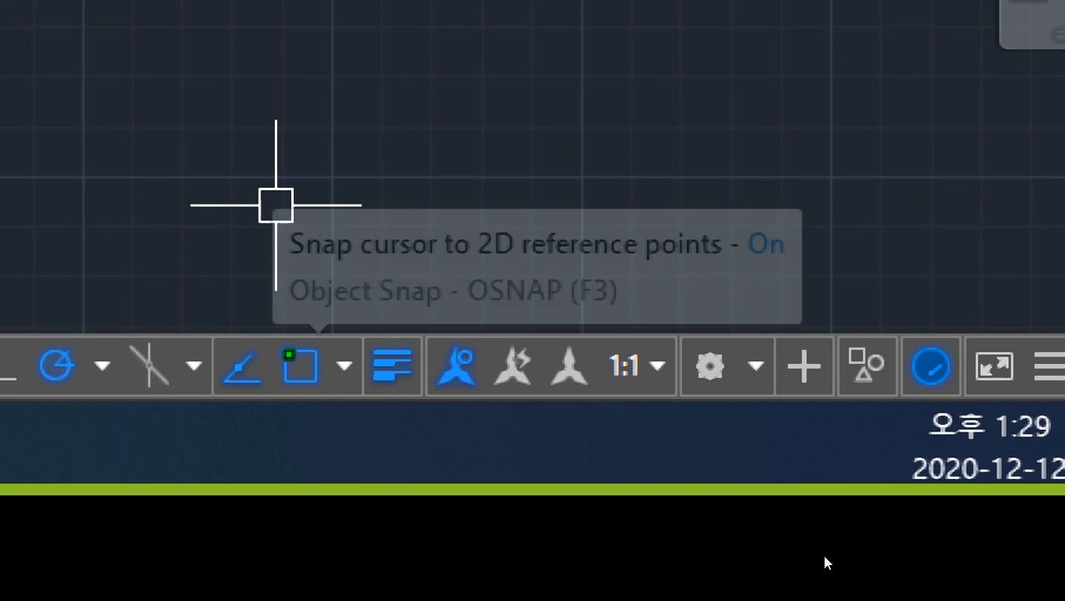
Turn off the Node object snap and turn on the Midpoint object snap.
{"action": "left_click", "coordinate": [344, 365]}
{"action": "left_click", "coordinate": [344, 366]}
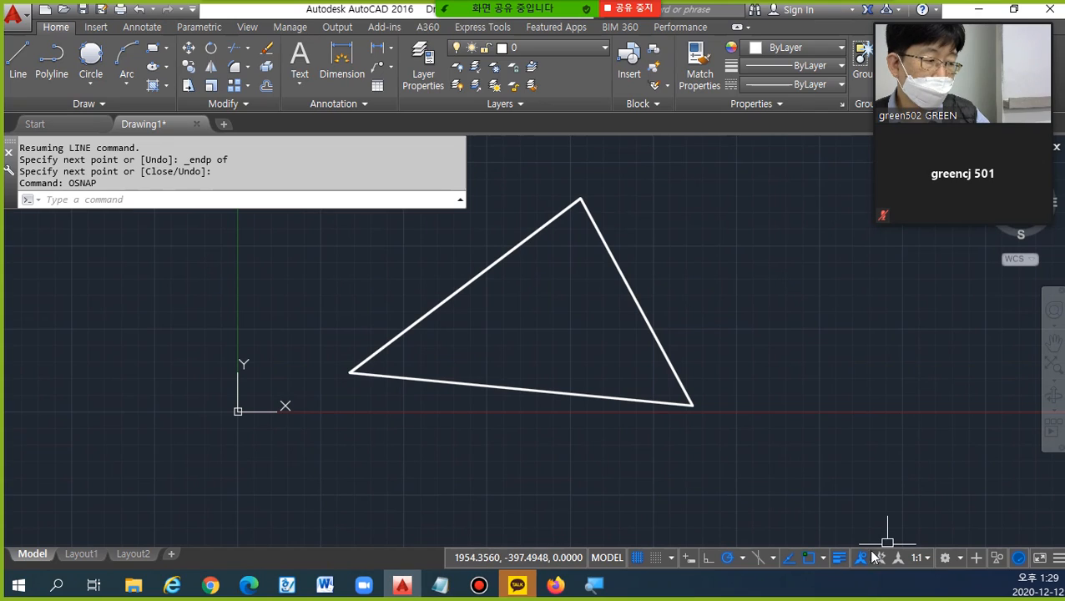
{"action": "left_click", "coordinate": [824, 559]}
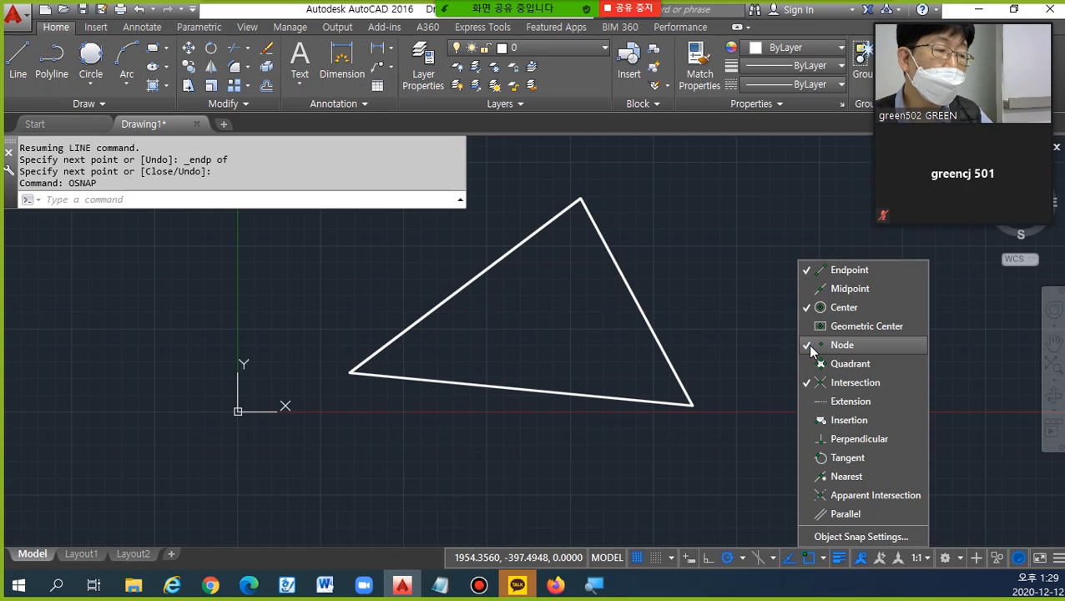
{"action": "left_click", "coordinate": [852, 438]}
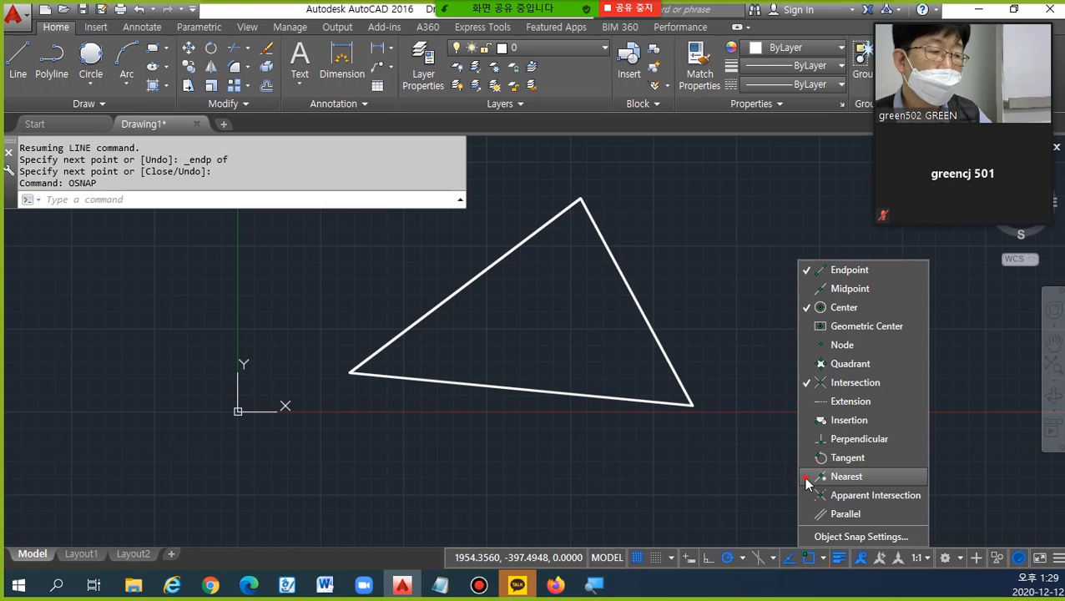
{"action": "left_click", "coordinate": [805, 290]}
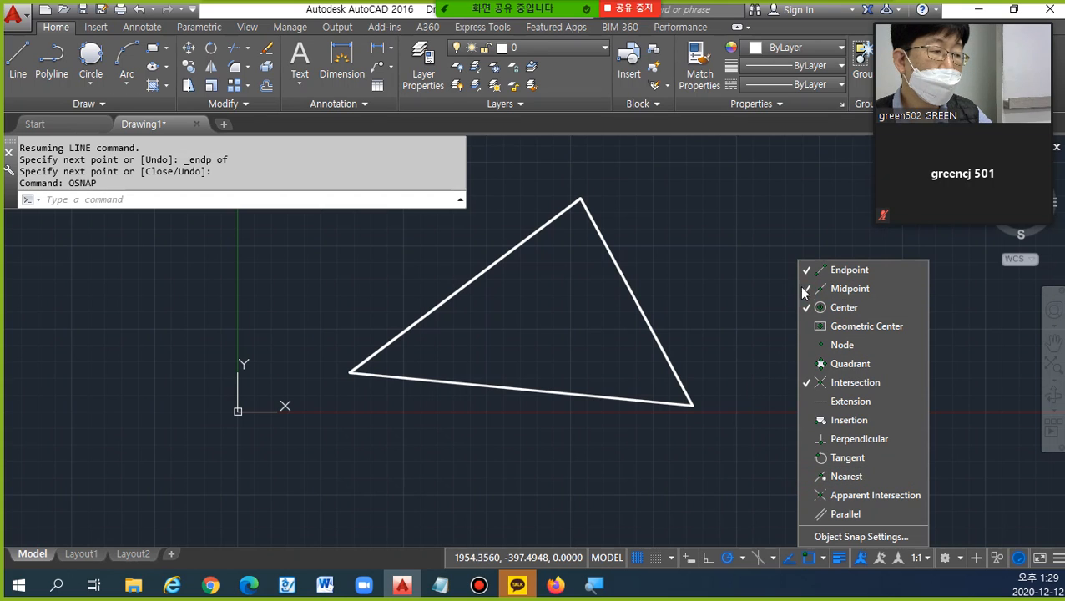
{"action": "left_click", "coordinate": [711, 296]}
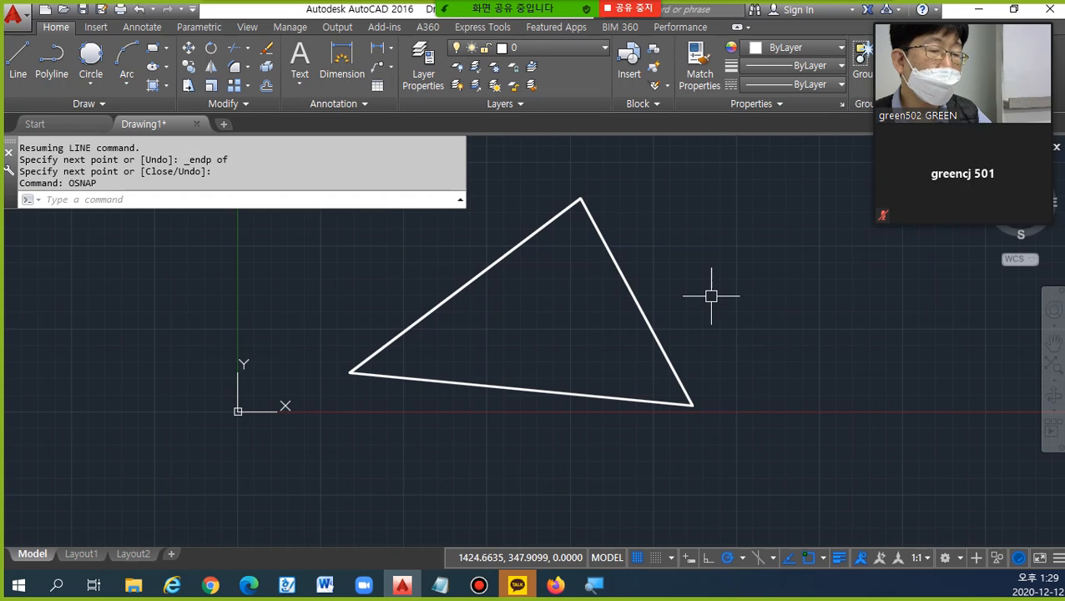
Draw connected lines joining the midpoints of the triangle's three sides to form an inner triangle.
{"action": "left_click", "coordinate": [37, 71]}
{"action": "left_click", "coordinate": [468, 284]}
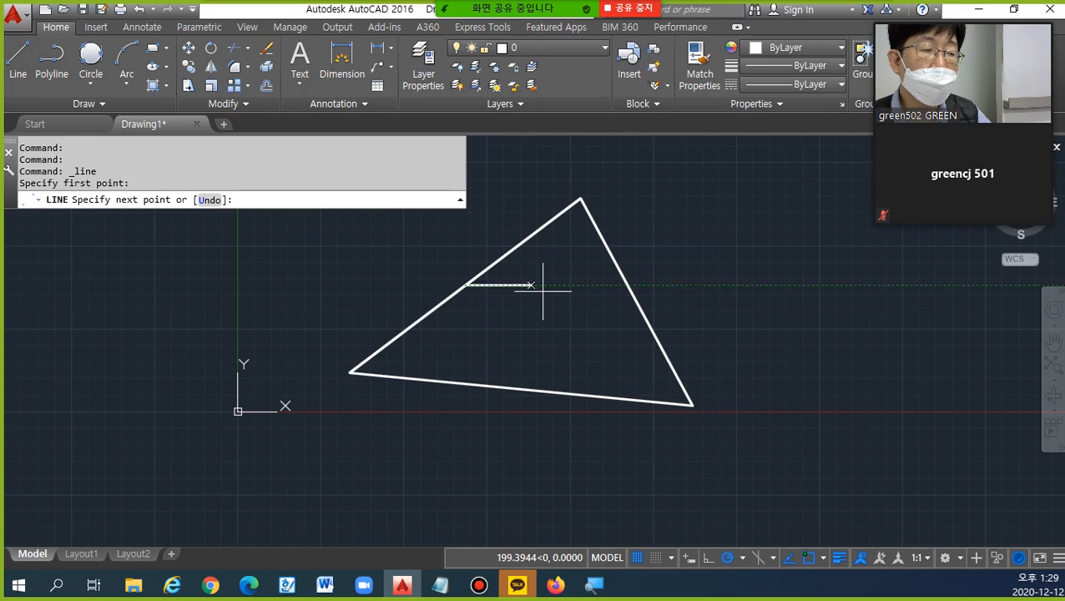
{"action": "left_click", "coordinate": [614, 267]}
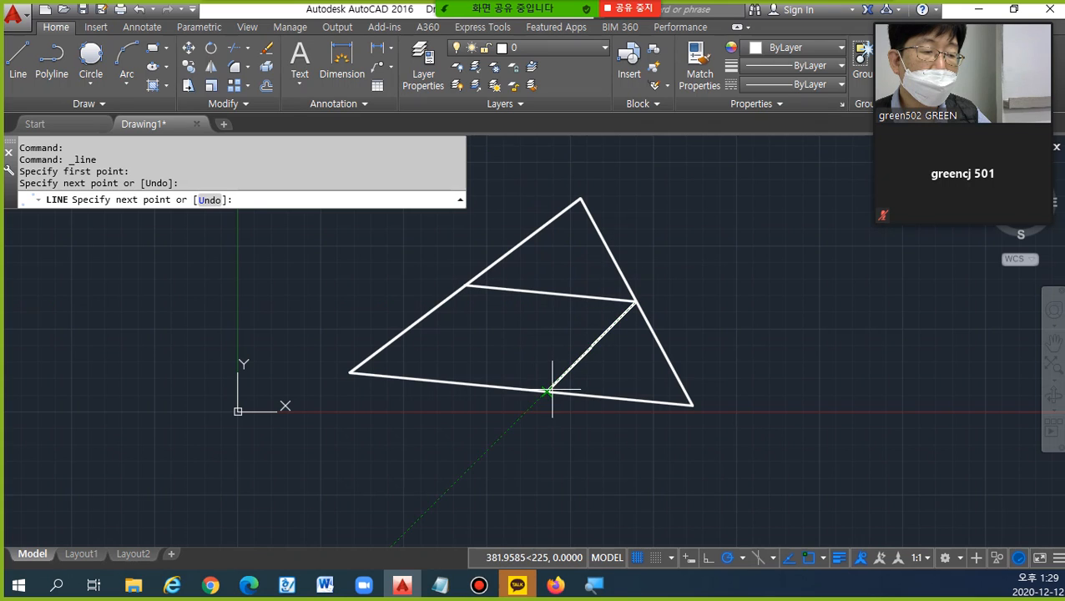
{"action": "left_click", "coordinate": [519, 388]}
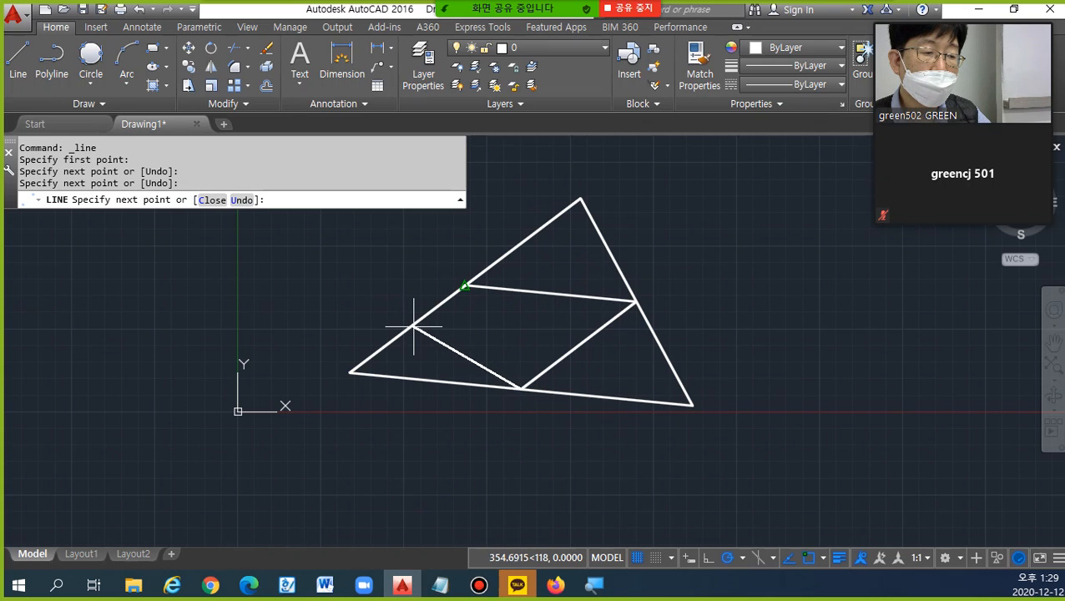
{"action": "left_click", "coordinate": [407, 334]}
{"action": "key", "text": "Return"}
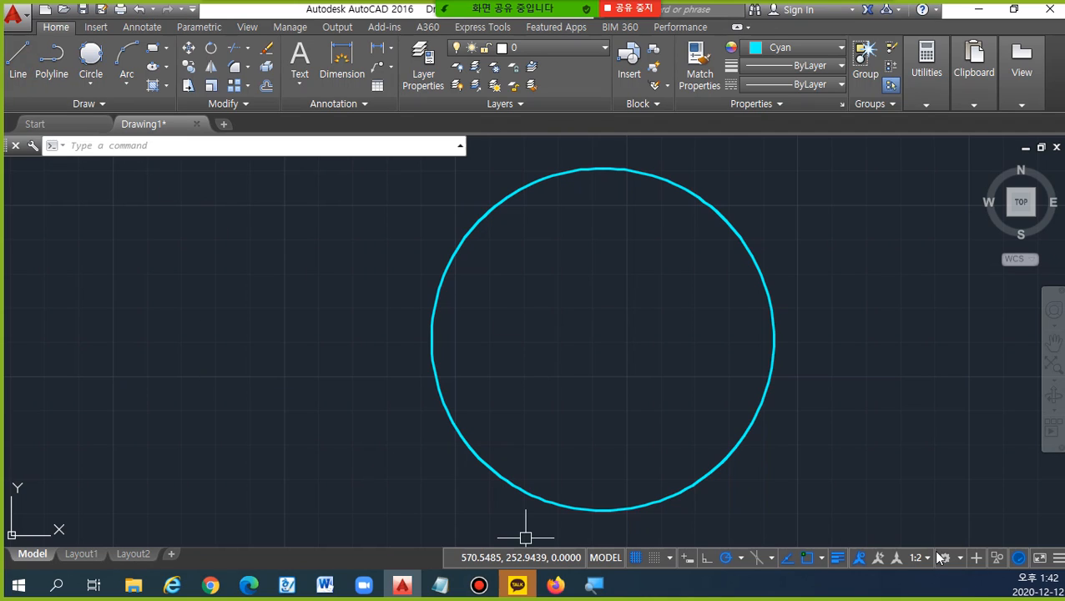
Turn off the Endpoint, Midpoint and Intersection object snaps and enable Center, Quadrant and Tangent instead.
{"action": "left_click", "coordinate": [822, 558]}
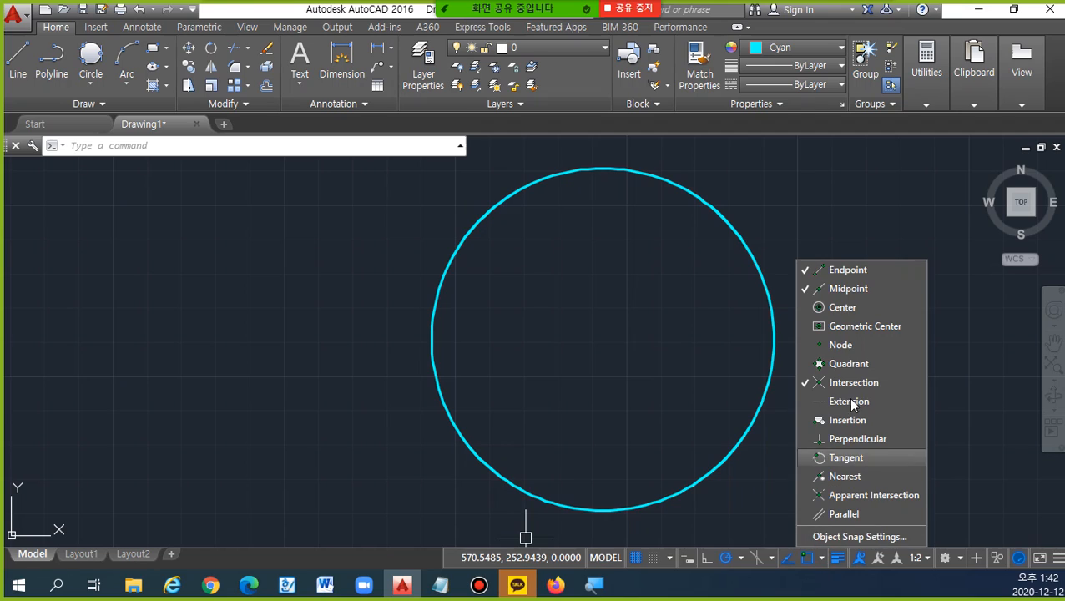
{"action": "left_click", "coordinate": [845, 272]}
{"action": "left_click", "coordinate": [849, 289]}
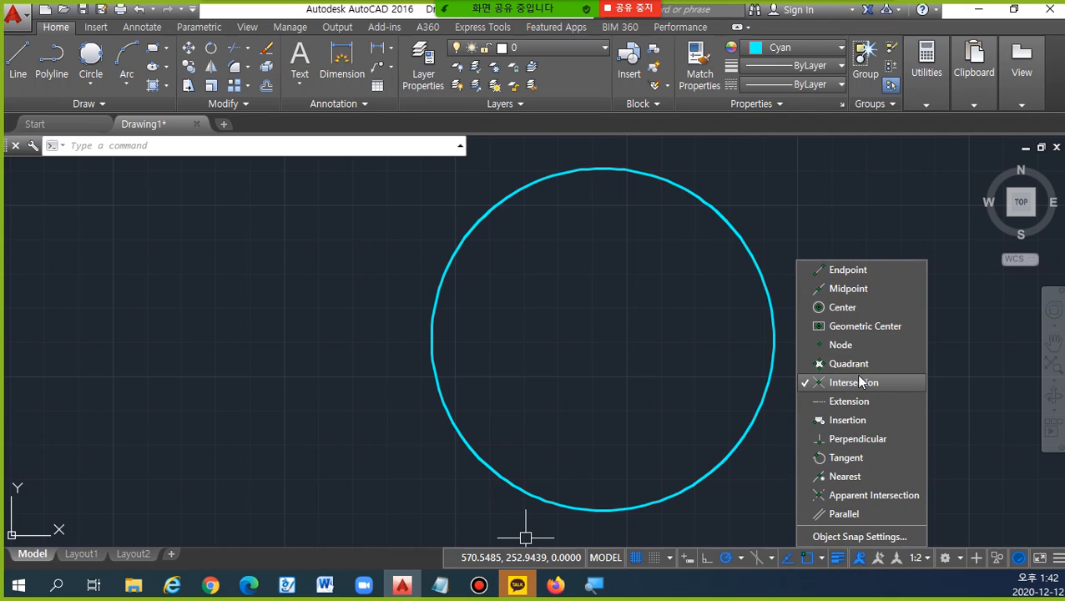
{"action": "left_click", "coordinate": [853, 382]}
{"action": "left_click", "coordinate": [840, 307]}
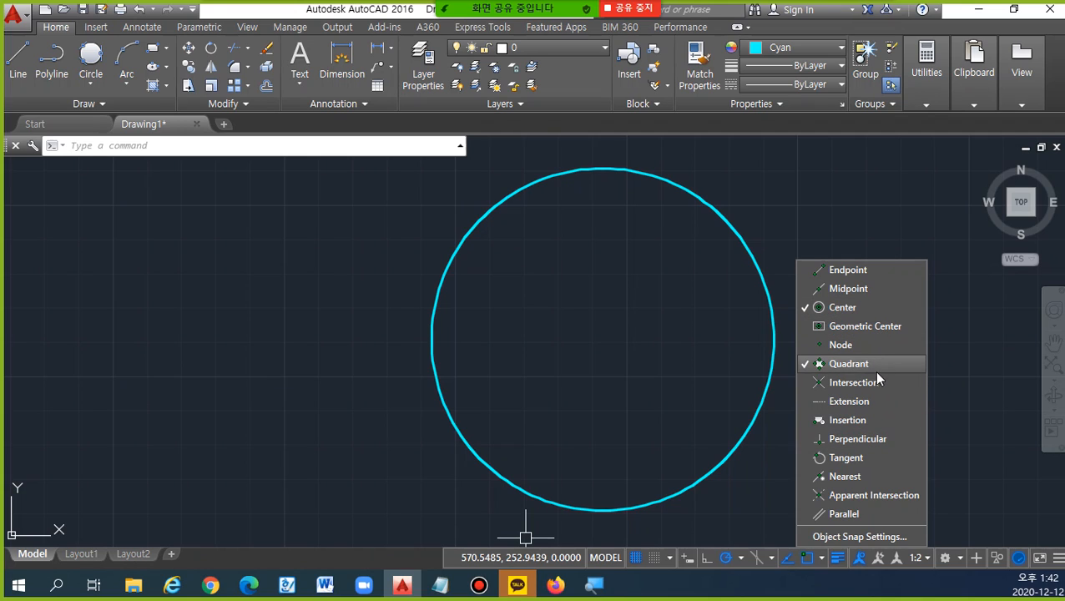
{"action": "left_click", "coordinate": [870, 459]}
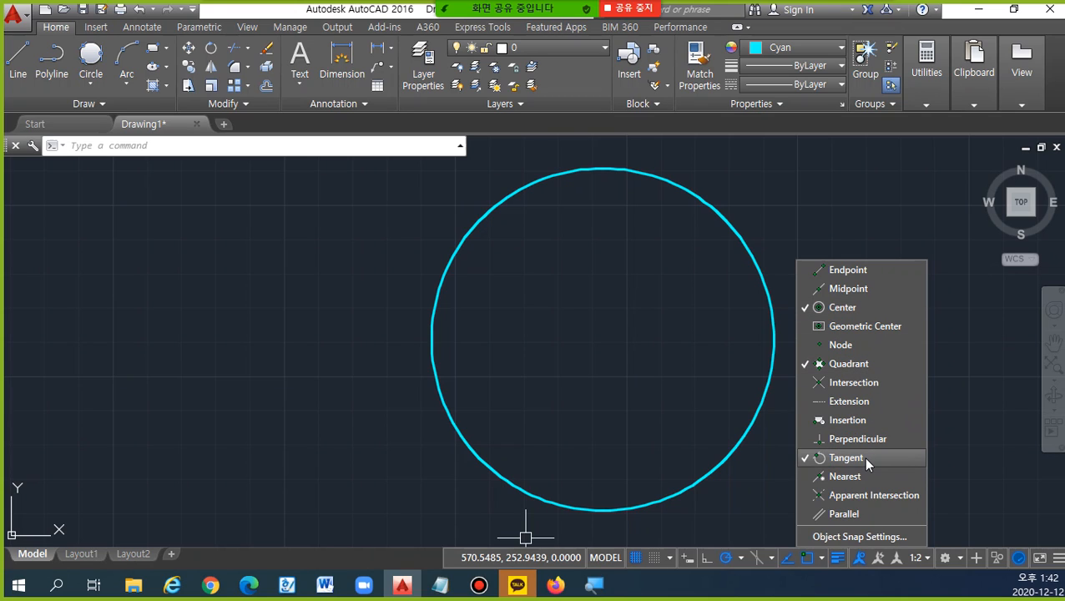
{"action": "left_click", "coordinate": [560, 325]}
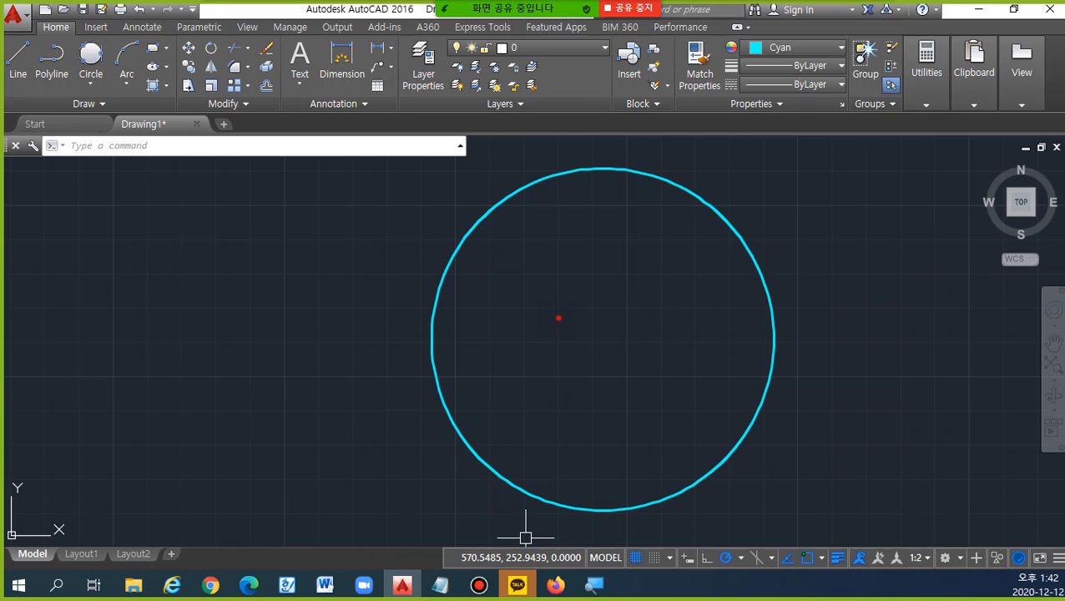
Turn off the Quadrant object snap and draw a horizontal line from the circle's center to a point well beyond its right side.
{"action": "left_click", "coordinate": [18, 60]}
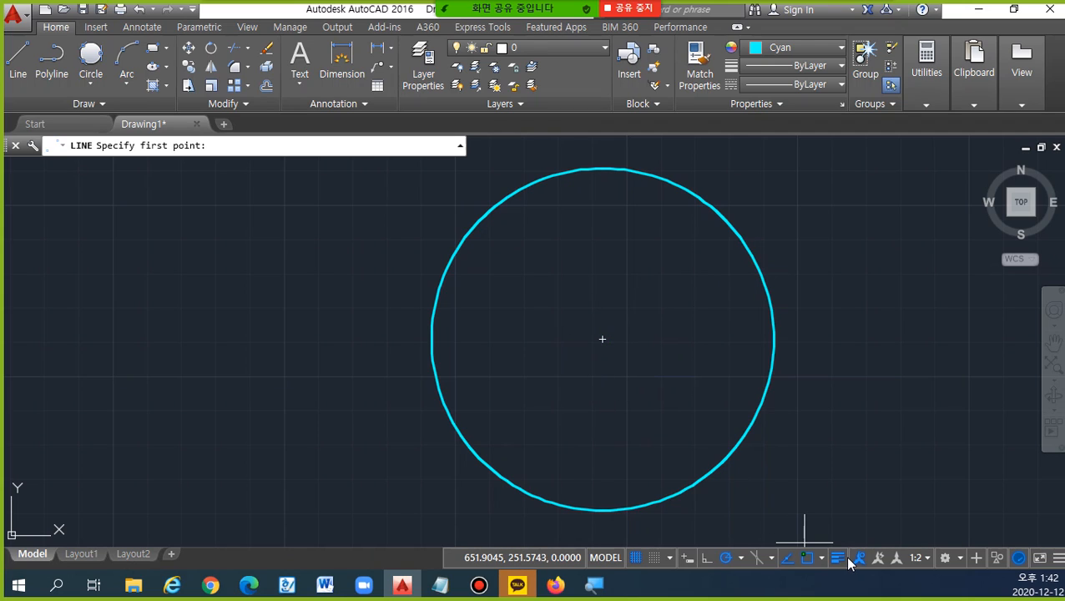
{"action": "left_click", "coordinate": [820, 559]}
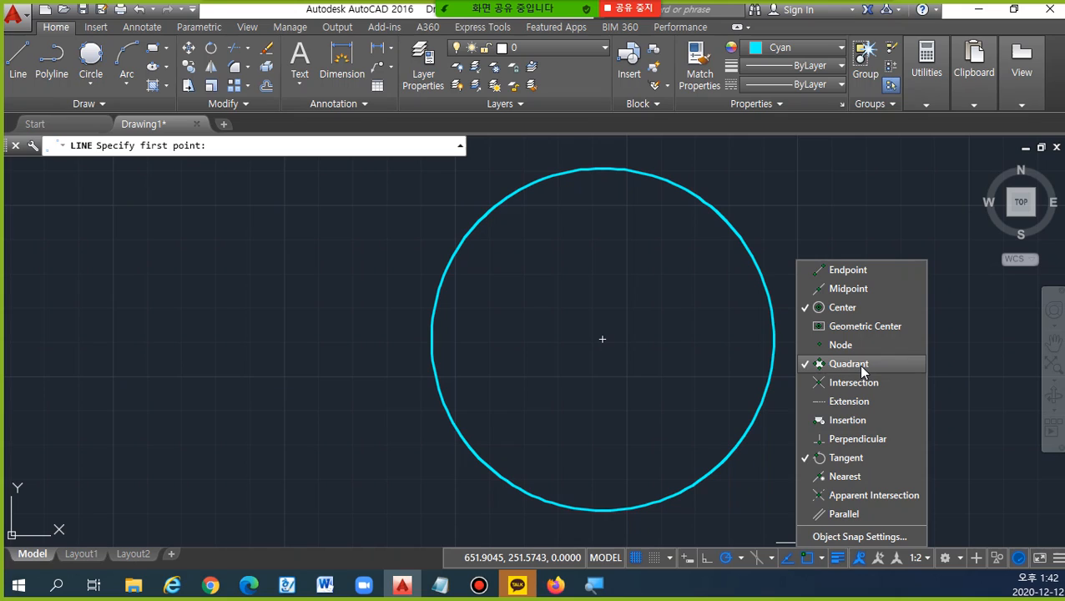
{"action": "left_click", "coordinate": [858, 367]}
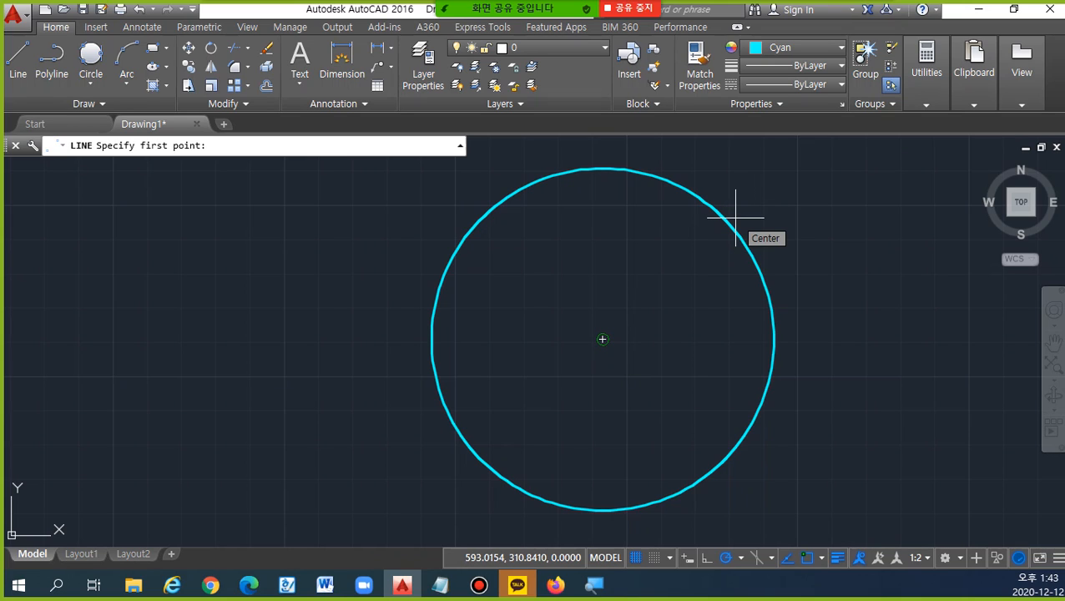
{"action": "left_click", "coordinate": [738, 219]}
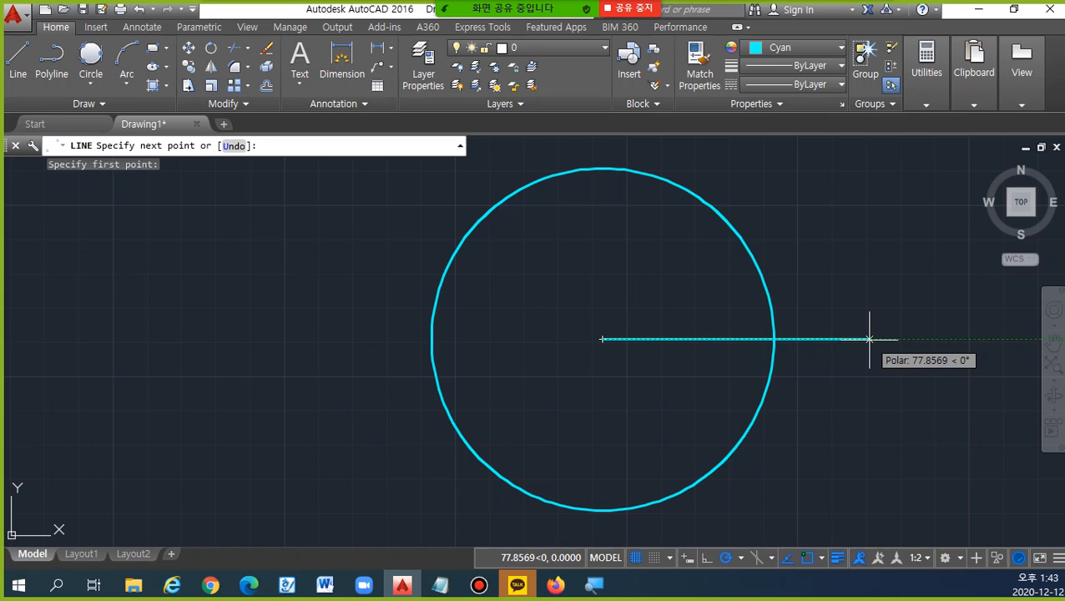
{"action": "scroll", "coordinate": [934, 333], "scroll_direction": "down", "scroll_amount": 2}
{"action": "middle_click_drag", "start_coordinate": [934, 333], "coordinate": [749, 311]}
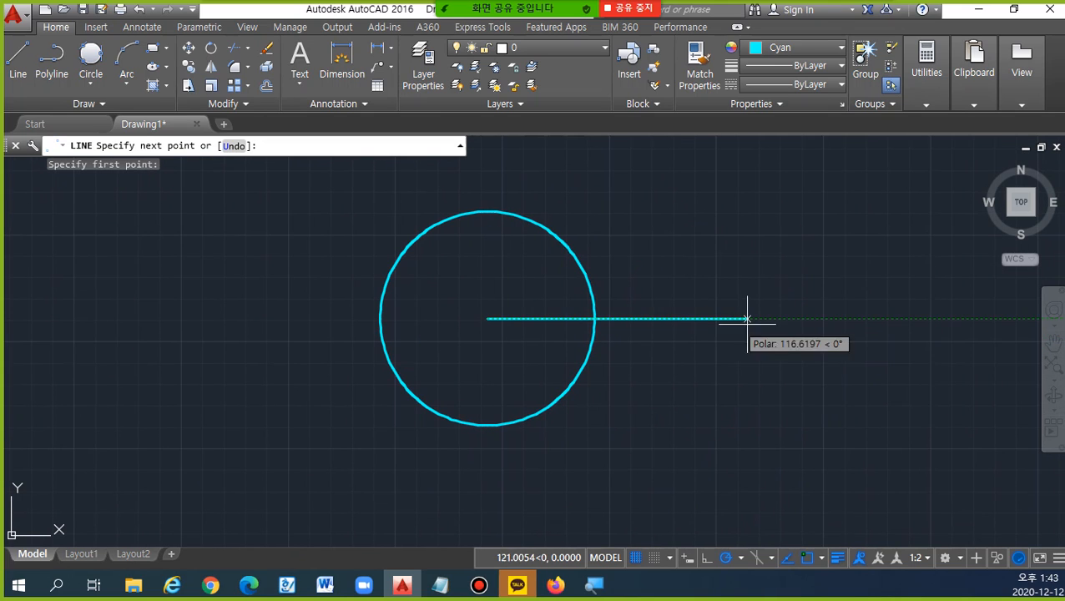
{"action": "left_click", "coordinate": [864, 319]}
{"action": "key", "text": "Return"}
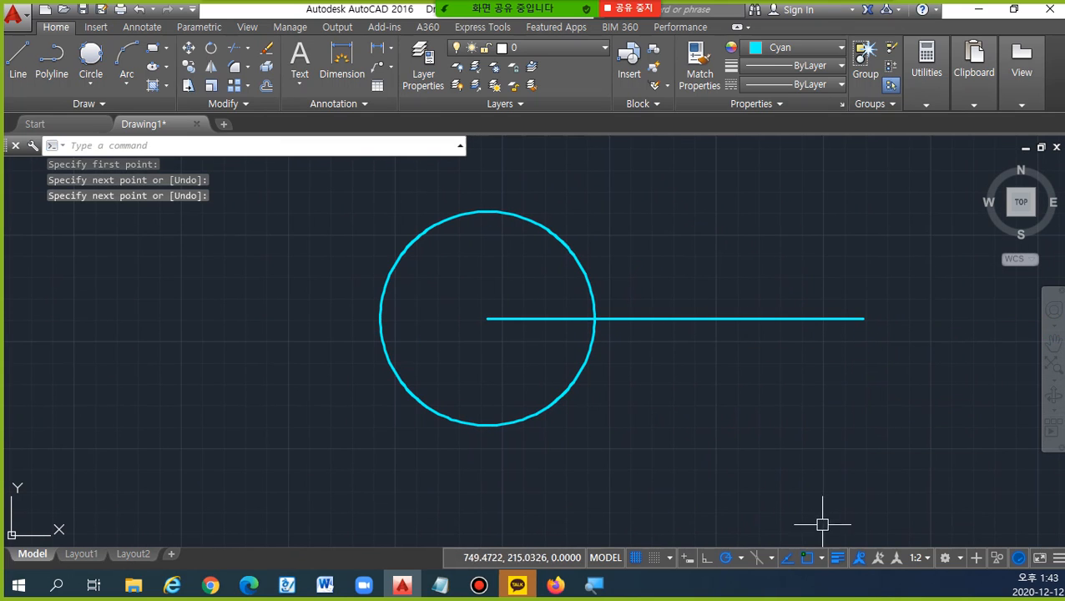
Turn off the Center object snap and turn on Quadrant, keeping Tangent enabled.
{"action": "left_click", "coordinate": [823, 558]}
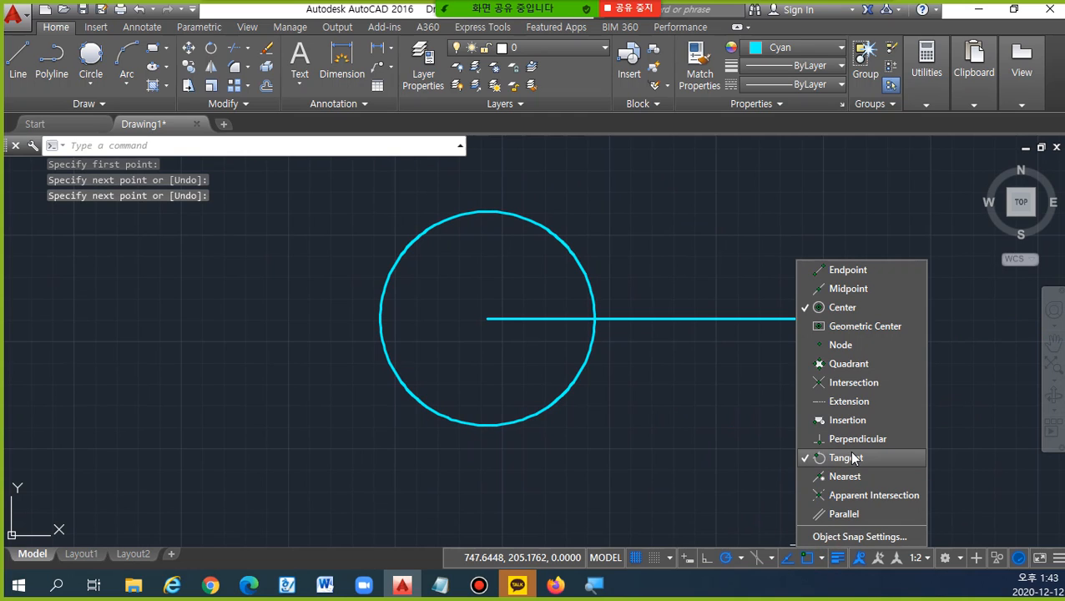
{"action": "left_click", "coordinate": [844, 306]}
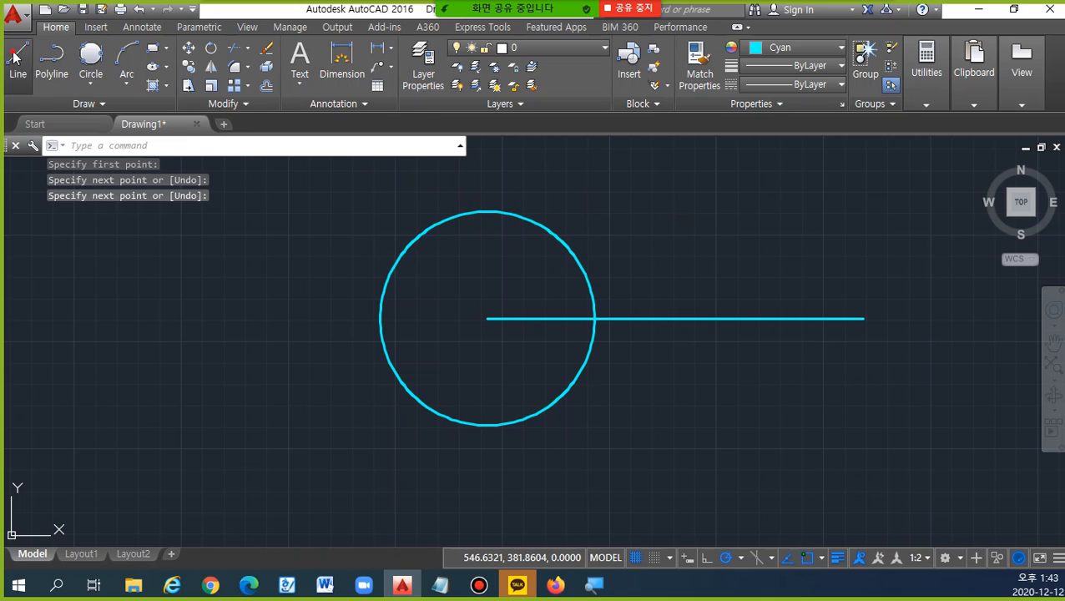
{"action": "key", "text": "Return"}
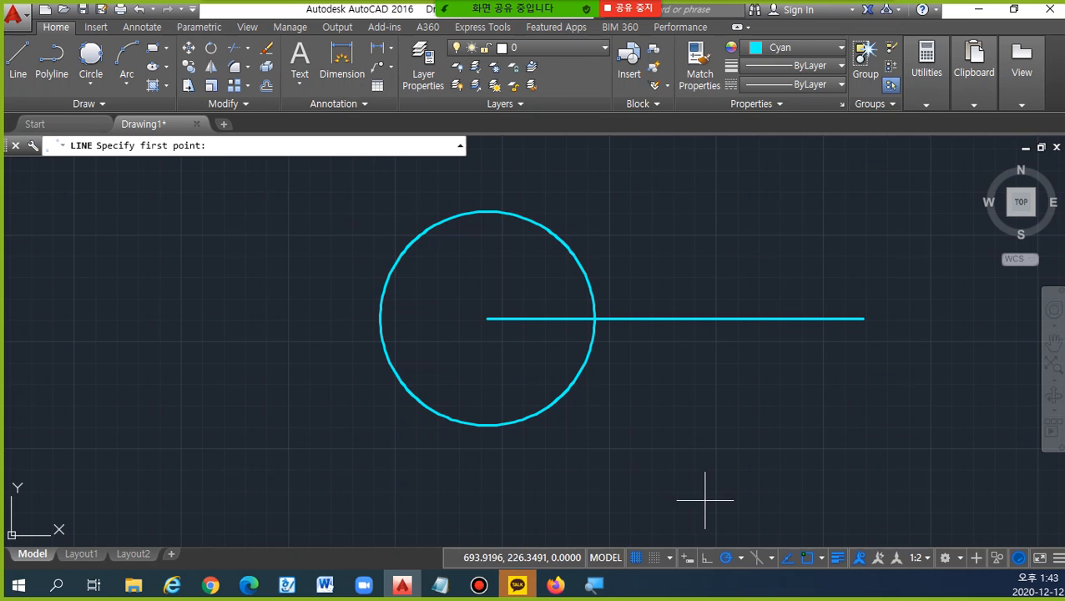
{"action": "left_click", "coordinate": [822, 557]}
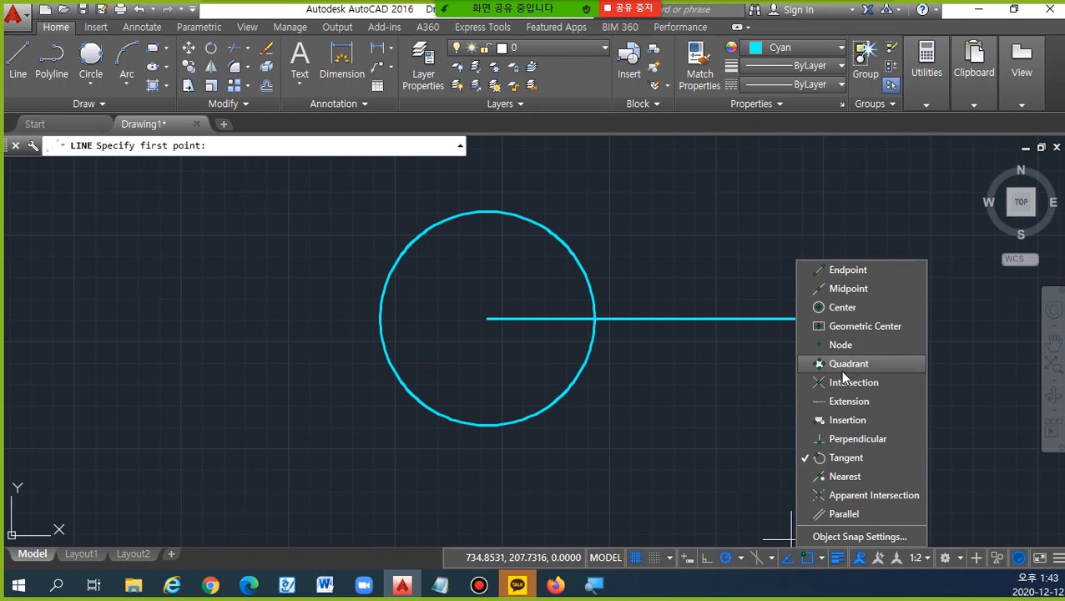
{"action": "left_click", "coordinate": [192, 221]}
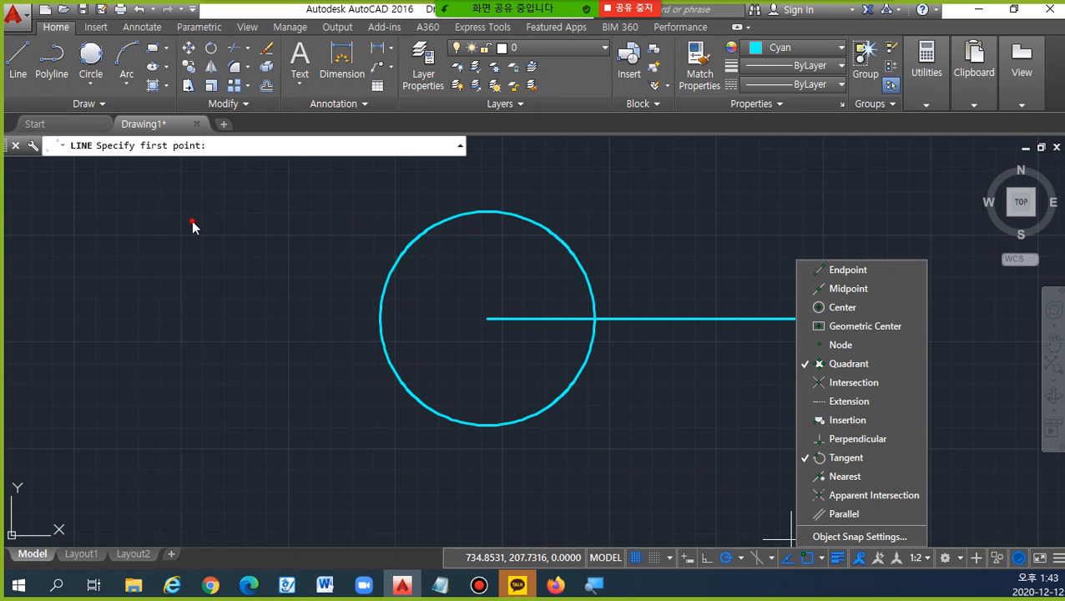
Draw a closed diamond of four lines inside the circle, connecting its top, right, bottom and left quadrant points.
{"action": "left_click", "coordinate": [17, 59]}
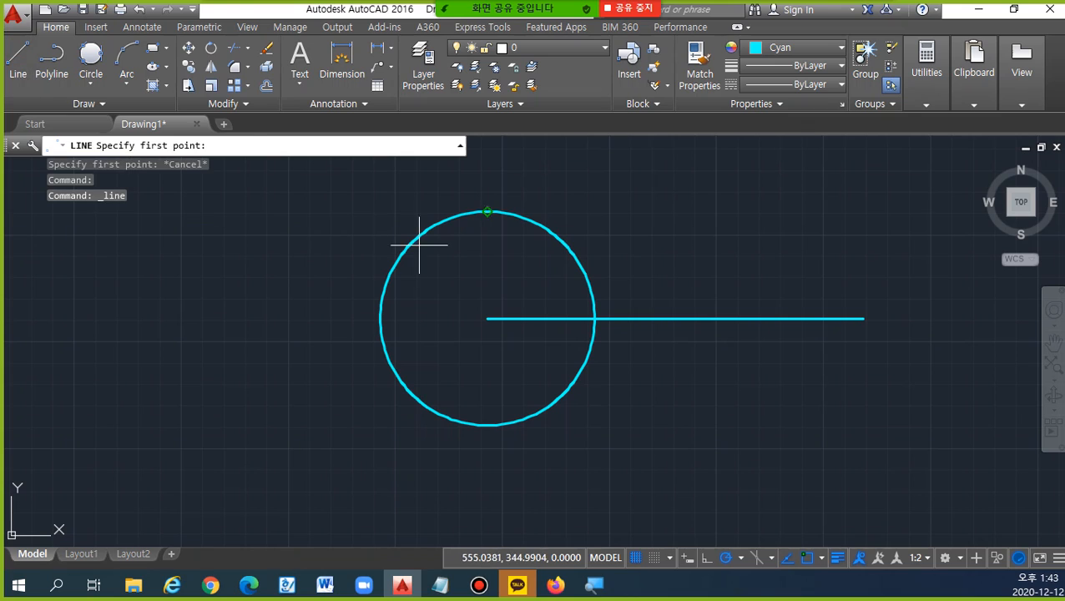
{"action": "left_click", "coordinate": [488, 212]}
{"action": "left_click", "coordinate": [595, 318]}
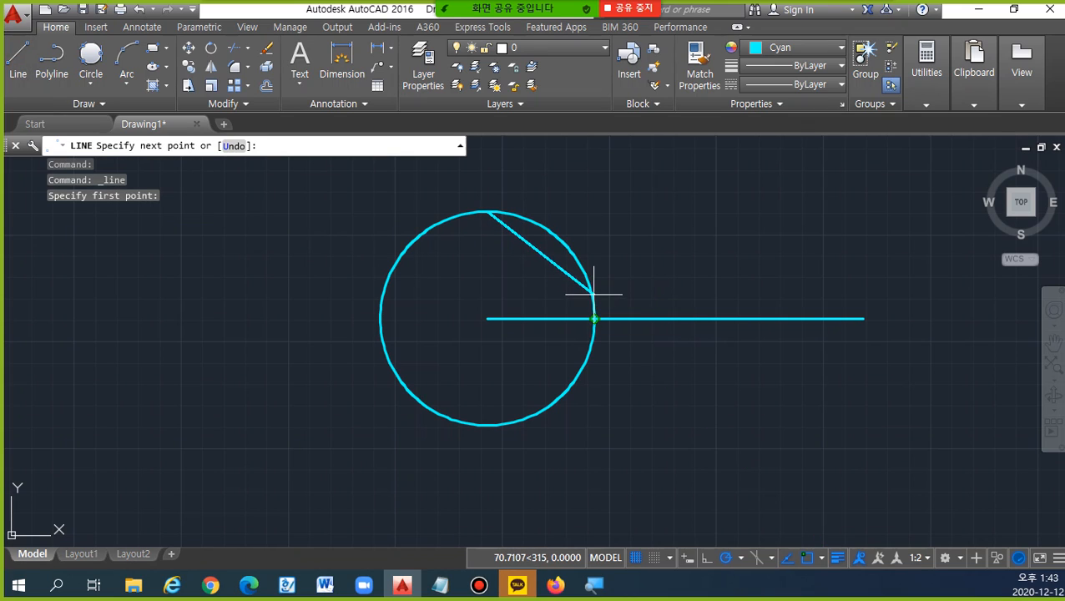
{"action": "left_click", "coordinate": [489, 426]}
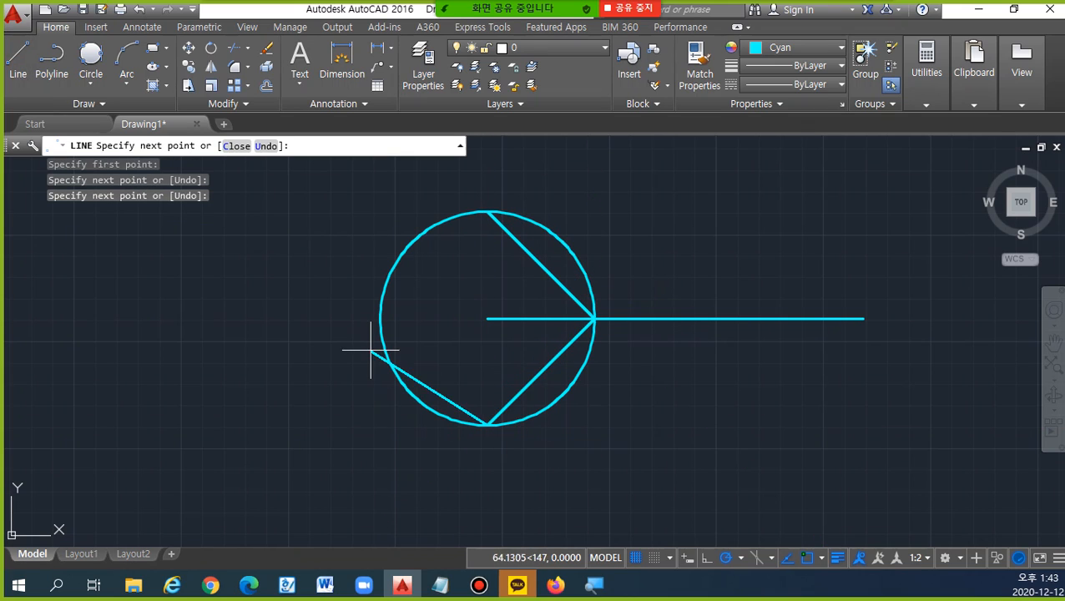
{"action": "left_click", "coordinate": [380, 320]}
{"action": "left_click", "coordinate": [487, 214]}
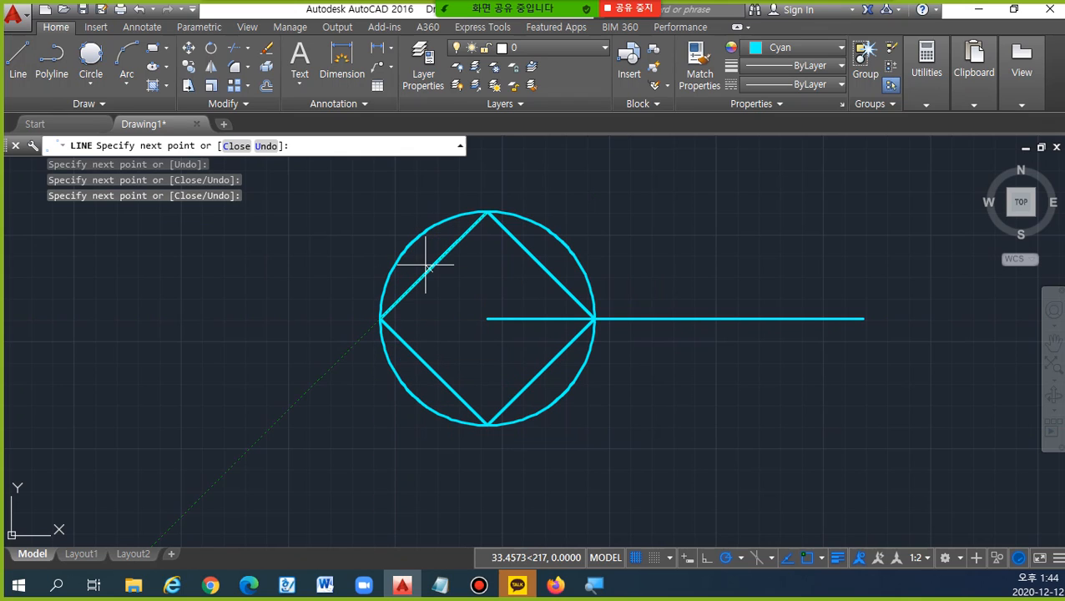
{"action": "key", "text": "Return"}
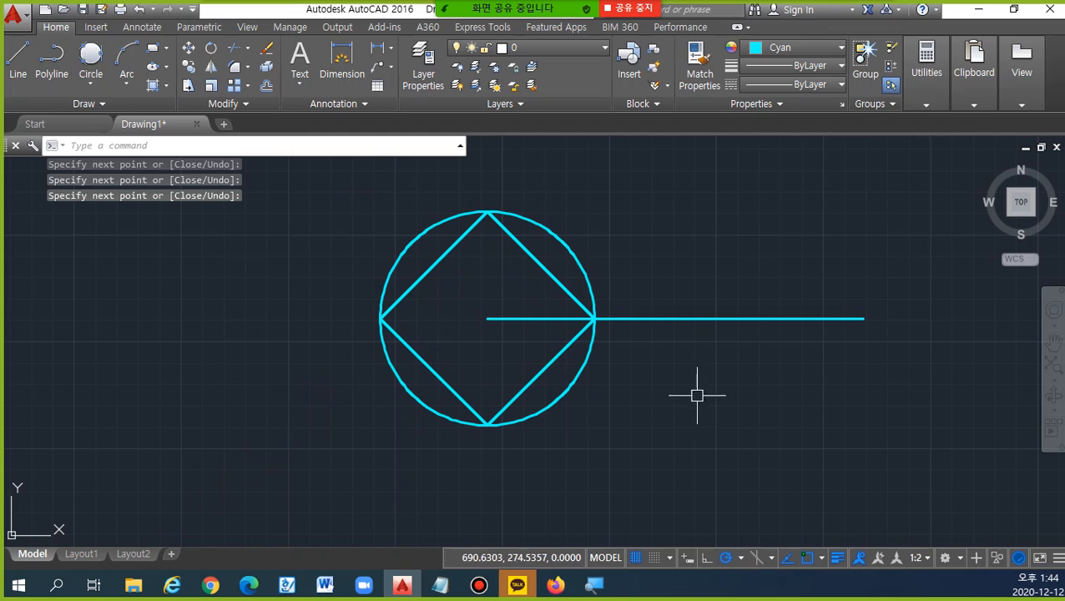
Turn off the Quadrant object snap and turn the Center object snap back on.
{"action": "left_click", "coordinate": [18, 57]}
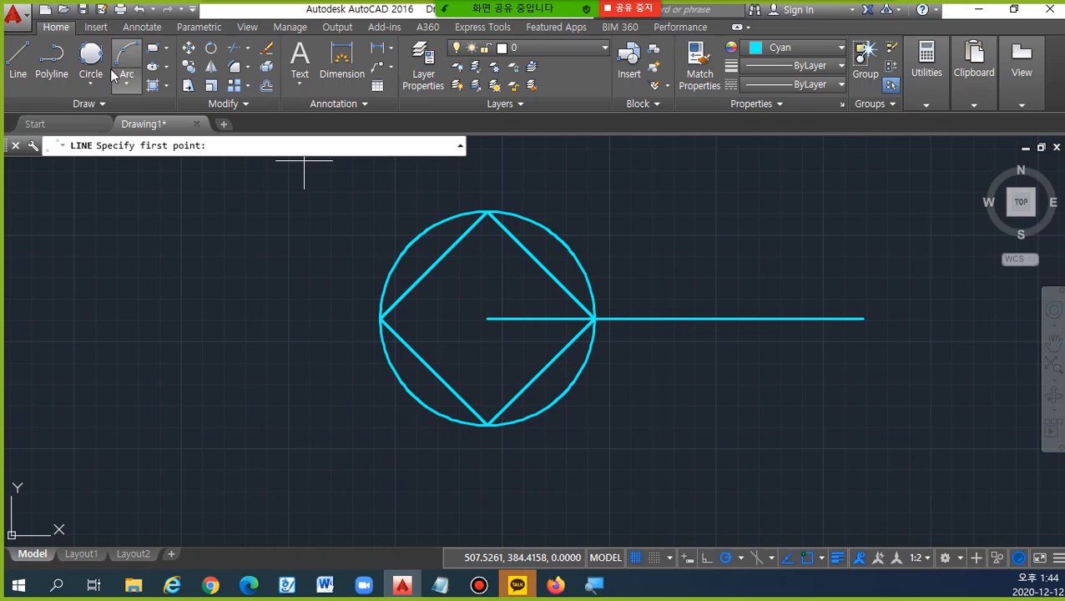
{"action": "left_click", "coordinate": [820, 559]}
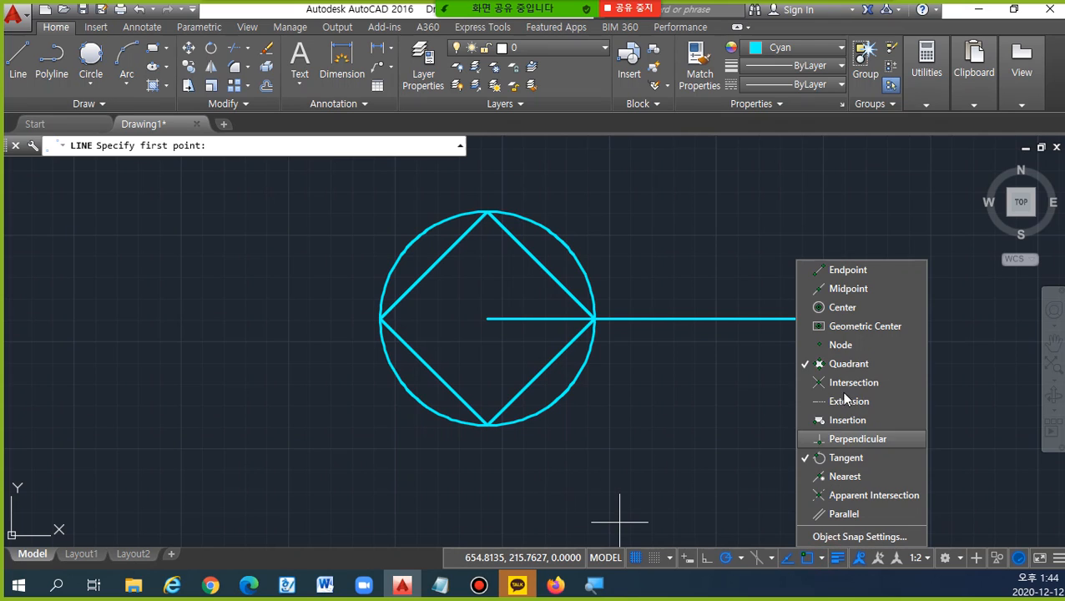
{"action": "left_click", "coordinate": [845, 367]}
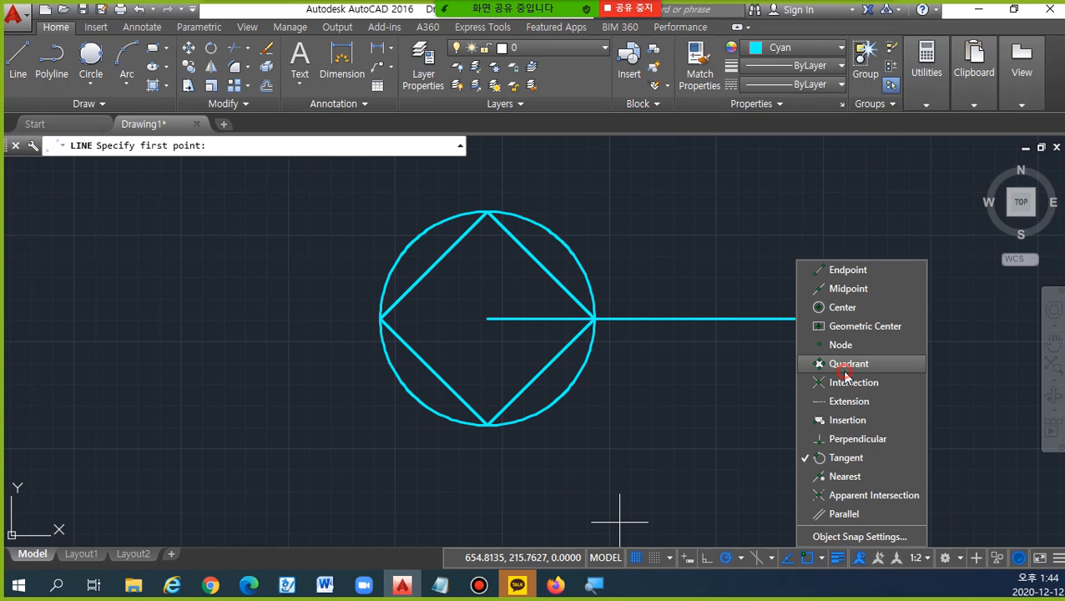
{"action": "left_click", "coordinate": [843, 308]}
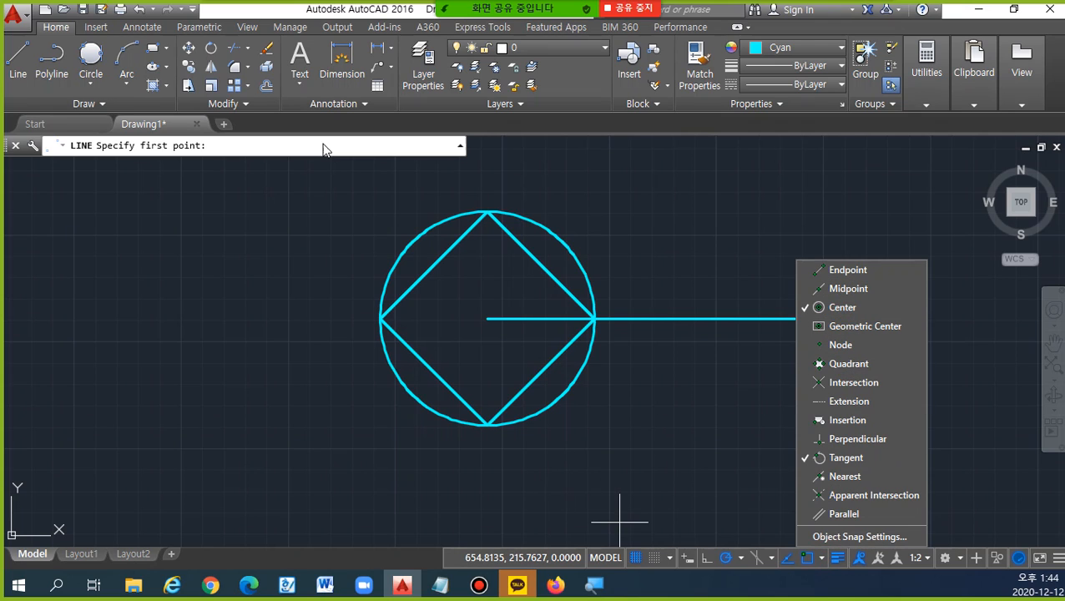
Turn off the Tangent object snap and draw a circle about 43.8 in radius sharing the existing circle's center.
{"action": "left_click", "coordinate": [93, 75]}
{"action": "left_click", "coordinate": [91, 77]}
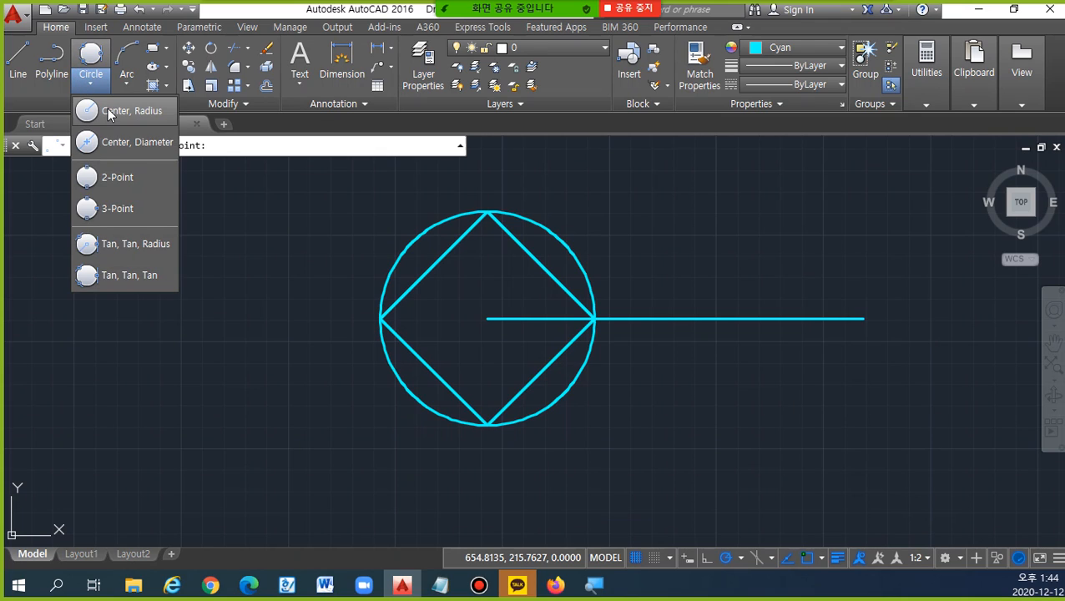
{"action": "left_click", "coordinate": [107, 113]}
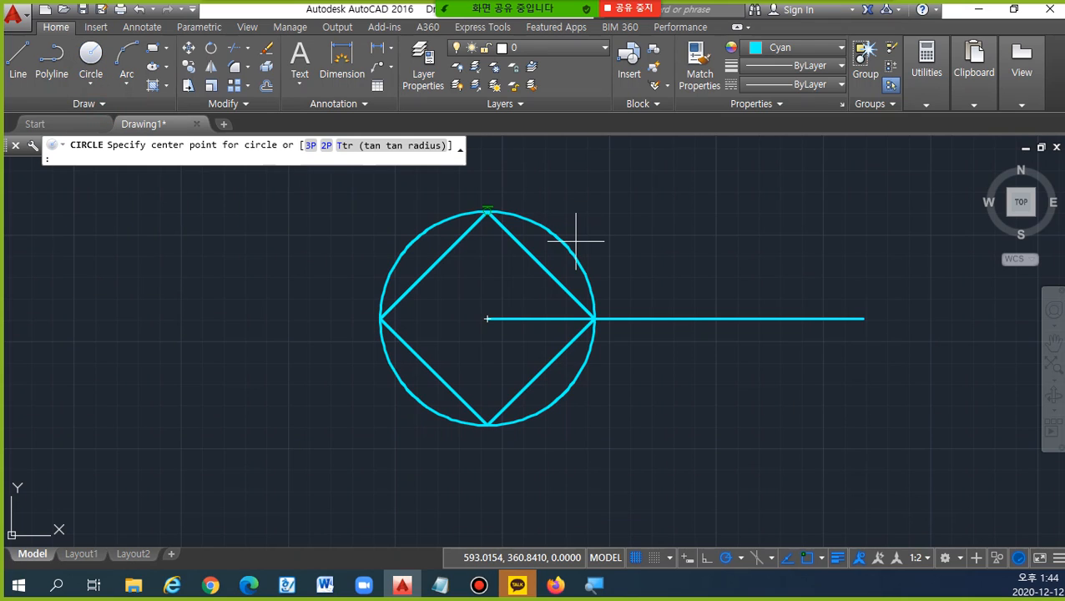
{"action": "left_click", "coordinate": [826, 564]}
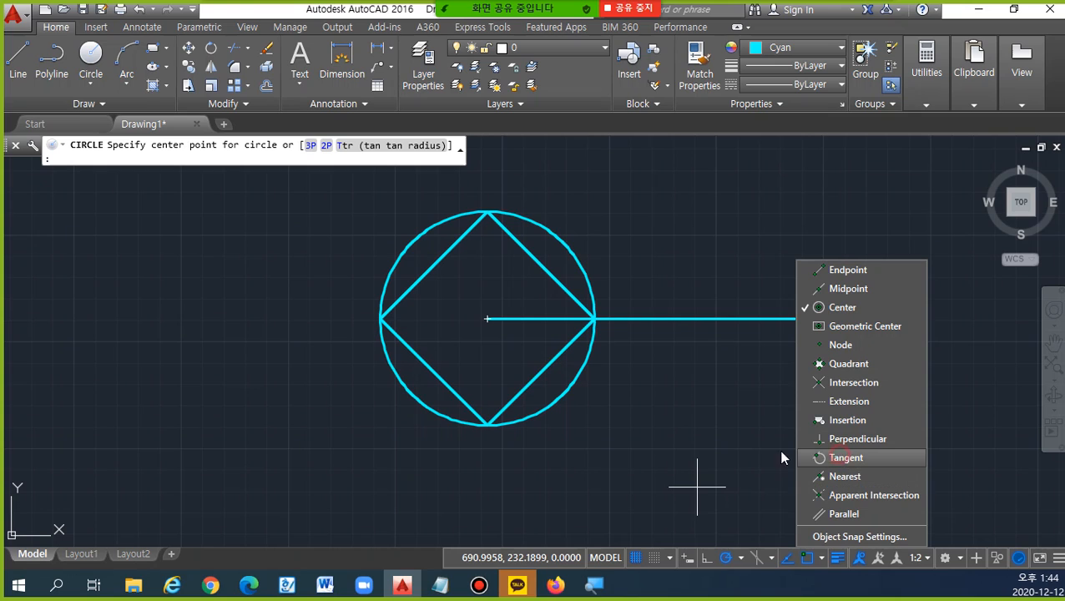
{"action": "left_click", "coordinate": [554, 227]}
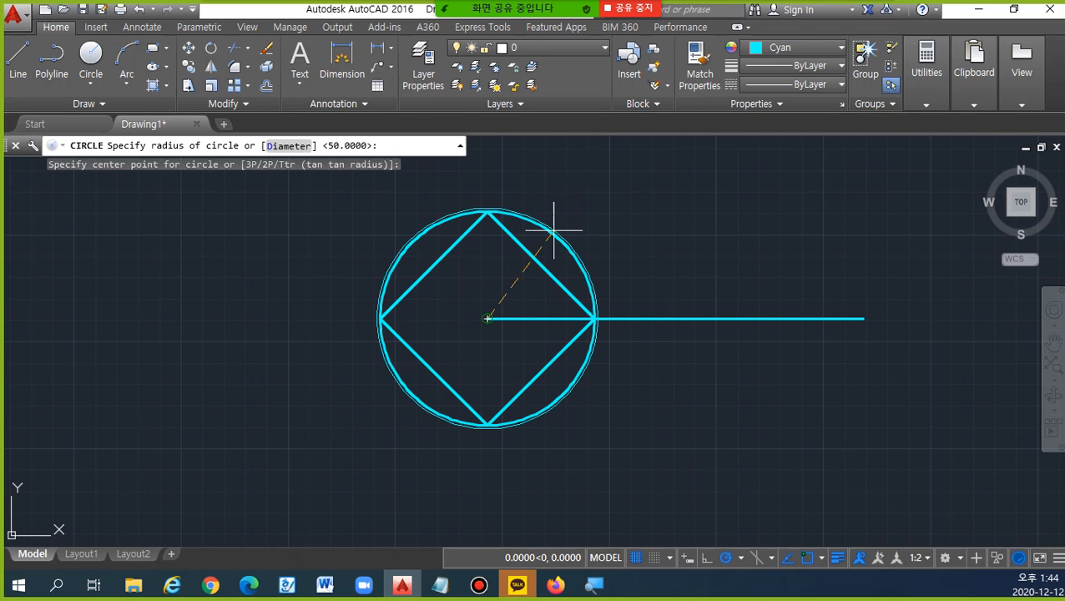
{"action": "left_click", "coordinate": [543, 243]}
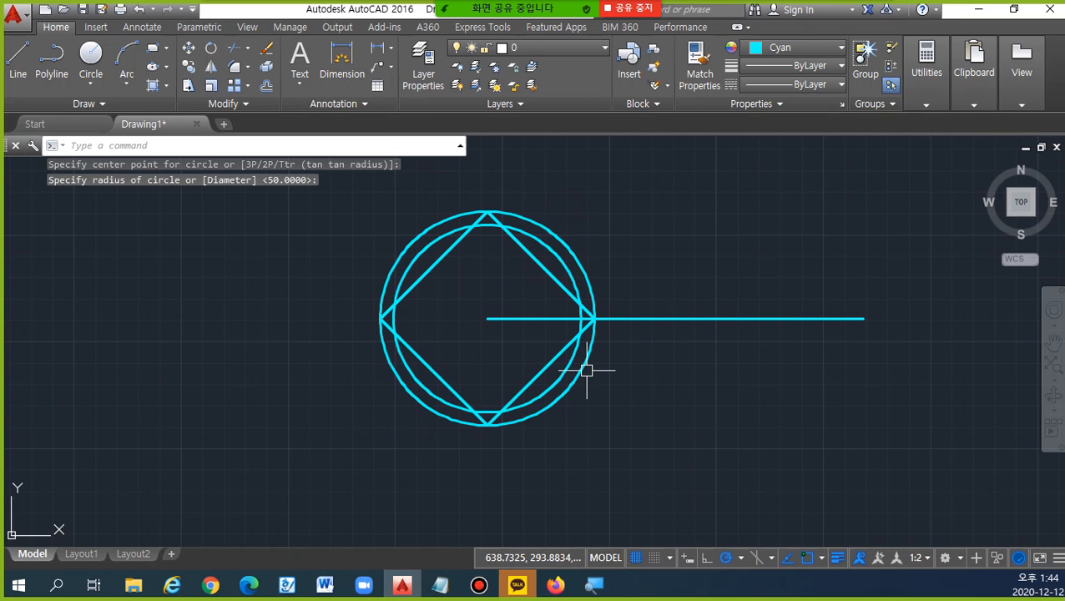
Draw two smaller concentric circles inside the diamond, about 30.1 and 18.9 in radius, from the same center.
{"action": "left_click", "coordinate": [90, 51]}
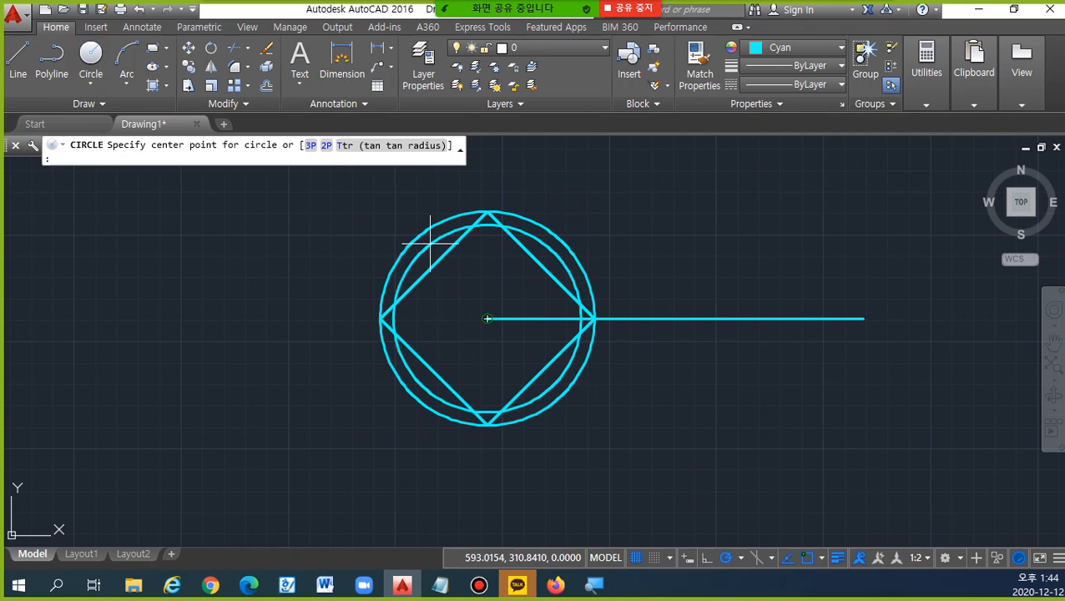
{"action": "left_click", "coordinate": [430, 244]}
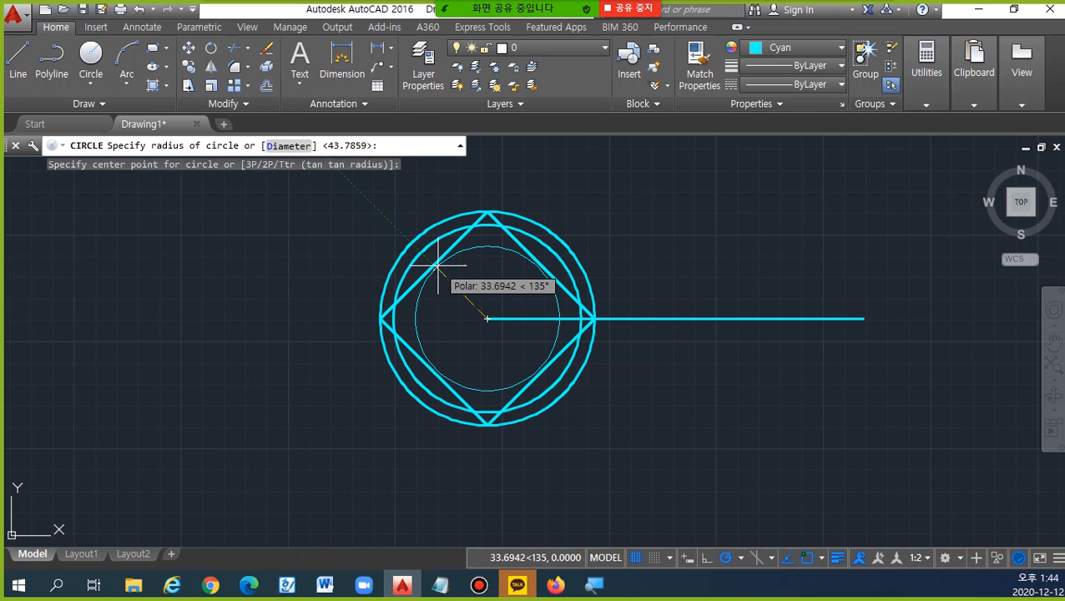
{"action": "left_click", "coordinate": [442, 269]}
{"action": "left_click", "coordinate": [90, 60]}
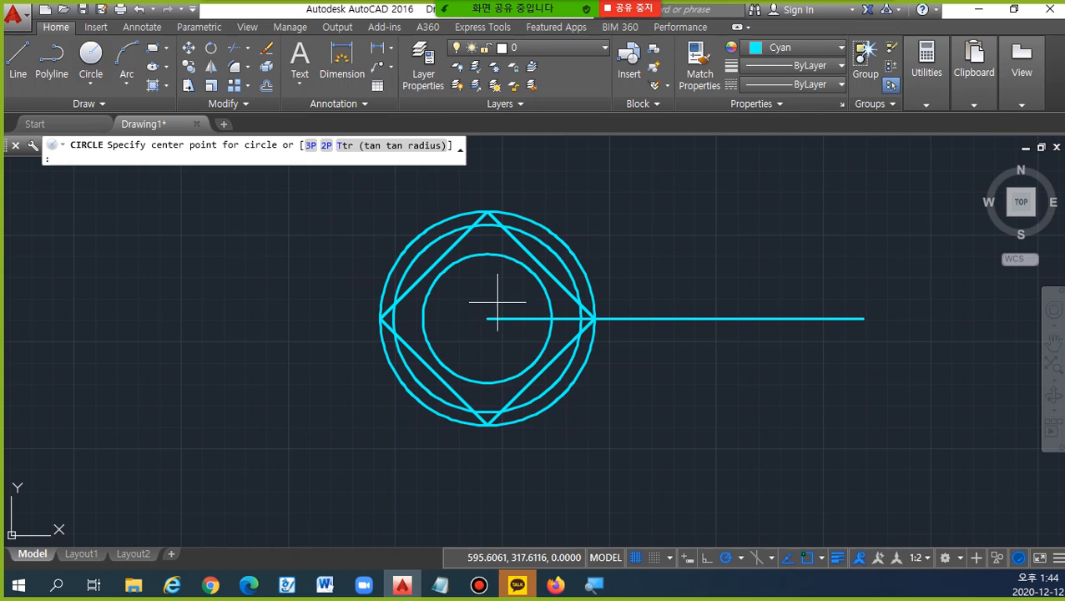
{"action": "left_click", "coordinate": [487, 318]}
{"action": "left_click", "coordinate": [526, 334]}
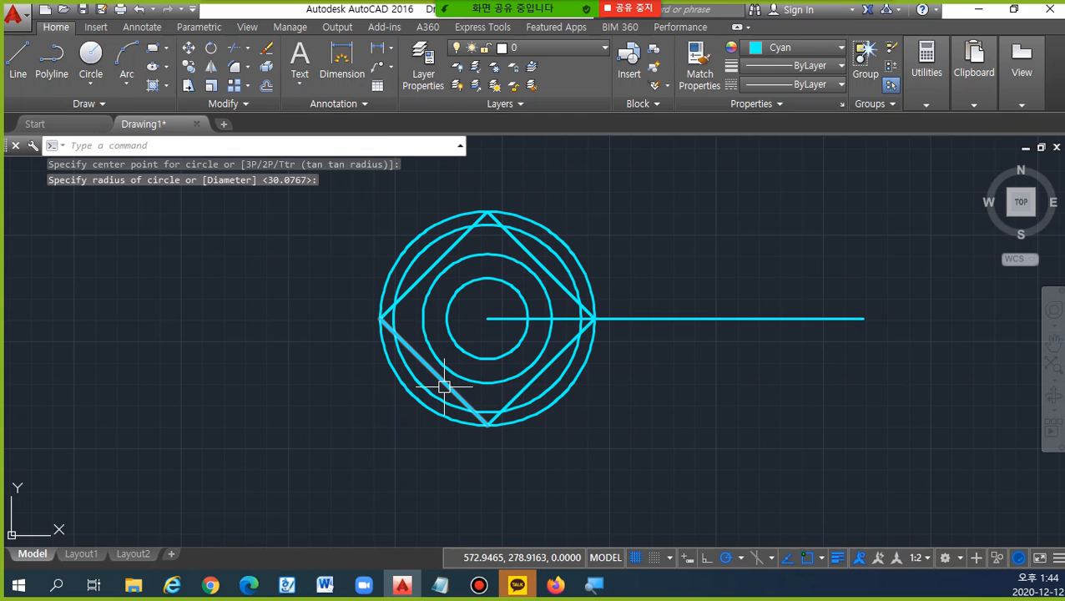
Erase all the circles, the diamond and the horizontal line from the drawing.
{"action": "left_click", "coordinate": [766, 221]}
{"action": "left_click", "coordinate": [287, 455]}
{"action": "key", "text": "Delete"}
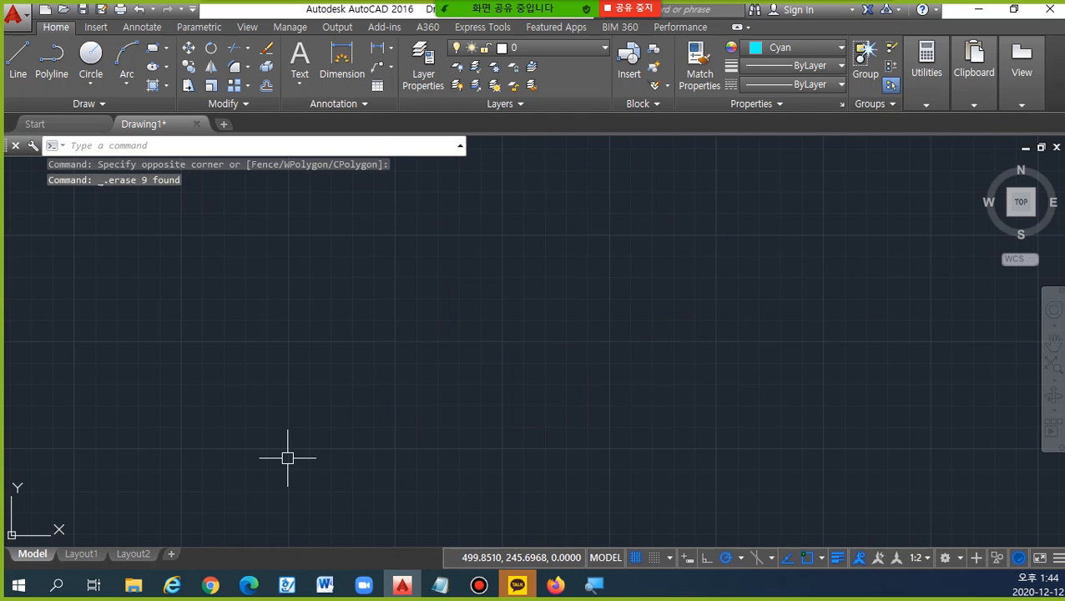
Draw a circle with radius 50 in the middle of the empty drawing area.
{"action": "type", "text": "c"}
{"action": "key", "text": "Return"}
{"action": "left_click", "coordinate": [502, 327]}
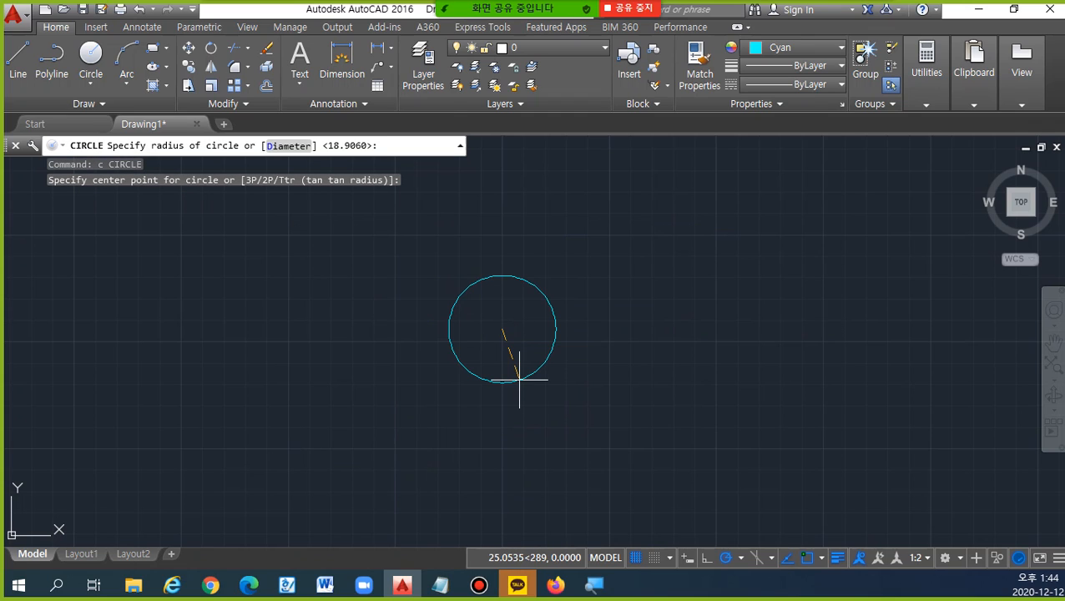
{"action": "type", "text": "50"}
{"action": "key", "text": "Return"}
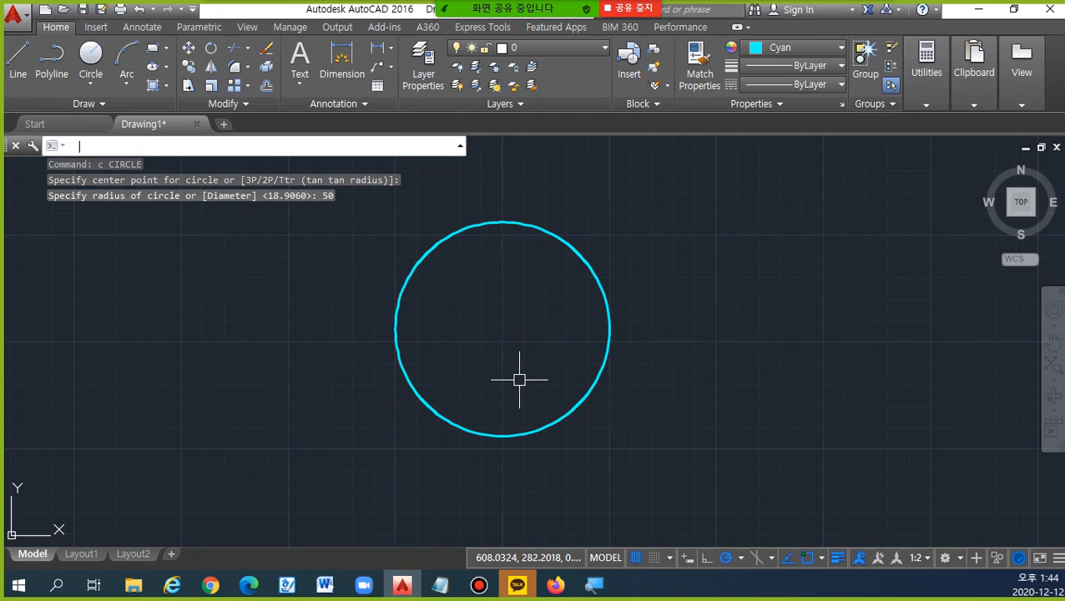
Check the active object snaps and draw two concentric circles, about 42.5 and 31.6 in radius, inside the radius 50 circle.
{"action": "left_click", "coordinate": [821, 558]}
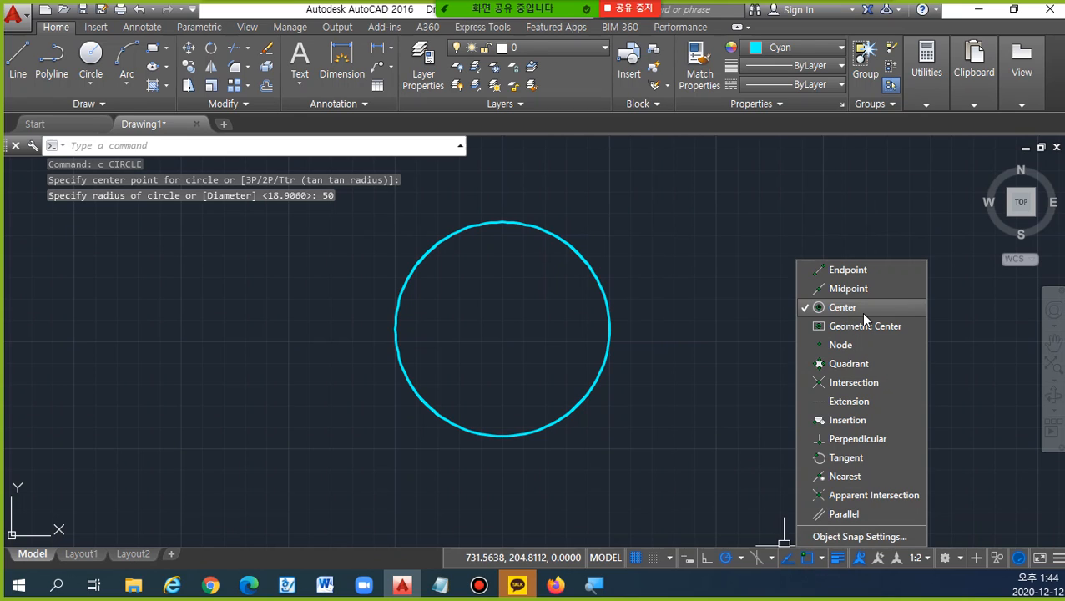
{"action": "left_click", "coordinate": [629, 281]}
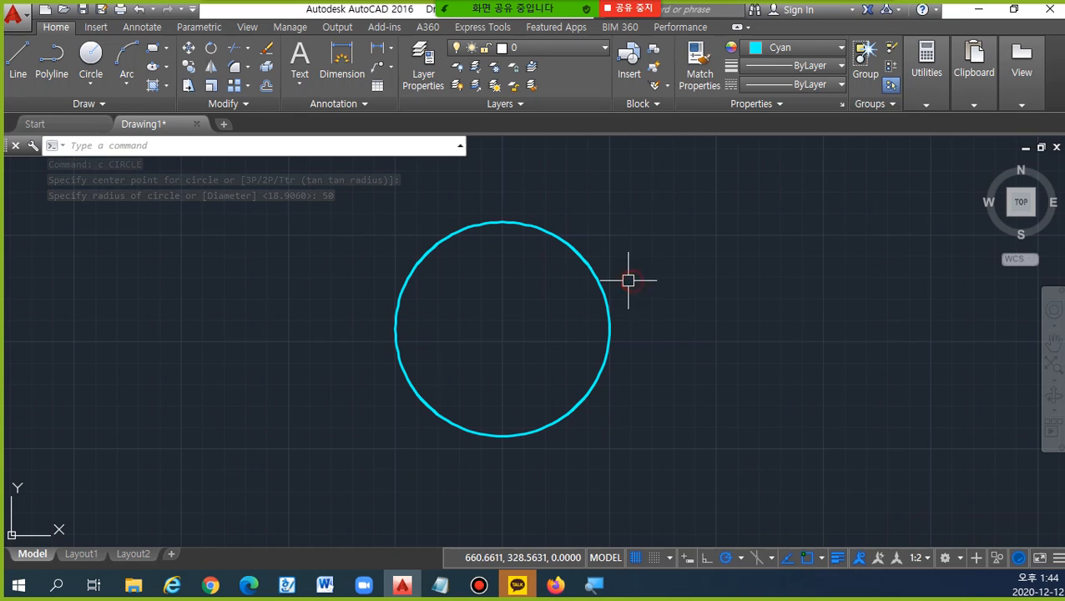
{"action": "left_click", "coordinate": [86, 63]}
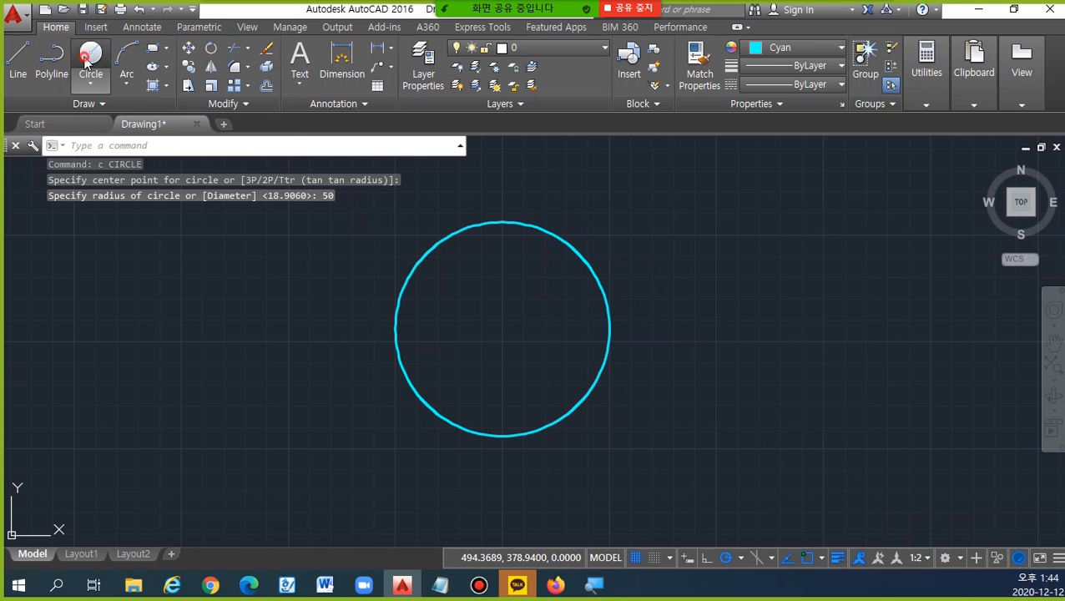
{"action": "left_click", "coordinate": [589, 263]}
{"action": "left_click", "coordinate": [570, 275]}
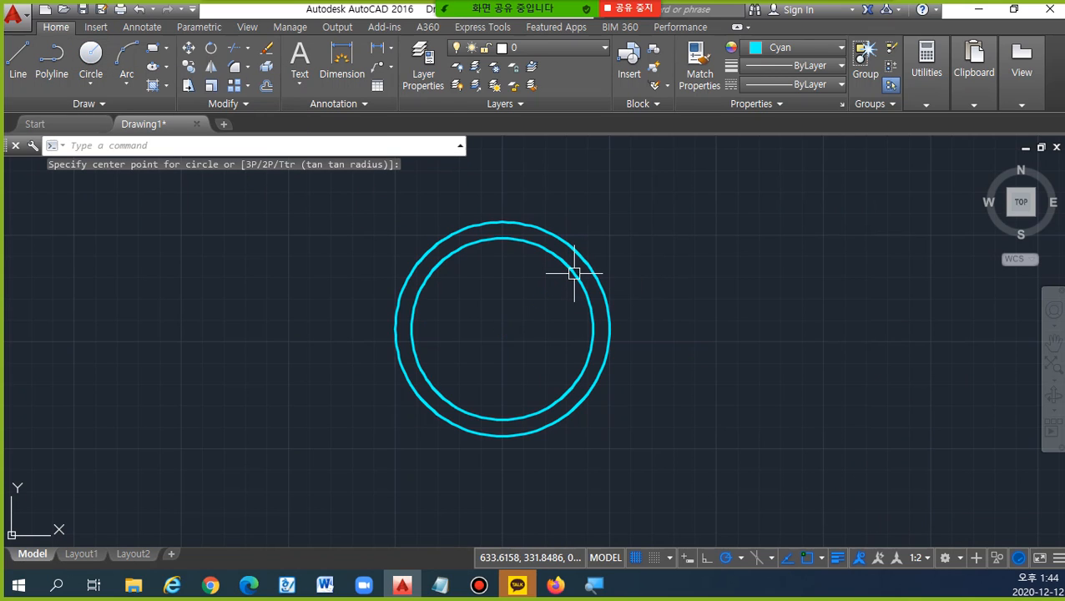
{"action": "left_click", "coordinate": [101, 63]}
{"action": "left_click", "coordinate": [550, 260]}
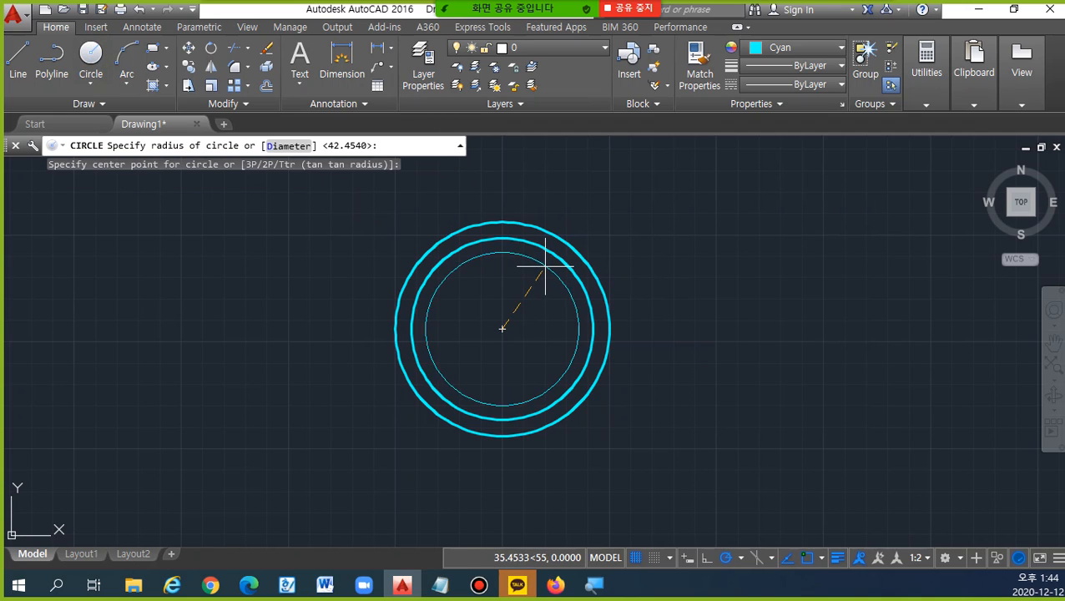
{"action": "left_click", "coordinate": [537, 271]}
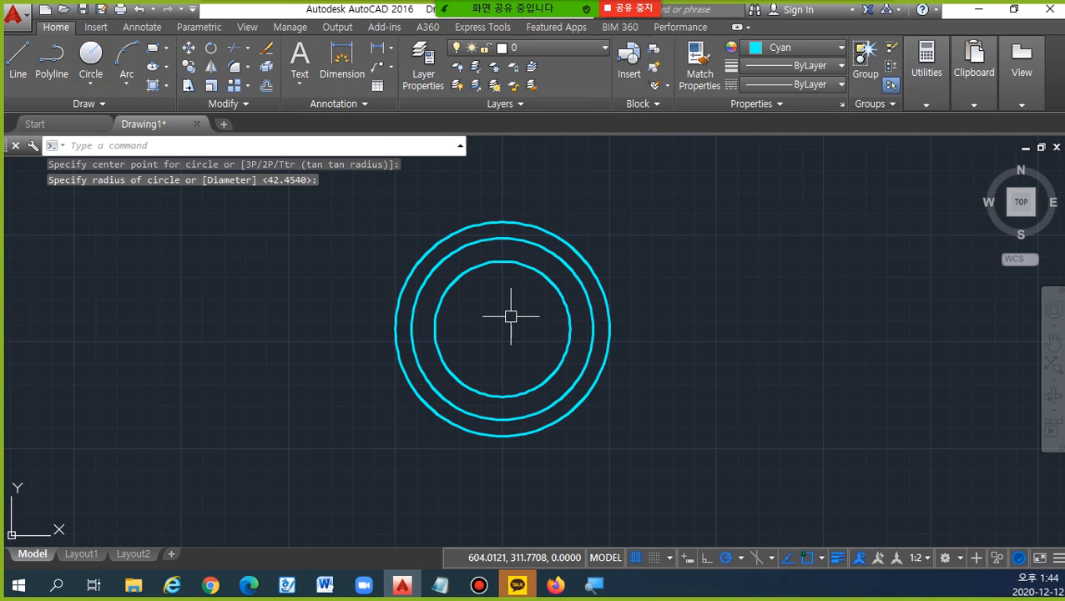
Draw two larger concentric circles around the existing ones, the outermost about 68.2 in radius.
{"action": "left_click", "coordinate": [91, 60]}
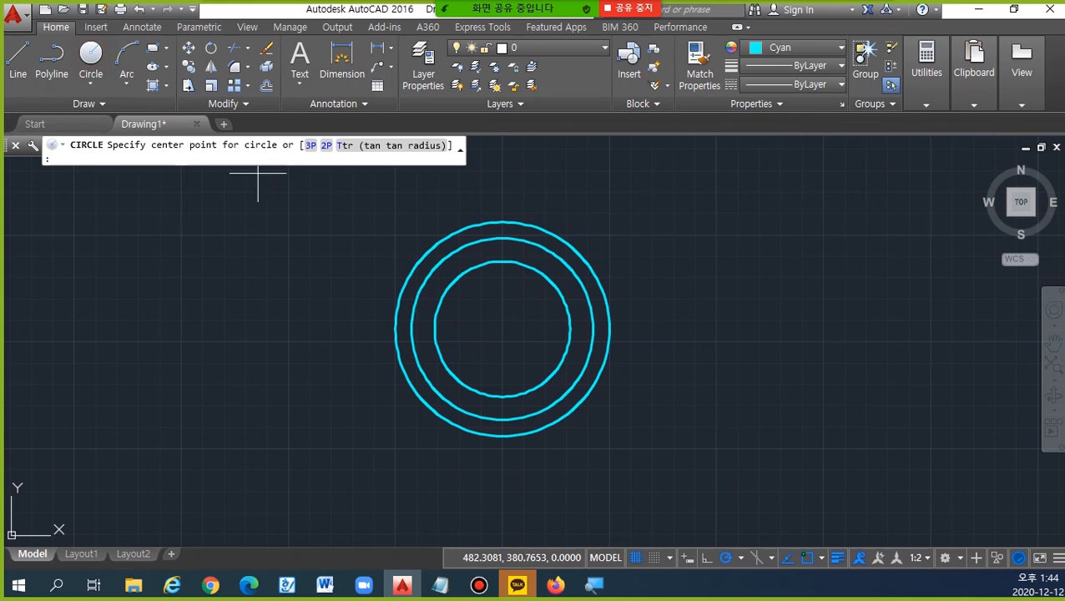
{"action": "left_click", "coordinate": [502, 328]}
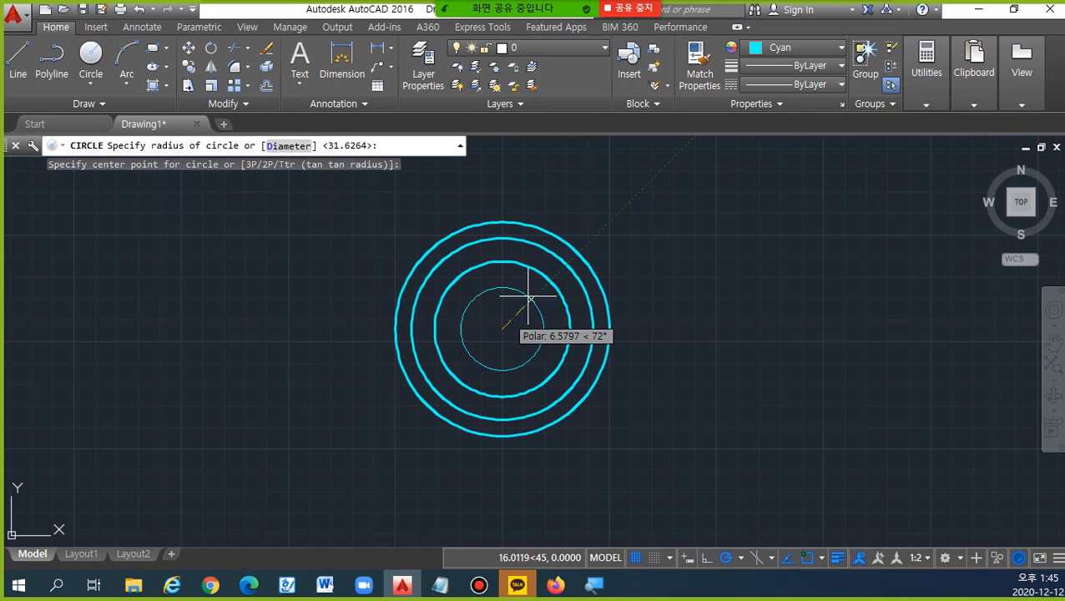
{"action": "left_click", "coordinate": [598, 237]}
{"action": "left_click", "coordinate": [91, 58]}
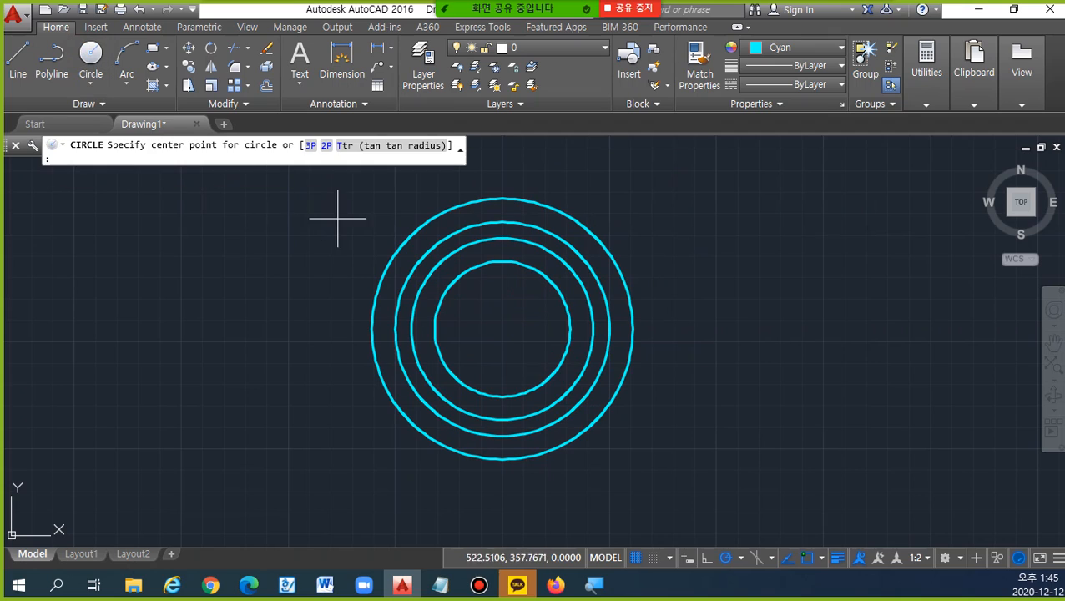
{"action": "left_click", "coordinate": [501, 328]}
{"action": "left_click", "coordinate": [606, 226]}
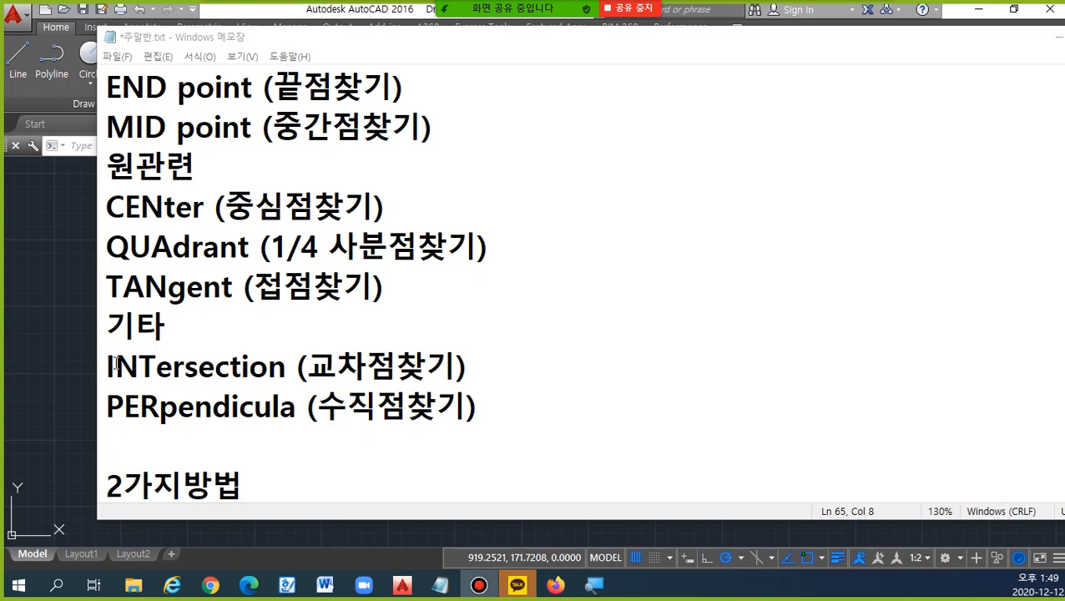
Highlight the Intersection and Perpendicular entries in the Notepad notes and switch back to the AutoCAD drawing.
{"action": "left_click_drag", "start_coordinate": [107, 365], "coordinate": [469, 409]}
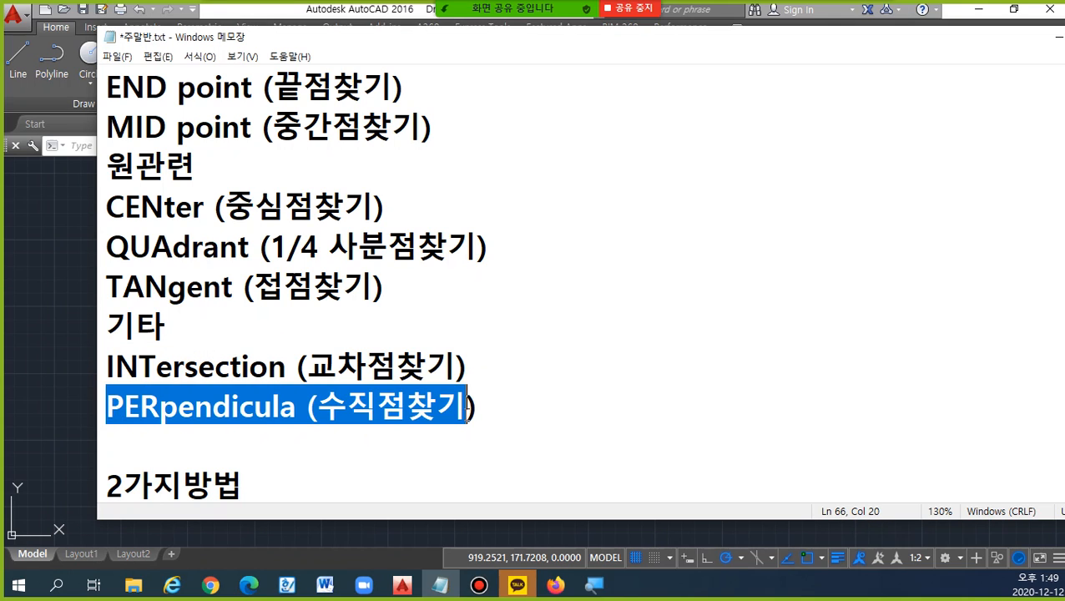
{"action": "left_click", "coordinate": [546, 412]}
{"action": "left_click", "coordinate": [41, 311]}
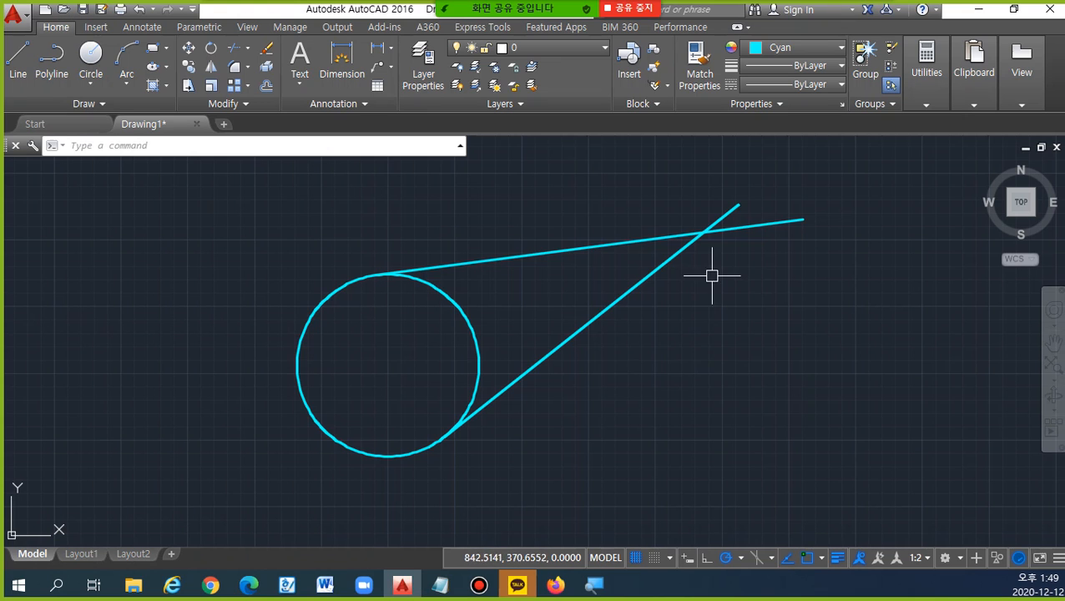
Point out the crossing of the two tangent lines and the upper tangent point on the circle with temporary red pen marks.
{"action": "scroll", "coordinate": [704, 195], "scroll_direction": "up", "scroll_amount": 4}
{"action": "key", "text": "ctrl+2"}
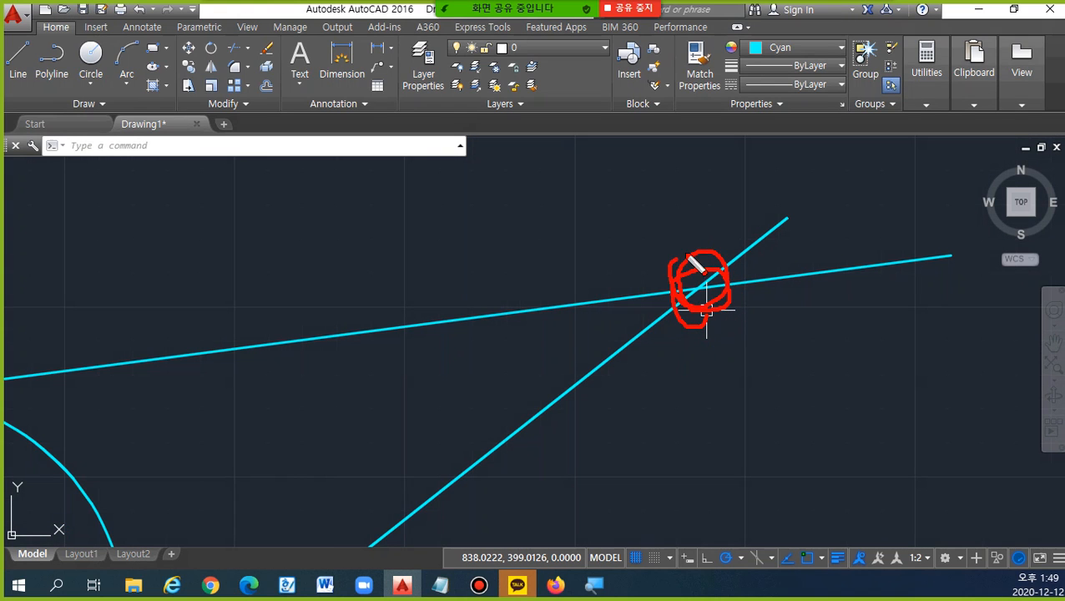
{"action": "key", "text": "Escape"}
{"action": "scroll", "coordinate": [304, 398], "scroll_direction": "down", "scroll_amount": 1}
{"action": "middle_click_drag", "start_coordinate": [302, 399], "coordinate": [516, 304]}
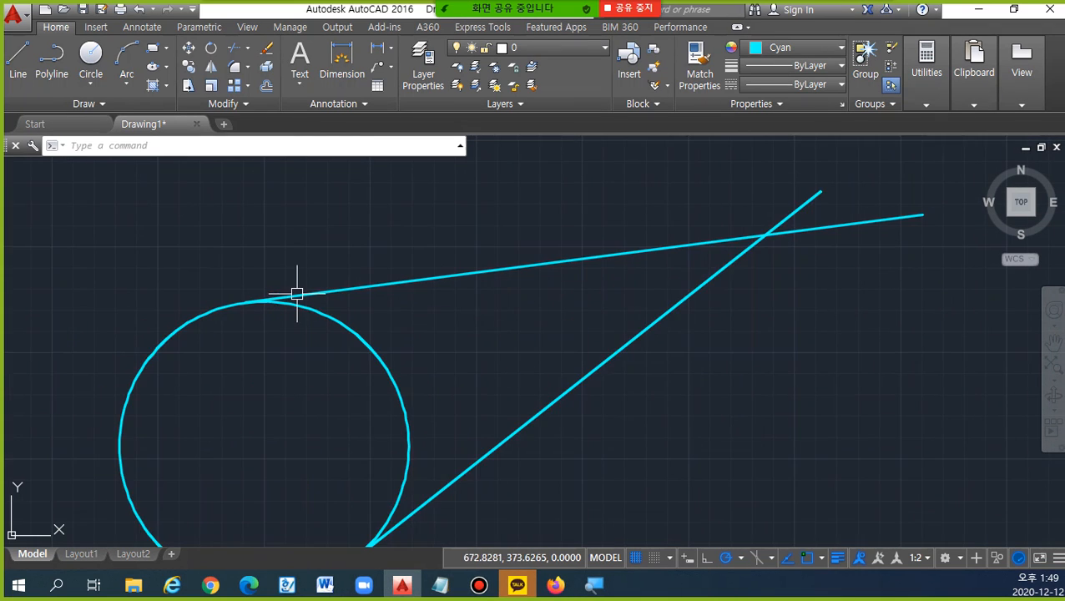
{"action": "scroll", "coordinate": [295, 290], "scroll_direction": "up", "scroll_amount": 1}
{"action": "key", "text": "ctrl+2"}
{"action": "left_click_drag", "start_coordinate": [225, 337], "coordinate": [206, 291]}
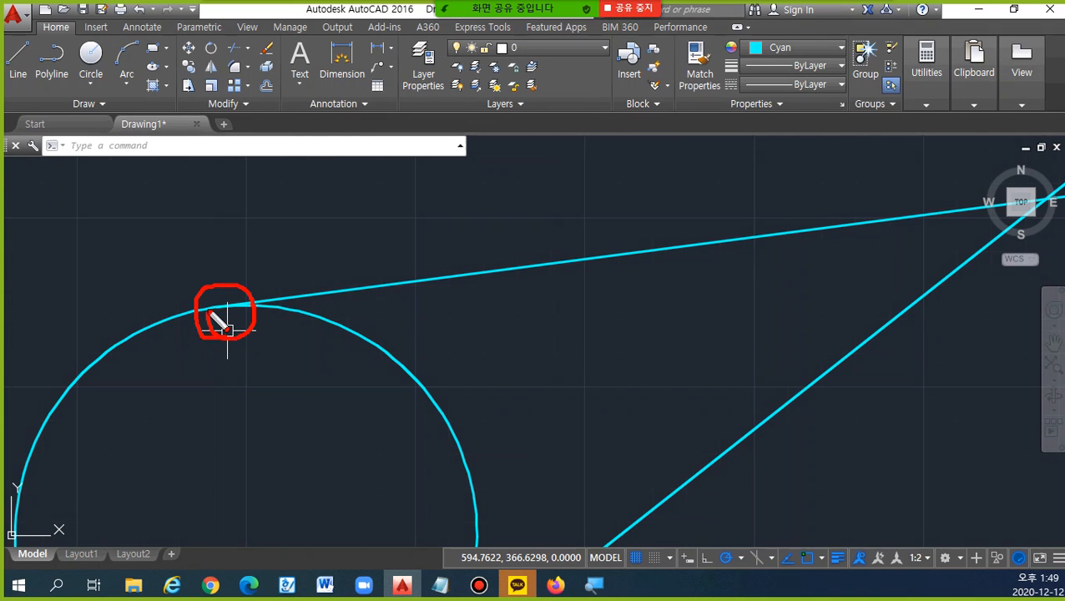
{"action": "key", "text": "Escape"}
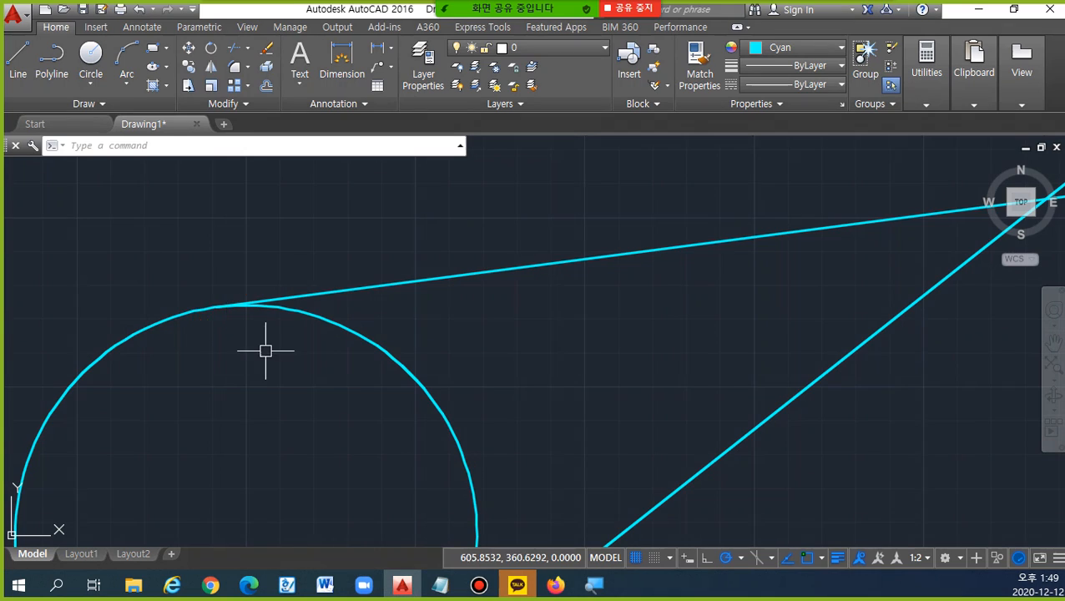
Draw a slanted line through the circle, extending beyond both sides, and briefly mark where it crosses the circle's right side.
{"action": "scroll", "coordinate": [264, 350], "scroll_direction": "down", "scroll_amount": 2}
{"action": "middle_click_drag", "start_coordinate": [267, 356], "coordinate": [319, 333]}
{"action": "key", "text": "Return"}
{"action": "left_click", "coordinate": [463, 324]}
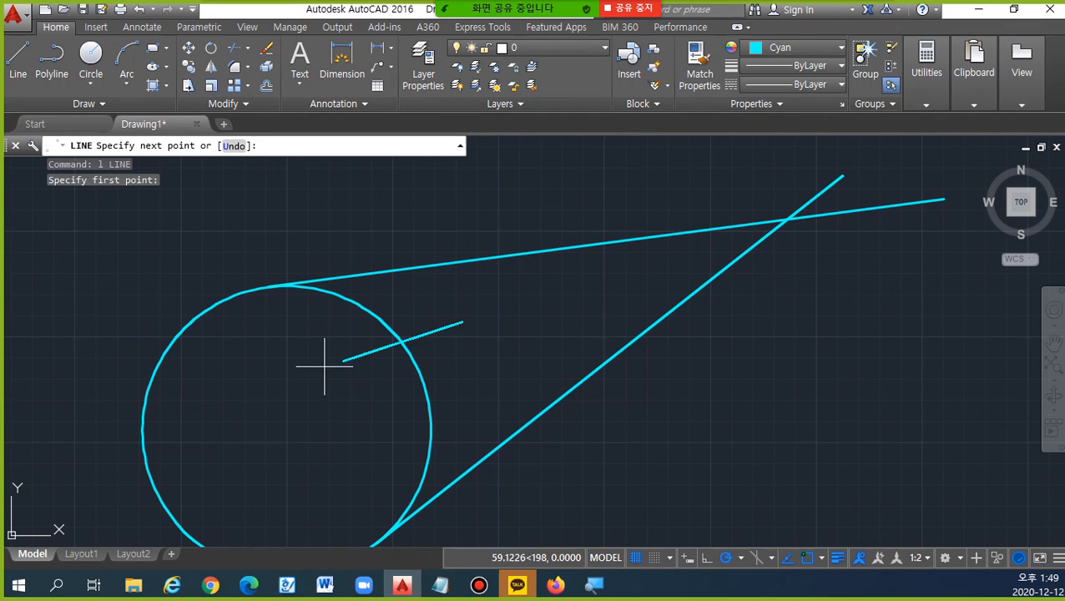
{"action": "left_click", "coordinate": [95, 443]}
{"action": "key", "text": "Return"}
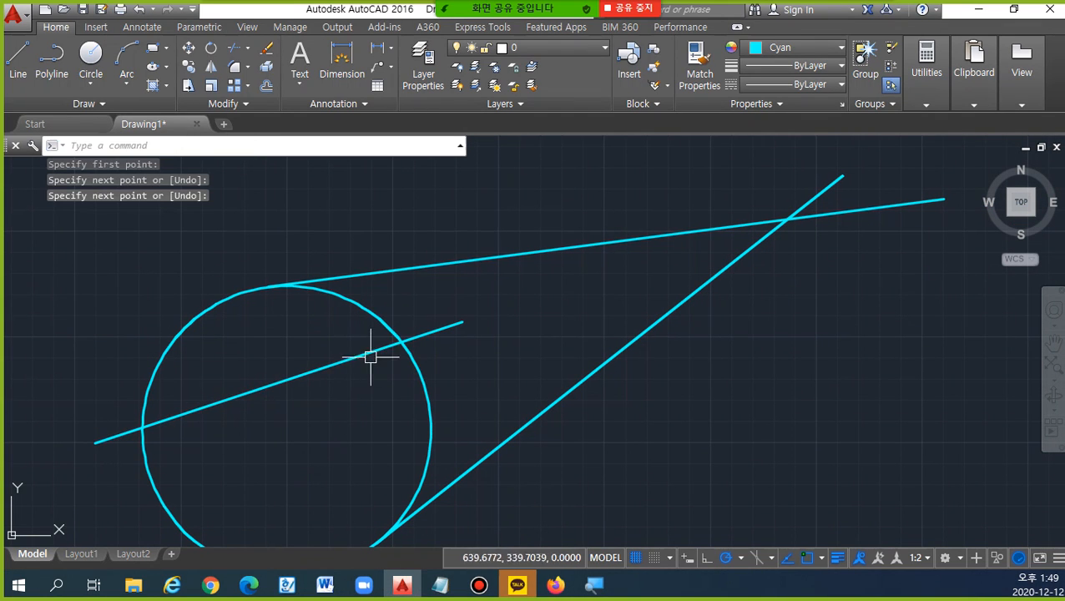
{"action": "key", "text": "ctrl+2"}
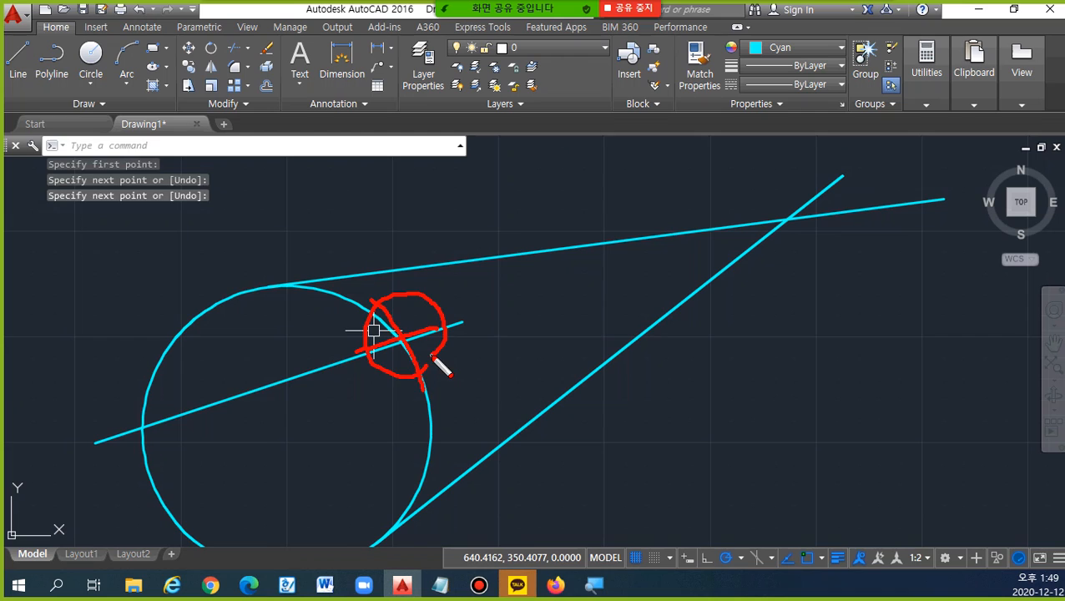
{"action": "key", "text": "Escape"}
Draw a larger circle overlapping the first circle's lower-left part and briefly mark the two points where the circles intersect.
{"action": "middle_click_drag", "start_coordinate": [269, 441], "coordinate": [356, 321]}
{"action": "type", "text": "c"}
{"action": "key", "text": "Return"}
{"action": "left_click", "coordinate": [285, 518]}
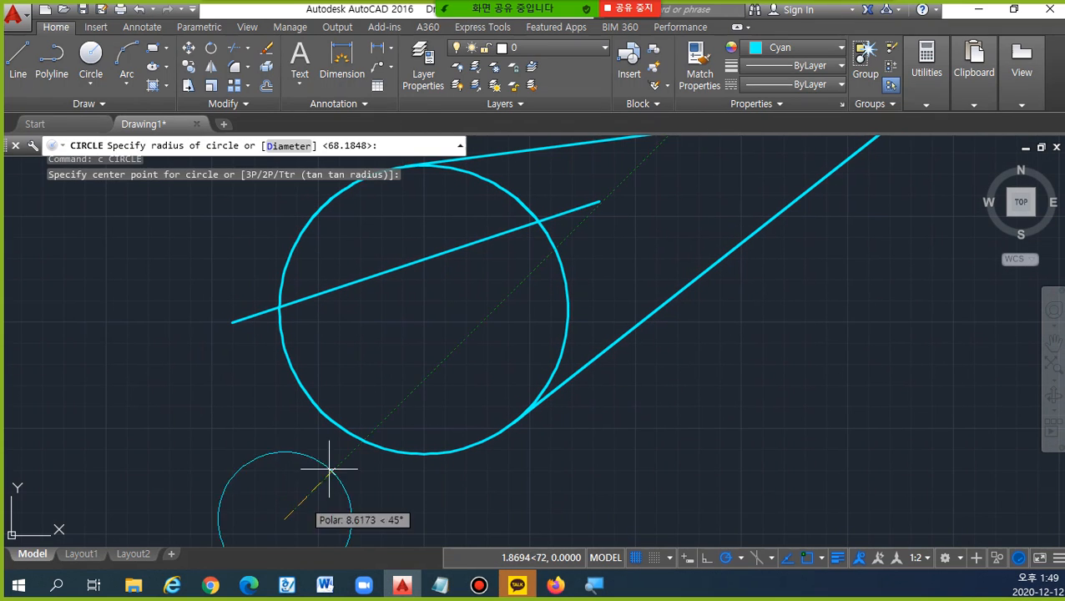
{"action": "left_click", "coordinate": [385, 381]}
{"action": "middle_click_drag", "start_coordinate": [314, 452], "coordinate": [339, 422]}
{"action": "key", "text": "ctrl+2"}
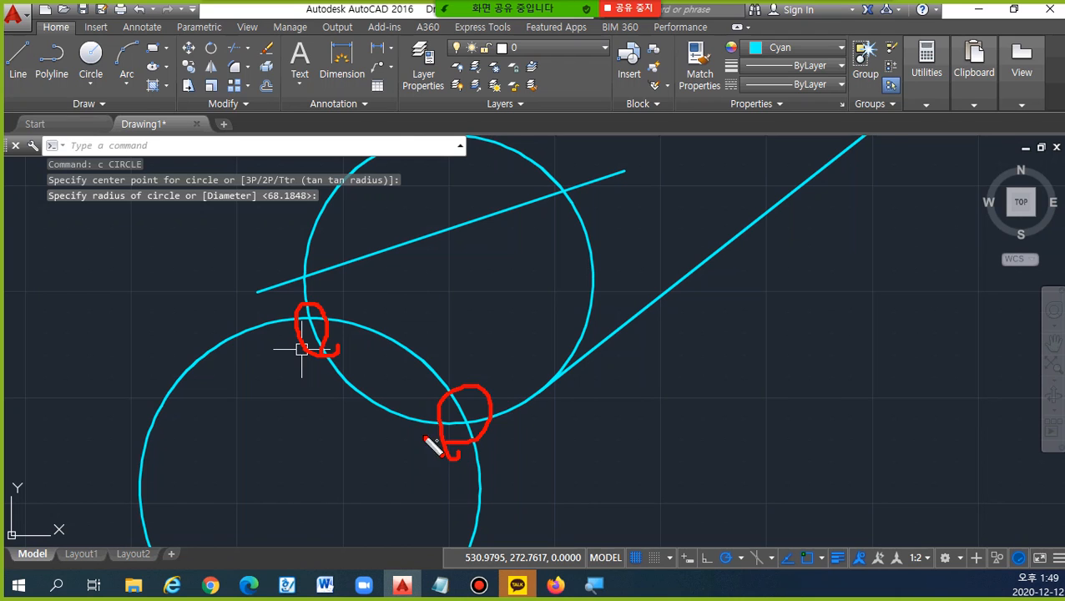
{"action": "key", "text": "Escape"}
{"action": "scroll", "coordinate": [413, 351], "scroll_direction": "down", "scroll_amount": 2}
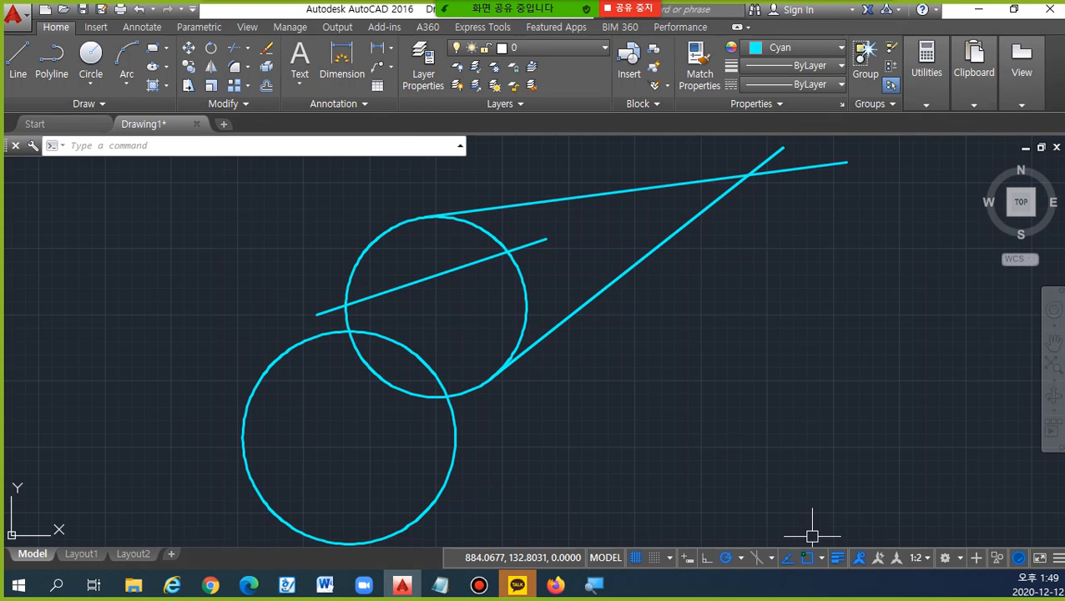
Replace the Tangent object snap with Intersection and start a line at the crossing of the two tangent lines.
{"action": "left_click", "coordinate": [821, 560]}
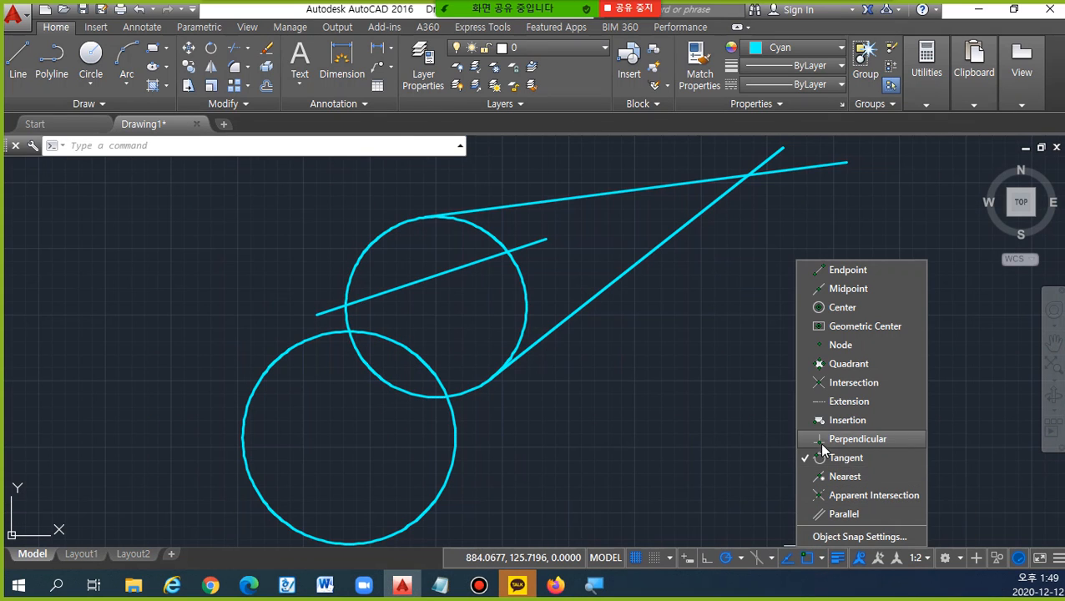
{"action": "left_click", "coordinate": [860, 383]}
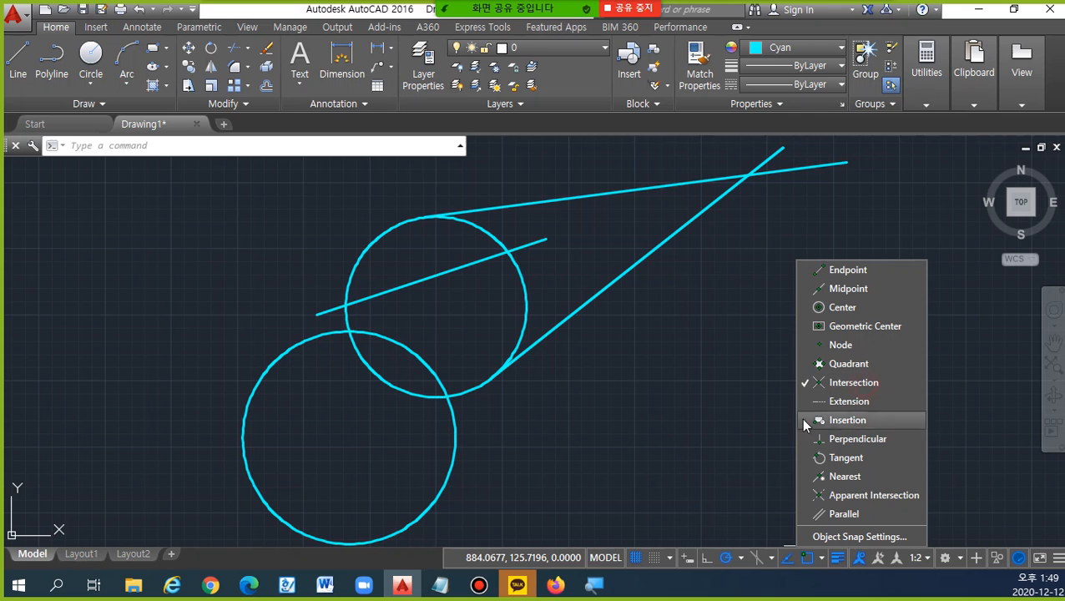
{"action": "left_click", "coordinate": [31, 64]}
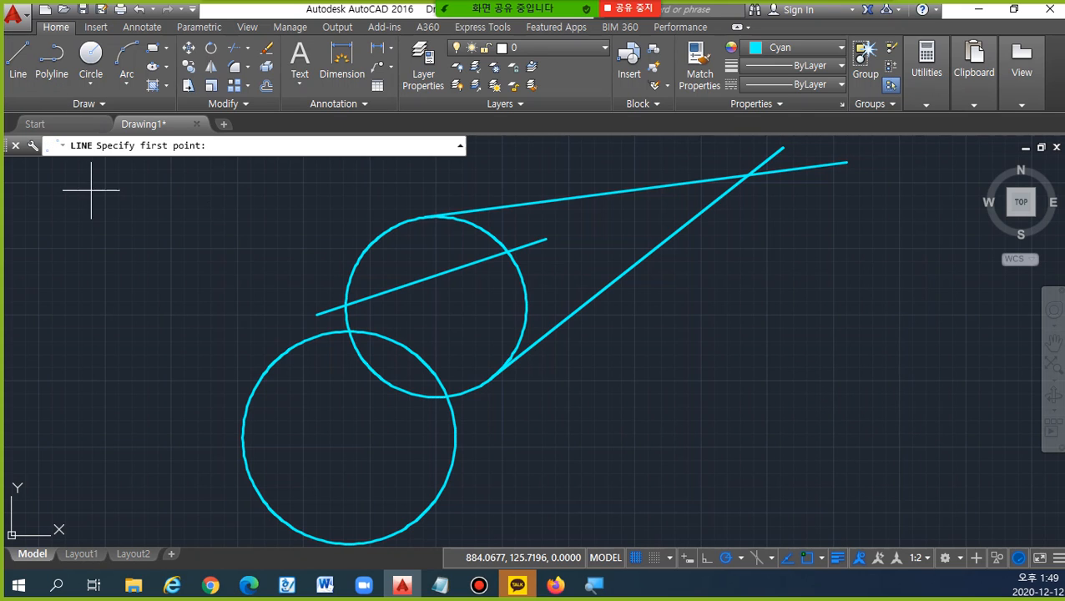
{"action": "middle_click_drag", "start_coordinate": [585, 247], "coordinate": [533, 281]}
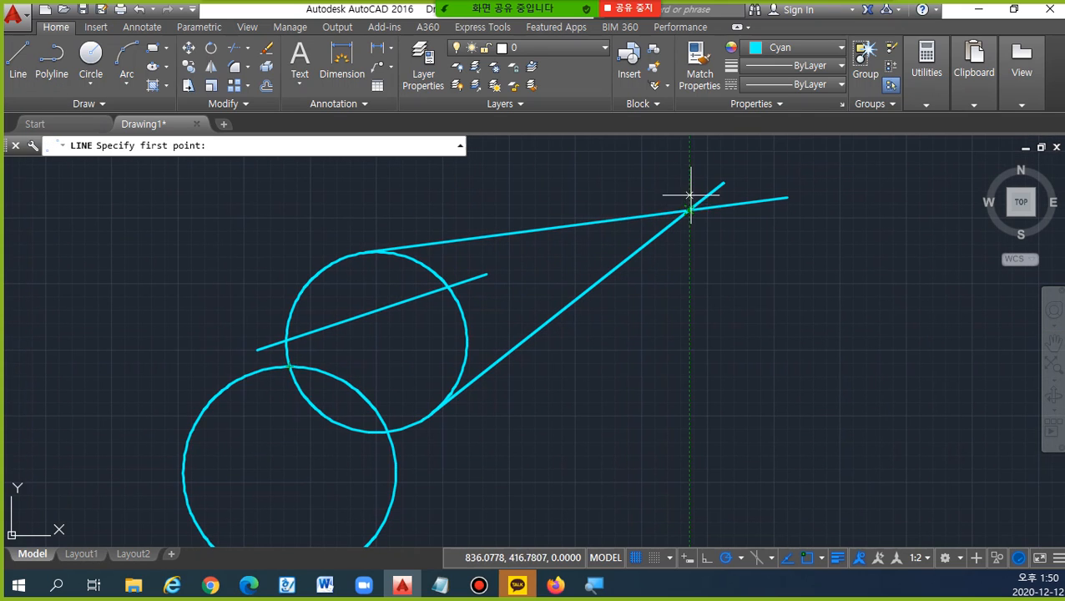
{"action": "scroll", "coordinate": [689, 210], "scroll_direction": "up", "scroll_amount": 5}
{"action": "left_click", "coordinate": [684, 260]}
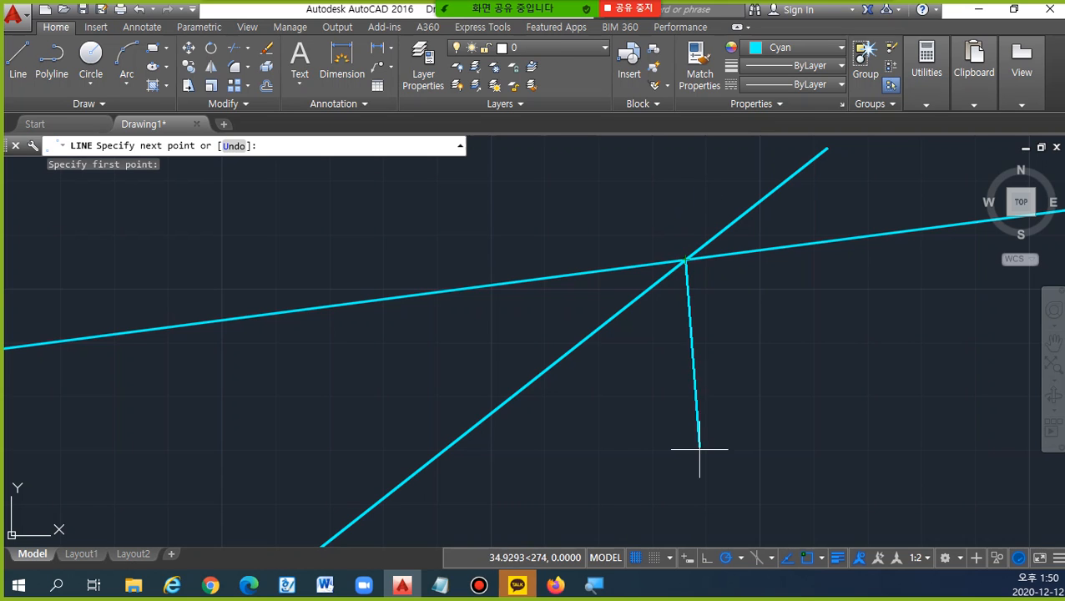
Continue the line to a free point well below the drawing and on to the slanted line's crossing with the smaller circle's right side.
{"action": "scroll", "coordinate": [697, 447], "scroll_direction": "down", "scroll_amount": 4}
{"action": "middle_click_drag", "start_coordinate": [700, 450], "coordinate": [598, 137]}
{"action": "scroll", "coordinate": [571, 311], "scroll_direction": "up", "scroll_amount": 2}
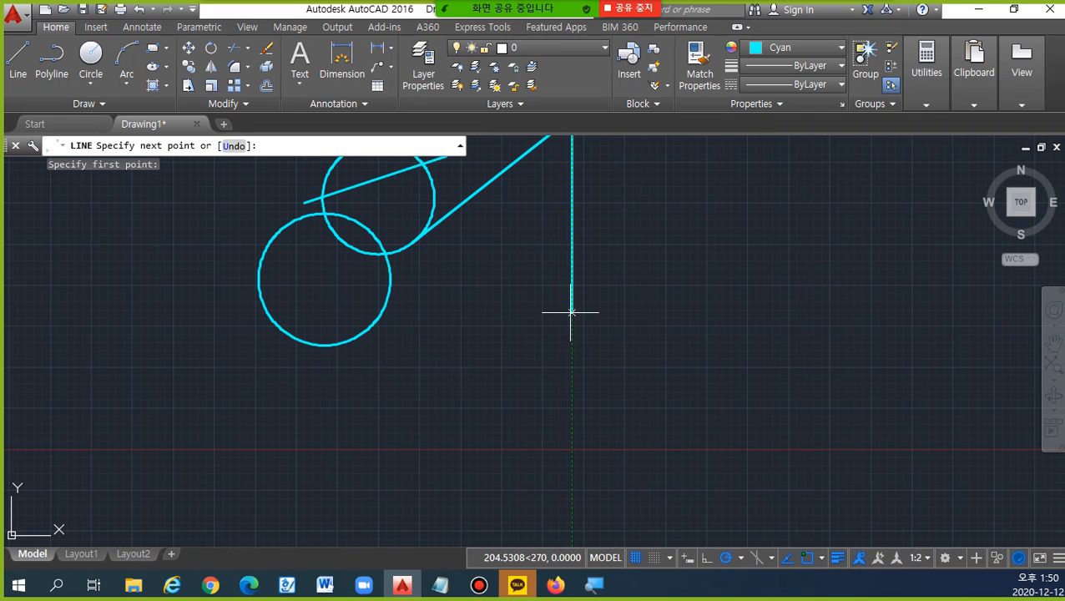
{"action": "left_click", "coordinate": [594, 381]}
{"action": "scroll", "coordinate": [441, 289], "scroll_direction": "up", "scroll_amount": 4}
{"action": "scroll", "coordinate": [435, 261], "scroll_direction": "down", "scroll_amount": 3}
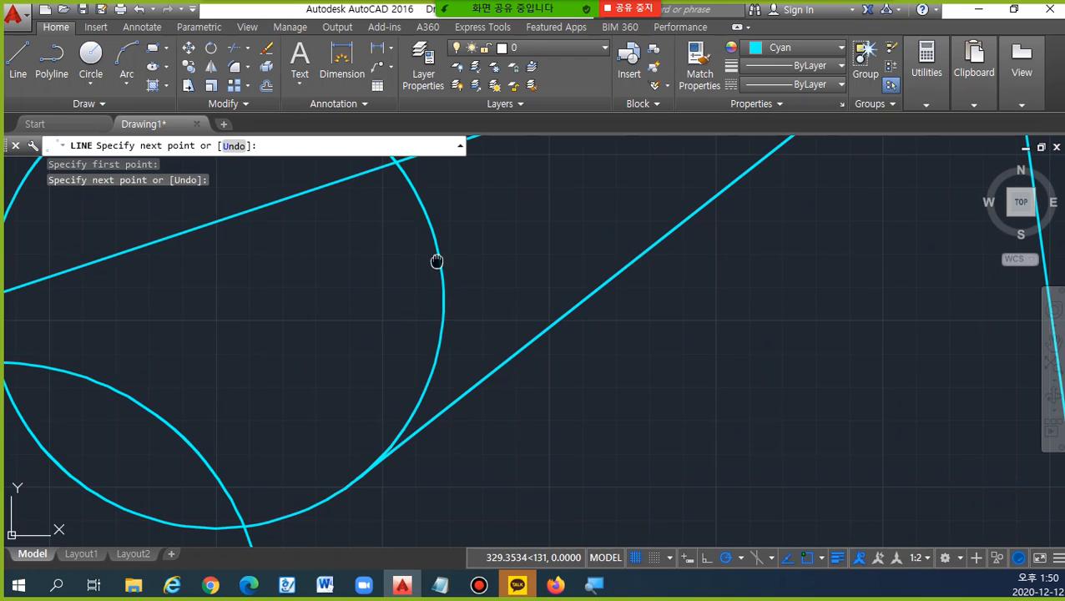
{"action": "scroll", "coordinate": [443, 346], "scroll_direction": "up", "scroll_amount": 3}
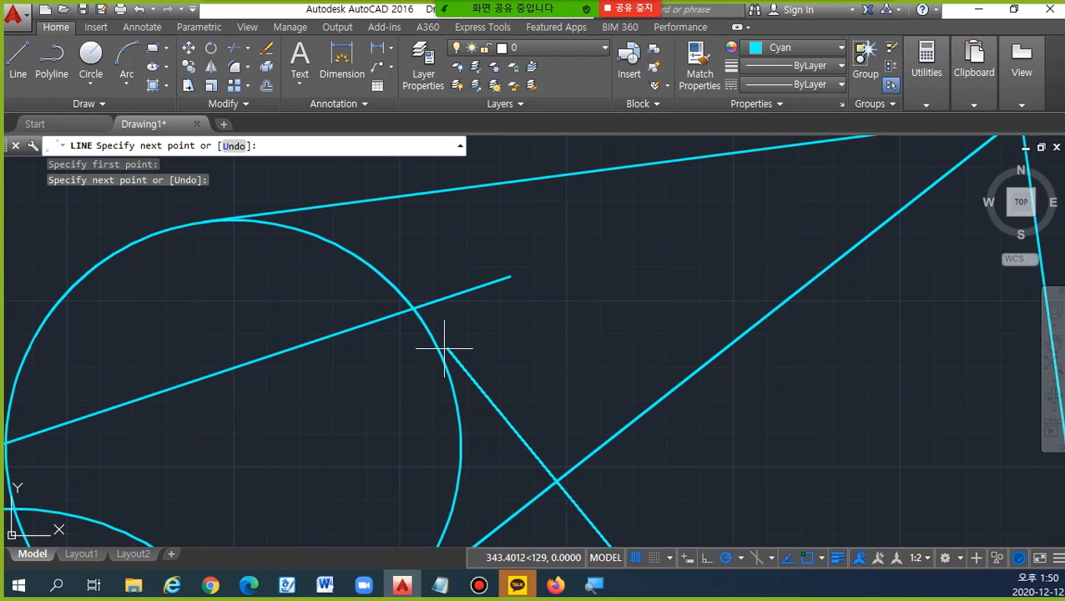
{"action": "left_click", "coordinate": [414, 309]}
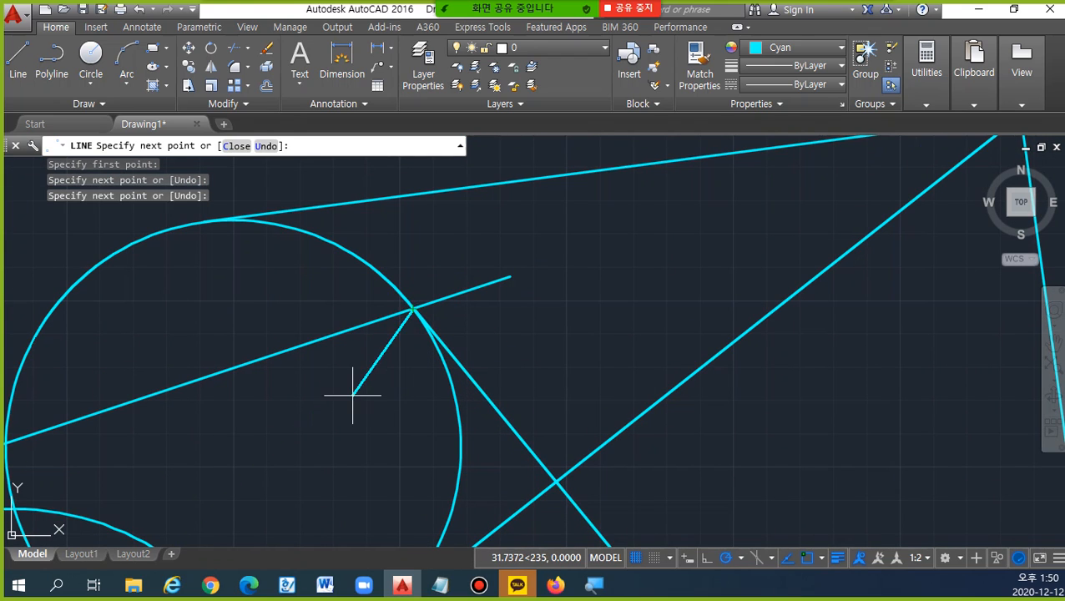
Extend the line to the lower intersection of the two circles and end it there.
{"action": "scroll", "coordinate": [333, 409], "scroll_direction": "down", "scroll_amount": 3}
{"action": "scroll", "coordinate": [423, 290], "scroll_direction": "up", "scroll_amount": 3}
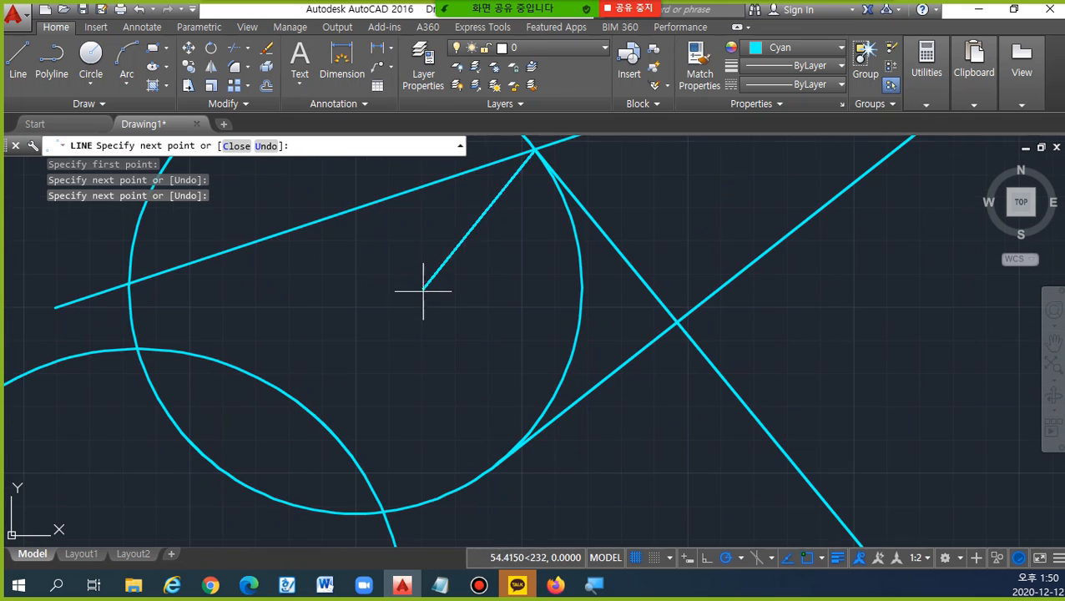
{"action": "left_click", "coordinate": [384, 511]}
{"action": "key", "text": "Return"}
Draw a separate line from the circles' upper-left intersection to the slanted line's crossing on the smaller circle's right side.
{"action": "key", "text": "Return"}
{"action": "left_click", "coordinate": [138, 349]}
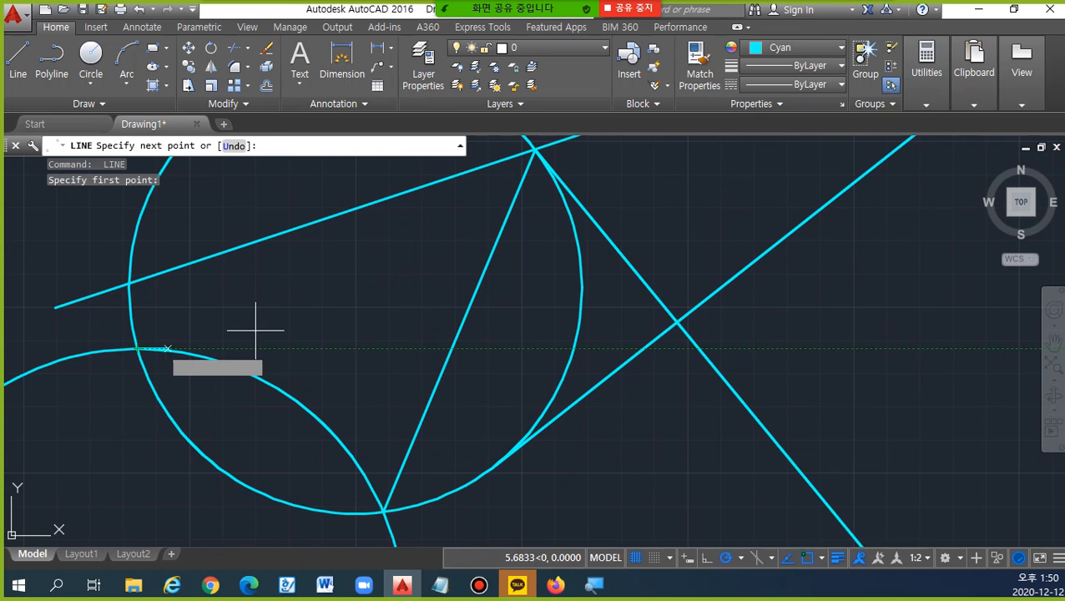
{"action": "left_click", "coordinate": [534, 149]}
{"action": "key", "text": "Return"}
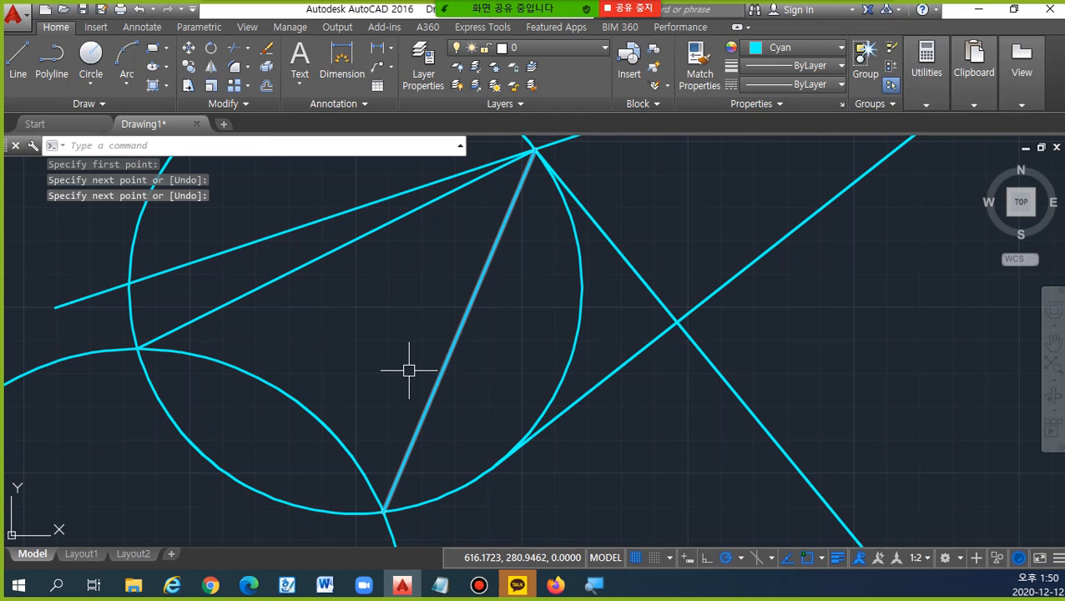
Delete the larger circle, the slanted line and all lines drawn between intersections, keeping the smaller circle and its two tangent lines.
{"action": "scroll", "coordinate": [409, 370], "scroll_direction": "down", "scroll_amount": 5}
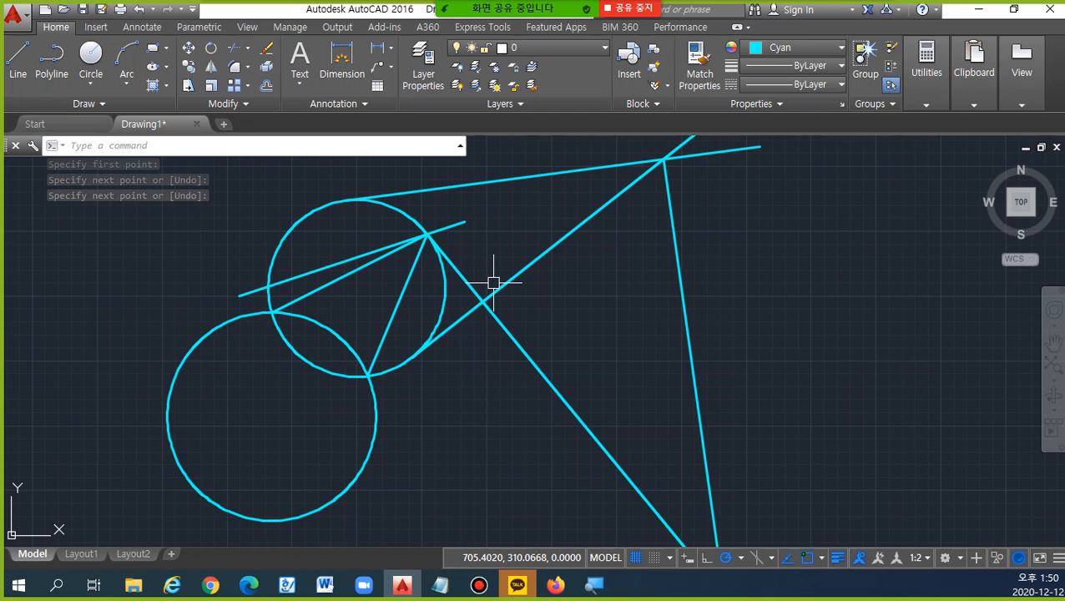
{"action": "scroll", "coordinate": [477, 322], "scroll_direction": "down", "scroll_amount": 3}
{"action": "left_click", "coordinate": [660, 497]}
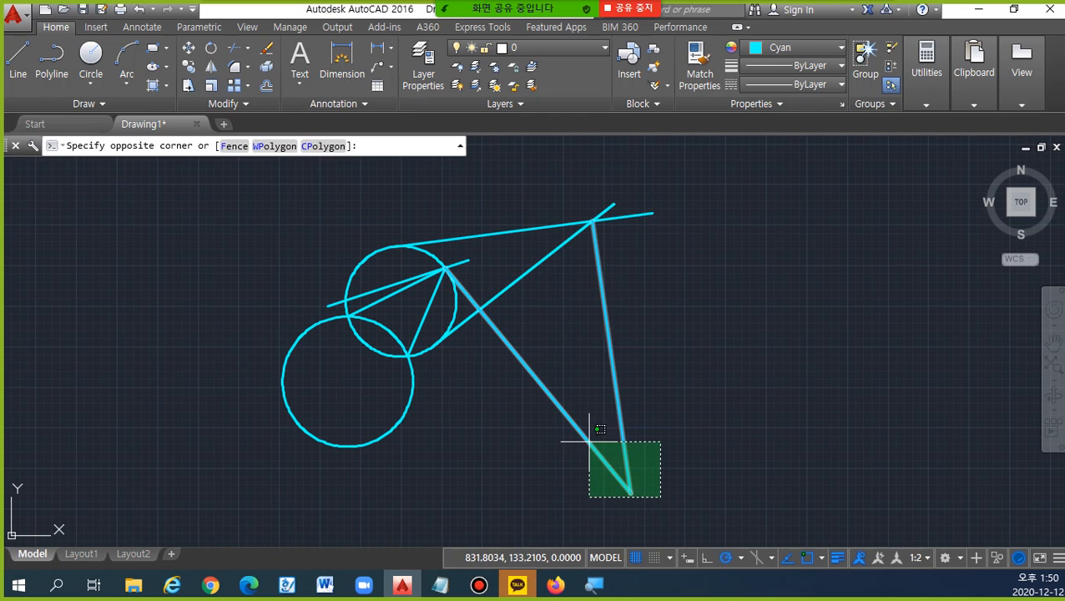
{"action": "left_click", "coordinate": [589, 443]}
{"action": "left_click", "coordinate": [428, 409]}
{"action": "left_click", "coordinate": [342, 393]}
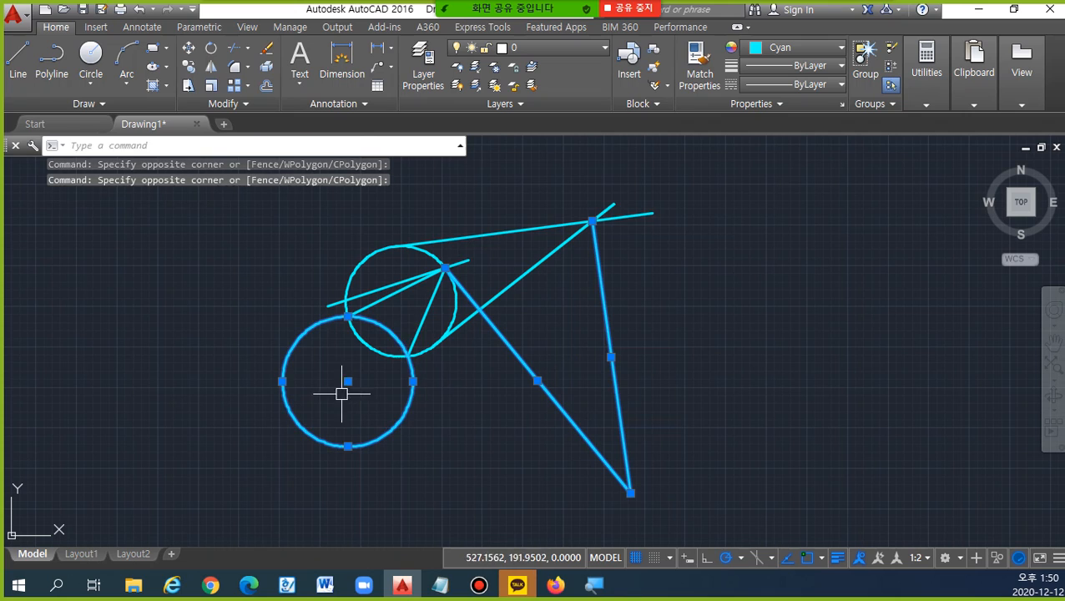
{"action": "left_click", "coordinate": [373, 281]}
{"action": "left_click", "coordinate": [351, 276]}
{"action": "key", "text": "Delete"}
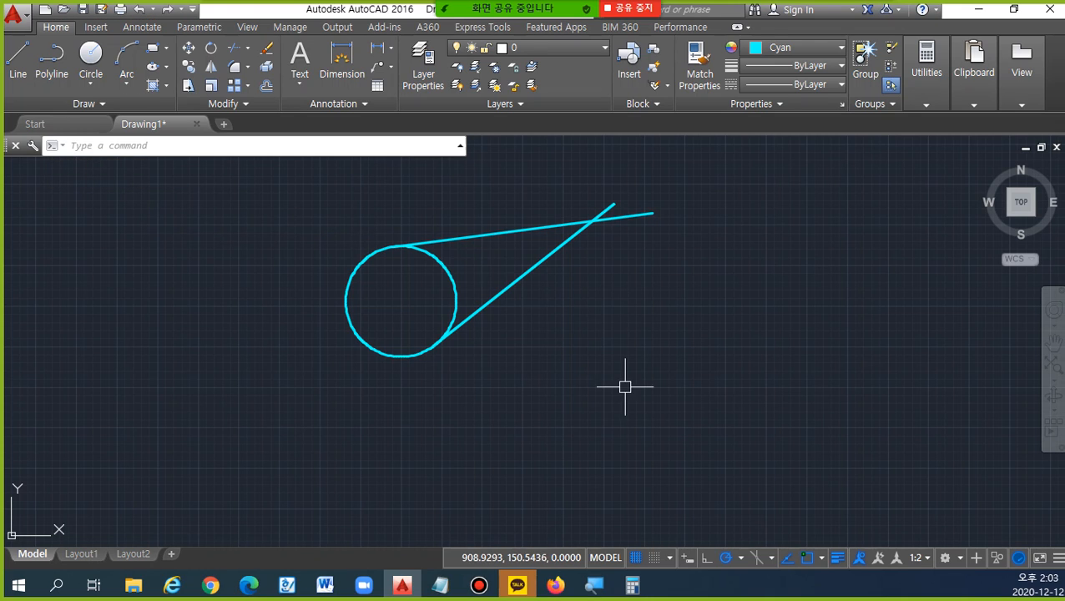
Make Perpendicular the only active object snap and draw a line from a free point below the drawing perpendicular to the lower tangent line.
{"action": "mouse_move", "coordinate": [545, 277]}
{"action": "middle_mouse_down"}
{"action": "mouse_move", "coordinate": [482, 308]}
{"action": "mouse_move", "coordinate": [490, 370]}
{"action": "middle_mouse_up"}
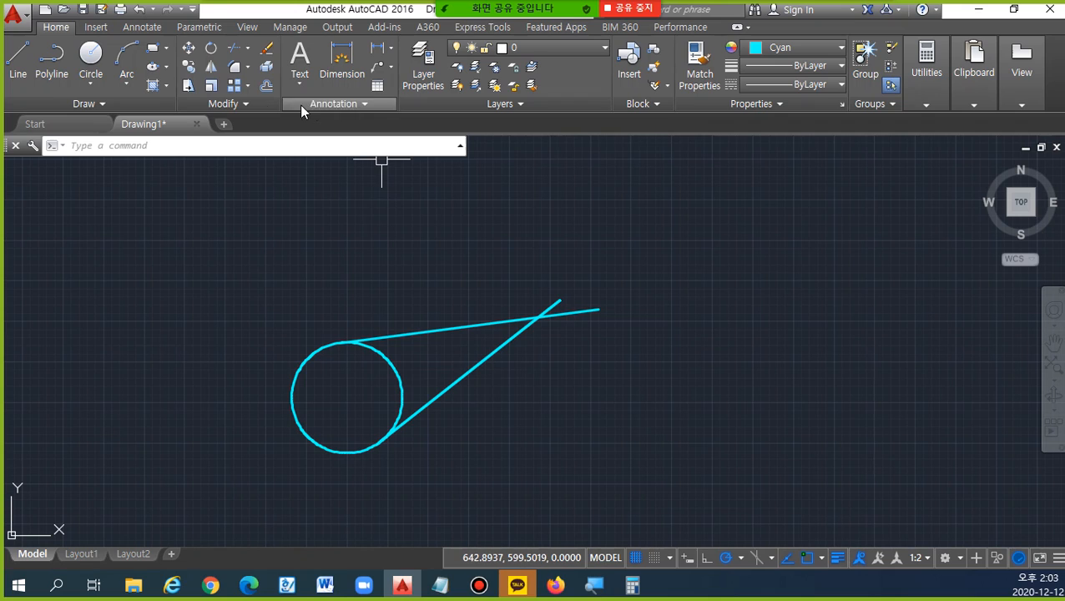
{"action": "left_click", "coordinate": [823, 558]}
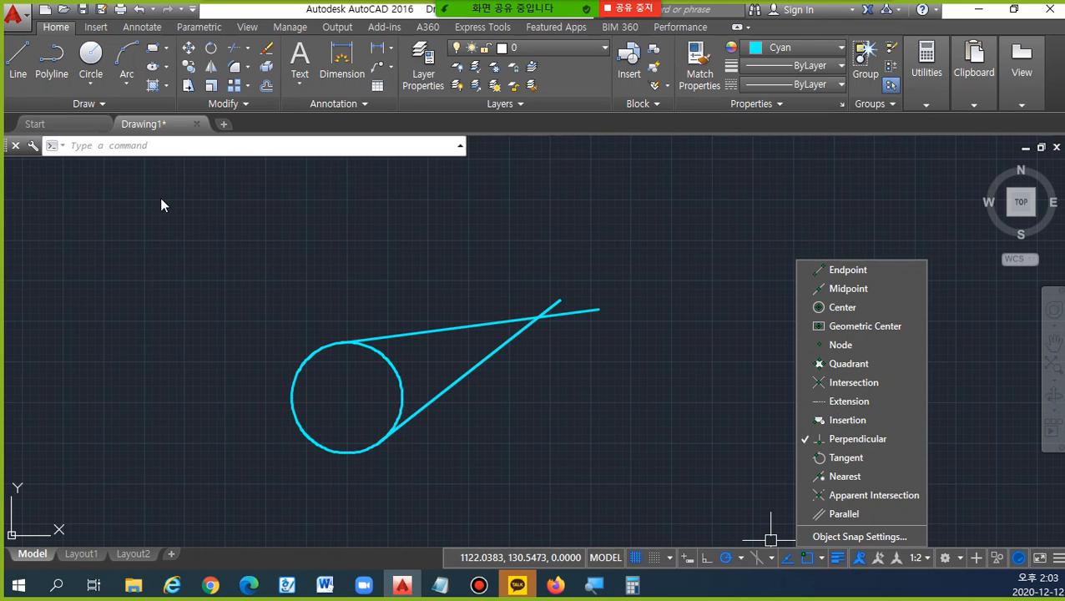
{"action": "left_click", "coordinate": [40, 54]}
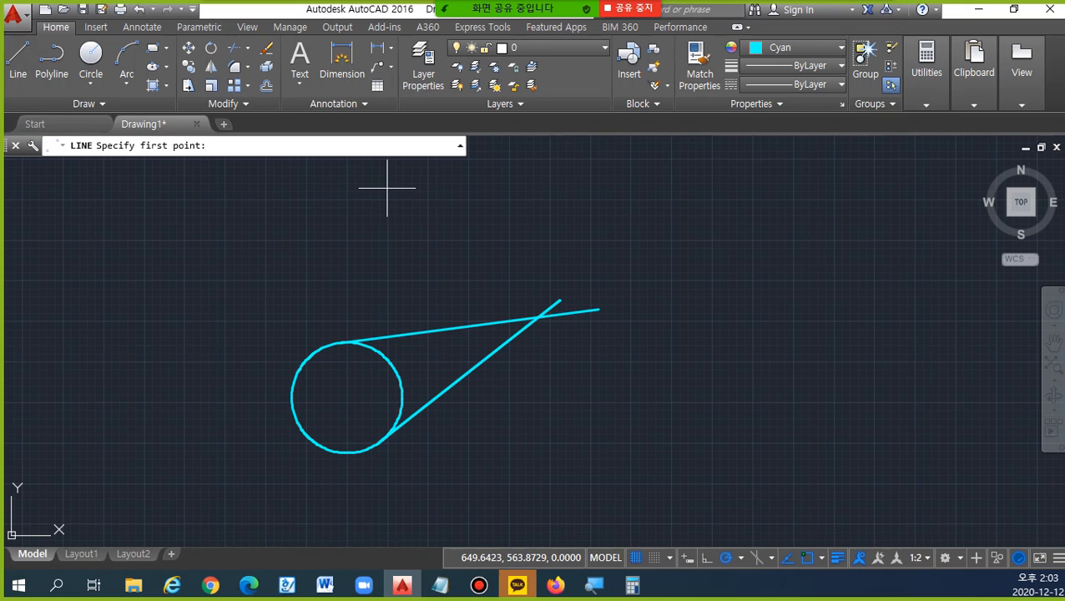
{"action": "middle_click_drag", "start_coordinate": [618, 452], "coordinate": [588, 334]}
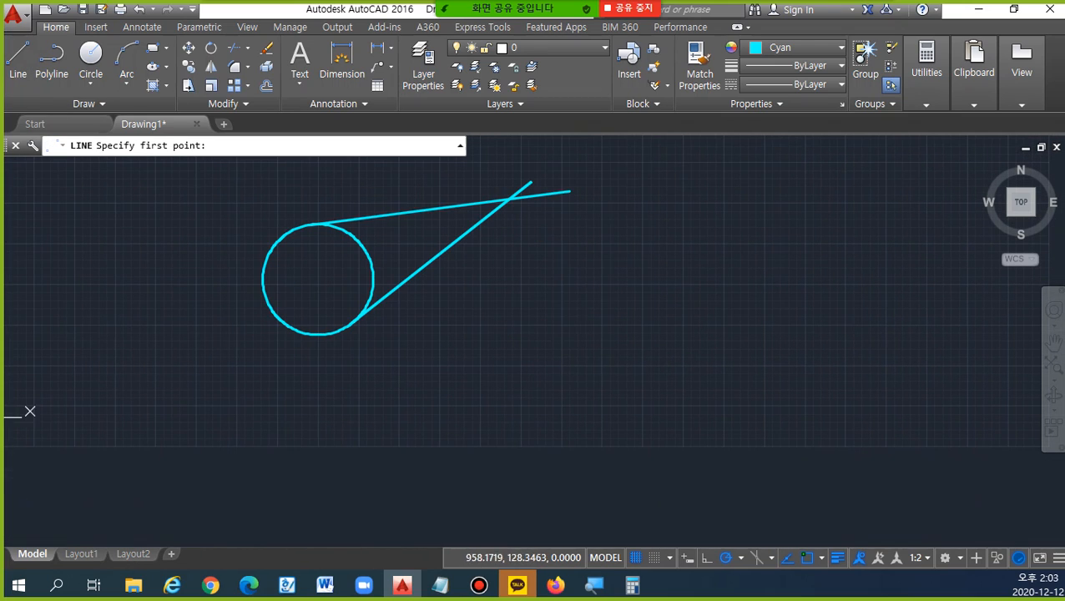
{"action": "left_click", "coordinate": [545, 391]}
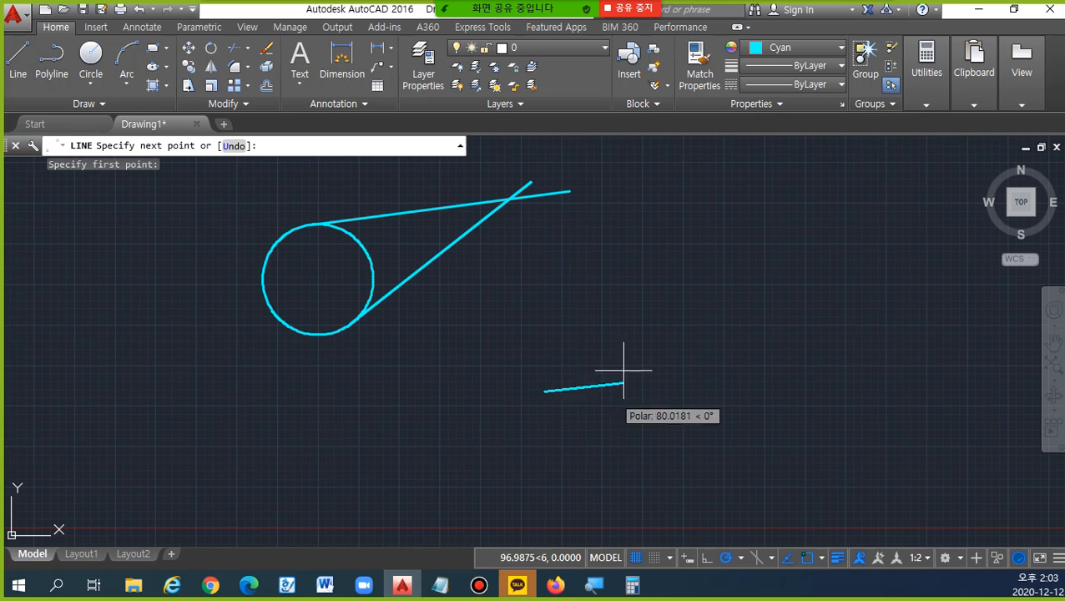
{"action": "left_click", "coordinate": [489, 219]}
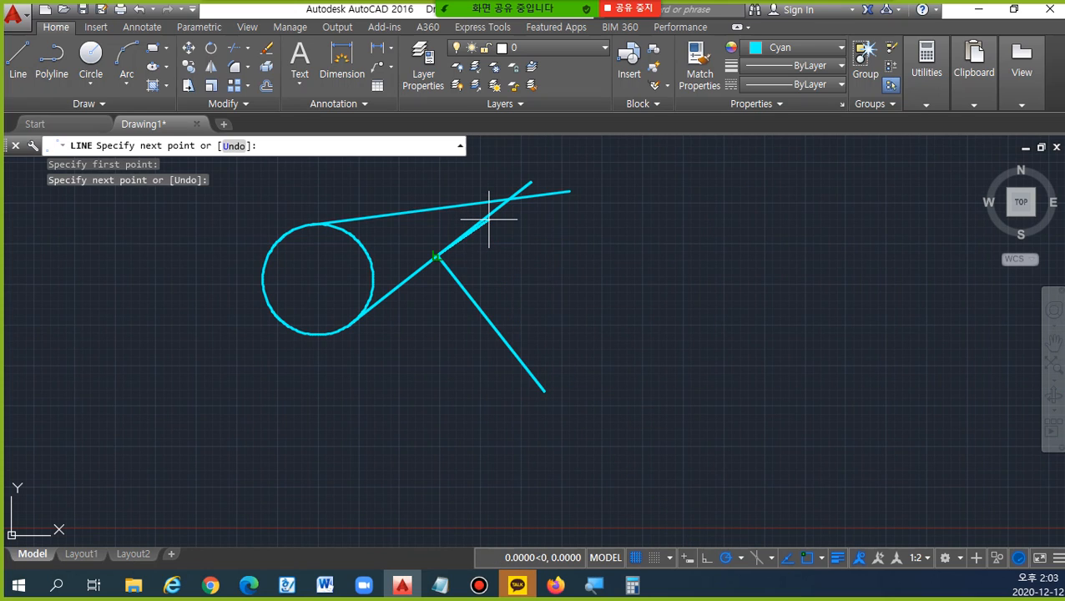
{"action": "key", "text": "Return"}
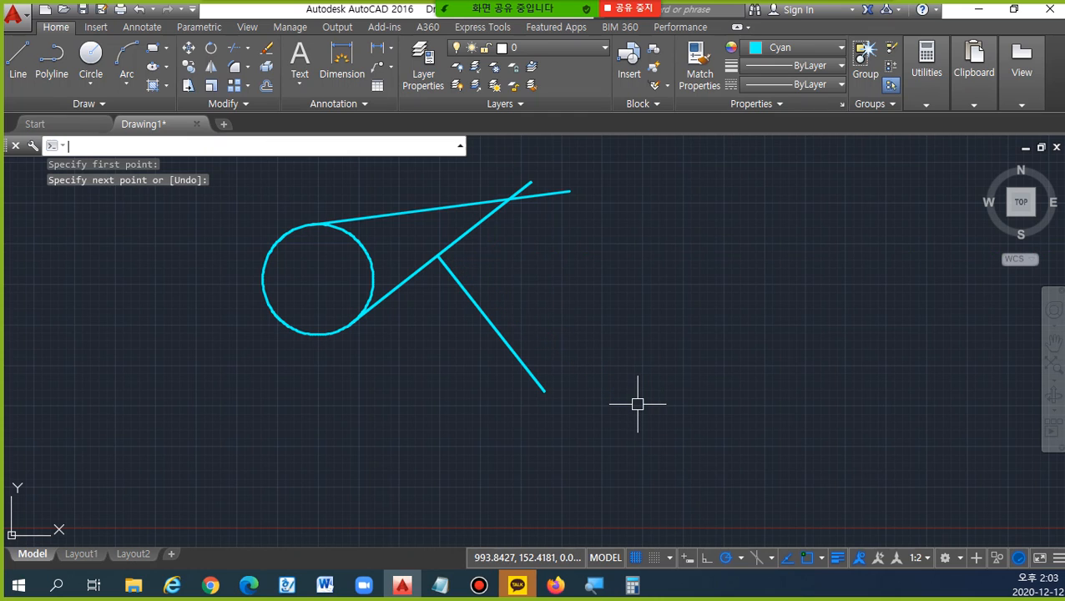
Draw a line from the upper tangent line near the circle perpendicularly upward to a free point.
{"action": "key", "text": "Return"}
{"action": "mouse_move", "coordinate": [451, 338]}
{"action": "middle_mouse_down"}
{"action": "mouse_move", "coordinate": [418, 345]}
{"action": "mouse_move", "coordinate": [424, 455]}
{"action": "middle_mouse_up"}
{"action": "left_click", "coordinate": [391, 364]}
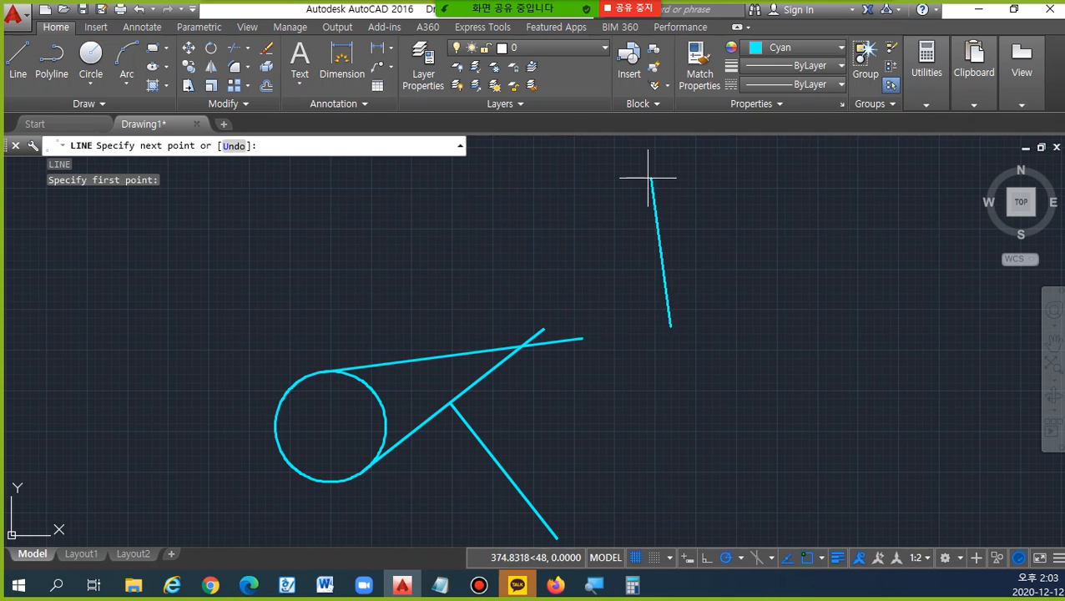
{"action": "left_click", "coordinate": [367, 208]}
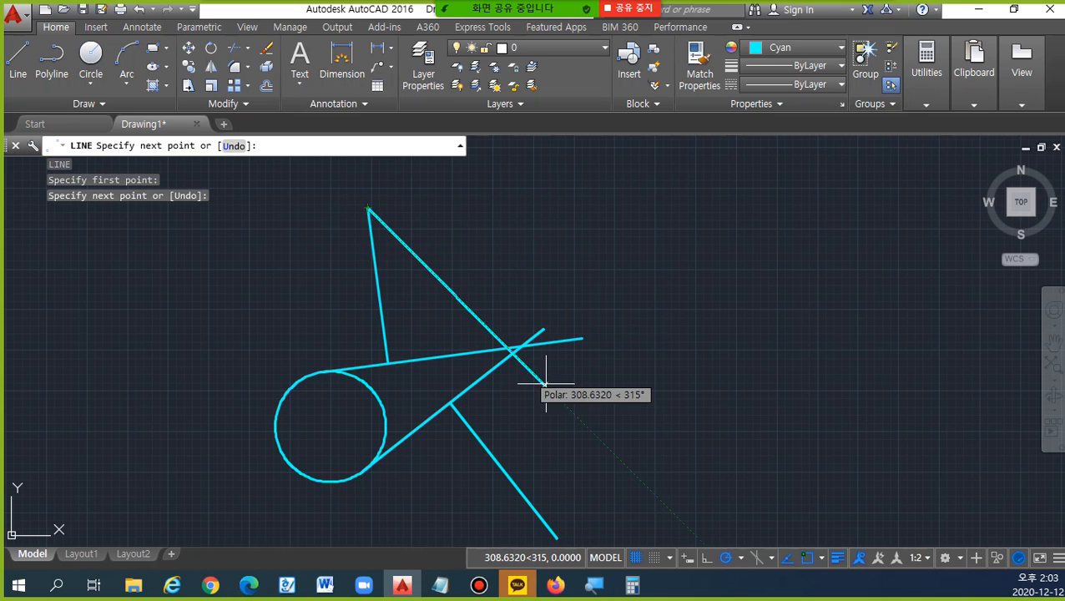
{"action": "key", "text": "Return"}
Draw a line from a free point above the tangent lines' crossing perpendicular to the steep line standing on the upper tangent line.
{"action": "key", "text": "Return"}
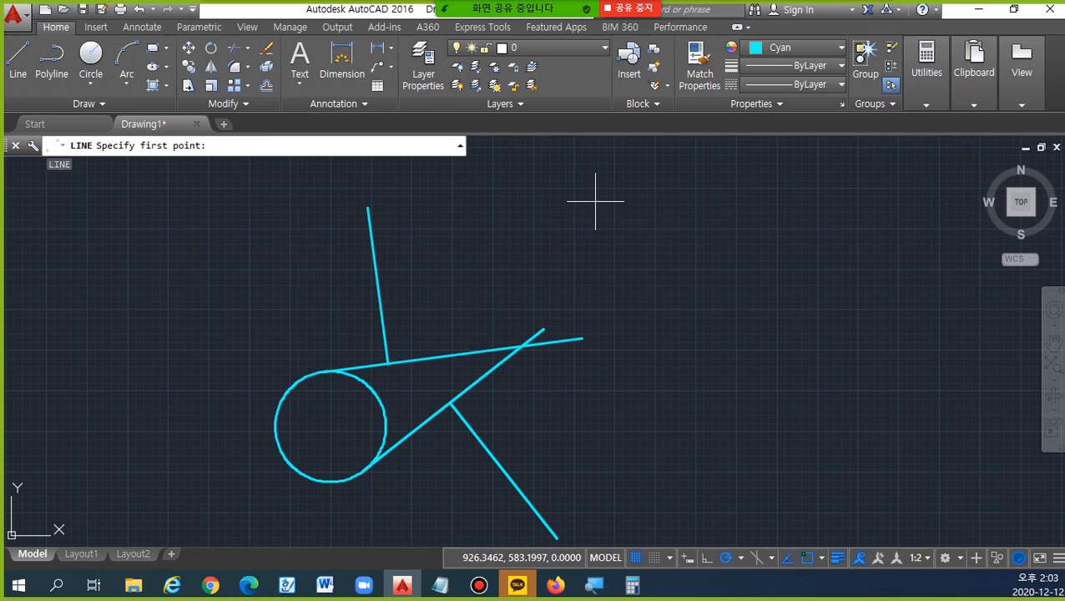
{"action": "left_click", "coordinate": [592, 228]}
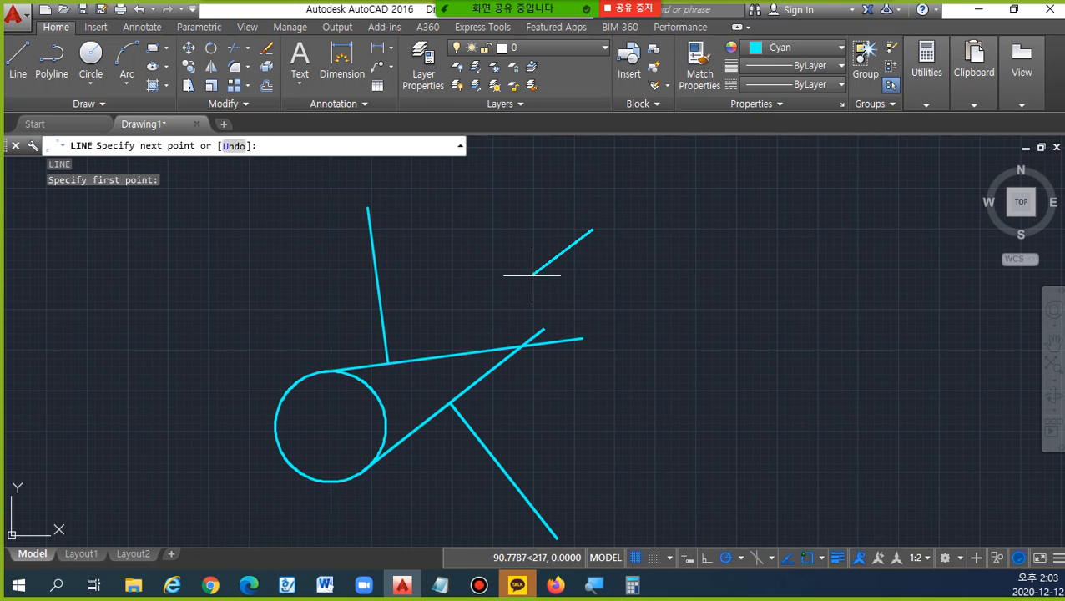
{"action": "left_click", "coordinate": [382, 335]}
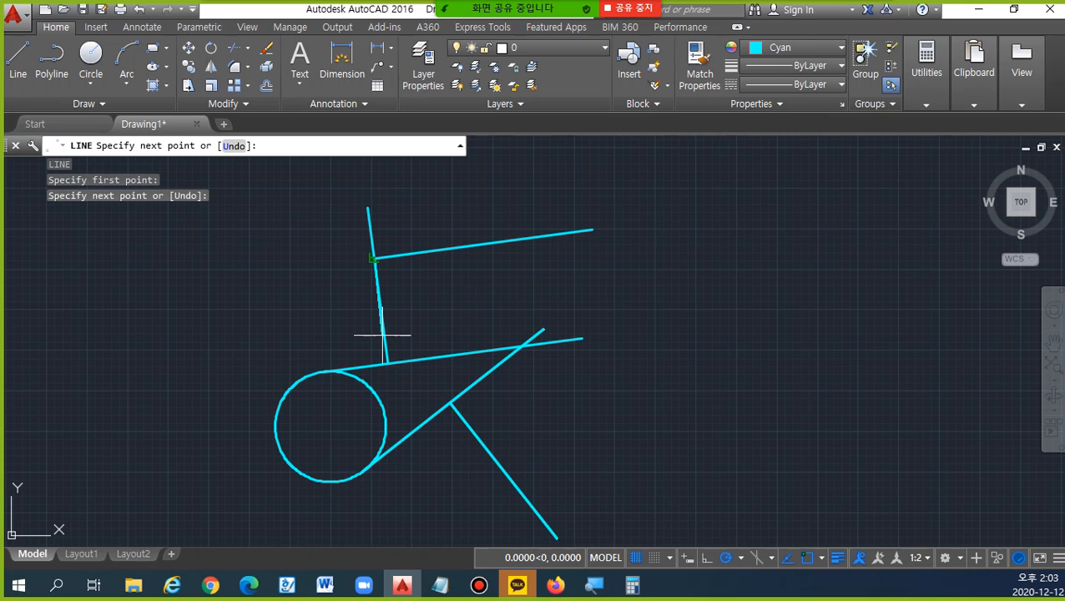
{"action": "key", "text": "Return"}
Draw a line starting perpendicular to the lower perpendicular line near its free end and ending at a free point to the upper right.
{"action": "key", "text": "Return"}
{"action": "mouse_move", "coordinate": [427, 362]}
{"action": "middle_mouse_down"}
{"action": "mouse_move", "coordinate": [407, 333]}
{"action": "mouse_move", "coordinate": [417, 349]}
{"action": "middle_mouse_up"}
{"action": "left_click", "coordinate": [452, 395]}
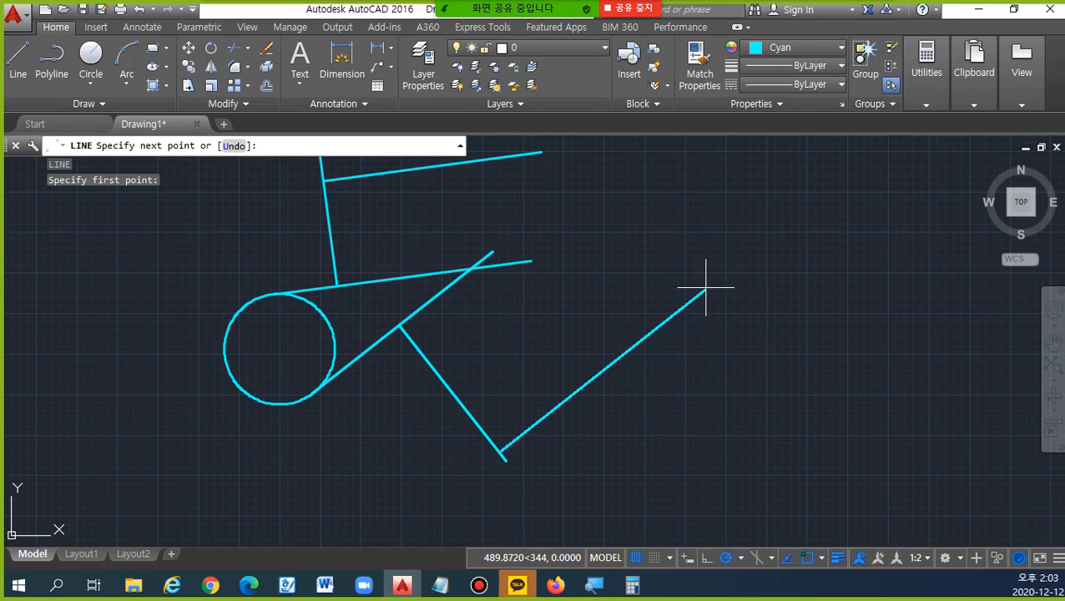
{"action": "left_click", "coordinate": [725, 253]}
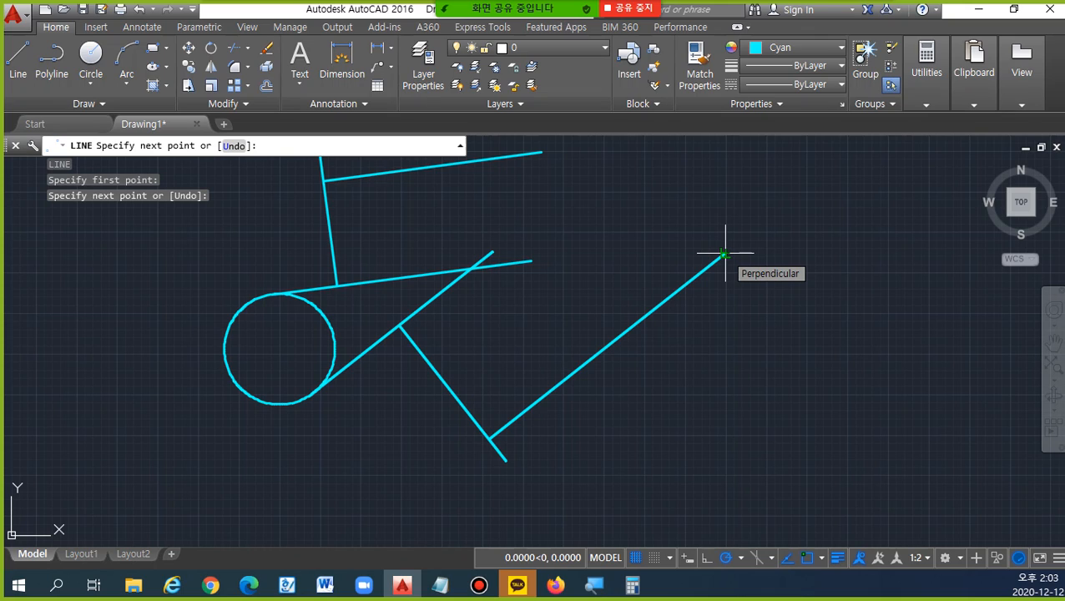
{"action": "left_click", "coordinate": [725, 253]}
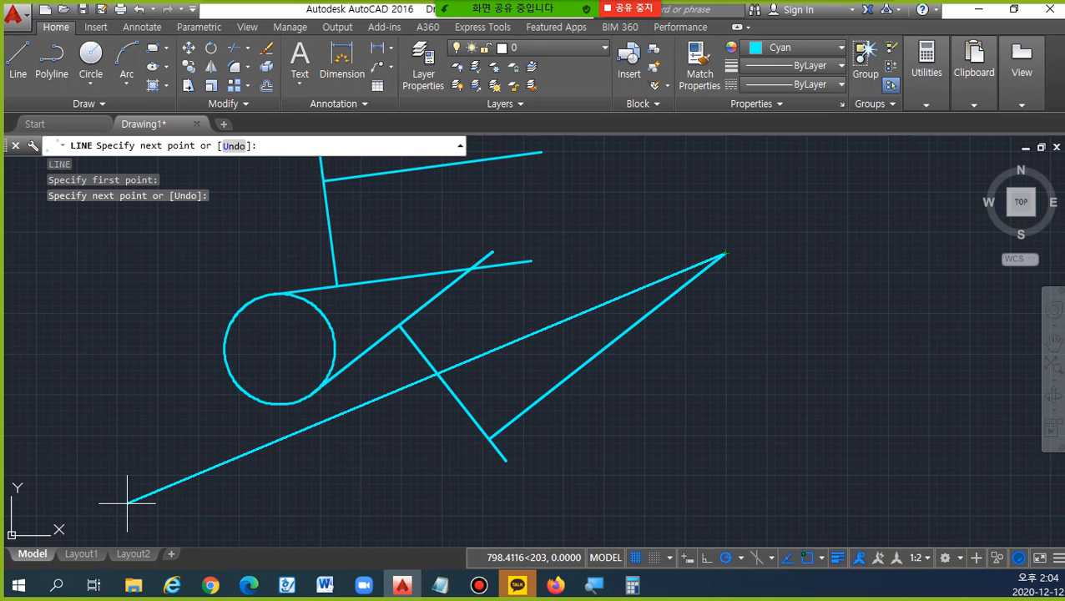
Switch to the Notepad notes and highlight the Endpoint/Midpoint, Center/Quadrant/Tangent, and Intersection/Perpendicular entries group by group.
{"action": "key", "text": "alt+Tab"}
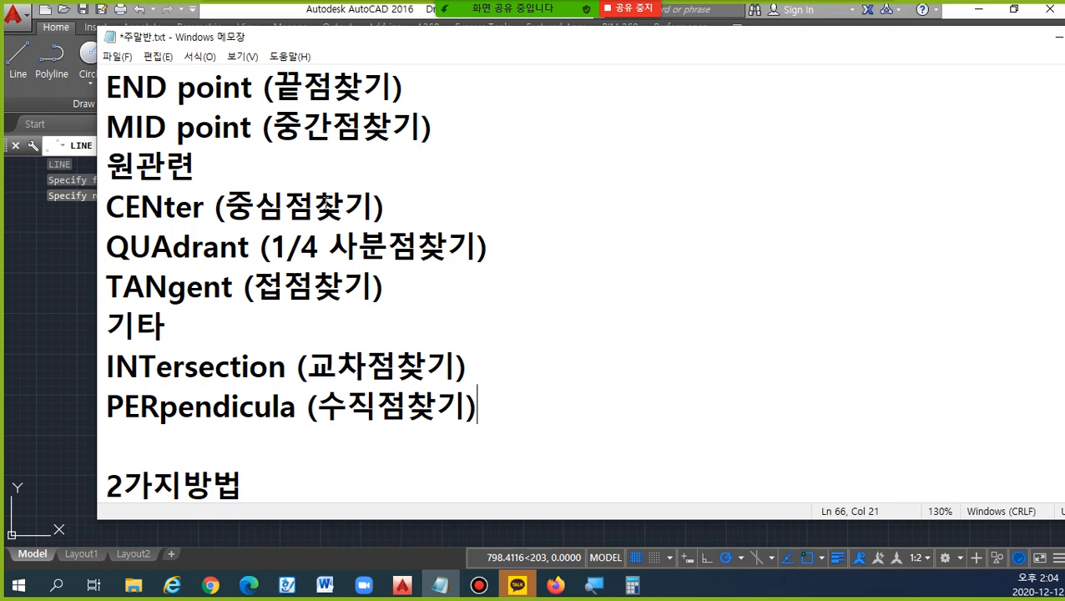
{"action": "left_click_drag", "start_coordinate": [451, 130], "coordinate": [101, 92]}
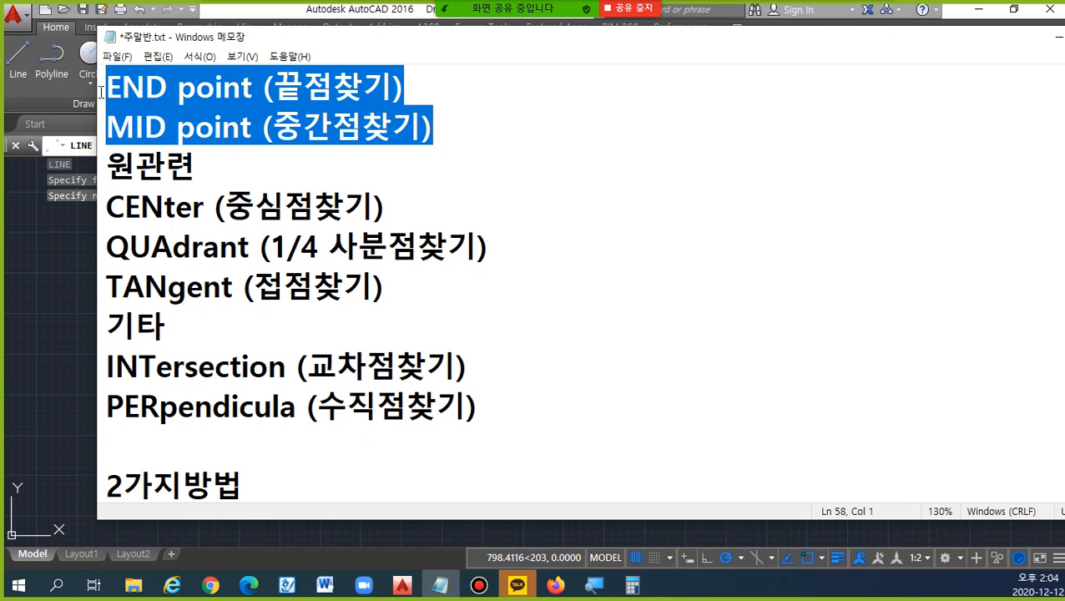
{"action": "left_click_drag", "start_coordinate": [386, 284], "coordinate": [83, 209]}
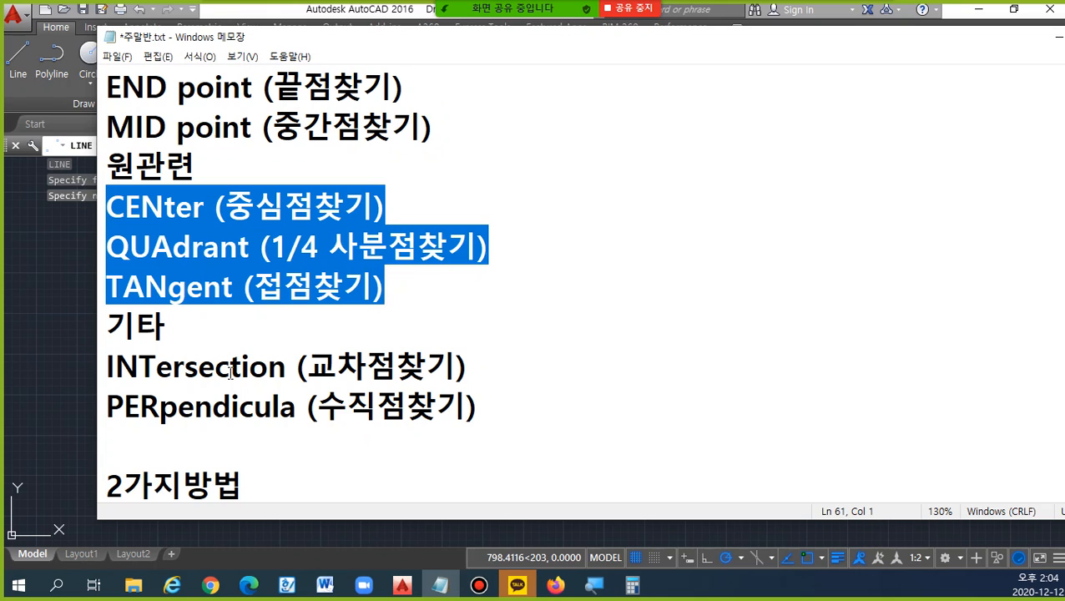
{"action": "left_click_drag", "start_coordinate": [507, 405], "coordinate": [85, 377]}
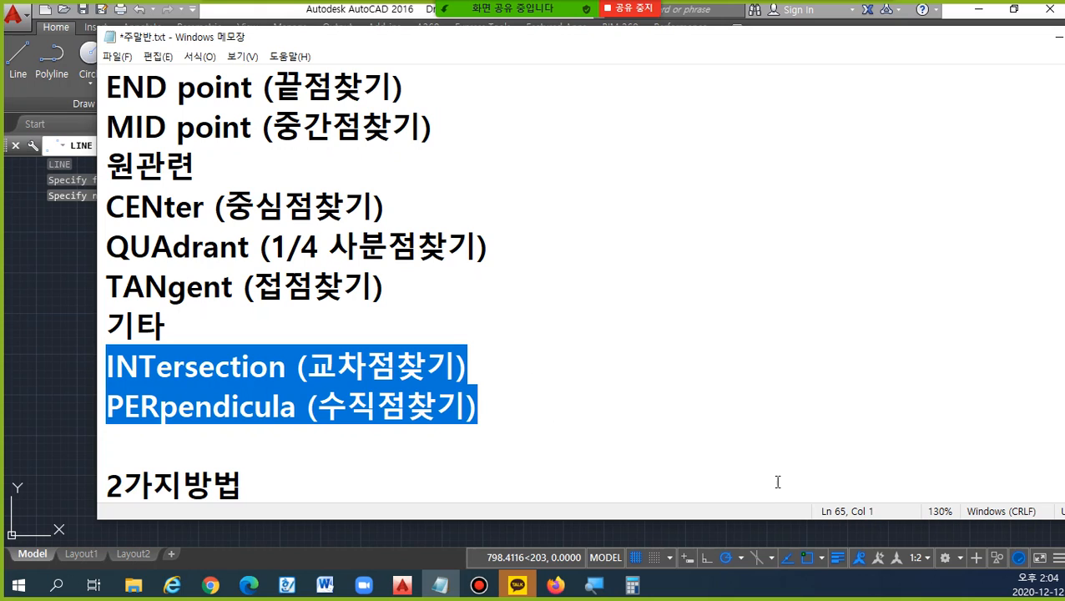
Switch back to the AutoCAD drawing, end the pending line command, and toggle Object Snap off and on repeatedly, leaving it on.
{"action": "left_click", "coordinate": [356, 15]}
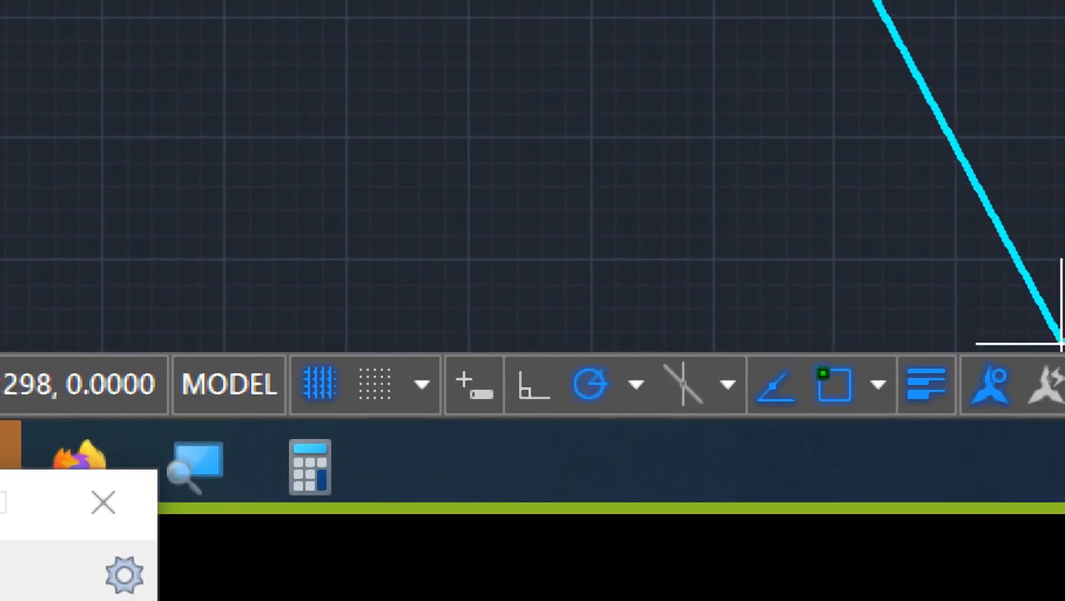
{"action": "key", "text": "Escape"}
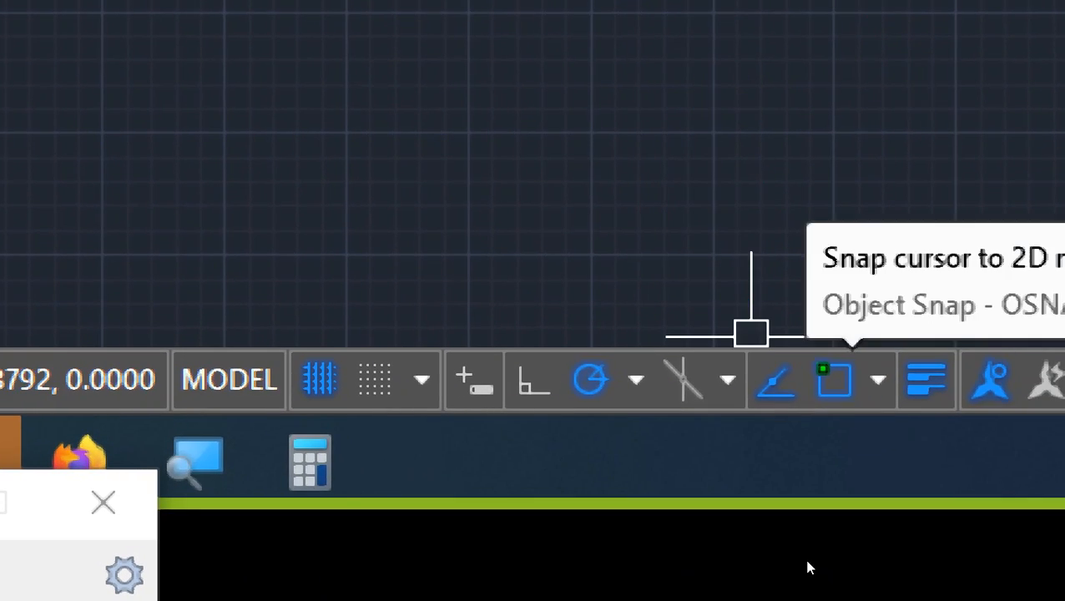
{"action": "key", "text": "F3"}
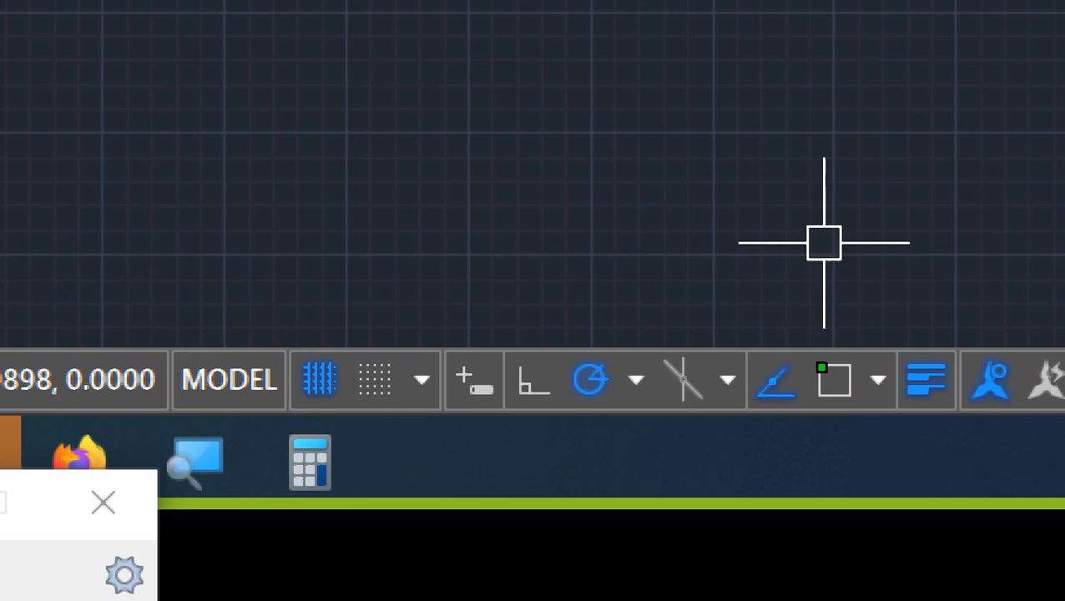
{"action": "left_click", "coordinate": [805, 558]}
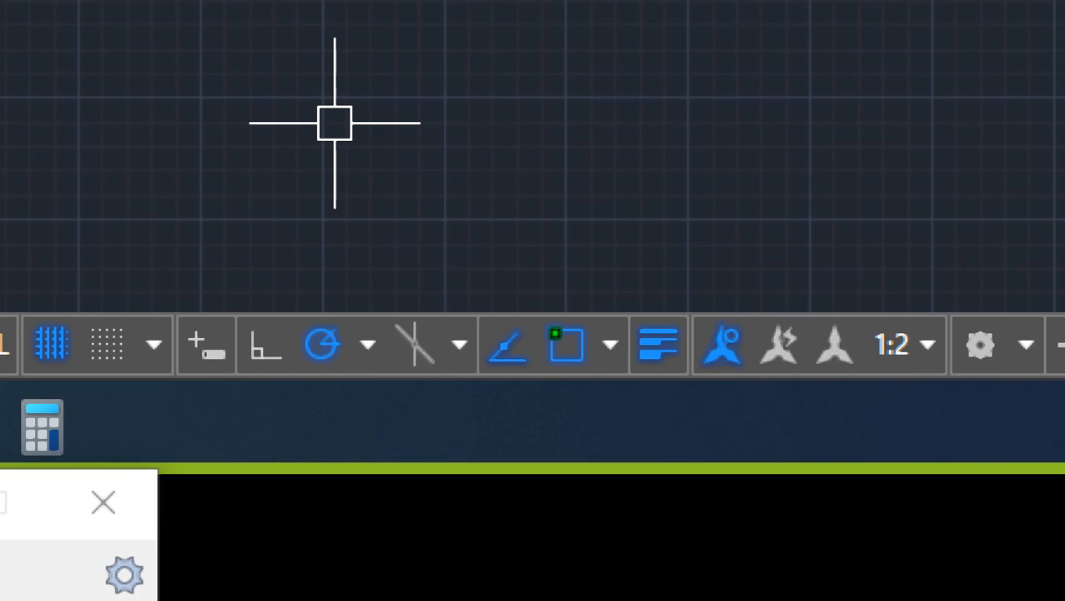
{"action": "key", "text": "F3"}
{"action": "key", "text": "F3"}
{"action": "key", "text": "F3"}
{"action": "key", "text": "F3"}
{"action": "key", "text": "F3"}
{"action": "key", "text": "F3"}
{"action": "key", "text": "F3"}
{"action": "key", "text": "F3"}
{"action": "key", "text": "F3"}
{"action": "key", "text": "F3"}
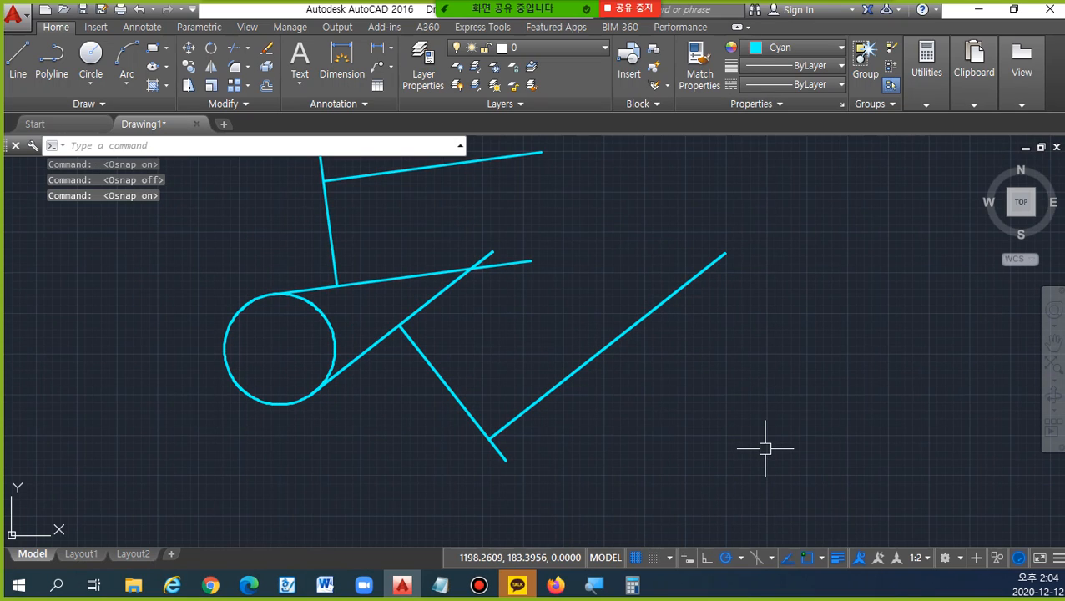
{"action": "key", "text": "F3"}
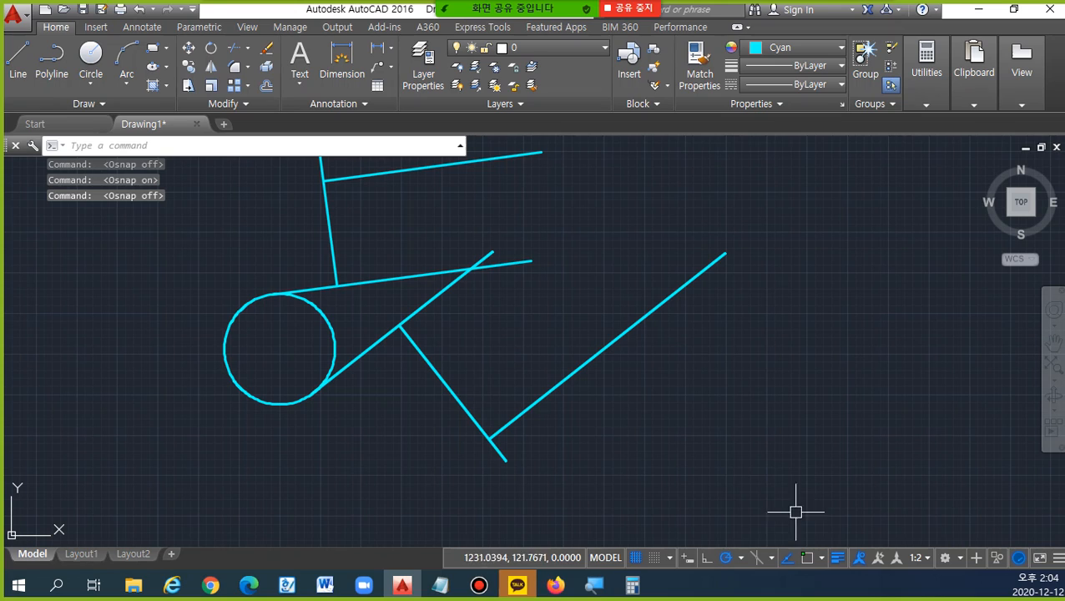
{"action": "left_click", "coordinate": [806, 558]}
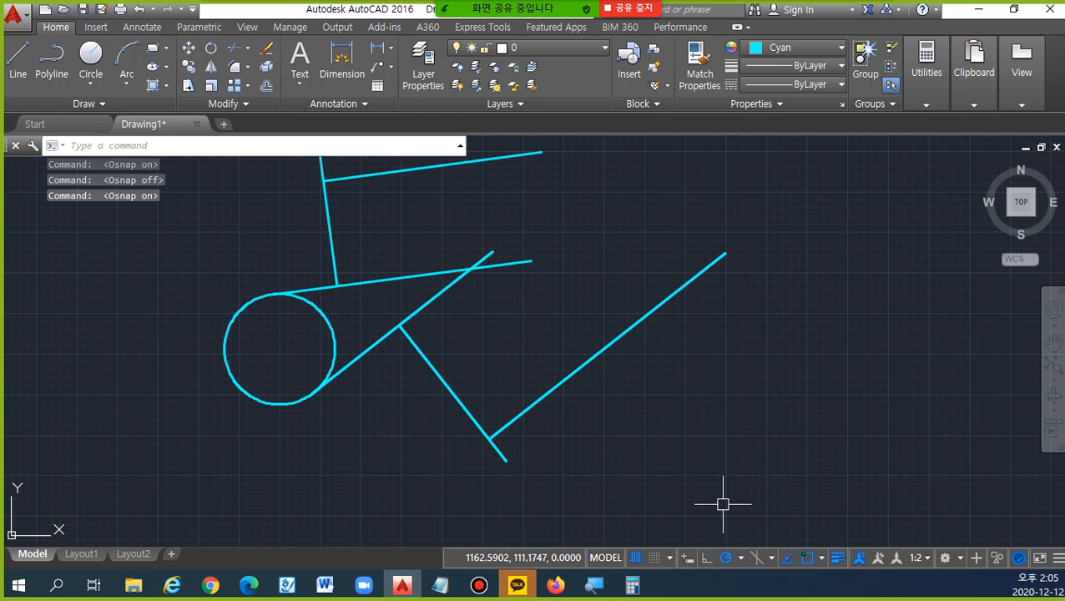
{"action": "scroll", "coordinate": [594, 443], "scroll_direction": "down", "scroll_amount": 3}
{"action": "scroll", "coordinate": [594, 483], "scroll_direction": "up", "scroll_amount": 2}
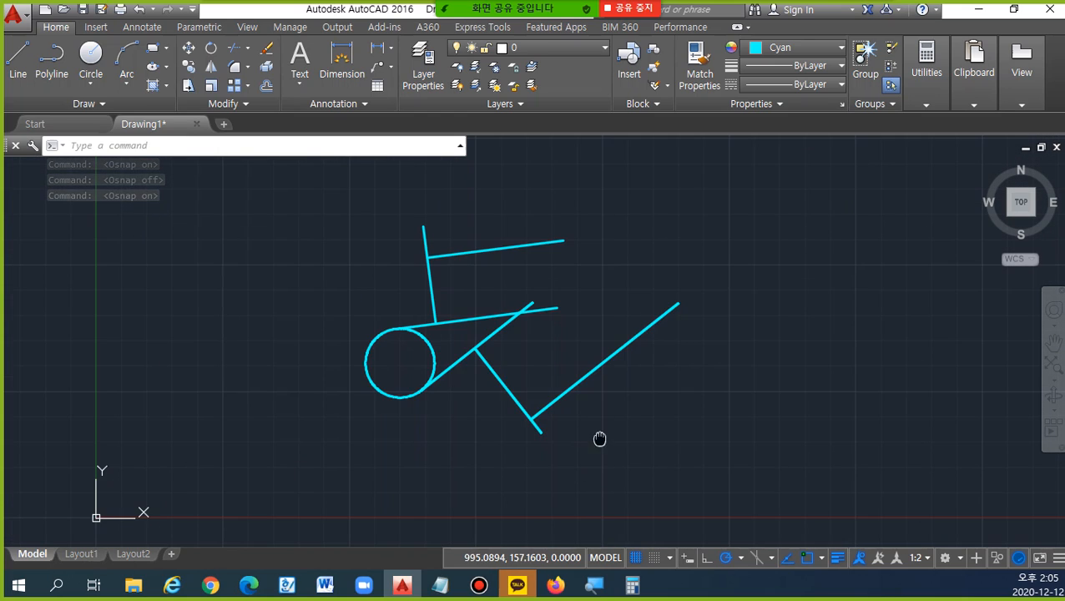
{"action": "middle_click_drag", "start_coordinate": [599, 439], "coordinate": [537, 345]}
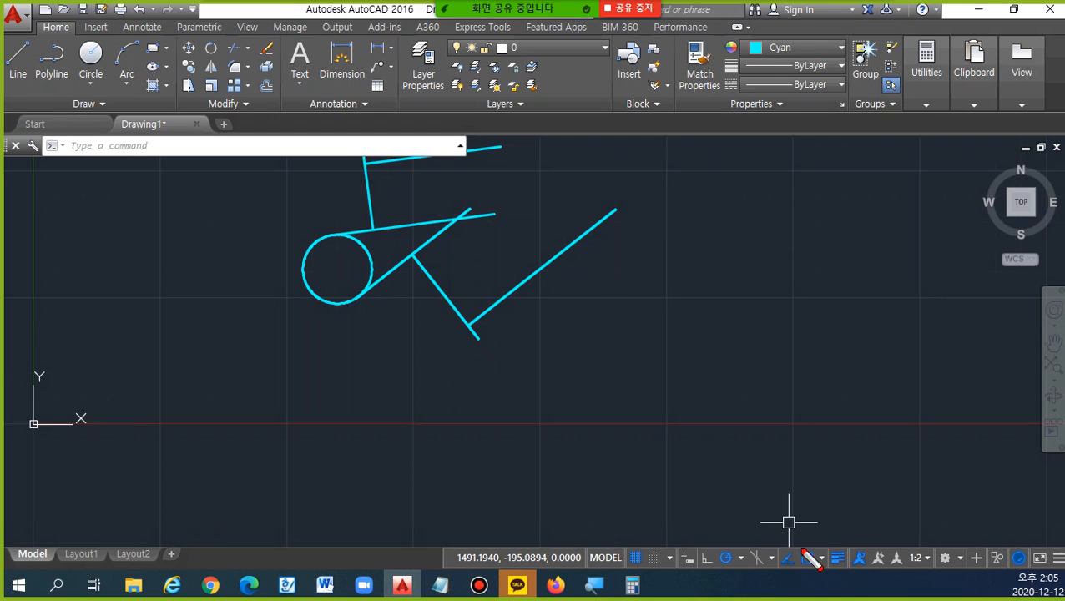
{"action": "mouse_move", "coordinate": [797, 573]}
{"action": "left_mouse_down"}
{"action": "mouse_move", "coordinate": [782, 569]}
{"action": "mouse_move", "coordinate": [810, 555]}
{"action": "mouse_move", "coordinate": [789, 574]}
{"action": "left_mouse_up"}
{"action": "mouse_move", "coordinate": [773, 227]}
{"action": "left_mouse_down"}
{"action": "mouse_move", "coordinate": [686, 318]}
{"action": "mouse_move", "coordinate": [810, 303]}
{"action": "left_mouse_up"}
{"action": "left_click_drag", "start_coordinate": [719, 259], "coordinate": [745, 293]}
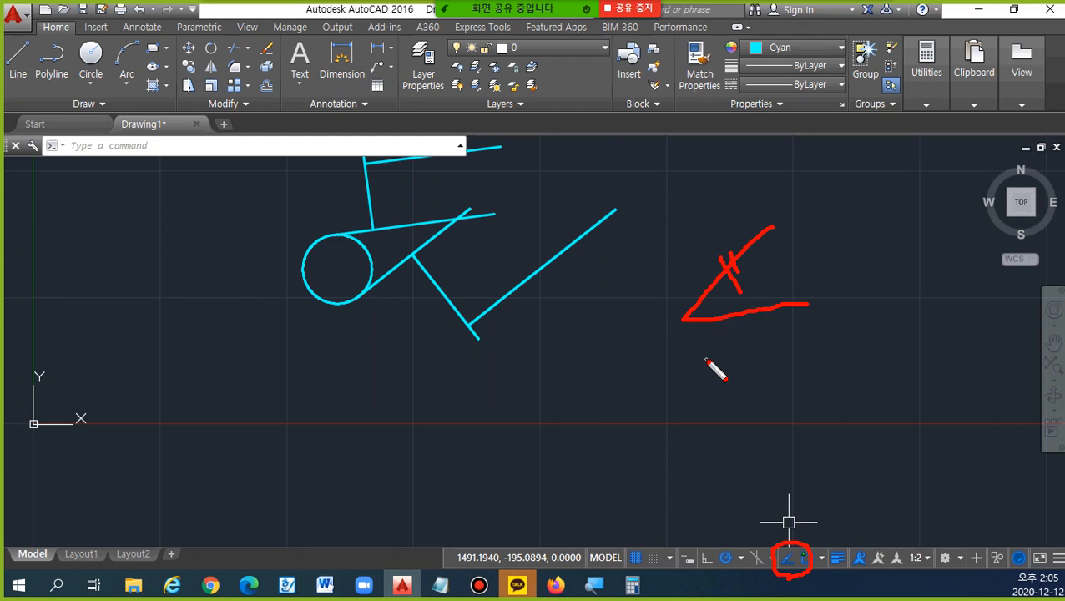
Erase the circle and all the tangent and perpendicular lines from the drawing.
{"action": "scroll", "coordinate": [630, 280], "scroll_direction": "down", "scroll_amount": 3}
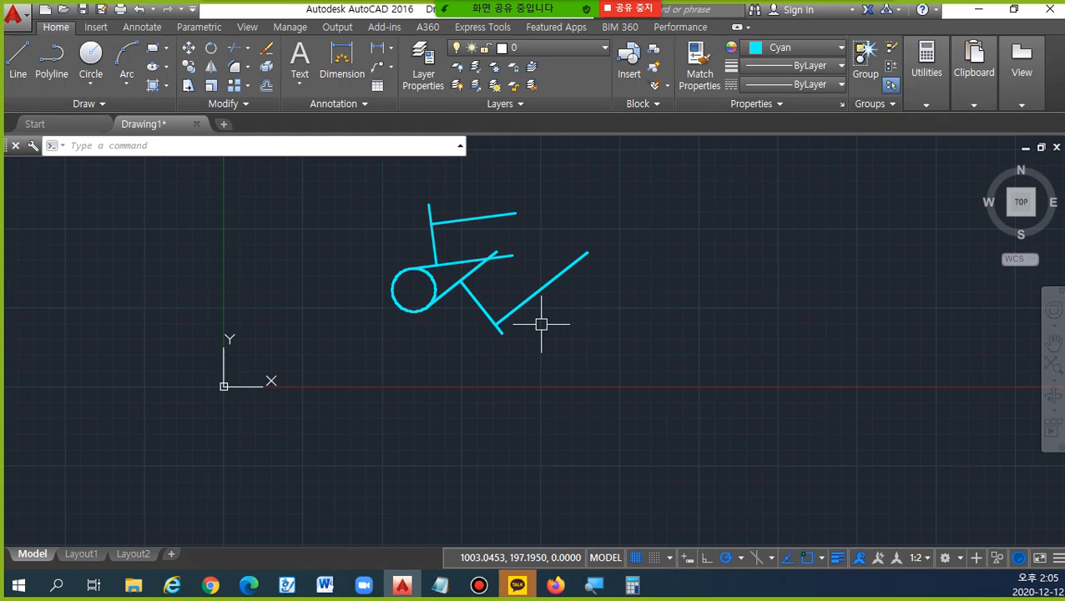
{"action": "left_click", "coordinate": [616, 411]}
{"action": "left_click", "coordinate": [436, 238]}
{"action": "type", "text": "e"}
{"action": "key", "text": "Return"}
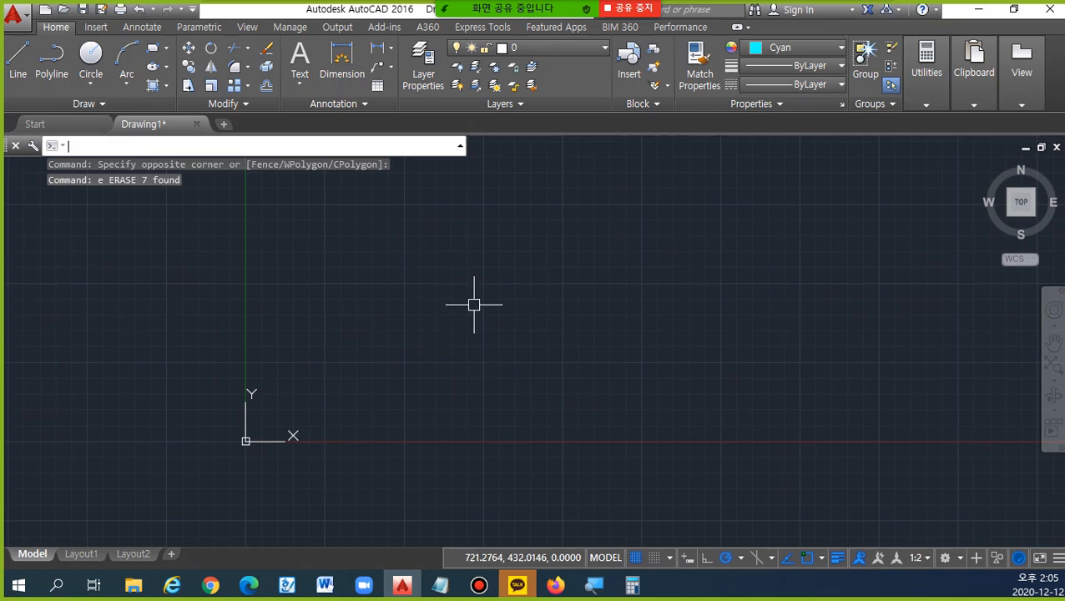
Draw an L-shape: a horizontal line running leftward, continued by a vertical line going up from its left end.
{"action": "type", "text": "l"}
{"action": "key", "text": "Return"}
{"action": "left_click", "coordinate": [633, 381]}
{"action": "left_click", "coordinate": [457, 381]}
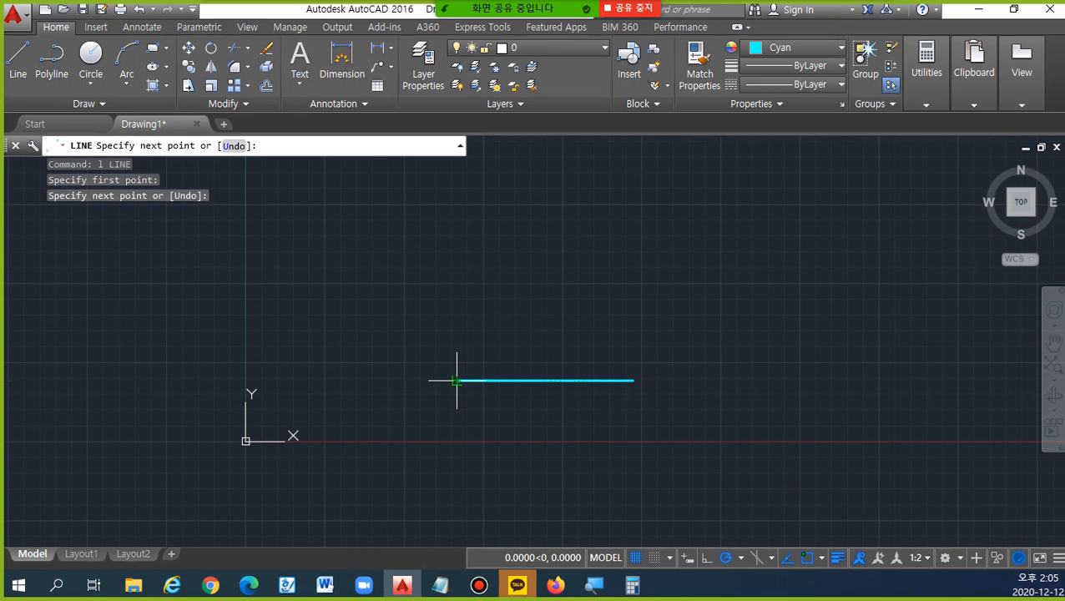
{"action": "left_click", "coordinate": [457, 250]}
{"action": "key", "text": "Return"}
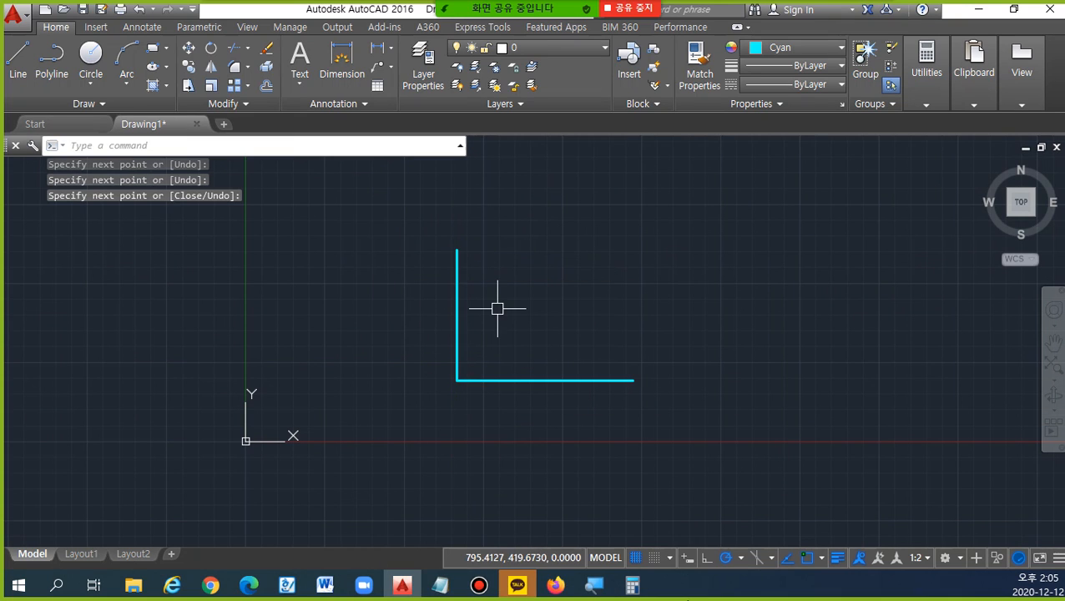
Start a line and set the running object snaps to Endpoint only, enabling Endpoint and disabling Perpendicular.
{"action": "mouse_move", "coordinate": [633, 375]}
{"action": "left_mouse_down"}
{"action": "mouse_move", "coordinate": [642, 283]}
{"action": "mouse_move", "coordinate": [618, 239]}
{"action": "mouse_move", "coordinate": [479, 236]}
{"action": "mouse_move", "coordinate": [499, 257]}
{"action": "left_mouse_up"}
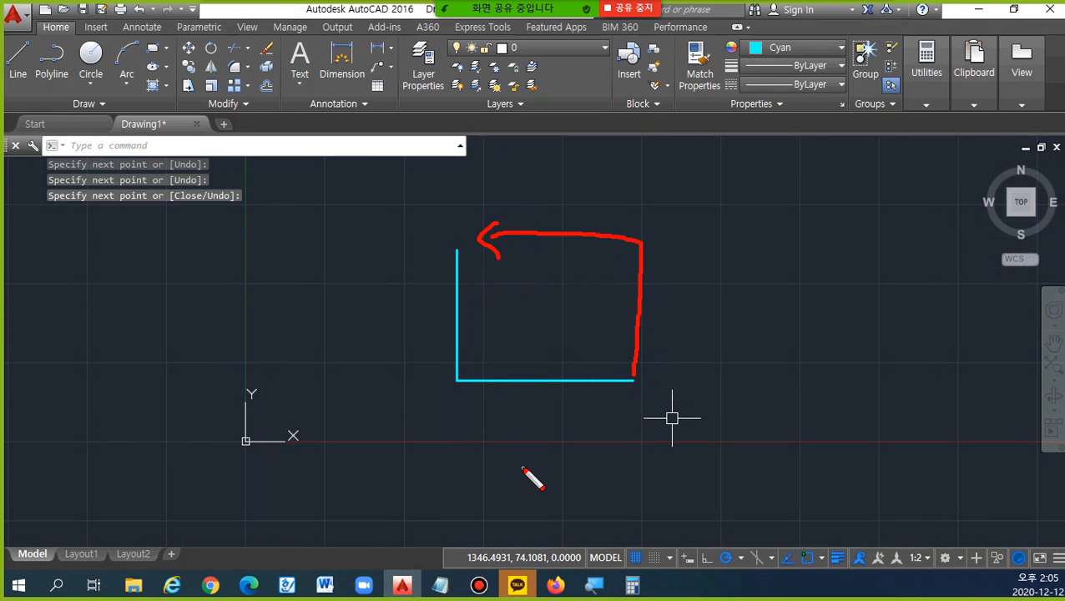
{"action": "key", "text": "Escape"}
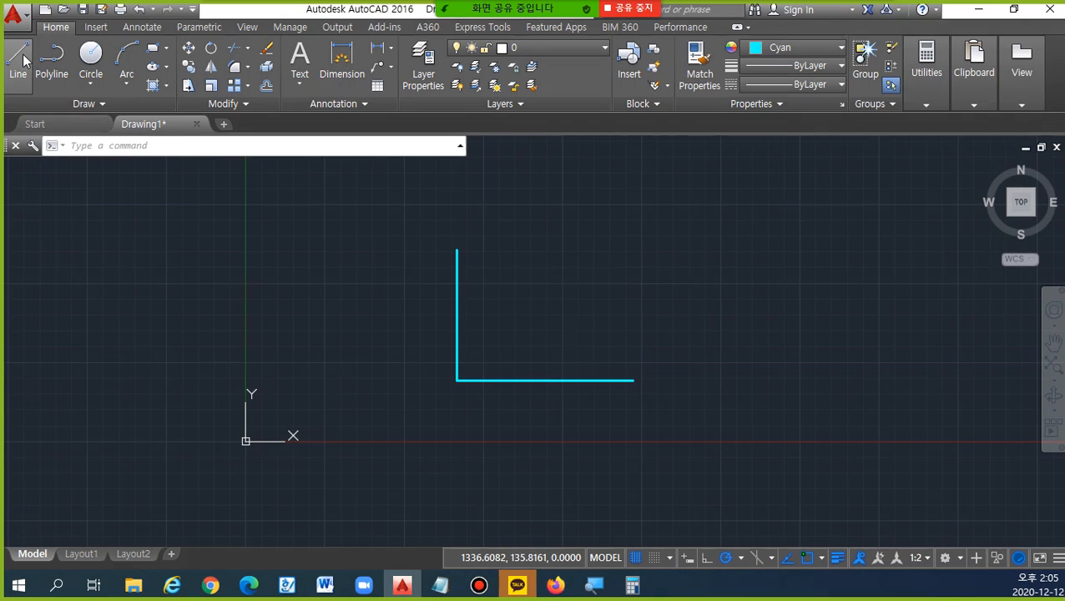
{"action": "left_click", "coordinate": [17, 57]}
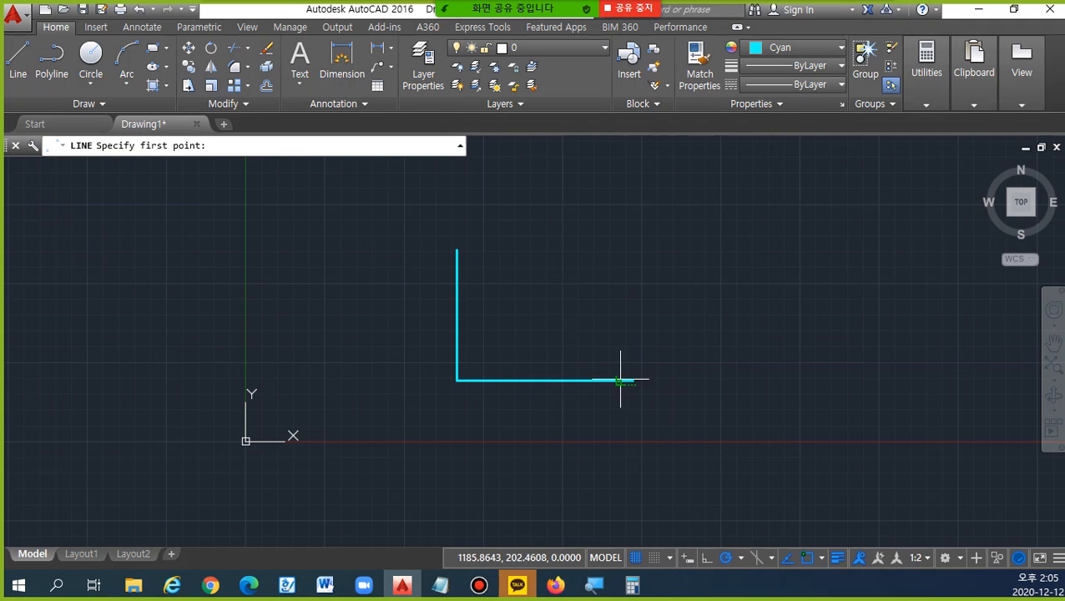
{"action": "left_click", "coordinate": [821, 558]}
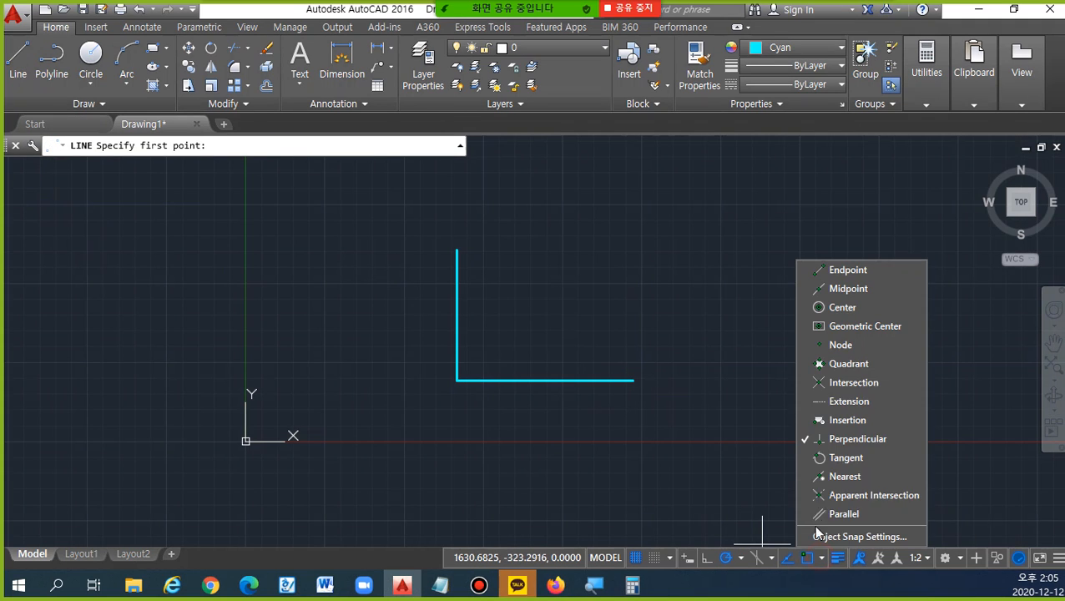
{"action": "left_click", "coordinate": [852, 271]}
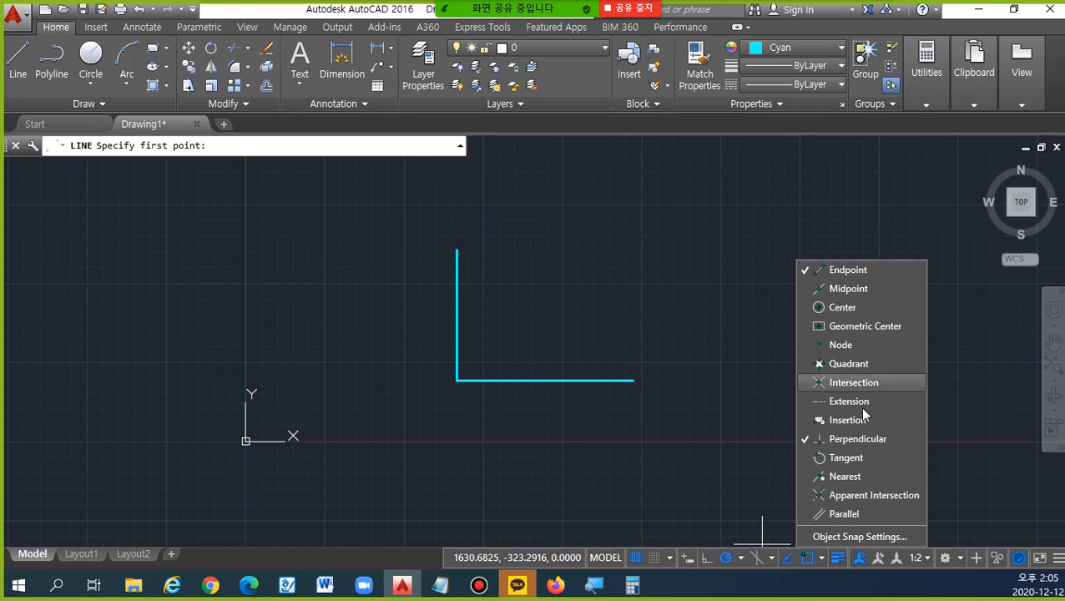
{"action": "left_click", "coordinate": [869, 439]}
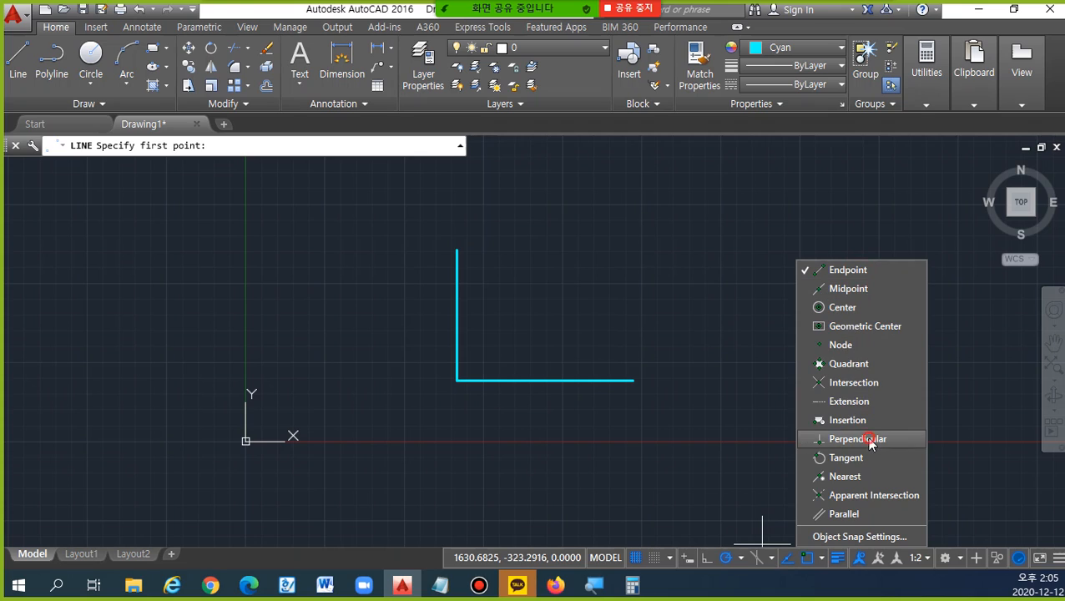
Complete the rectangle from the horizontal line's right end, aligning the new corner with the vertical line's upper endpoint and ending there.
{"action": "left_click", "coordinate": [642, 381]}
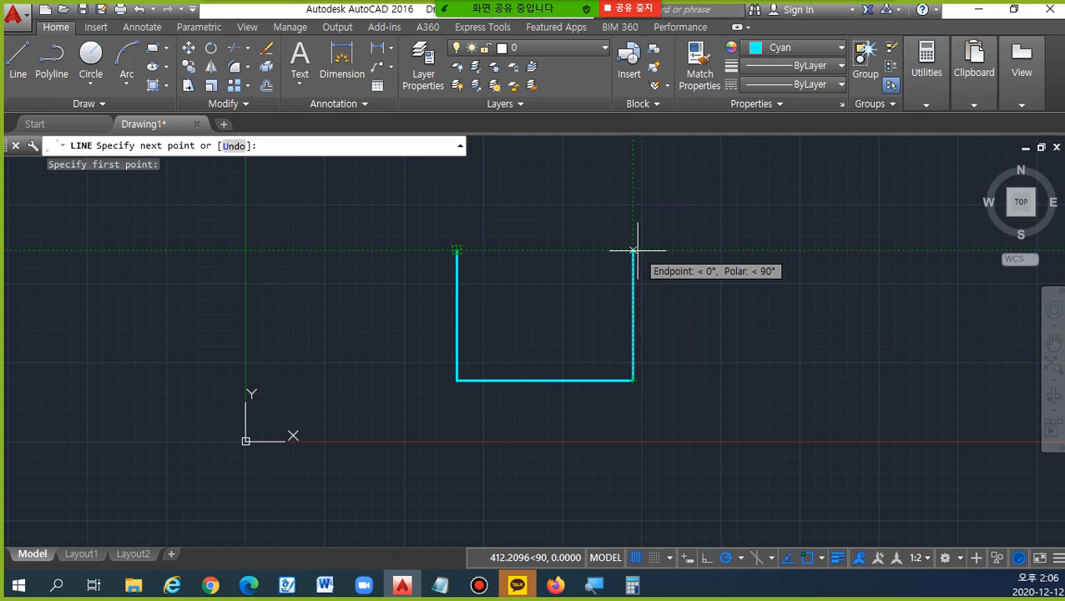
{"action": "left_click", "coordinate": [633, 250]}
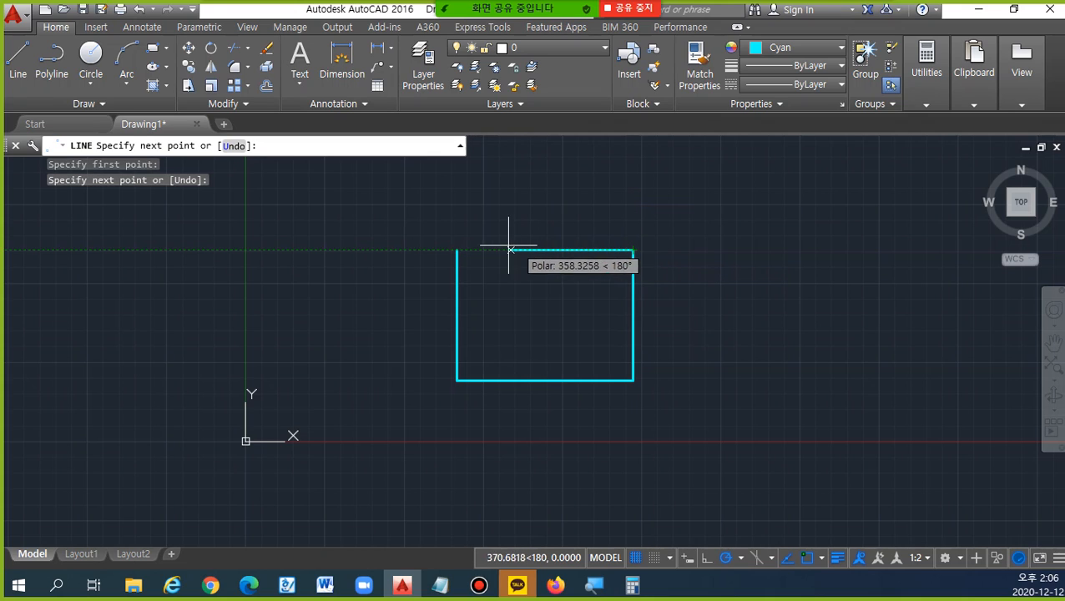
{"action": "left_click", "coordinate": [457, 250]}
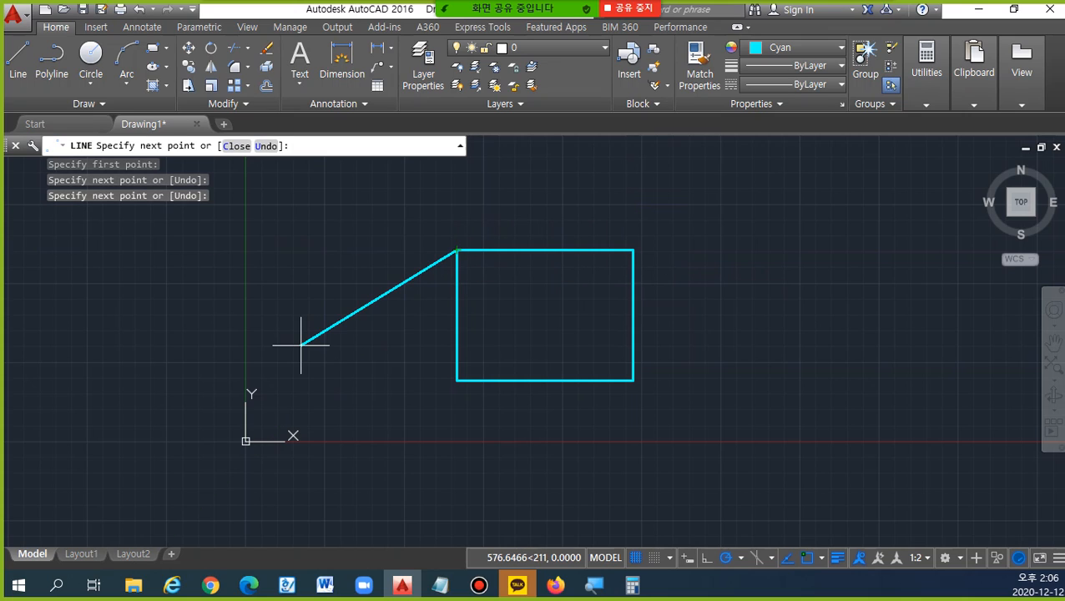
{"action": "key", "text": "Return"}
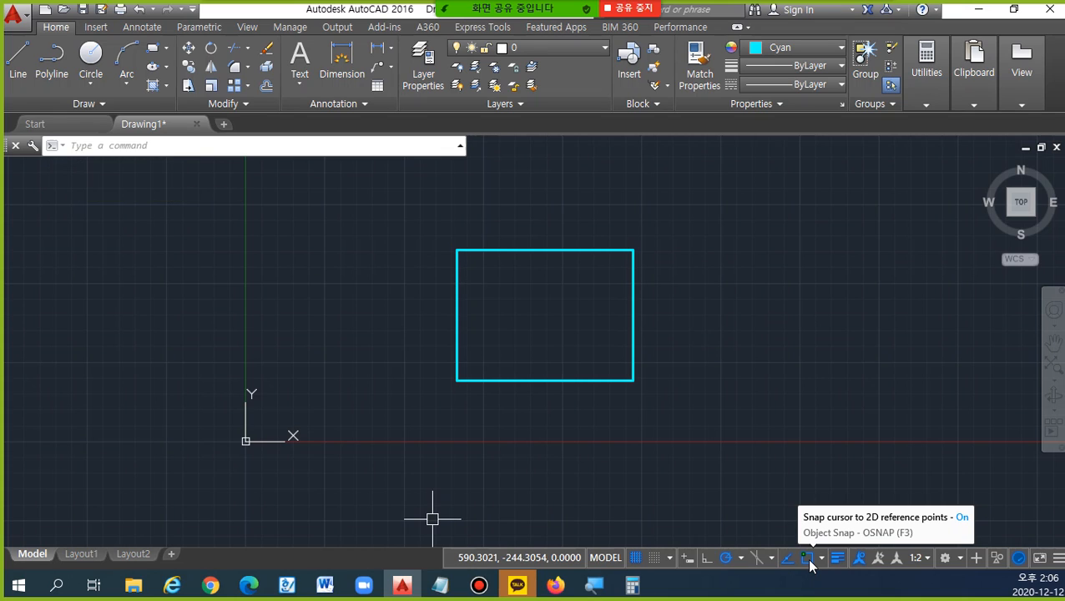
Select all four sides of the rectangle and erase them.
{"action": "left_click", "coordinate": [686, 417]}
{"action": "left_click", "coordinate": [469, 249]}
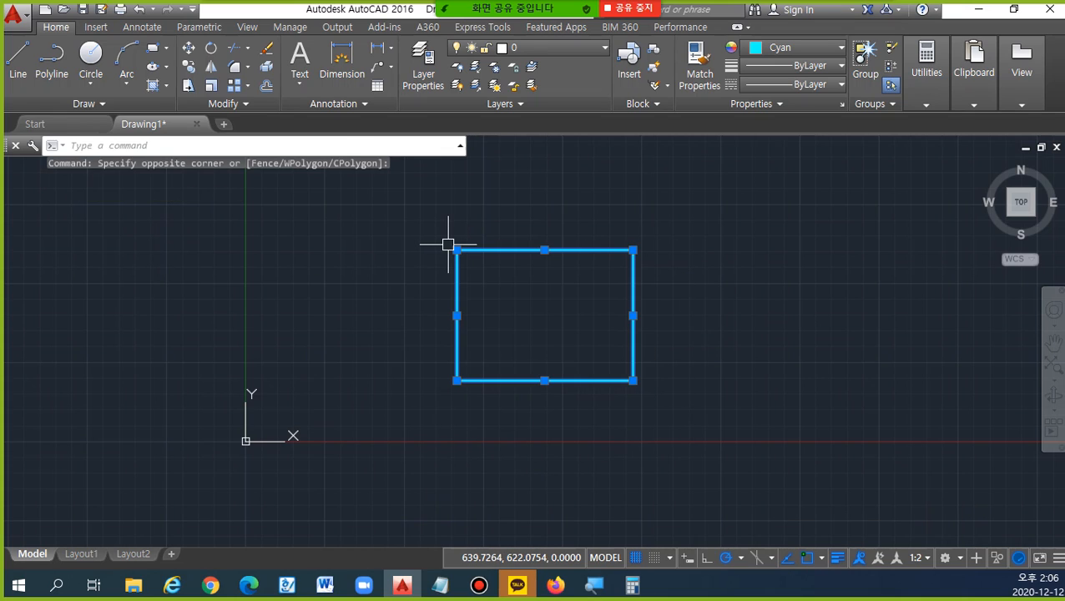
{"action": "key", "text": "Delete"}
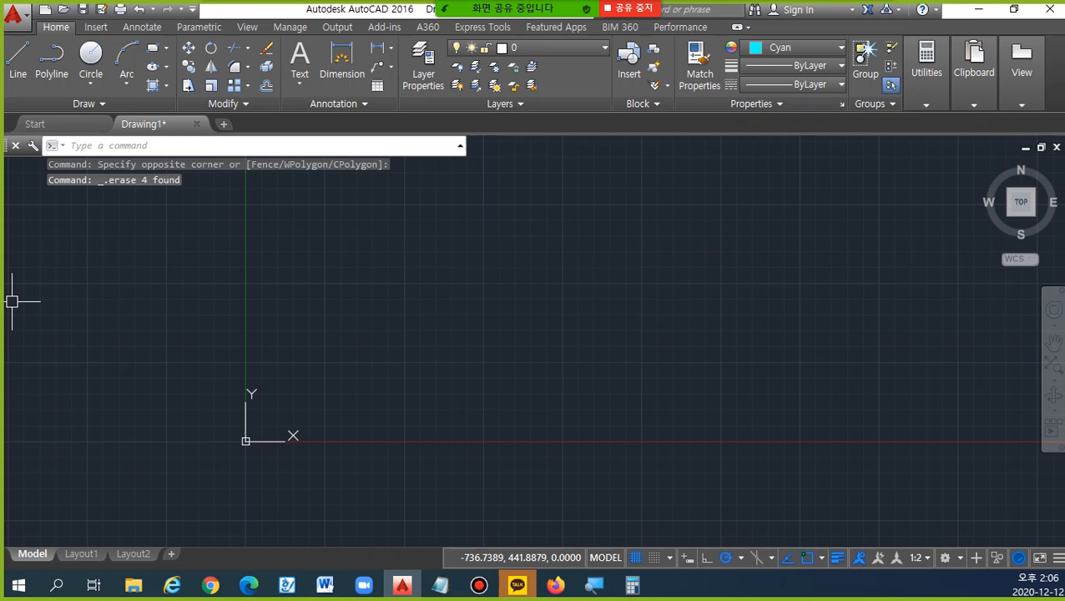
Switch to the Notepad notes and insert a blank line between "2-영구설정사용법" and the Offset entry.
{"action": "key", "text": "alt+Tab"}
{"action": "scroll", "coordinate": [357, 455], "scroll_direction": "down", "scroll_amount": 3}
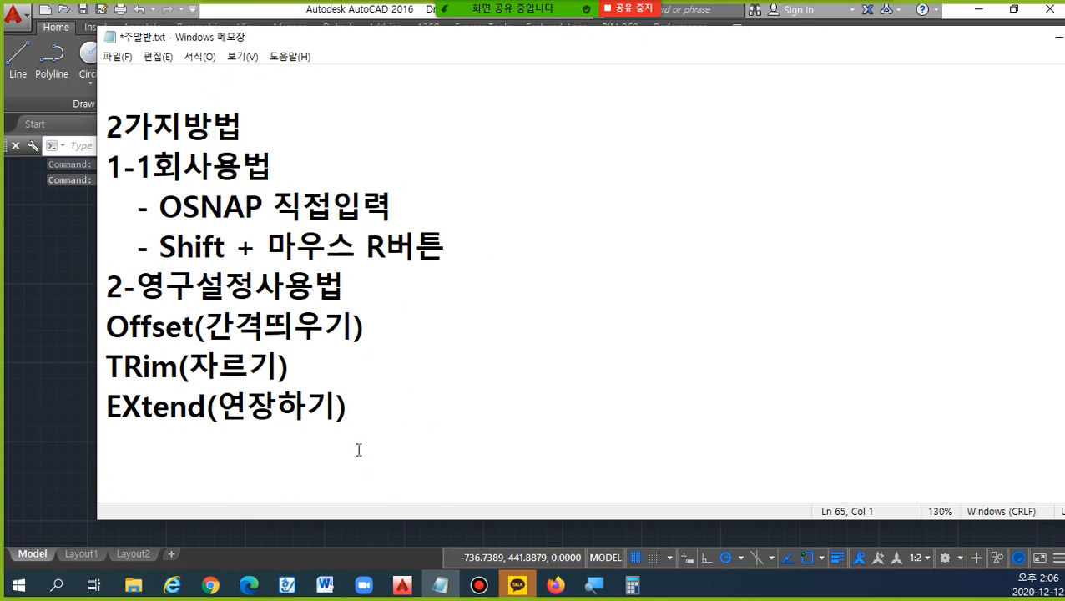
{"action": "left_click", "coordinate": [350, 292]}
{"action": "key", "text": "Return"}
{"action": "scroll", "coordinate": [387, 326], "scroll_direction": "down", "scroll_amount": 1}
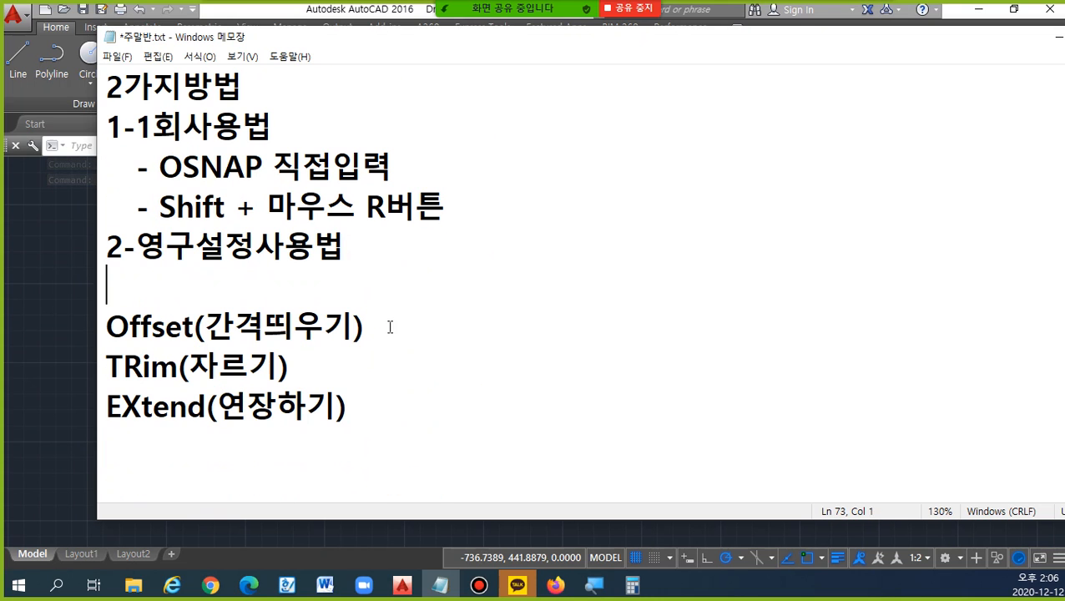
Highlight the Offset, TRim and EXtend entries together and the Offset entry alone, and return to the AutoCAD drawing.
{"action": "left_click_drag", "start_coordinate": [376, 414], "coordinate": [96, 339]}
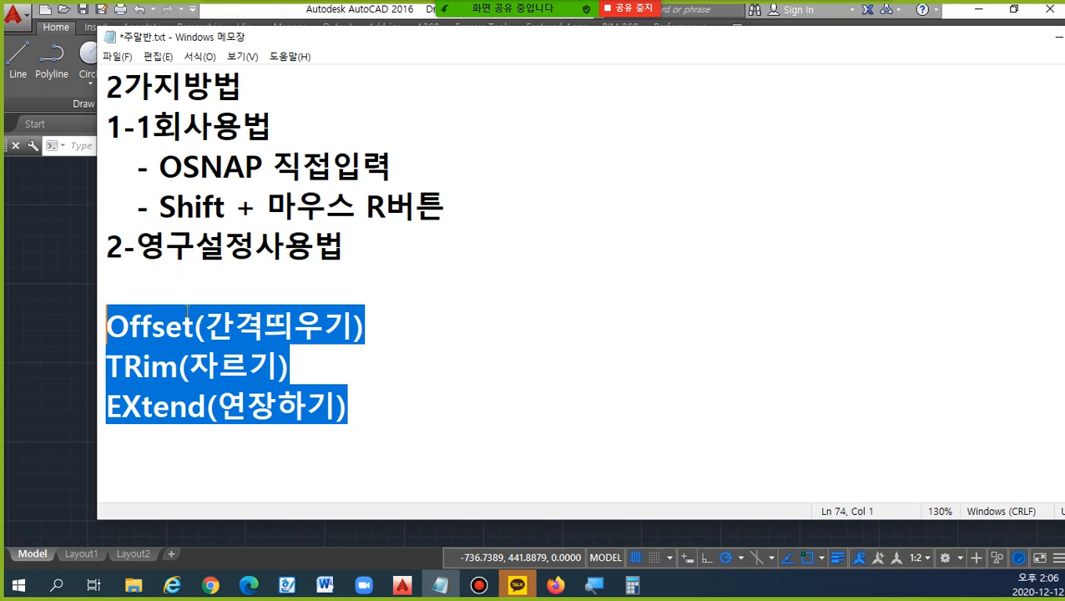
{"action": "left_click_drag", "start_coordinate": [103, 325], "coordinate": [380, 321]}
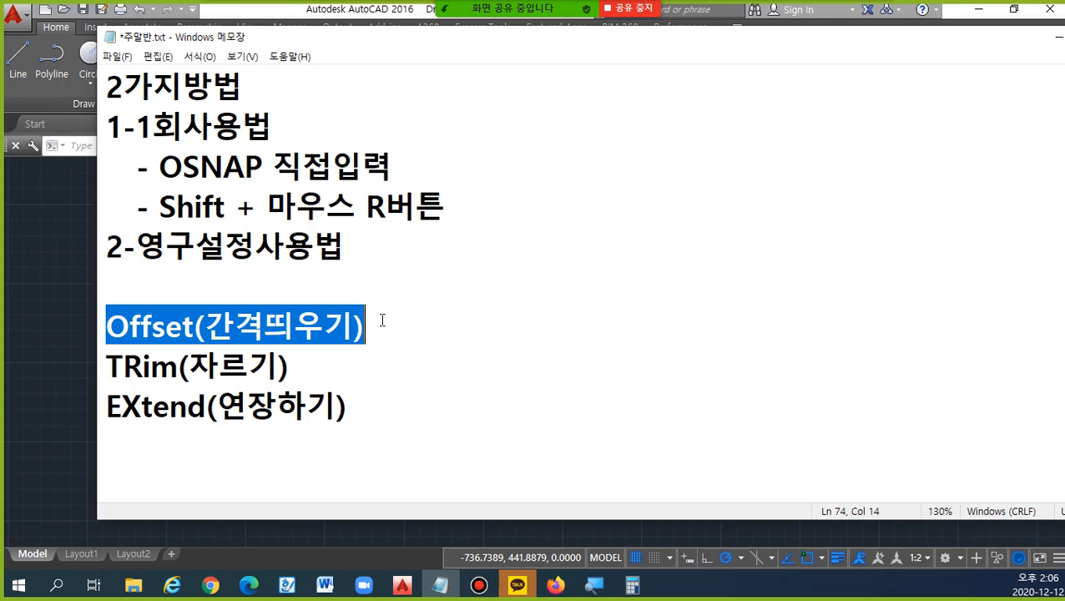
{"action": "left_click", "coordinate": [23, 245]}
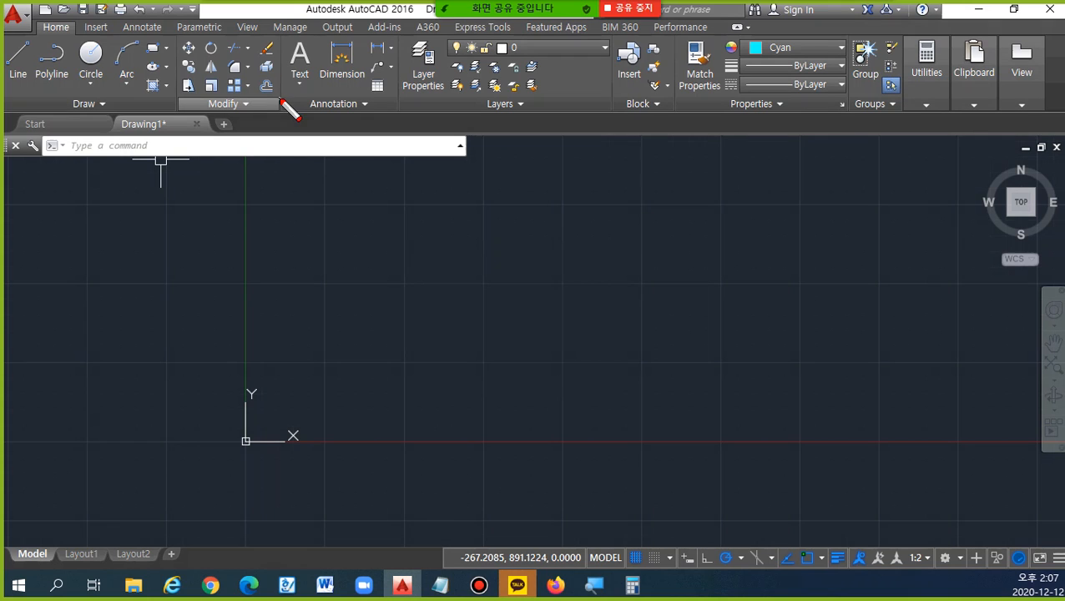
{"action": "mouse_move", "coordinate": [274, 102]}
{"action": "left_mouse_down"}
{"action": "mouse_move", "coordinate": [258, 107]}
{"action": "mouse_move", "coordinate": [253, 82]}
{"action": "mouse_move", "coordinate": [289, 83]}
{"action": "mouse_move", "coordinate": [270, 109]}
{"action": "left_mouse_up"}
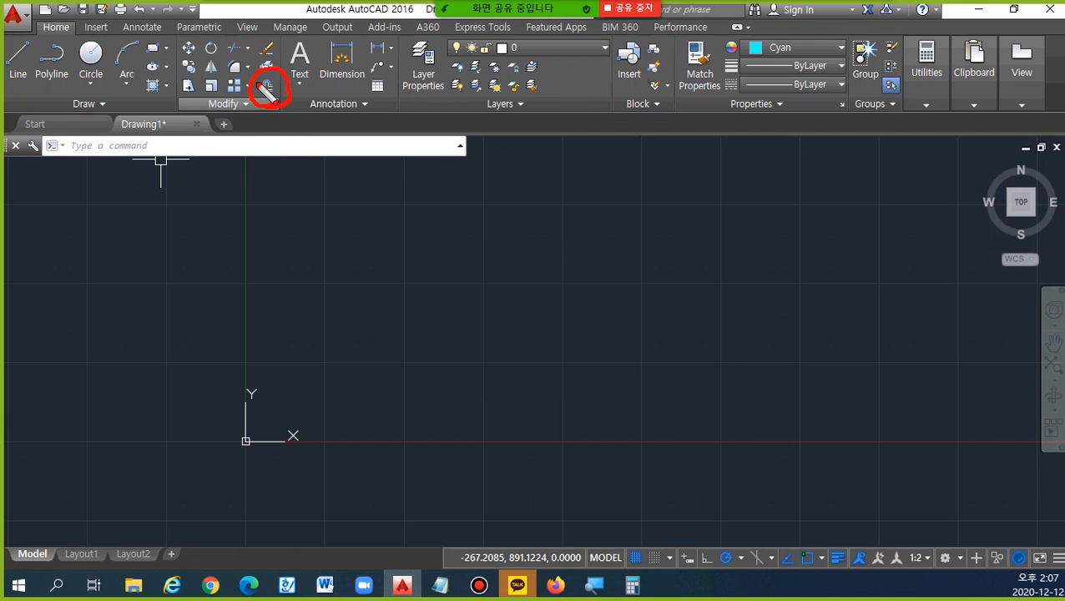
Draw a steep slanted line descending from the upper left to a free point below the X axis.
{"action": "key", "text": "Escape"}
{"action": "type", "text": "l"}
{"action": "key", "text": "Return"}
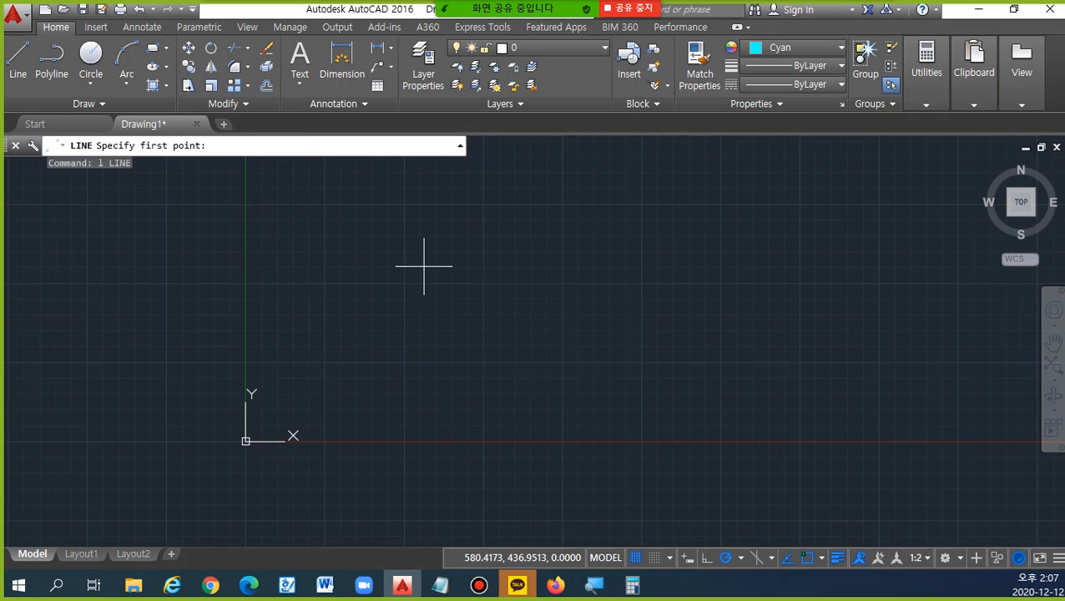
{"action": "left_click", "coordinate": [335, 270]}
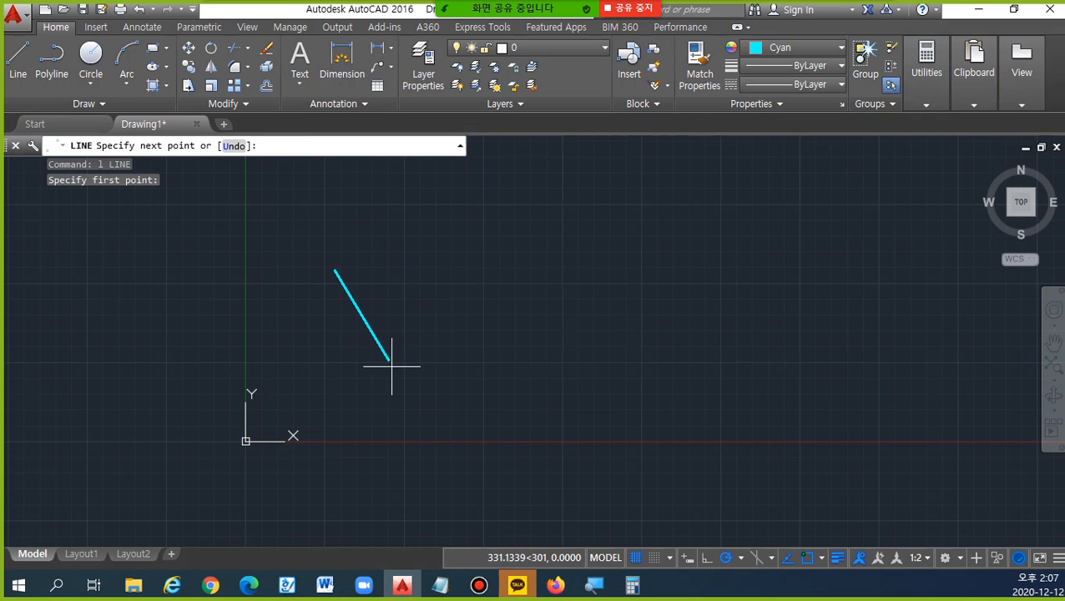
{"action": "left_click", "coordinate": [413, 474]}
{"action": "key", "text": "Return"}
{"action": "scroll", "coordinate": [351, 377], "scroll_direction": "up", "scroll_amount": 2}
{"action": "middle_click_drag", "start_coordinate": [356, 374], "coordinate": [393, 362]}
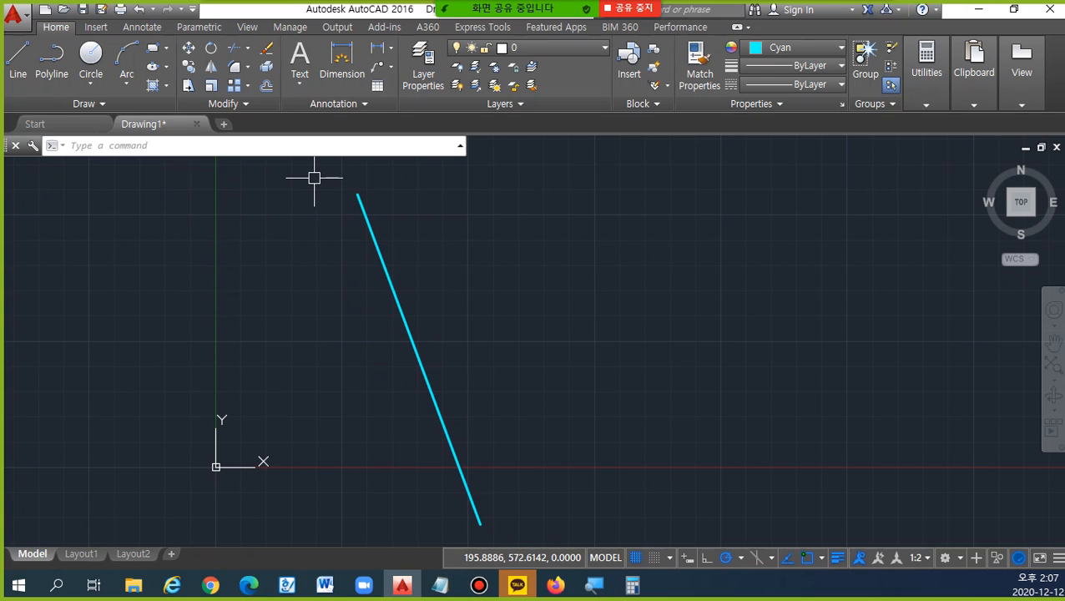
Offset the slanted line by a distance of 20 to its right side.
{"action": "type", "text": "o"}
{"action": "key", "text": "Return"}
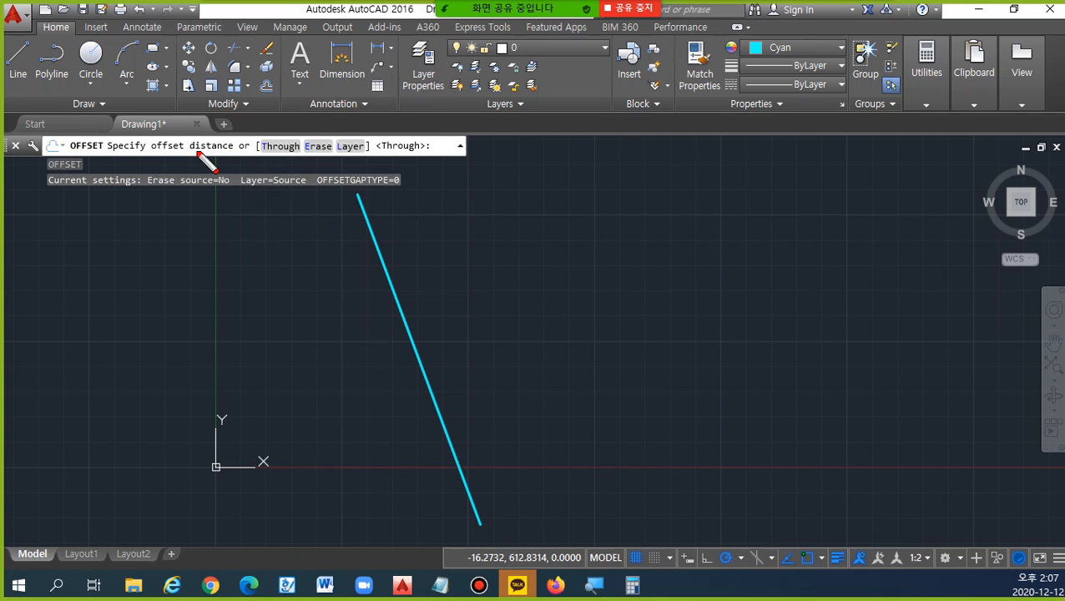
{"action": "mouse_move", "coordinate": [171, 167]}
{"action": "left_mouse_down"}
{"action": "mouse_move", "coordinate": [142, 138]}
{"action": "mouse_move", "coordinate": [236, 151]}
{"action": "mouse_move", "coordinate": [177, 164]}
{"action": "left_mouse_up"}
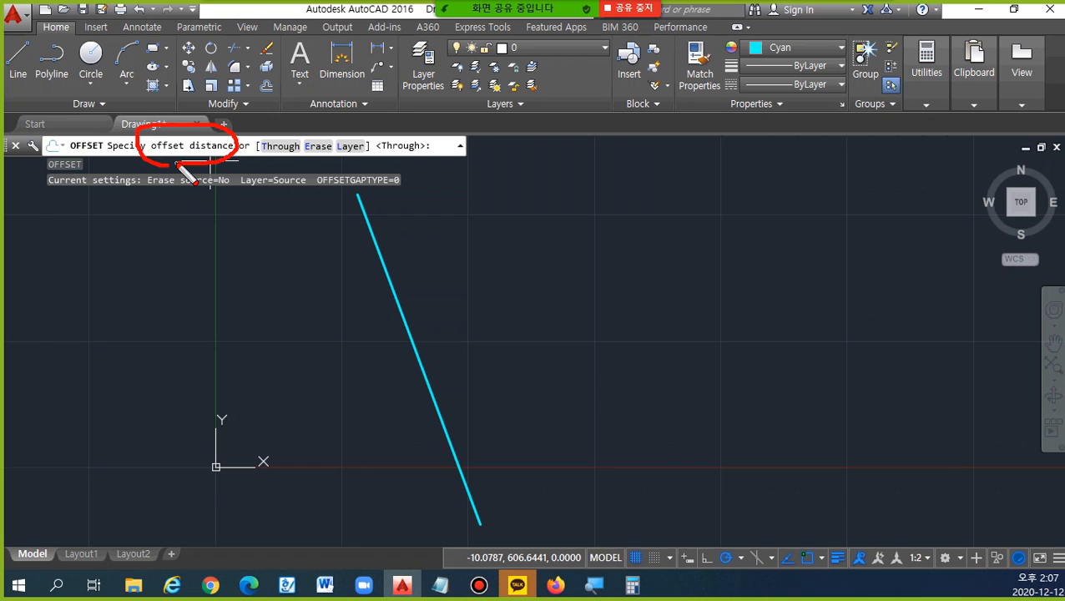
{"action": "type", "text": "20"}
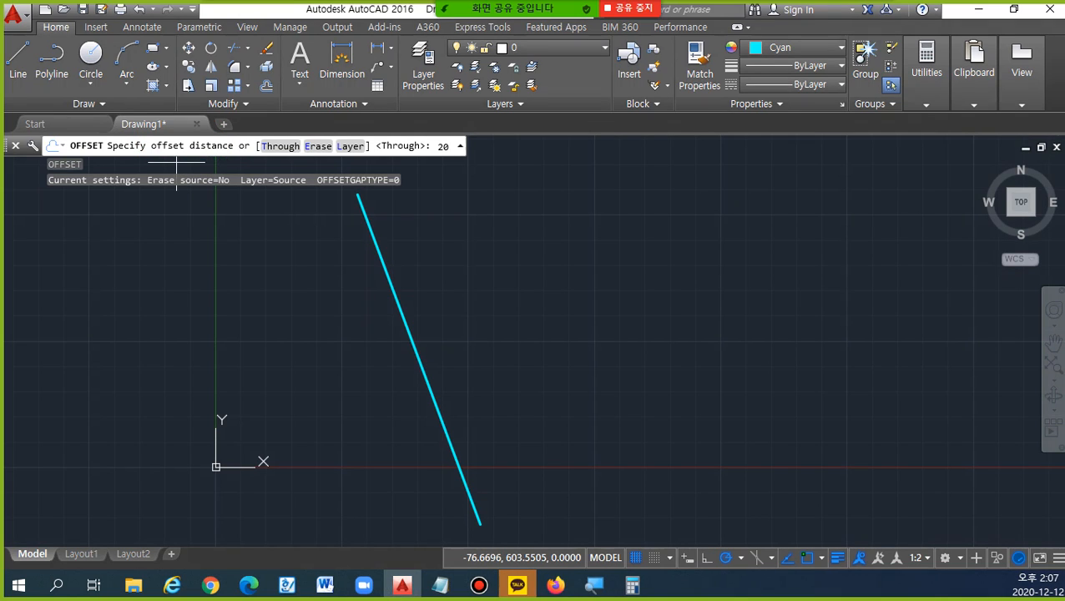
{"action": "key", "text": "Return"}
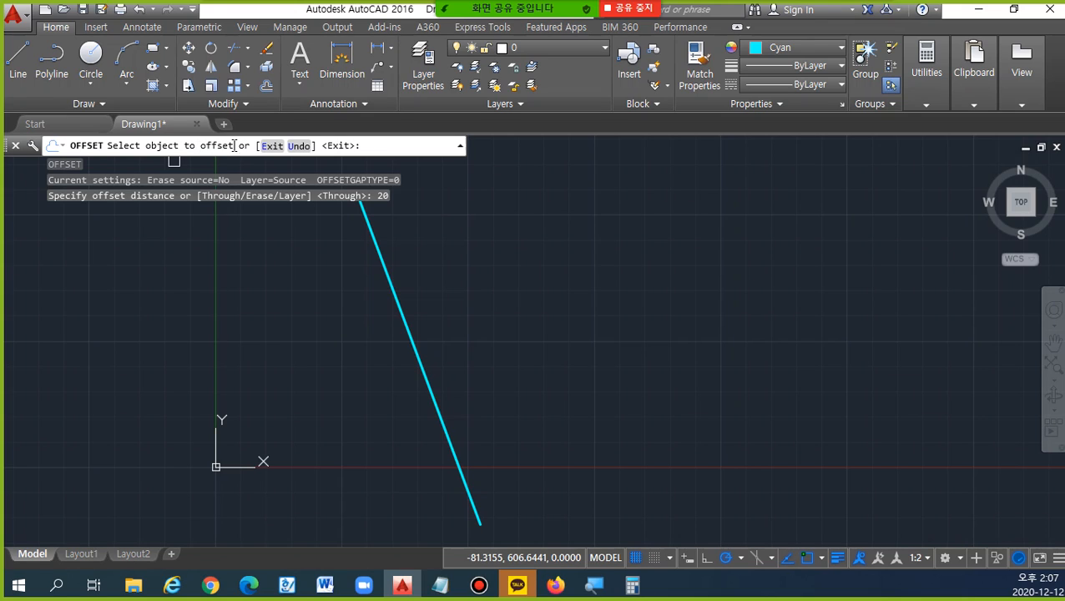
{"action": "left_click", "coordinate": [401, 318]}
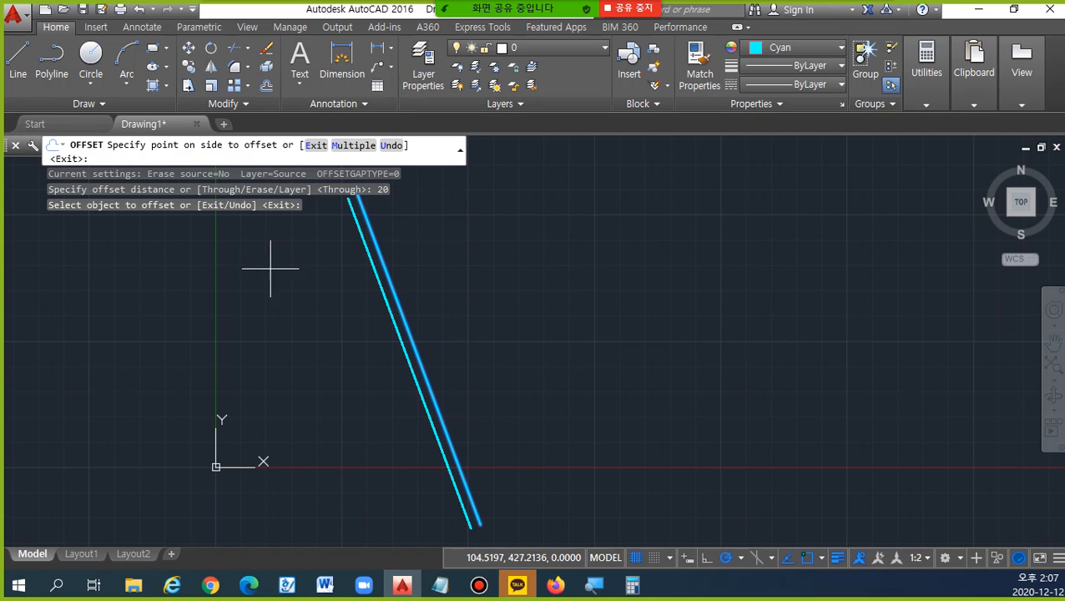
{"action": "scroll", "coordinate": [337, 290], "scroll_direction": "up", "scroll_amount": 3}
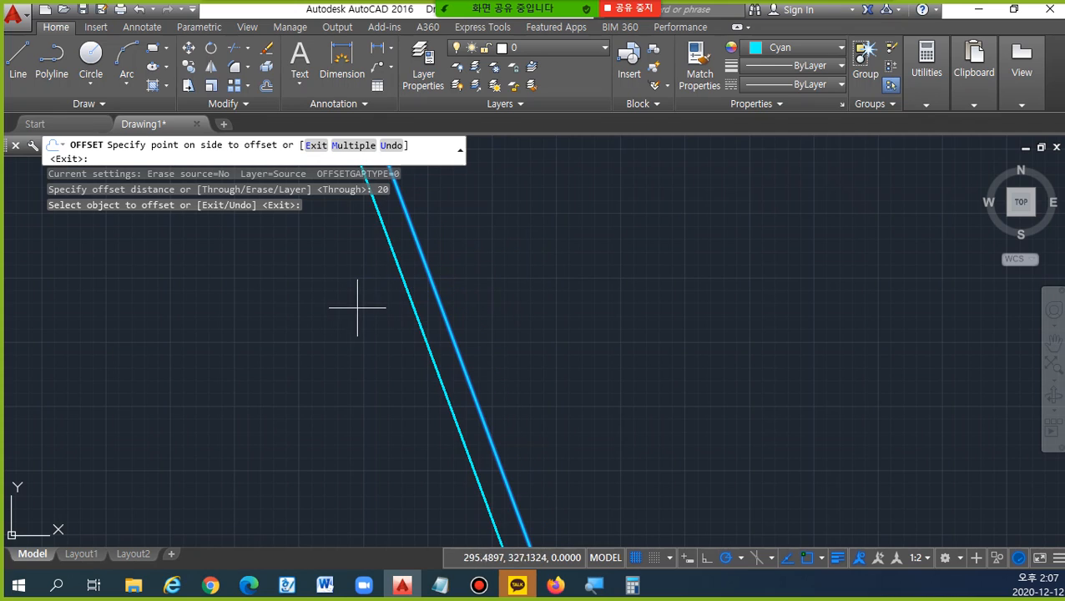
{"action": "left_click", "coordinate": [514, 278]}
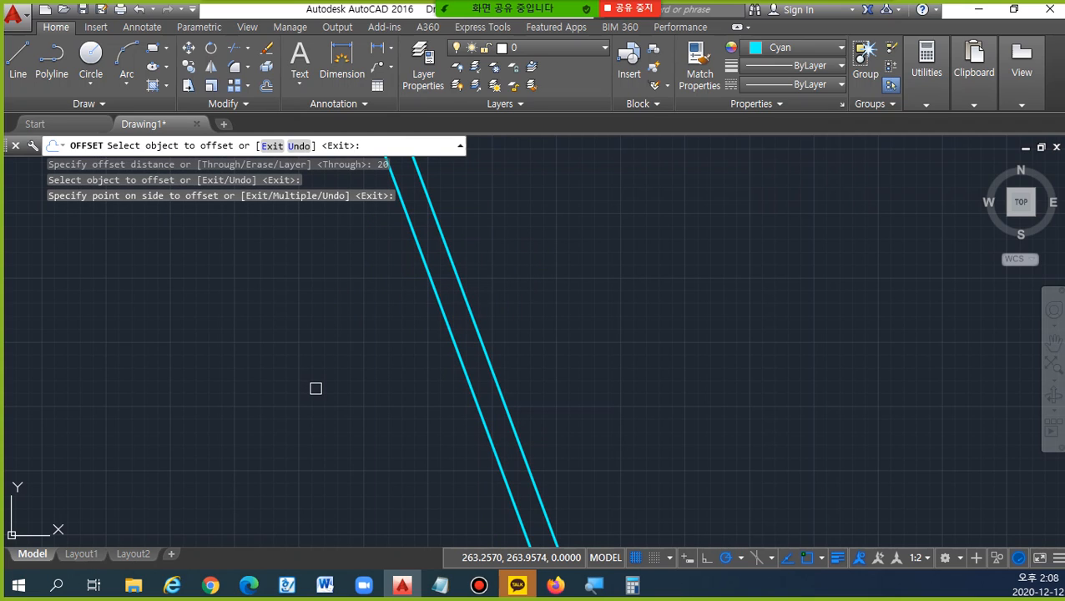
Add three more parallel lines at the 20 offset, two beyond the rightmost line and one left of the original, and end Offset.
{"action": "middle_click_drag", "start_coordinate": [499, 283], "coordinate": [416, 345]}
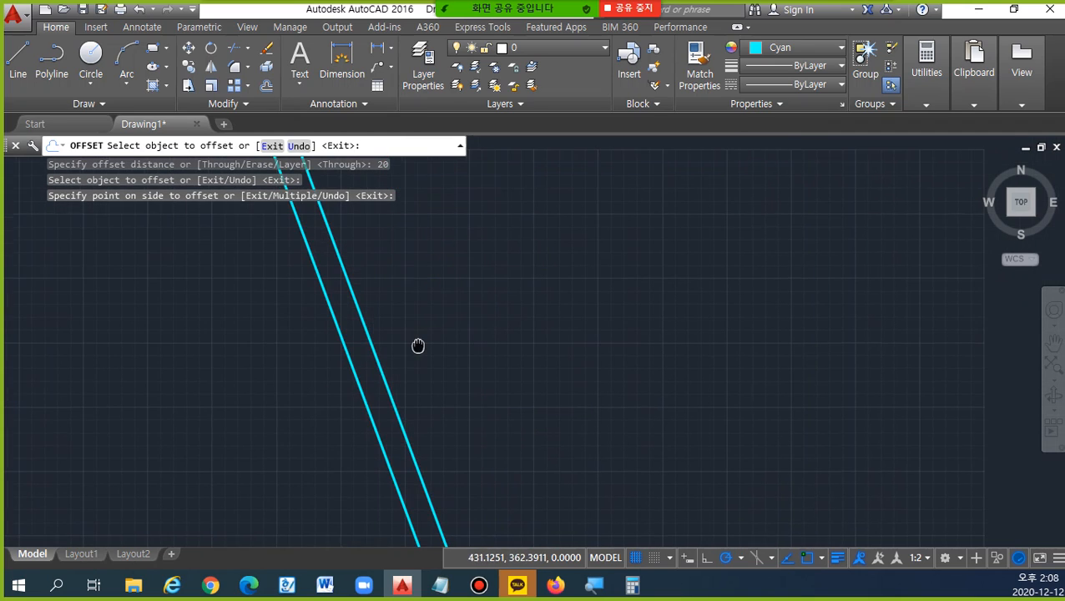
{"action": "left_click", "coordinate": [378, 382]}
{"action": "left_click", "coordinate": [478, 342]}
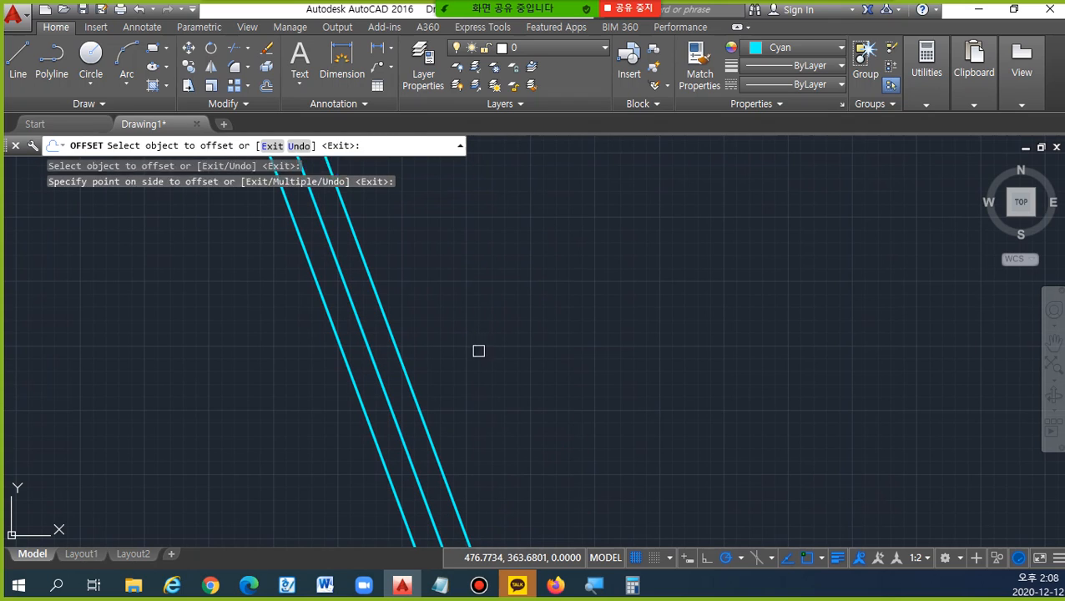
{"action": "left_click", "coordinate": [352, 382]}
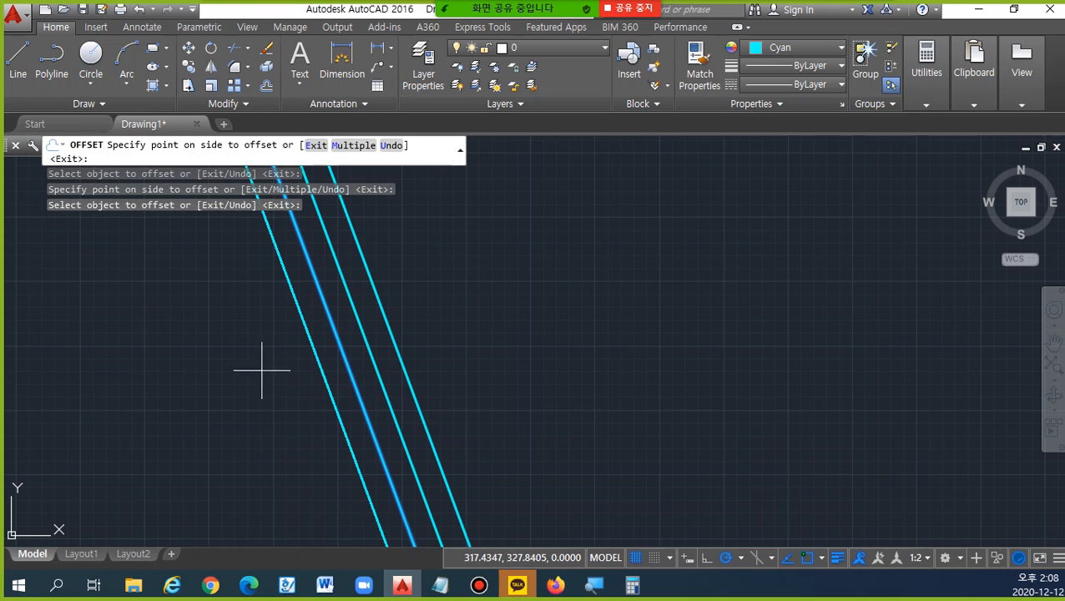
{"action": "left_click", "coordinate": [166, 375]}
{"action": "left_click", "coordinate": [407, 377]}
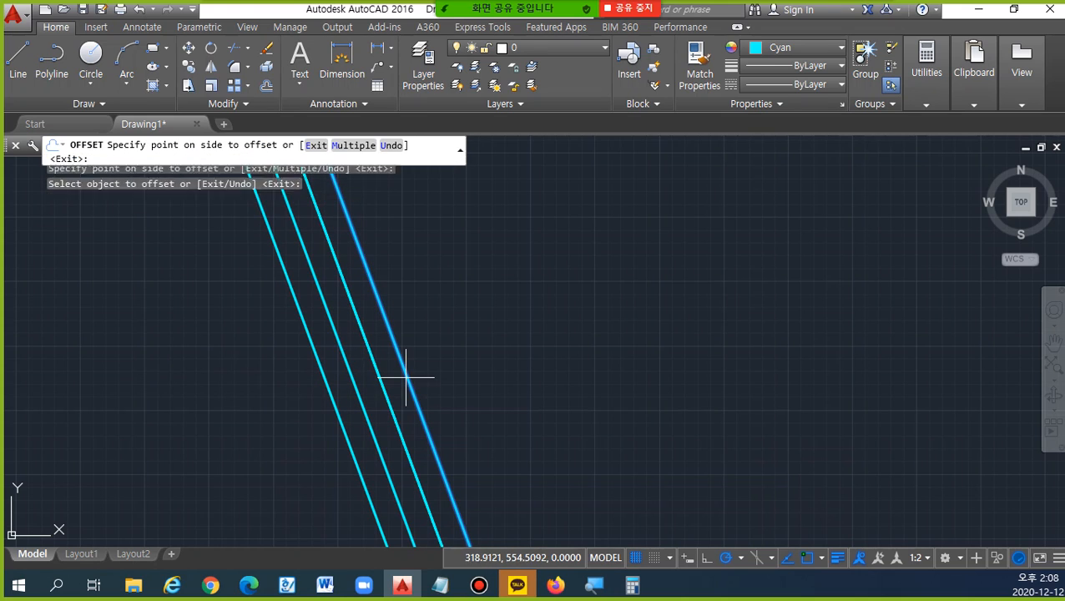
{"action": "left_click", "coordinate": [472, 364]}
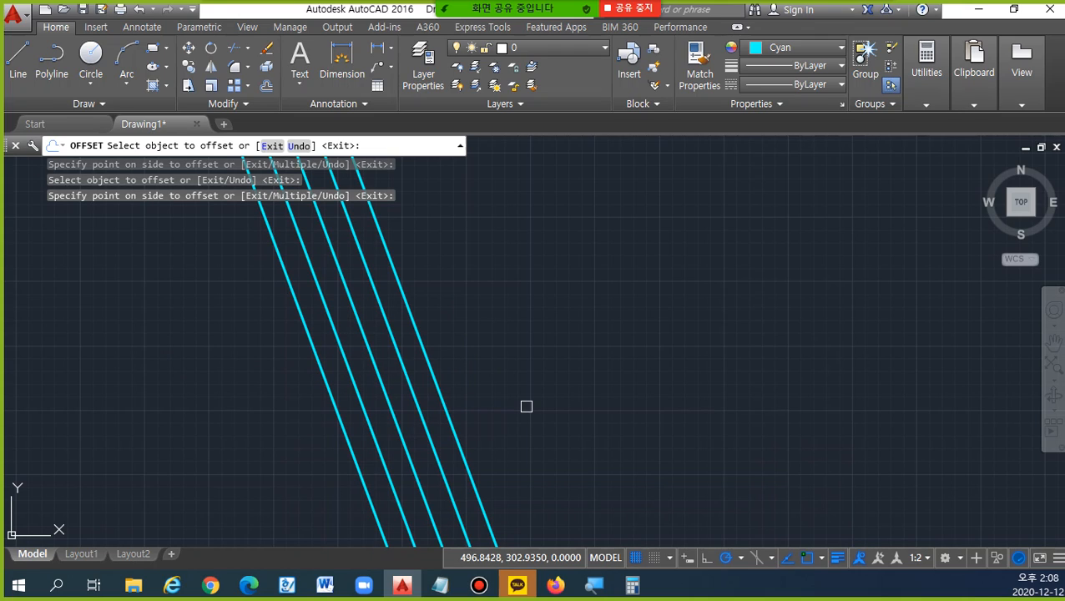
{"action": "key", "text": "Return"}
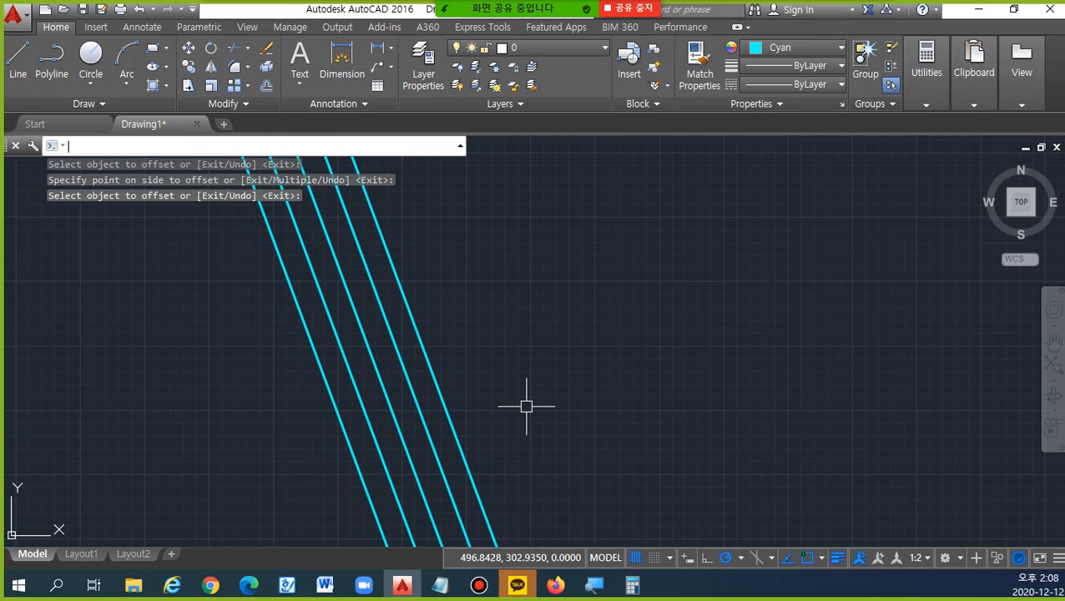
Offset the rightmost slanted line by a distance of 40 to the right three times in succession, each from the newest copy.
{"action": "type", "text": "o"}
{"action": "key", "text": "Return"}
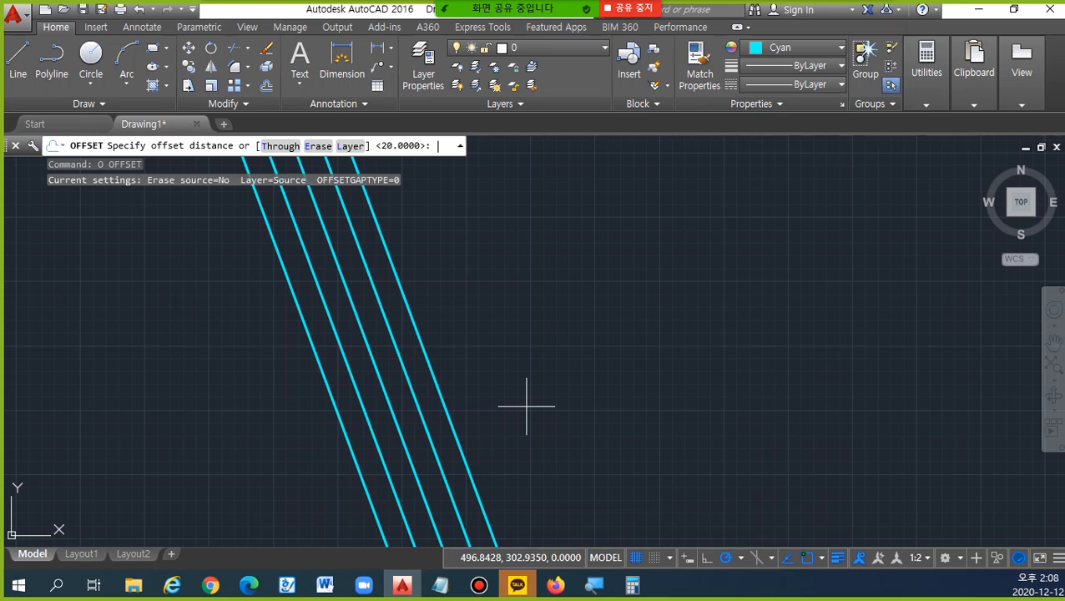
{"action": "key", "text": "Return"}
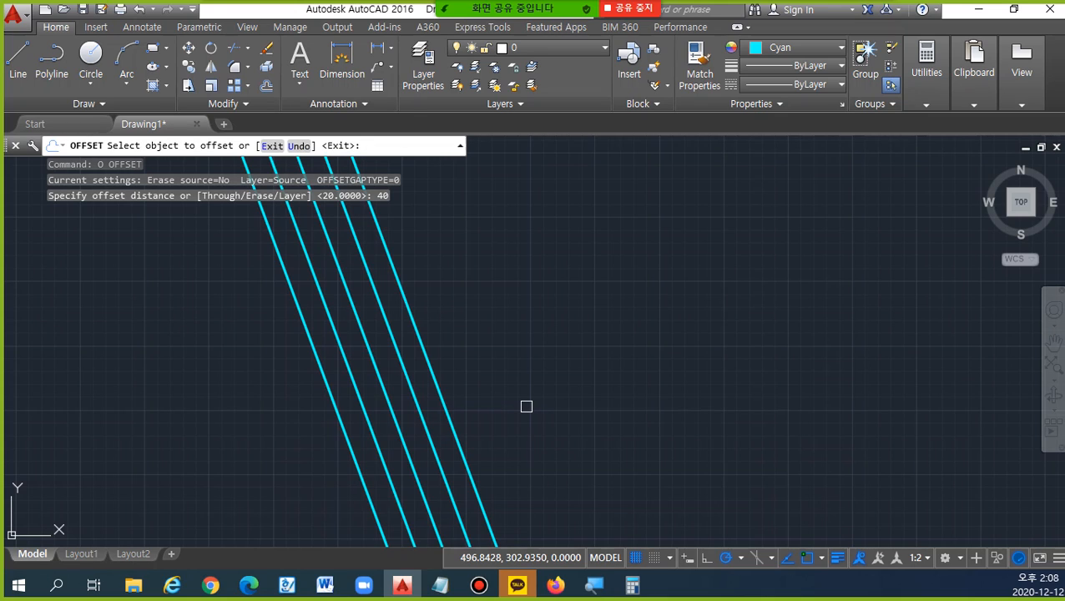
{"action": "left_click", "coordinate": [428, 360]}
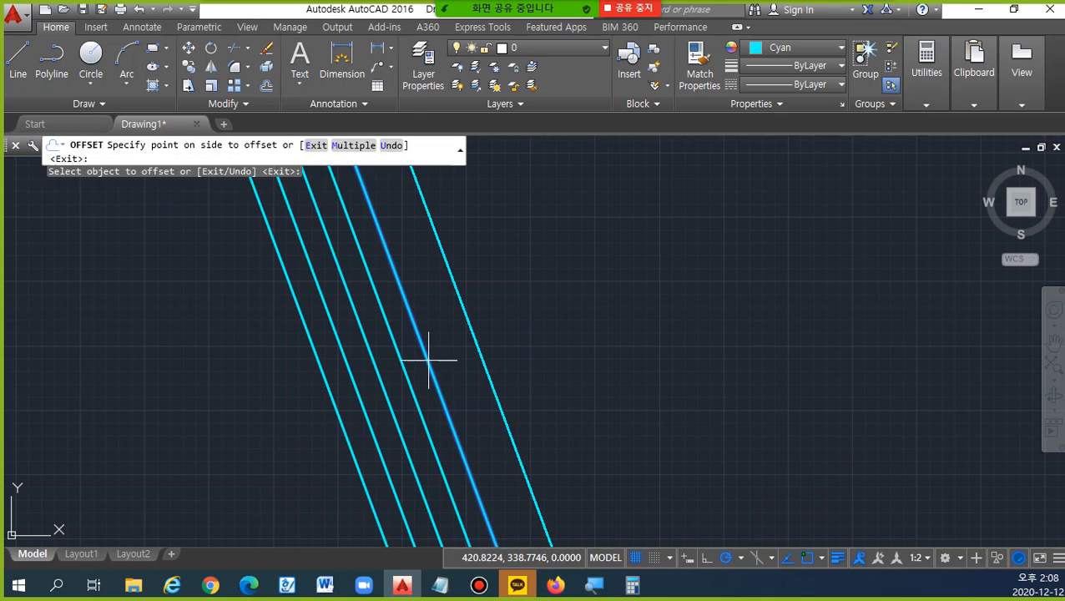
{"action": "left_click", "coordinate": [518, 345]}
{"action": "left_click", "coordinate": [488, 371]}
{"action": "left_click", "coordinate": [591, 343]}
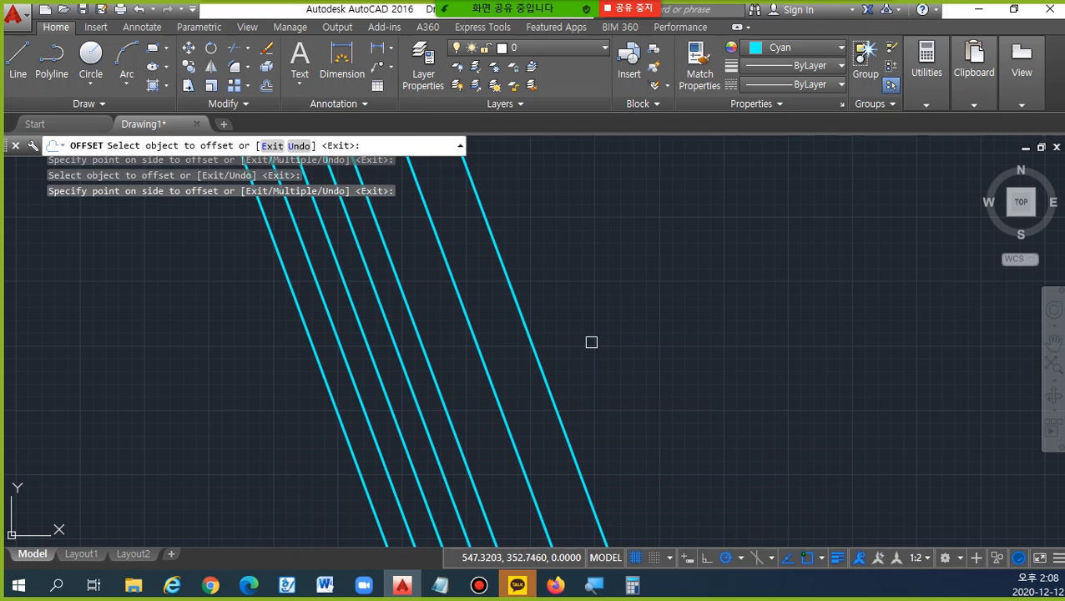
{"action": "left_click", "coordinate": [539, 362]}
{"action": "left_click", "coordinate": [609, 340]}
{"action": "scroll", "coordinate": [551, 397], "scroll_direction": "down", "scroll_amount": 2}
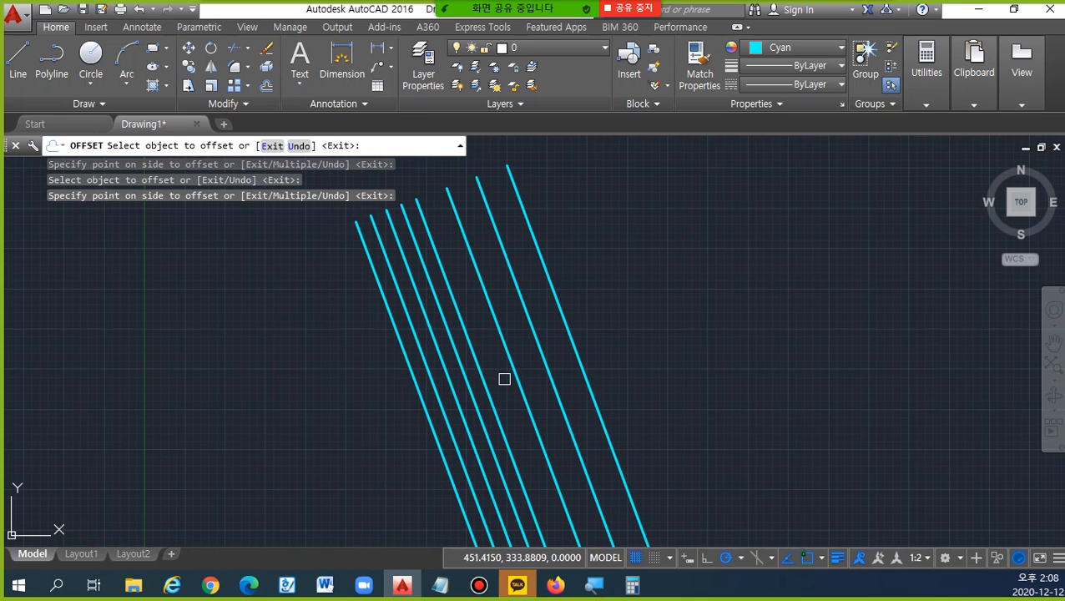
{"action": "middle_click_drag", "start_coordinate": [490, 373], "coordinate": [480, 376]}
{"action": "key", "text": "Escape"}
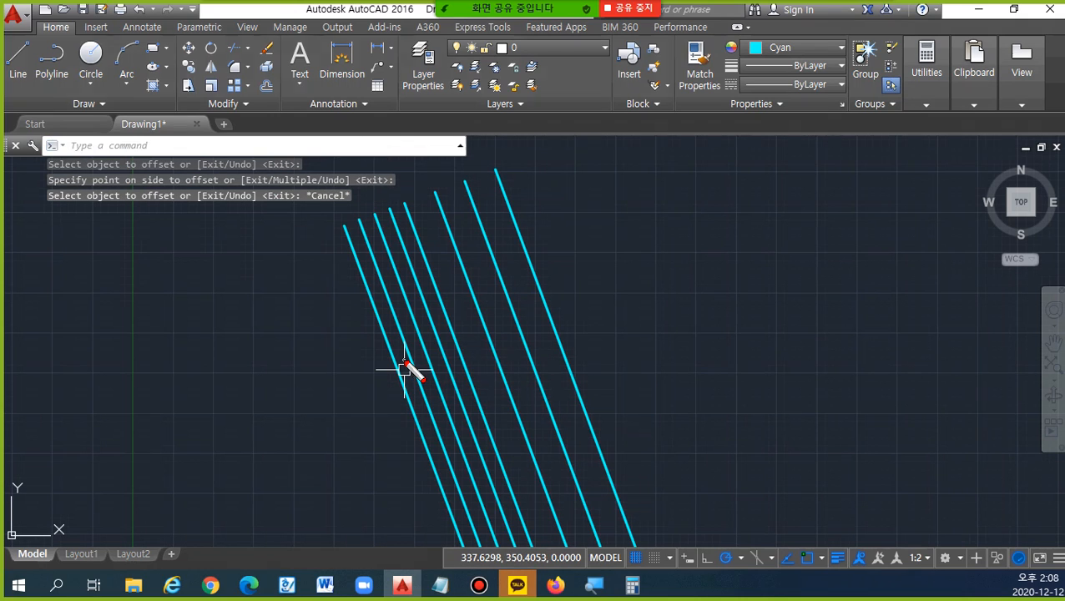
Select all eight parallel slanted lines with a crossing window and erase them.
{"action": "mouse_move", "coordinate": [403, 369]}
{"action": "left_mouse_down"}
{"action": "mouse_move", "coordinate": [570, 382]}
{"action": "mouse_move", "coordinate": [568, 394]}
{"action": "left_mouse_up"}
{"action": "mouse_move", "coordinate": [401, 370]}
{"action": "left_mouse_down"}
{"action": "mouse_move", "coordinate": [542, 318]}
{"action": "mouse_move", "coordinate": [544, 332]}
{"action": "left_mouse_up"}
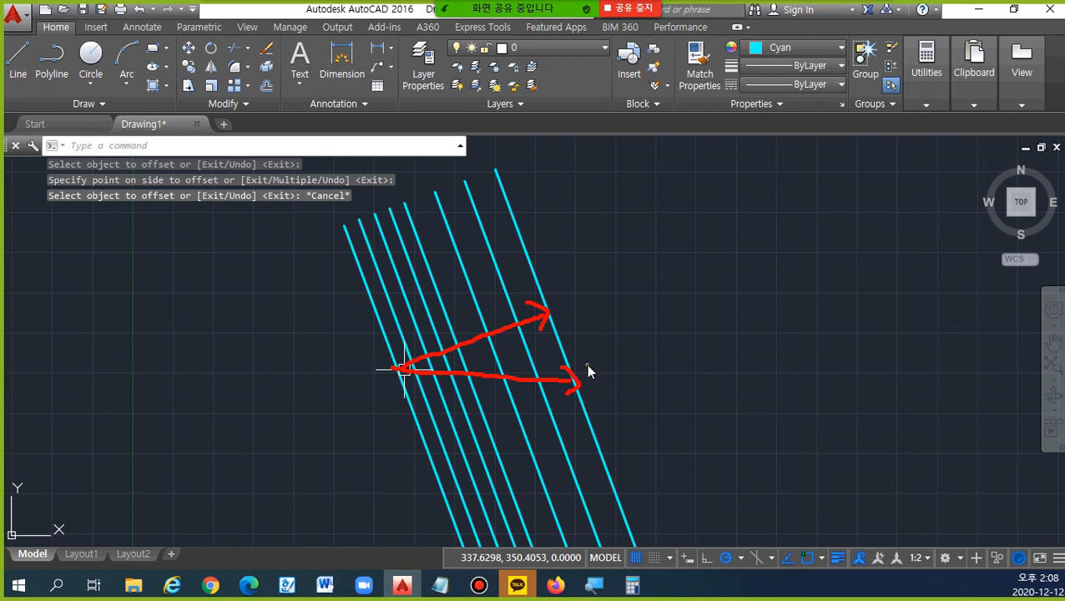
{"action": "left_click", "coordinate": [595, 214]}
{"action": "left_click", "coordinate": [314, 385]}
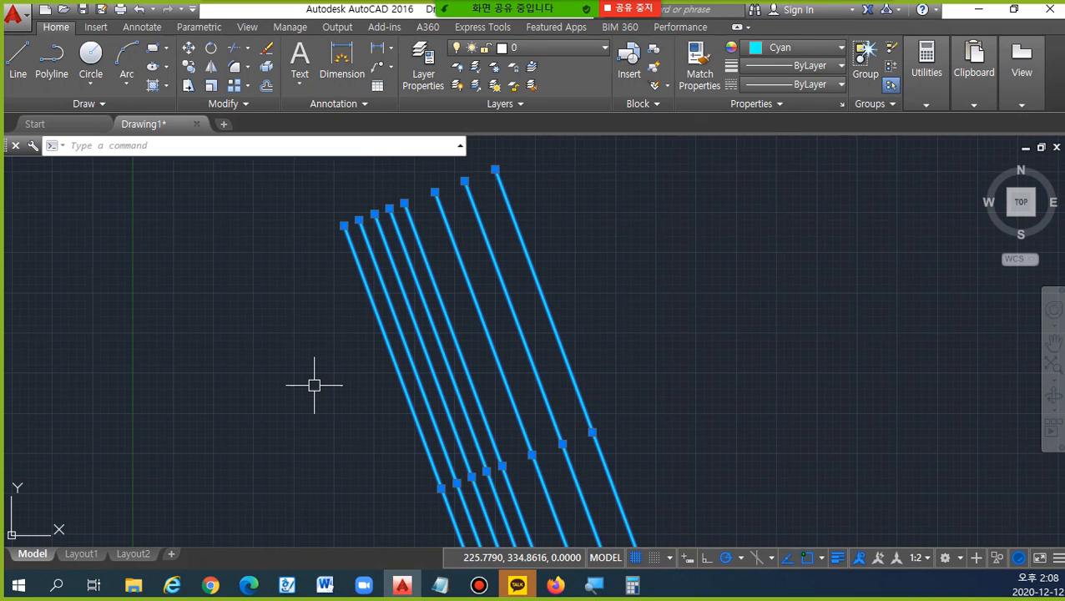
{"action": "type", "text": "e"}
{"action": "key", "text": "Return"}
Draw a circle with a radius of 50 in the middle of the empty drawing area.
{"action": "type", "text": "c"}
{"action": "key", "text": "Return"}
{"action": "left_click", "coordinate": [438, 359]}
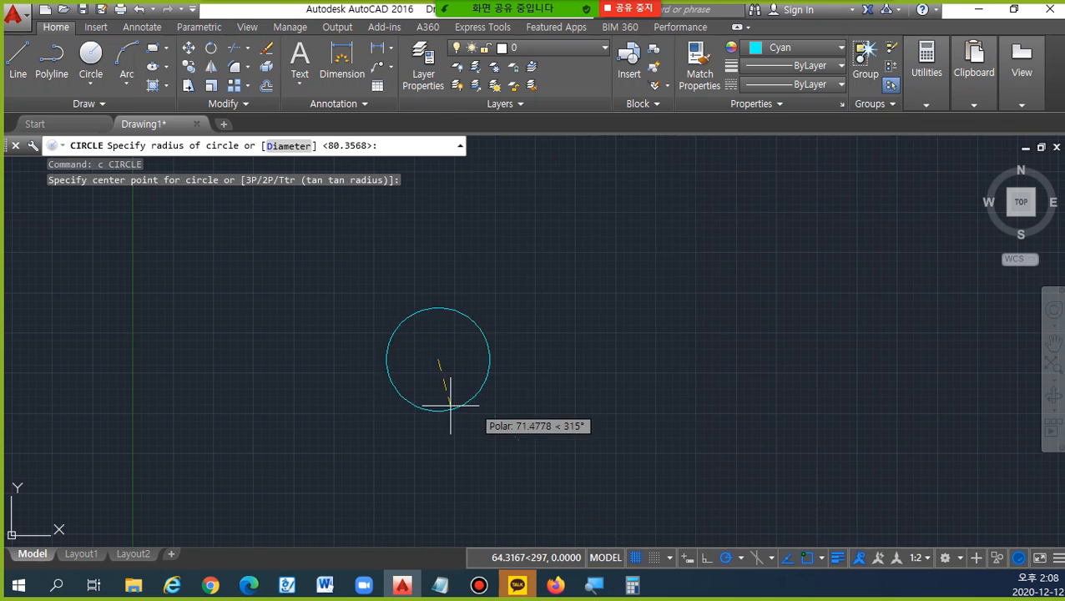
{"action": "type", "text": "50"}
{"action": "key", "text": "Return"}
{"action": "scroll", "coordinate": [427, 404], "scroll_direction": "up", "scroll_amount": 4}
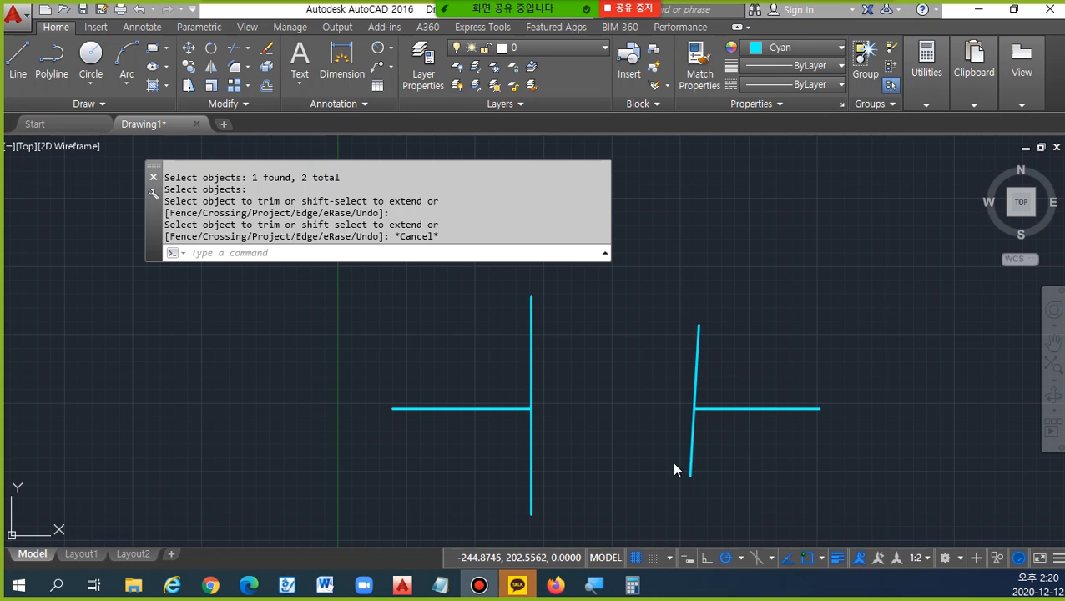
Undo the last trim to restore the horizontal line's middle segment between the two upright lines.
{"action": "left_click", "coordinate": [590, 368]}
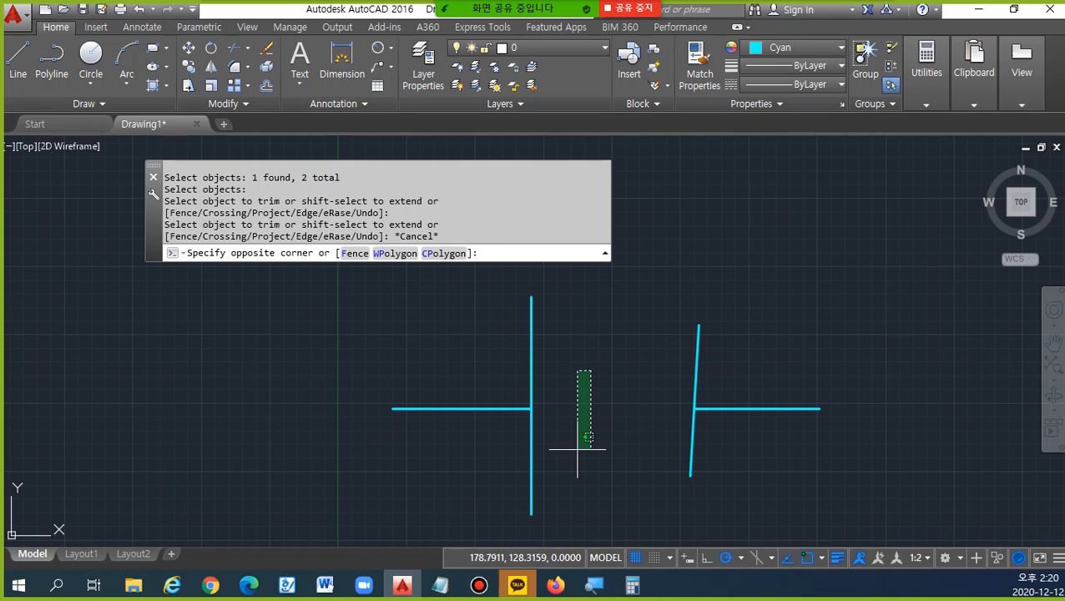
{"action": "left_click", "coordinate": [580, 484]}
{"action": "key", "text": "ctrl+z"}
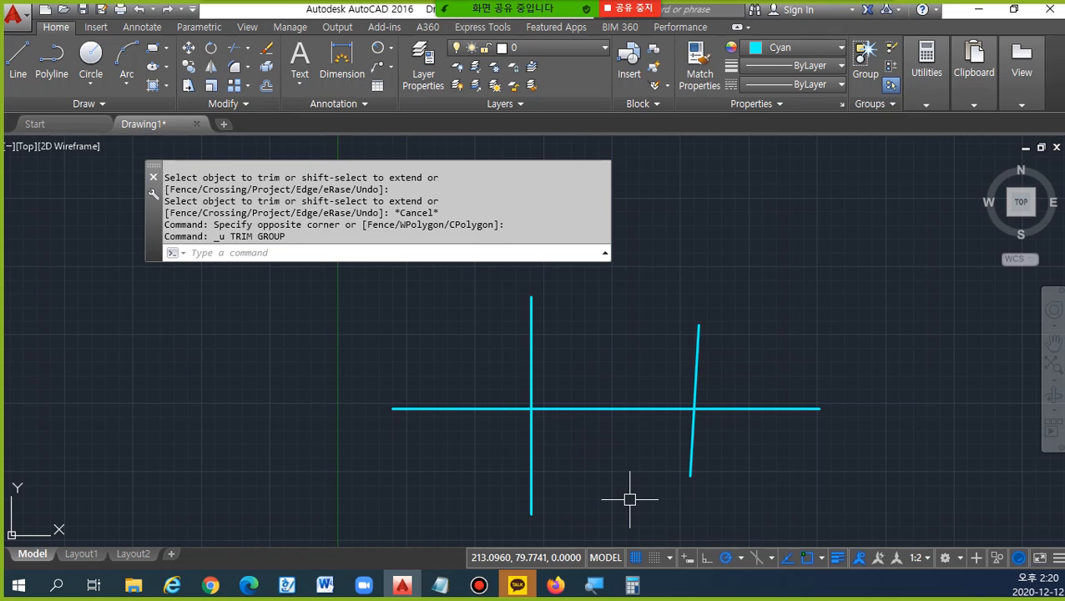
Trim the horizontal line's middle segment using both upright lines as cutting edges, and undo the trim.
{"action": "type", "text": "tr"}
{"action": "key", "text": "Return"}
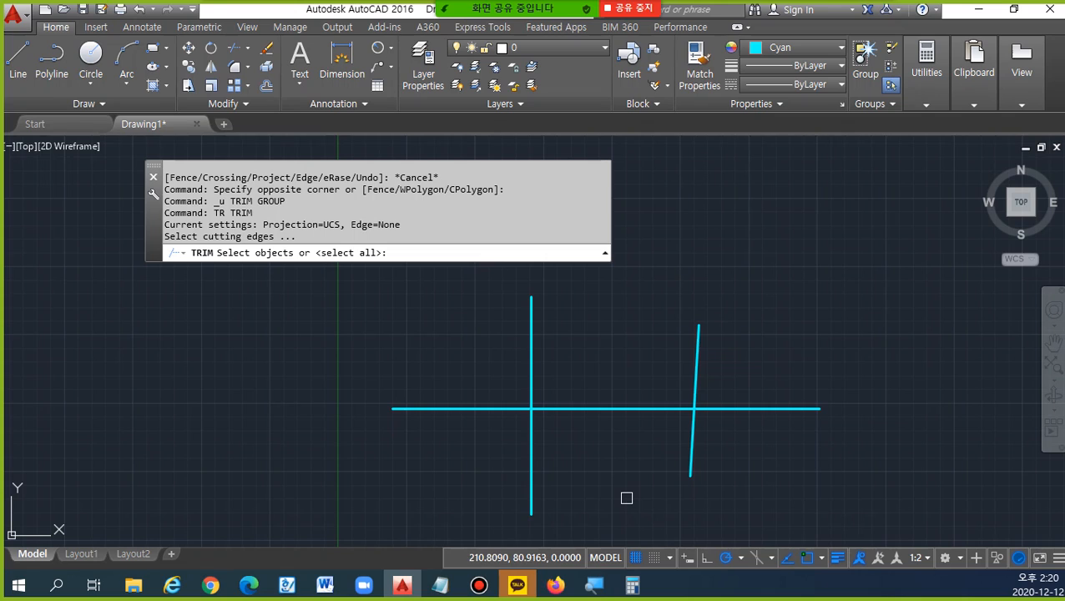
{"action": "left_click", "coordinate": [533, 361]}
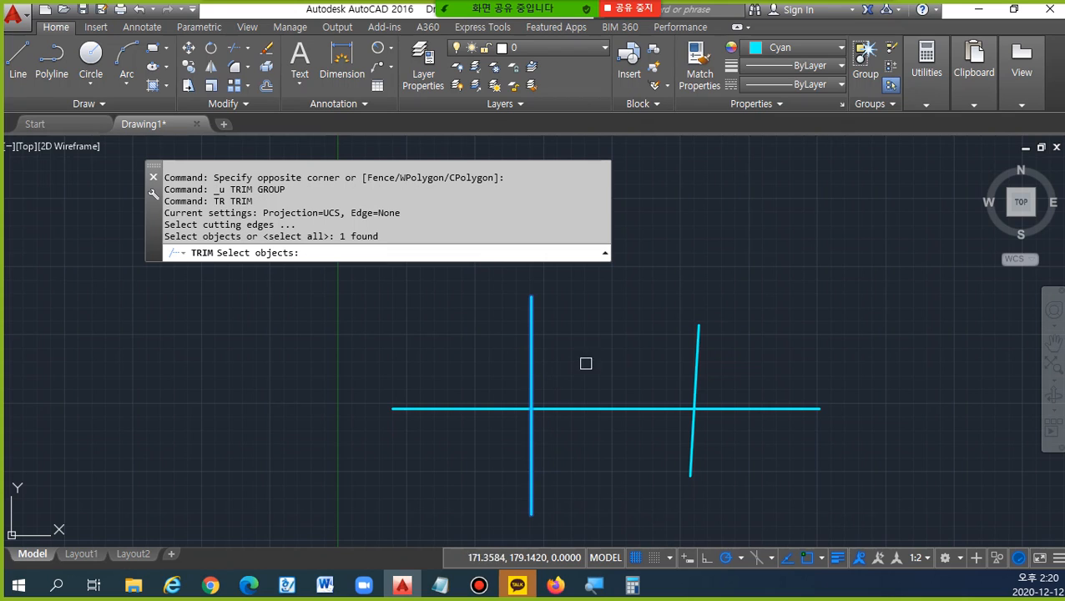
{"action": "left_click", "coordinate": [697, 362]}
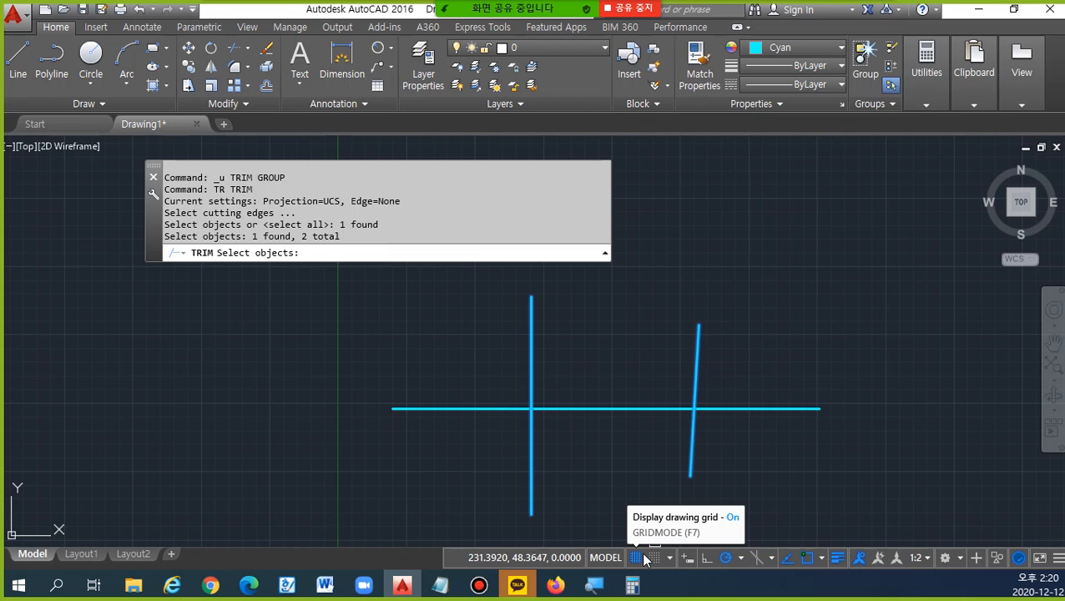
{"action": "key", "text": "Return"}
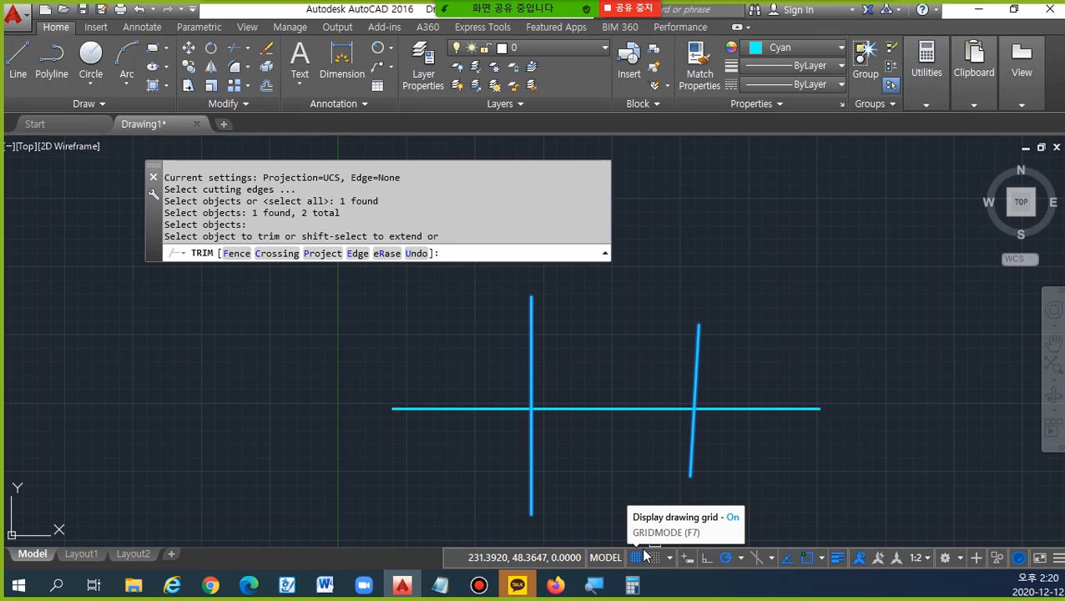
{"action": "left_click", "coordinate": [611, 412]}
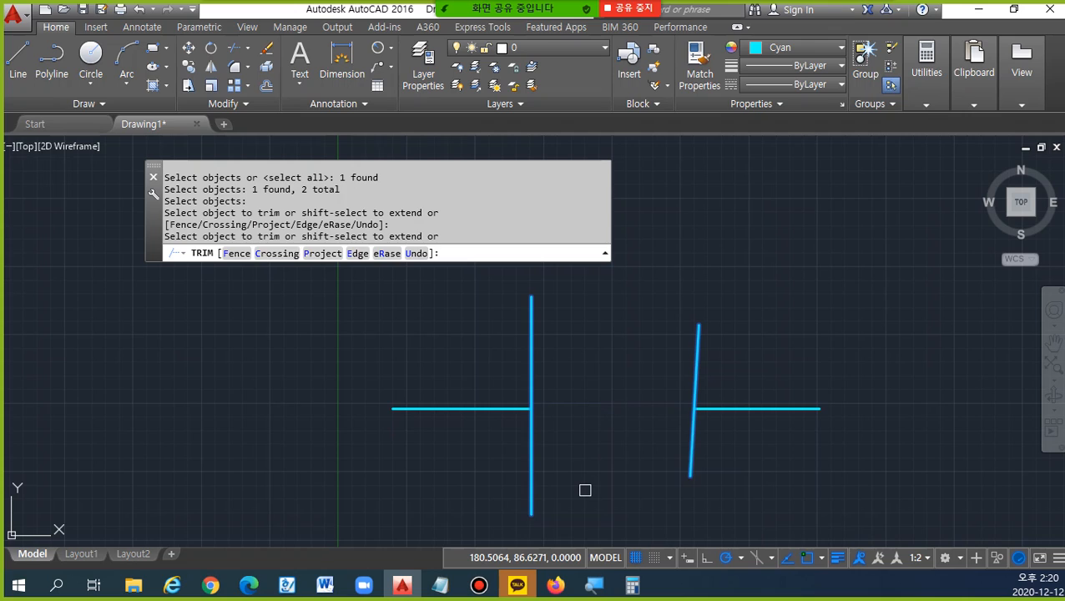
{"action": "key", "text": "Return"}
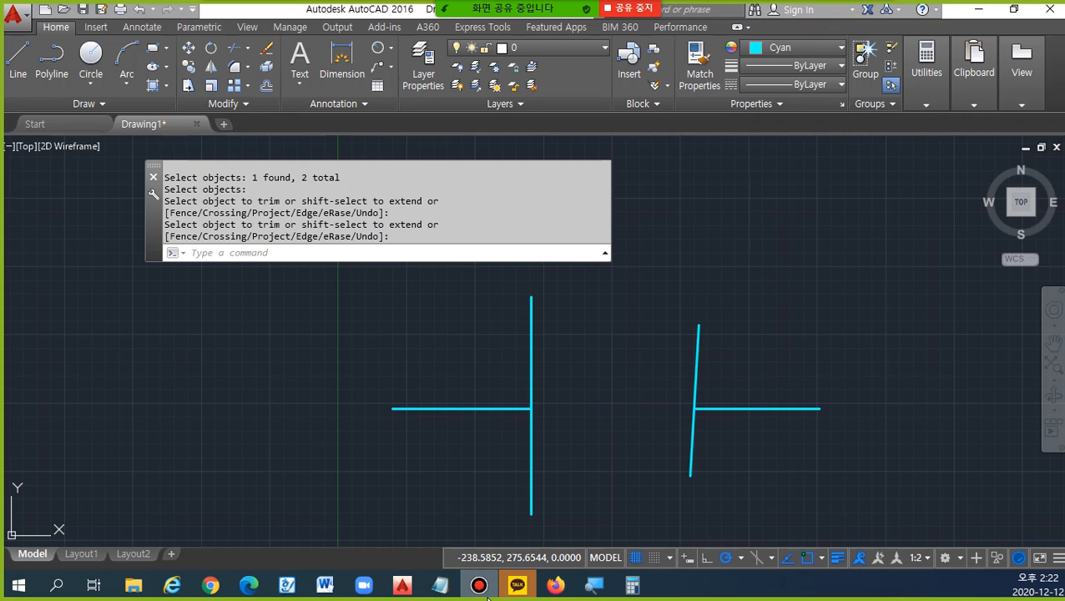
{"action": "key", "text": "ctrl+z"}
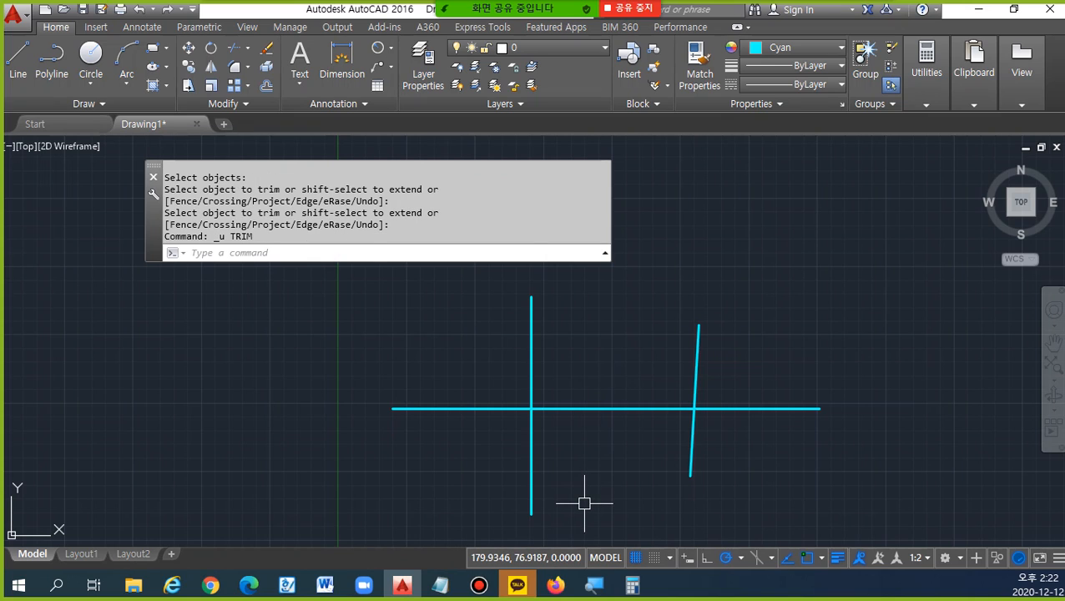
Start a trim with the two upright lines picked individually as cutting edges.
{"action": "type", "text": "tr"}
{"action": "key", "text": "Return"}
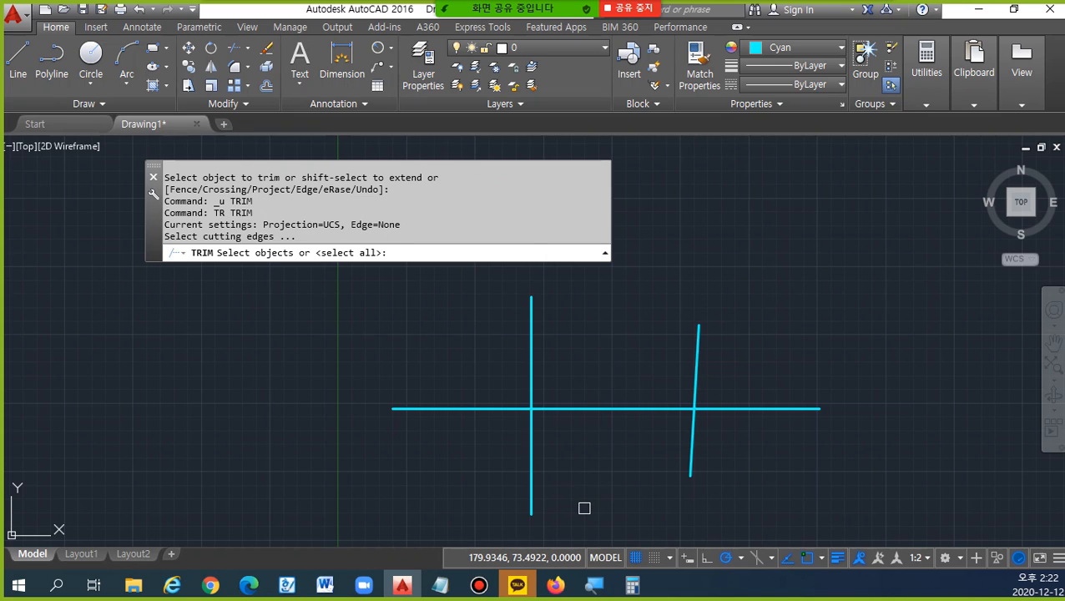
{"action": "left_click", "coordinate": [692, 369]}
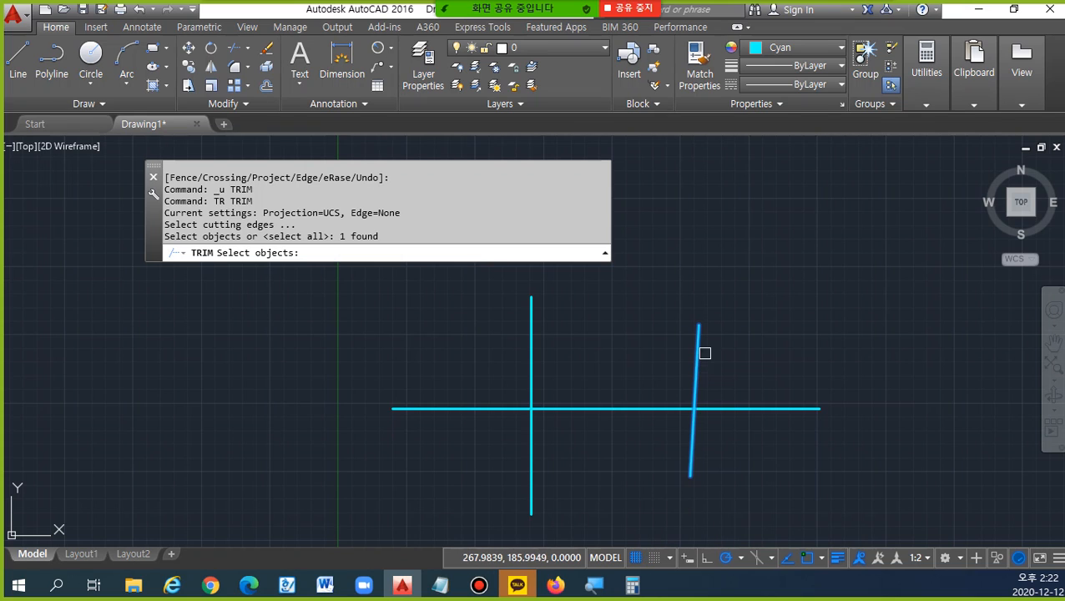
{"action": "left_click_drag", "start_coordinate": [699, 324], "coordinate": [678, 488]}
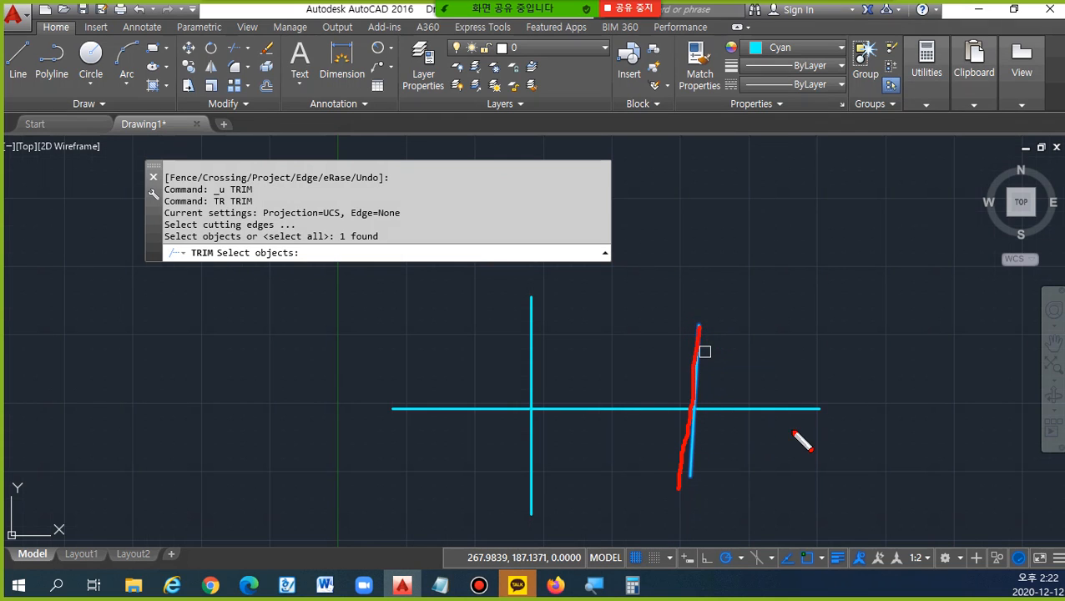
{"action": "mouse_move", "coordinate": [793, 439]}
{"action": "left_mouse_down"}
{"action": "mouse_move", "coordinate": [762, 399]}
{"action": "mouse_move", "coordinate": [748, 417]}
{"action": "left_mouse_up"}
{"action": "mouse_move", "coordinate": [628, 425]}
{"action": "left_mouse_down"}
{"action": "mouse_move", "coordinate": [599, 433]}
{"action": "mouse_move", "coordinate": [622, 417]}
{"action": "mouse_move", "coordinate": [617, 432]}
{"action": "left_mouse_up"}
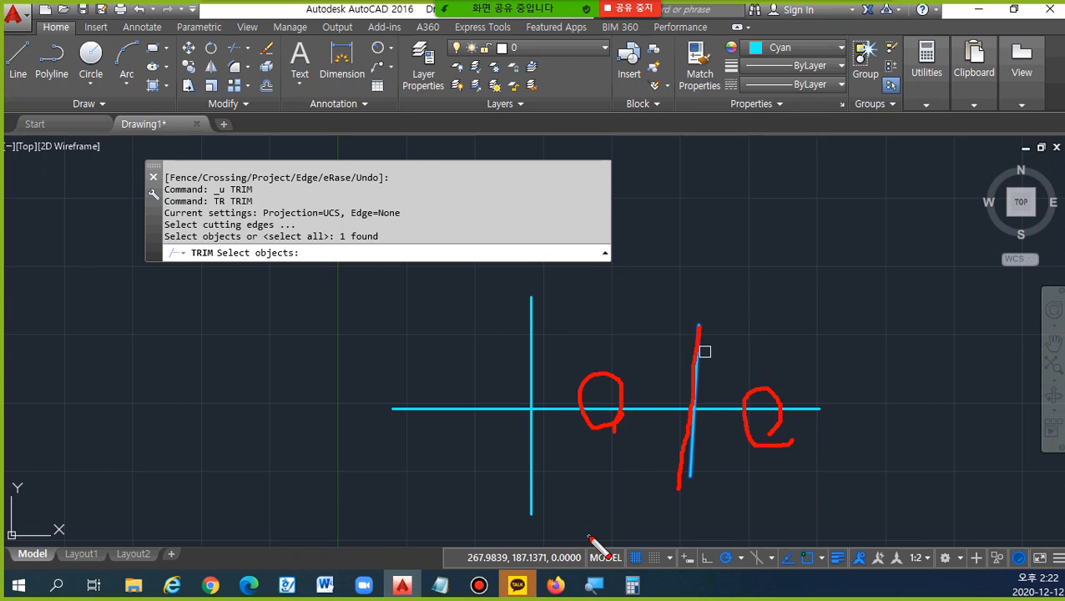
{"action": "left_click", "coordinate": [533, 364]}
{"action": "left_click_drag", "start_coordinate": [705, 332], "coordinate": [690, 457]}
{"action": "left_click_drag", "start_coordinate": [534, 318], "coordinate": [515, 516]}
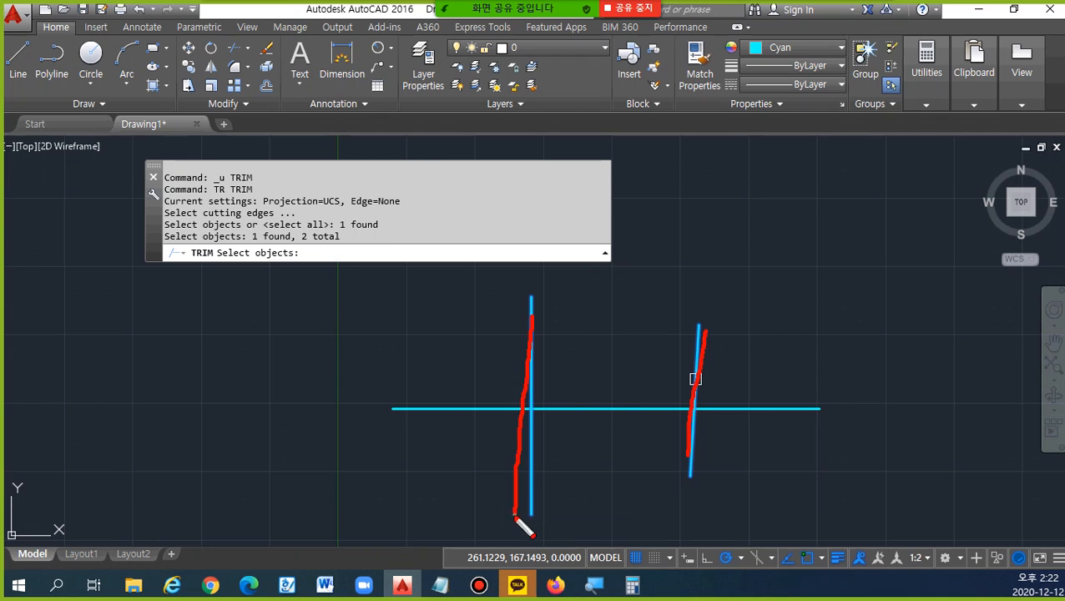
{"action": "mouse_move", "coordinate": [440, 423]}
{"action": "left_mouse_down"}
{"action": "mouse_move", "coordinate": [431, 431]}
{"action": "mouse_move", "coordinate": [472, 402]}
{"action": "mouse_move", "coordinate": [431, 429]}
{"action": "left_mouse_up"}
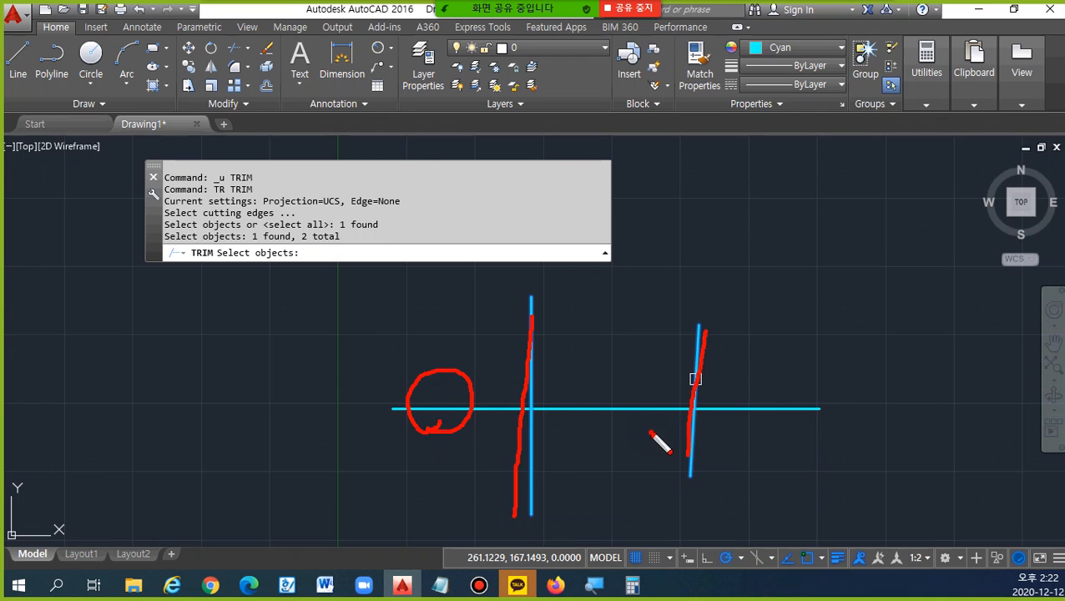
{"action": "left_click_drag", "start_coordinate": [626, 402], "coordinate": [652, 433]}
{"action": "left_click_drag", "start_coordinate": [781, 391], "coordinate": [769, 448]}
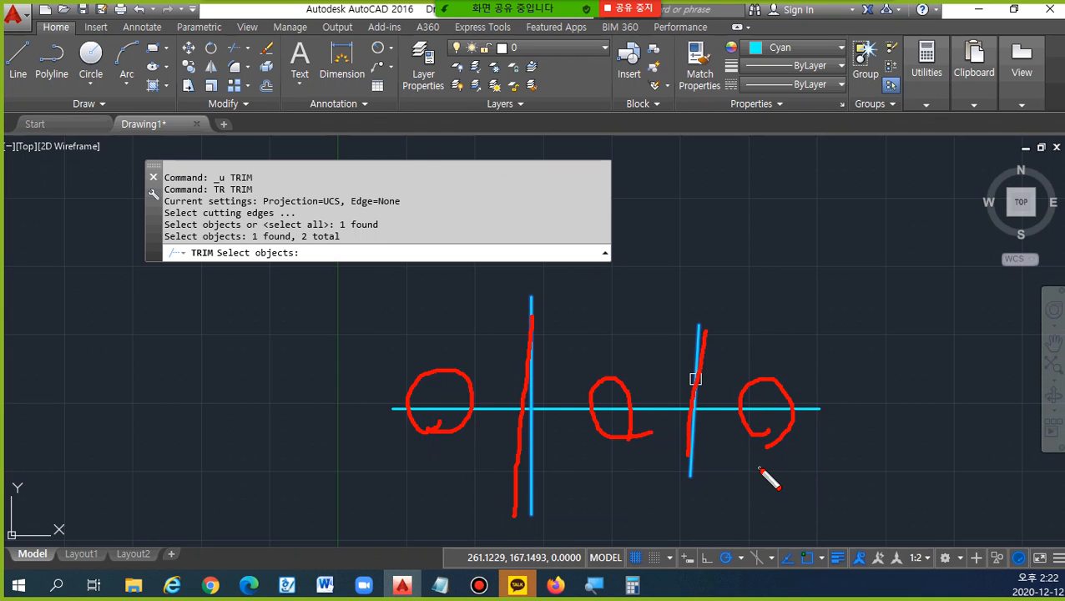
{"action": "key", "text": "e"}
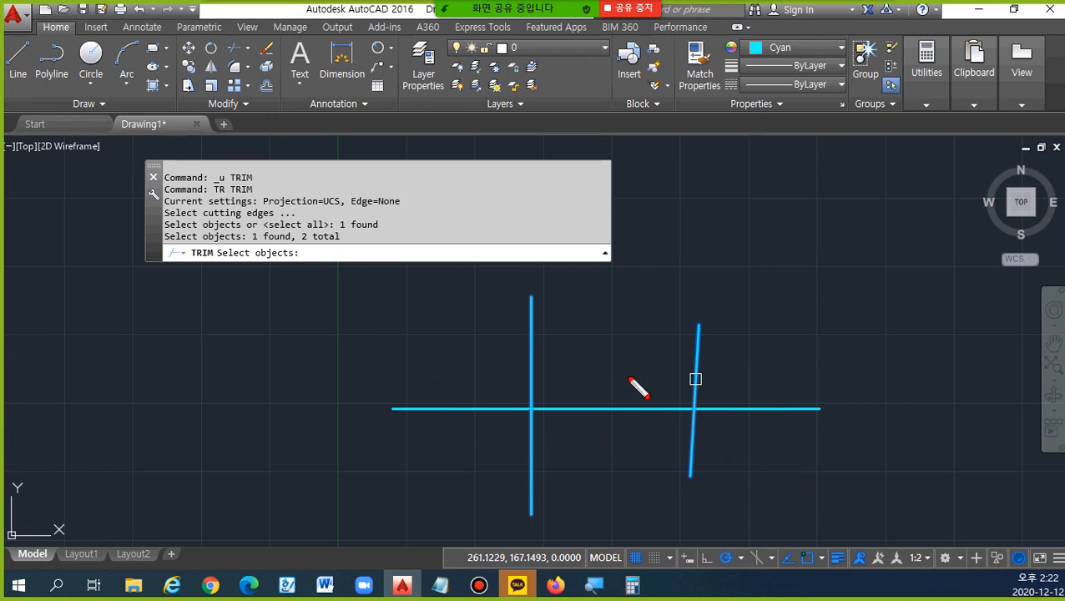
{"action": "mouse_move", "coordinate": [619, 424]}
{"action": "left_mouse_down"}
{"action": "mouse_move", "coordinate": [628, 396]}
{"action": "mouse_move", "coordinate": [598, 413]}
{"action": "left_mouse_up"}
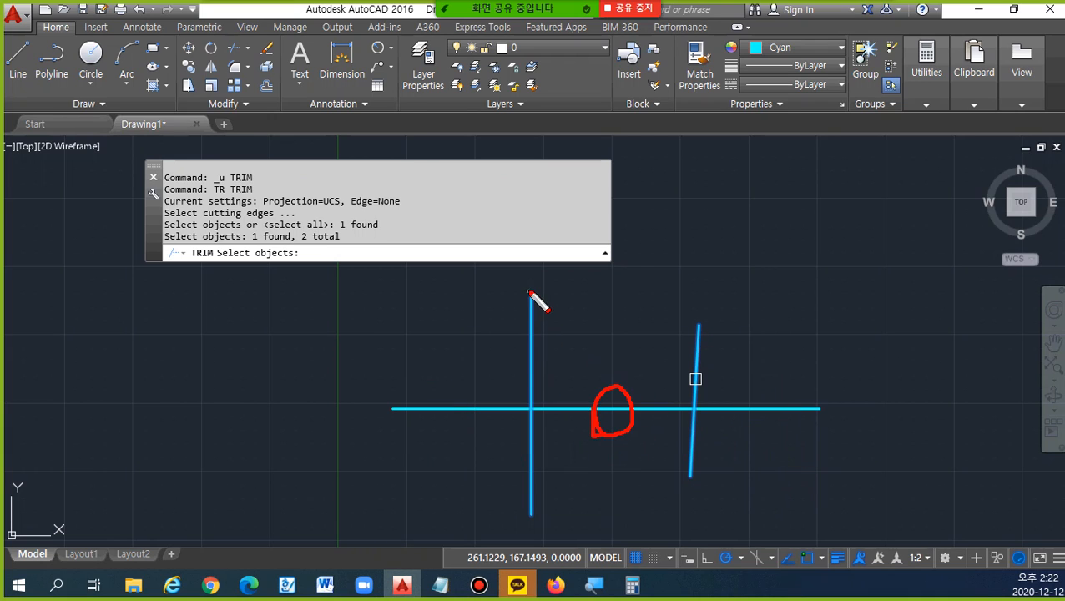
{"action": "left_click_drag", "start_coordinate": [529, 293], "coordinate": [519, 505]}
{"action": "left_click_drag", "start_coordinate": [708, 302], "coordinate": [679, 486]}
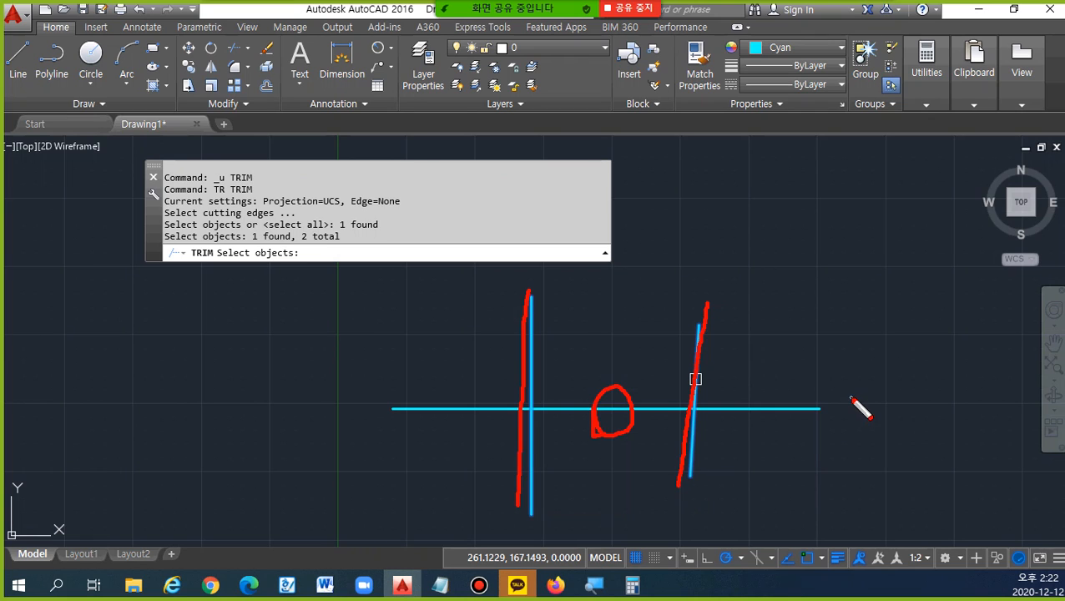
{"action": "mouse_move", "coordinate": [851, 399]}
{"action": "left_mouse_down"}
{"action": "mouse_move", "coordinate": [813, 418]}
{"action": "mouse_move", "coordinate": [844, 424]}
{"action": "mouse_move", "coordinate": [856, 409]}
{"action": "left_mouse_up"}
{"action": "left_click_drag", "start_coordinate": [775, 436], "coordinate": [786, 393]}
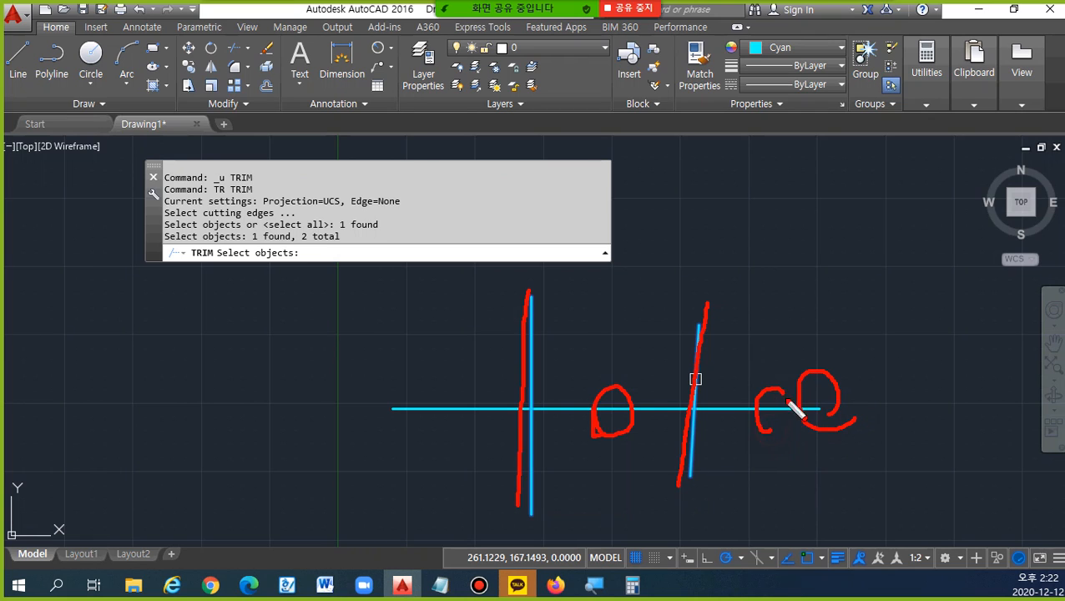
{"action": "left_click_drag", "start_coordinate": [698, 404], "coordinate": [821, 412]}
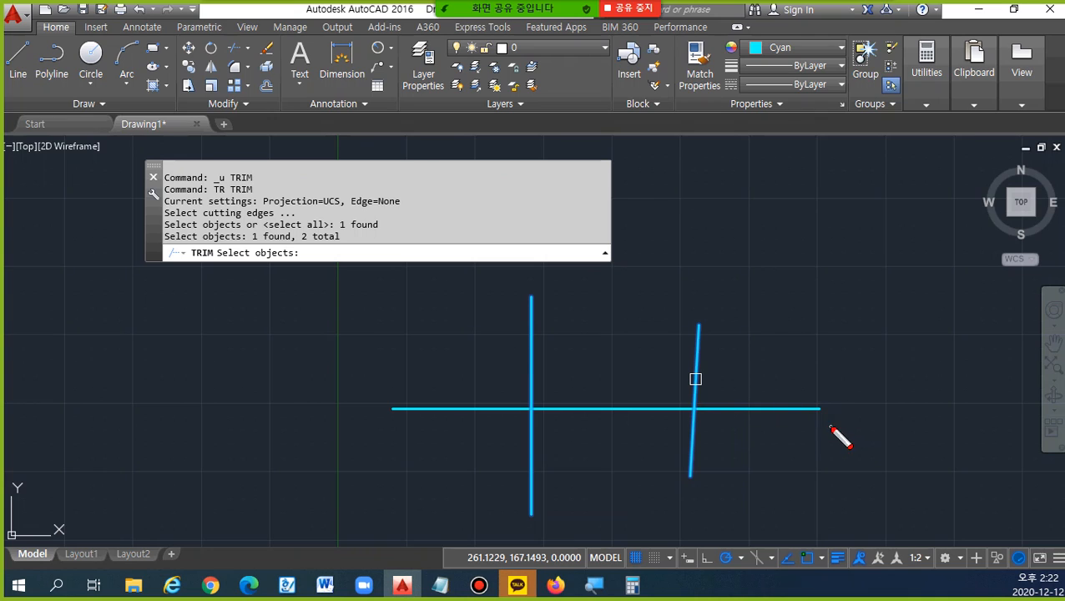
{"action": "mouse_move", "coordinate": [829, 428]}
{"action": "left_mouse_down"}
{"action": "mouse_move", "coordinate": [802, 418]}
{"action": "mouse_move", "coordinate": [833, 371]}
{"action": "mouse_move", "coordinate": [834, 426]}
{"action": "left_mouse_up"}
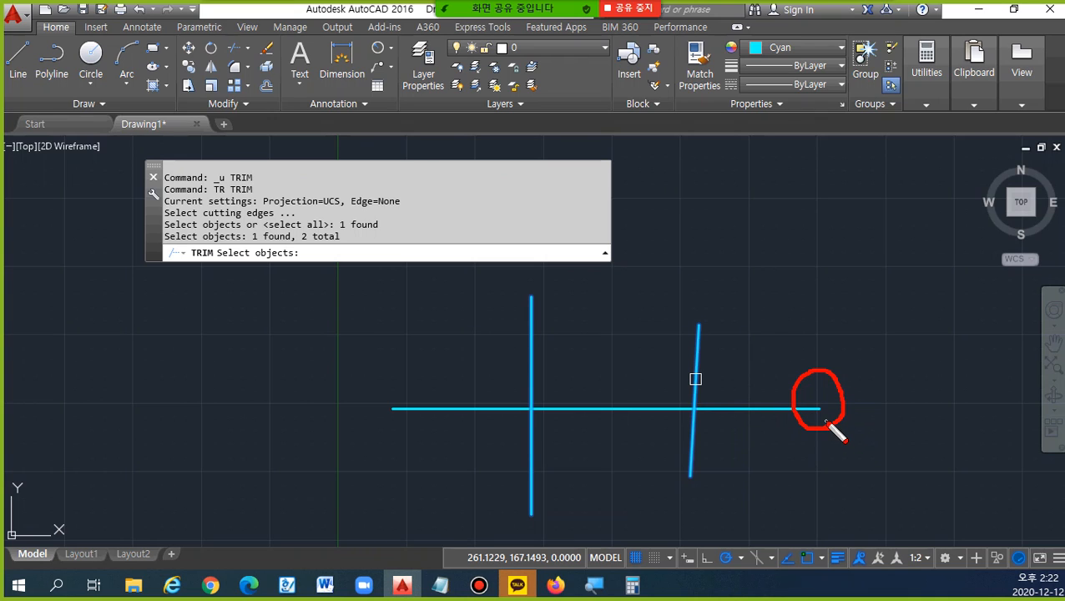
{"action": "mouse_move", "coordinate": [704, 315]}
{"action": "left_mouse_down"}
{"action": "mouse_move", "coordinate": [808, 387]}
{"action": "mouse_move", "coordinate": [811, 368]}
{"action": "mouse_move", "coordinate": [798, 375]}
{"action": "left_mouse_up"}
{"action": "mouse_move", "coordinate": [699, 328]}
{"action": "left_mouse_down"}
{"action": "mouse_move", "coordinate": [698, 317]}
{"action": "mouse_move", "coordinate": [734, 303]}
{"action": "left_mouse_up"}
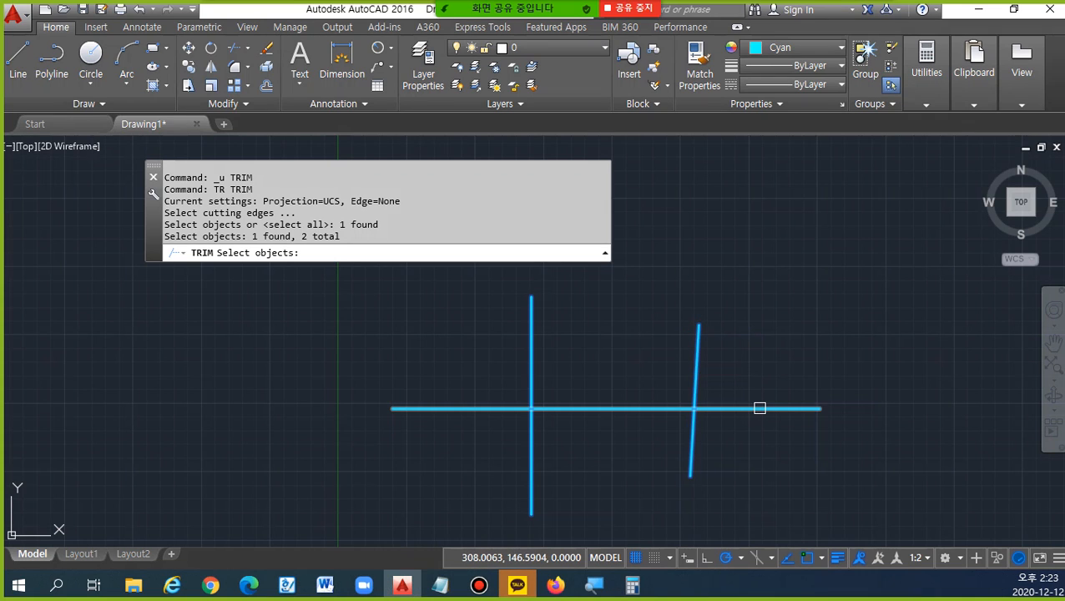
Trim off both outer ends of the horizontal line beyond the upright lines, and undo the trim.
{"action": "key", "text": "Return"}
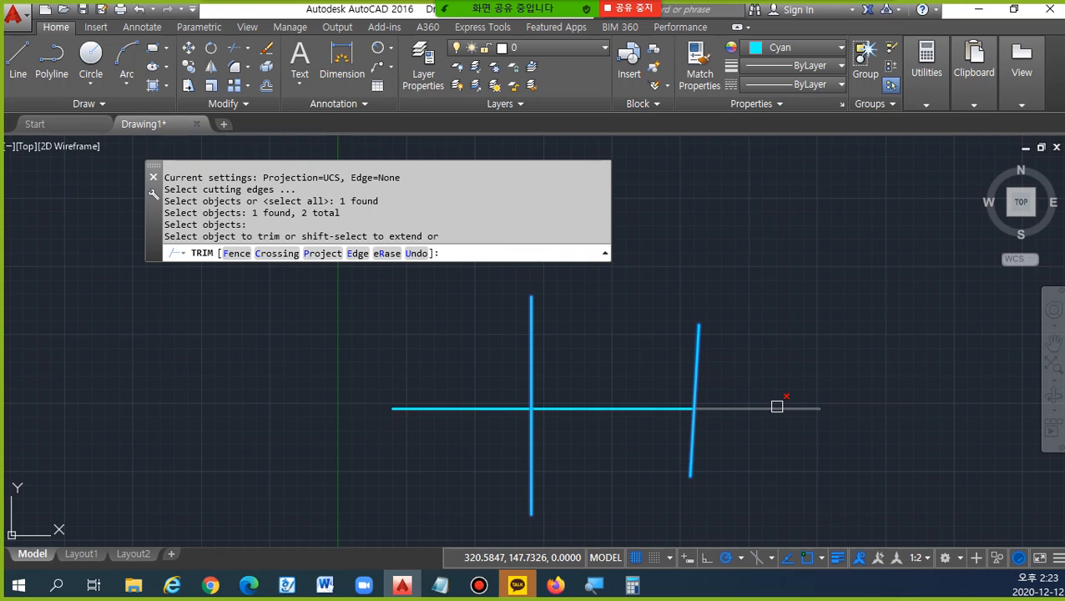
{"action": "left_click", "coordinate": [778, 406]}
{"action": "left_click", "coordinate": [530, 441]}
{"action": "left_click", "coordinate": [488, 409]}
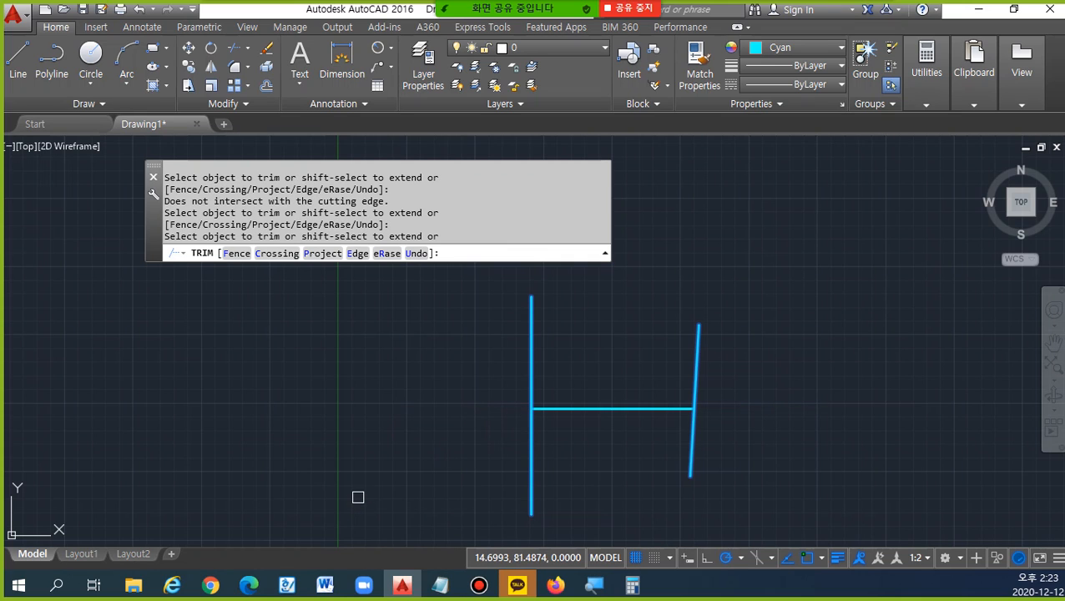
{"action": "key", "text": "Return"}
{"action": "key", "text": "ctrl+z"}
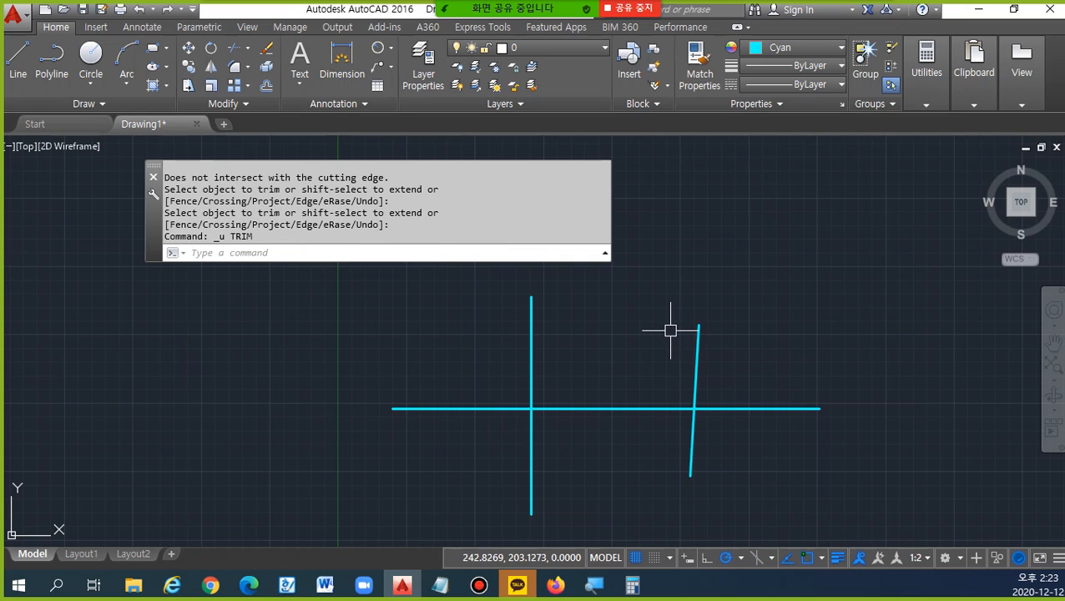
Select both upright lines as cutting edges with a crossing window, trim the horizontal line's two outer ends, and undo the trim.
{"action": "type", "text": "tr"}
{"action": "key", "text": "Return"}
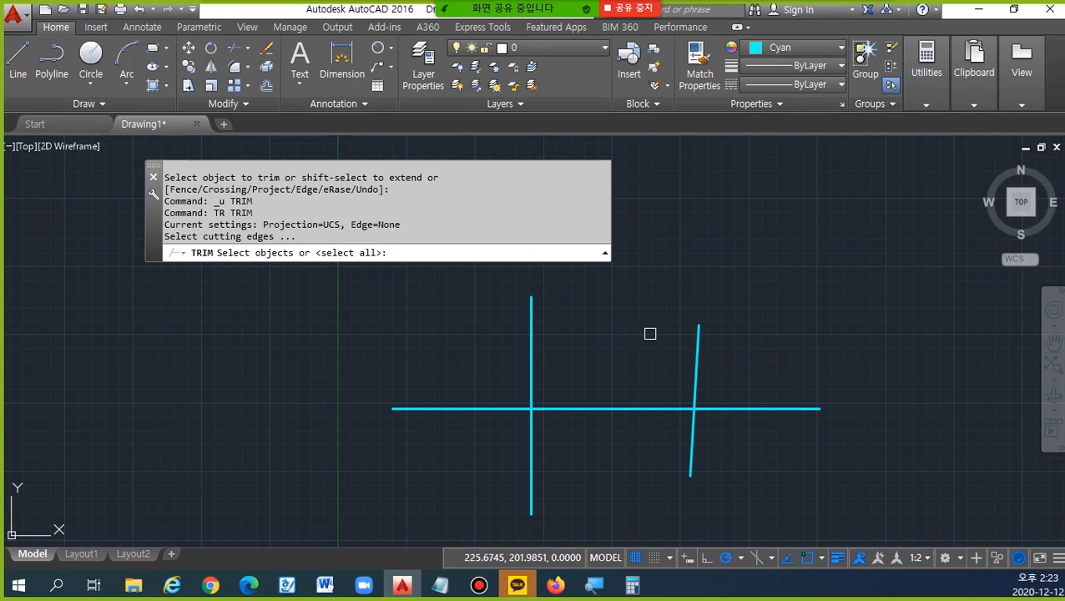
{"action": "left_click", "coordinate": [721, 331]}
{"action": "left_click", "coordinate": [680, 343]}
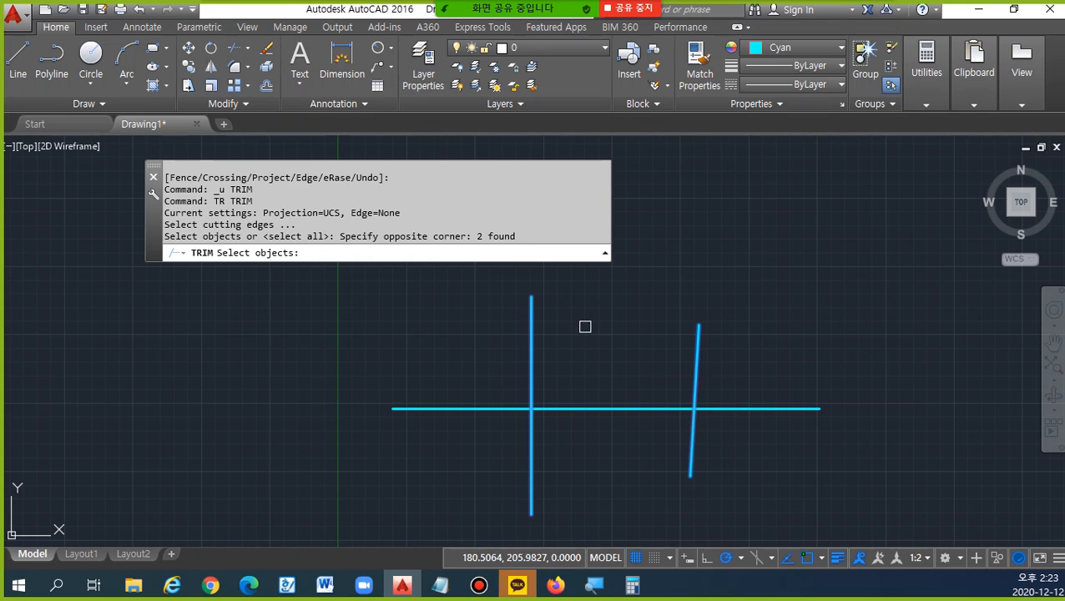
{"action": "key", "text": "Return"}
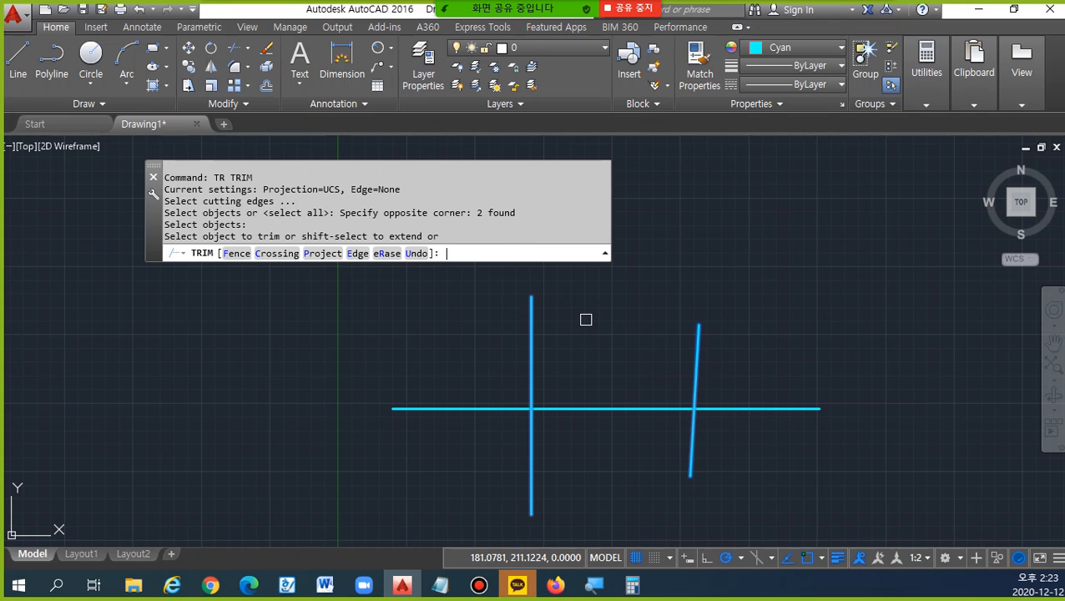
{"action": "left_click", "coordinate": [767, 407]}
{"action": "left_click", "coordinate": [530, 429]}
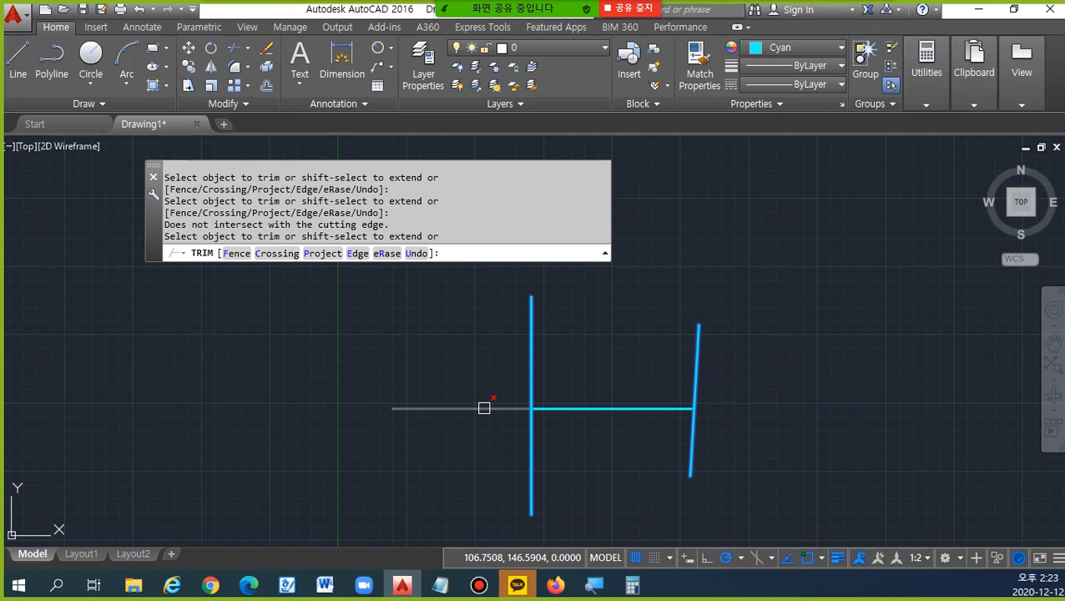
{"action": "left_click", "coordinate": [484, 408]}
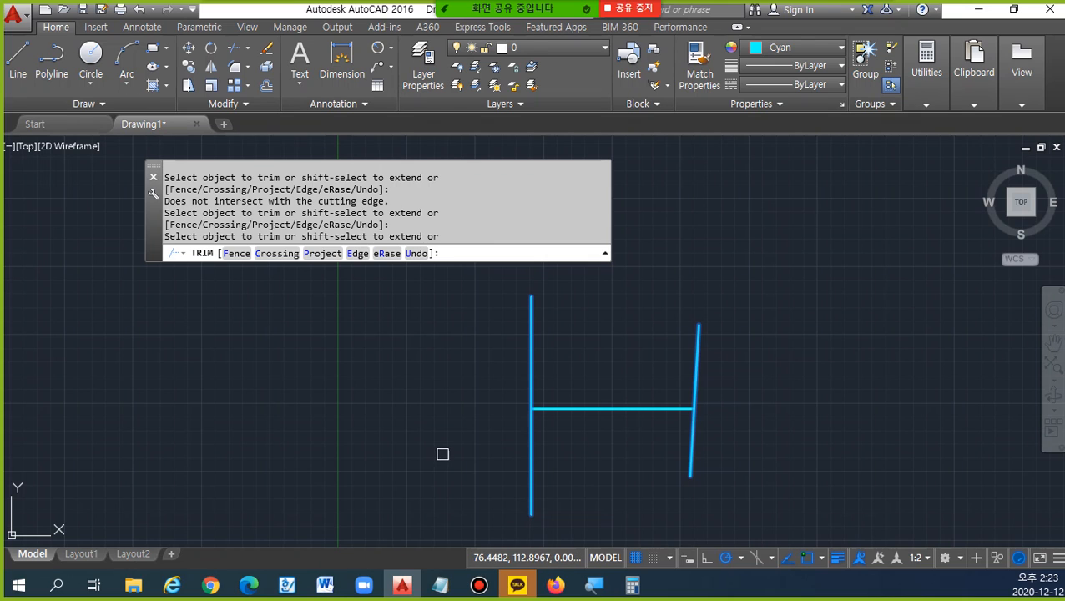
{"action": "key", "text": "Return"}
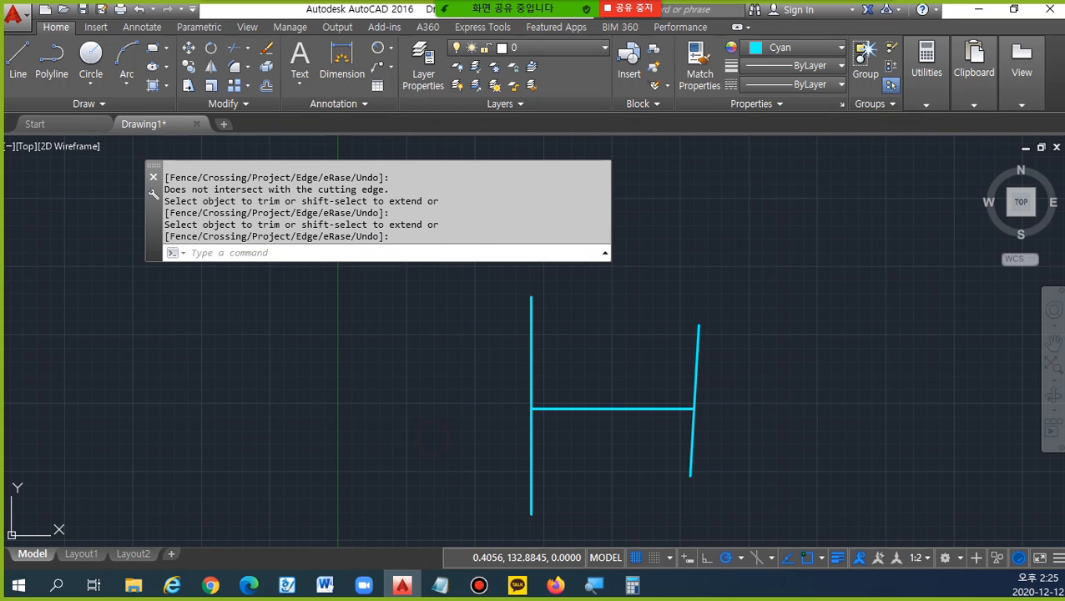
{"action": "key", "text": "ctrl+z"}
Select all three lines with a crossing window and erase them.
{"action": "left_click", "coordinate": [786, 459]}
{"action": "left_click", "coordinate": [431, 362]}
{"action": "type", "text": "e"}
{"action": "key", "text": "Return"}
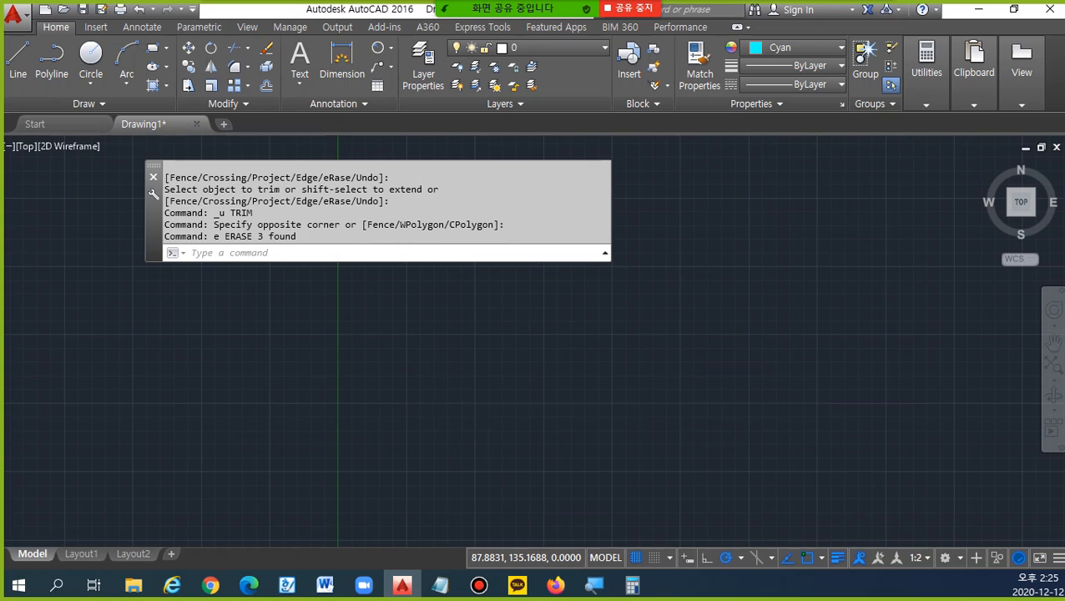
Draw a long horizontal line across the drawing area and shrink the command window to a single history line.
{"action": "type", "text": "1"}
{"action": "key", "text": "Return"}
{"action": "left_click", "coordinate": [203, 349]}
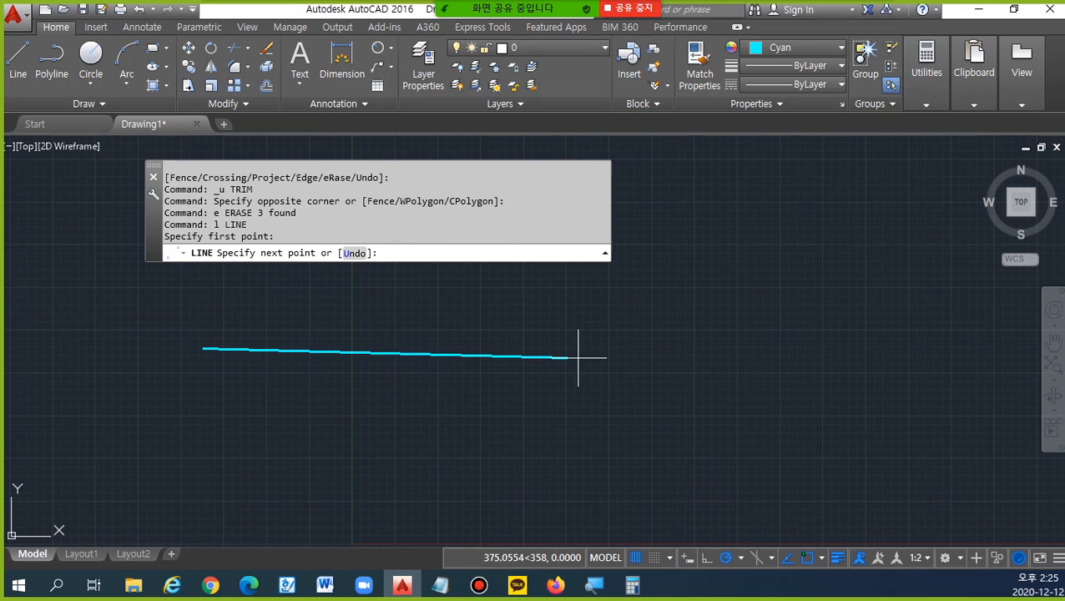
{"action": "left_click", "coordinate": [859, 349]}
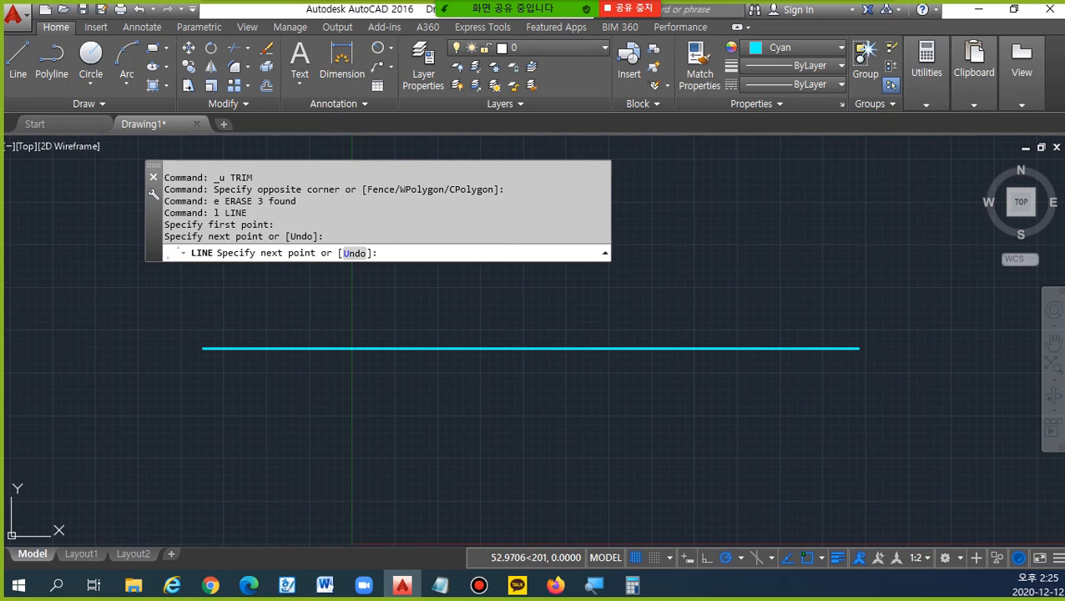
{"action": "key", "text": "Return"}
{"action": "left_click_drag", "start_coordinate": [260, 260], "coordinate": [260, 188]}
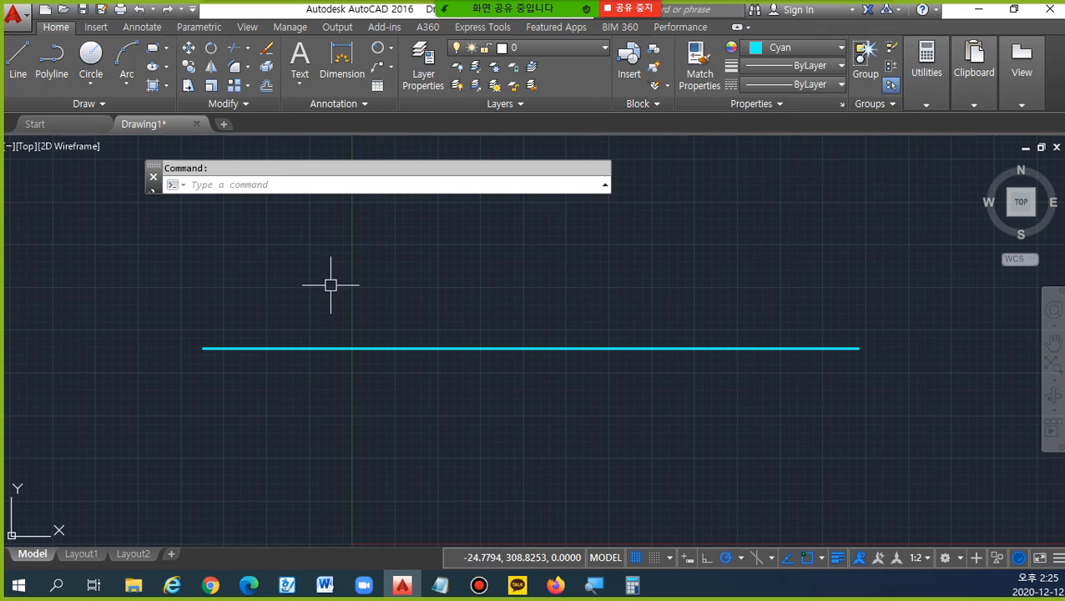
Draw three separate upright lines crossing the left half of the horizontal line, with the middle one slightly slanted.
{"action": "key", "text": "Return"}
{"action": "left_click", "coordinate": [294, 316]}
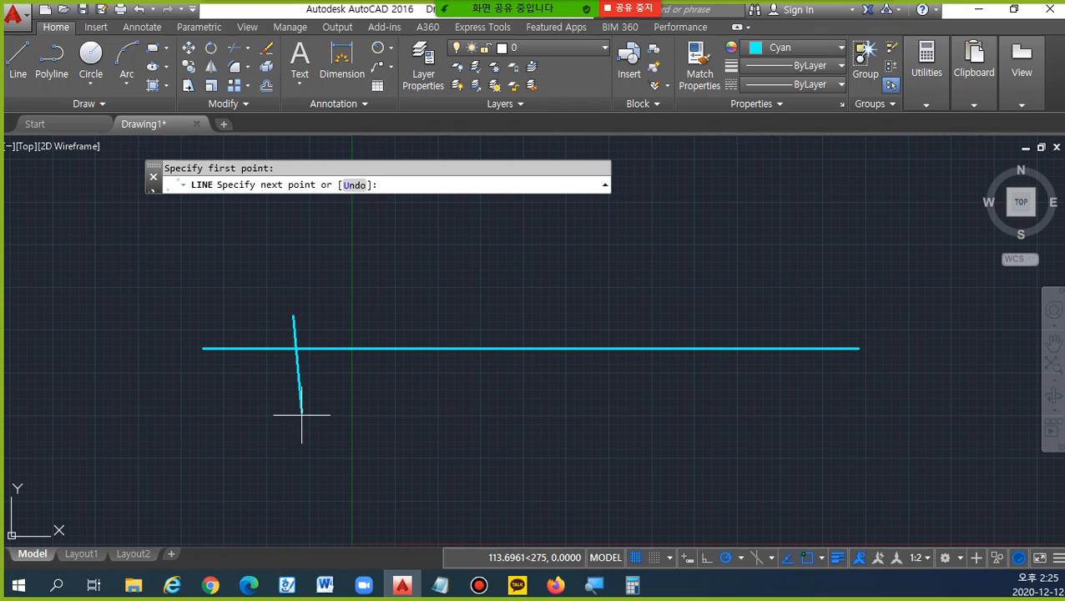
{"action": "left_click", "coordinate": [296, 419]}
{"action": "key", "text": "Return"}
{"action": "key", "text": "Return"}
{"action": "left_click", "coordinate": [425, 282]}
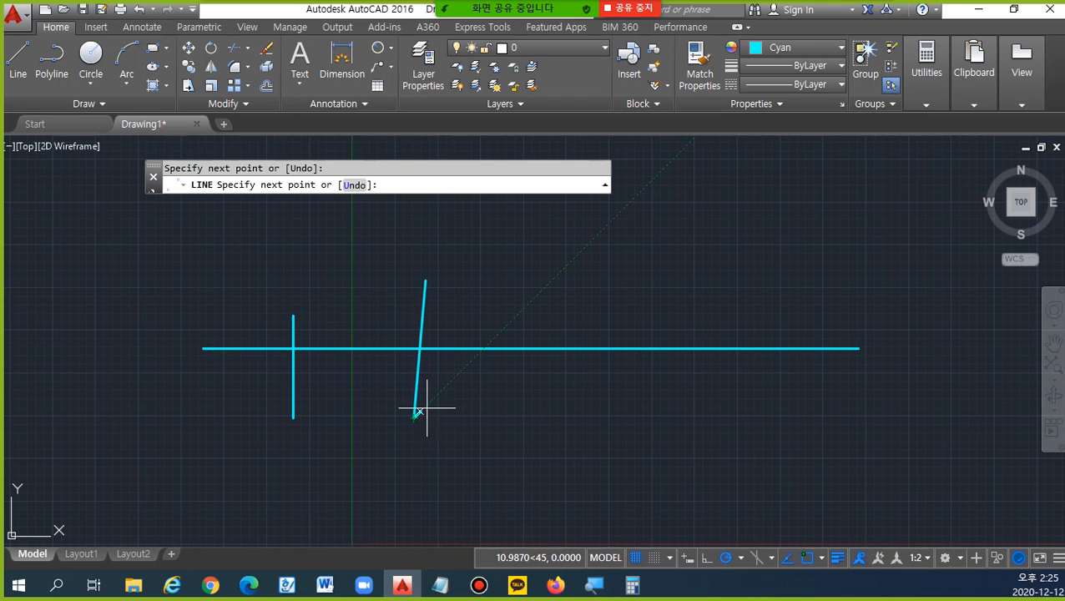
{"action": "left_click", "coordinate": [414, 418]}
{"action": "key", "text": "Return"}
{"action": "key", "text": "Return"}
{"action": "left_click", "coordinate": [517, 280]}
{"action": "left_click", "coordinate": [517, 429]}
{"action": "key", "text": "Return"}
Draw three more separate vertical lines crossing the right half of the horizontal line.
{"action": "key", "text": "Return"}
{"action": "left_click", "coordinate": [626, 297]}
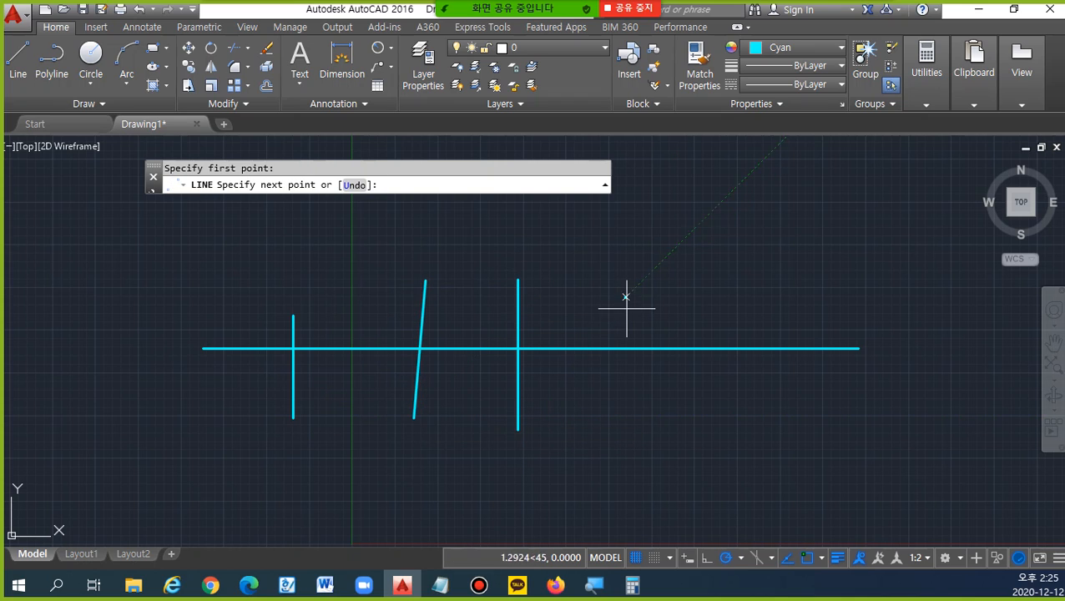
{"action": "left_click", "coordinate": [626, 411]}
{"action": "key", "text": "Return"}
{"action": "key", "text": "Return"}
{"action": "left_click", "coordinate": [724, 301]}
{"action": "left_click", "coordinate": [723, 411]}
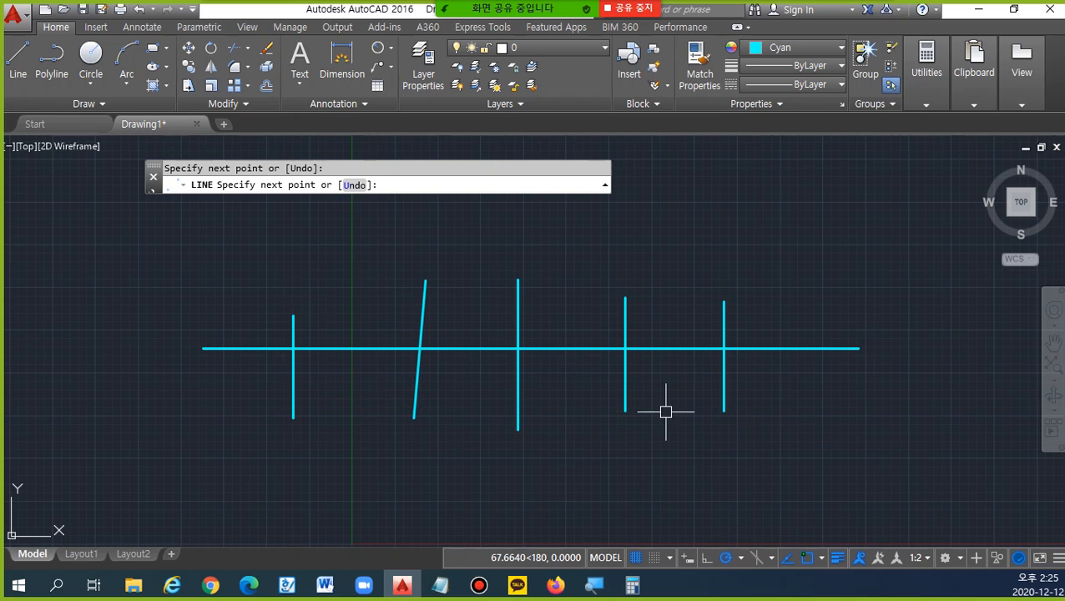
{"action": "key", "text": "Return"}
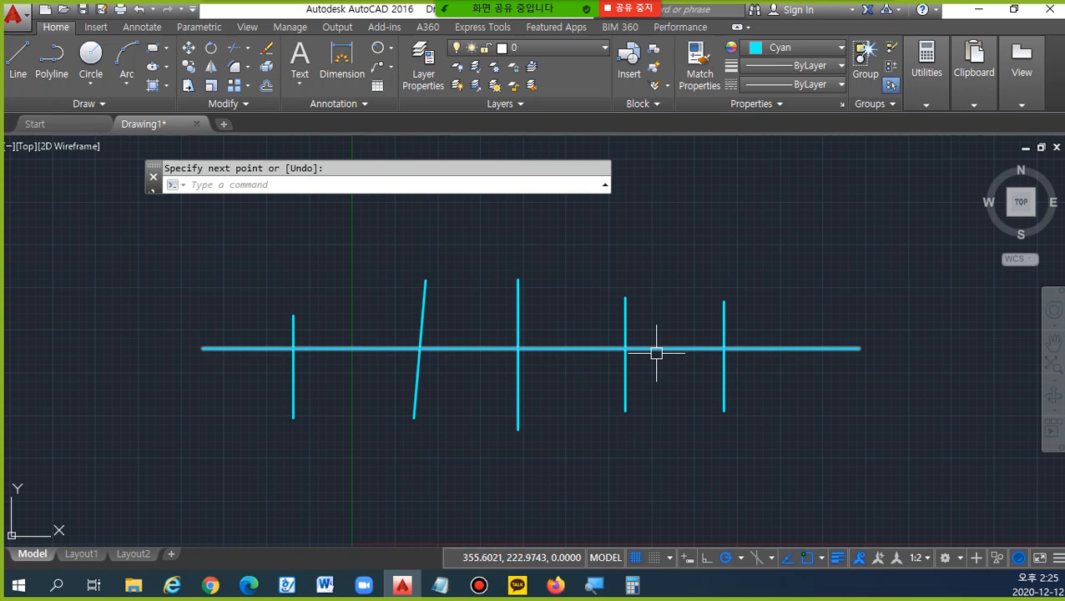
{"action": "key", "text": "Return"}
{"action": "left_click", "coordinate": [793, 305]}
{"action": "left_click", "coordinate": [792, 403]}
{"action": "key", "text": "Return"}
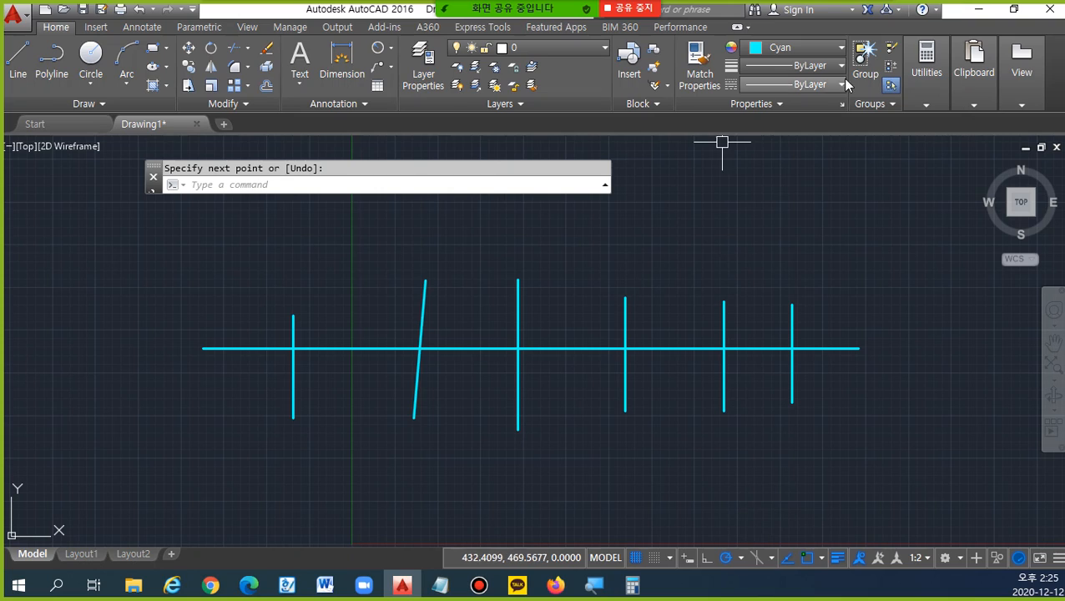
With all objects as cutting edges, trim the horizontal line's ends and alternate gaps, plus the lower halves of all six upright lines.
{"action": "middle_click_drag", "start_coordinate": [485, 234], "coordinate": [485, 225]}
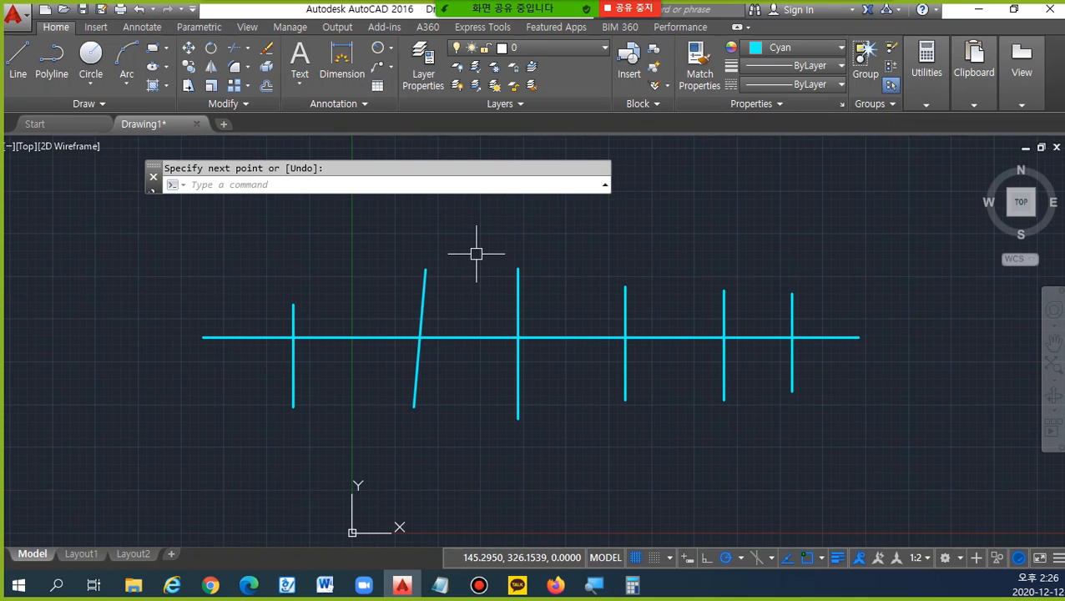
{"action": "type", "text": "tr"}
{"action": "key", "text": "Return"}
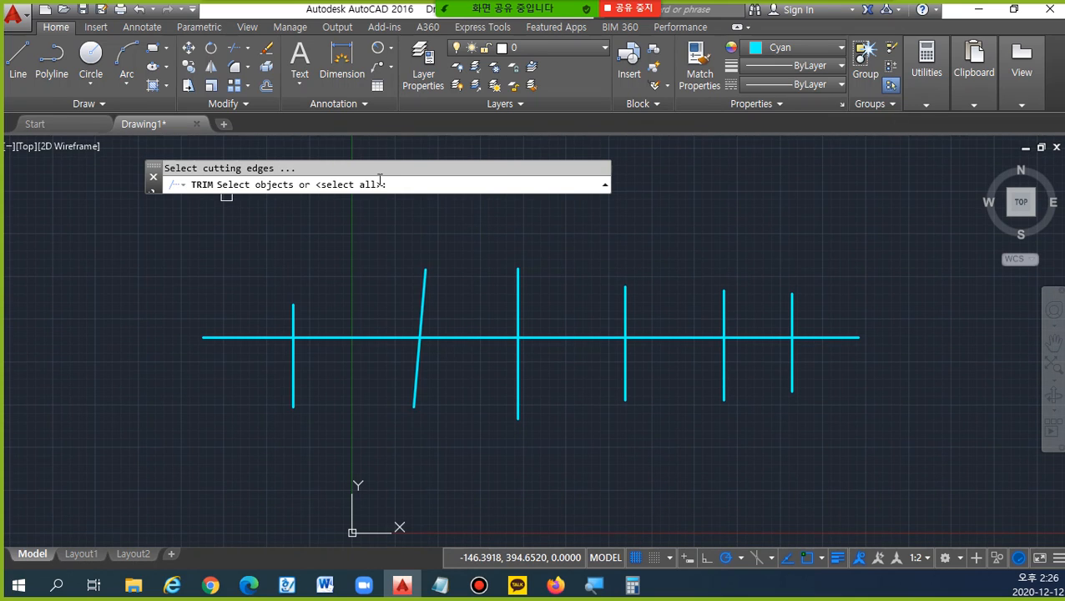
{"action": "left_click", "coordinate": [427, 187]}
{"action": "key", "text": "Return"}
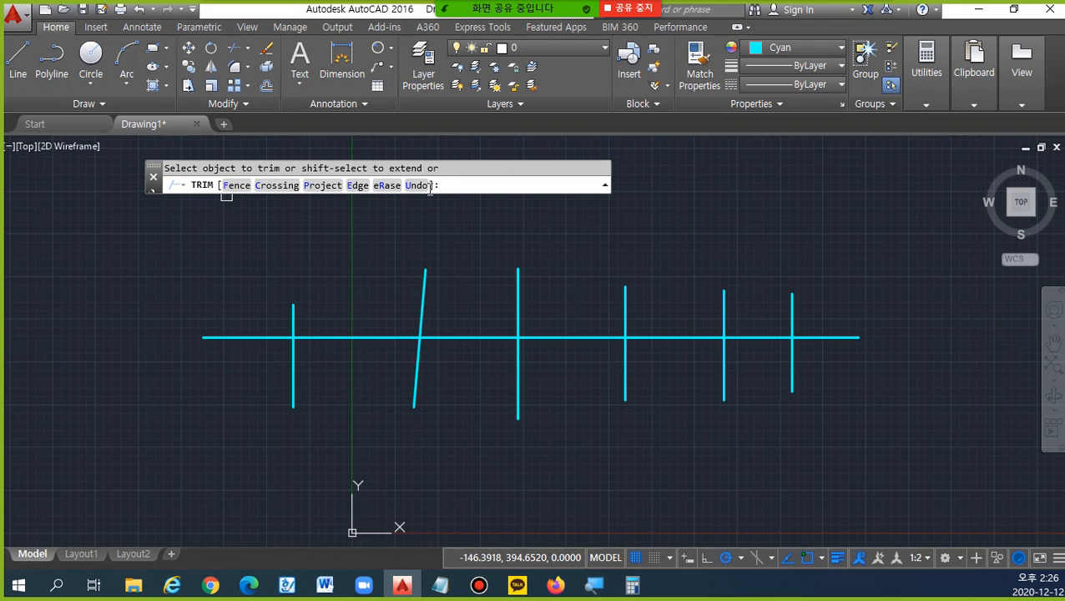
{"action": "left_click", "coordinate": [259, 336]}
{"action": "left_click", "coordinate": [460, 336]}
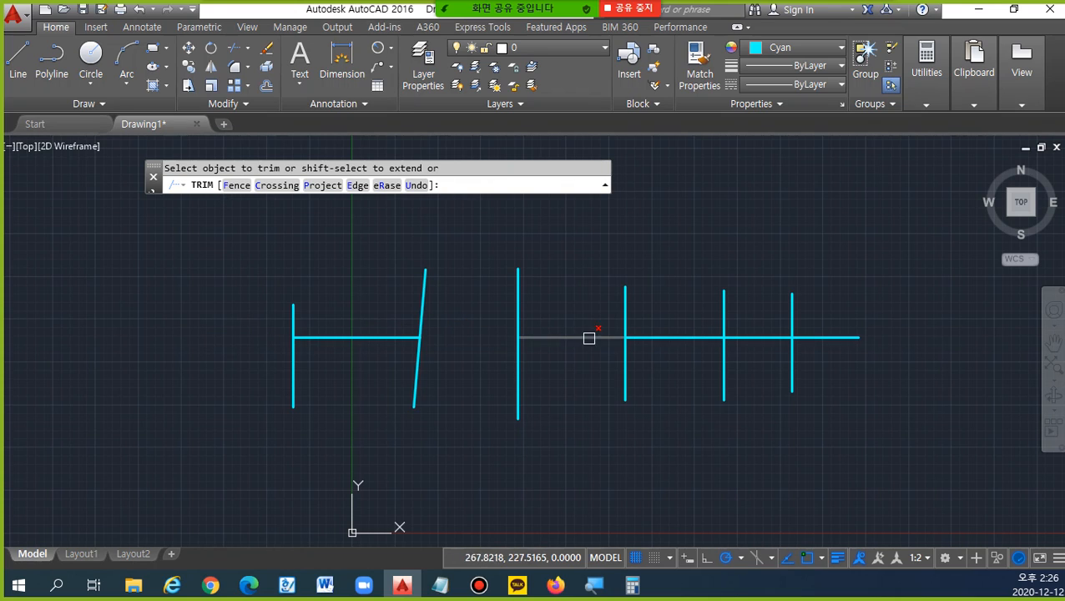
{"action": "left_click", "coordinate": [684, 338]}
{"action": "left_click", "coordinate": [825, 337]}
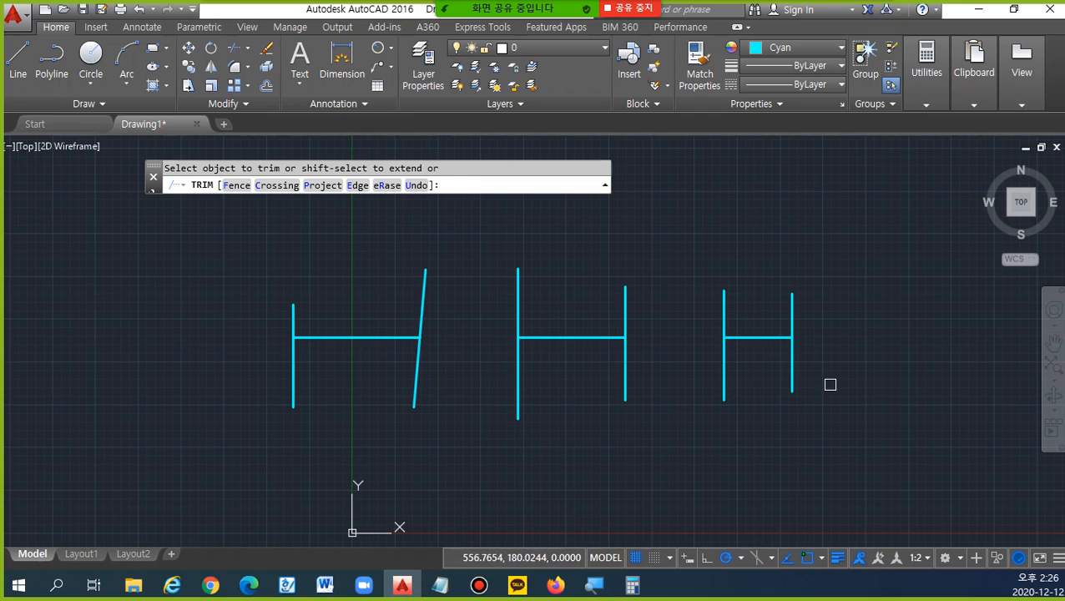
{"action": "left_click", "coordinate": [852, 452]}
{"action": "left_click", "coordinate": [172, 360]}
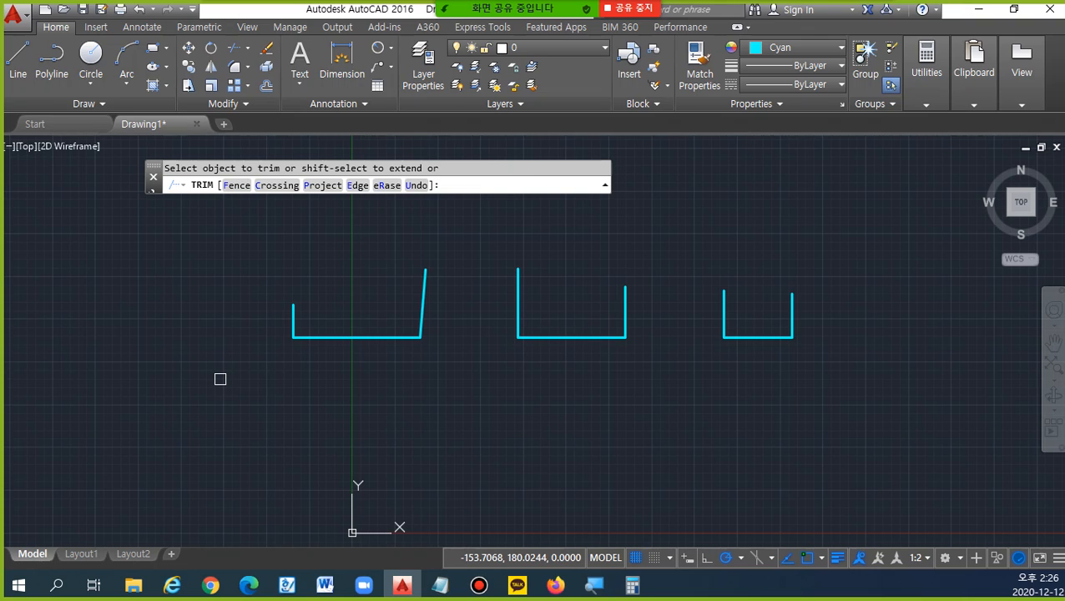
Undo all the trims and end the Trim command.
{"action": "key", "text": "ctrl+z"}
{"action": "key", "text": "ctrl+z"}
{"action": "key", "text": "ctrl+z"}
{"action": "key", "text": "ctrl+z"}
{"action": "key", "text": "ctrl+z"}
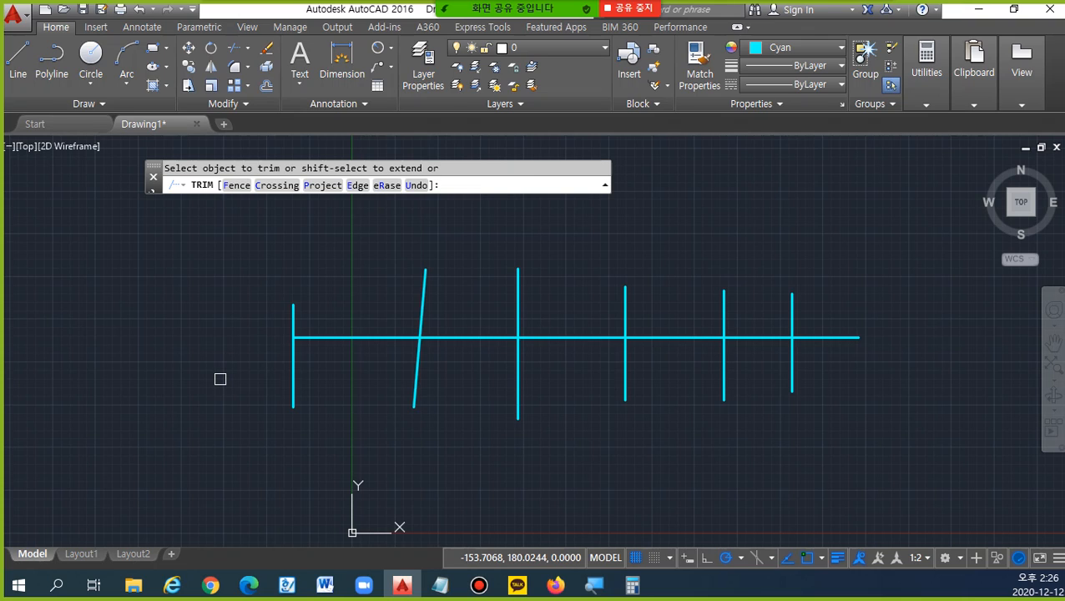
{"action": "key", "text": "Escape"}
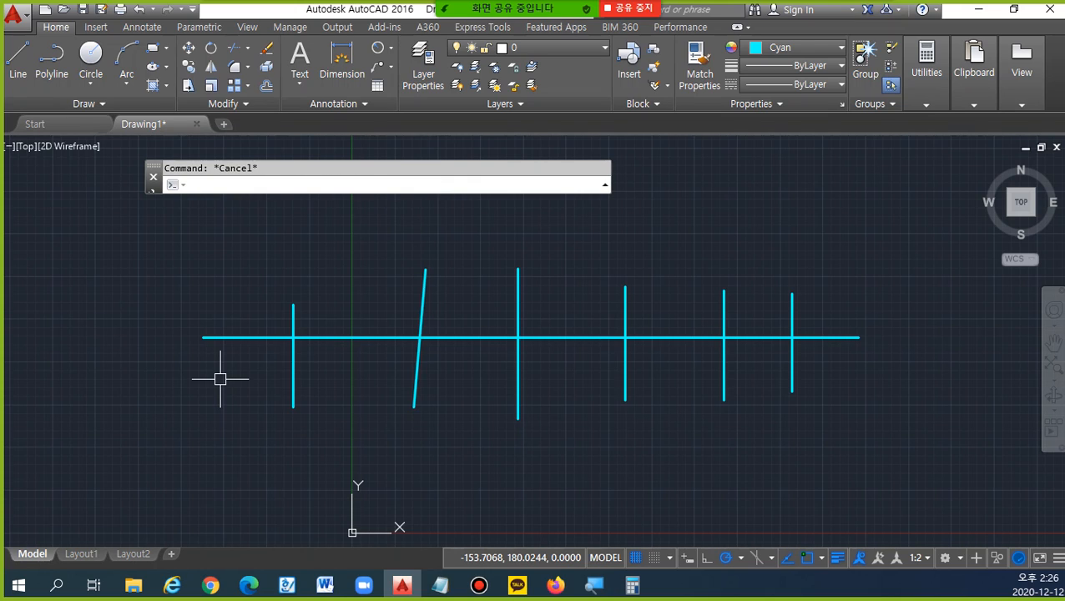
Trim both outer ends and the second and fourth gap segments of the horizontal line, using all objects as cutting edges.
{"action": "type", "text": "tr"}
{"action": "key", "text": "Return"}
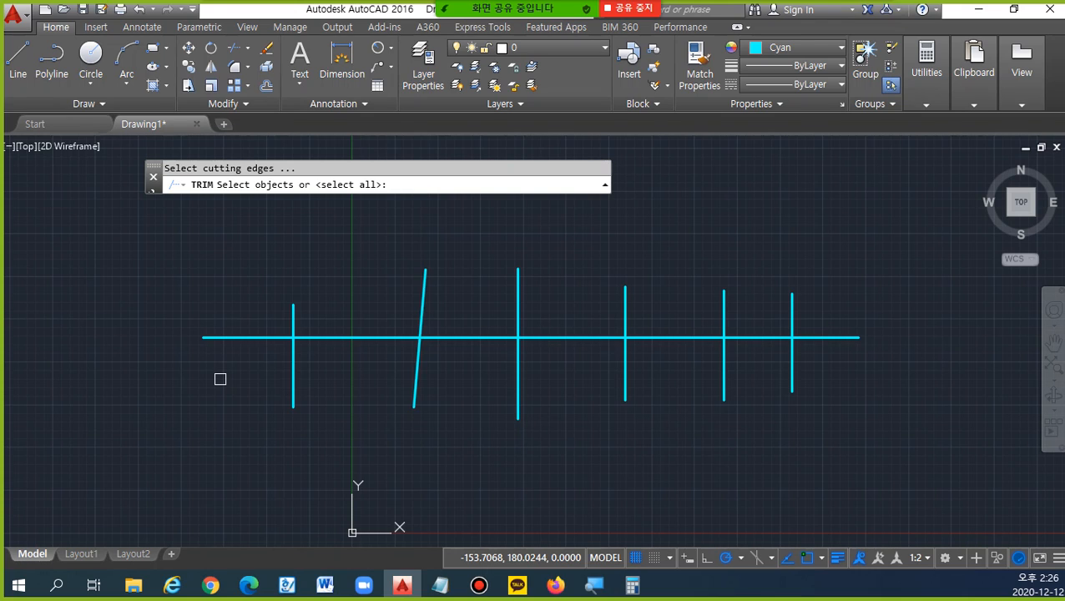
{"action": "key", "text": "Return"}
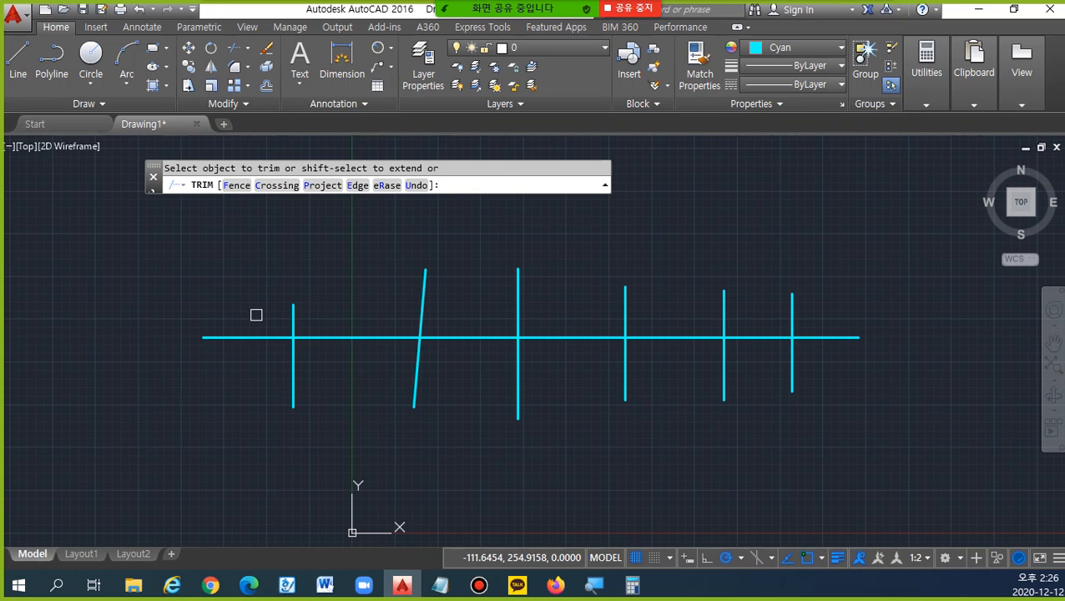
{"action": "left_click", "coordinate": [249, 337]}
{"action": "left_click", "coordinate": [459, 338]}
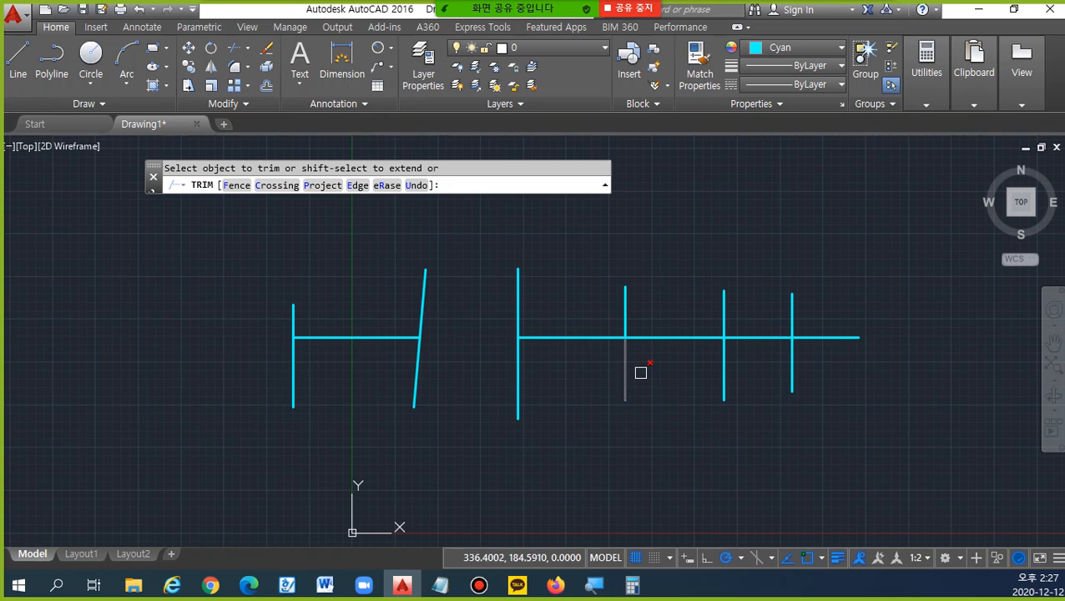
{"action": "left_click", "coordinate": [656, 338]}
{"action": "left_click", "coordinate": [820, 338]}
Trim the lower parts of the outer two pairs of upright lines and the upper parts of the middle pair.
{"action": "left_click", "coordinate": [793, 373]}
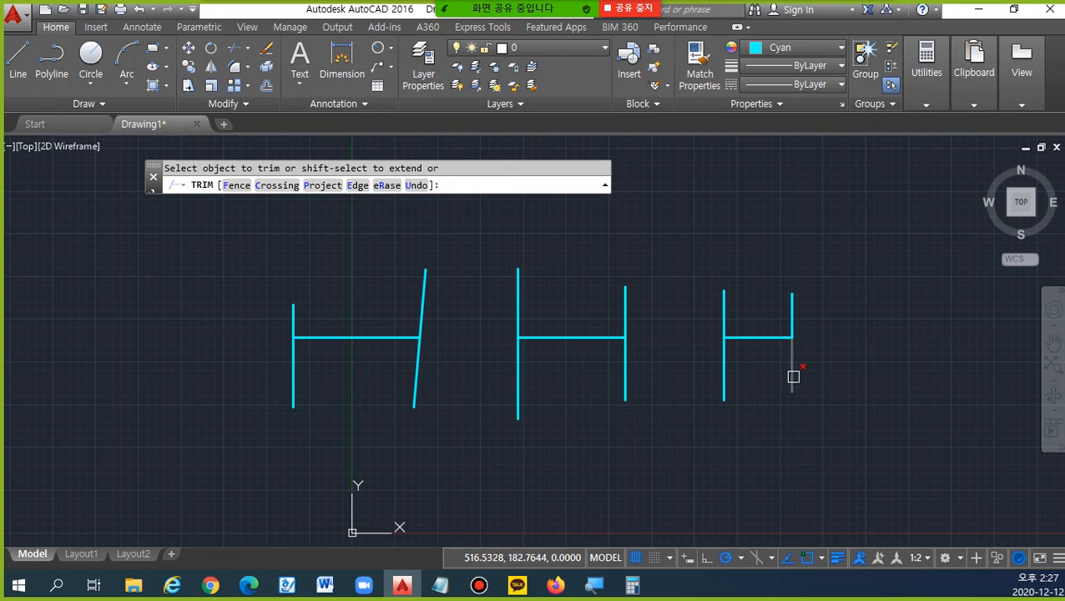
{"action": "left_click", "coordinate": [723, 389]}
{"action": "left_click", "coordinate": [626, 315]}
{"action": "left_click", "coordinate": [519, 307]}
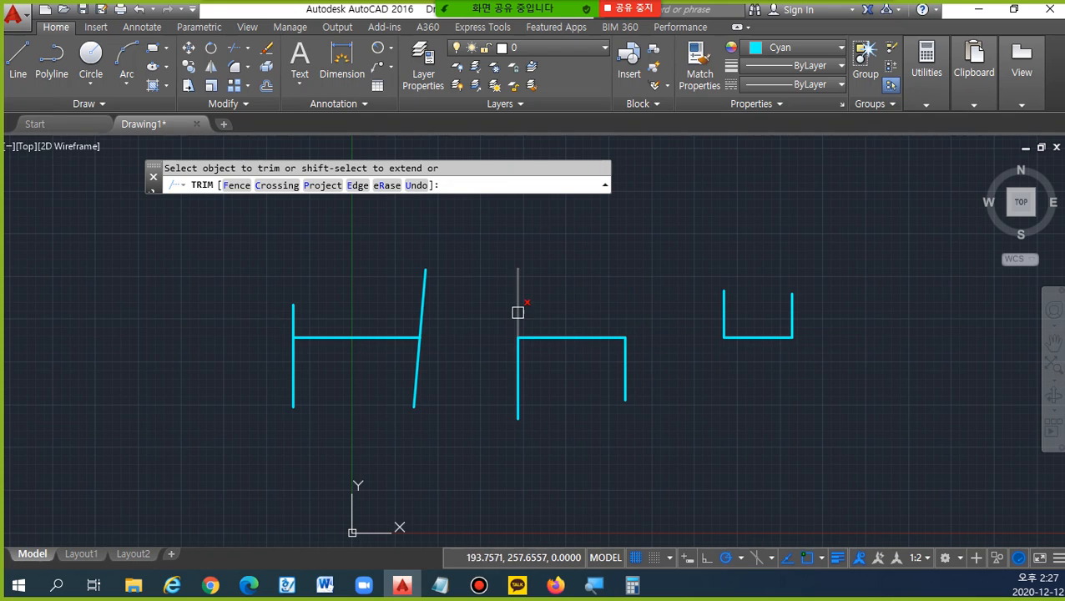
{"action": "left_click", "coordinate": [416, 382]}
{"action": "left_click", "coordinate": [297, 381]}
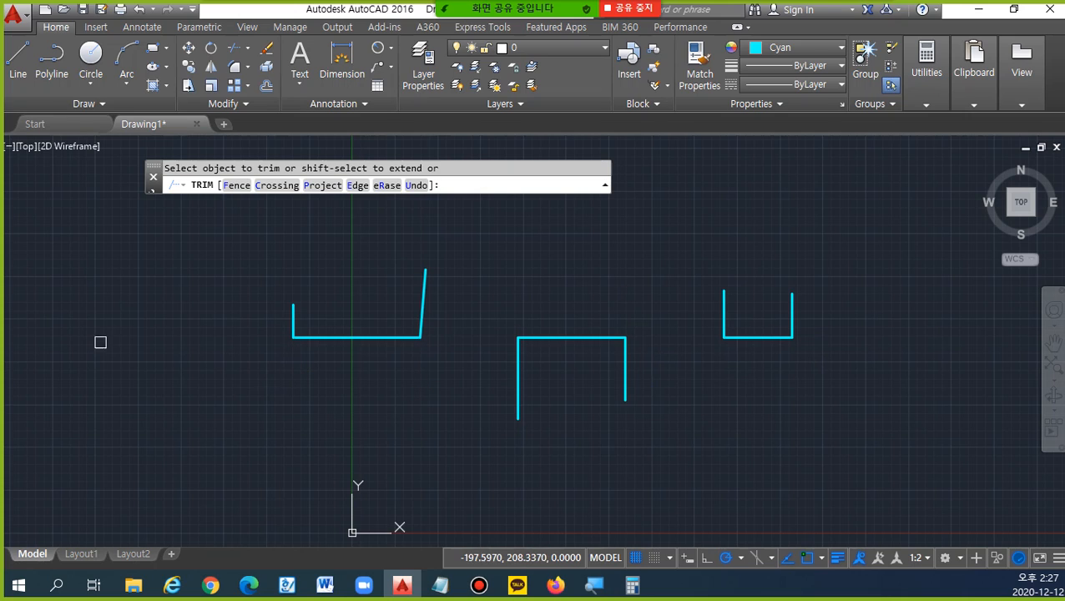
{"action": "key", "text": "Return"}
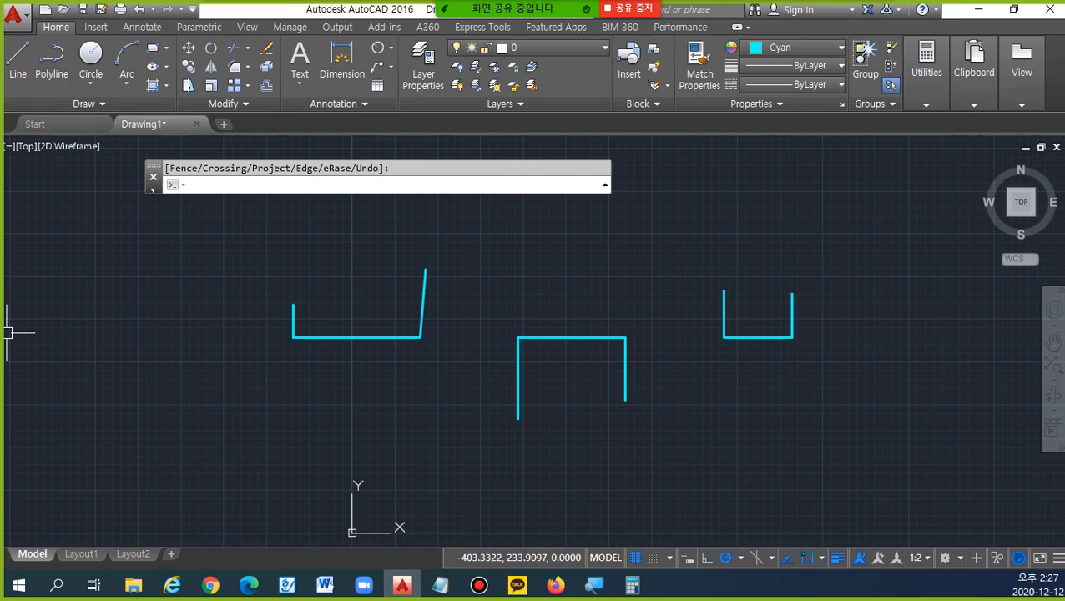
Undo the previous trim and crossing-trim the lower halves of all six upright lines, with the horizontal line as cutting edge.
{"action": "key", "text": "ctrl+z"}
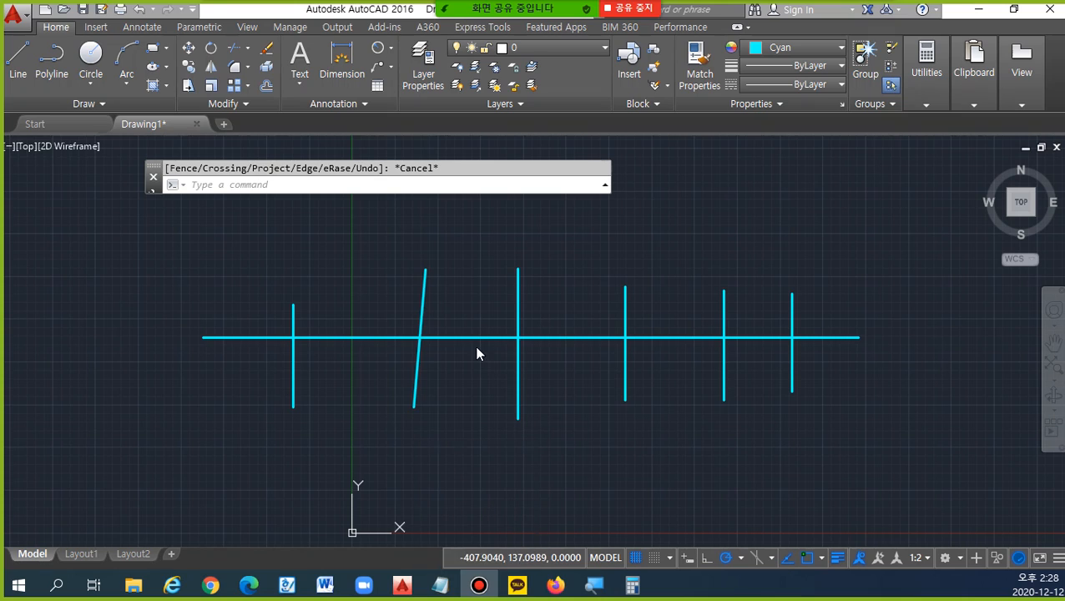
{"action": "type", "text": "tr"}
{"action": "key", "text": "space"}
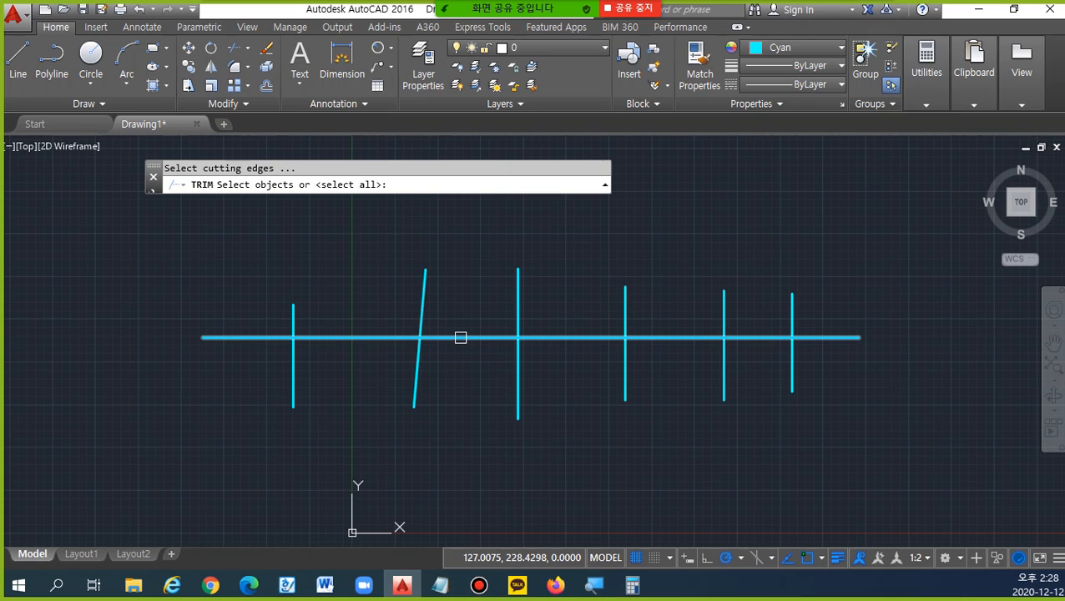
{"action": "left_click", "coordinate": [461, 337]}
{"action": "key", "text": "space"}
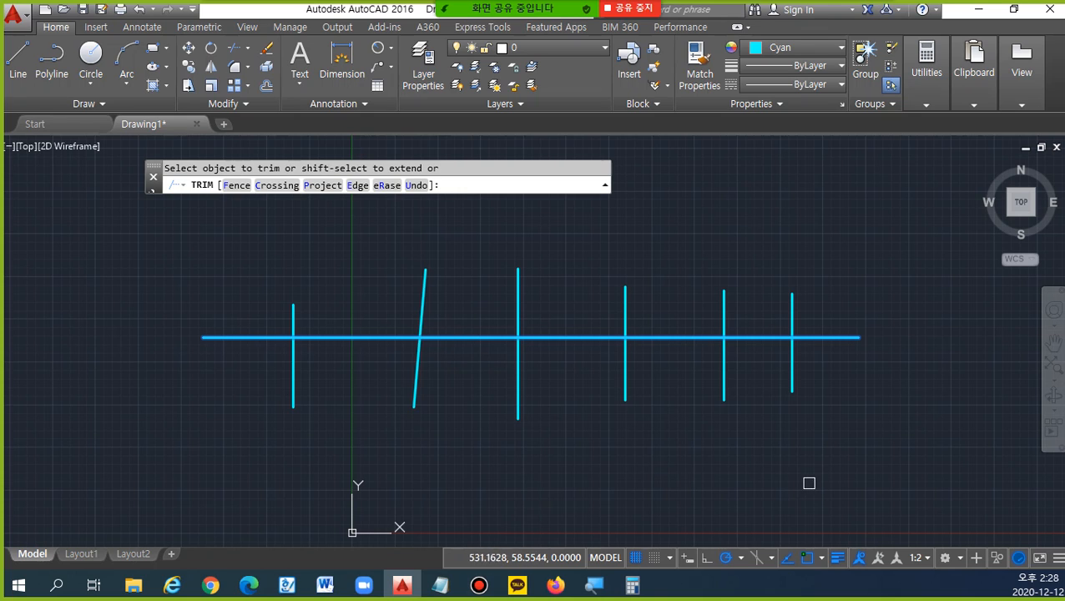
{"action": "left_click", "coordinate": [857, 475]}
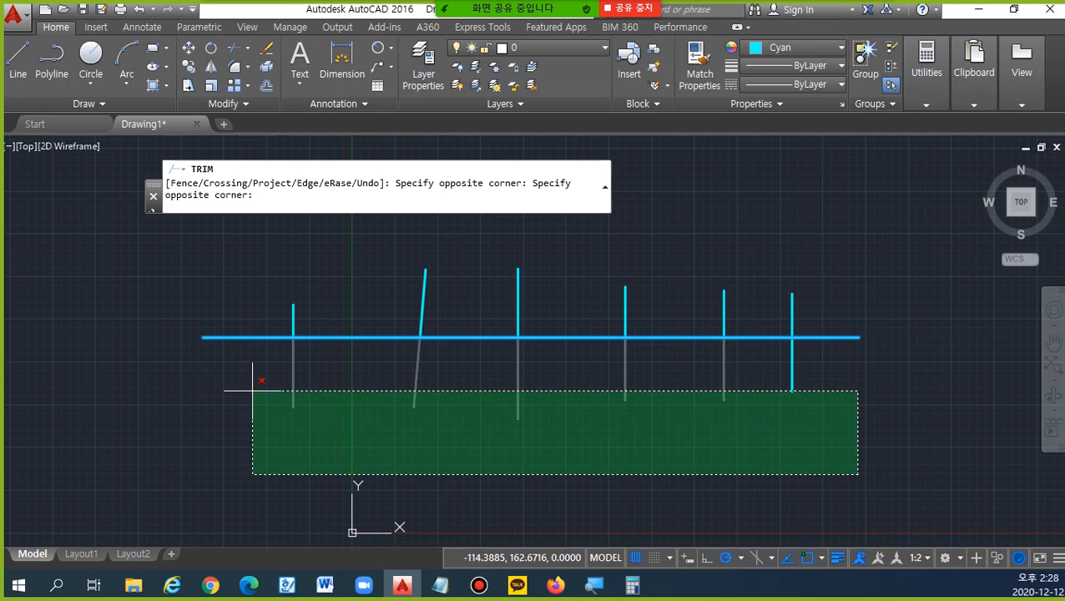
{"action": "left_click", "coordinate": [234, 367]}
{"action": "key", "text": "space"}
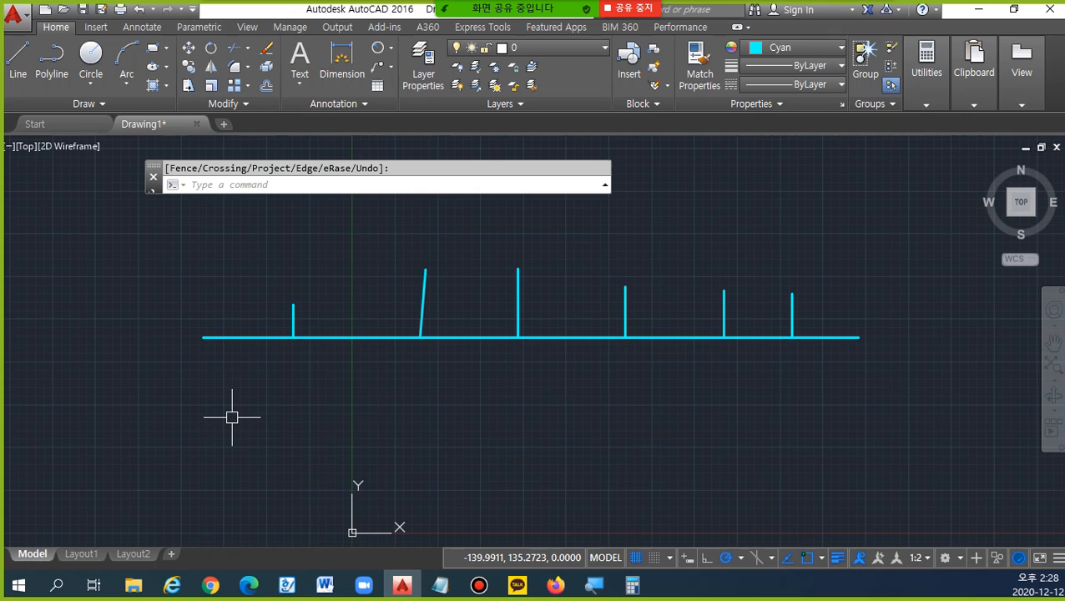
Undo the crossing trim and cut the same lower halves with the Fence option, using a two-point fence below the horizontal cutting edge.
{"action": "key", "text": "ctrl+z"}
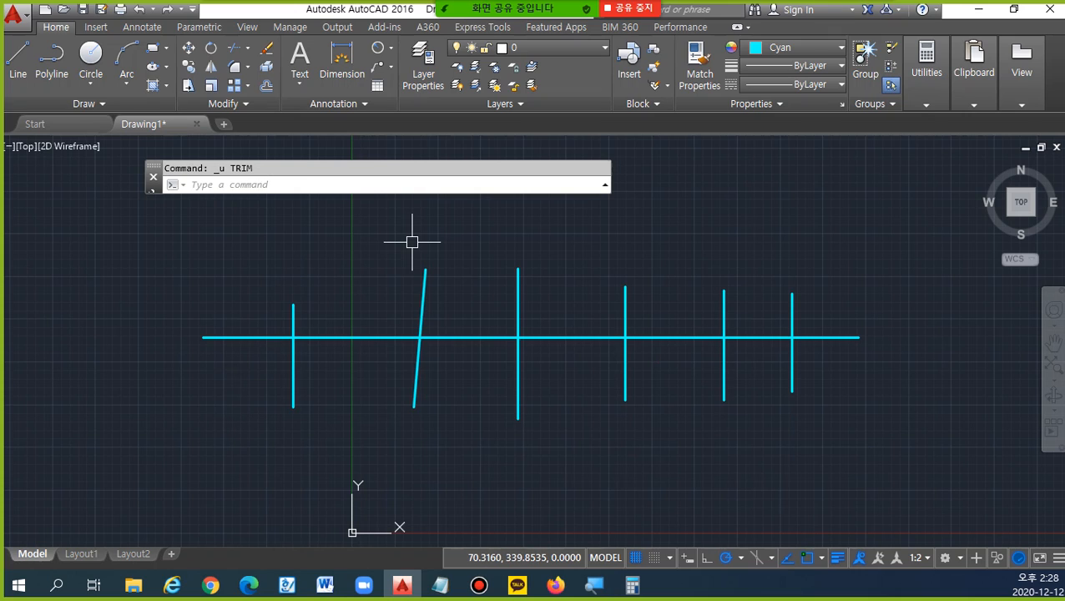
{"action": "type", "text": "ts or"}
{"action": "key", "text": "space"}
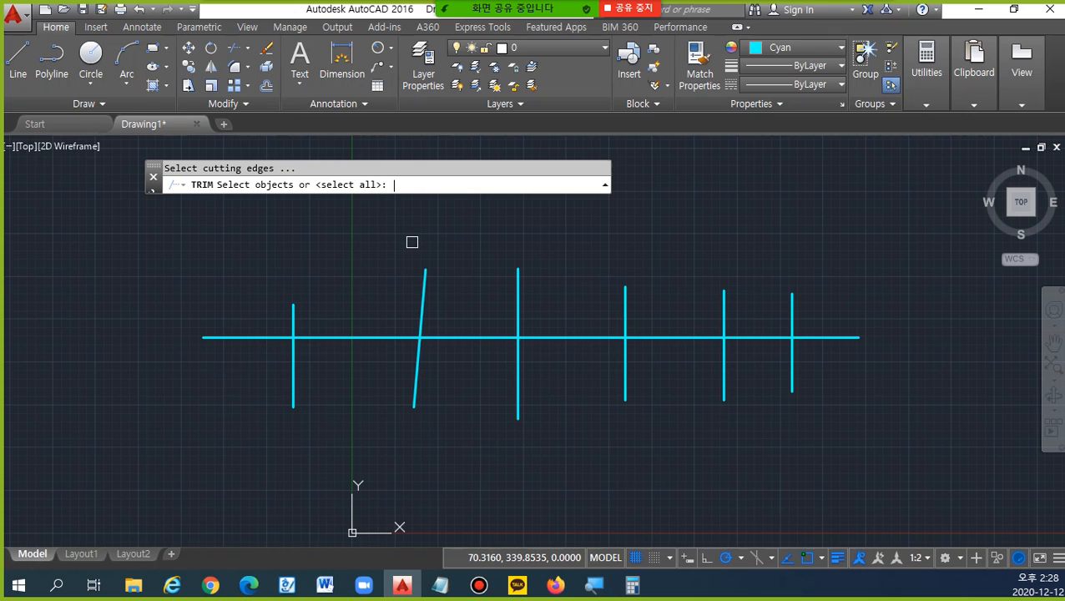
{"action": "left_click", "coordinate": [367, 339]}
{"action": "key", "text": "space"}
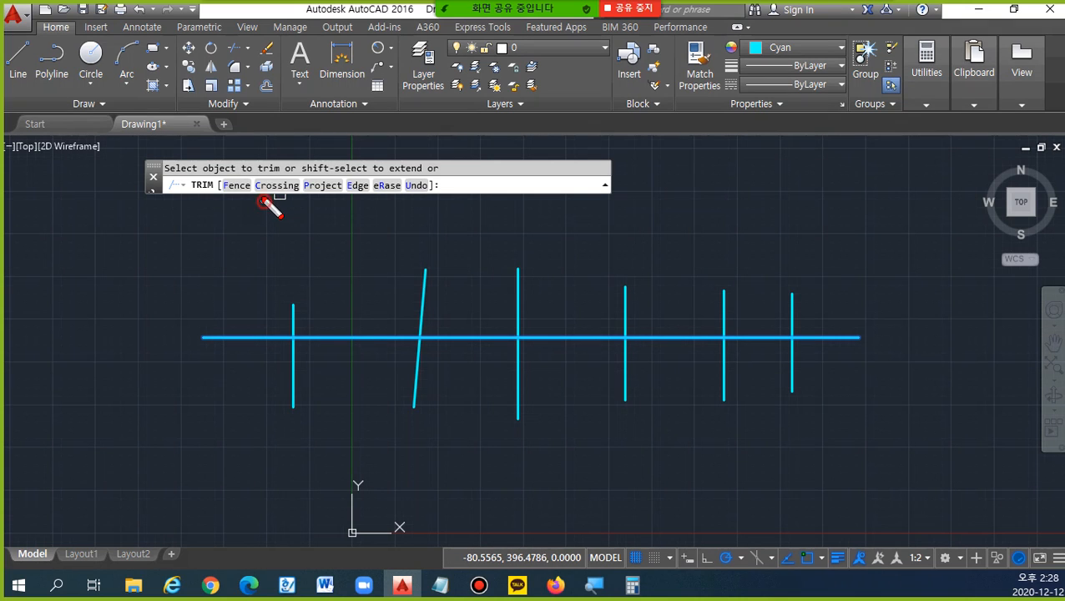
{"action": "mouse_move", "coordinate": [262, 202]}
{"action": "left_mouse_down"}
{"action": "mouse_move", "coordinate": [306, 187]}
{"action": "mouse_move", "coordinate": [279, 198]}
{"action": "mouse_move", "coordinate": [222, 173]}
{"action": "mouse_move", "coordinate": [251, 200]}
{"action": "mouse_move", "coordinate": [289, 210]}
{"action": "left_mouse_up"}
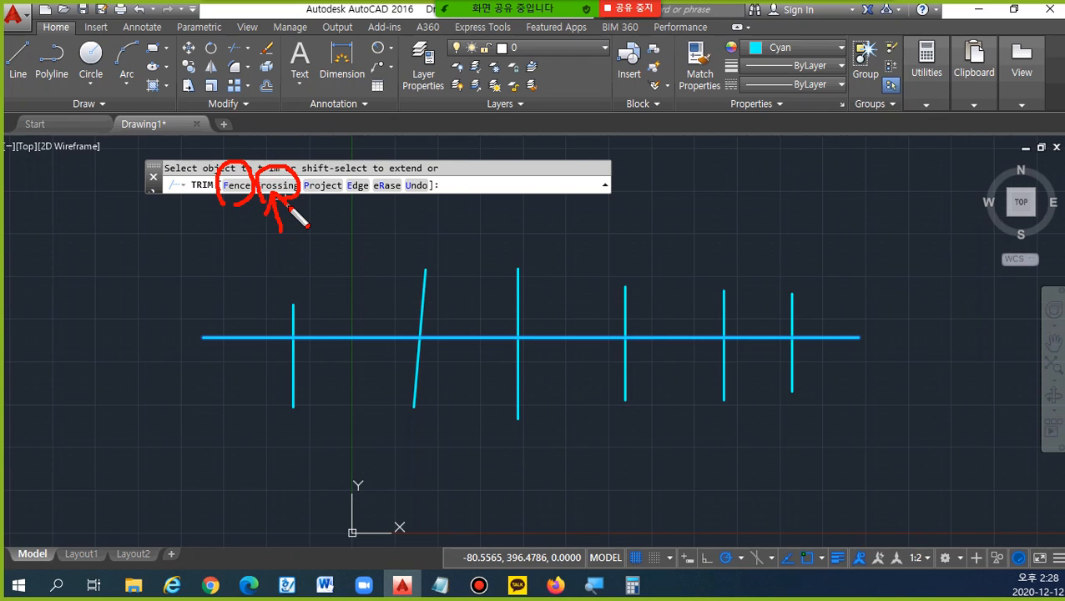
{"action": "key", "text": "Escape"}
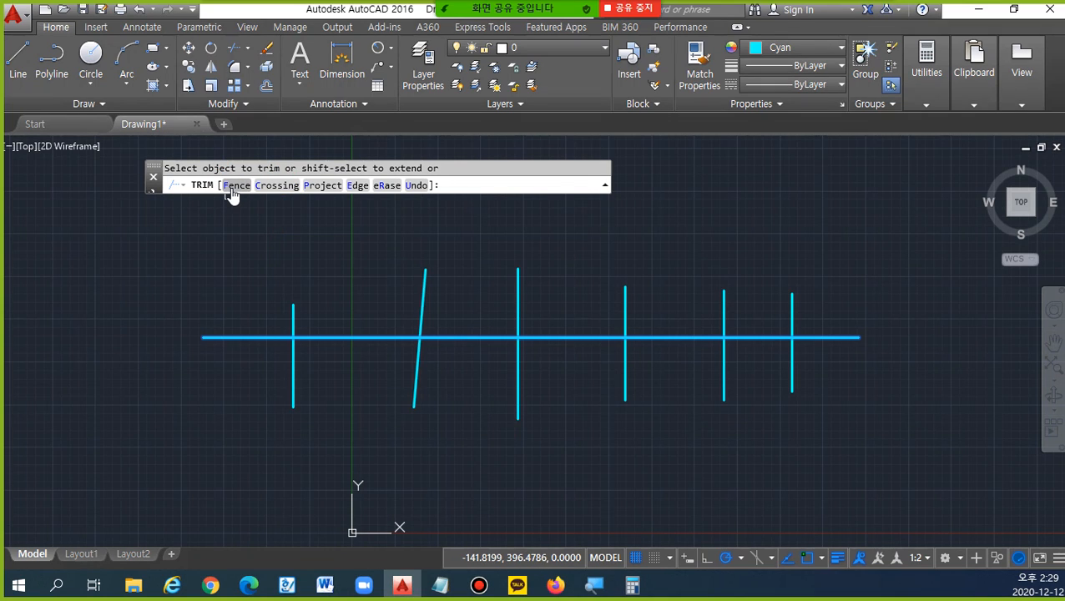
{"action": "left_click", "coordinate": [234, 187]}
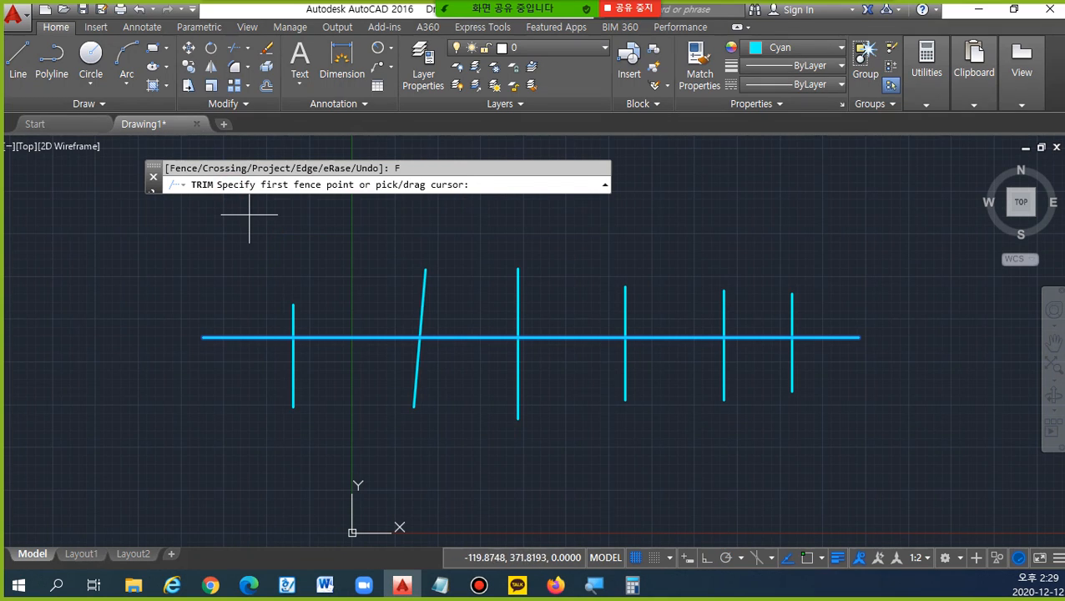
{"action": "left_click", "coordinate": [841, 362]}
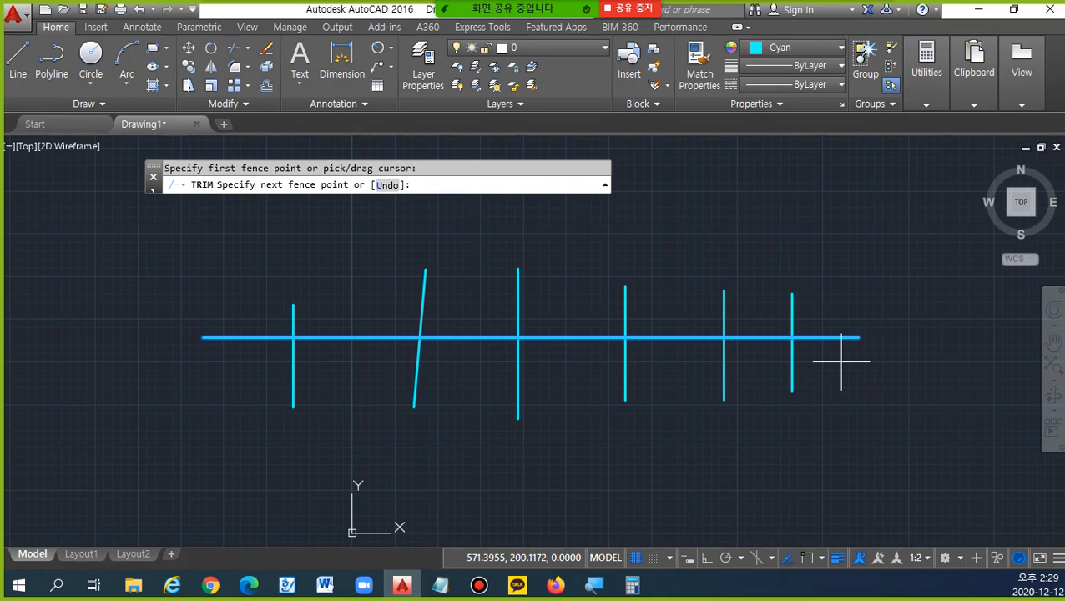
{"action": "left_click", "coordinate": [197, 376]}
{"action": "key", "text": "Return"}
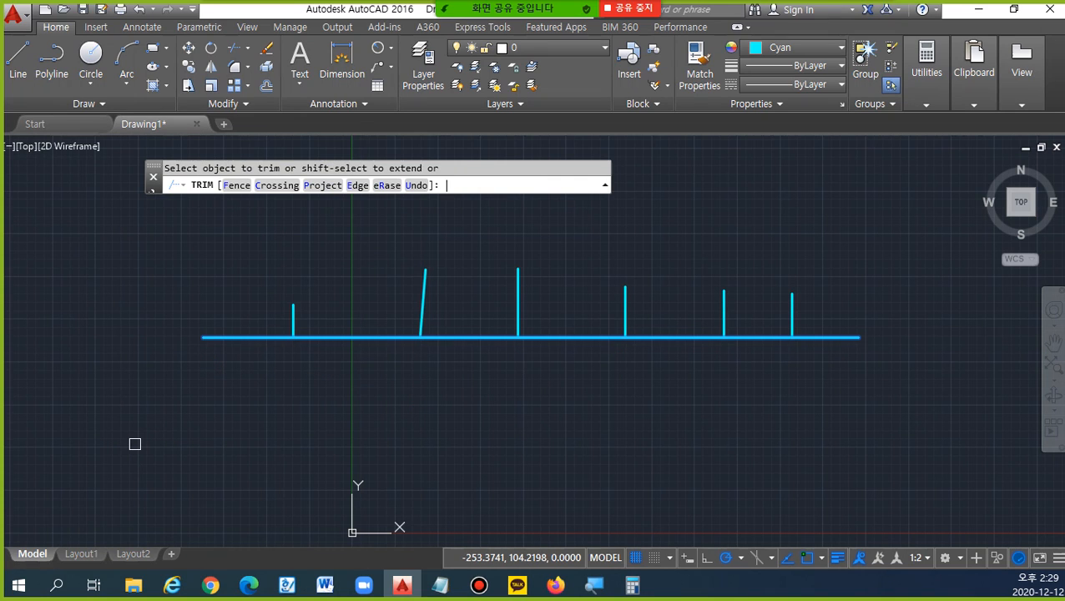
{"action": "key", "text": "Escape"}
Undo the fence trim and cut both horizontal and upright lines with one slanted zigzag Fence, using all objects as cutting edges.
{"action": "key", "text": "ctrl+z"}
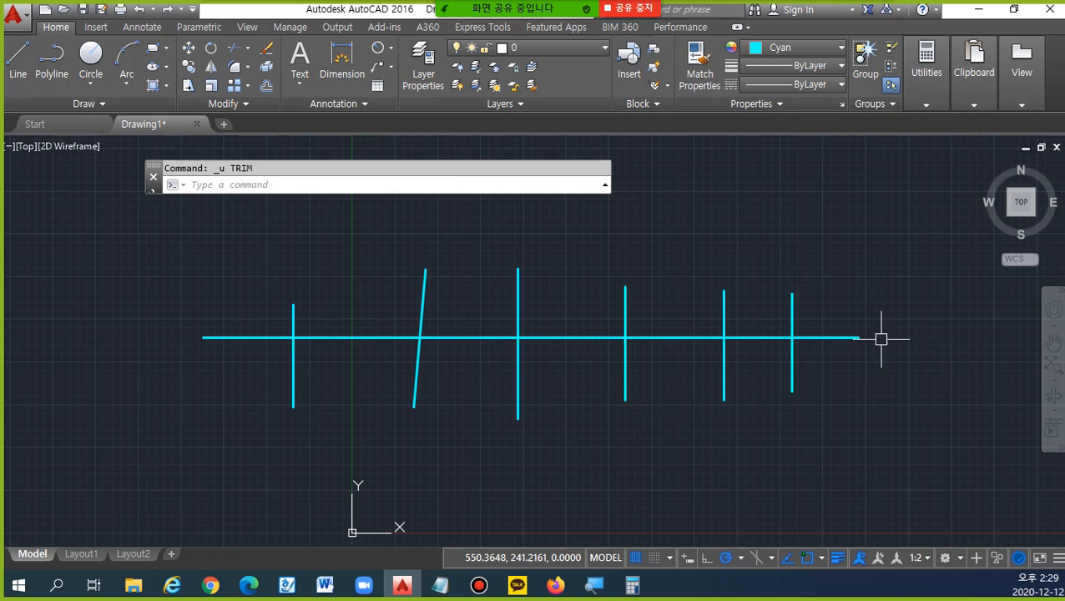
{"action": "type", "text": "tr"}
{"action": "key", "text": "Return"}
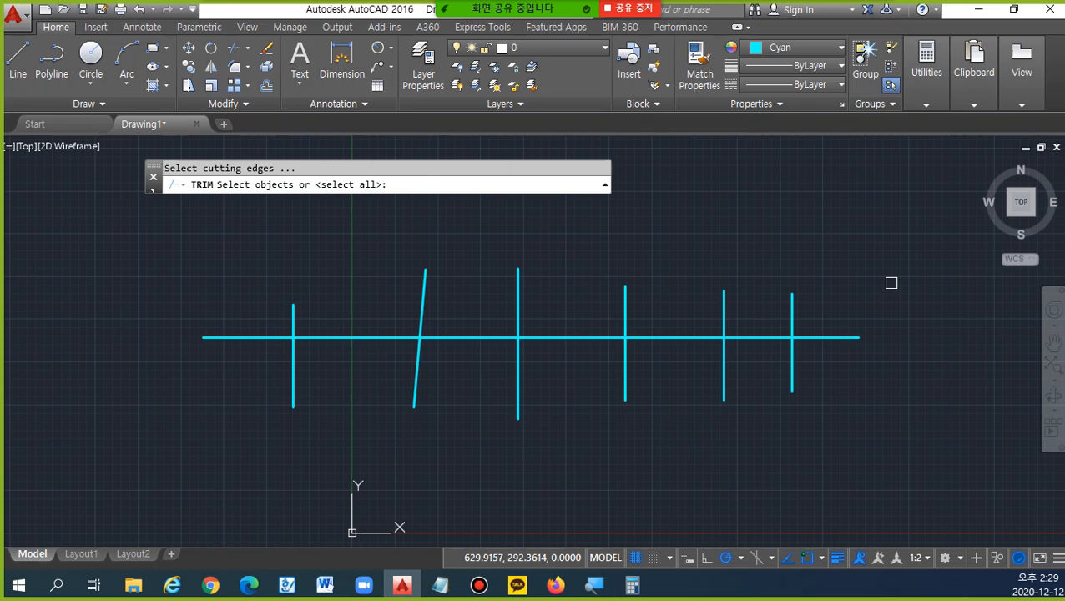
{"action": "key", "text": "Return"}
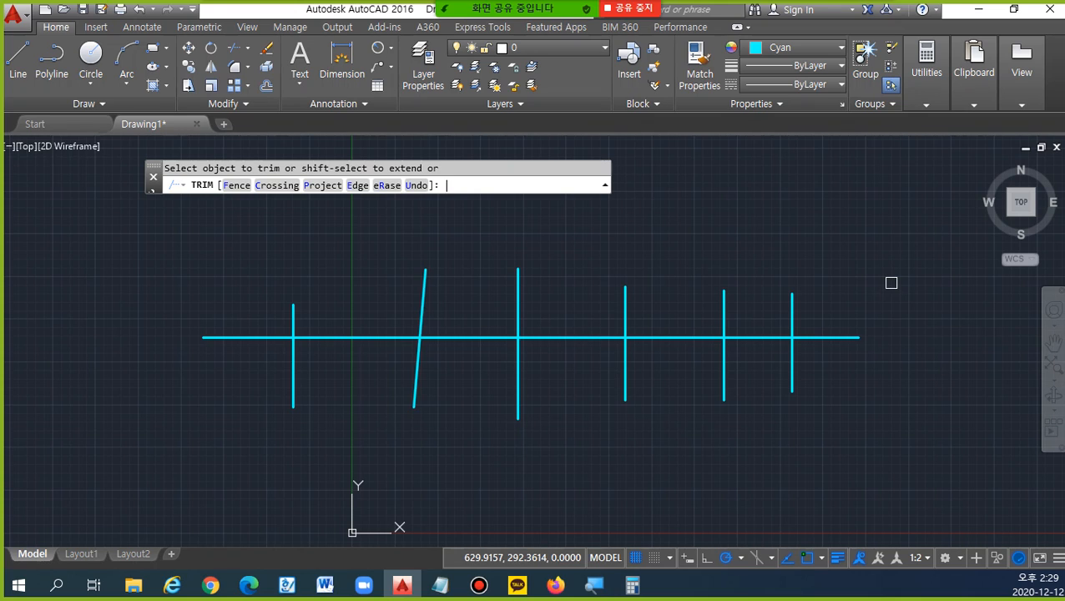
{"action": "left_click", "coordinate": [237, 186]}
{"action": "left_click", "coordinate": [868, 309]}
{"action": "left_click", "coordinate": [837, 366]}
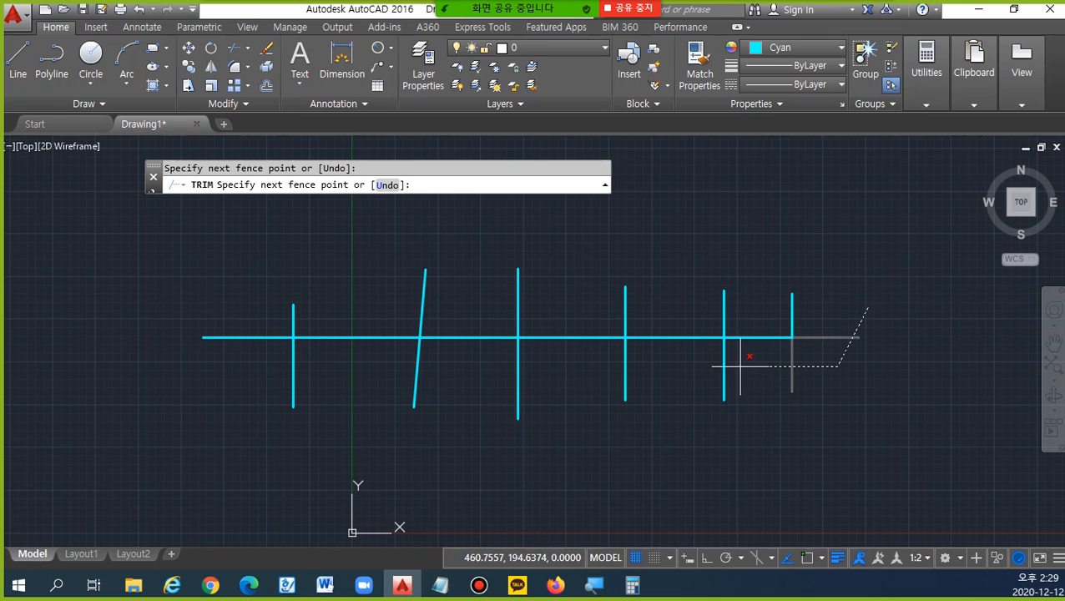
{"action": "left_click", "coordinate": [702, 367]}
{"action": "left_click", "coordinate": [680, 319]}
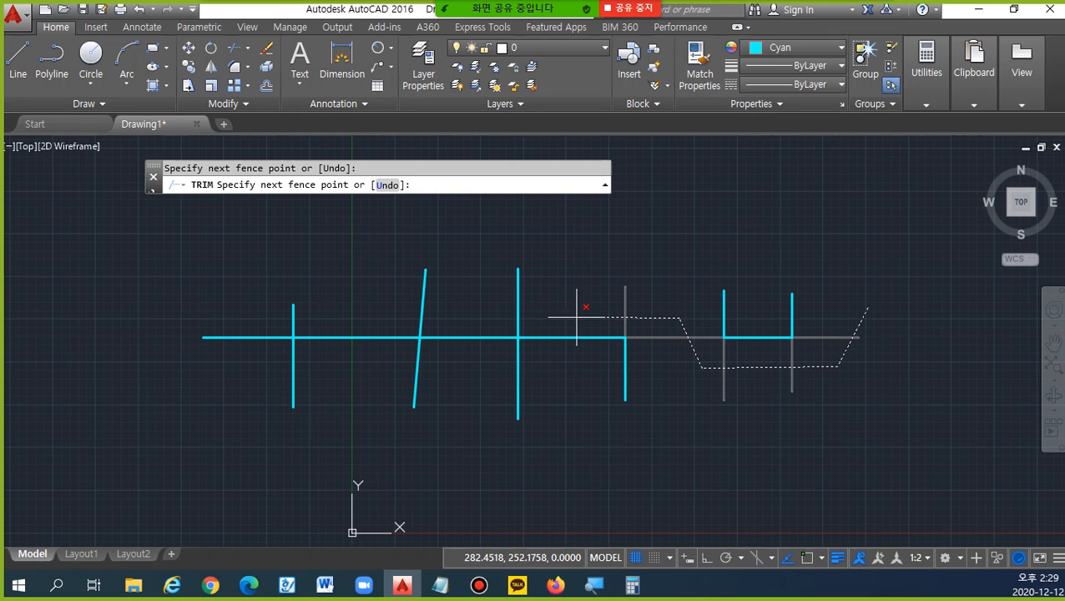
{"action": "left_click", "coordinate": [493, 311]}
{"action": "left_click", "coordinate": [465, 367]}
{"action": "left_click", "coordinate": [261, 376]}
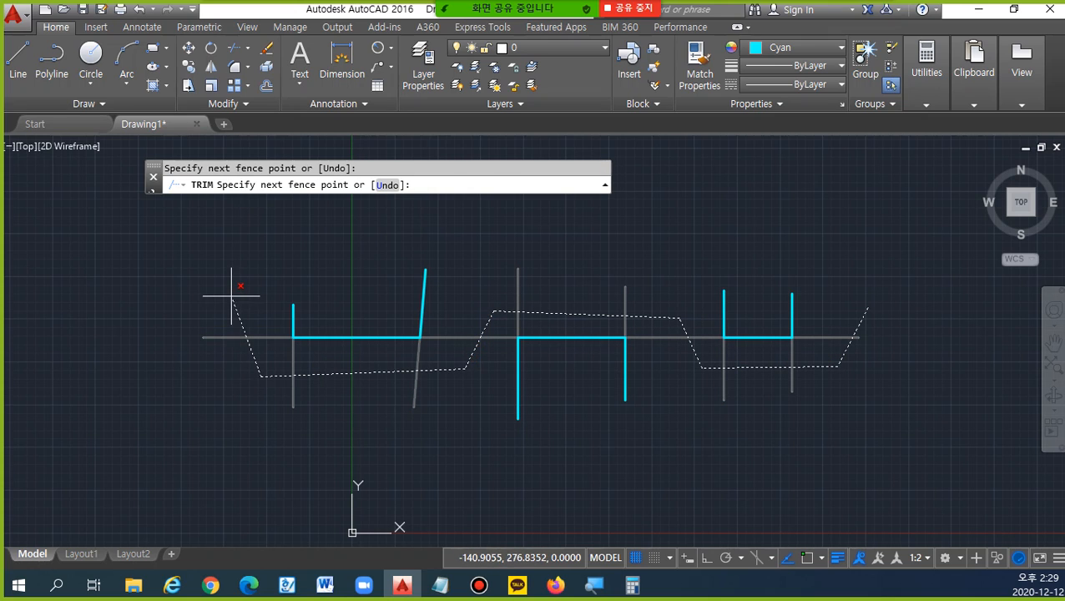
{"action": "left_click", "coordinate": [232, 296]}
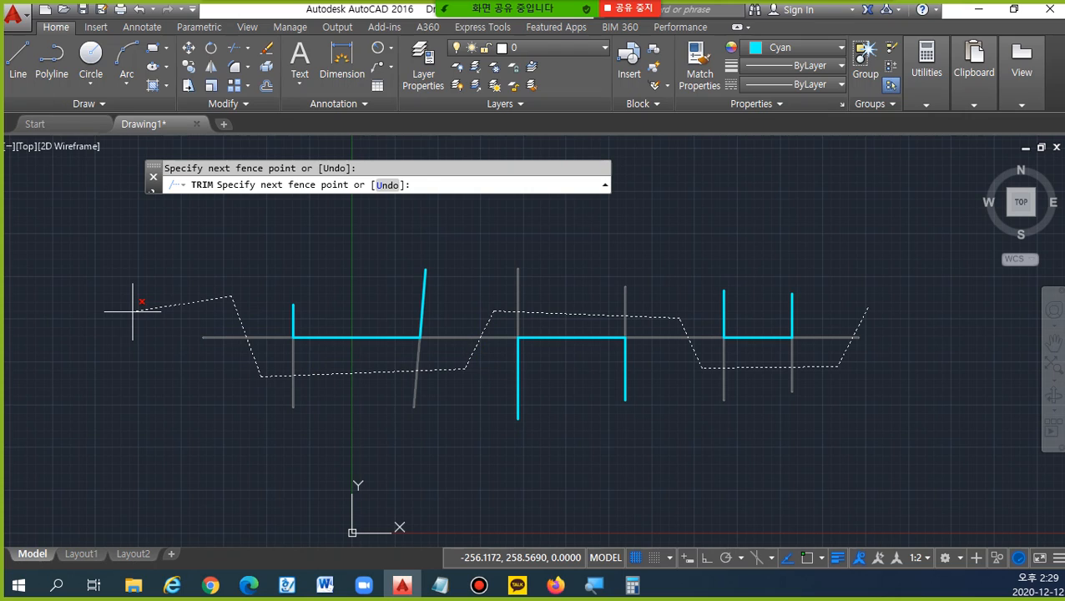
{"action": "key", "text": "Return"}
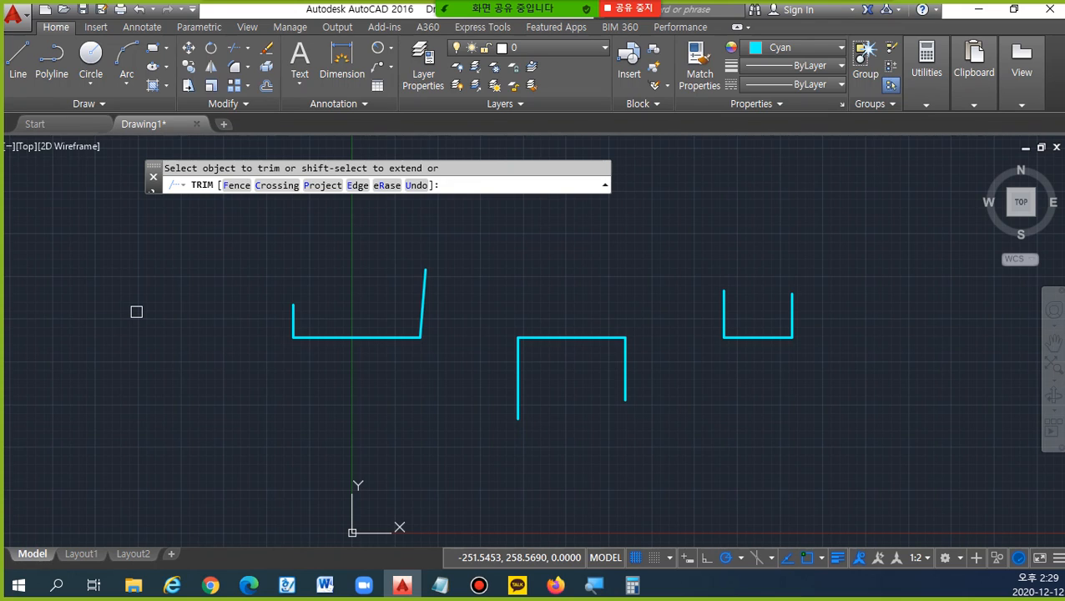
{"action": "key", "text": "Escape"}
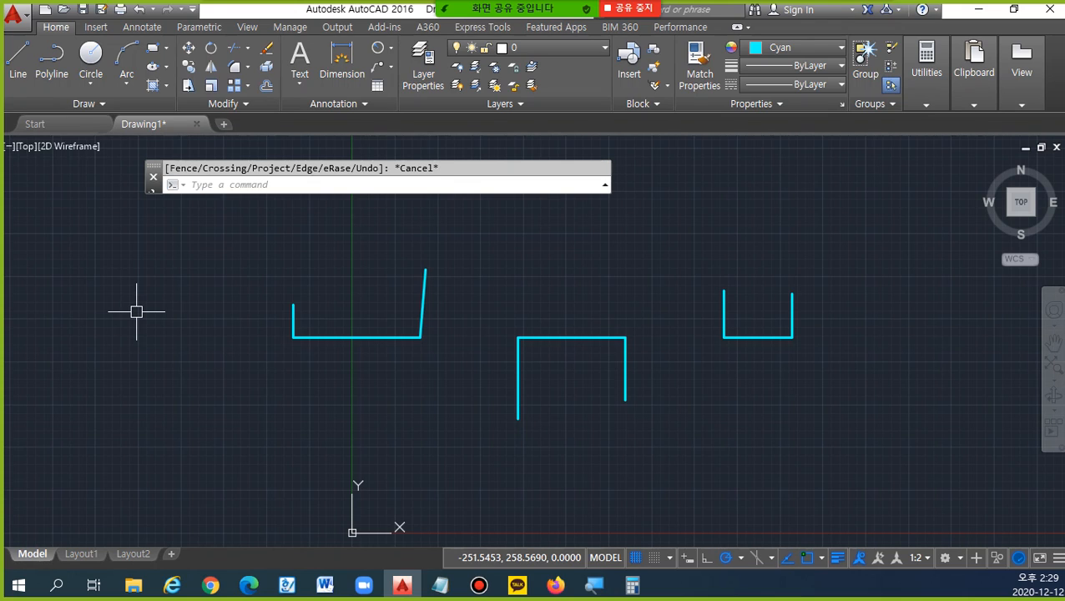
Undo the zigzag trim and repeat it with a squarer stepped Fence through the same segments, again using all objects as cutting edges.
{"action": "key", "text": "ctrl+z"}
{"action": "type", "text": "tr"}
{"action": "key", "text": "space"}
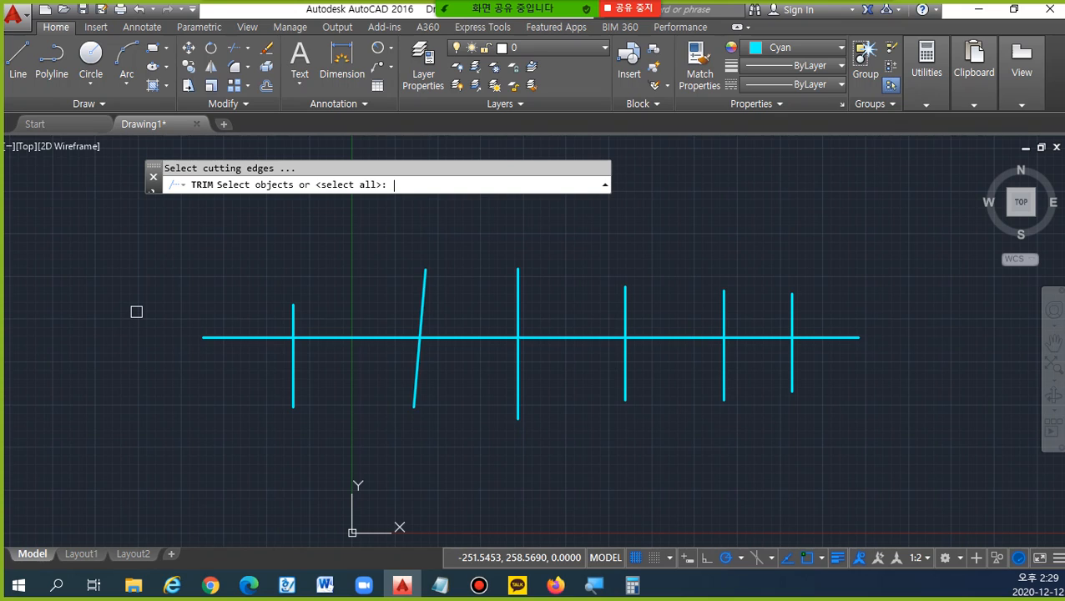
{"action": "key", "text": "space"}
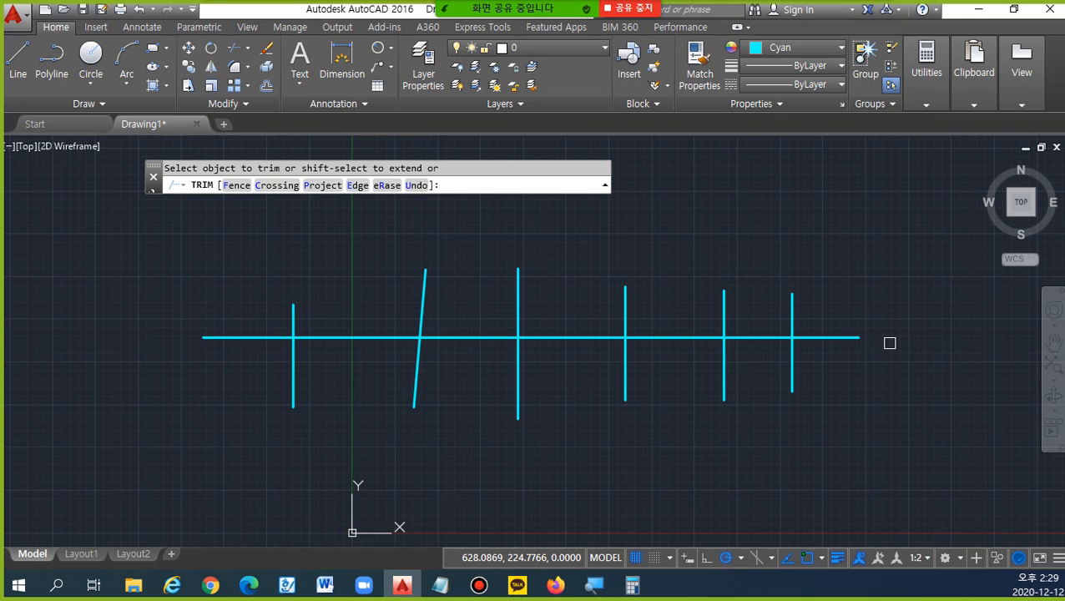
{"action": "type", "text": "f"}
{"action": "key", "text": "space"}
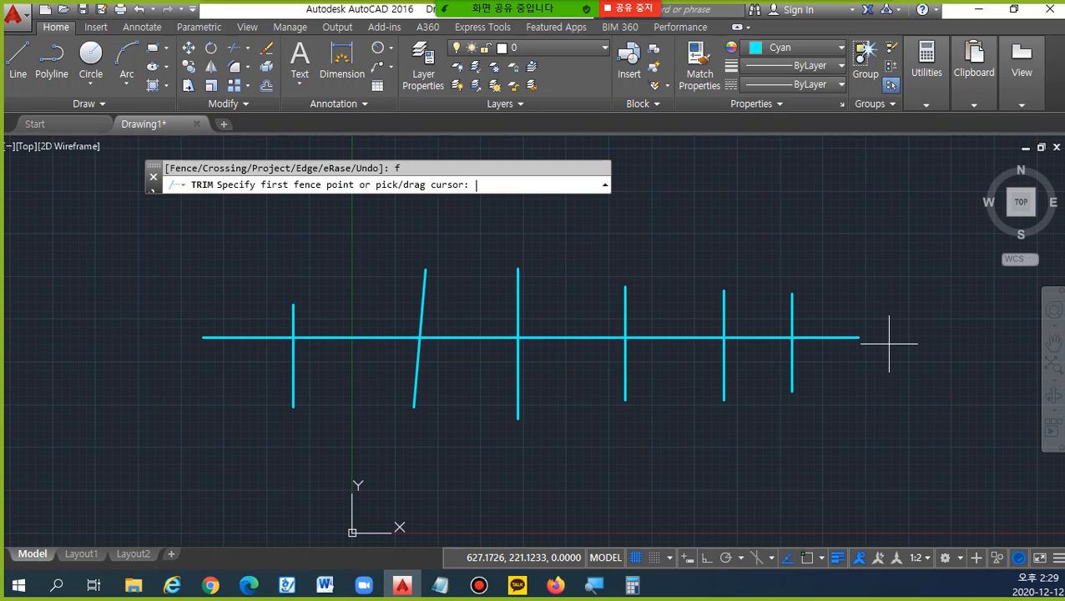
{"action": "left_click", "coordinate": [832, 347]}
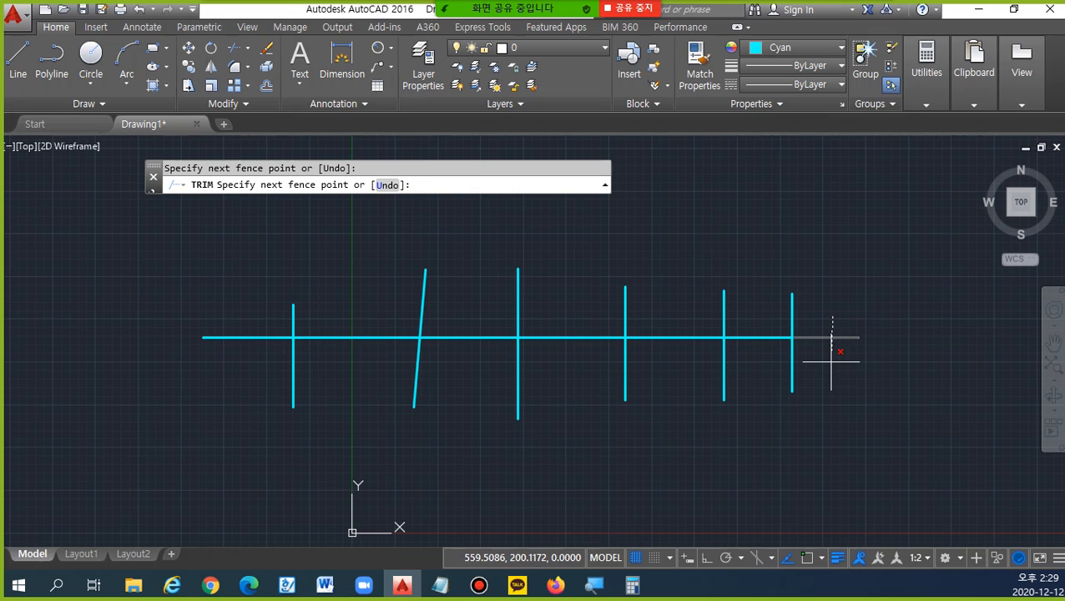
{"action": "left_click", "coordinate": [832, 361]}
{"action": "left_click", "coordinate": [690, 359]}
{"action": "left_click", "coordinate": [688, 305]}
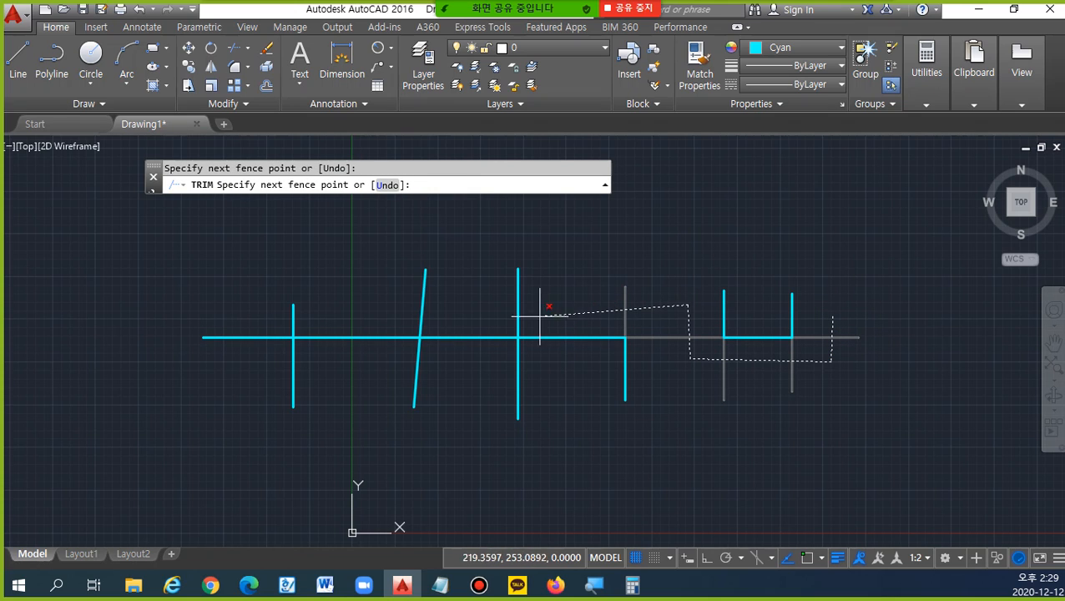
{"action": "left_click", "coordinate": [478, 318]}
{"action": "left_click", "coordinate": [465, 369]}
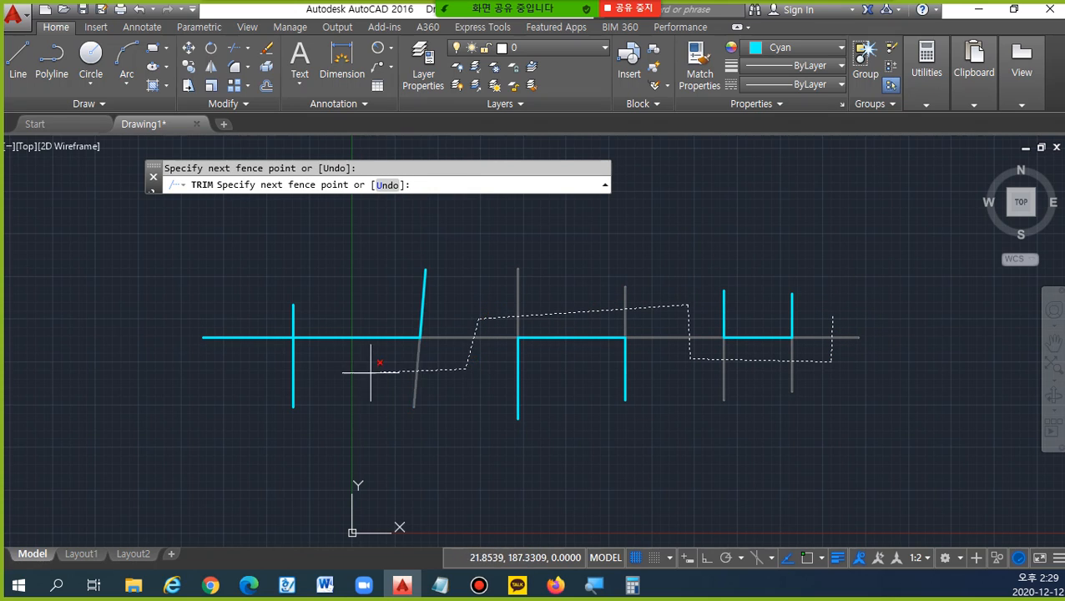
{"action": "left_click", "coordinate": [265, 376]}
{"action": "left_click", "coordinate": [265, 300]}
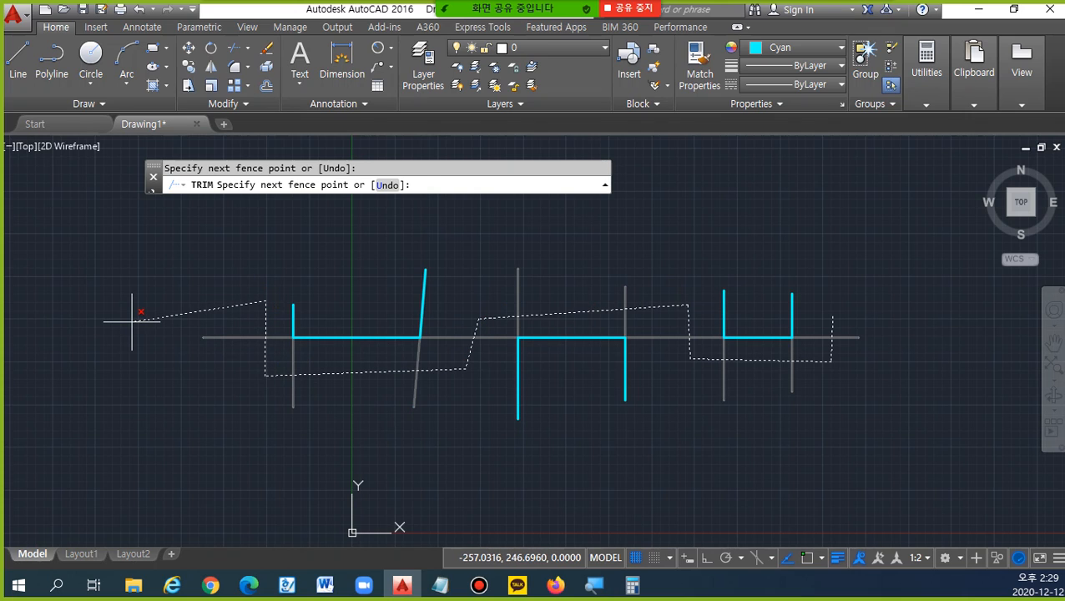
{"action": "key", "text": "Return"}
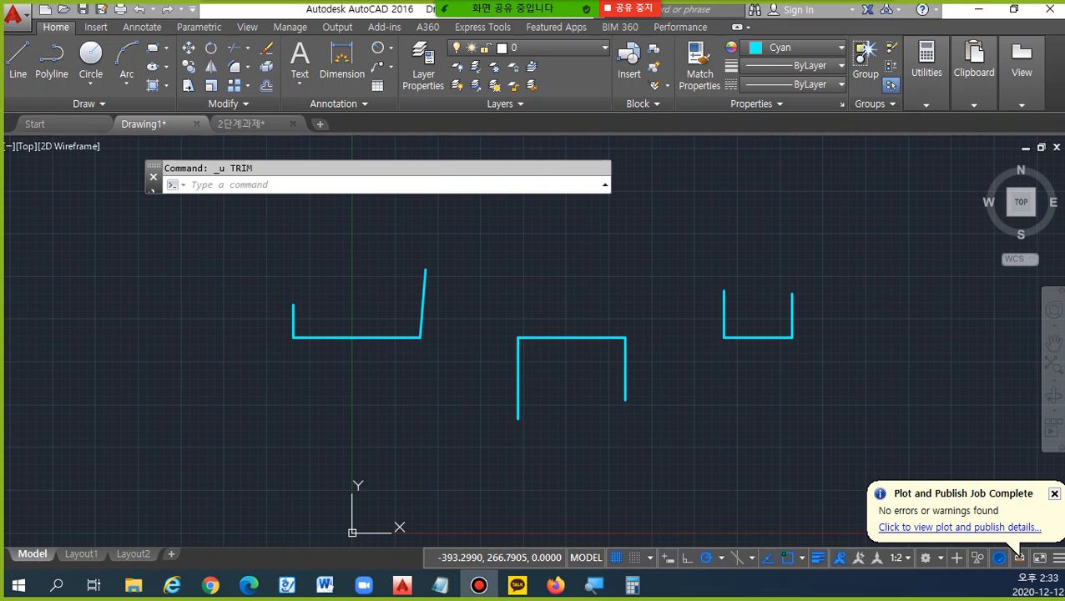
Undo the stepped fence trim and cut the horizontal line between the first and last upright lines, using those two as cutting edges.
{"action": "left_click", "coordinate": [129, 363]}
{"action": "key", "text": "ctrl+z"}
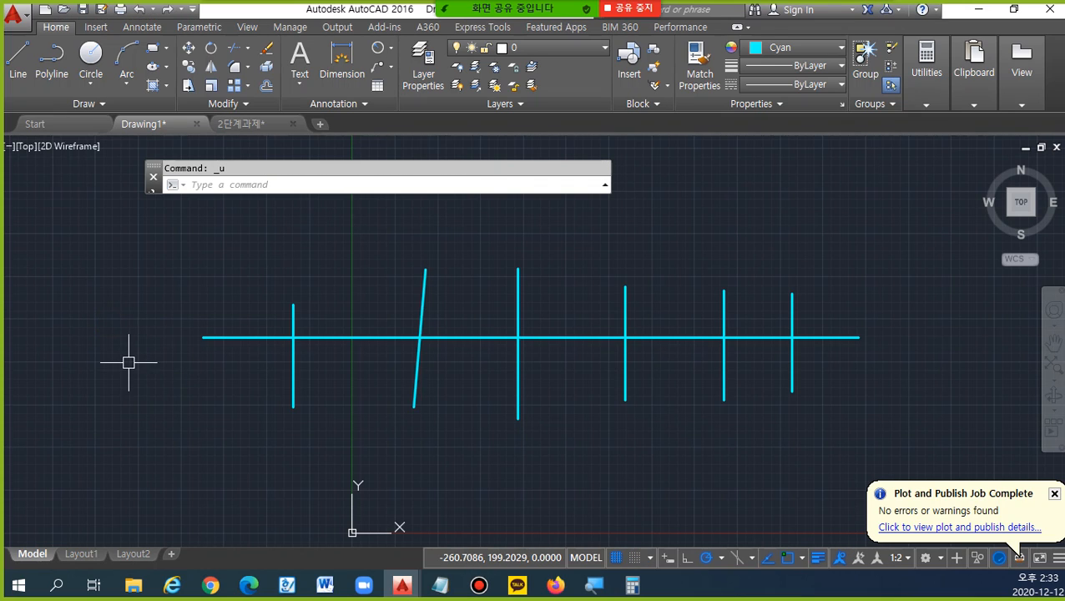
{"action": "type", "text": "tr"}
{"action": "key", "text": "Return"}
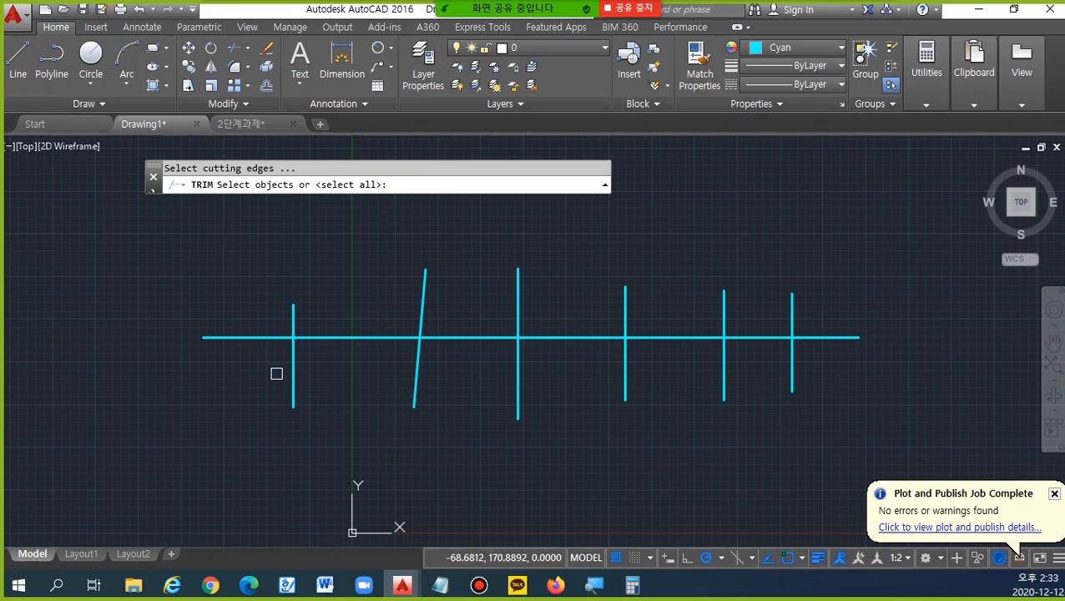
{"action": "left_click", "coordinate": [634, 337]}
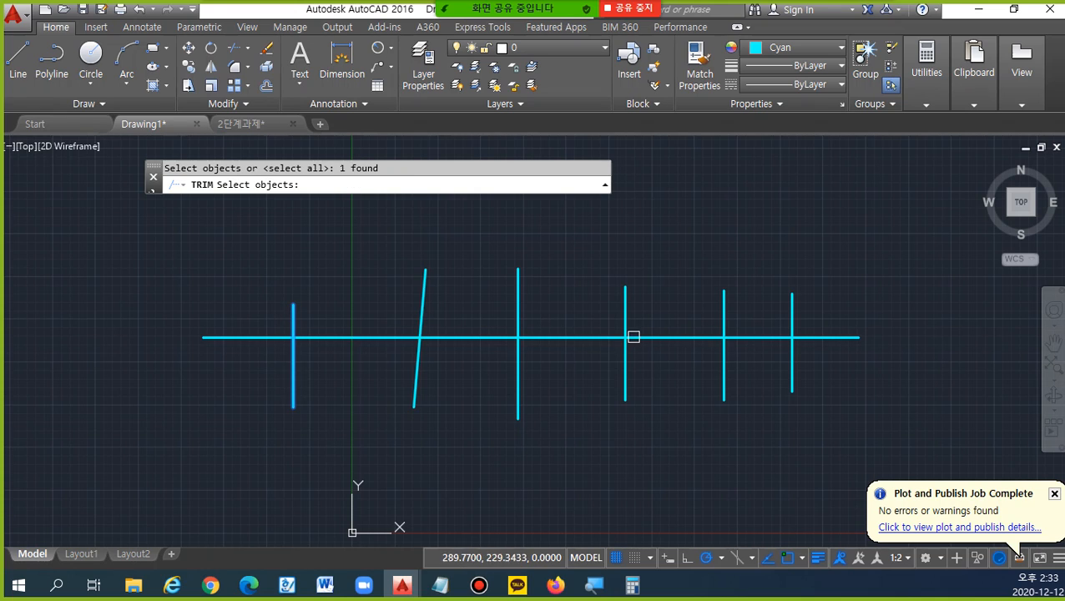
{"action": "left_click", "coordinate": [793, 304]}
{"action": "key", "text": "Return"}
{"action": "left_click", "coordinate": [567, 337]}
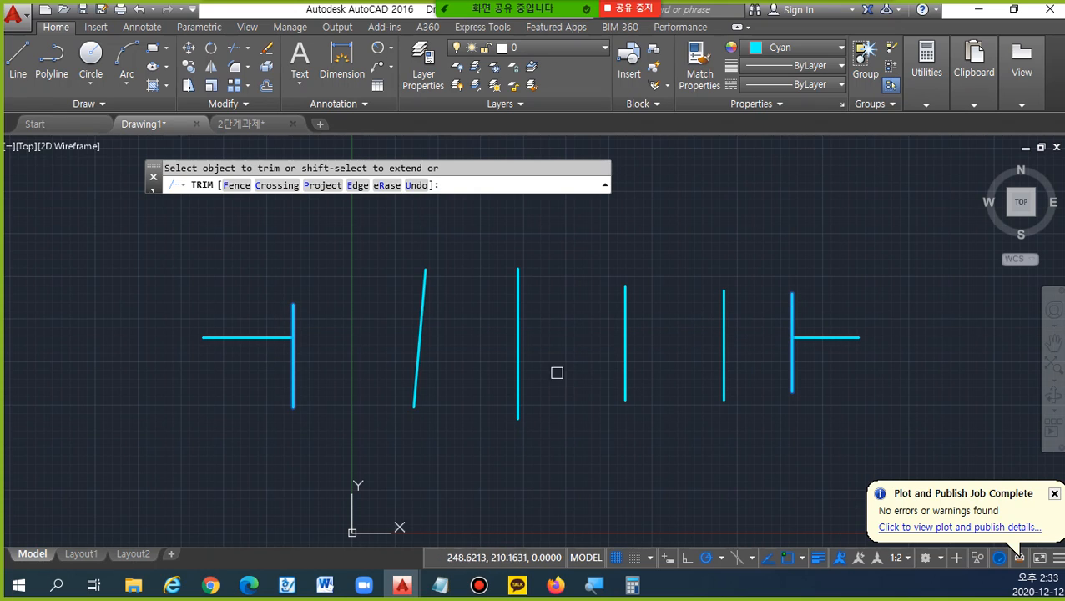
{"action": "key", "text": "Return"}
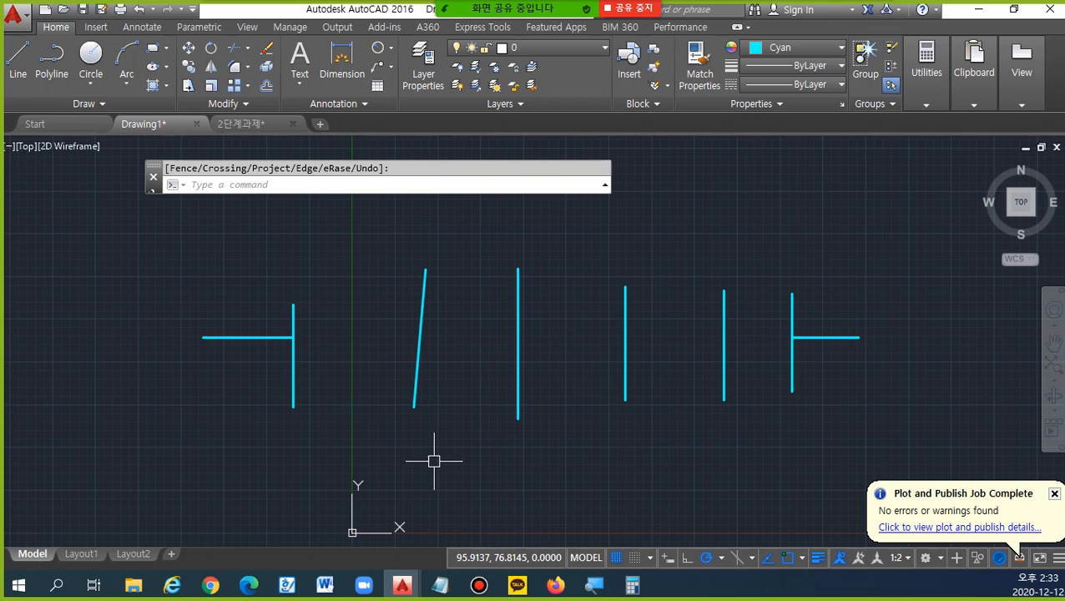
Undo the last trim and cut the horizontal line between the second and fourth upright lines, using those two as cutting edges.
{"action": "key", "text": "ctrl+z"}
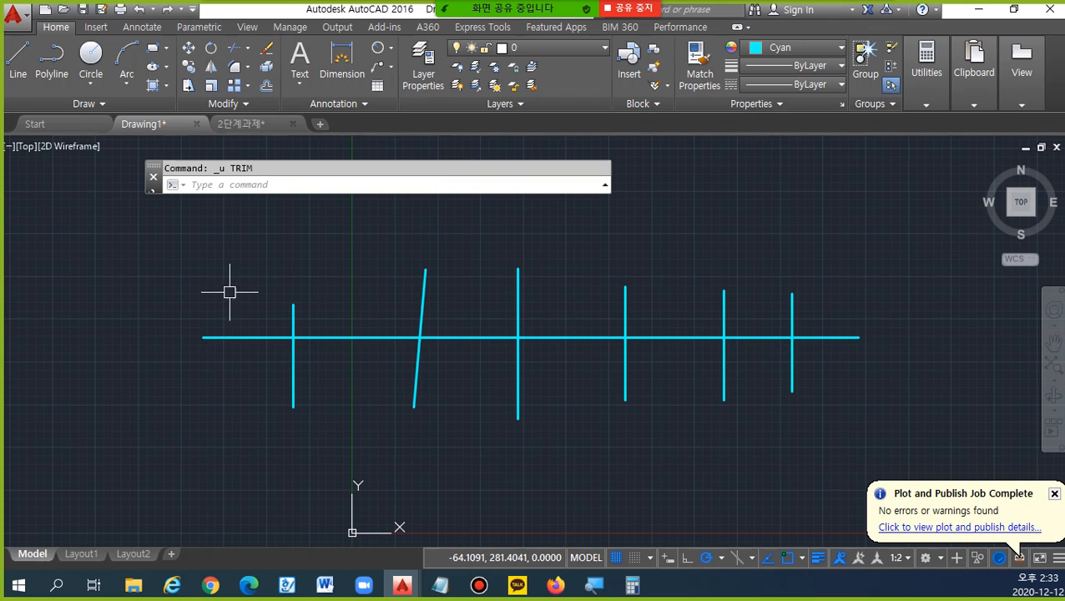
{"action": "mouse_move", "coordinate": [254, 282]}
{"action": "left_mouse_down"}
{"action": "mouse_move", "coordinate": [237, 386]}
{"action": "mouse_move", "coordinate": [756, 377]}
{"action": "mouse_move", "coordinate": [338, 270]}
{"action": "left_mouse_up"}
{"action": "key", "text": "Escape"}
{"action": "type", "text": "tr"}
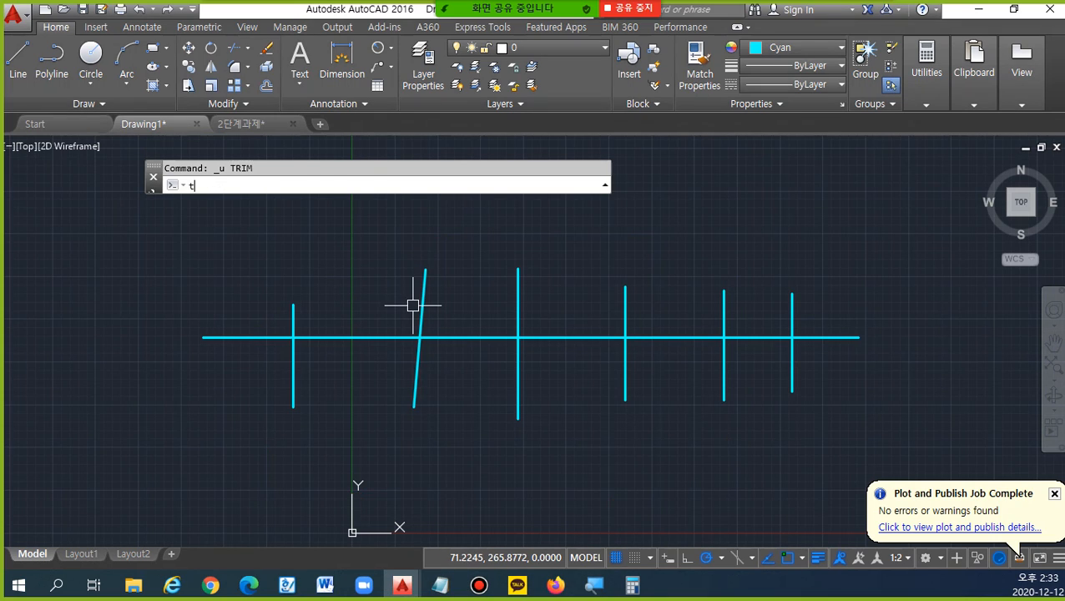
{"action": "key", "text": "Return"}
{"action": "left_click", "coordinate": [423, 295]}
{"action": "left_click", "coordinate": [620, 310]}
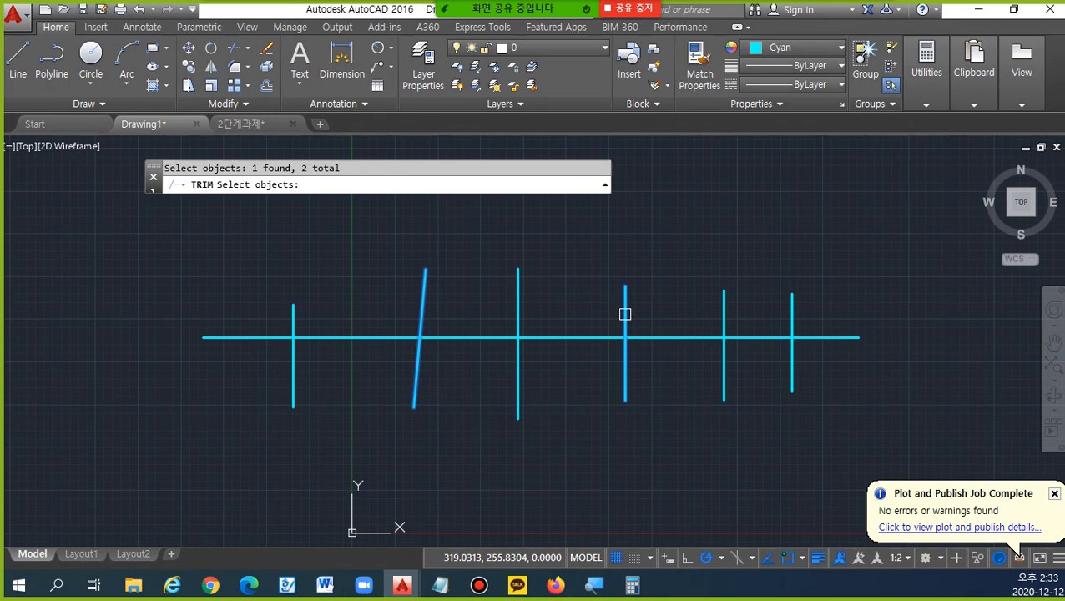
{"action": "key", "text": "Return"}
{"action": "left_click", "coordinate": [579, 337]}
{"action": "key", "text": "Return"}
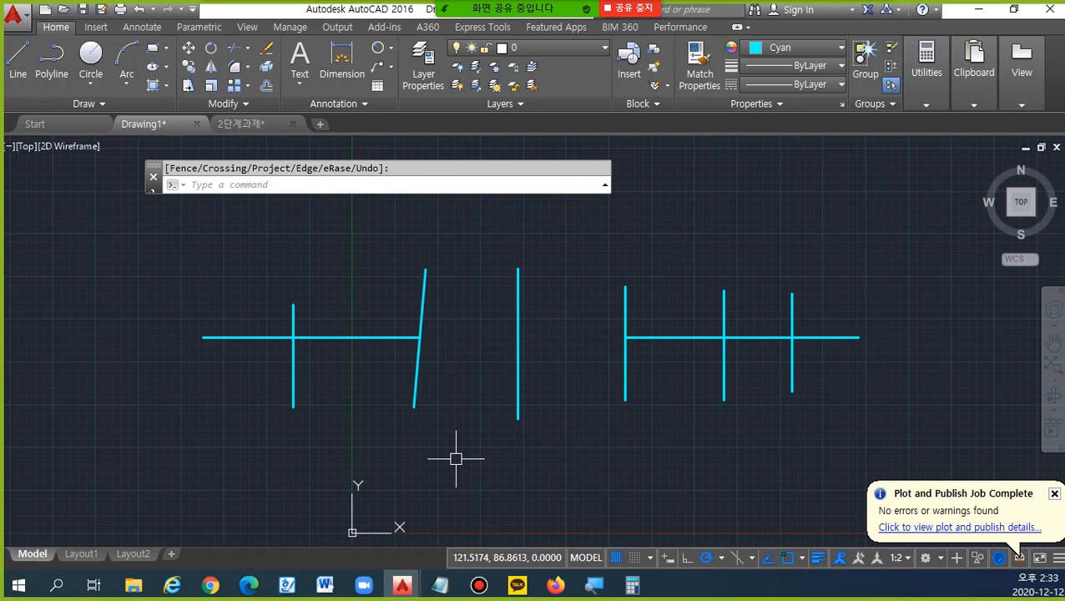
Undo that cut and, with all objects as cutting edges, trim the horizontal line's left end and second gap and the first two uprights' lower parts.
{"action": "key", "text": "ctrl+z"}
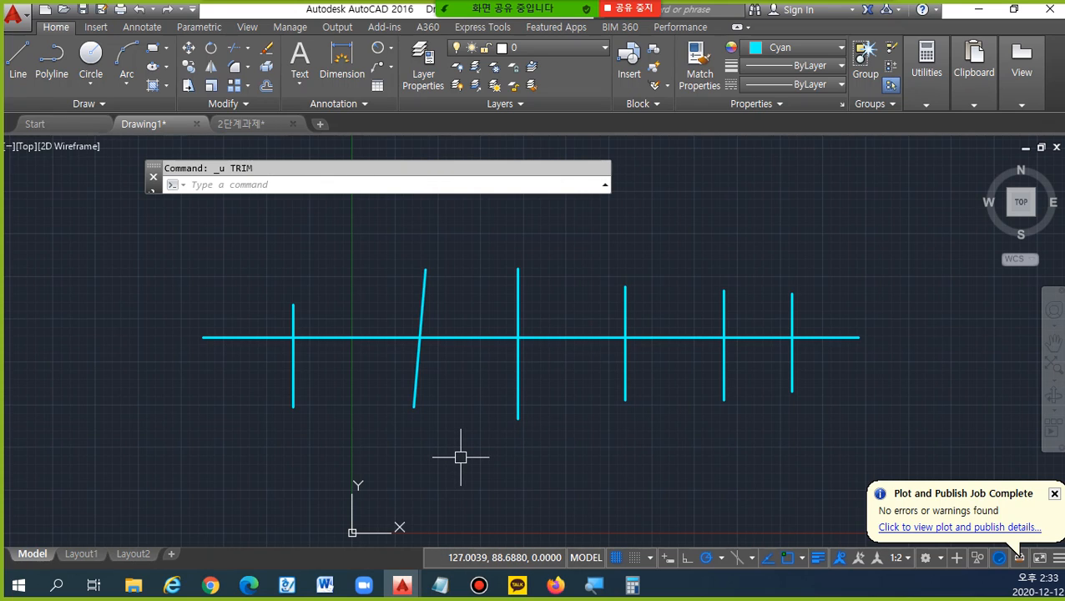
{"action": "type", "text": "tr"}
{"action": "key", "text": "Return"}
{"action": "left_click", "coordinate": [260, 338]}
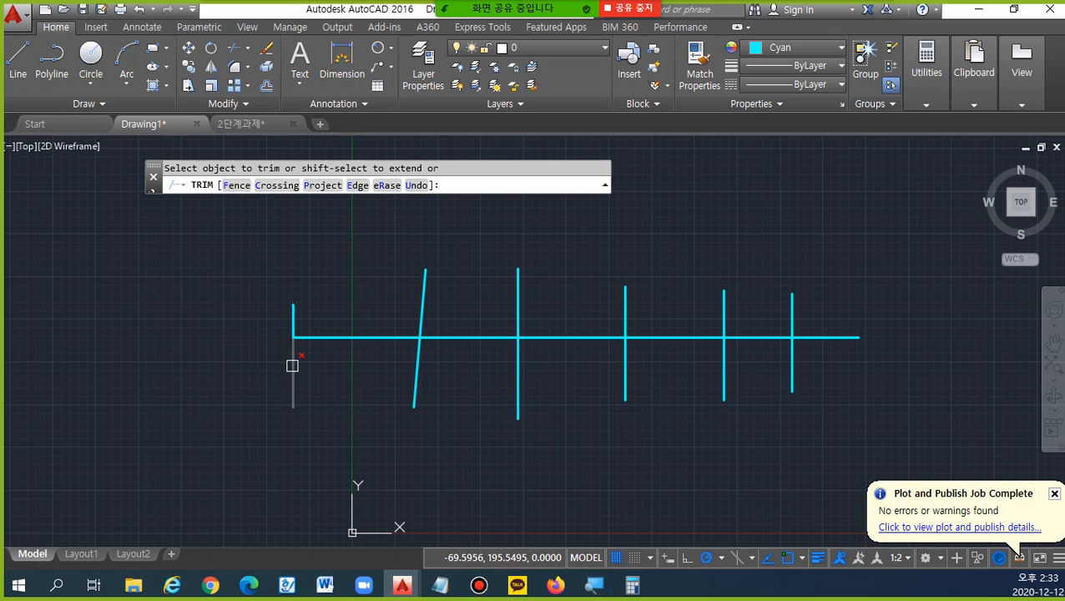
{"action": "left_click", "coordinate": [292, 365]}
{"action": "left_click", "coordinate": [416, 363]}
{"action": "left_click", "coordinate": [458, 338]}
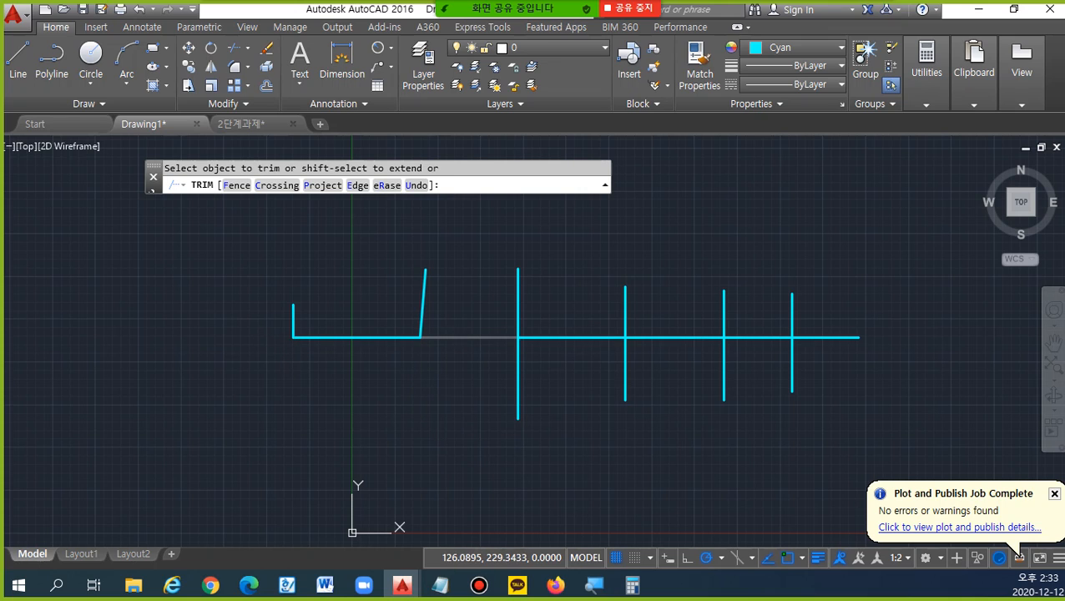
Trim the third and fourth uprights' upper parts, the last two uprights' lower parts, and the horizontal line's fourth gap and right end.
{"action": "left_click", "coordinate": [522, 312]}
{"action": "left_click", "coordinate": [631, 316]}
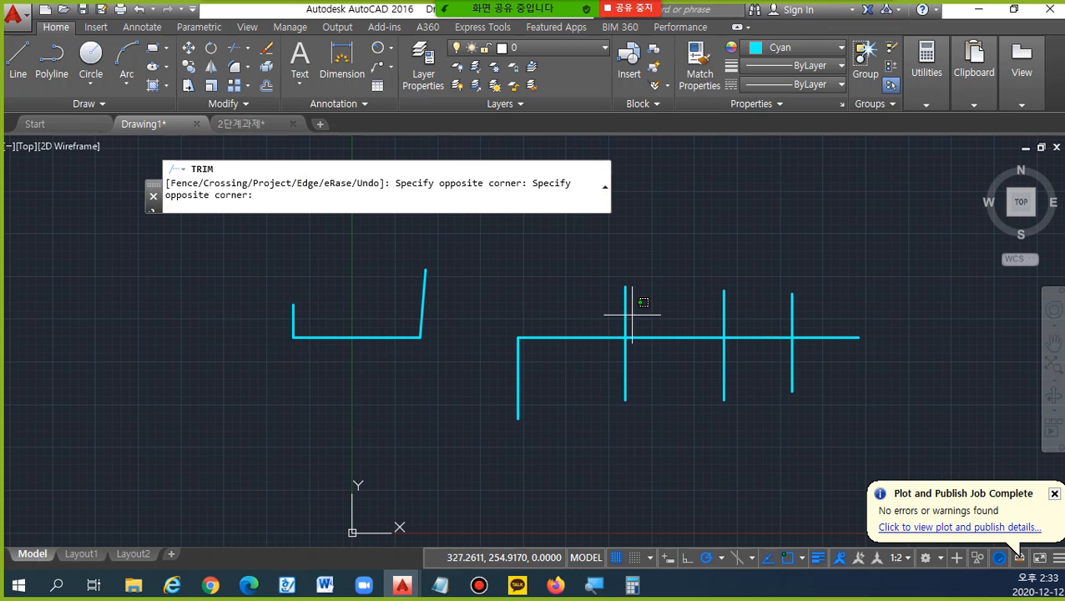
{"action": "left_click", "coordinate": [611, 315]}
{"action": "left_click", "coordinate": [659, 337]}
{"action": "left_click", "coordinate": [624, 309]}
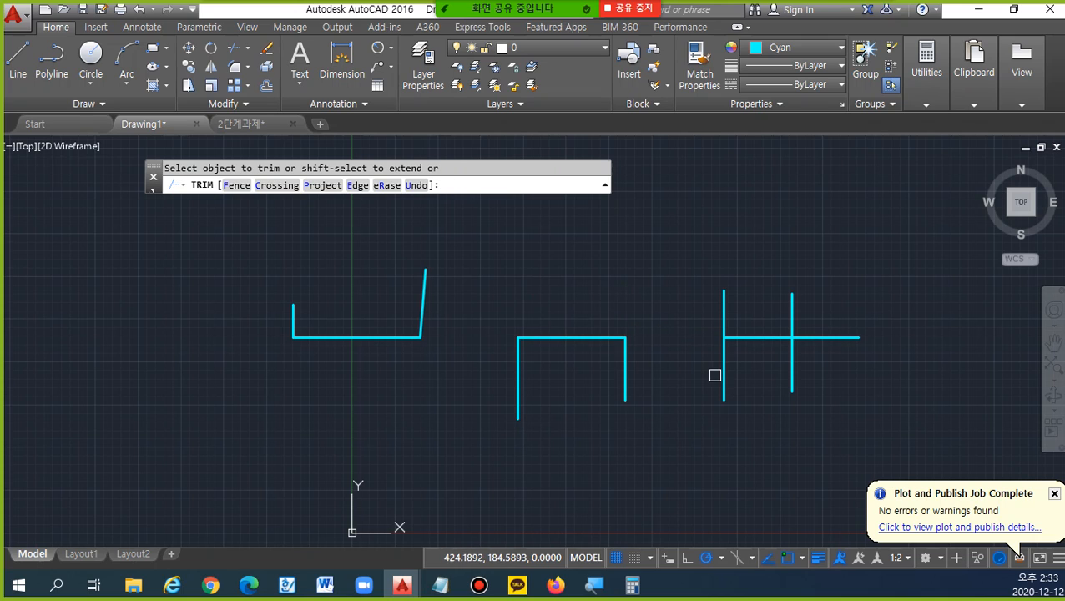
{"action": "left_click", "coordinate": [715, 372]}
{"action": "left_click", "coordinate": [836, 369]}
{"action": "left_click", "coordinate": [825, 338]}
{"action": "key", "text": "Return"}
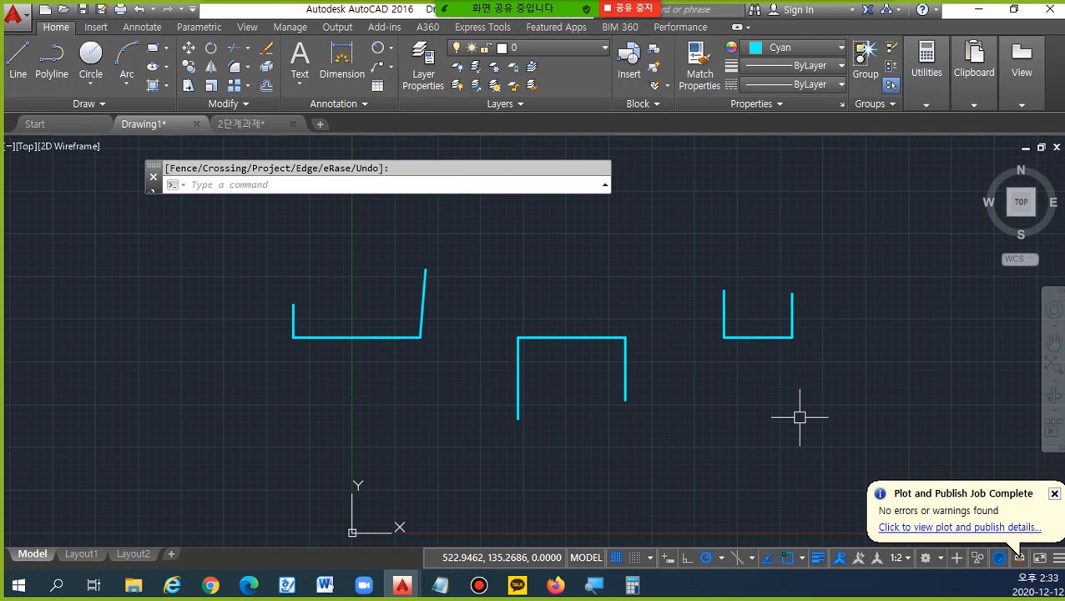
Undo the individual trims and erase the horizontal line together with all six upright lines.
{"action": "key", "text": "ctrl+z"}
{"action": "key", "text": "Escape"}
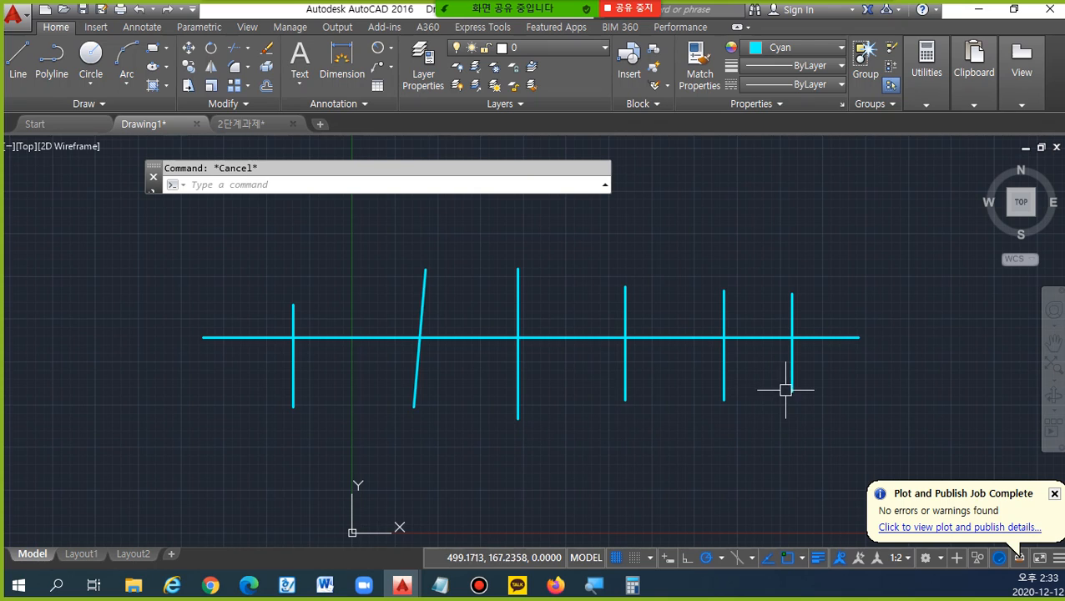
{"action": "left_click", "coordinate": [895, 390]}
{"action": "left_click", "coordinate": [219, 277]}
{"action": "type", "text": "e"}
{"action": "key", "text": "Return"}
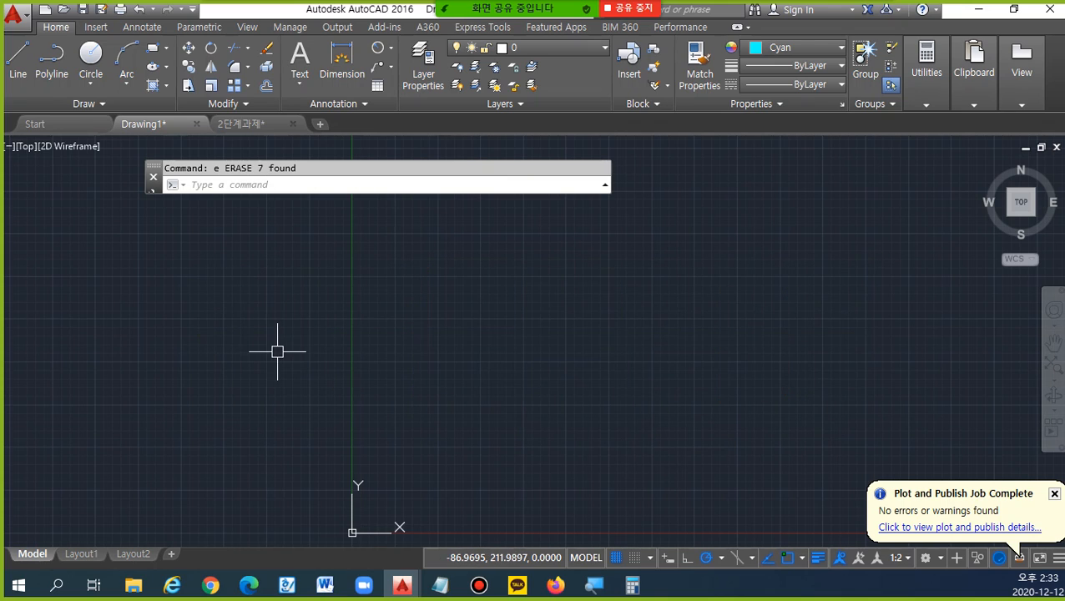
Draw three separate, roughly upright lines side by side to the right of the origin, with the middle one slightly tilted.
{"action": "scroll", "coordinate": [276, 352], "scroll_direction": "down", "scroll_amount": 1}
{"action": "type", "text": "l"}
{"action": "key", "text": "Return"}
{"action": "left_click", "coordinate": [637, 244]}
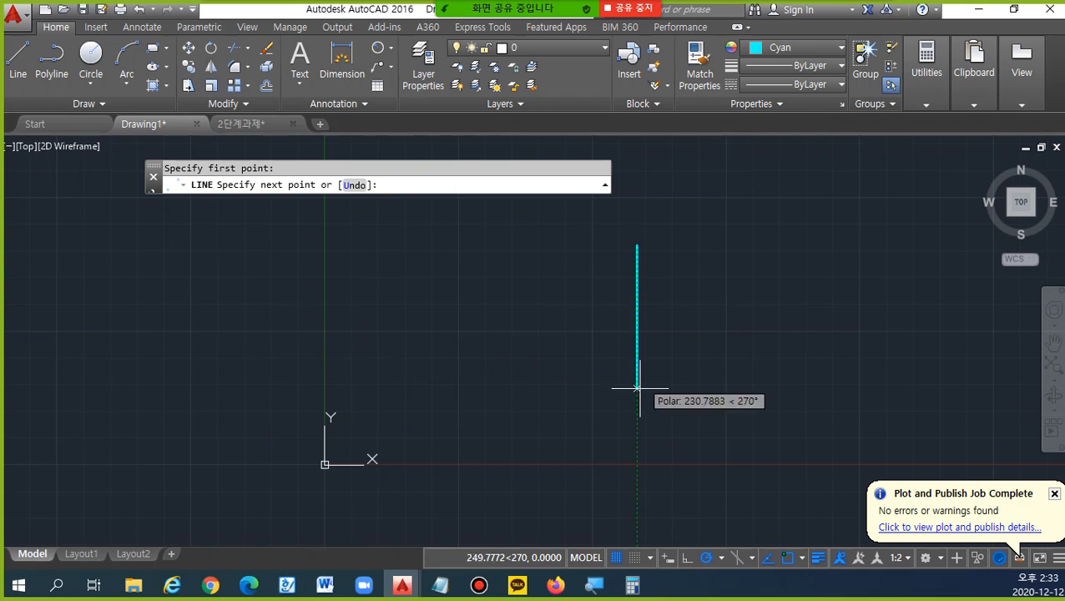
{"action": "left_click", "coordinate": [637, 438]}
{"action": "key", "text": "Return"}
{"action": "key", "text": "Return"}
{"action": "left_click", "coordinate": [701, 221]}
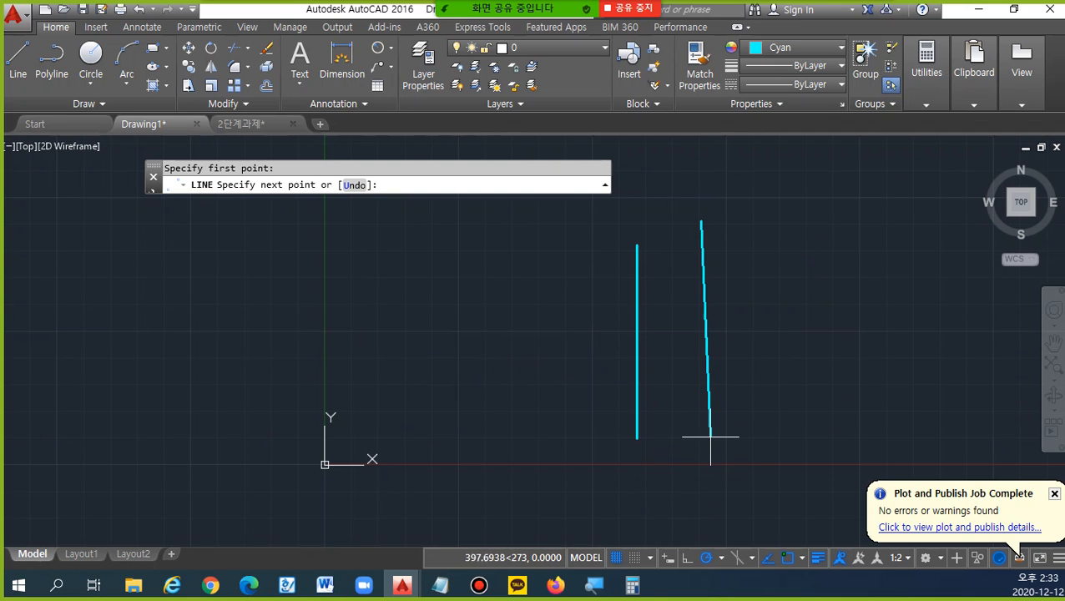
{"action": "left_click", "coordinate": [710, 435]}
{"action": "key", "text": "Return"}
{"action": "key", "text": "Return"}
{"action": "left_click", "coordinate": [779, 482]}
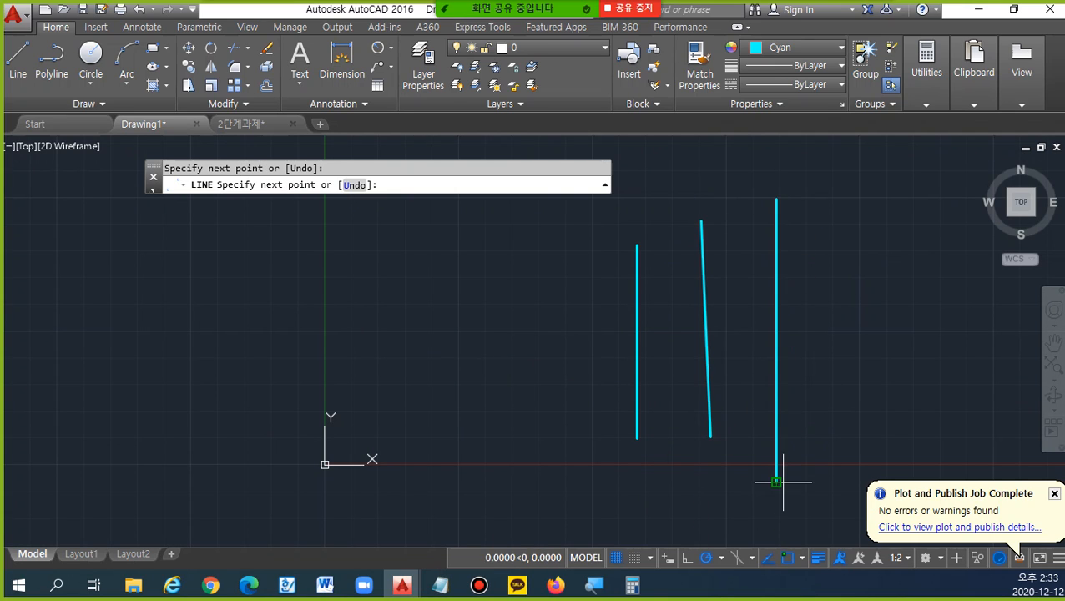
{"action": "key", "text": "Return"}
Draw a short, gently rising line across the Y axis, leaving a gap before the three upright lines.
{"action": "type", "text": "l"}
{"action": "key", "text": "Return"}
{"action": "left_click", "coordinate": [228, 357]}
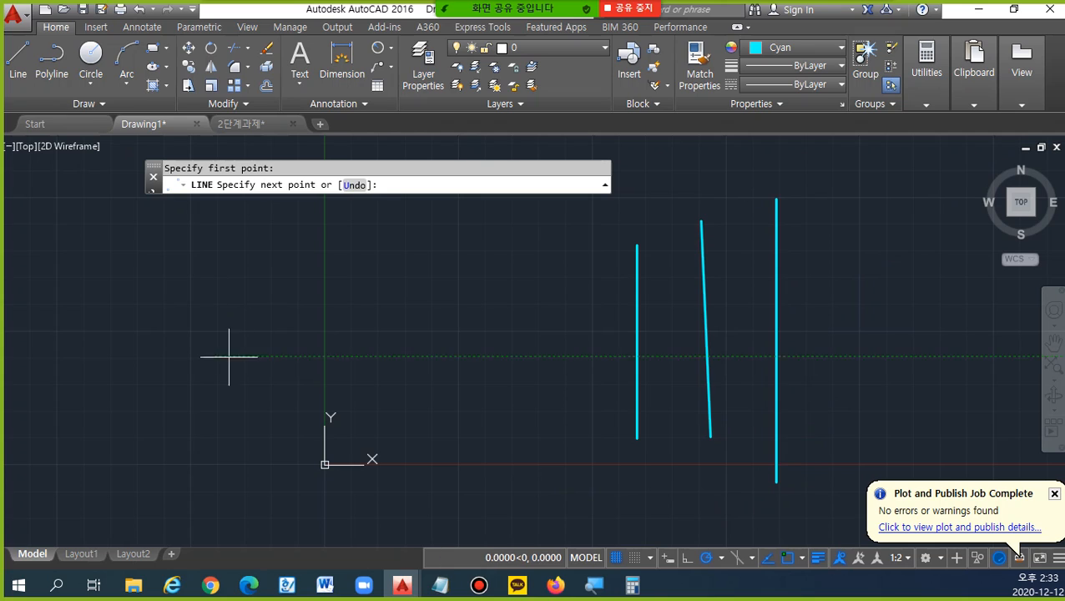
{"action": "left_click", "coordinate": [410, 337]}
{"action": "key", "text": "Return"}
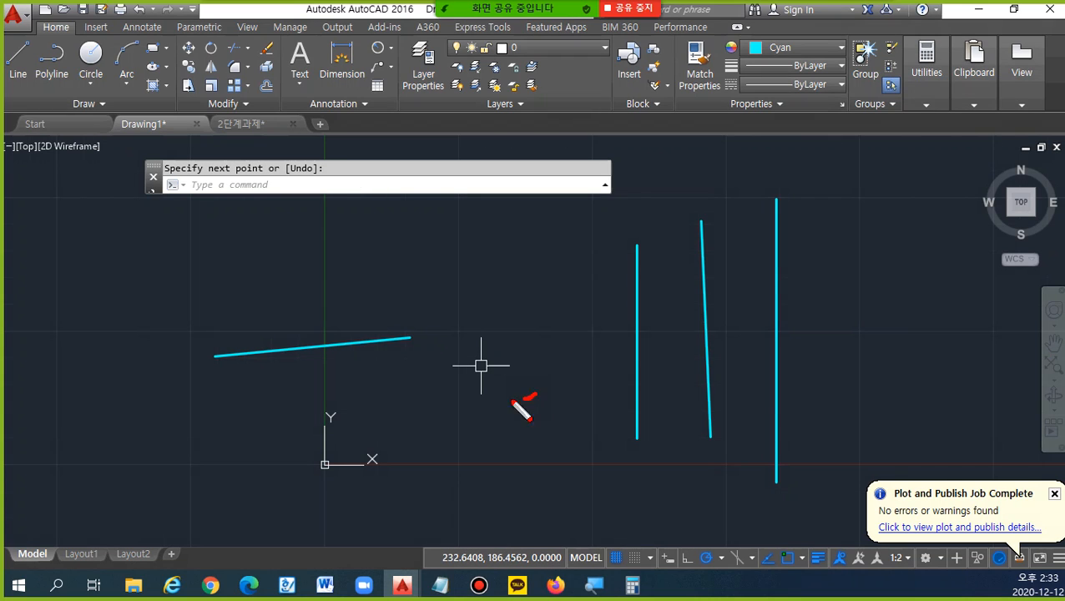
{"action": "mouse_move", "coordinate": [518, 400]}
{"action": "left_mouse_down"}
{"action": "mouse_move", "coordinate": [582, 351]}
{"action": "mouse_move", "coordinate": [524, 412]}
{"action": "left_mouse_up"}
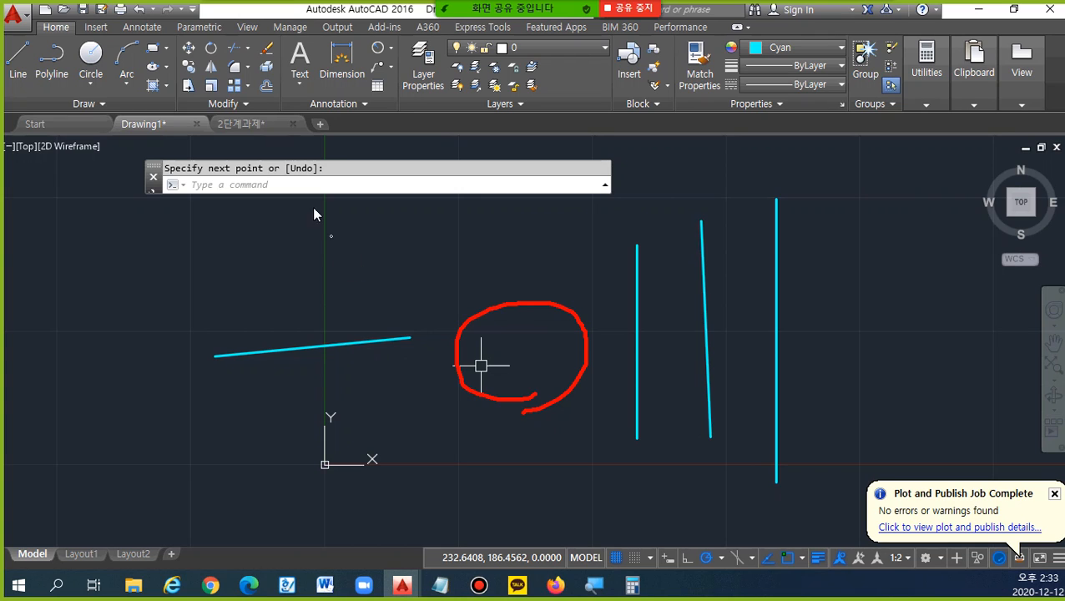
Extend the sloped line to the nearest upright line as the boundary edge and undo the extension.
{"action": "left_click", "coordinate": [246, 50]}
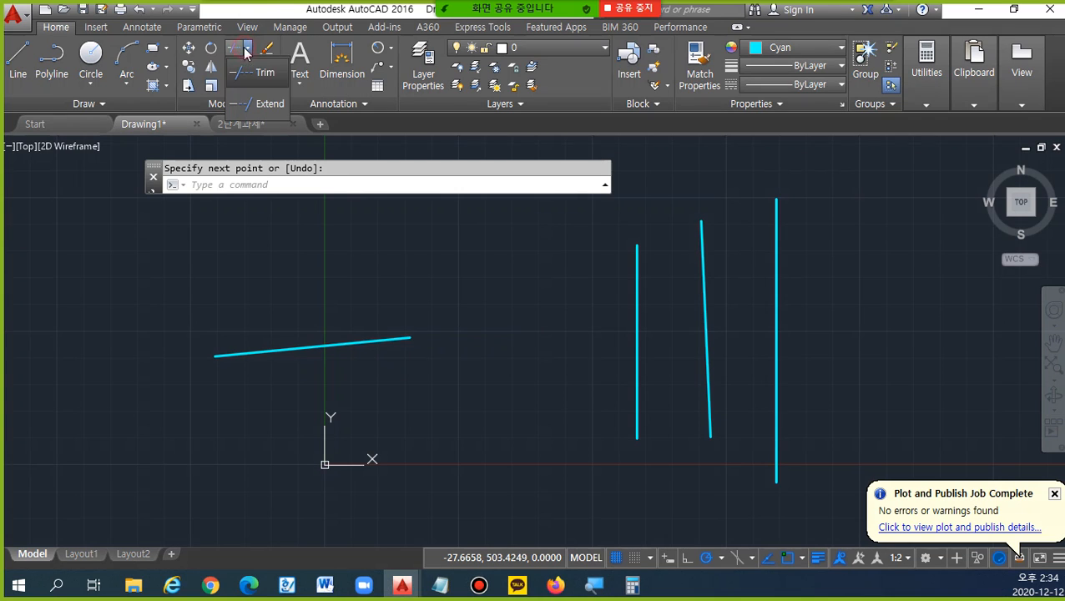
{"action": "left_click", "coordinate": [249, 108]}
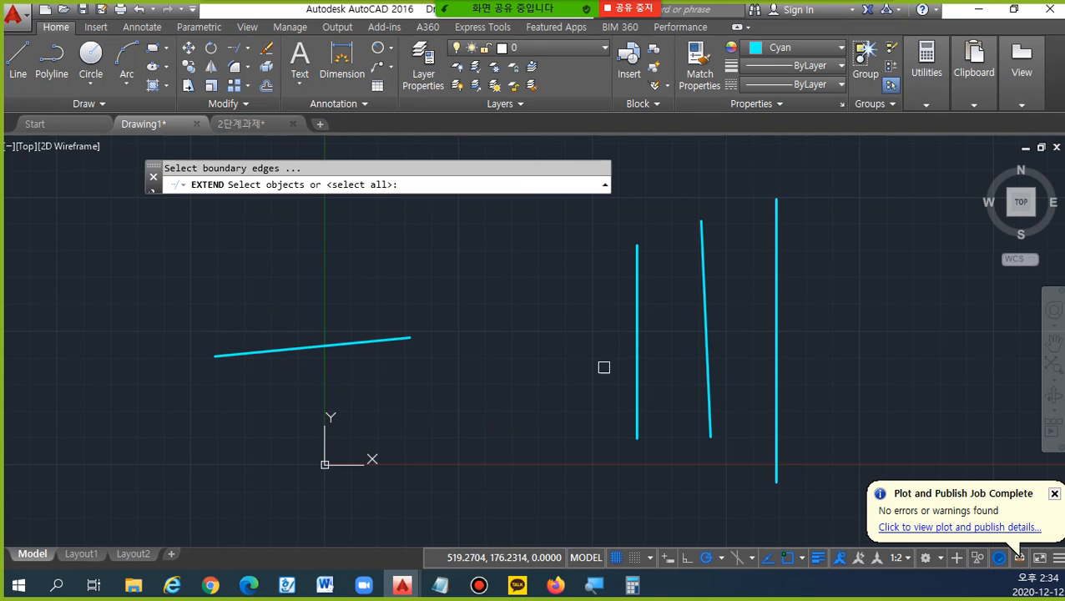
{"action": "left_click", "coordinate": [634, 309]}
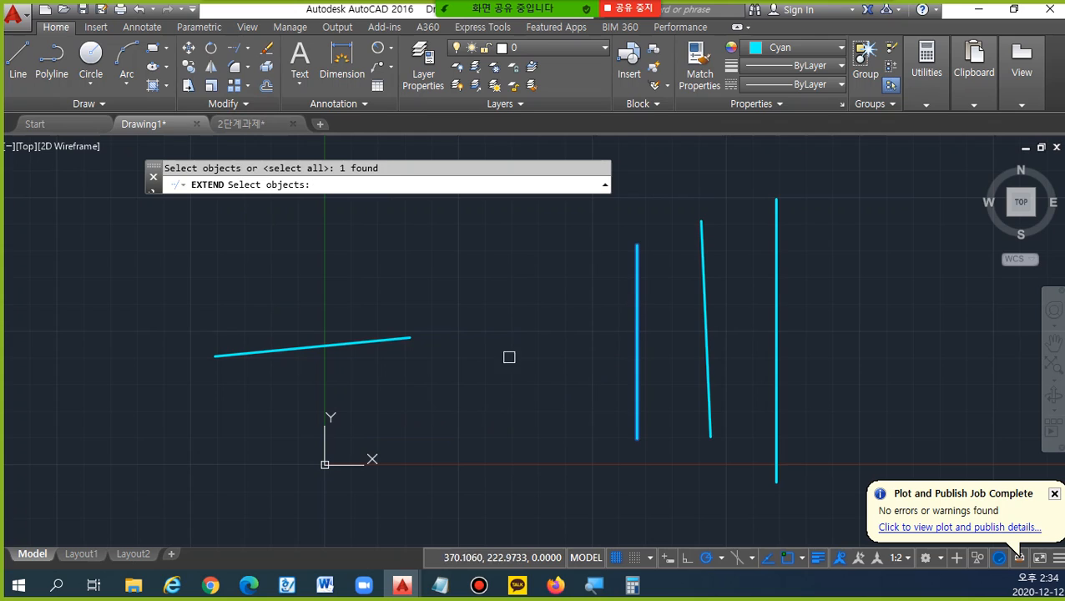
{"action": "key", "text": "Return"}
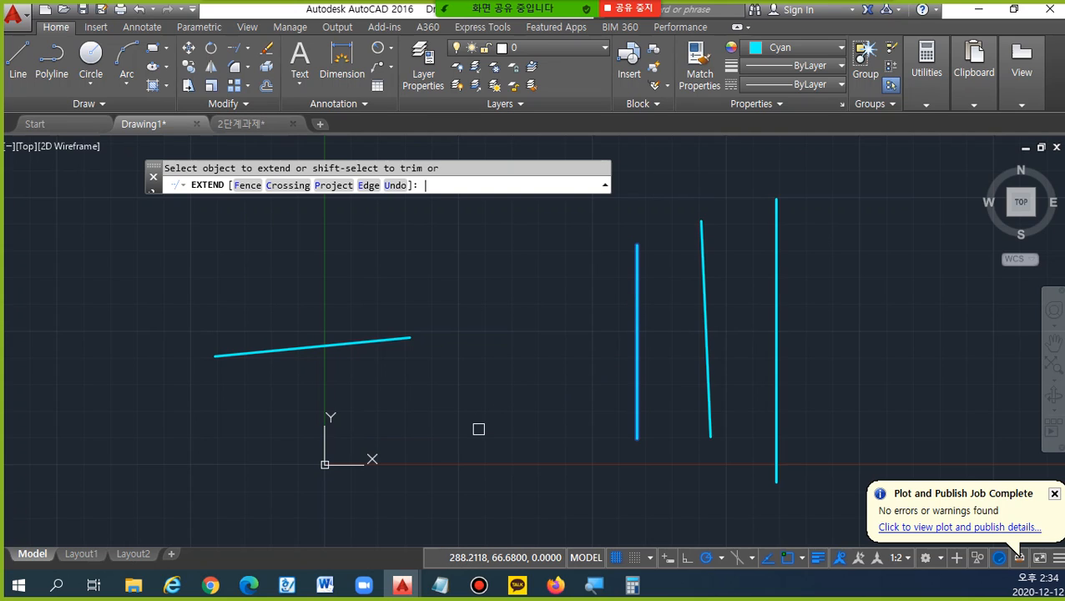
{"action": "left_click", "coordinate": [387, 337]}
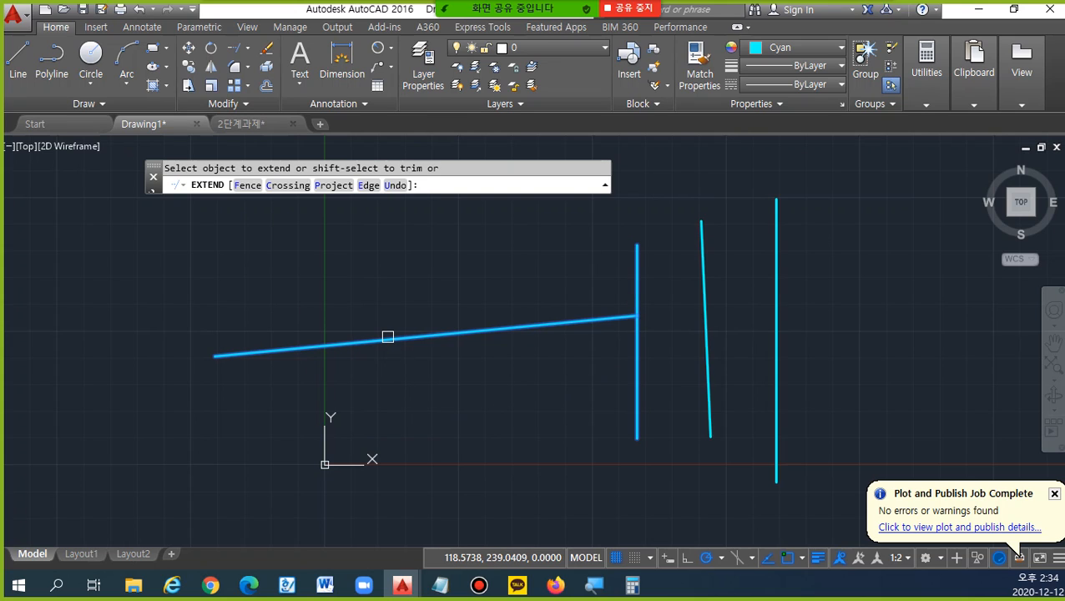
{"action": "key", "text": "Return"}
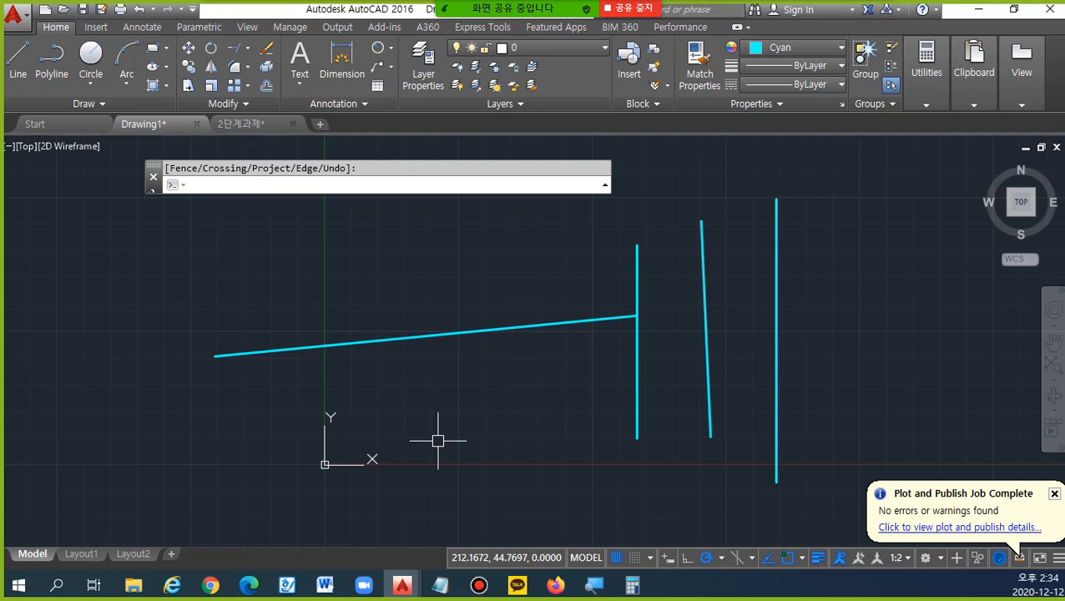
{"action": "key", "text": "ctrl+z"}
Extend the sloped line to the farthest upright line as the only boundary edge and undo the extension.
{"action": "type", "text": "ex"}
{"action": "key", "text": "Return"}
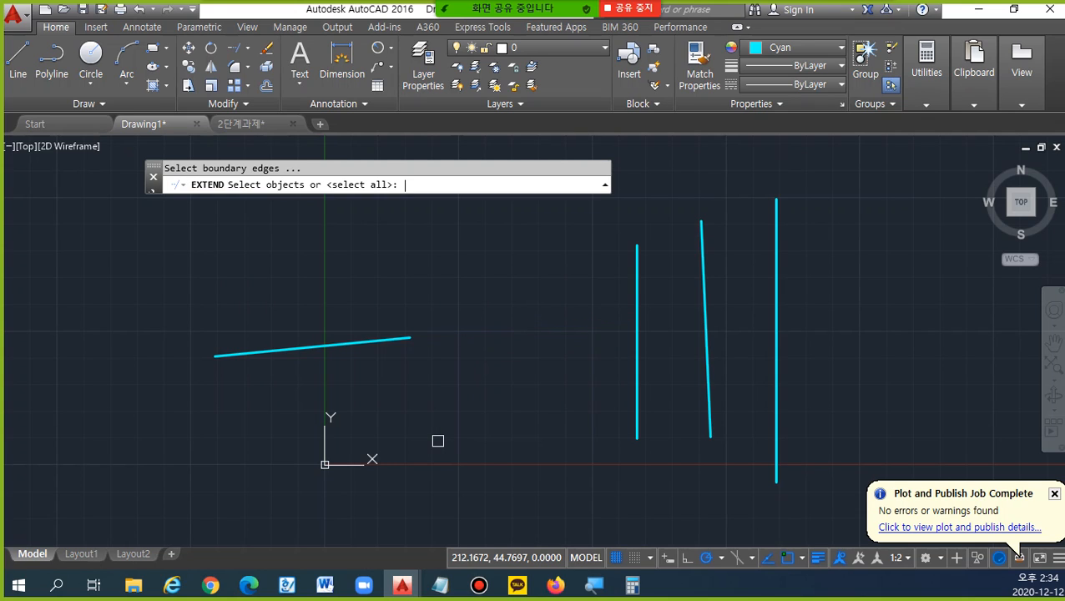
{"action": "left_click", "coordinate": [779, 270]}
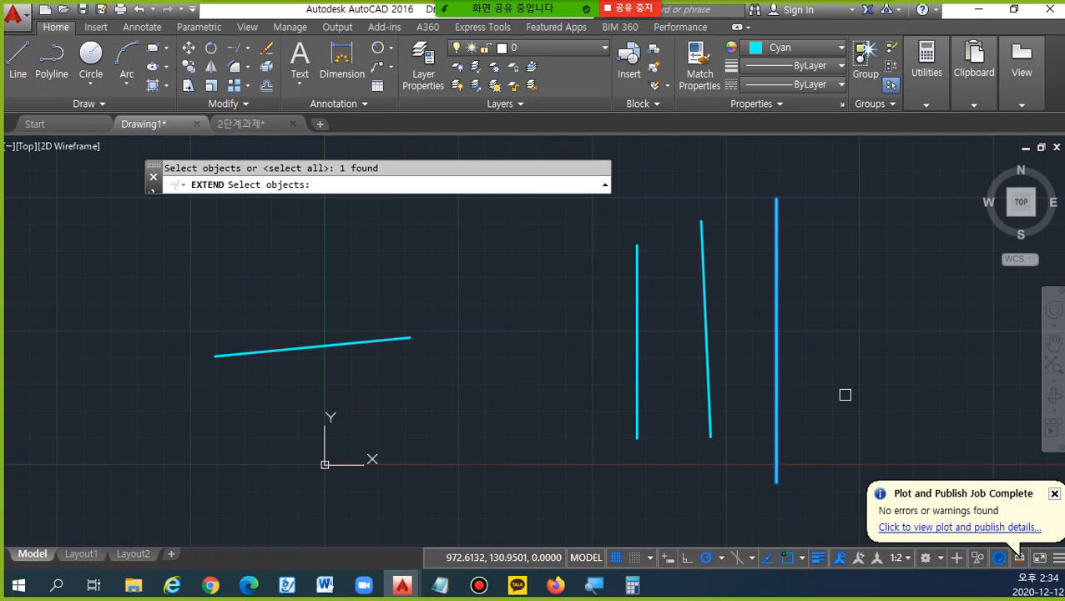
{"action": "key", "text": "Return"}
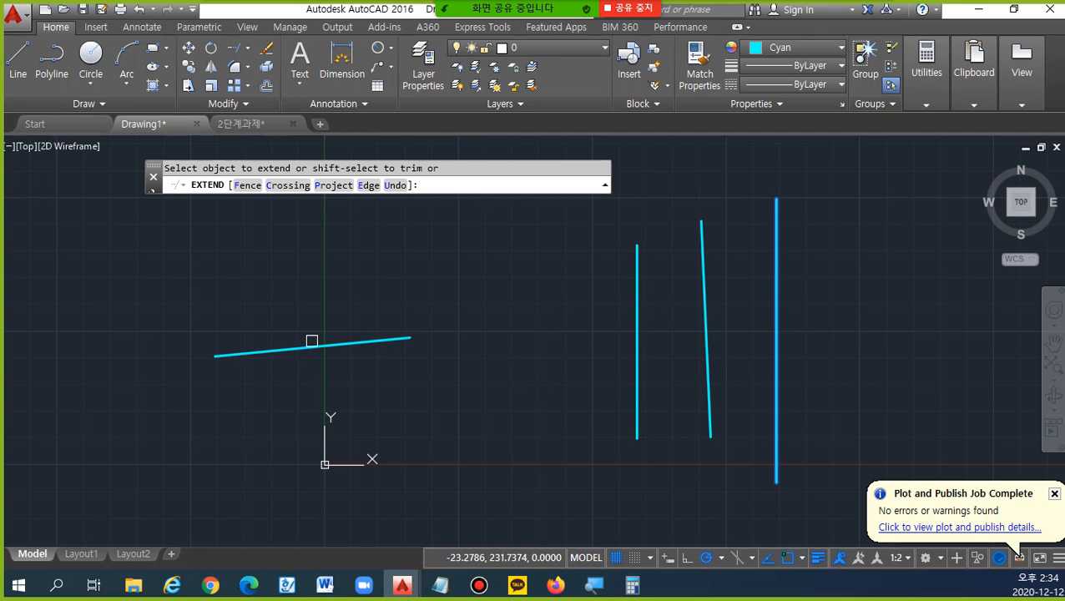
{"action": "left_click", "coordinate": [321, 349]}
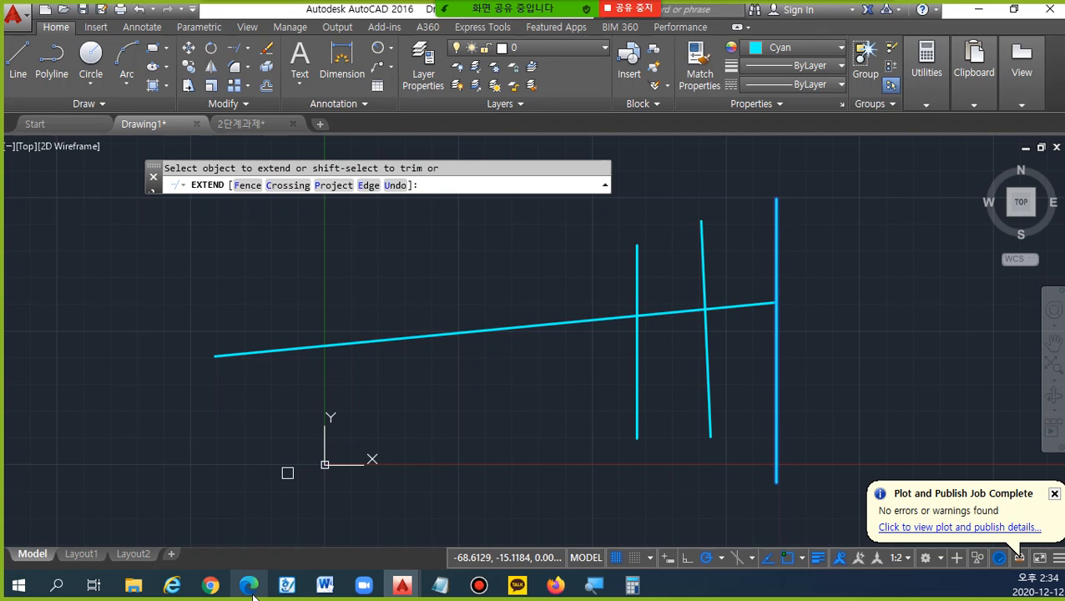
{"action": "key", "text": "ctrl+z"}
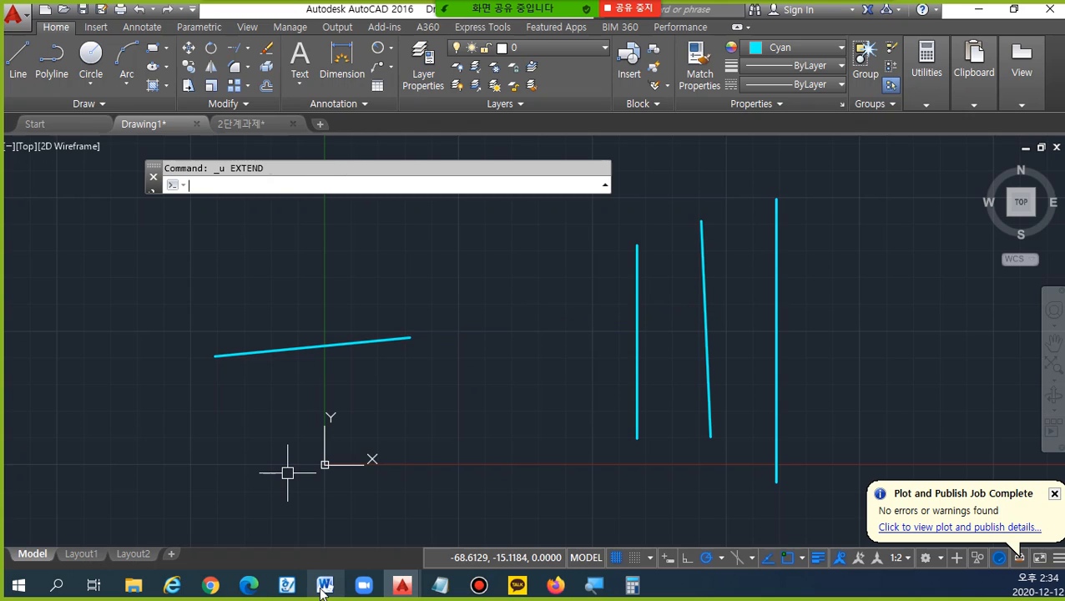
Repeat the sloped line's extension to the farthest upright line and undo it again.
{"action": "type", "text": "ex"}
{"action": "key", "text": "Return"}
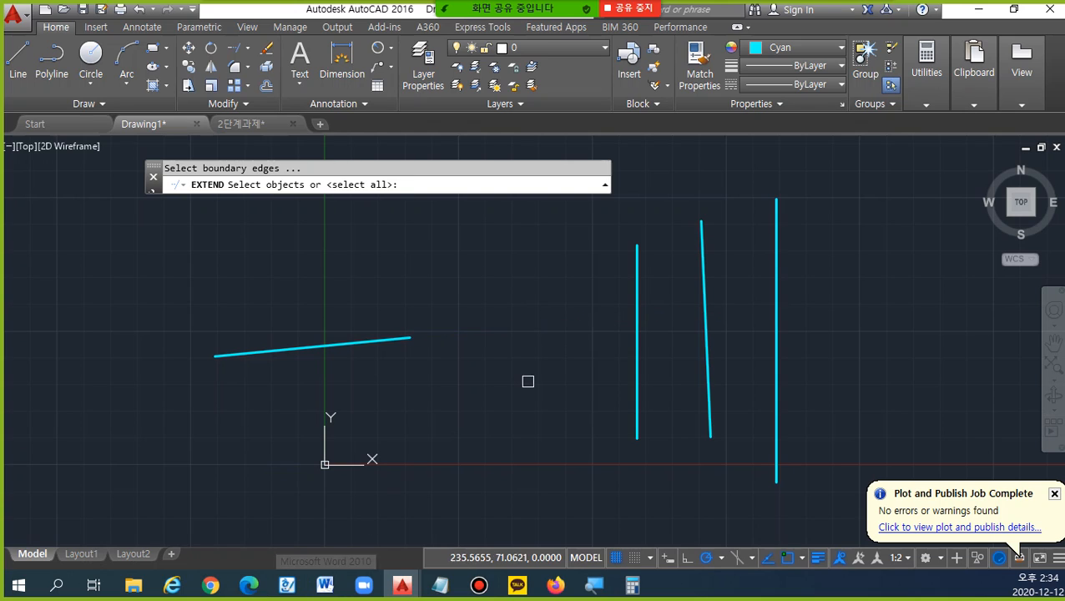
{"action": "left_click", "coordinate": [778, 246]}
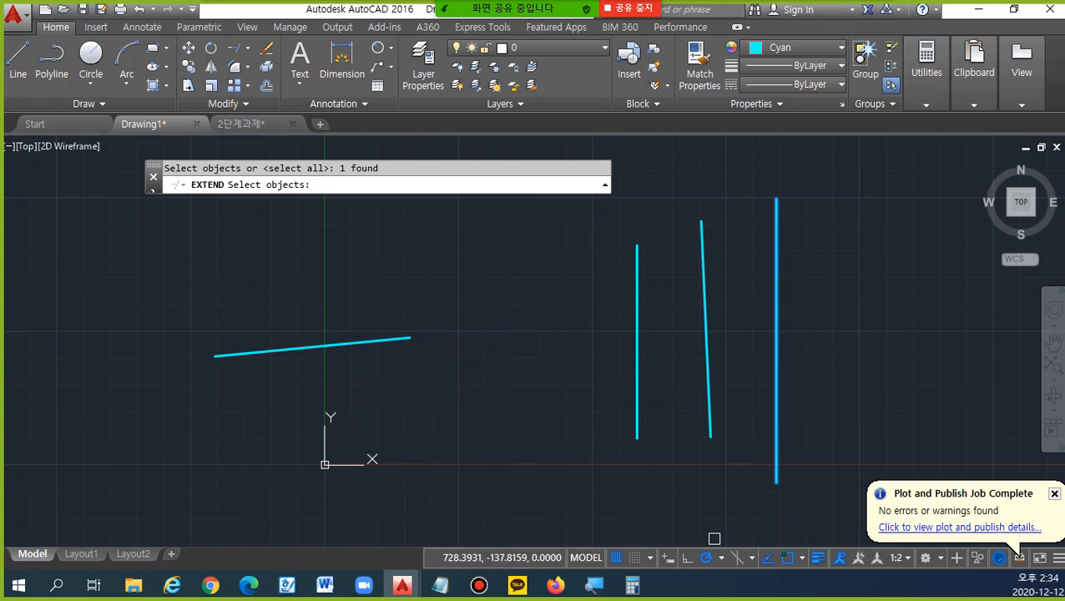
{"action": "key", "text": "Return"}
{"action": "left_click", "coordinate": [347, 347]}
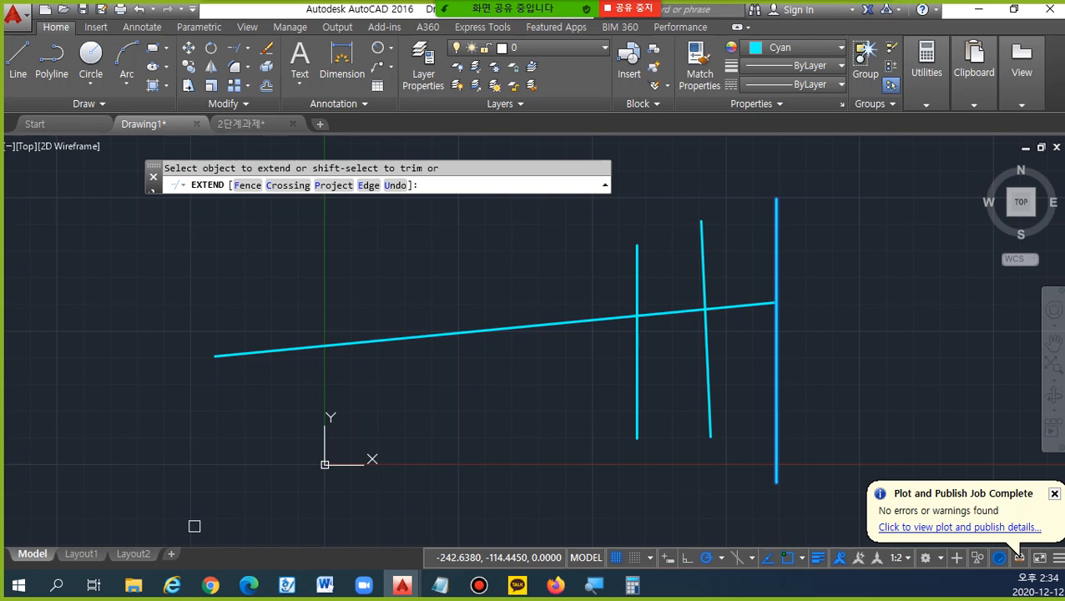
{"action": "key", "text": "ctrl+z"}
{"action": "key", "text": "Escape"}
With all objects as boundary edges, extend the sloped line to each of the three upright lines in turn and undo the extensions.
{"action": "type", "text": "ex"}
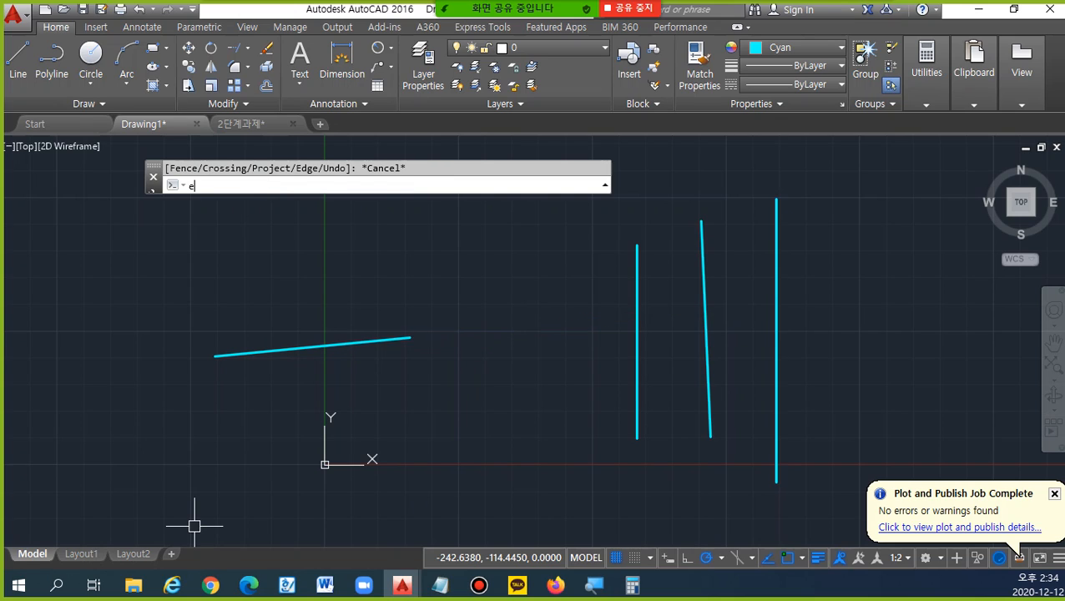
{"action": "key", "text": "Return"}
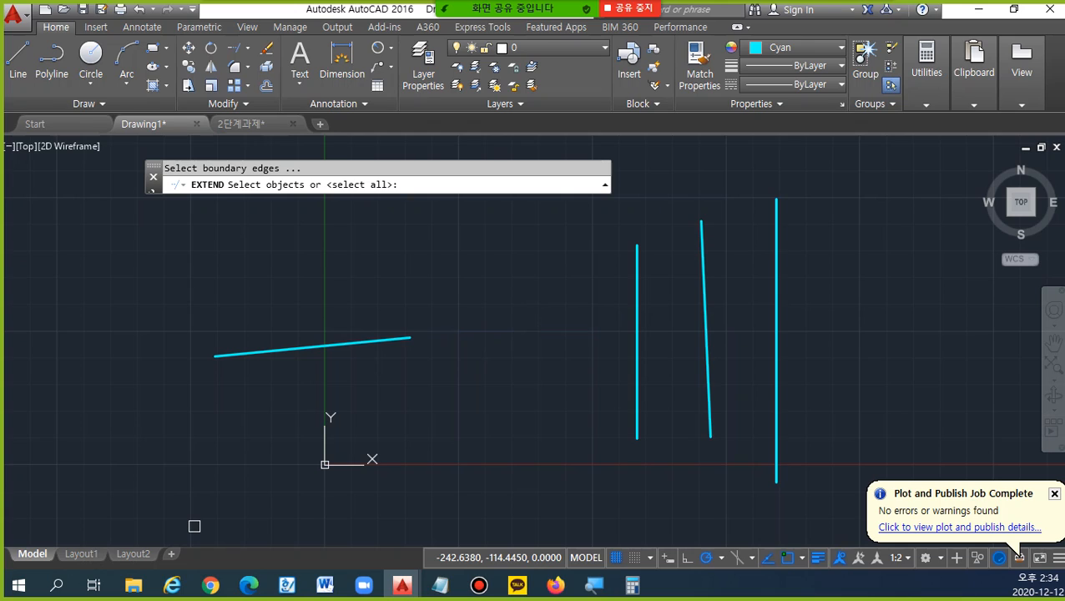
{"action": "key", "text": "Return"}
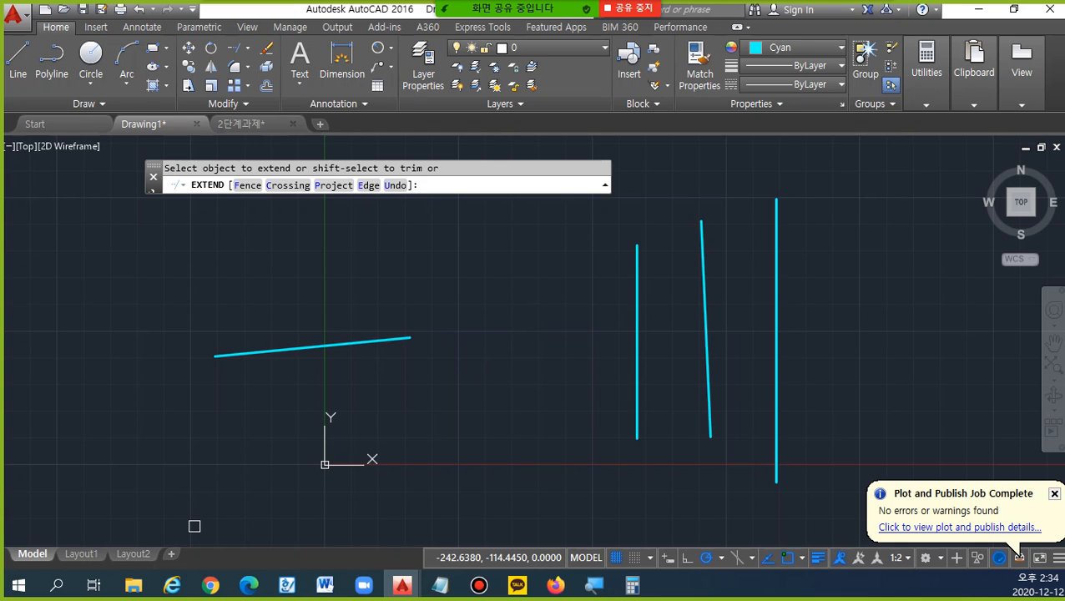
{"action": "left_click", "coordinate": [381, 342]}
{"action": "left_click", "coordinate": [597, 320]}
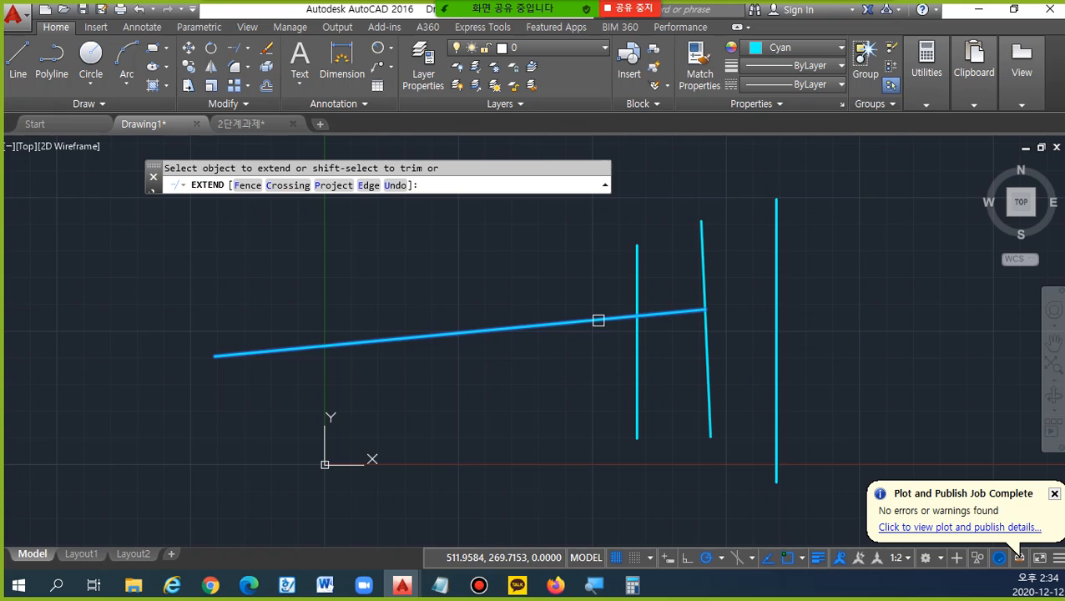
{"action": "left_click", "coordinate": [674, 309]}
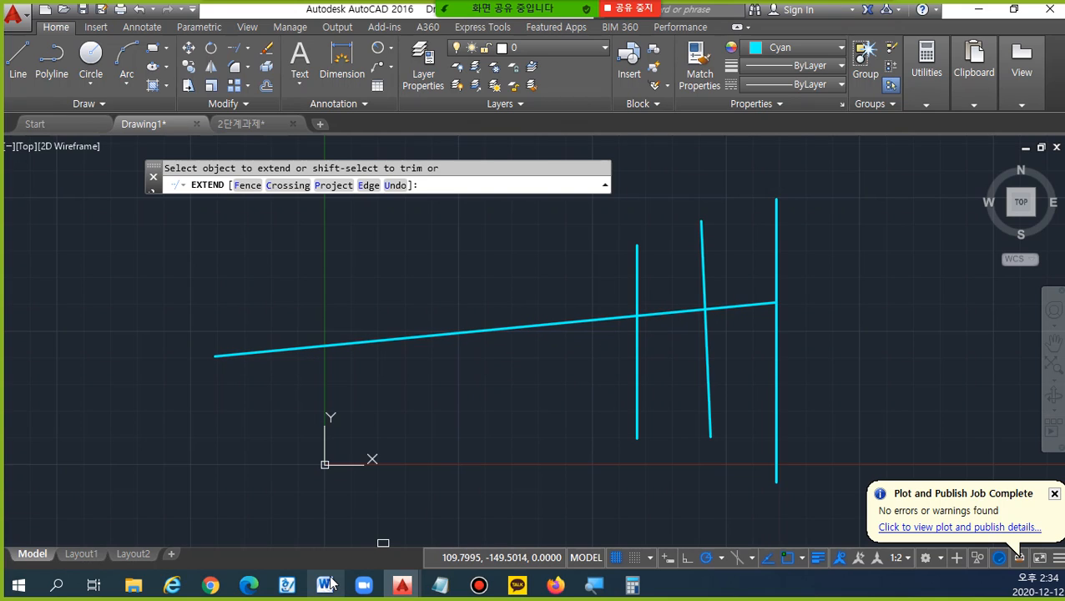
{"action": "key", "text": "Escape"}
{"action": "key", "text": "ctrl+z"}
Copy the sloped line six times straight downward at small, uneven spacings.
{"action": "type", "text": "c"}
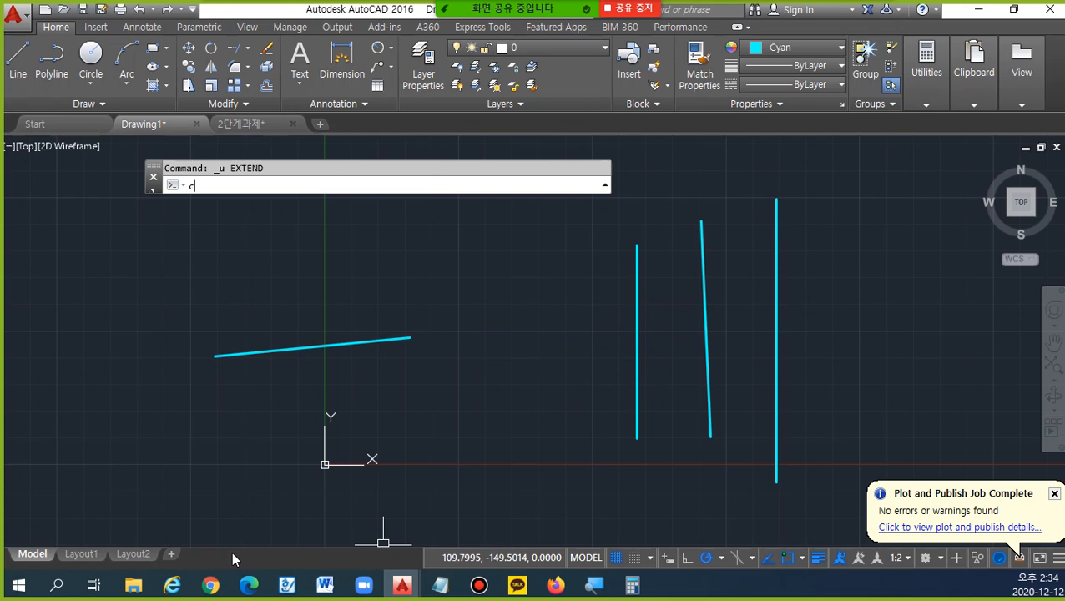
{"action": "type", "text": "ond p"}
{"action": "key", "text": "space"}
{"action": "left_click", "coordinate": [409, 388]}
{"action": "left_click", "coordinate": [391, 335]}
{"action": "key", "text": "space"}
{"action": "left_click", "coordinate": [494, 319]}
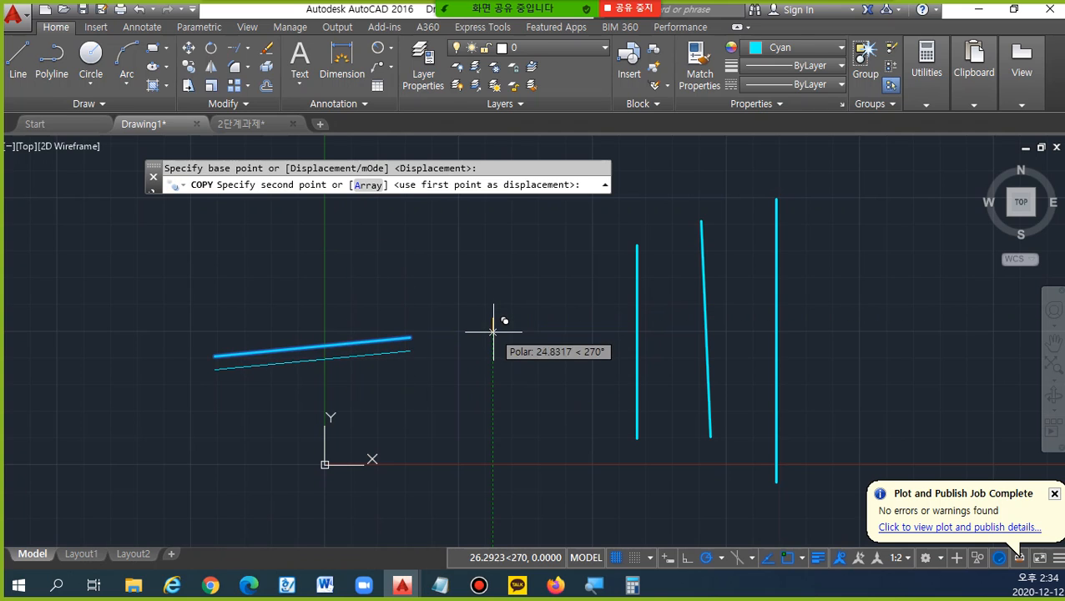
{"action": "left_click", "coordinate": [494, 340]}
{"action": "left_click", "coordinate": [494, 351]}
{"action": "left_click", "coordinate": [493, 368]}
{"action": "left_click", "coordinate": [494, 382]}
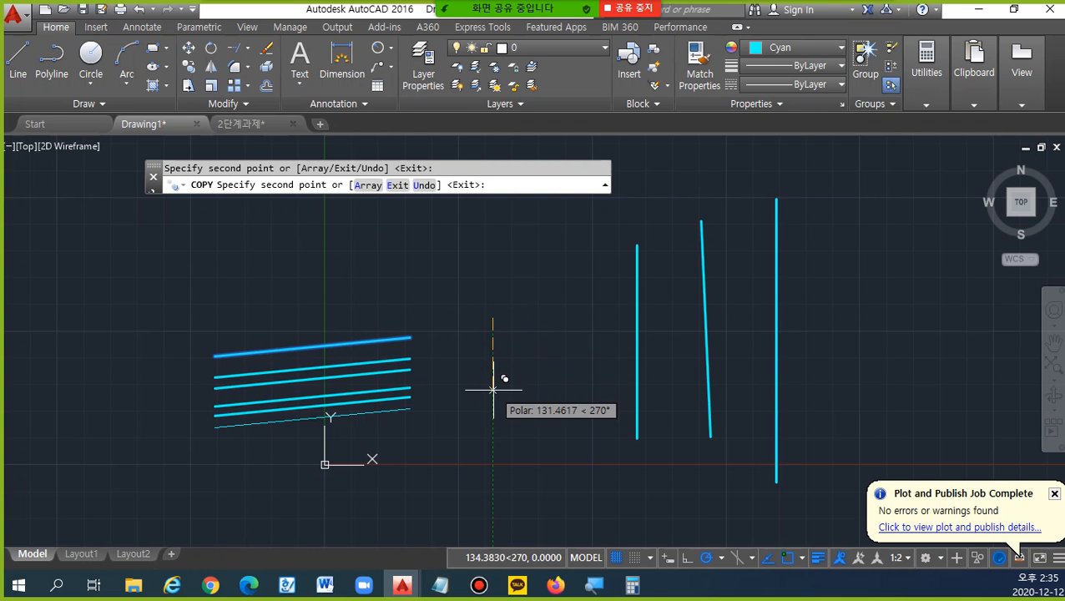
{"action": "left_click", "coordinate": [493, 405]}
{"action": "key", "text": "space"}
With all objects as boundary edges, extend all seven sloped lines to the nearest upright line using a crossing selection over their right ends.
{"action": "type", "text": "ex"}
{"action": "key", "text": "space"}
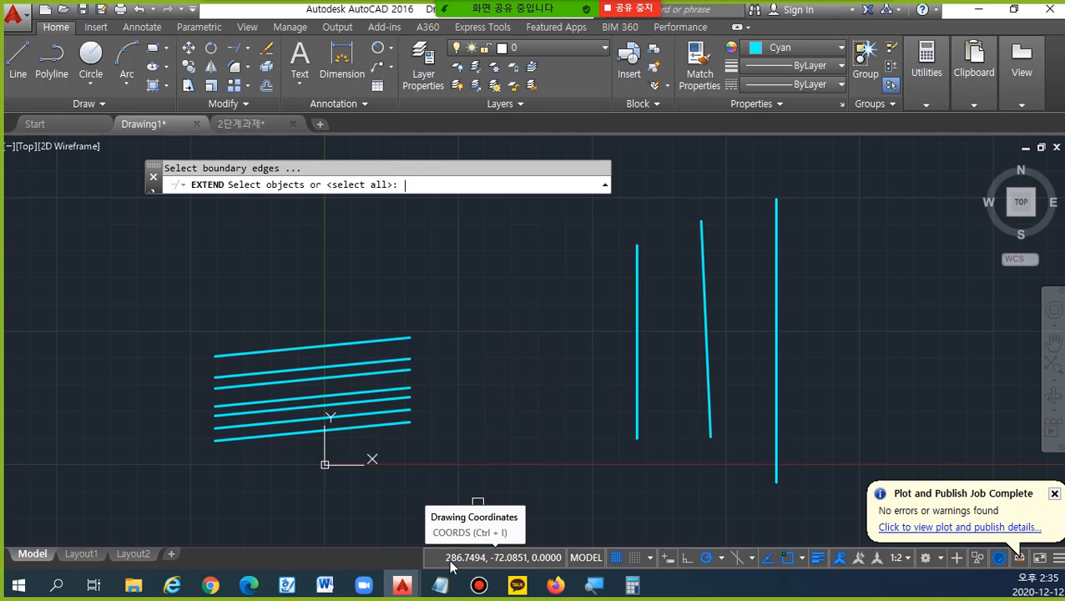
{"action": "key", "text": "space"}
{"action": "left_click", "coordinate": [449, 462]}
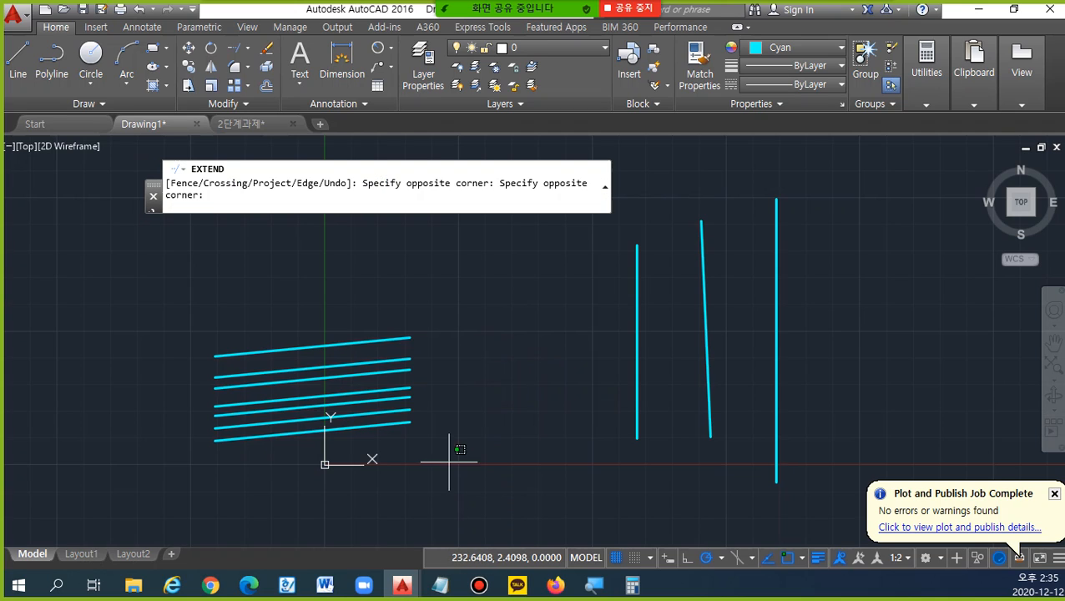
{"action": "left_click", "coordinate": [405, 272]}
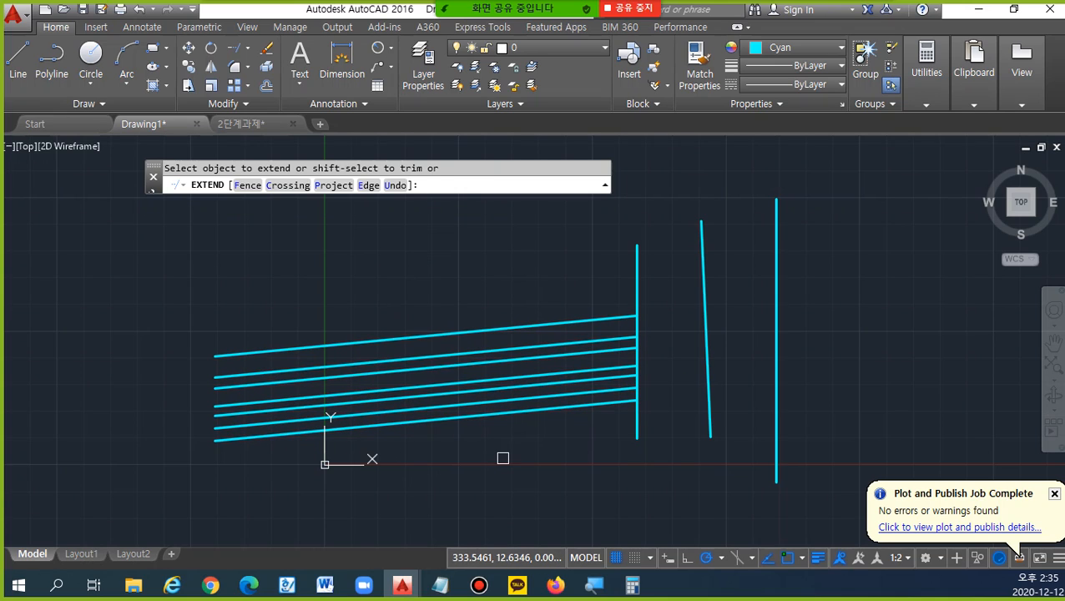
Extend the seven sloped lines to the middle upright line with a fence drawn across them, and finish the Extend command.
{"action": "type", "text": "f"}
{"action": "key", "text": "Return"}
{"action": "left_click", "coordinate": [587, 442]}
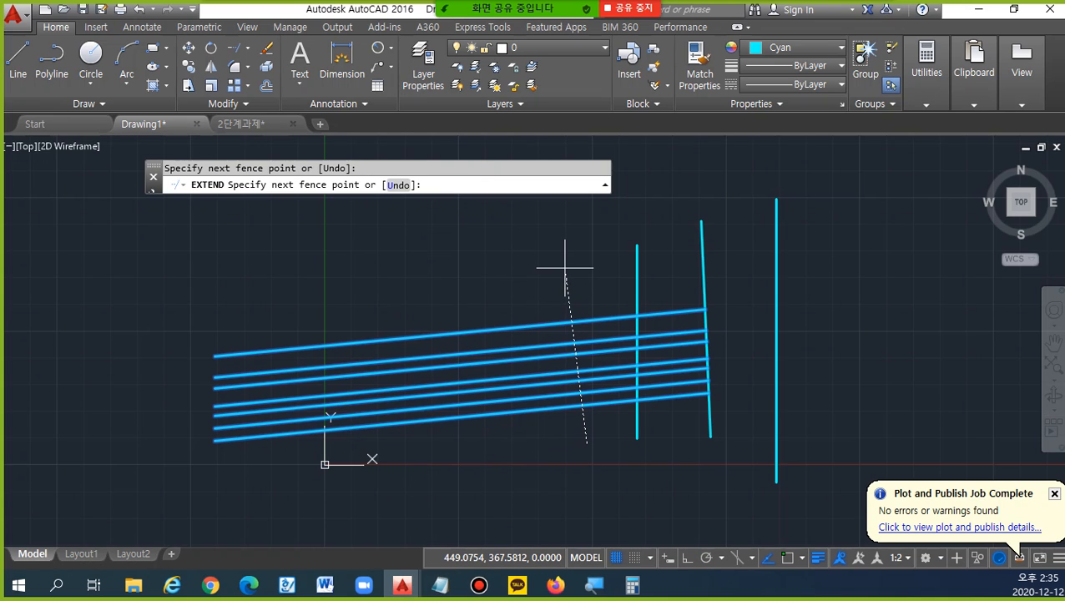
{"action": "left_click", "coordinate": [565, 269]}
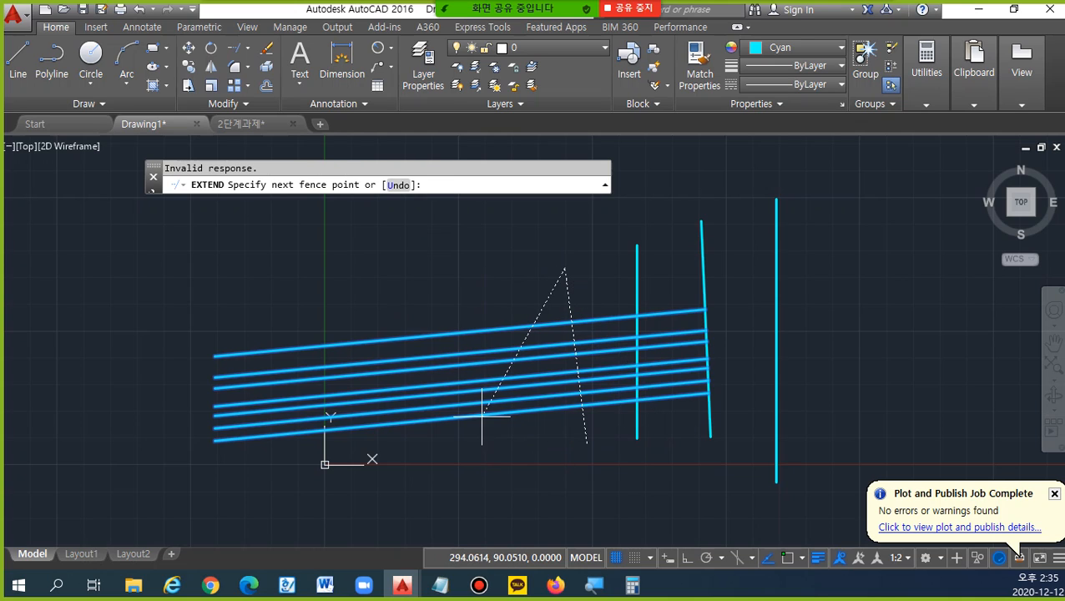
{"action": "key", "text": "Return"}
{"action": "key", "text": "Return"}
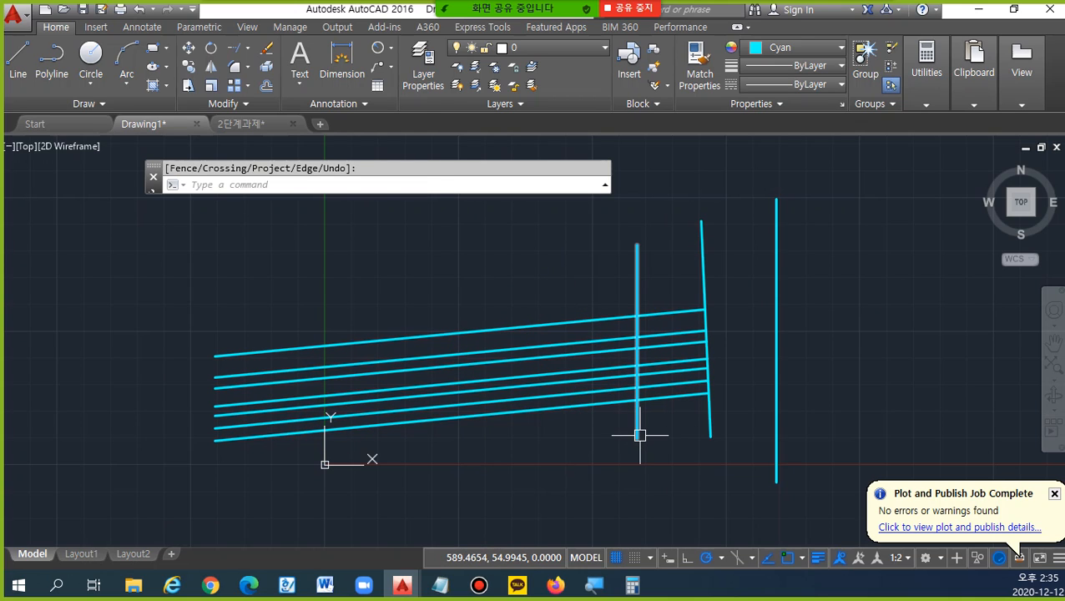
{"action": "key", "text": "Return"}
{"action": "type", "text": "f"}
{"action": "key", "text": "Return"}
{"action": "key", "text": "Escape"}
{"action": "key", "text": "Escape"}
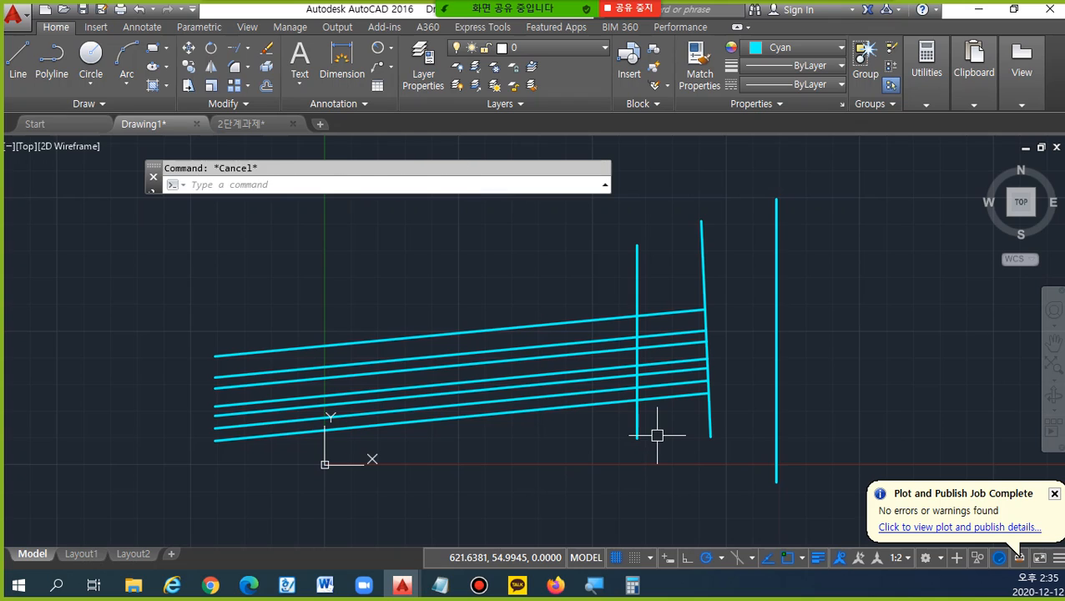
Extend the seven sloped lines to the farthest upright line using a fence drawn across them between the first two upright lines.
{"action": "key", "text": "Return"}
{"action": "type", "text": "f"}
{"action": "key", "text": "Return"}
{"action": "left_click", "coordinate": [687, 424]}
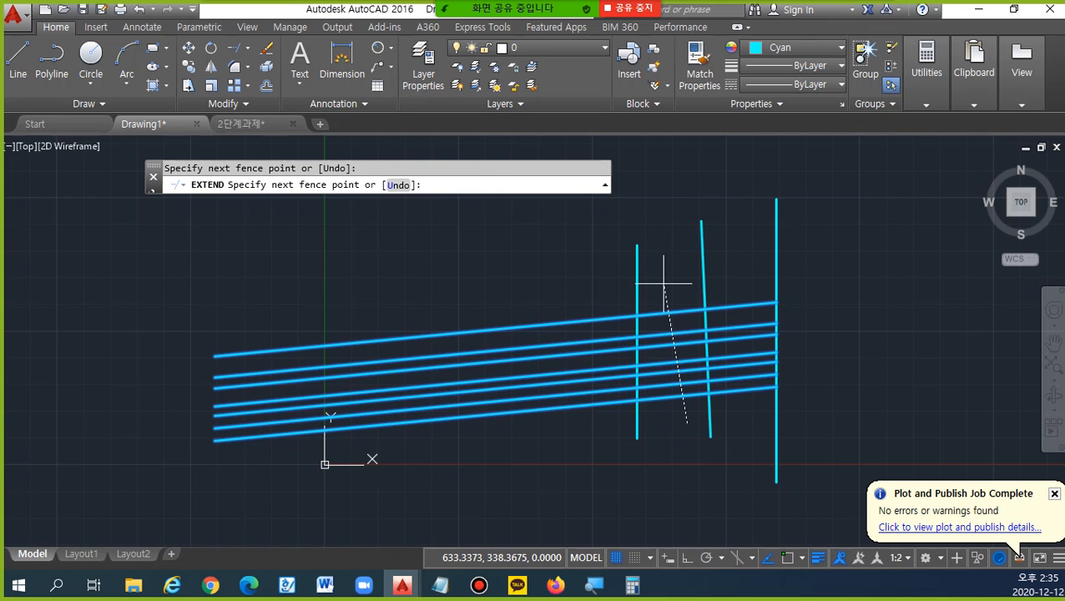
{"action": "left_click", "coordinate": [664, 284]}
{"action": "key", "text": "Return"}
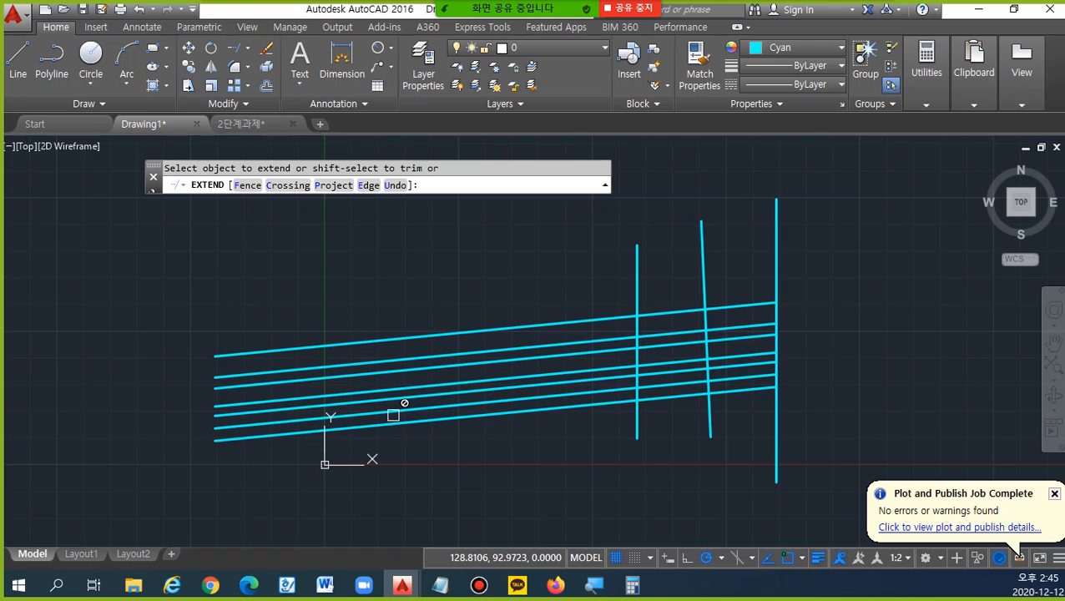
Switch to the 2단계과제 drawing and examine its TRIM and OSNAP layouts and the practice figures in model space.
{"action": "left_click", "coordinate": [241, 123]}
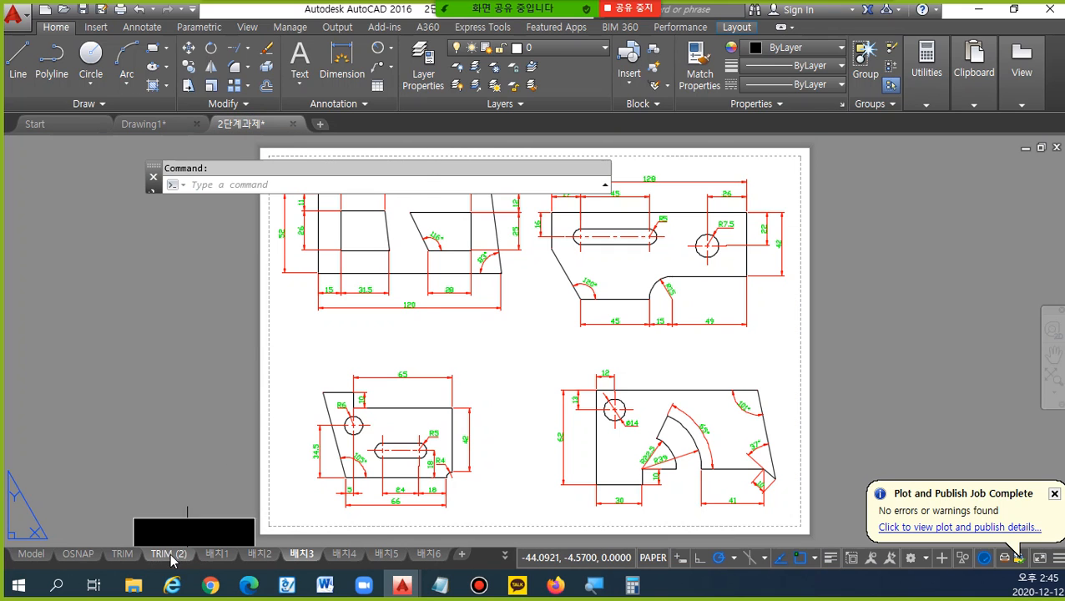
{"action": "left_click", "coordinate": [170, 555]}
{"action": "left_click", "coordinate": [124, 555]}
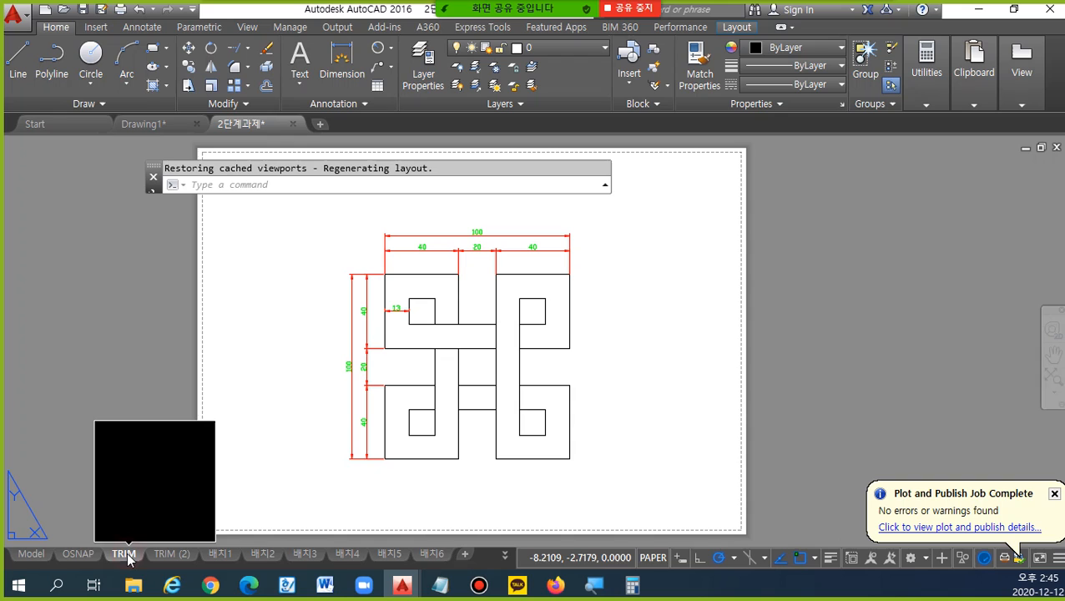
{"action": "left_click", "coordinate": [78, 554]}
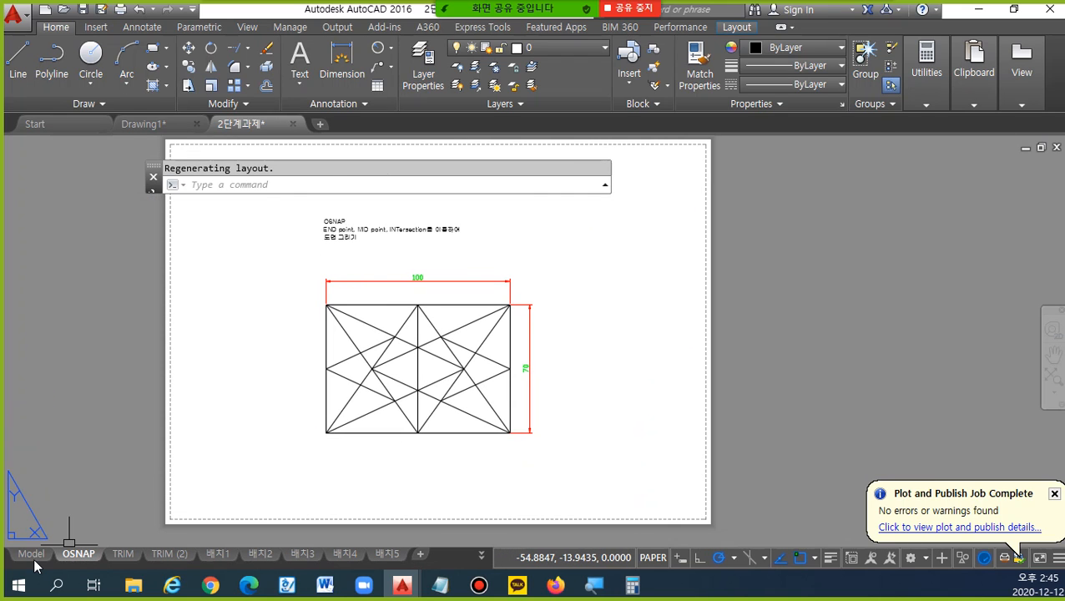
{"action": "left_click", "coordinate": [31, 555]}
{"action": "scroll", "coordinate": [179, 393], "scroll_direction": "down", "scroll_amount": 2}
{"action": "middle_click_drag", "start_coordinate": [179, 393], "coordinate": [591, 361]}
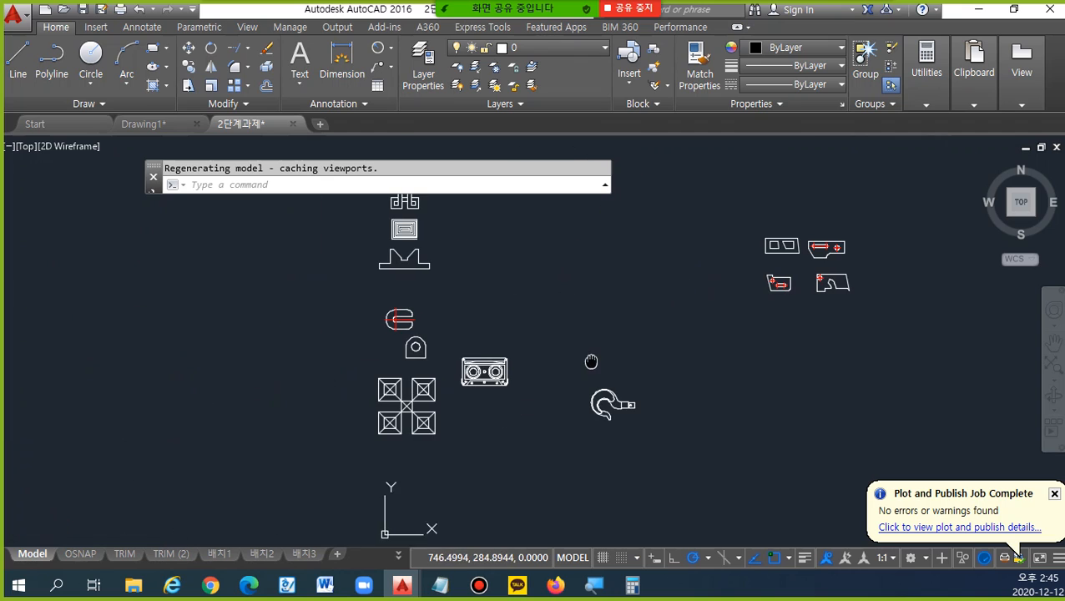
{"action": "scroll", "coordinate": [439, 330], "scroll_direction": "down", "scroll_amount": 1}
{"action": "mouse_move", "coordinate": [440, 330]}
{"action": "middle_mouse_down"}
{"action": "mouse_move", "coordinate": [404, 390]}
{"action": "mouse_move", "coordinate": [347, 319]}
{"action": "middle_mouse_up"}
{"action": "scroll", "coordinate": [336, 367], "scroll_direction": "up", "scroll_amount": 1}
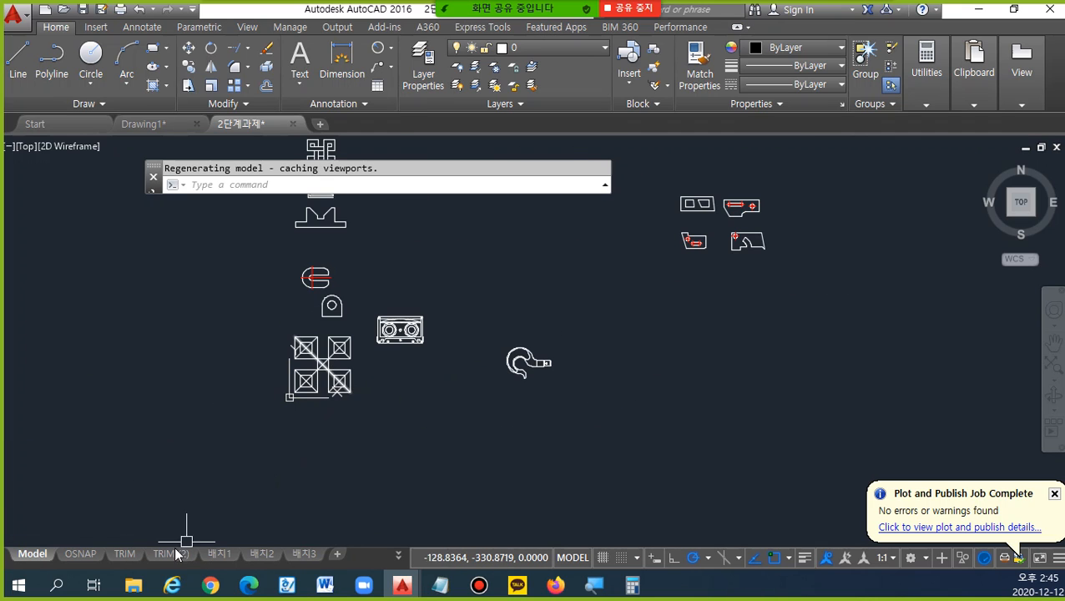
Look through the practice layouts TRIM, TRIM (2), OSNAP and 배치2 and the list of remaining layouts.
{"action": "left_click", "coordinate": [124, 554]}
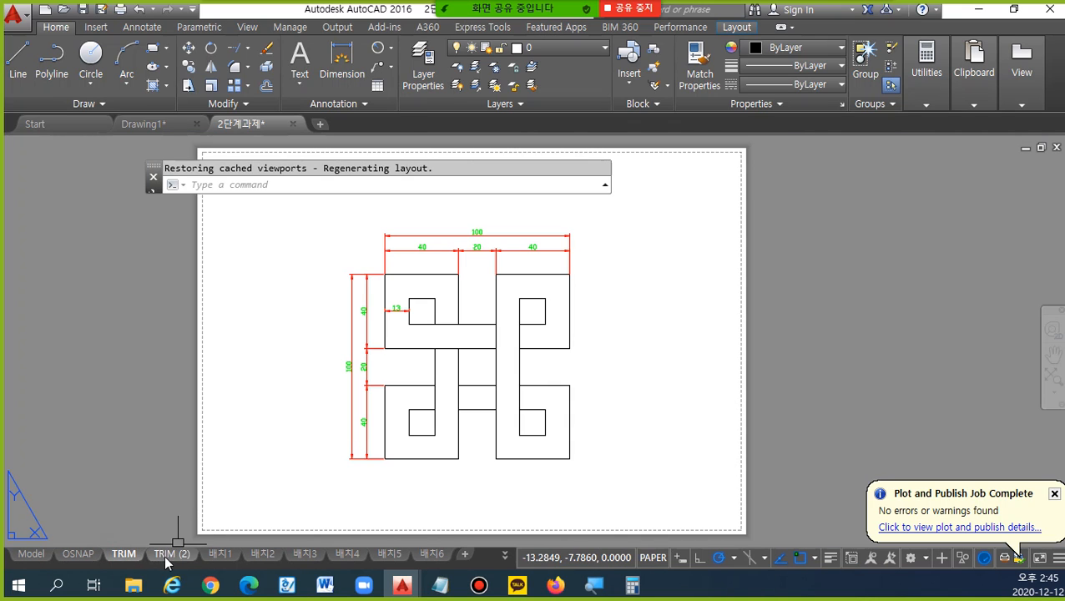
{"action": "left_click", "coordinate": [165, 555]}
{"action": "left_click", "coordinate": [75, 555]}
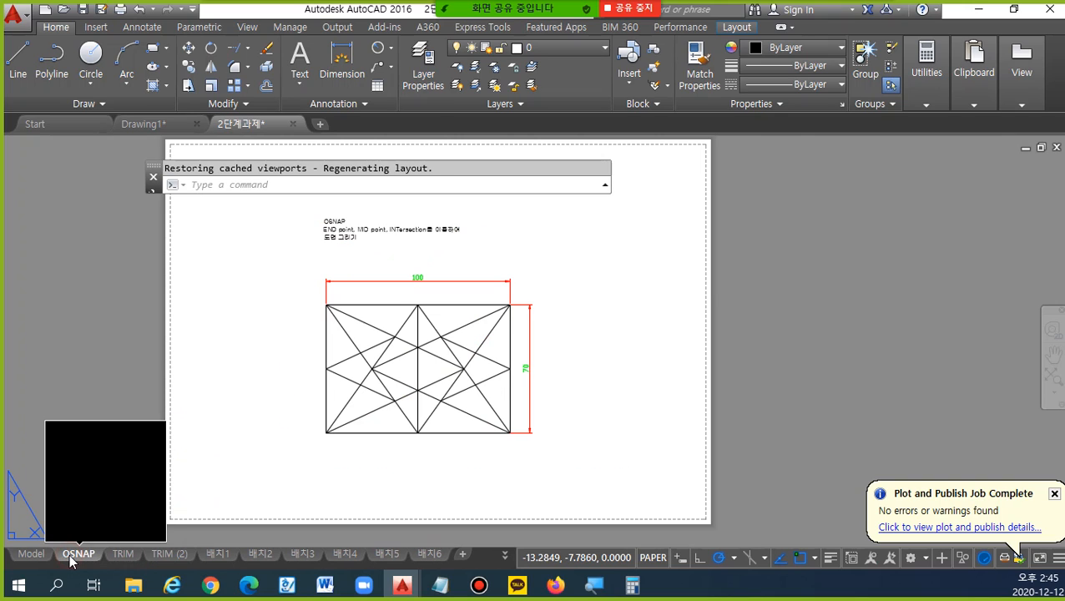
{"action": "left_click", "coordinate": [122, 554]}
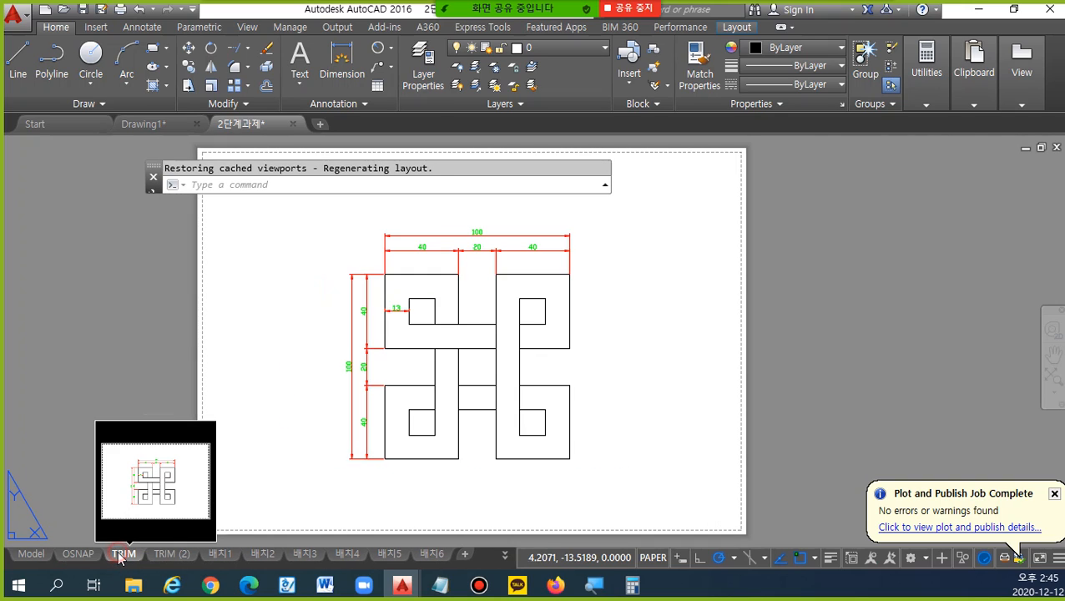
{"action": "left_click", "coordinate": [504, 555]}
{"action": "scroll", "coordinate": [559, 505], "scroll_direction": "down", "scroll_amount": 1}
{"action": "scroll", "coordinate": [576, 488], "scroll_direction": "up", "scroll_amount": 2}
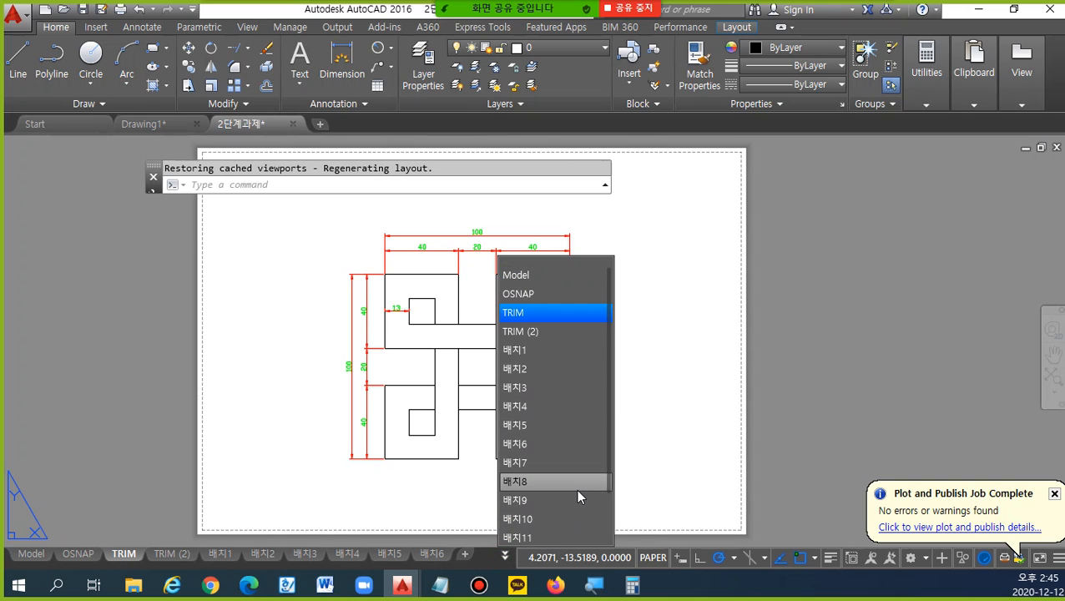
{"action": "left_click", "coordinate": [164, 483]}
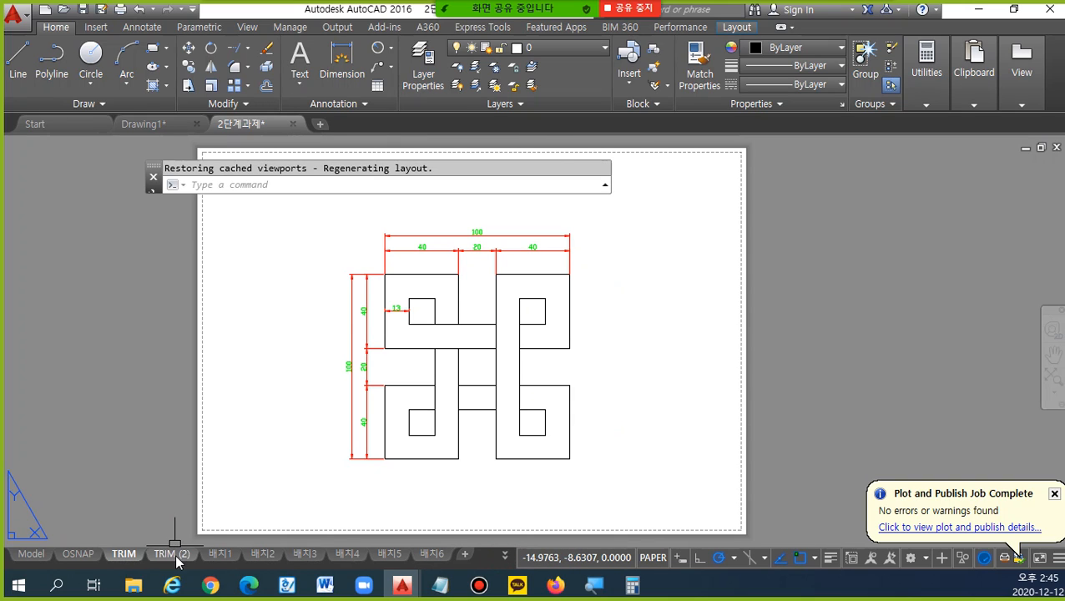
{"action": "left_click", "coordinate": [171, 554]}
{"action": "left_click", "coordinate": [223, 556]}
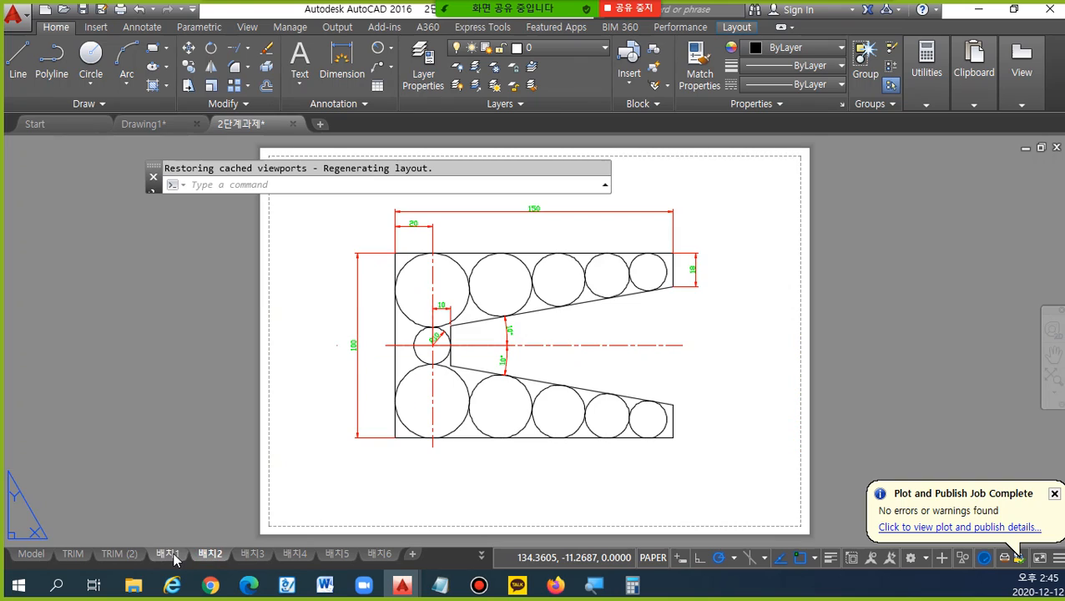
Open layout 배치1 and plot 10 copies of it using the previous plot's page setup.
{"action": "mouse_move", "coordinate": [176, 559]}
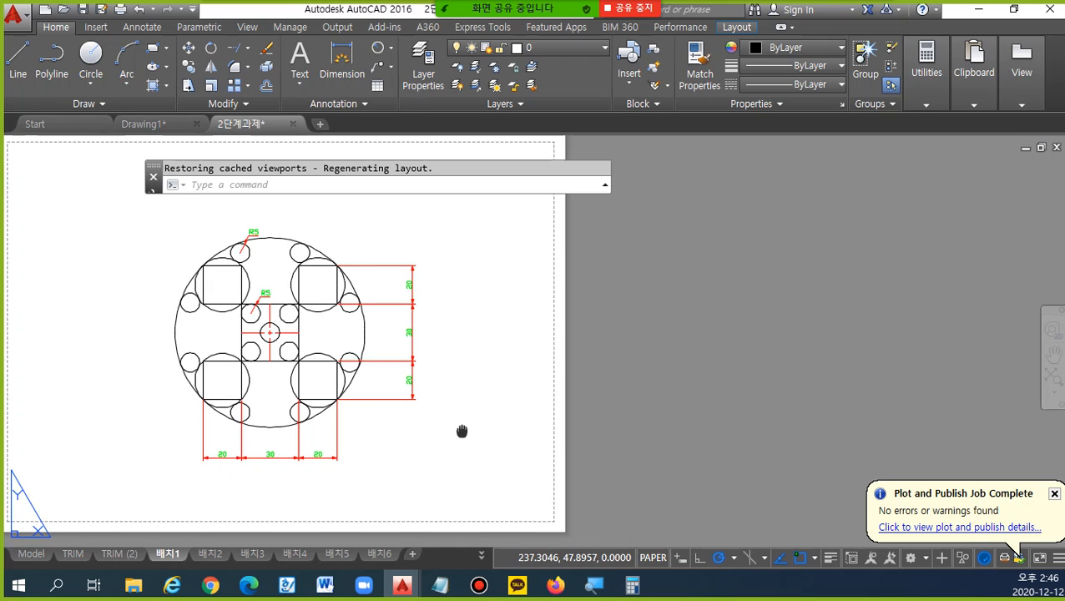
{"action": "middle_click_drag", "start_coordinate": [461, 432], "coordinate": [558, 429]}
{"action": "key", "text": "ctrl+p"}
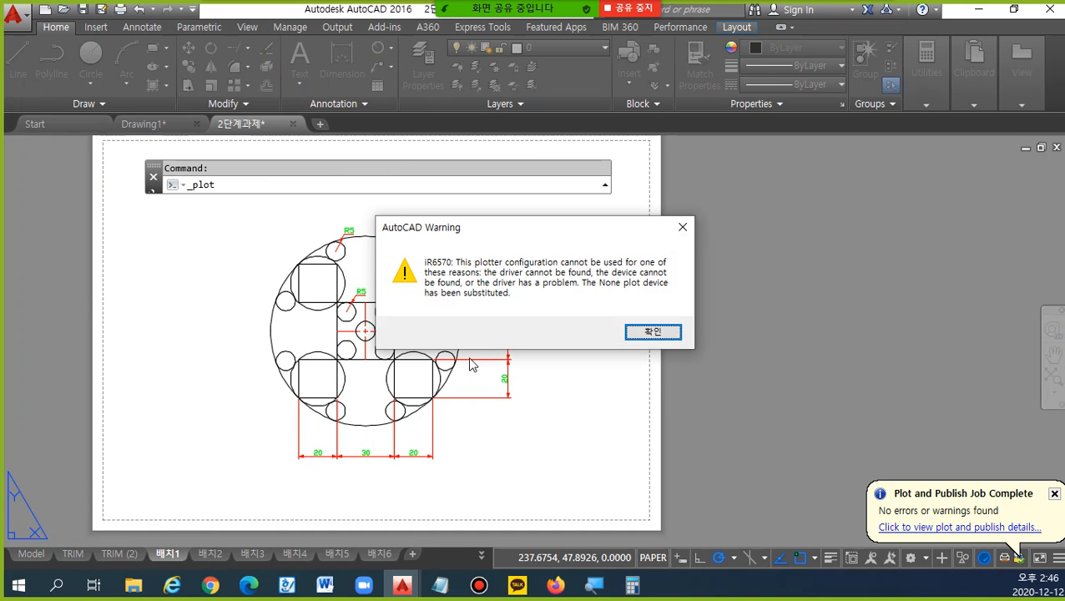
{"action": "left_click", "coordinate": [654, 332]}
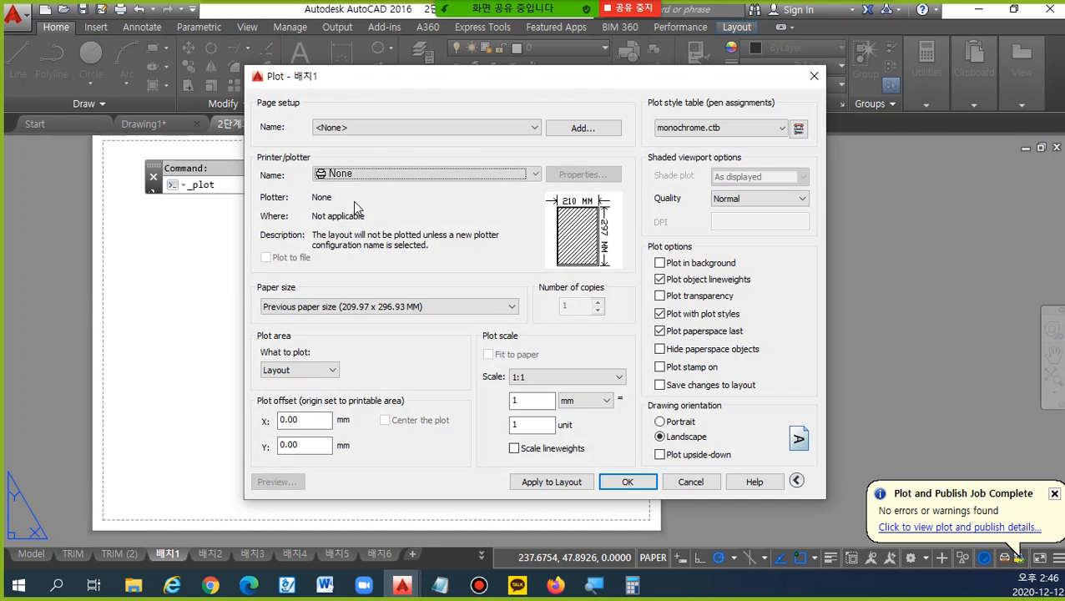
{"action": "left_click", "coordinate": [394, 130]}
{"action": "left_click", "coordinate": [393, 152]}
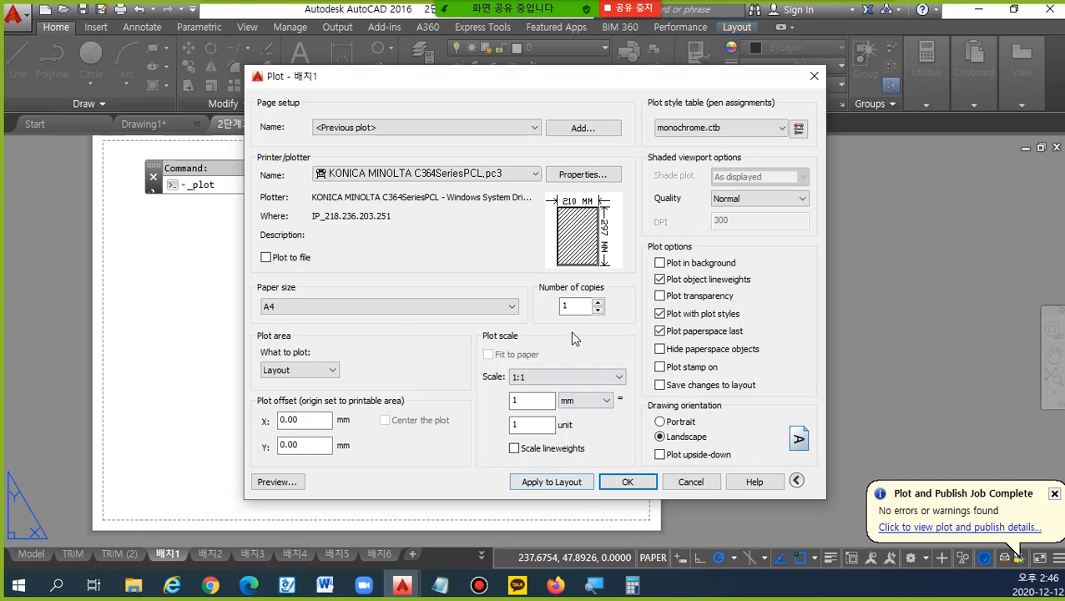
{"action": "double_click", "coordinate": [576, 307]}
{"action": "type", "text": "10"}
{"action": "key", "text": "Return"}
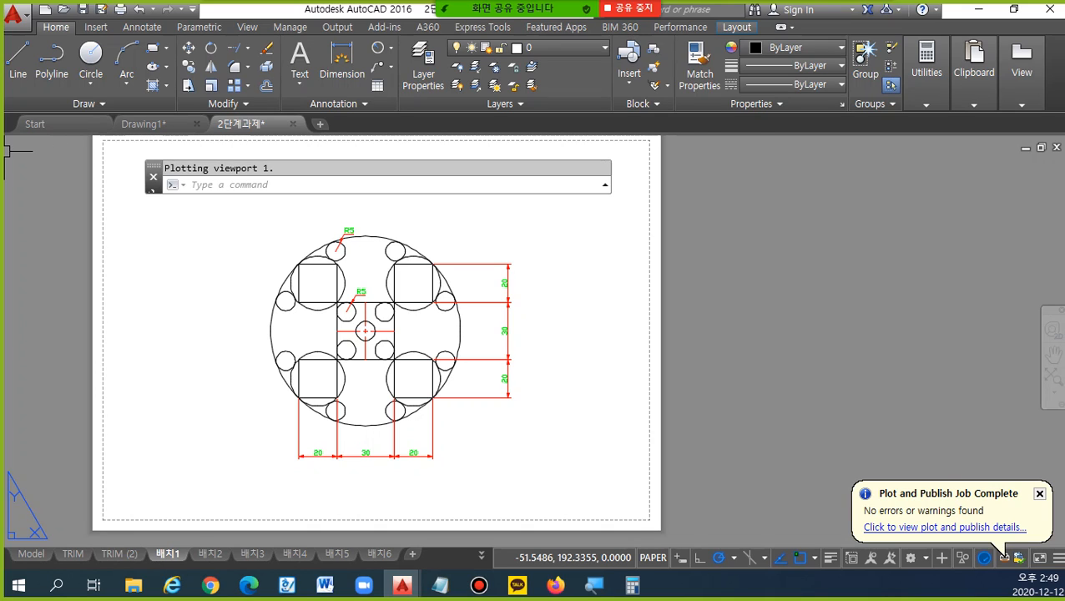
On layout 배치1 of the 2단계과제 drawing, move the floating command line clear of the circle figure.
{"action": "left_click", "coordinate": [138, 126]}
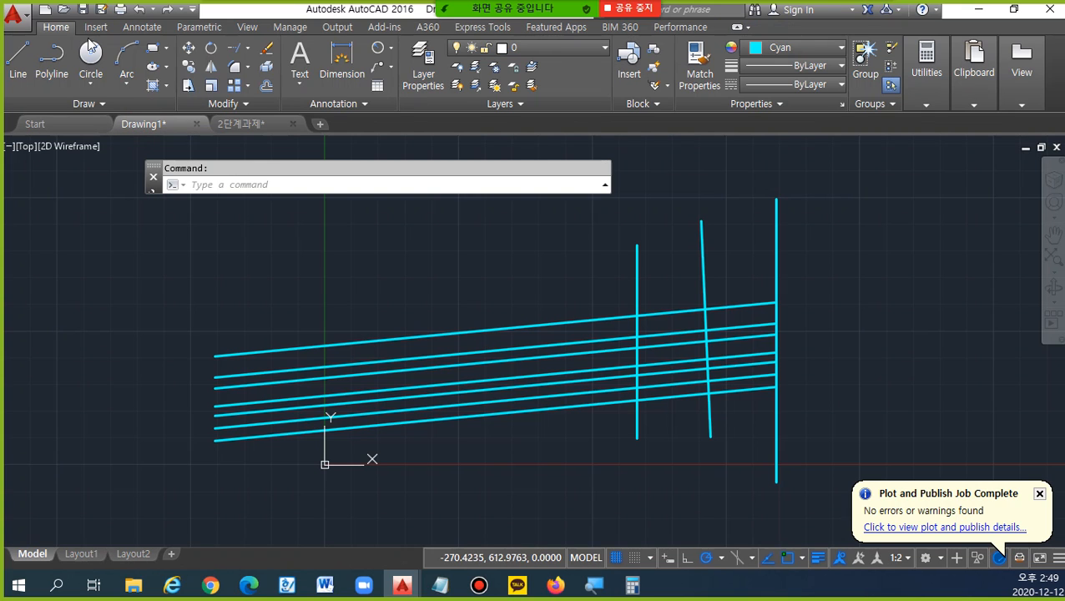
{"action": "left_click", "coordinate": [242, 123]}
{"action": "middle_click", "coordinate": [306, 301]}
{"action": "middle_click", "coordinate": [305, 301]}
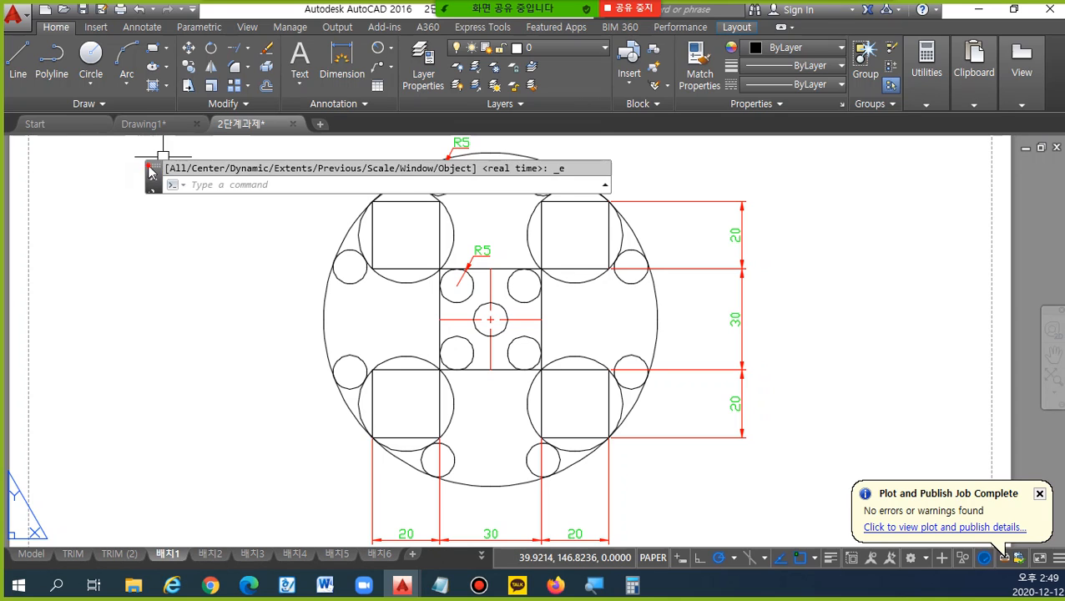
{"action": "left_click_drag", "start_coordinate": [152, 176], "coordinate": [5, 152]}
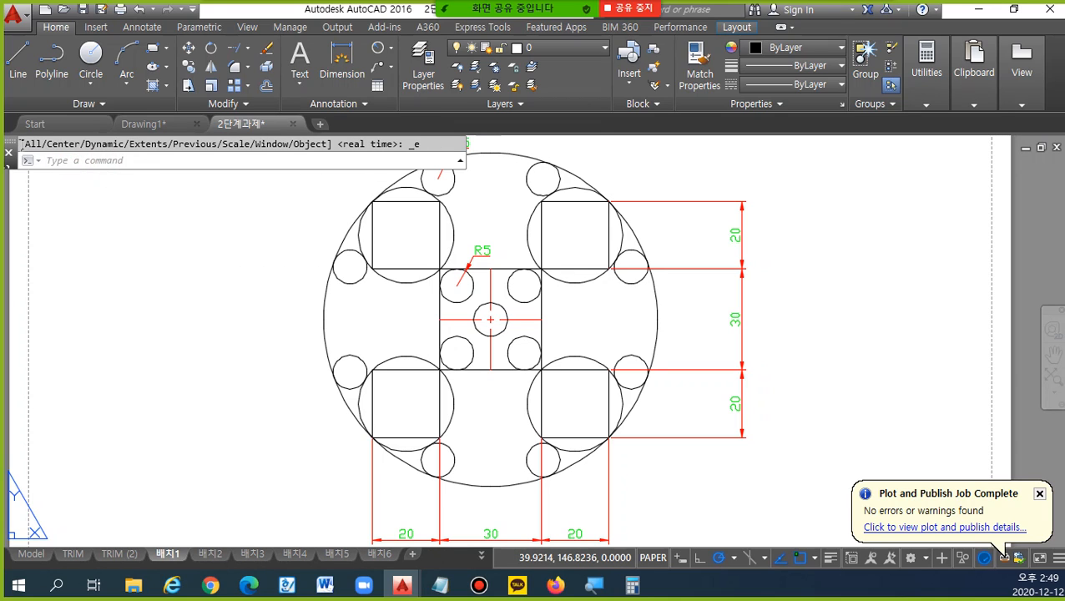
Return to Drawing1 and erase all the sloped and upright lines.
{"action": "left_click", "coordinate": [153, 125]}
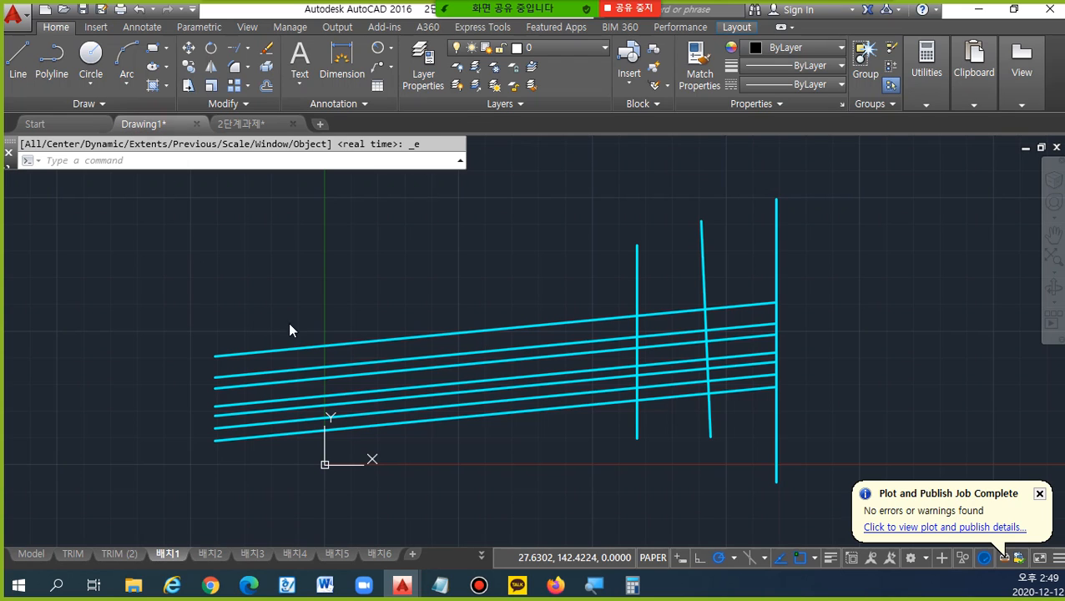
{"action": "left_click", "coordinate": [821, 457]}
{"action": "left_click", "coordinate": [497, 261]}
{"action": "type", "text": "e"}
{"action": "key", "text": "Return"}
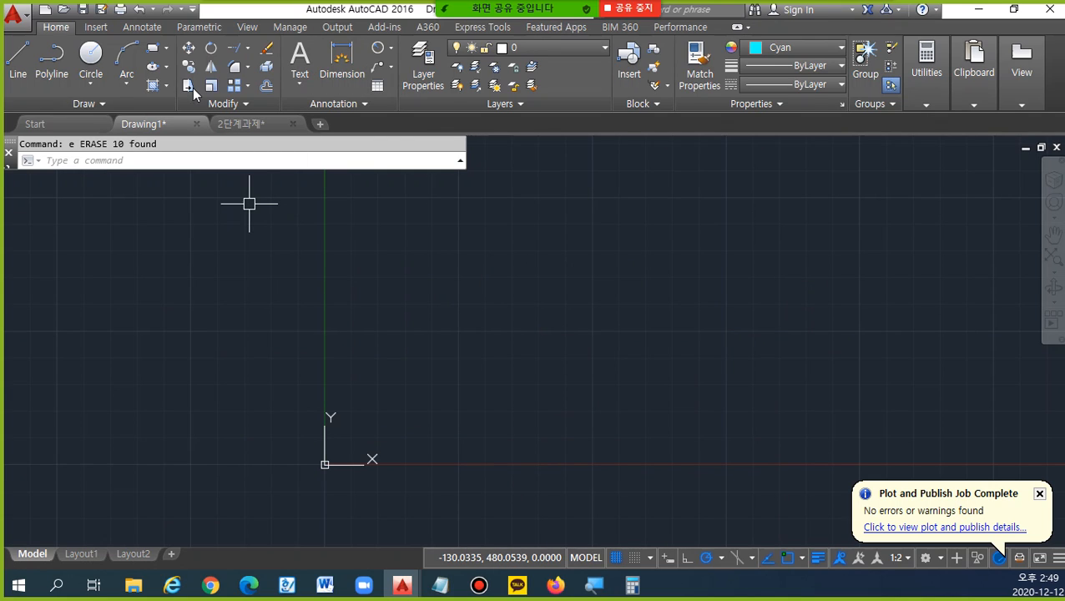
{"action": "left_click", "coordinate": [18, 61]}
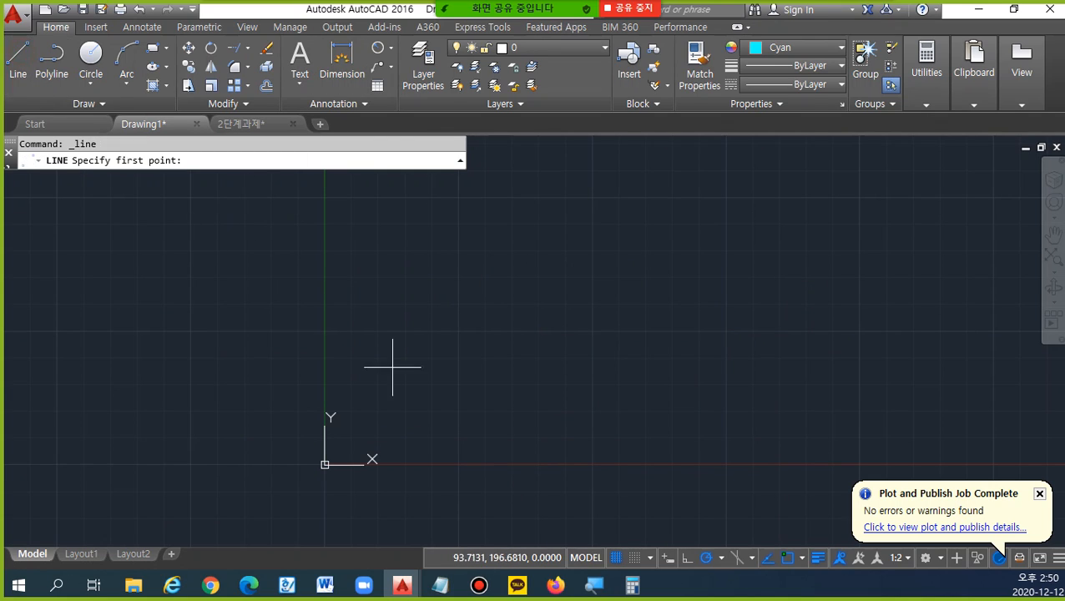
{"action": "left_click", "coordinate": [460, 367]}
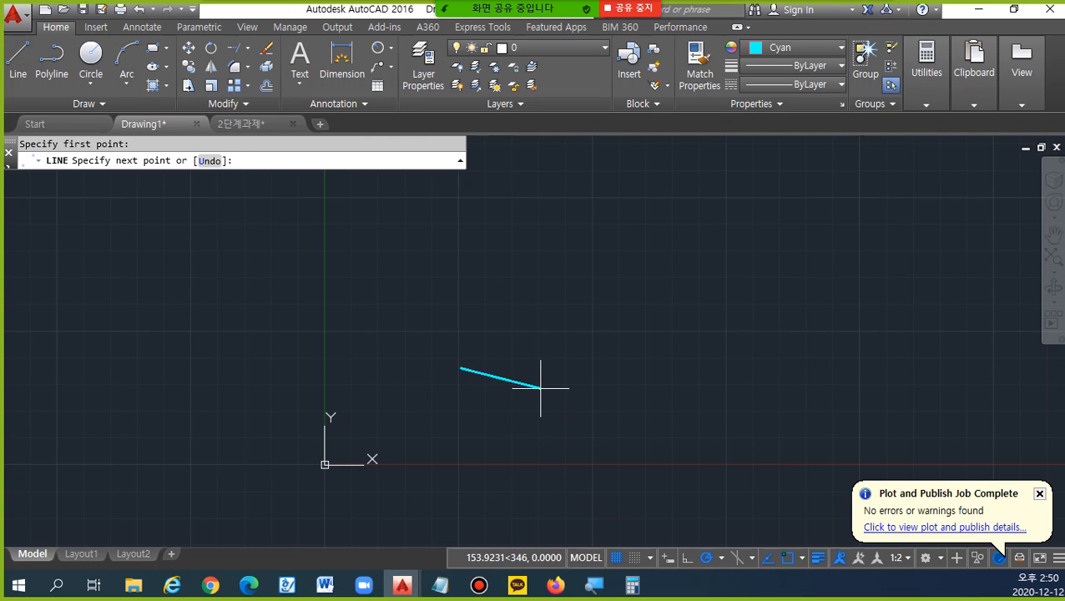
{"action": "type", "text": "@20<0"}
{"action": "key", "text": "Return"}
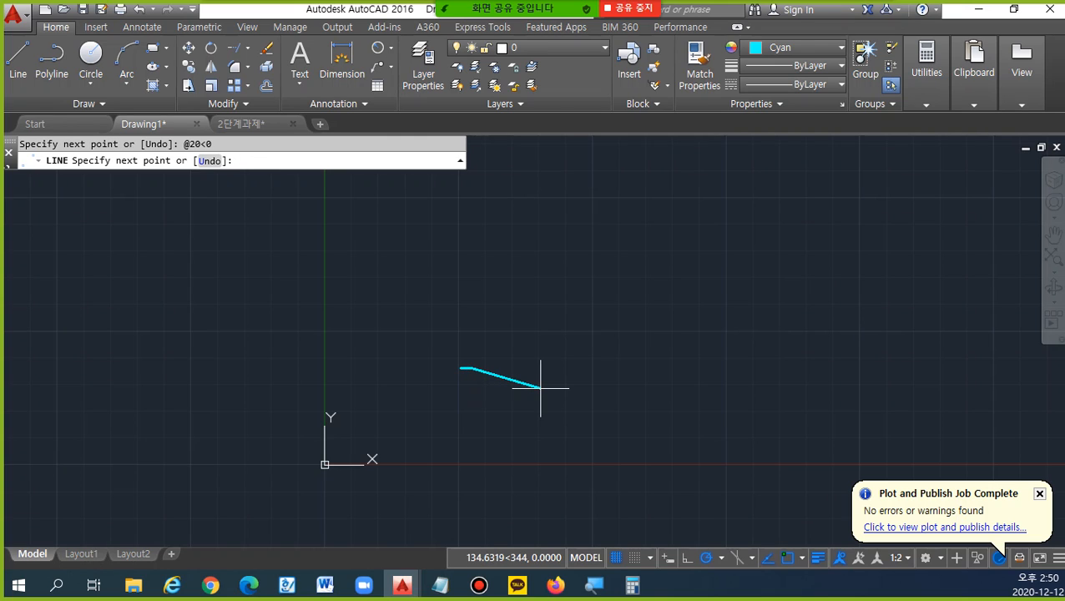
{"action": "type", "text": "@70<90"}
{"action": "key", "text": "Return"}
Continue the line chain with segments of 20 to the left, 20 straight down and 70 to the right.
{"action": "scroll", "coordinate": [440, 295], "scroll_direction": "up", "scroll_amount": 3}
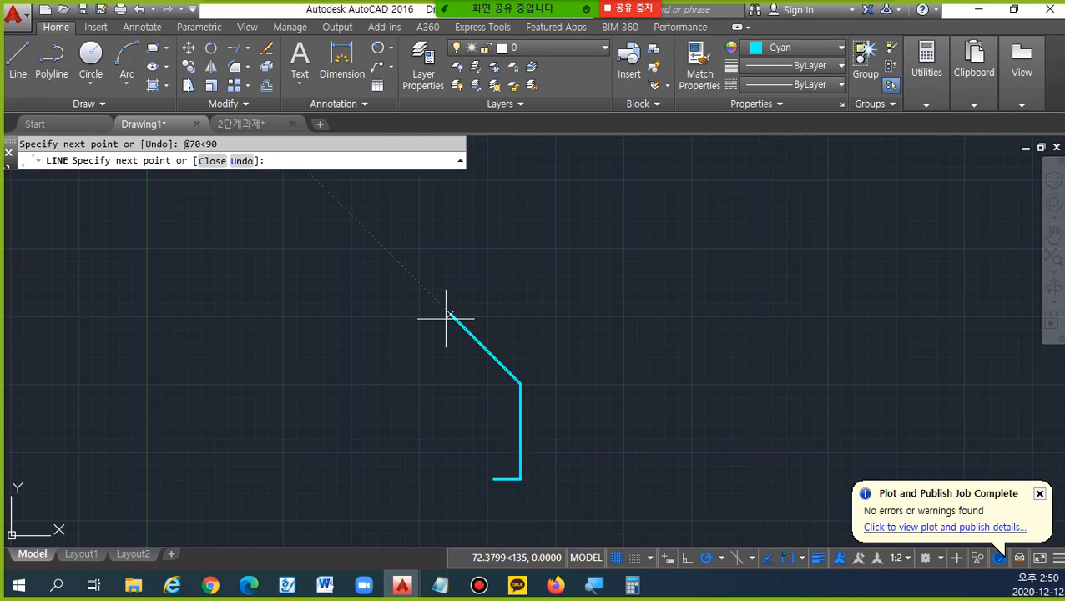
{"action": "middle_click_drag", "start_coordinate": [468, 359], "coordinate": [335, 210]}
{"action": "scroll", "coordinate": [336, 213], "scroll_direction": "up", "scroll_amount": 1}
{"action": "middle_click_drag", "start_coordinate": [424, 285], "coordinate": [351, 245]}
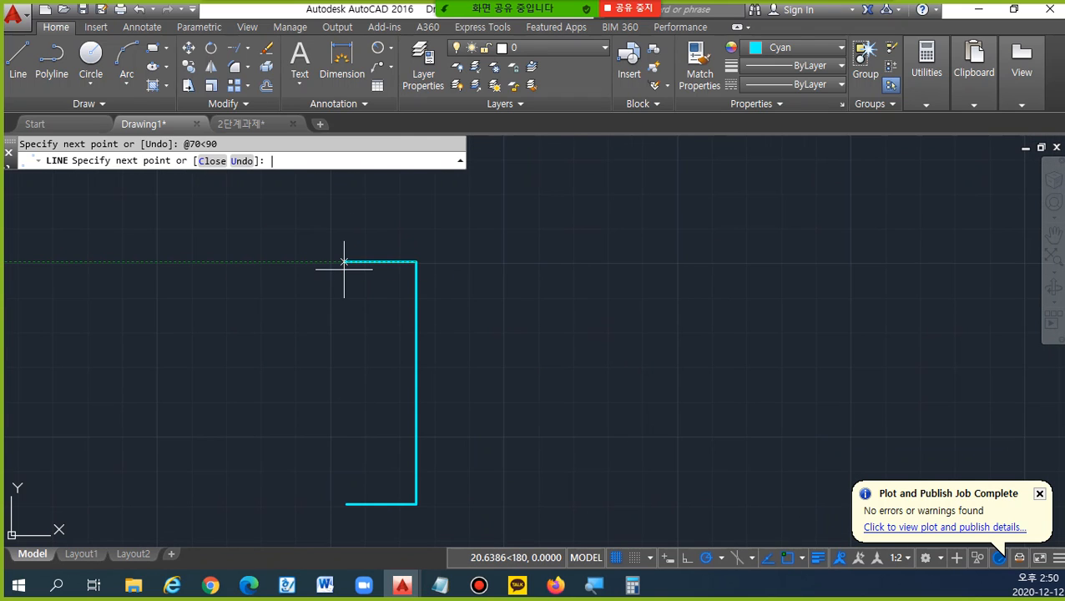
{"action": "type", "text": "20"}
{"action": "key", "text": "Return"}
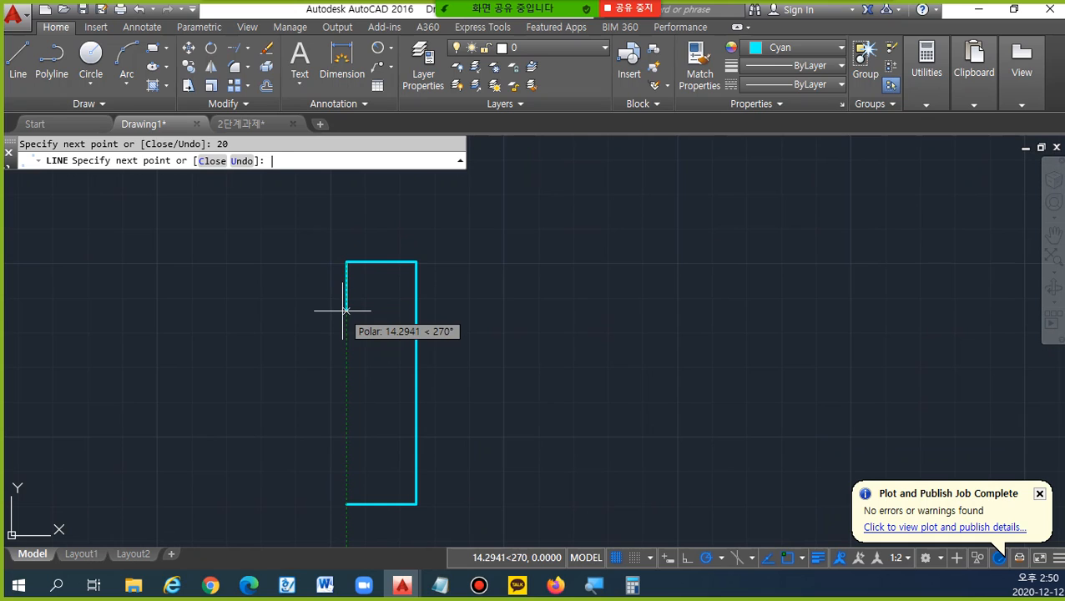
{"action": "type", "text": "20"}
{"action": "key", "text": "Return"}
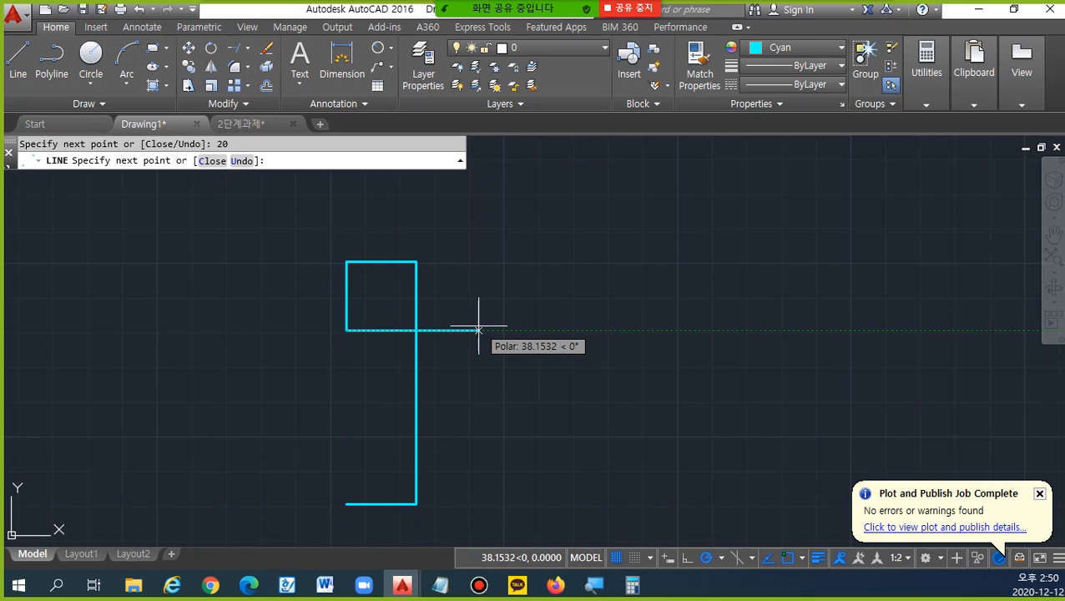
{"action": "type", "text": "70"}
{"action": "key", "text": "Return"}
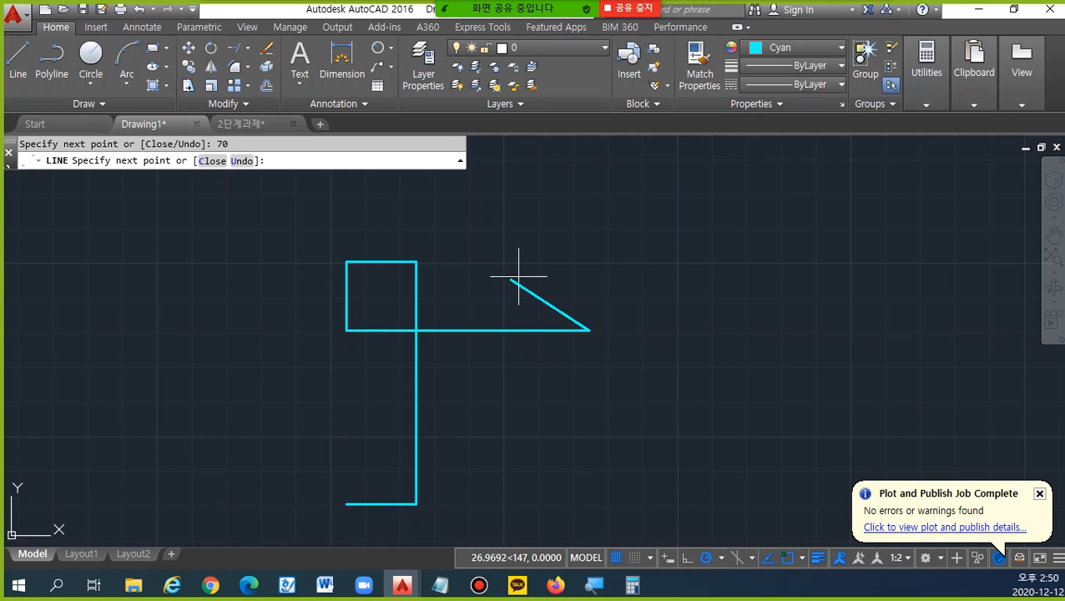
Continue the line chain with segments of 20 straight up, 20 to the left and 70 straight down.
{"action": "type", "text": "20"}
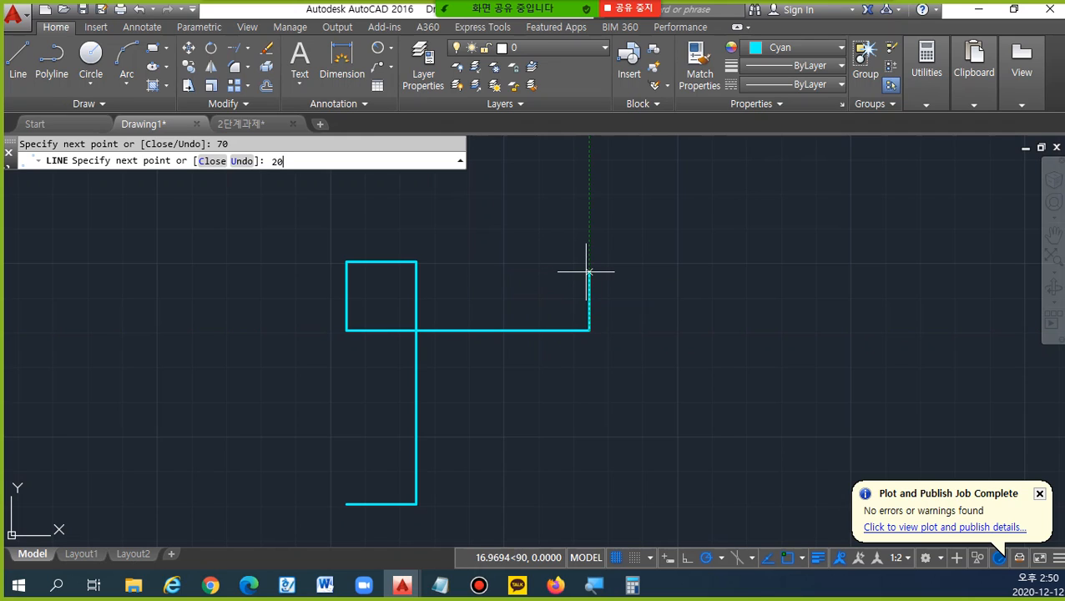
{"action": "key", "text": "Return"}
{"action": "type", "text": "20"}
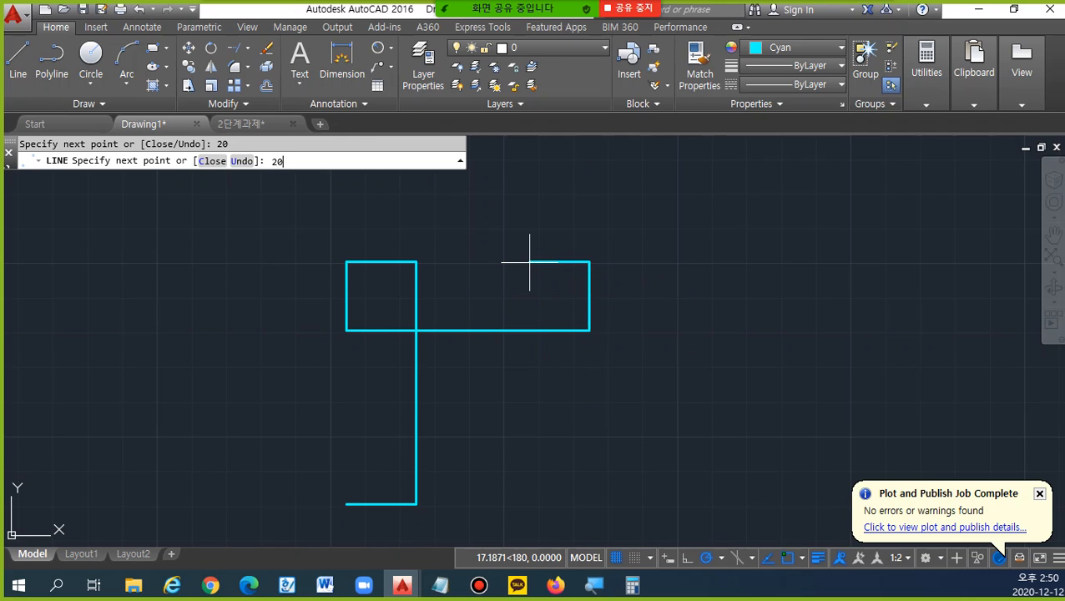
{"action": "key", "text": "Return"}
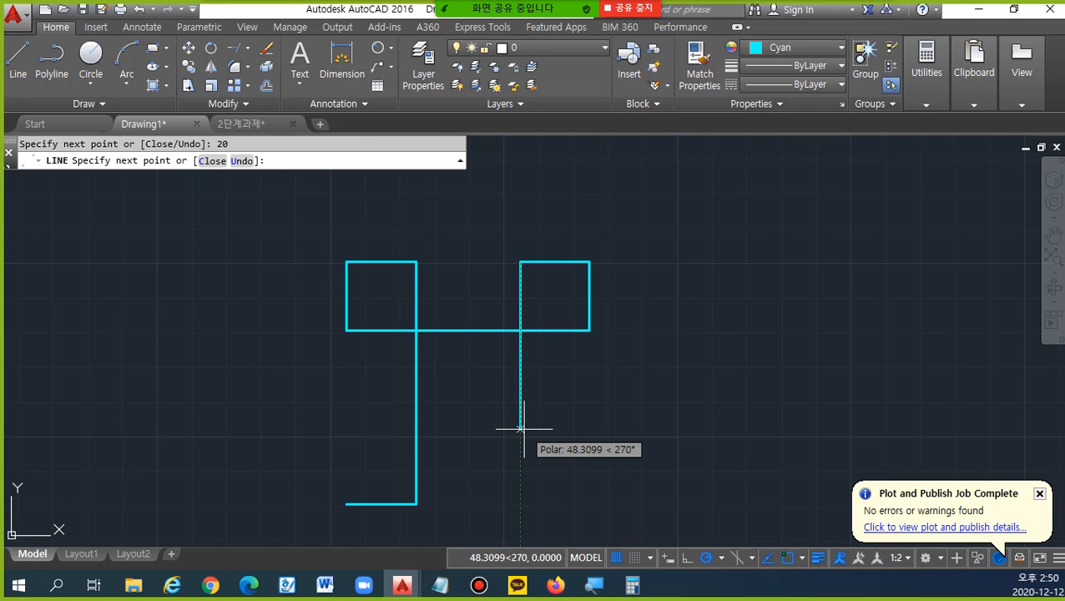
{"action": "type", "text": "70"}
{"action": "key", "text": "Return"}
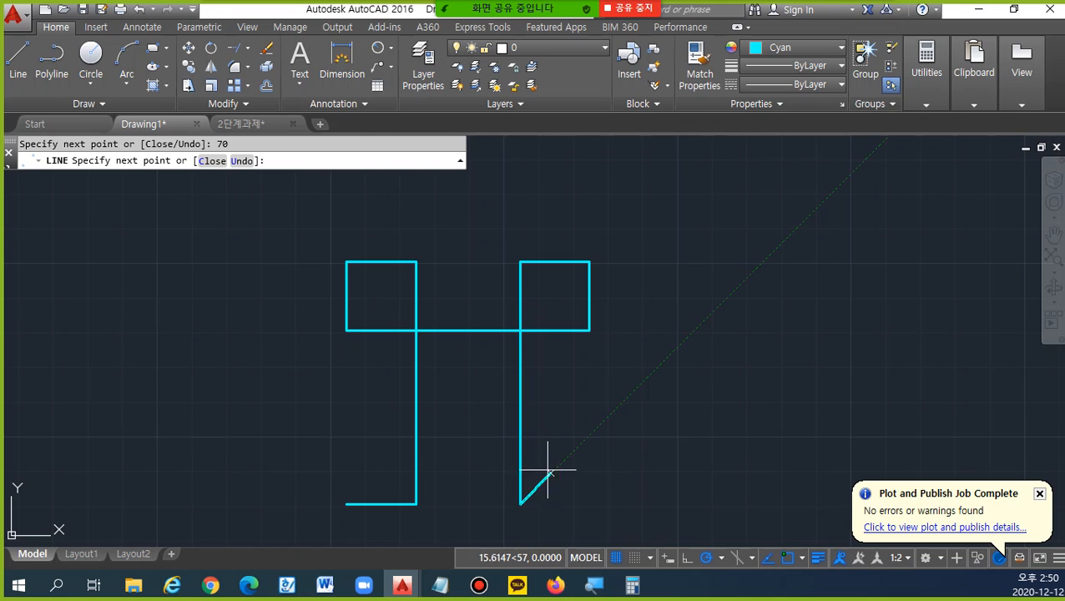
{"action": "type", "text": "@20<0"}
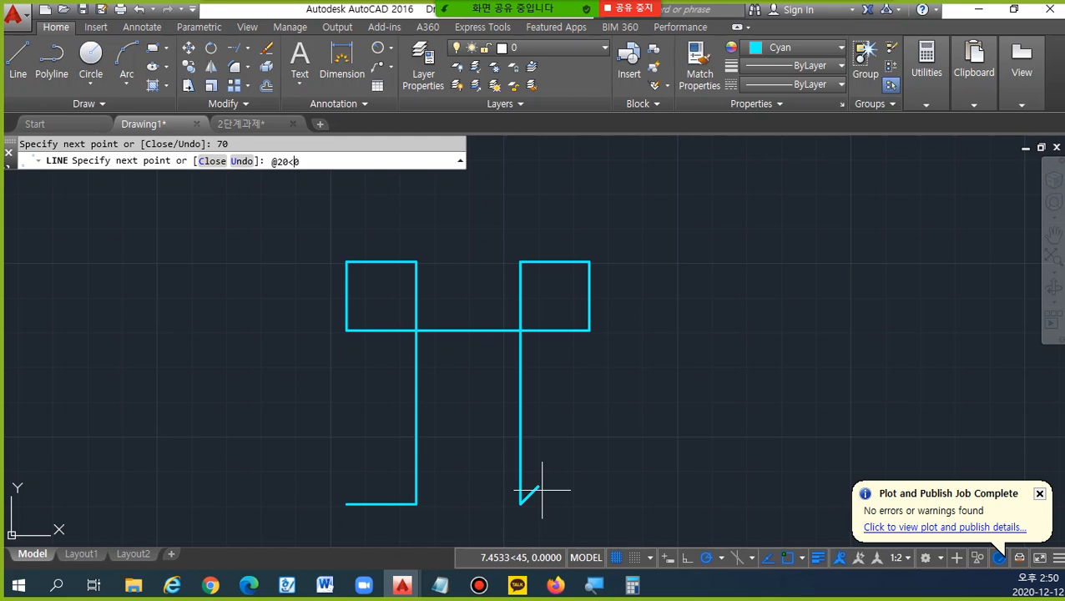
{"action": "key", "text": "Return"}
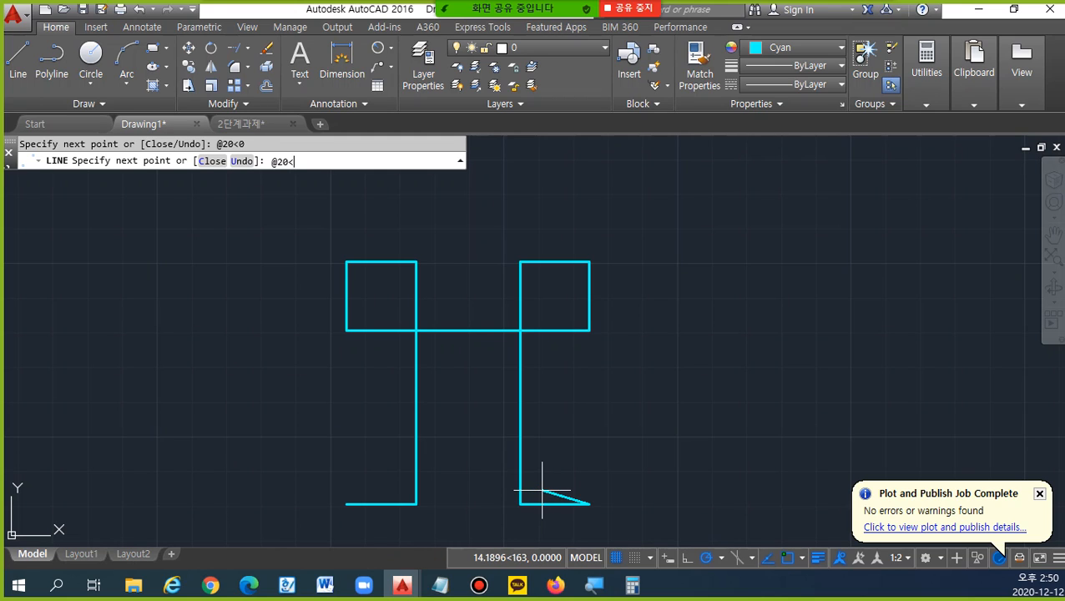
{"action": "key", "text": "Return"}
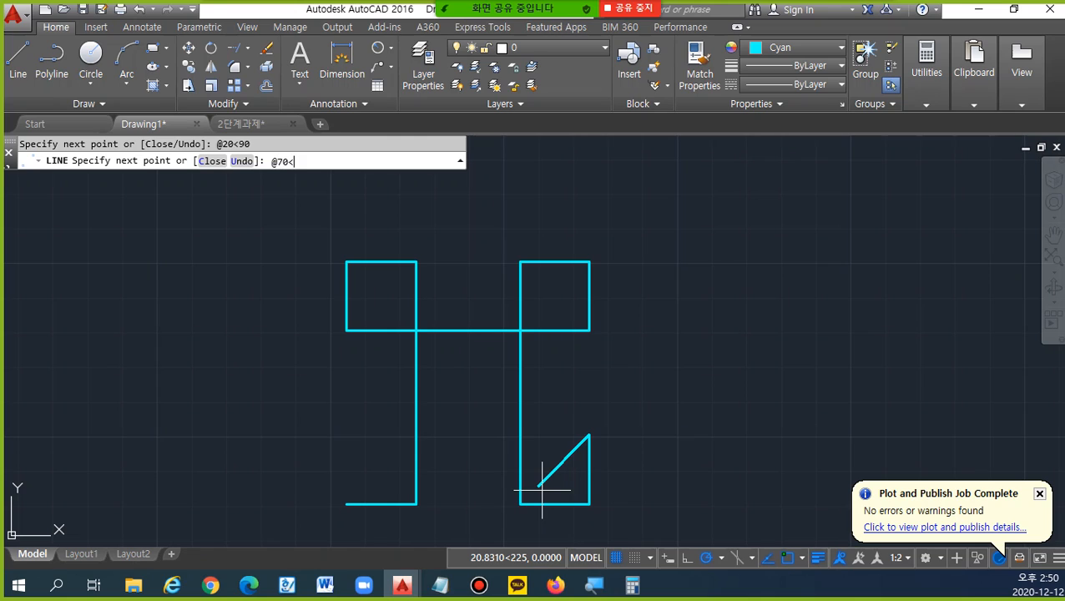
{"action": "type", "text": "@70<180"}
{"action": "key", "text": "Return"}
{"action": "type", "text": "c"}
{"action": "key", "text": "Return"}
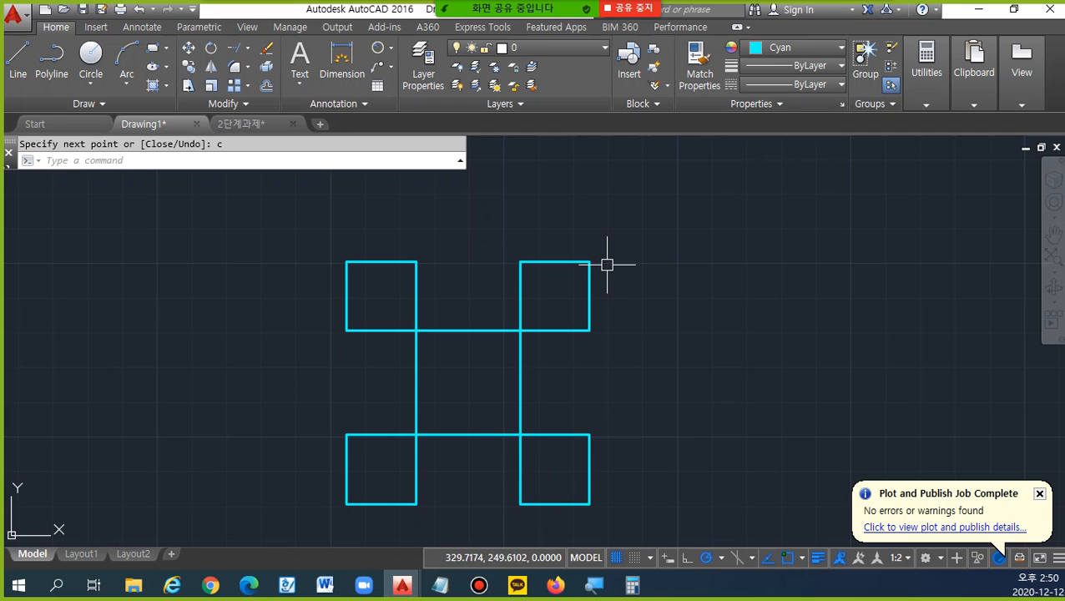
Try a two-point circle through the figure's outer upper-right and lower-left corners, and erase it.
{"action": "mouse_move", "coordinate": [490, 278]}
{"action": "middle_mouse_down"}
{"action": "mouse_move", "coordinate": [451, 228]}
{"action": "mouse_move", "coordinate": [452, 248]}
{"action": "middle_mouse_up"}
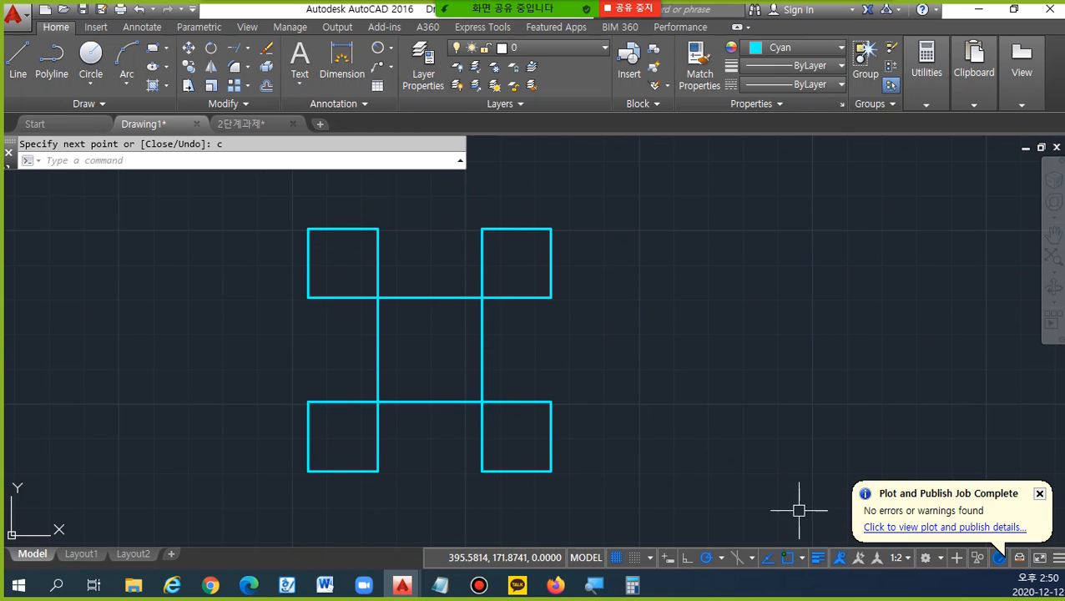
{"action": "left_click", "coordinate": [802, 558]}
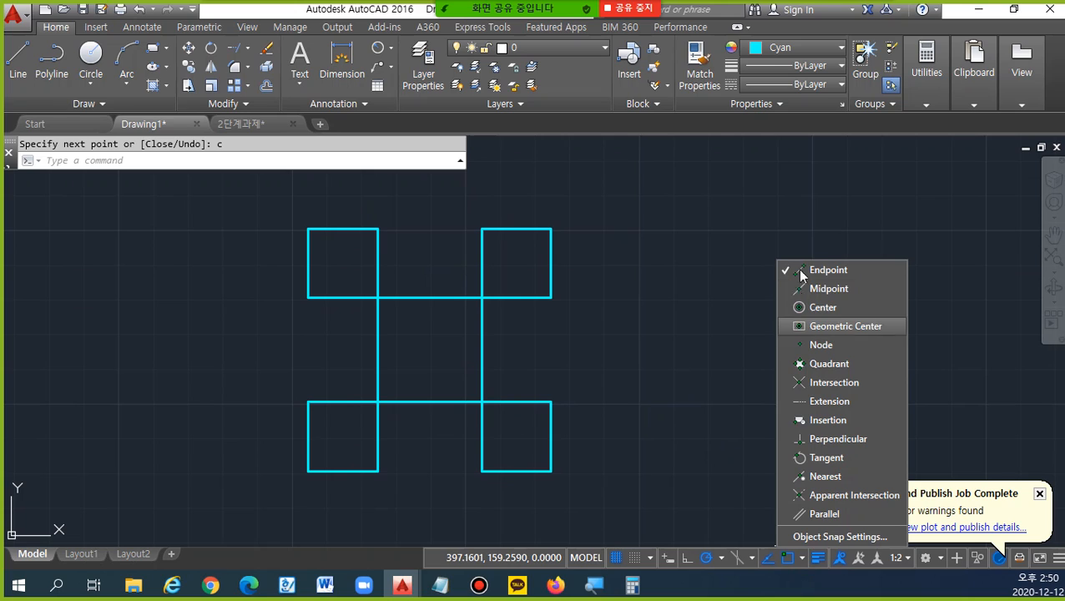
{"action": "left_click", "coordinate": [701, 276]}
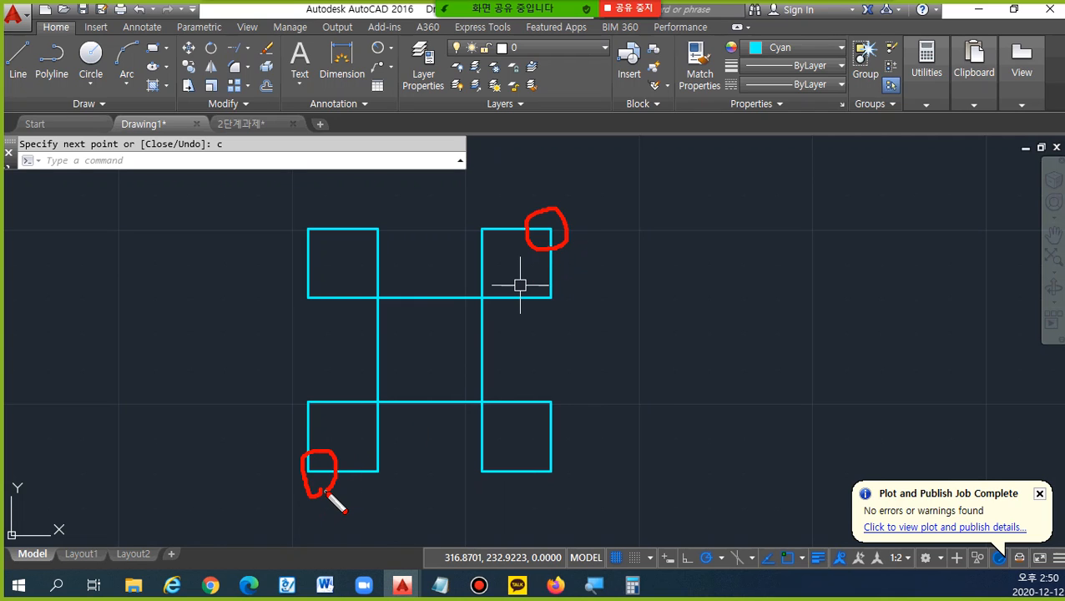
{"action": "left_click", "coordinate": [92, 83]}
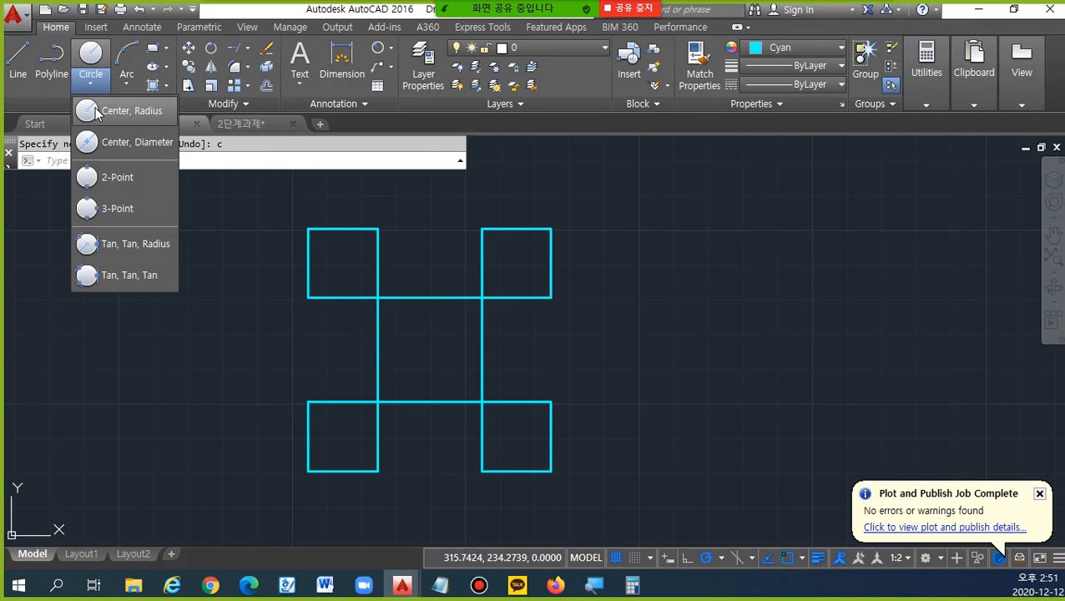
{"action": "left_click", "coordinate": [111, 179]}
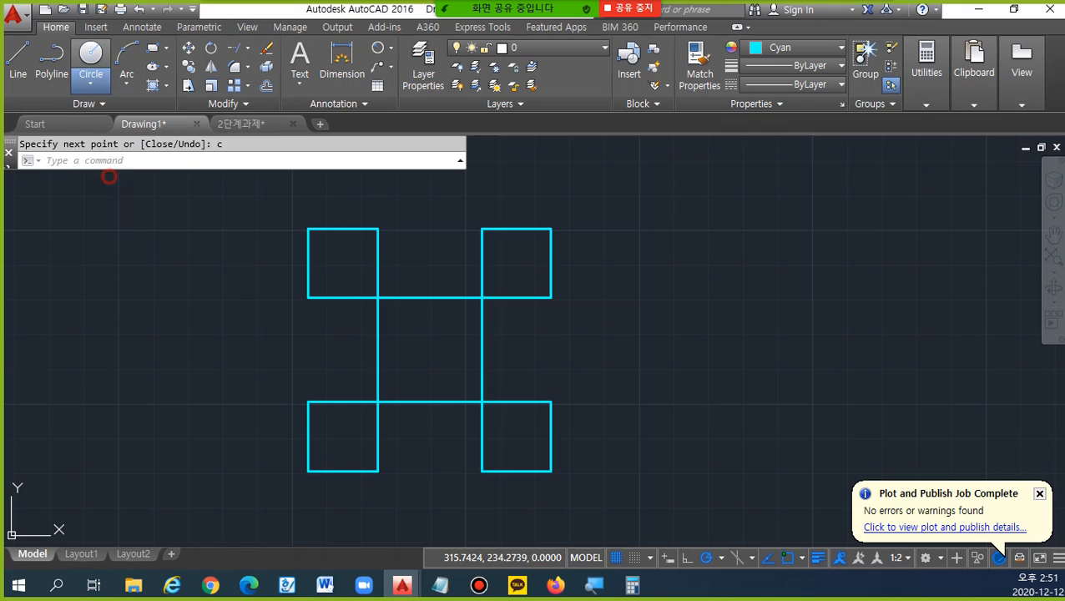
{"action": "left_click", "coordinate": [551, 228]}
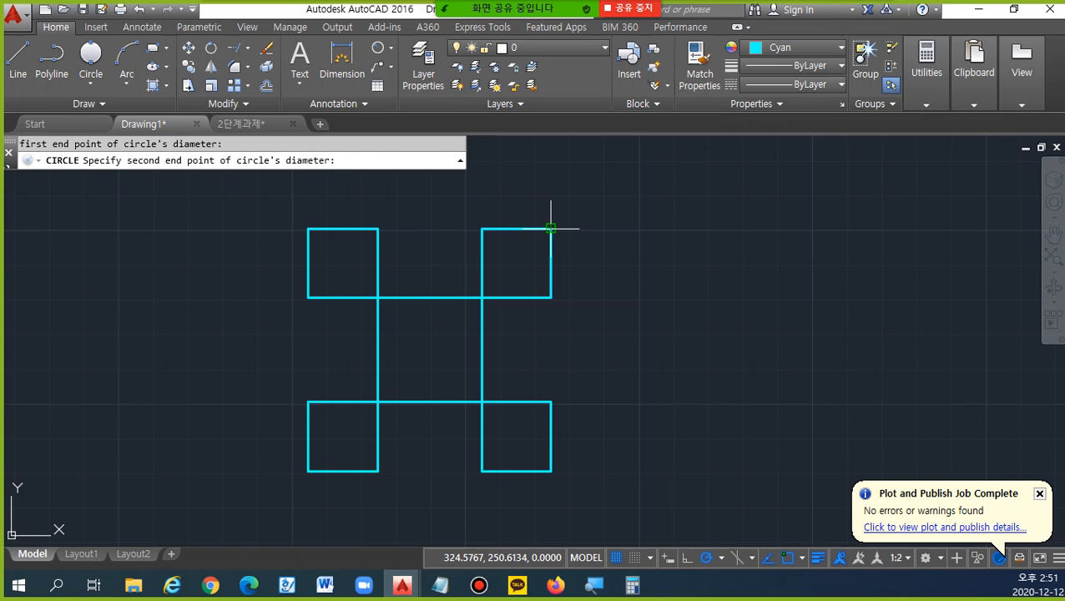
{"action": "left_click", "coordinate": [307, 472]}
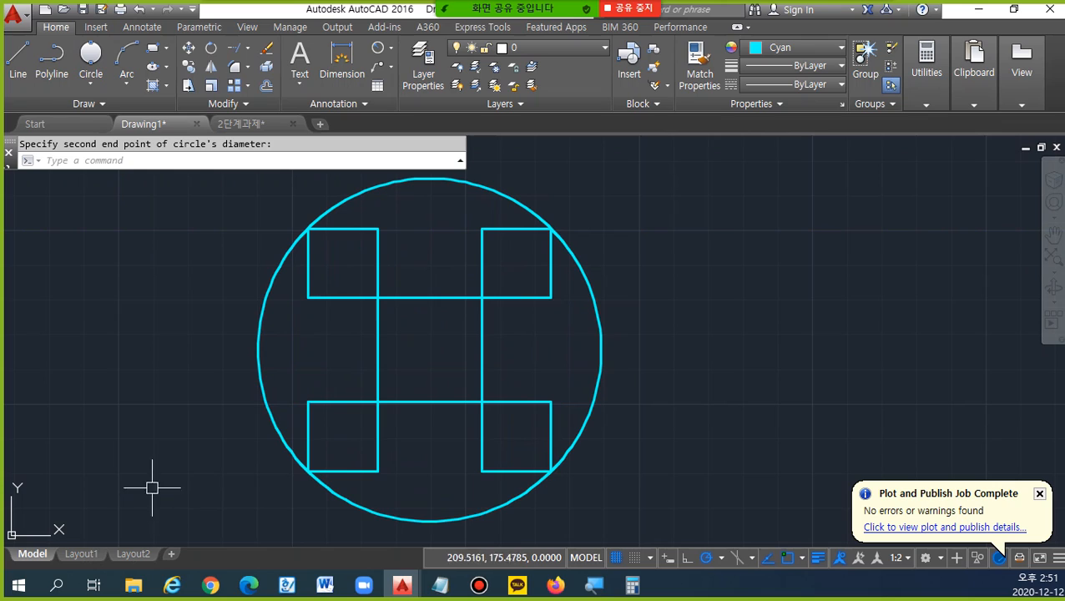
{"action": "left_click", "coordinate": [601, 325]}
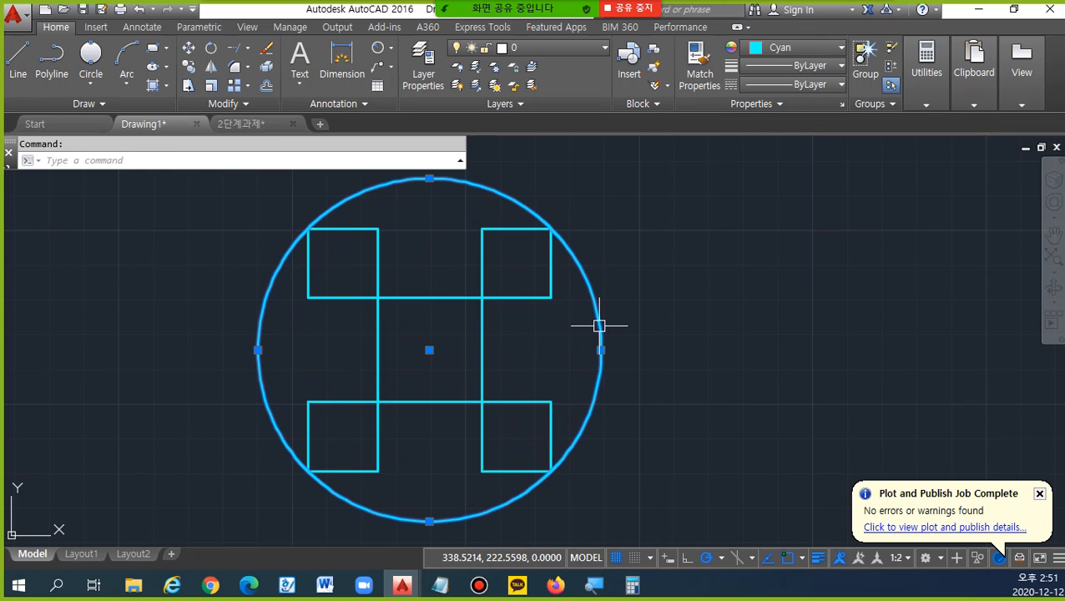
{"action": "key", "text": "Delete"}
Draw a three-point circle through the figure's outer upper-right, upper-left and lower-left corners.
{"action": "left_click", "coordinate": [91, 85]}
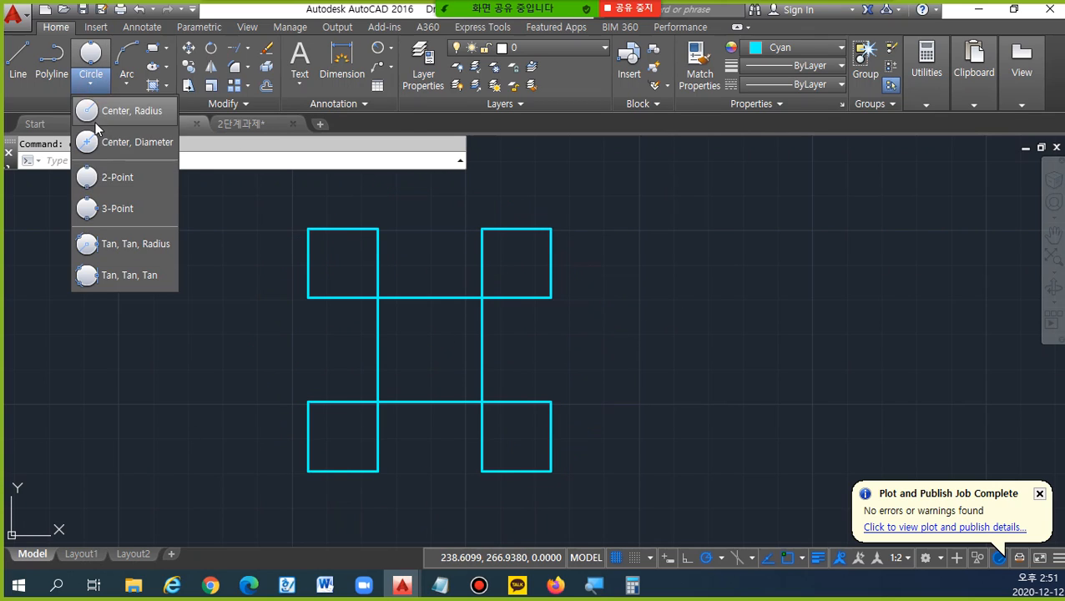
{"action": "left_click", "coordinate": [109, 209]}
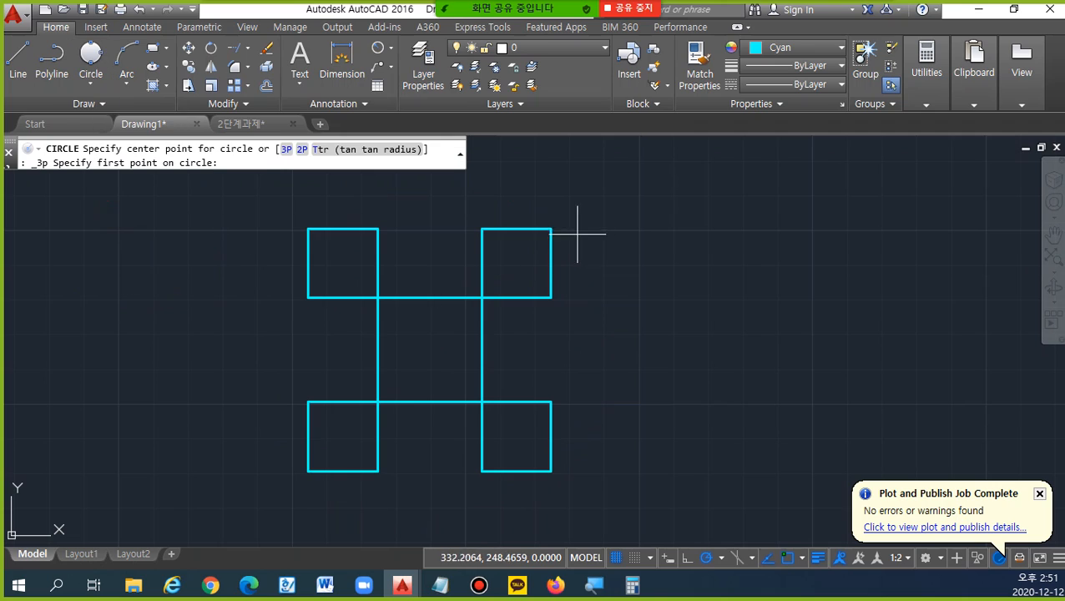
{"action": "left_click", "coordinate": [550, 228]}
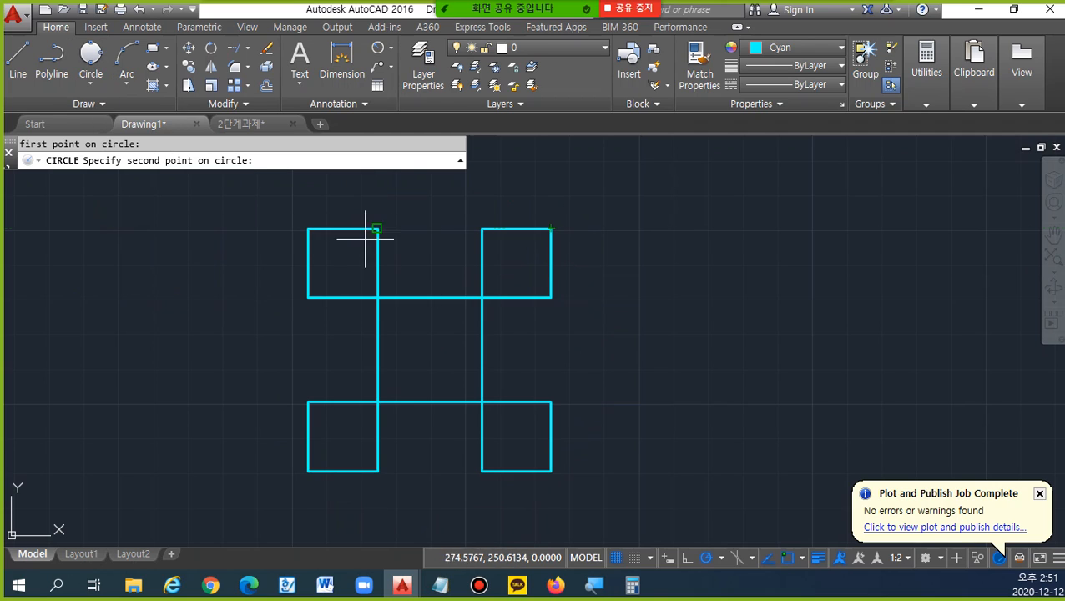
{"action": "left_click", "coordinate": [308, 227]}
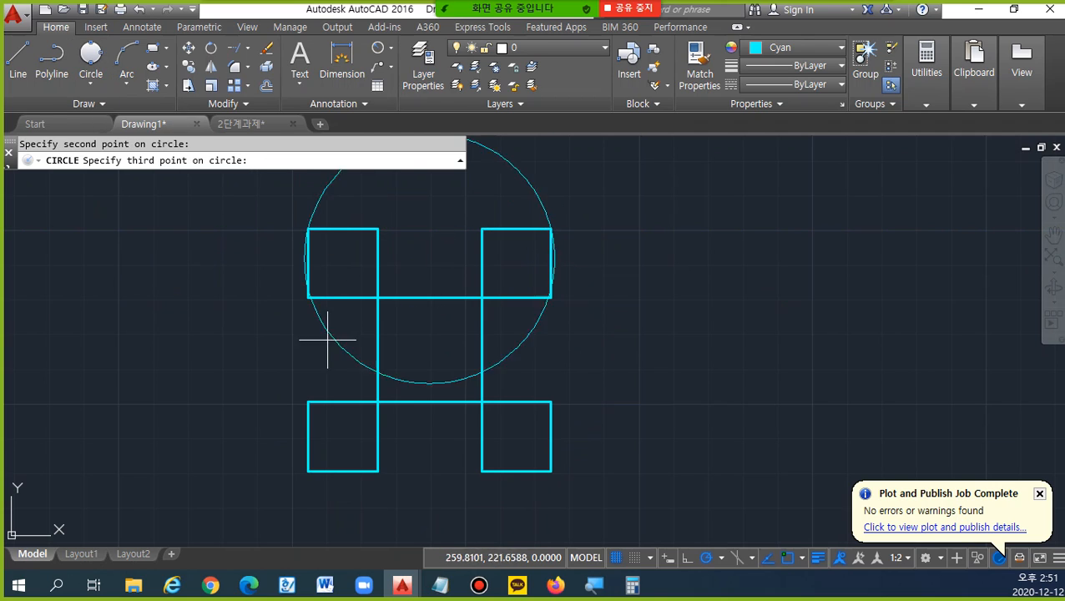
{"action": "left_click", "coordinate": [308, 472]}
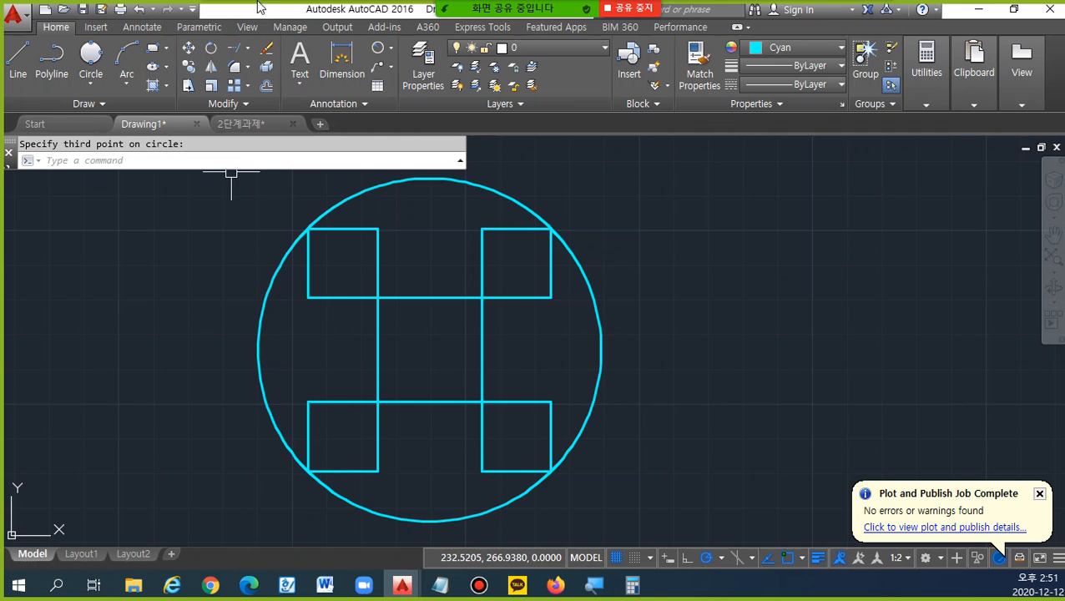
Draw two-point circles around the upper-left and lower-left small squares, using diagonally opposite corners of each square.
{"action": "left_click", "coordinate": [92, 83]}
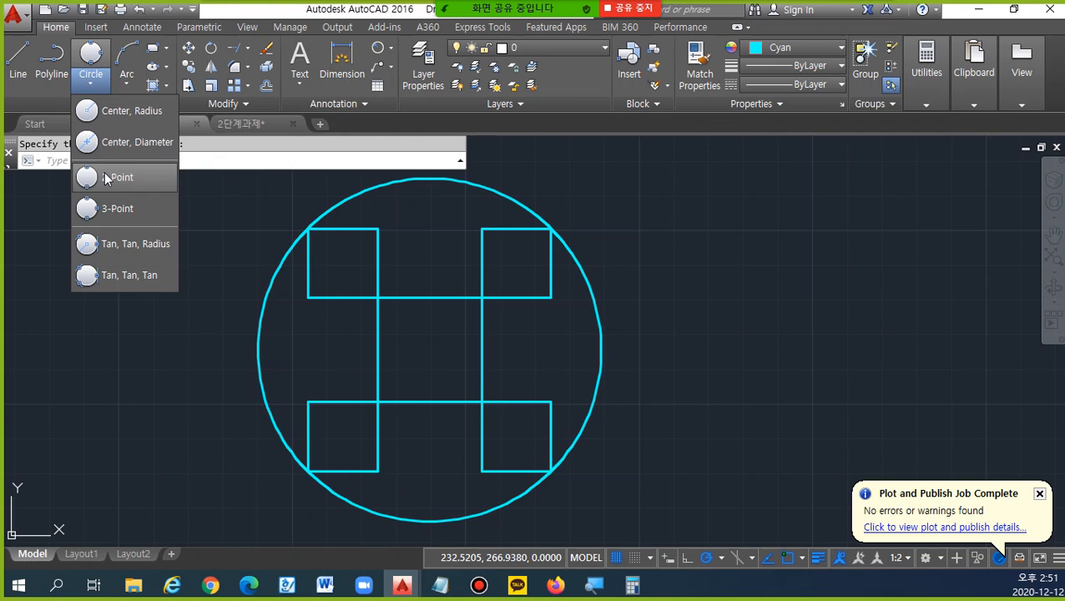
{"action": "left_click", "coordinate": [100, 174]}
{"action": "left_click", "coordinate": [378, 227]}
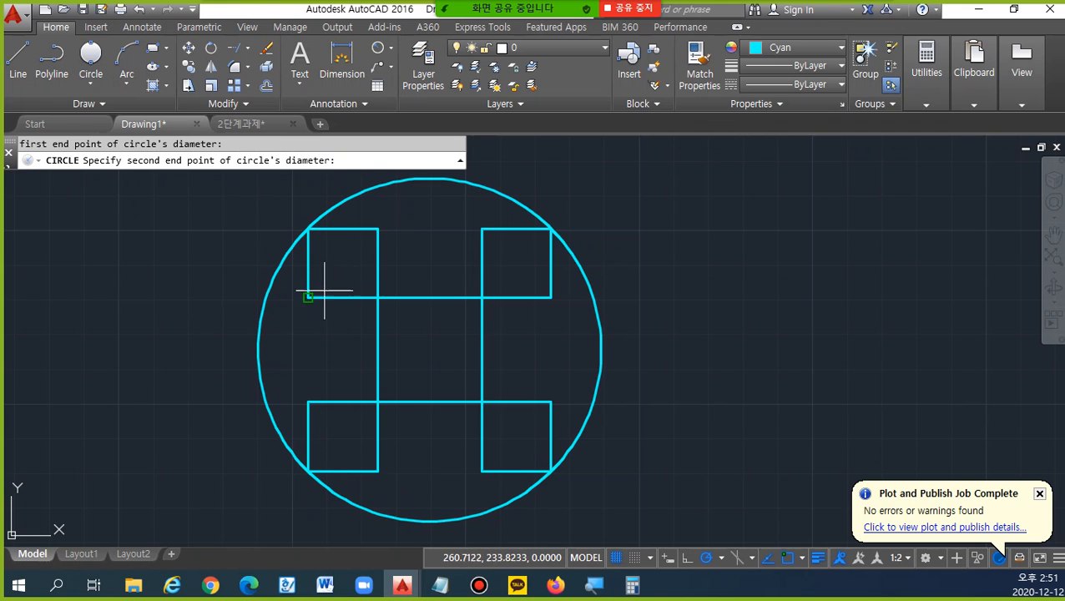
{"action": "left_click", "coordinate": [308, 297]}
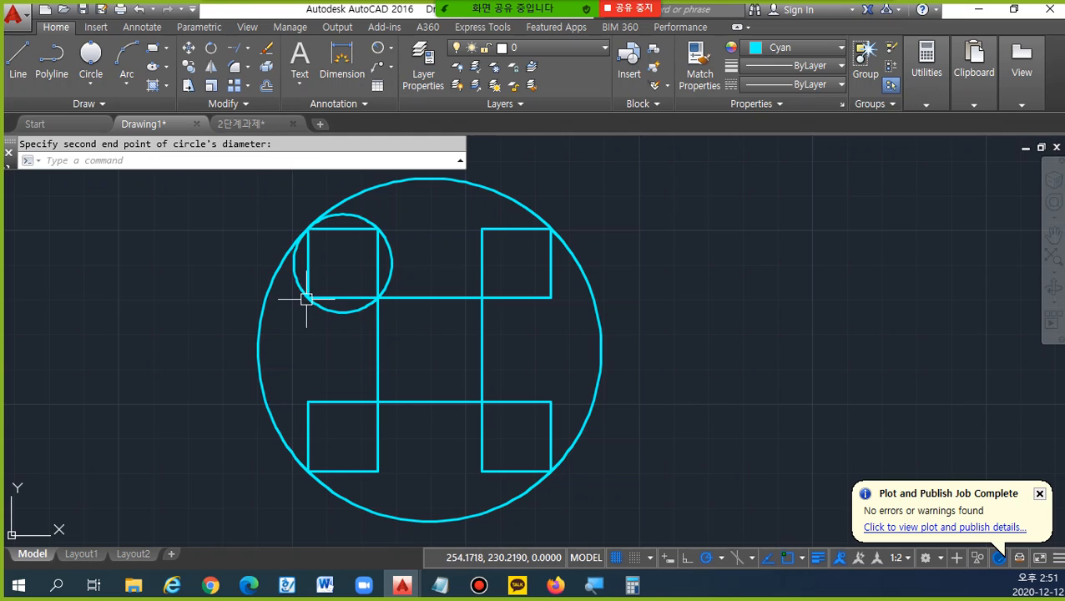
{"action": "left_click", "coordinate": [88, 52]}
{"action": "left_click", "coordinate": [308, 401]}
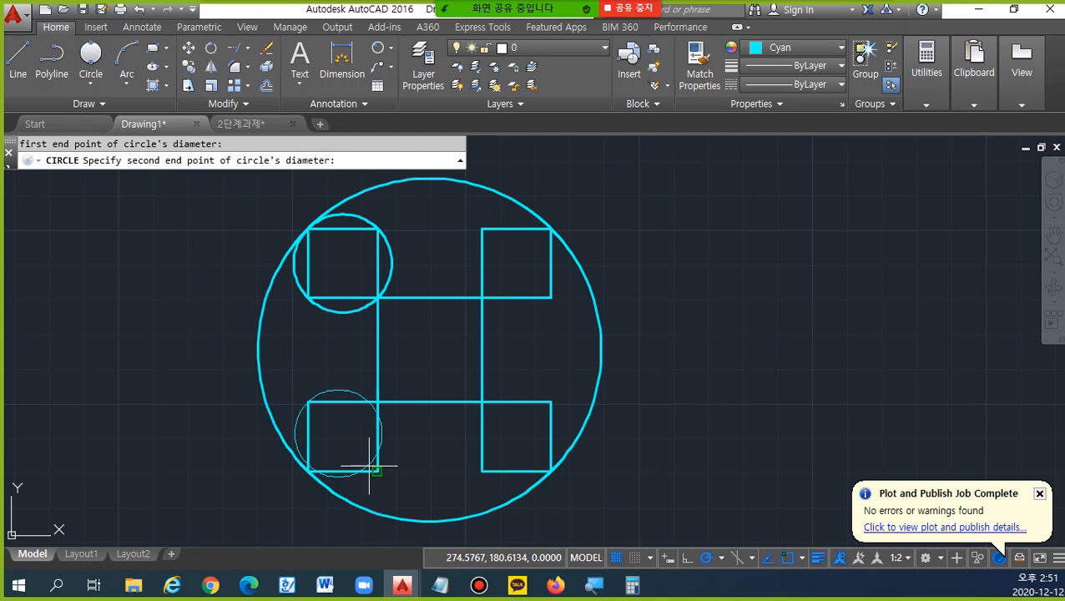
{"action": "left_click", "coordinate": [377, 471]}
Draw two-point circles around the upper-right and lower-right small squares, using diagonally opposite corners of each square.
{"action": "left_click", "coordinate": [90, 53]}
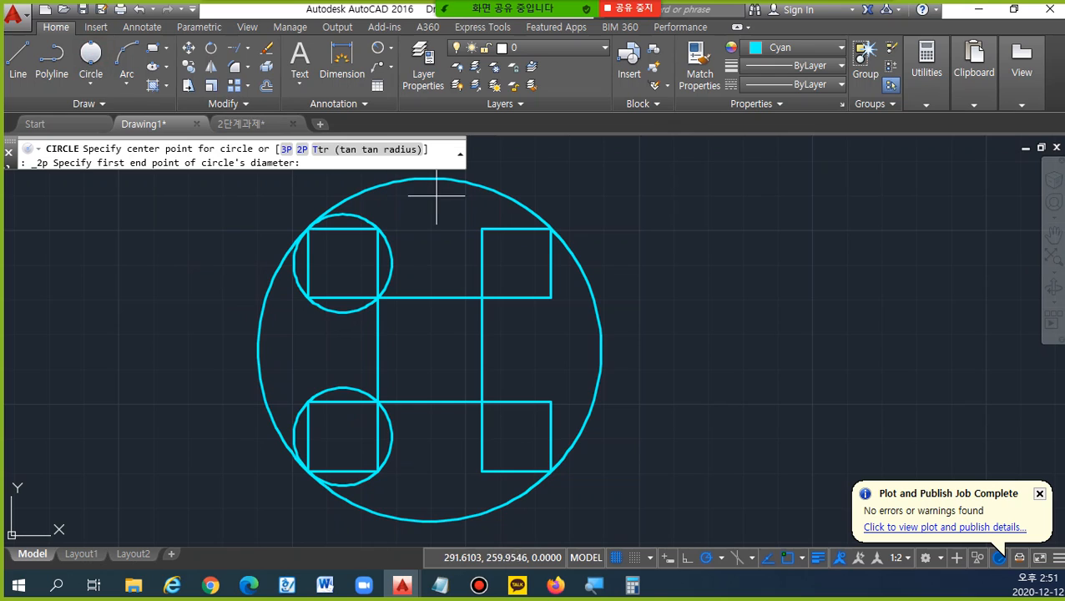
{"action": "left_click", "coordinate": [482, 227]}
{"action": "left_click", "coordinate": [551, 297]}
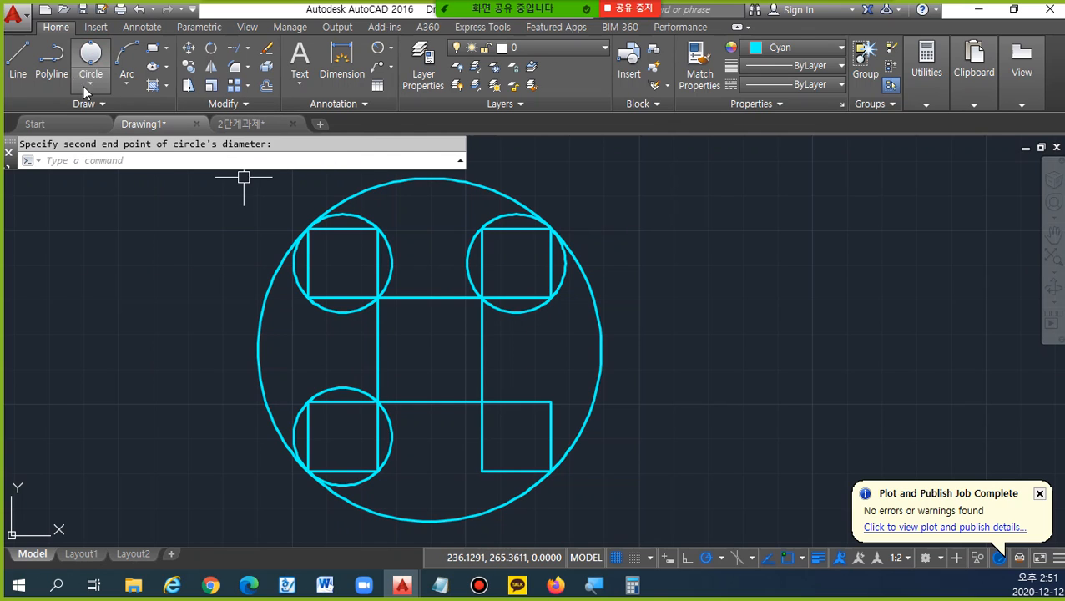
{"action": "left_click", "coordinate": [90, 53]}
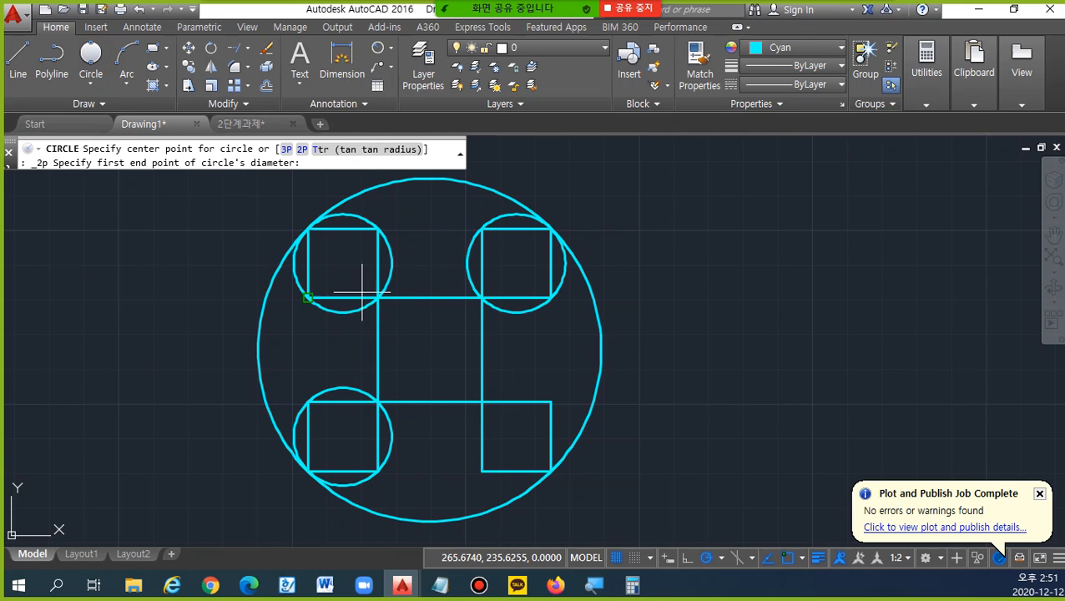
{"action": "left_click", "coordinate": [551, 402]}
{"action": "left_click", "coordinate": [482, 471]}
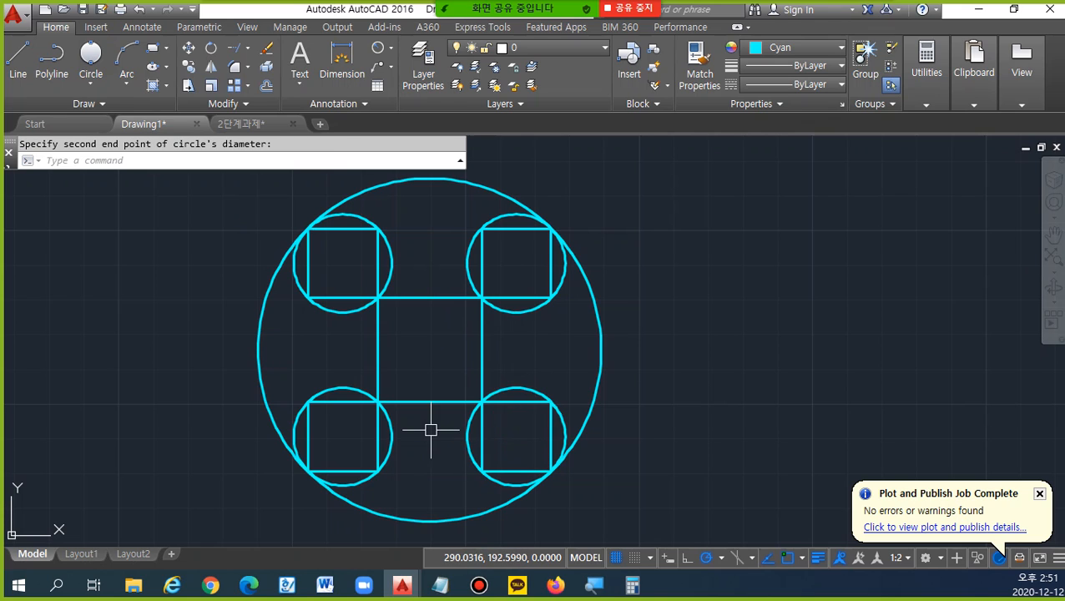
Draw a Tan, Tan, Radius circle of radius 5 between the large circle and the top of the upper-left square's circle.
{"action": "scroll", "coordinate": [398, 218], "scroll_direction": "up", "scroll_amount": 2}
{"action": "middle_click_drag", "start_coordinate": [341, 219], "coordinate": [382, 290]}
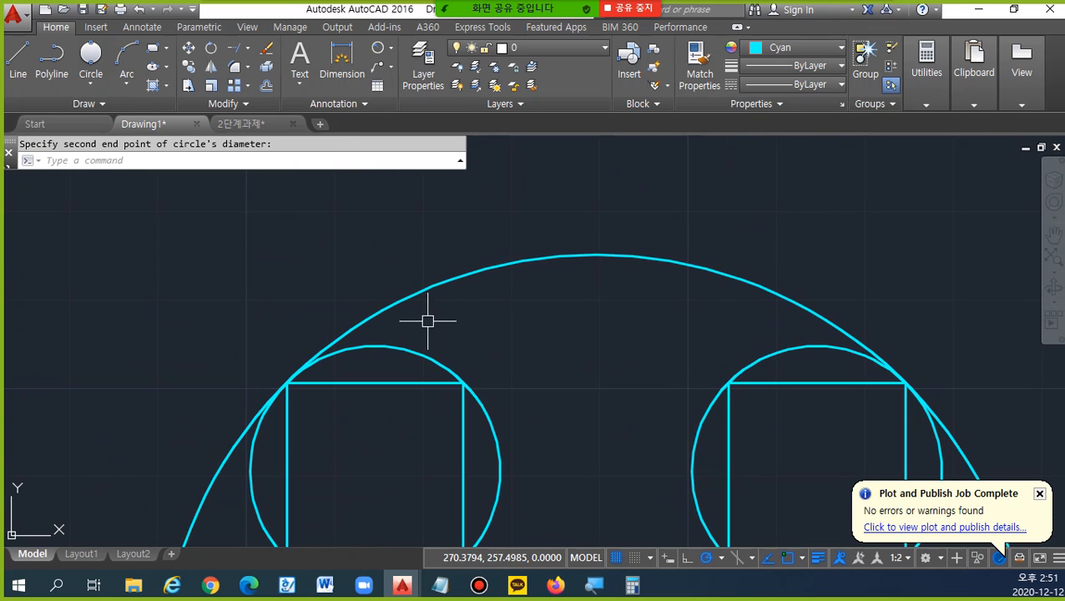
{"action": "left_click_drag", "start_coordinate": [391, 340], "coordinate": [462, 395]}
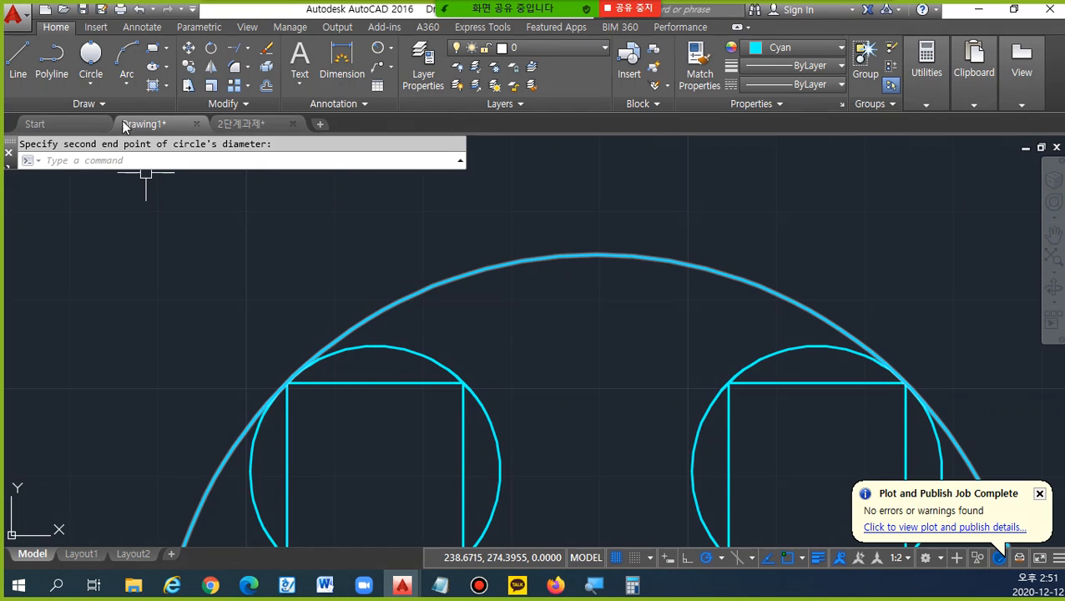
{"action": "left_click", "coordinate": [91, 81]}
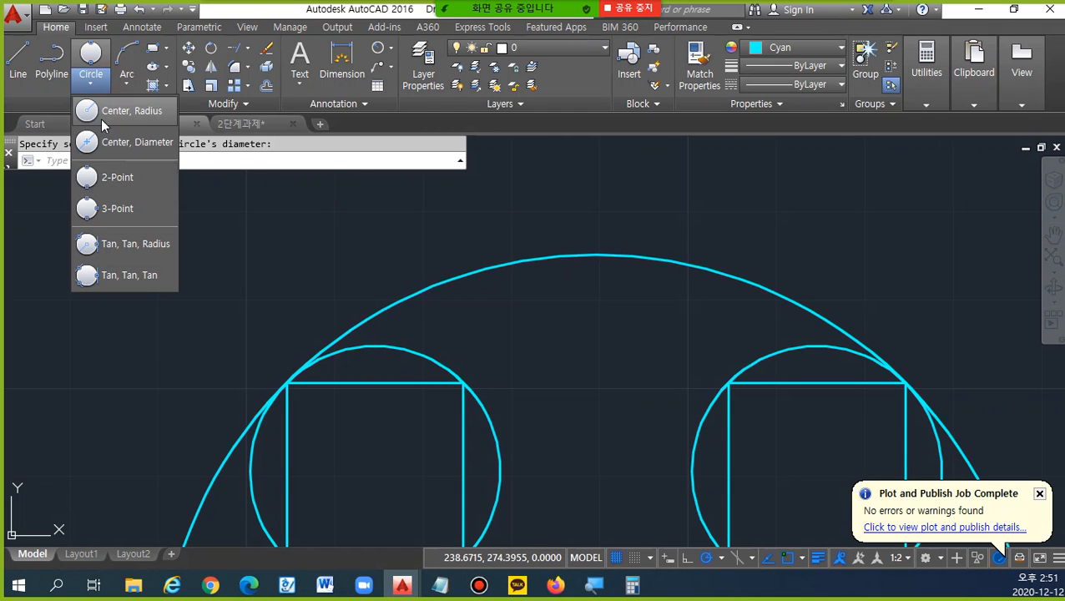
{"action": "left_click", "coordinate": [127, 246]}
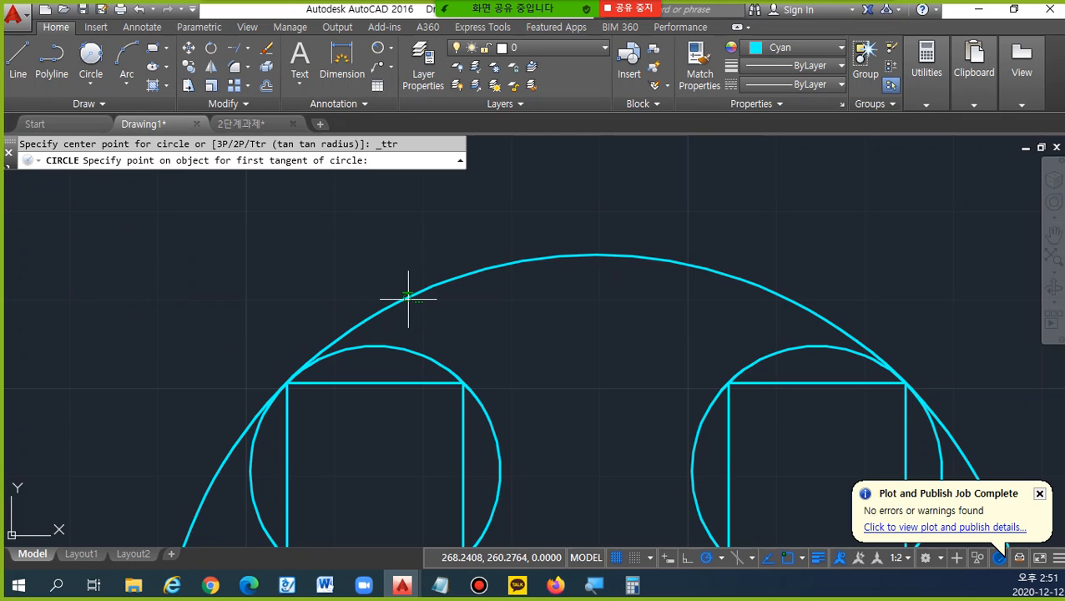
{"action": "left_click", "coordinate": [409, 298]}
{"action": "left_click", "coordinate": [415, 353]}
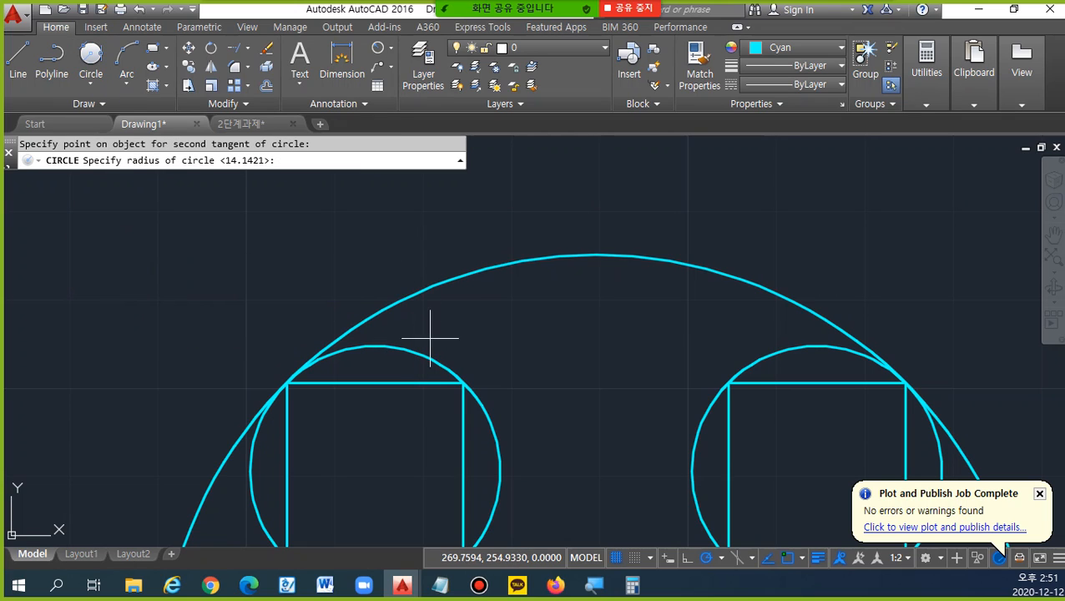
{"action": "type", "text": "5"}
{"action": "key", "text": "Return"}
Draw a tangent circle of radius 5 between the large circle and the left side of the upper-left square's circle.
{"action": "scroll", "coordinate": [364, 375], "scroll_direction": "down", "scroll_amount": 3}
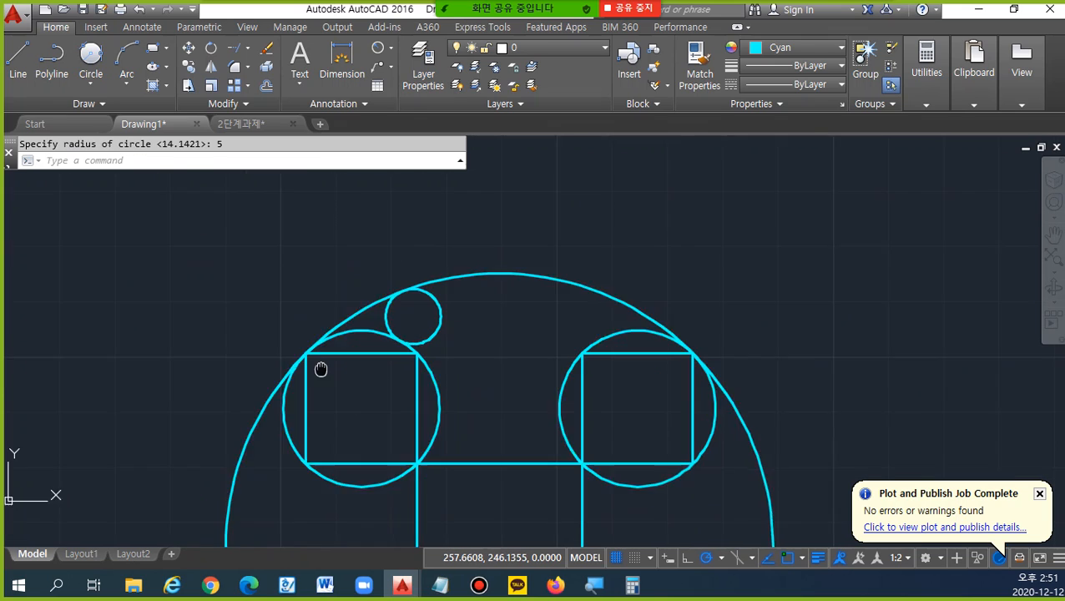
{"action": "middle_click_drag", "start_coordinate": [322, 368], "coordinate": [317, 262]}
{"action": "type", "text": "c"}
{"action": "key", "text": "Return"}
{"action": "type", "text": "t"}
{"action": "key", "text": "Return"}
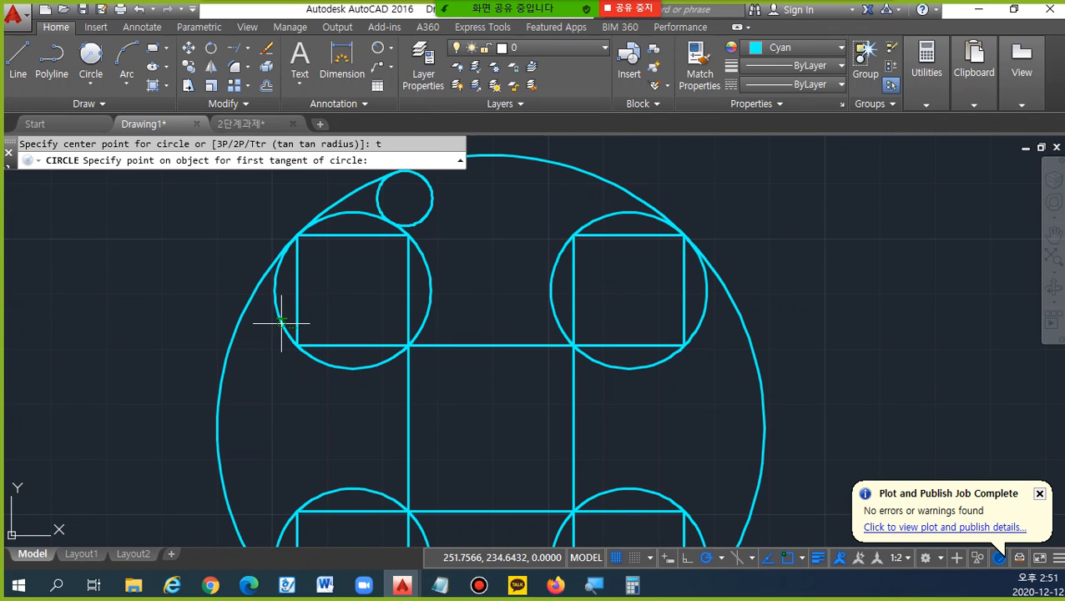
{"action": "left_click", "coordinate": [280, 321]}
{"action": "left_click", "coordinate": [243, 319]}
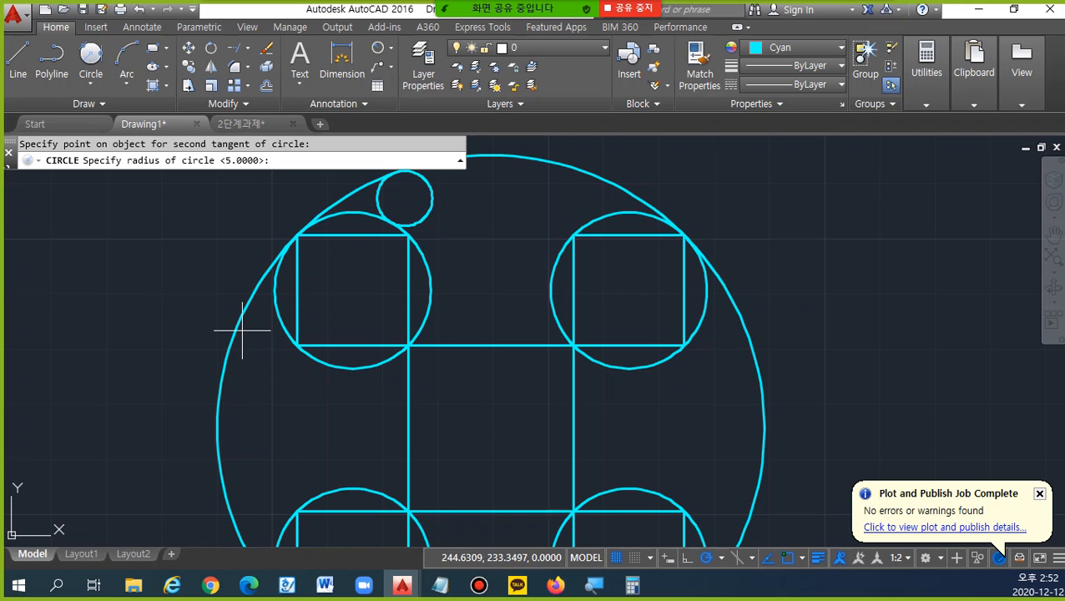
{"action": "type", "text": "5"}
{"action": "key", "text": "Return"}
Draw a tangent circle of radius 5 between the large circle and the left side of the lower-left square's circle.
{"action": "middle_click_drag", "start_coordinate": [230, 471], "coordinate": [224, 319]}
{"action": "type", "text": "c"}
{"action": "key", "text": "Return"}
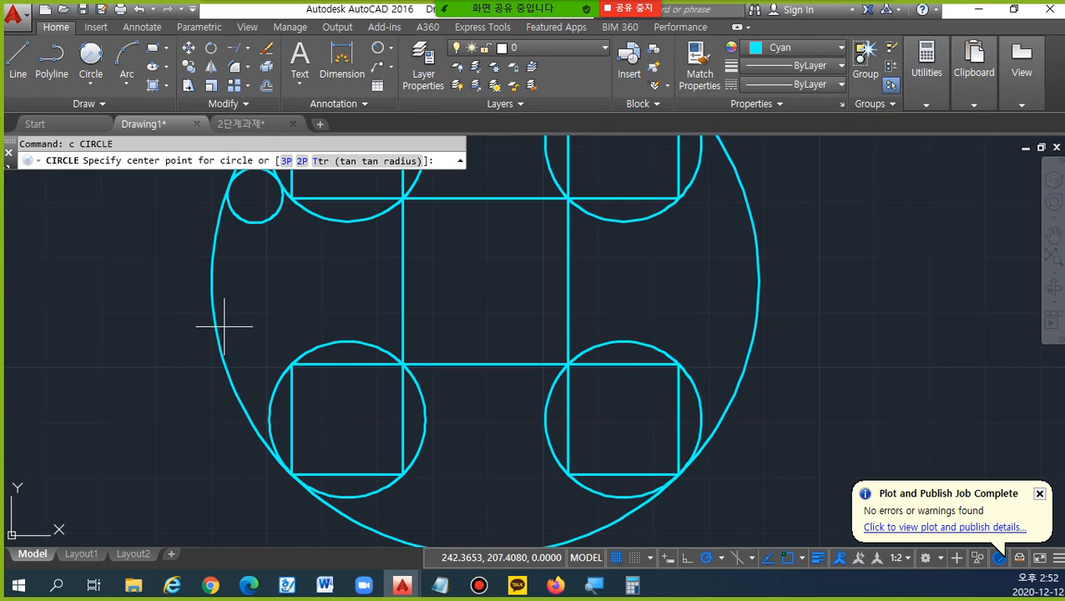
{"action": "type", "text": "t"}
{"action": "key", "text": "Return"}
{"action": "left_click", "coordinate": [269, 401]}
{"action": "left_click", "coordinate": [240, 408]}
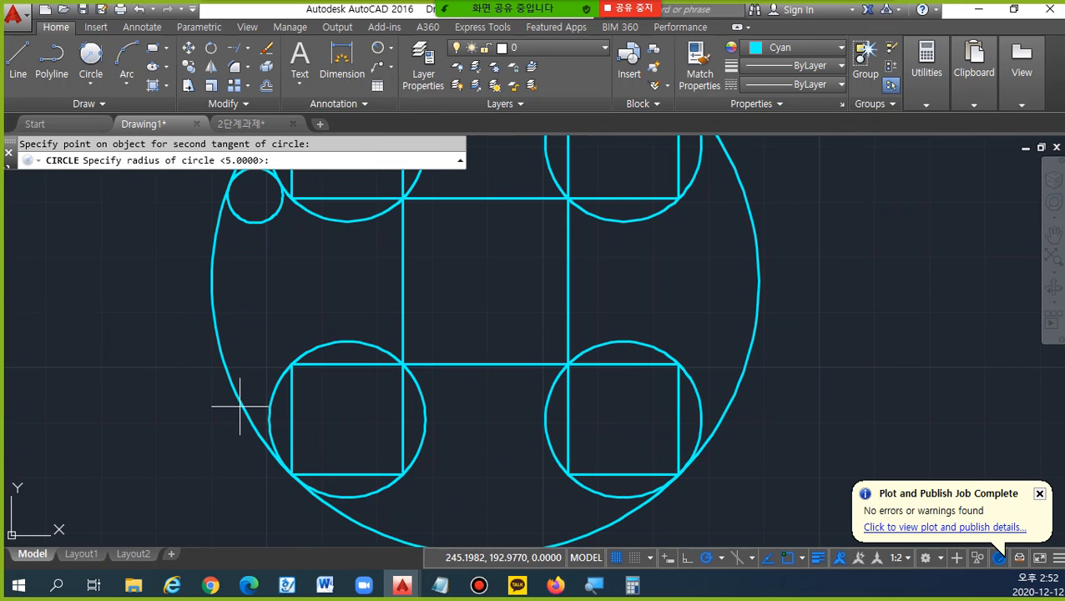
{"action": "type", "text": "5"}
{"action": "key", "text": "Return"}
Draw a tangent circle of radius 5 between the large circle and the bottom of the lower-left square's circle.
{"action": "middle_click_drag", "start_coordinate": [240, 406], "coordinate": [245, 308]}
{"action": "type", "text": "c"}
{"action": "key", "text": "Return"}
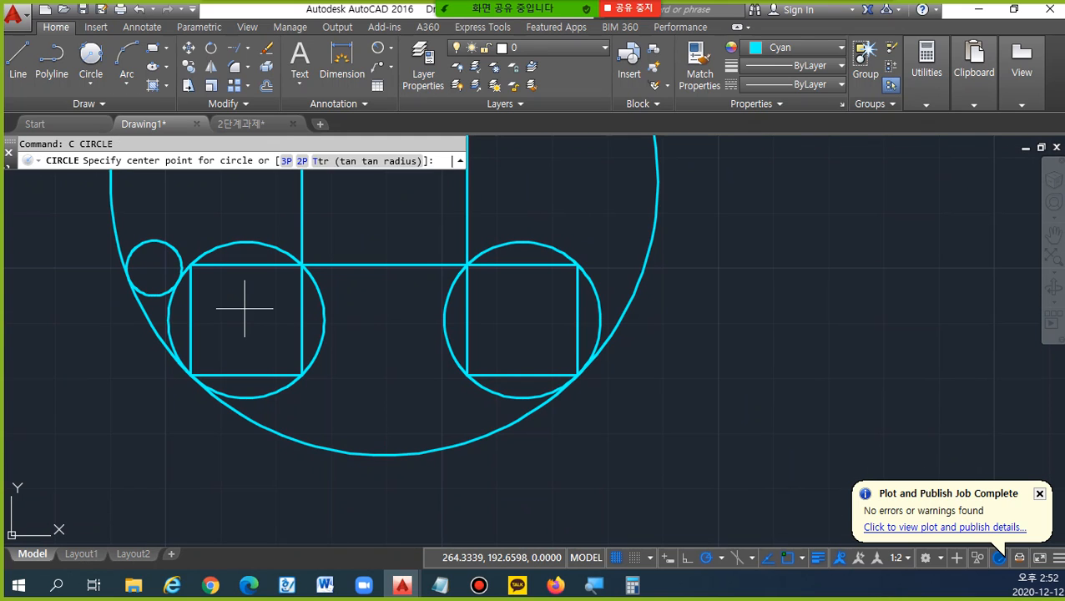
{"action": "type", "text": "t"}
{"action": "key", "text": "Return"}
{"action": "left_click", "coordinate": [316, 362]}
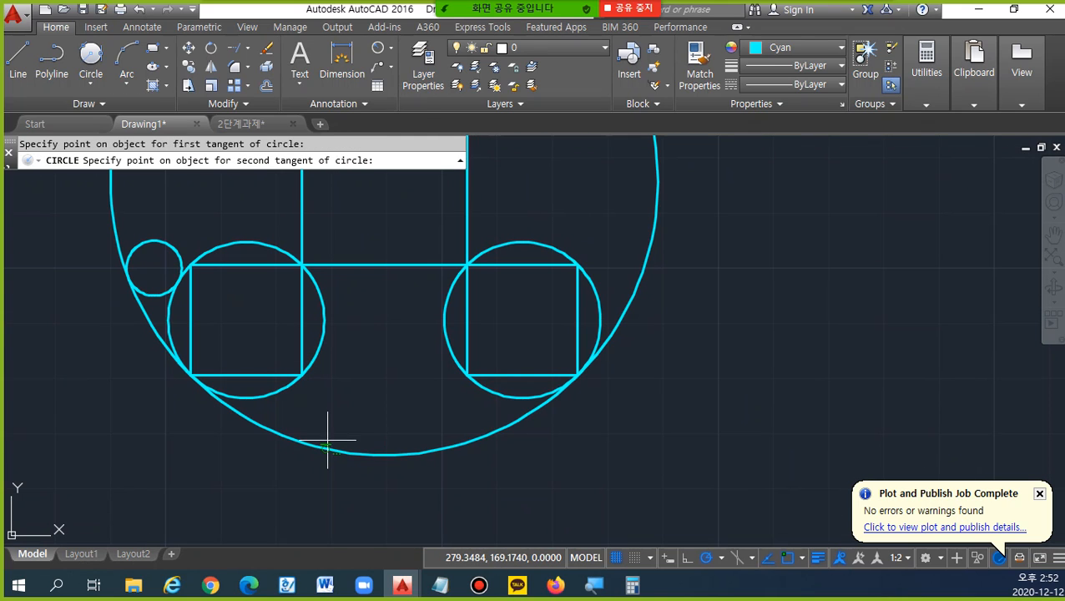
{"action": "left_click", "coordinate": [327, 443]}
{"action": "type", "text": "5"}
{"action": "key", "text": "Return"}
Draw a tangent circle of radius 5 between the large circle and the bottom of the lower-right square's circle.
{"action": "type", "text": "c"}
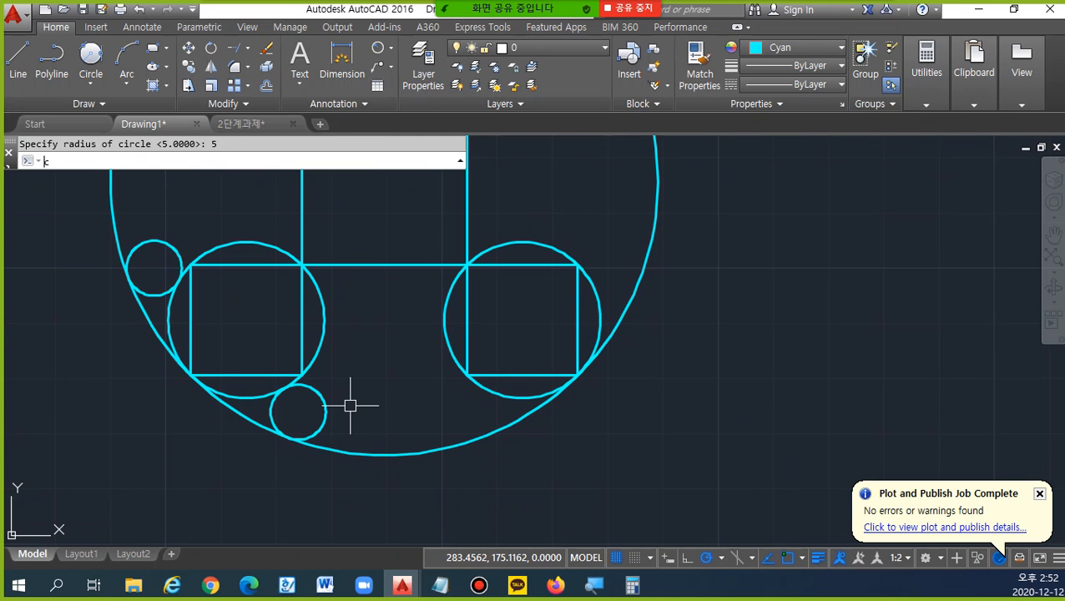
{"action": "key", "text": "Return"}
{"action": "type", "text": "t"}
{"action": "key", "text": "Return"}
{"action": "left_click", "coordinate": [441, 355]}
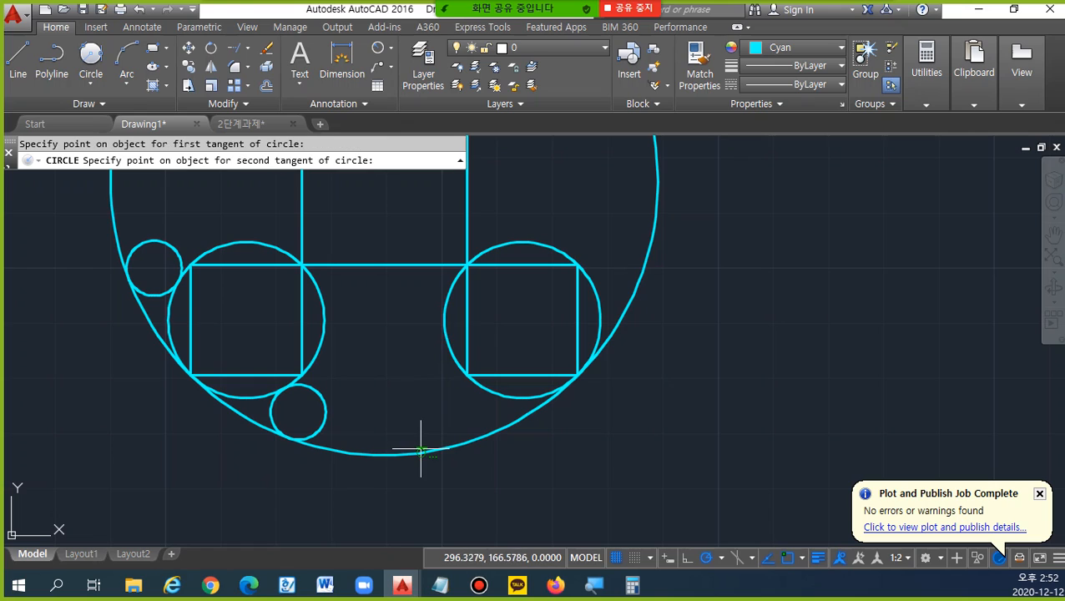
{"action": "left_click", "coordinate": [386, 454]}
{"action": "type", "text": "5"}
{"action": "key", "text": "Return"}
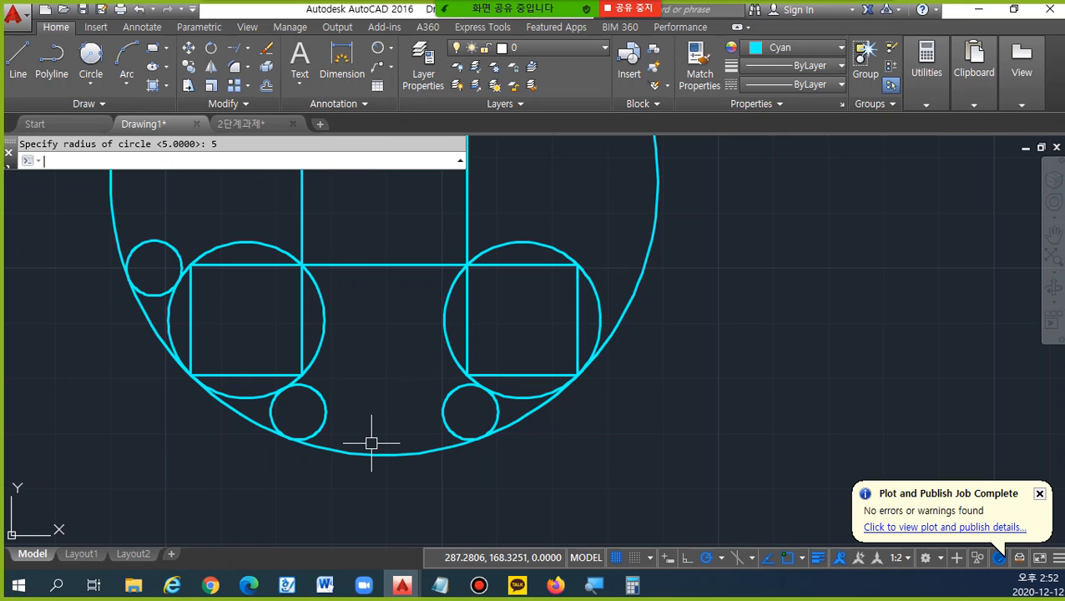
Draw a tangent circle of radius 5 between the large circle and the right side of the lower-right square's circle.
{"action": "mouse_move", "coordinate": [487, 361]}
{"action": "middle_mouse_down"}
{"action": "mouse_move", "coordinate": [370, 435]}
{"action": "mouse_move", "coordinate": [344, 473]}
{"action": "middle_mouse_up"}
{"action": "type", "text": "c"}
{"action": "key", "text": "Return"}
{"action": "type", "text": "t"}
{"action": "key", "text": "Return"}
{"action": "left_click", "coordinate": [451, 388]}
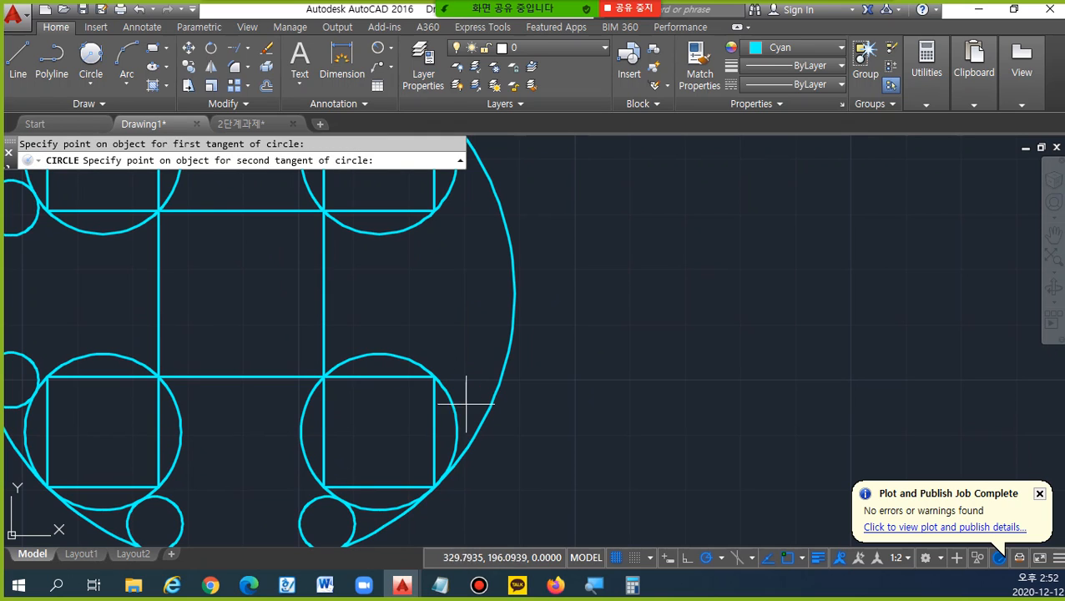
{"action": "left_click", "coordinate": [486, 408]}
{"action": "type", "text": "5"}
{"action": "key", "text": "Return"}
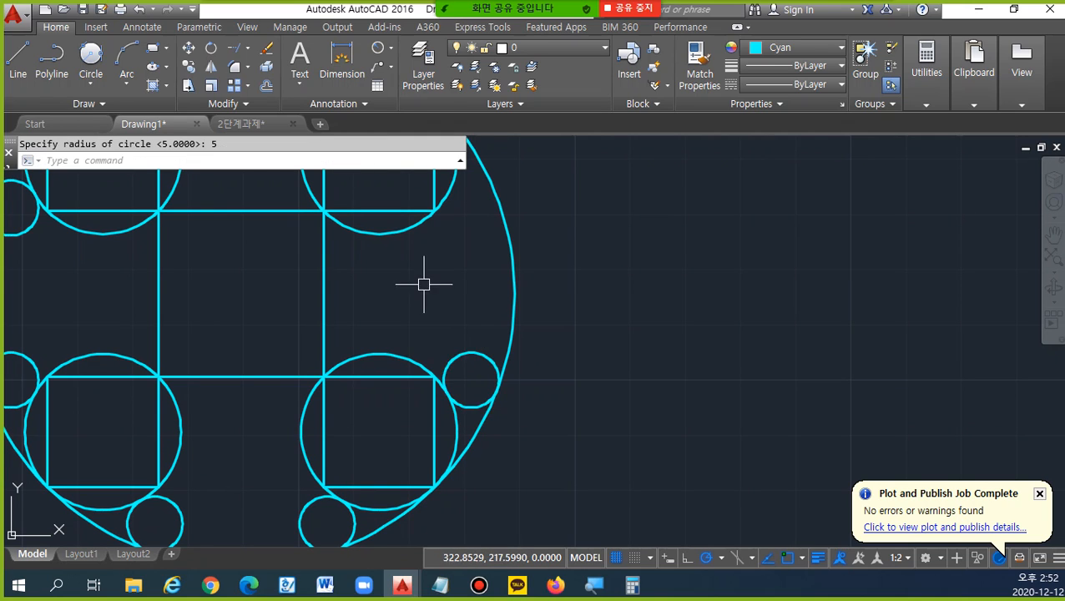
Draw a tangent circle of radius 5 between the large circle and the right side of the upper-right square's circle.
{"action": "middle_click_drag", "start_coordinate": [425, 283], "coordinate": [416, 357]}
{"action": "type", "text": "c"}
{"action": "key", "text": "Return"}
{"action": "type", "text": "t"}
{"action": "key", "text": "Return"}
{"action": "left_click", "coordinate": [392, 296]}
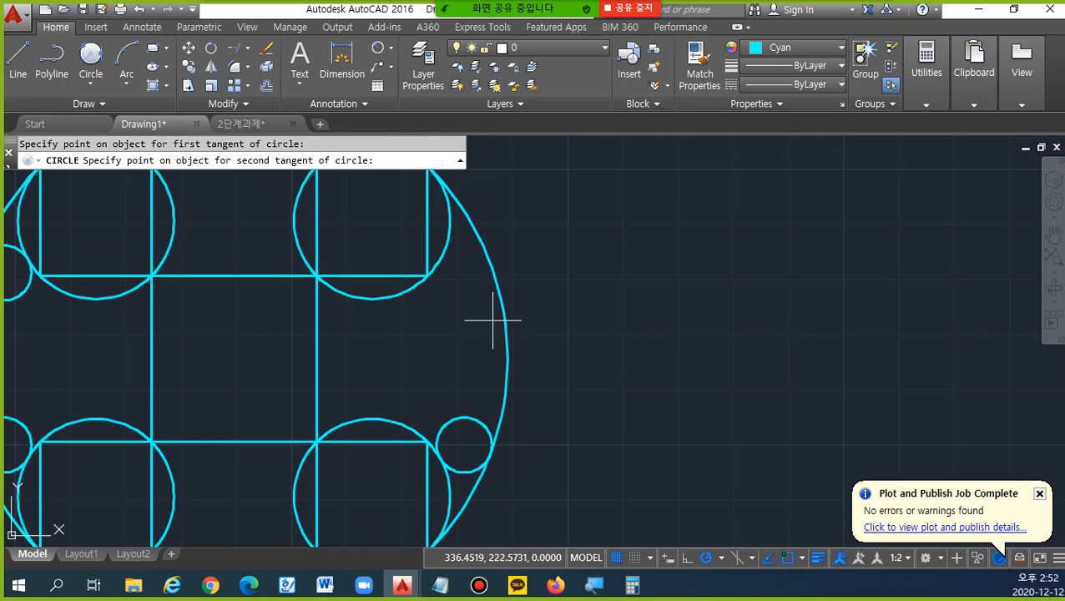
{"action": "left_click", "coordinate": [501, 323]}
{"action": "type", "text": "5"}
{"action": "key", "text": "Return"}
Draw a tangent circle of radius 5 between the large circle and the top of the upper-right square's circle.
{"action": "middle_click_drag", "start_coordinate": [311, 273], "coordinate": [333, 393]}
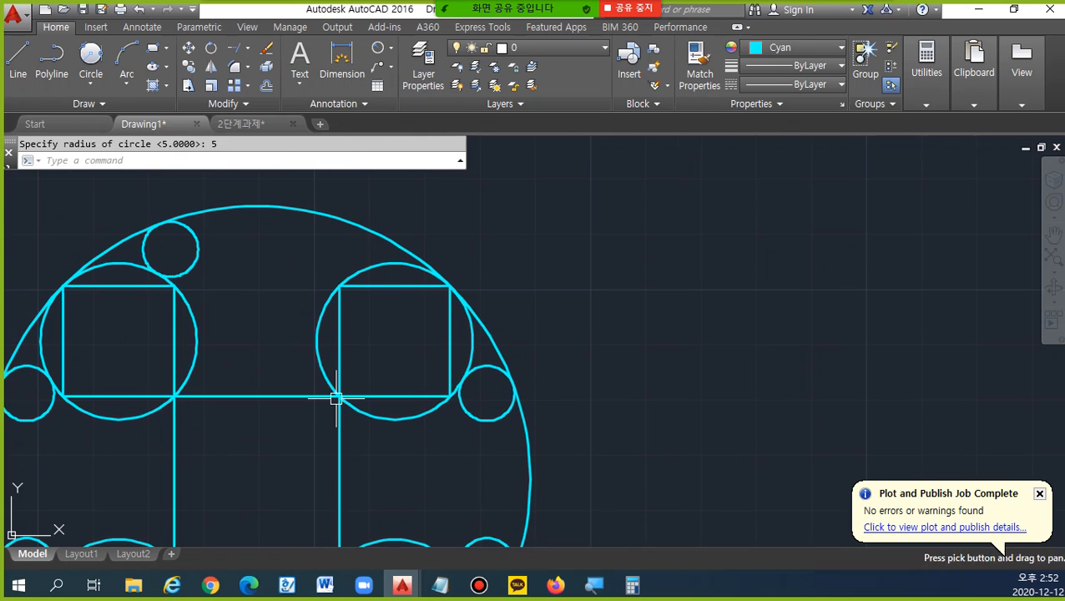
{"action": "type", "text": "c"}
{"action": "key", "text": "Return"}
{"action": "type", "text": "t"}
{"action": "key", "text": "Return"}
{"action": "left_click", "coordinate": [305, 309]}
{"action": "left_click", "coordinate": [313, 224]}
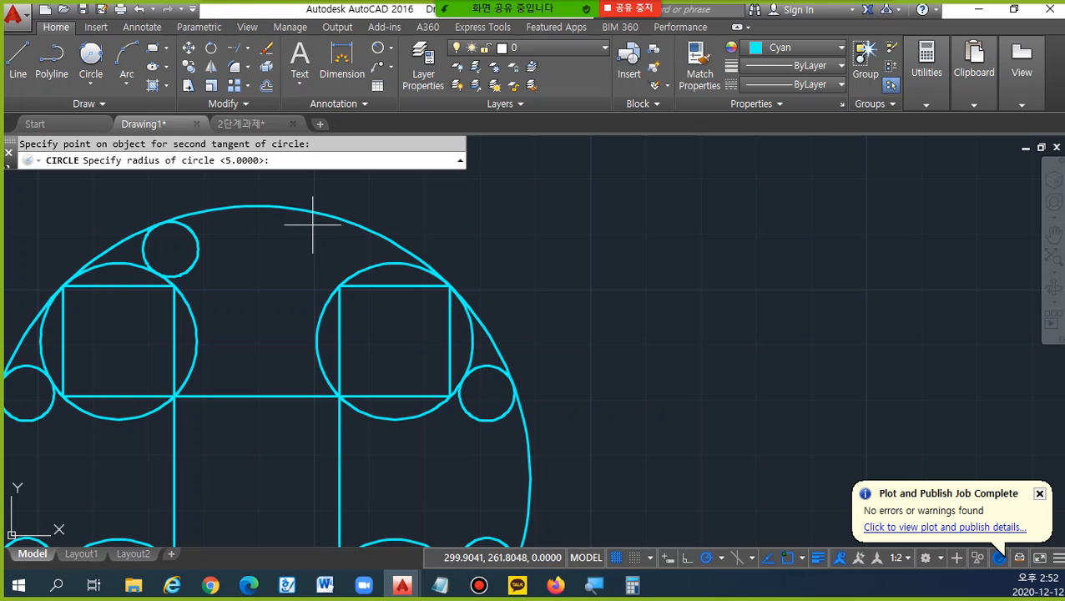
{"action": "type", "text": "5"}
{"action": "key", "text": "Return"}
Draw a Tan, Tan, Radius circle of radius 5 inside the central square's upper-left corner, touching its top and left edges.
{"action": "middle_click_drag", "start_coordinate": [284, 384], "coordinate": [376, 294]}
{"action": "type", "text": "c"}
{"action": "key", "text": "Return"}
{"action": "type", "text": "t"}
{"action": "key", "text": "Return"}
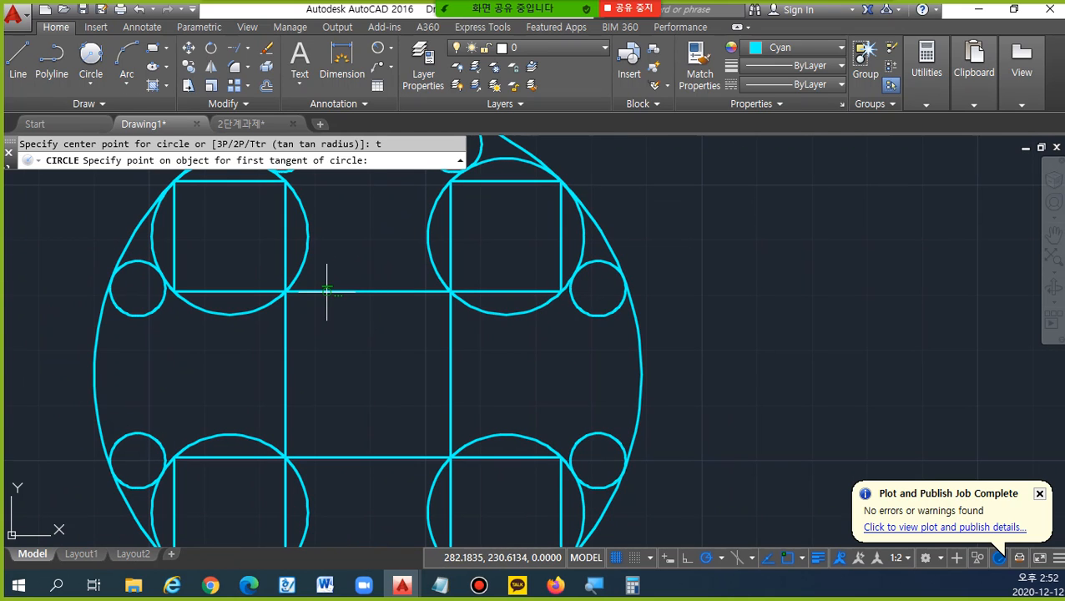
{"action": "left_click", "coordinate": [327, 291]}
{"action": "left_click", "coordinate": [283, 342]}
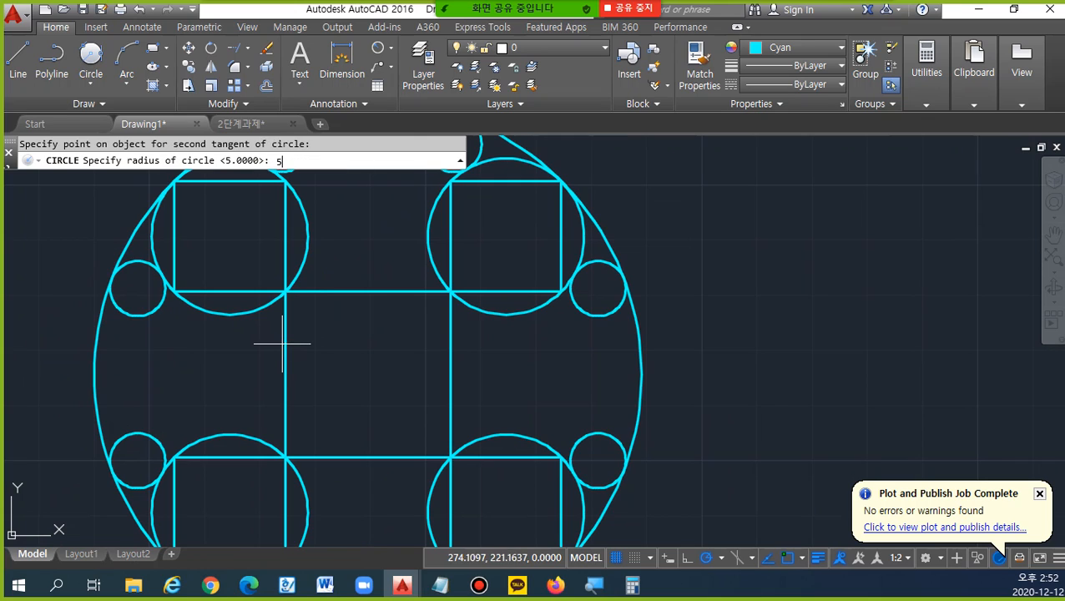
{"action": "type", "text": "5"}
{"action": "key", "text": "Return"}
Draw a tangent circle of radius 5 inside the central square's upper-right corner, touching its top and right edges.
{"action": "type", "text": "c"}
{"action": "key", "text": "Return"}
{"action": "type", "text": "t"}
{"action": "key", "text": "Return"}
{"action": "left_click", "coordinate": [416, 292]}
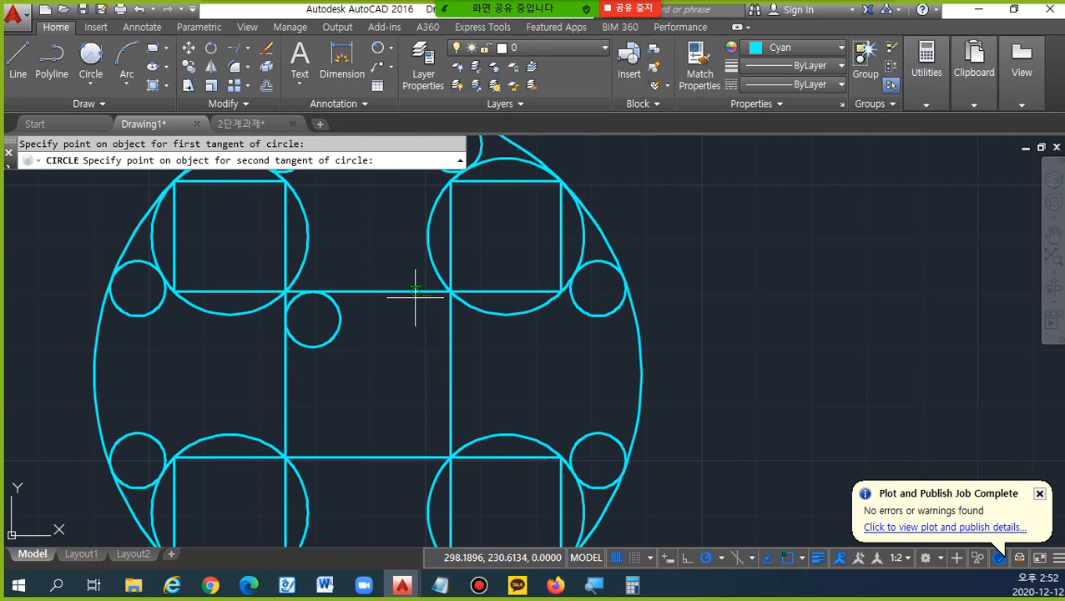
{"action": "left_click", "coordinate": [449, 369]}
{"action": "key", "text": "Return"}
Draw a tangent circle of radius 5 inside the central square's lower-right corner, touching its right and bottom edges.
{"action": "type", "text": "c"}
{"action": "key", "text": "Return"}
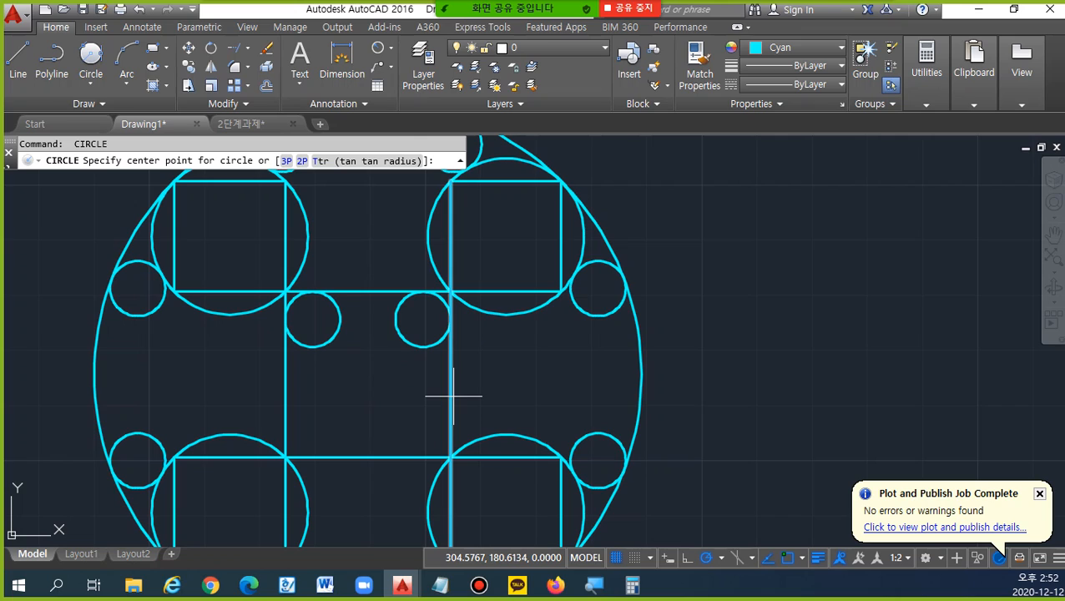
{"action": "type", "text": "t"}
{"action": "key", "text": "Return"}
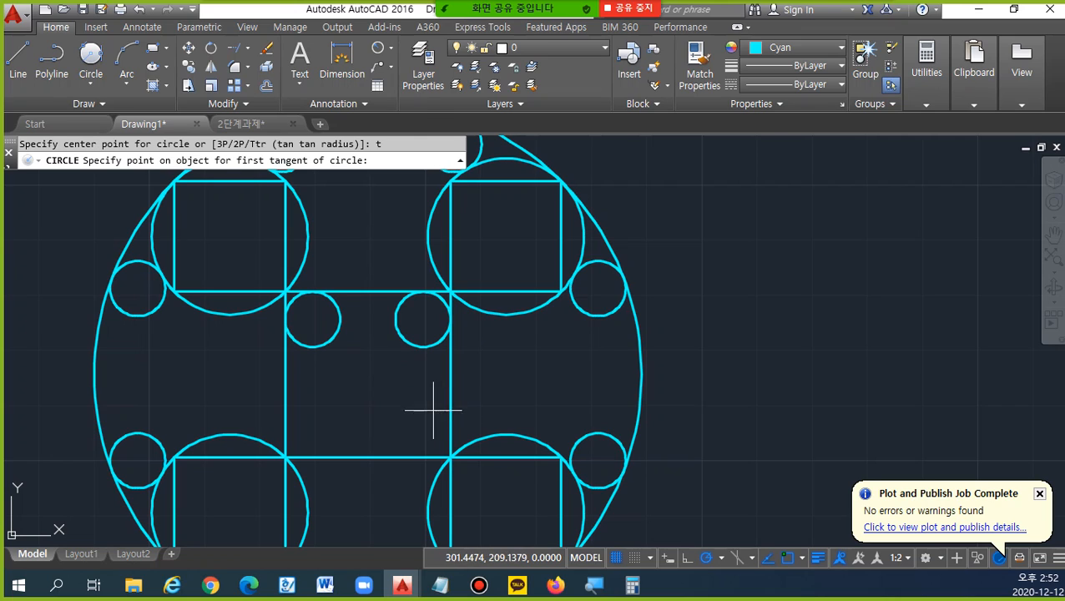
{"action": "left_click", "coordinate": [451, 402]}
{"action": "left_click", "coordinate": [416, 457]}
{"action": "type", "text": "5"}
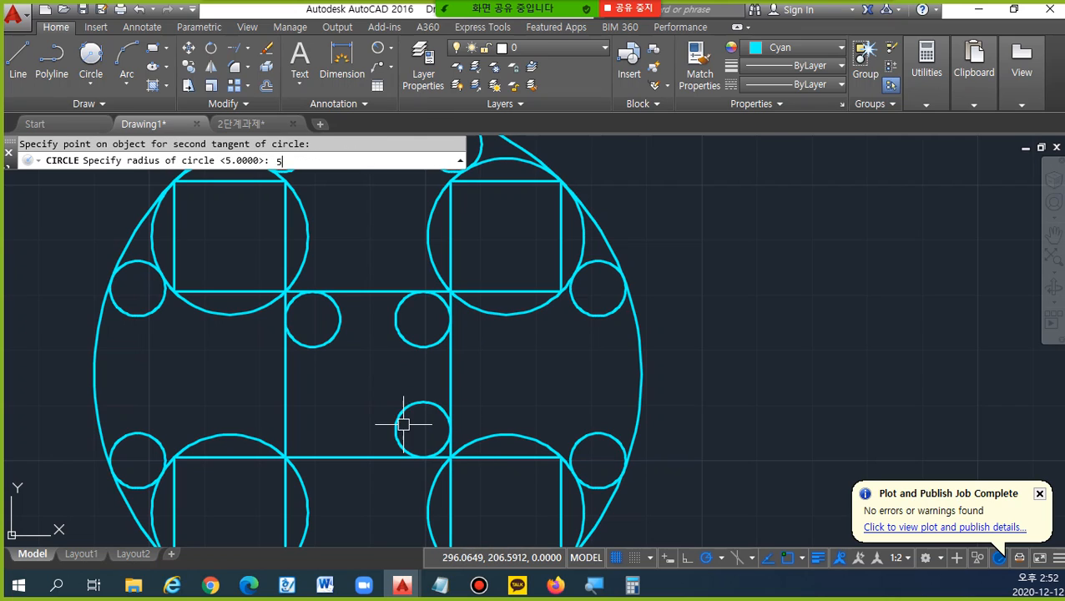
{"action": "key", "text": "Return"}
{"action": "key", "text": "Escape"}
{"action": "key", "text": "Escape"}
Draw a tangent circle of radius 5 inside the central square's lower-left corner, touching its bottom and left edges.
{"action": "type", "text": "c"}
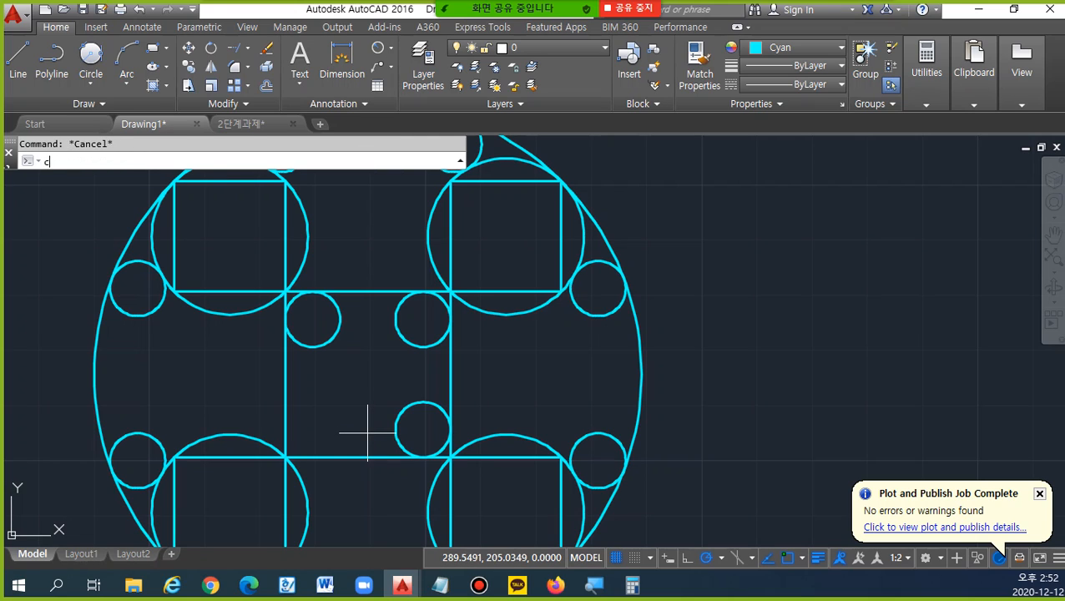
{"action": "key", "text": "Return"}
{"action": "type", "text": "t"}
{"action": "key", "text": "Return"}
{"action": "left_click", "coordinate": [322, 439]}
{"action": "left_click", "coordinate": [292, 424]}
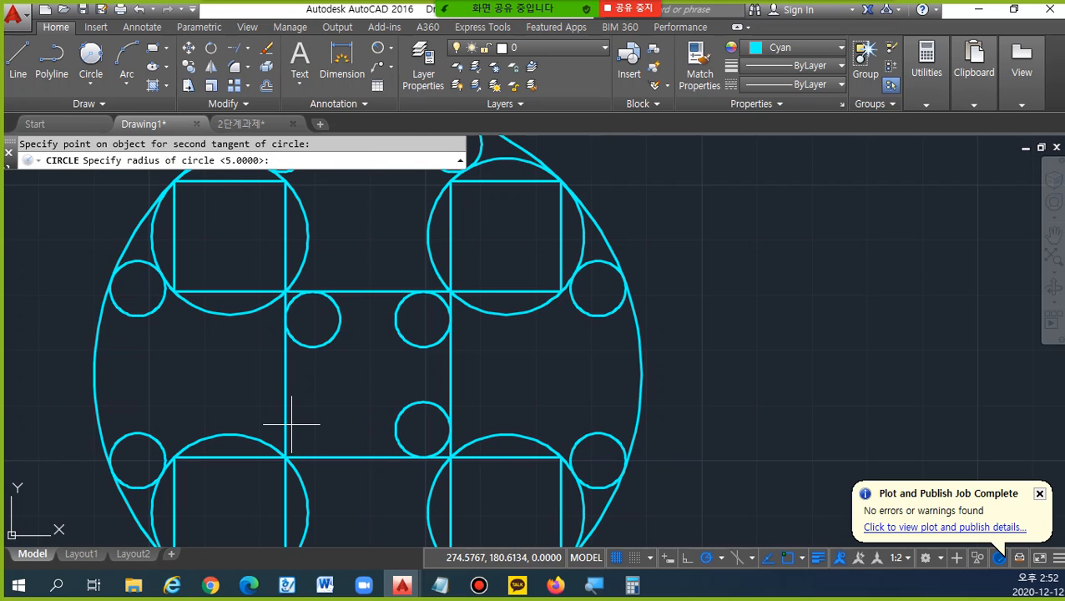
{"action": "type", "text": "5"}
{"action": "key", "text": "Return"}
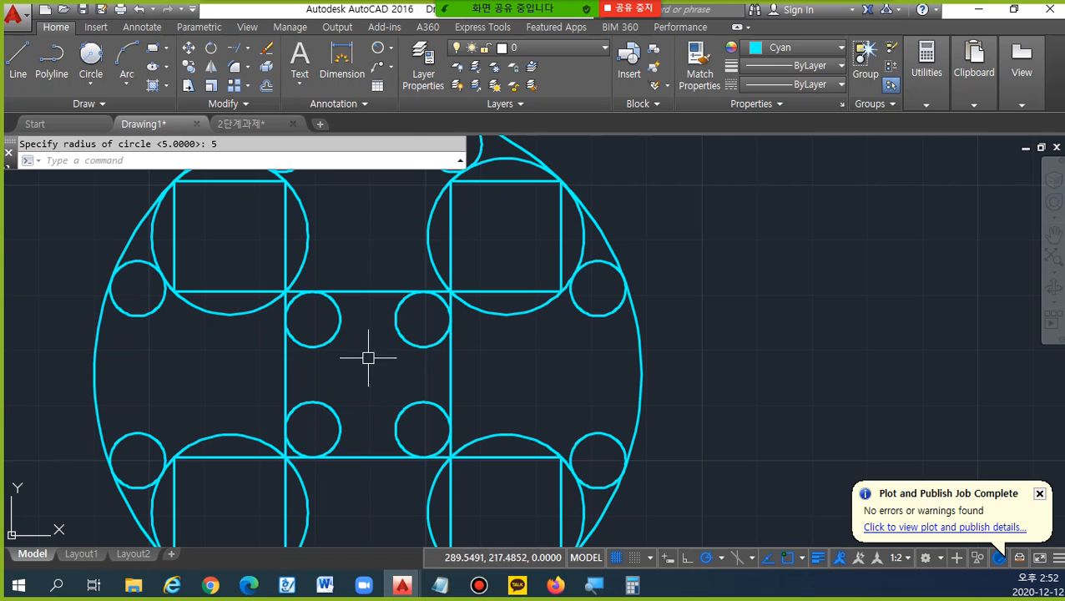
Turn on the Center object snap and draw a center-radius circle of radius 5 at the large circle's center.
{"action": "left_click", "coordinate": [92, 85]}
{"action": "left_click", "coordinate": [100, 107]}
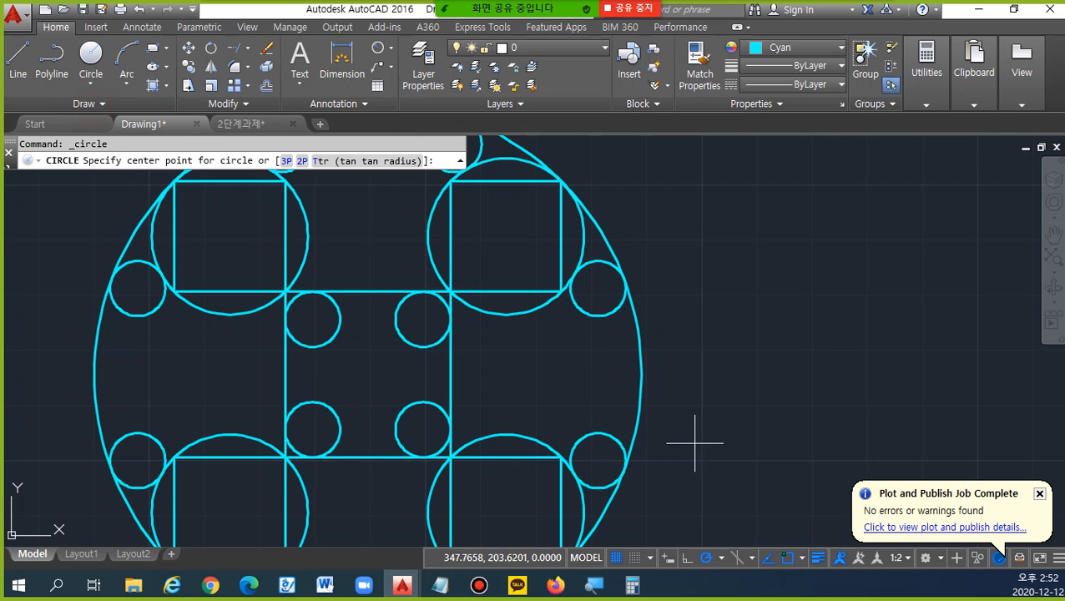
{"action": "left_click", "coordinate": [802, 558]}
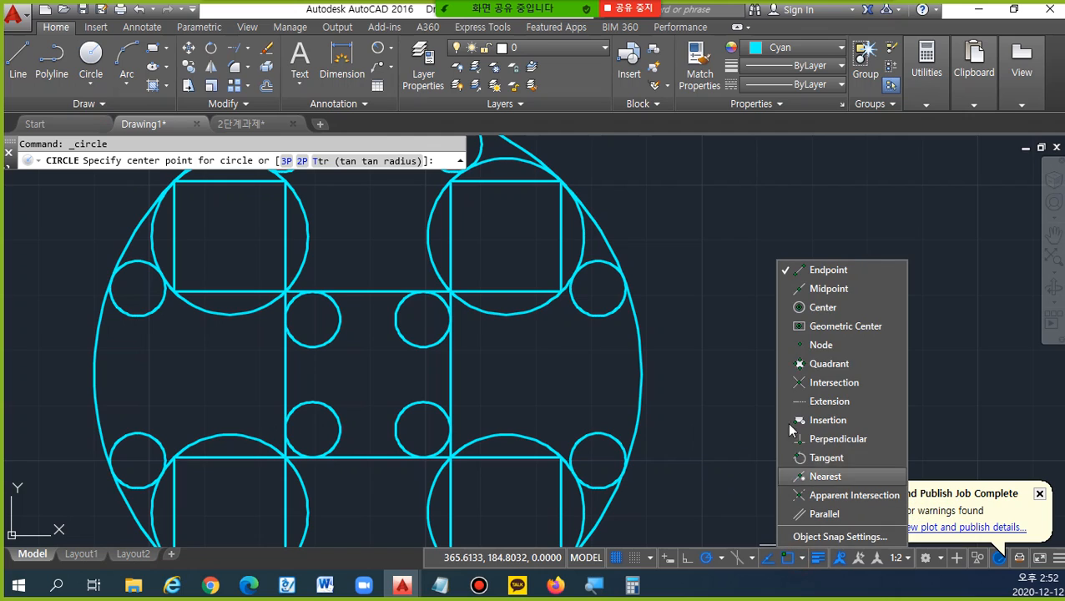
{"action": "left_click", "coordinate": [823, 307]}
{"action": "left_click", "coordinate": [651, 372]}
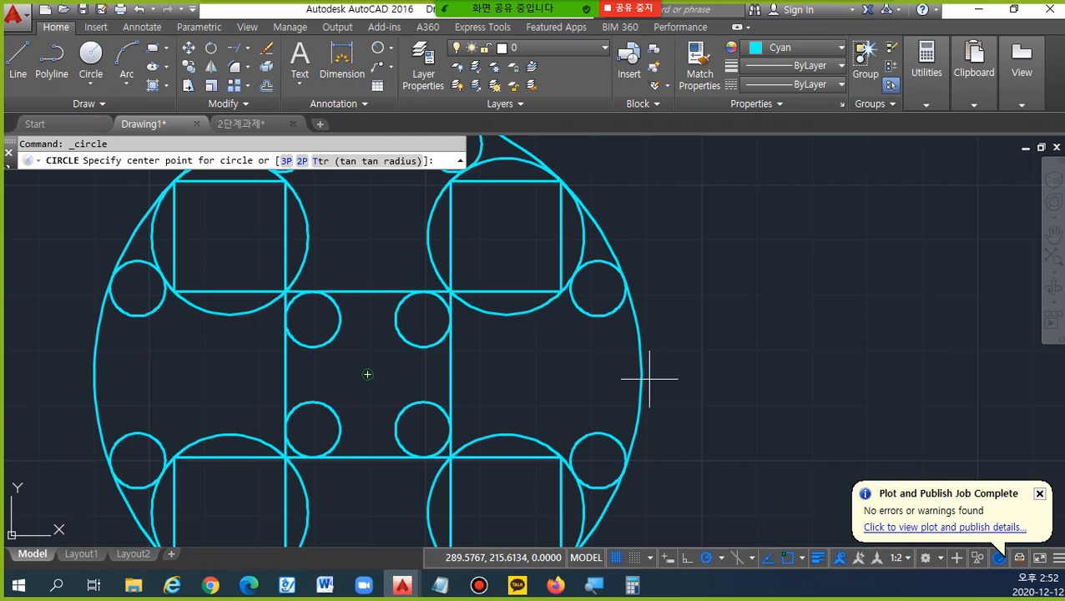
{"action": "left_click", "coordinate": [641, 386]}
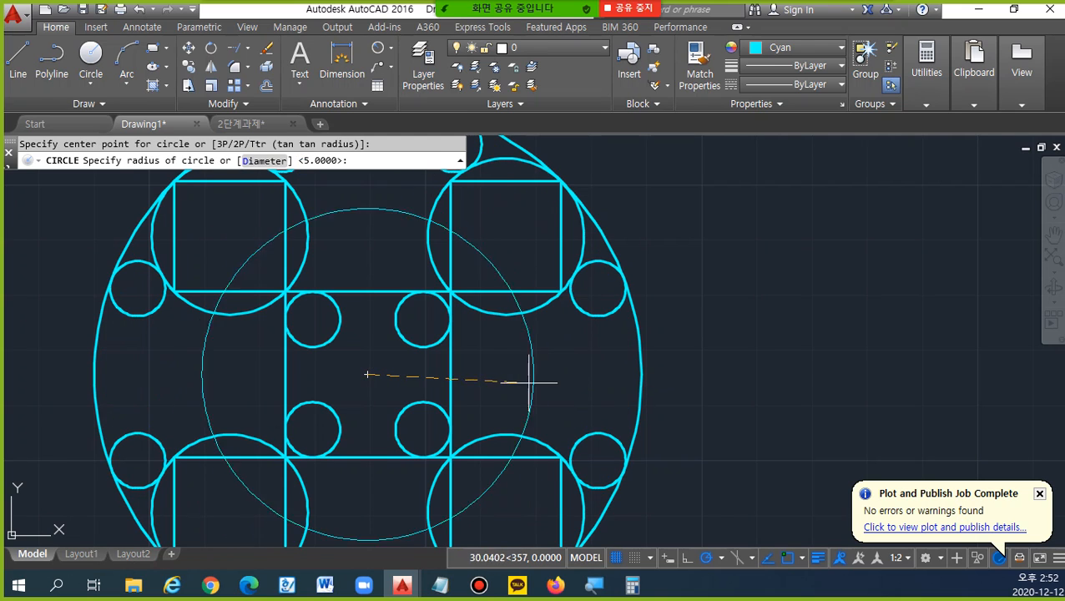
{"action": "type", "text": "5"}
{"action": "key", "text": "Return"}
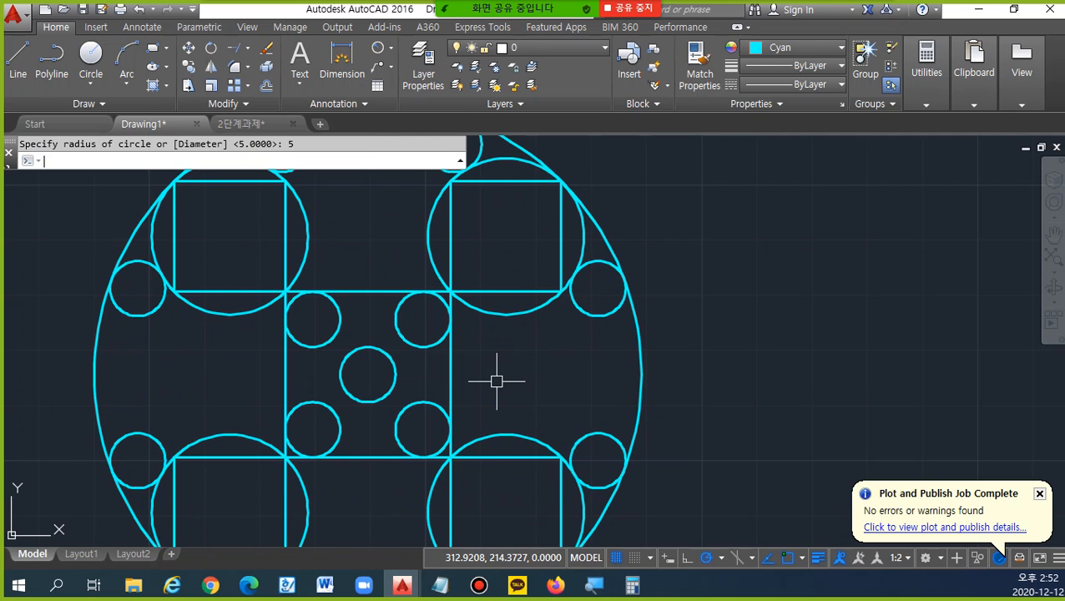
{"action": "scroll", "coordinate": [496, 338], "scroll_direction": "down", "scroll_amount": 2}
{"action": "middle_click_drag", "start_coordinate": [489, 373], "coordinate": [505, 373]}
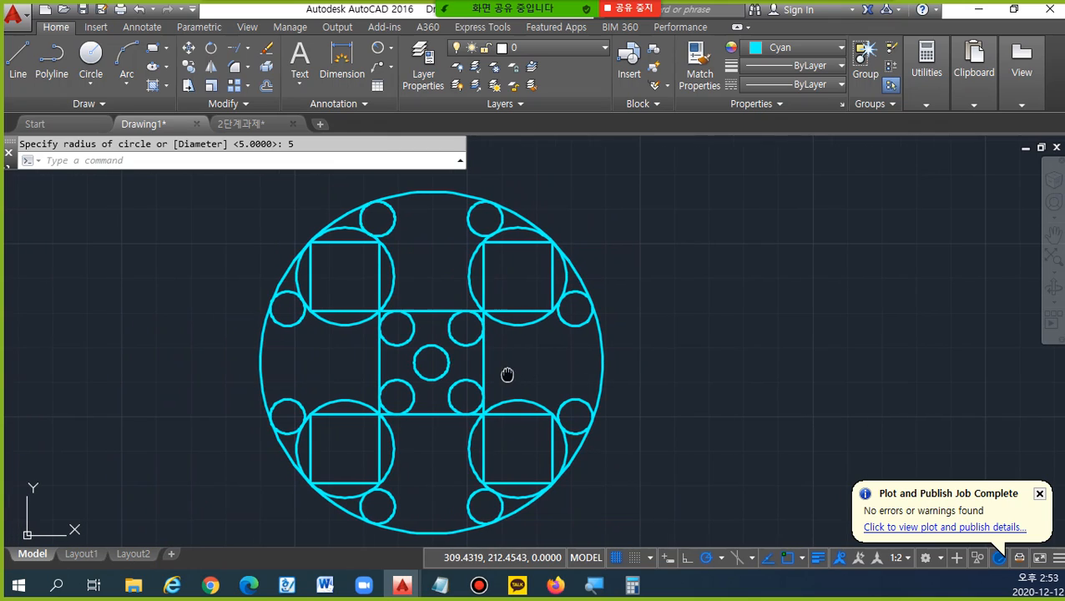